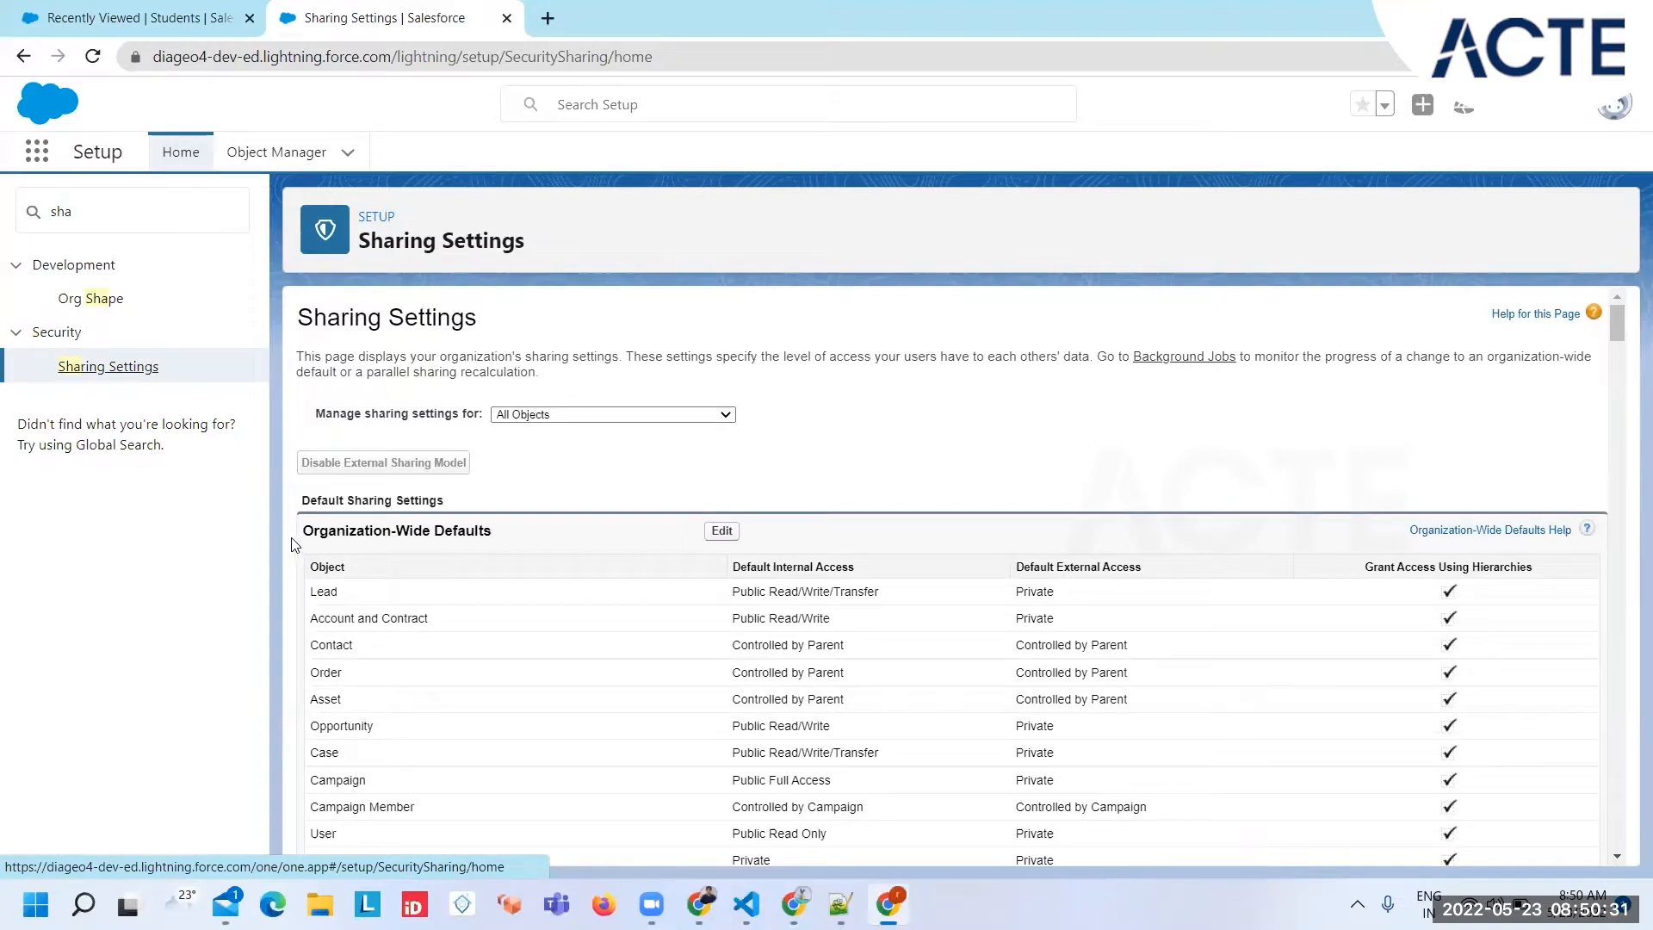
# Examine the Organization-Wide Defaults table and the Sharing Rules section of the sharing settings.
pyautogui.moveTo(325, 535); pyautogui.dragTo(514, 533)
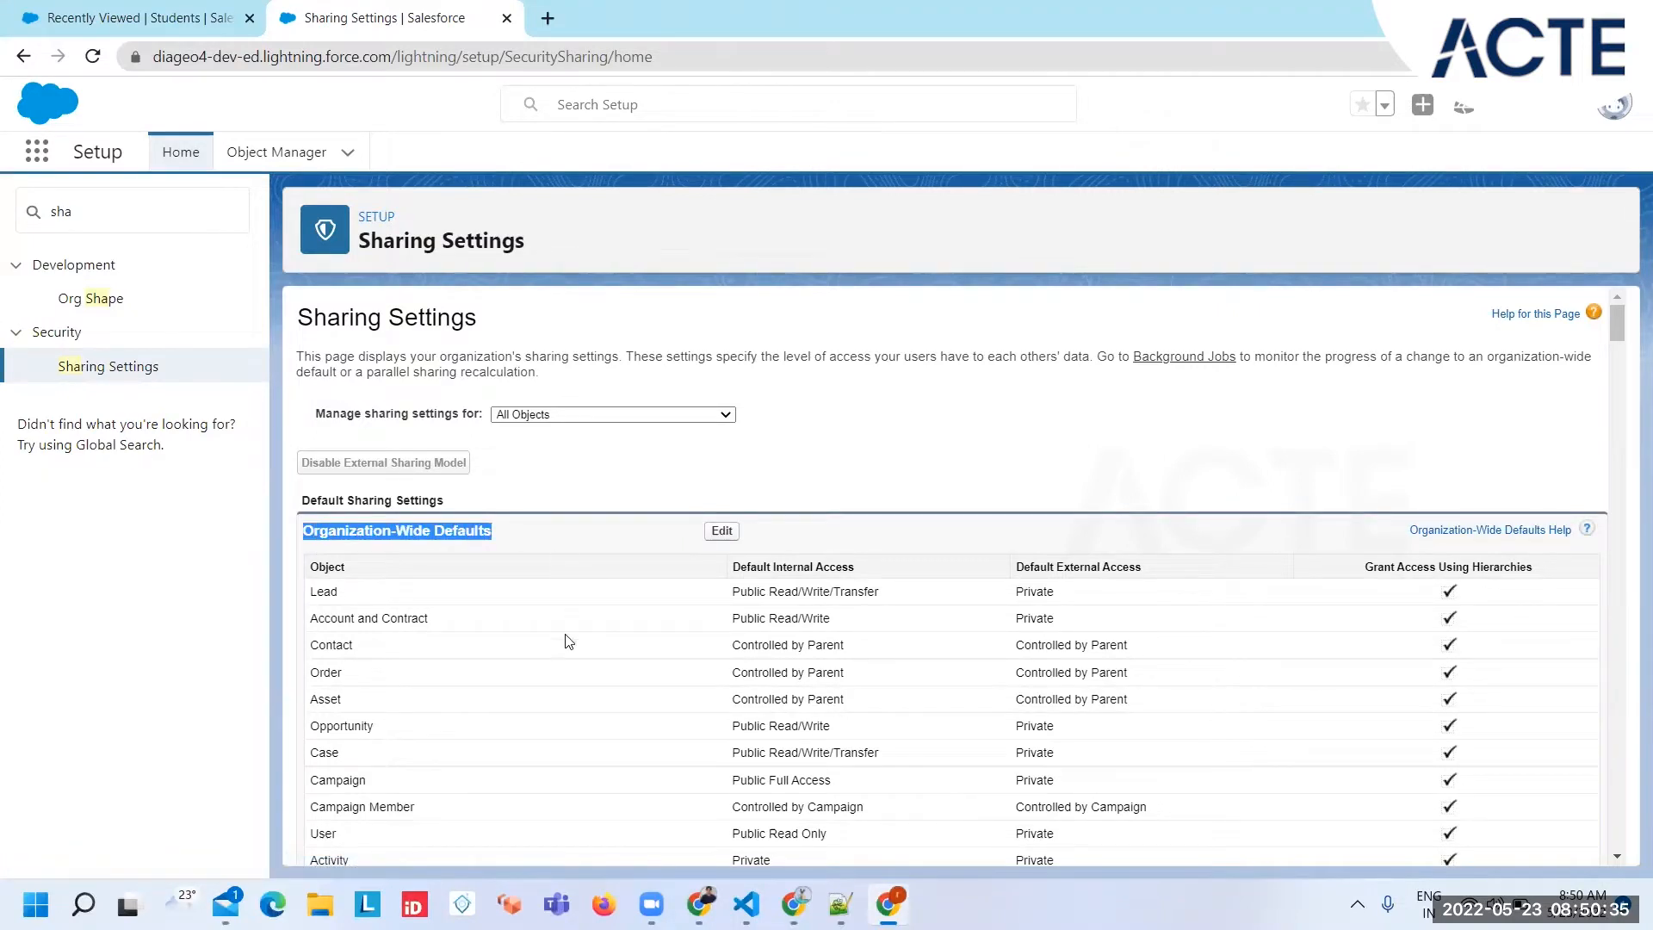
pyautogui.scroll(-4, 582, 715)
pyautogui.scroll(-15, 585, 714)
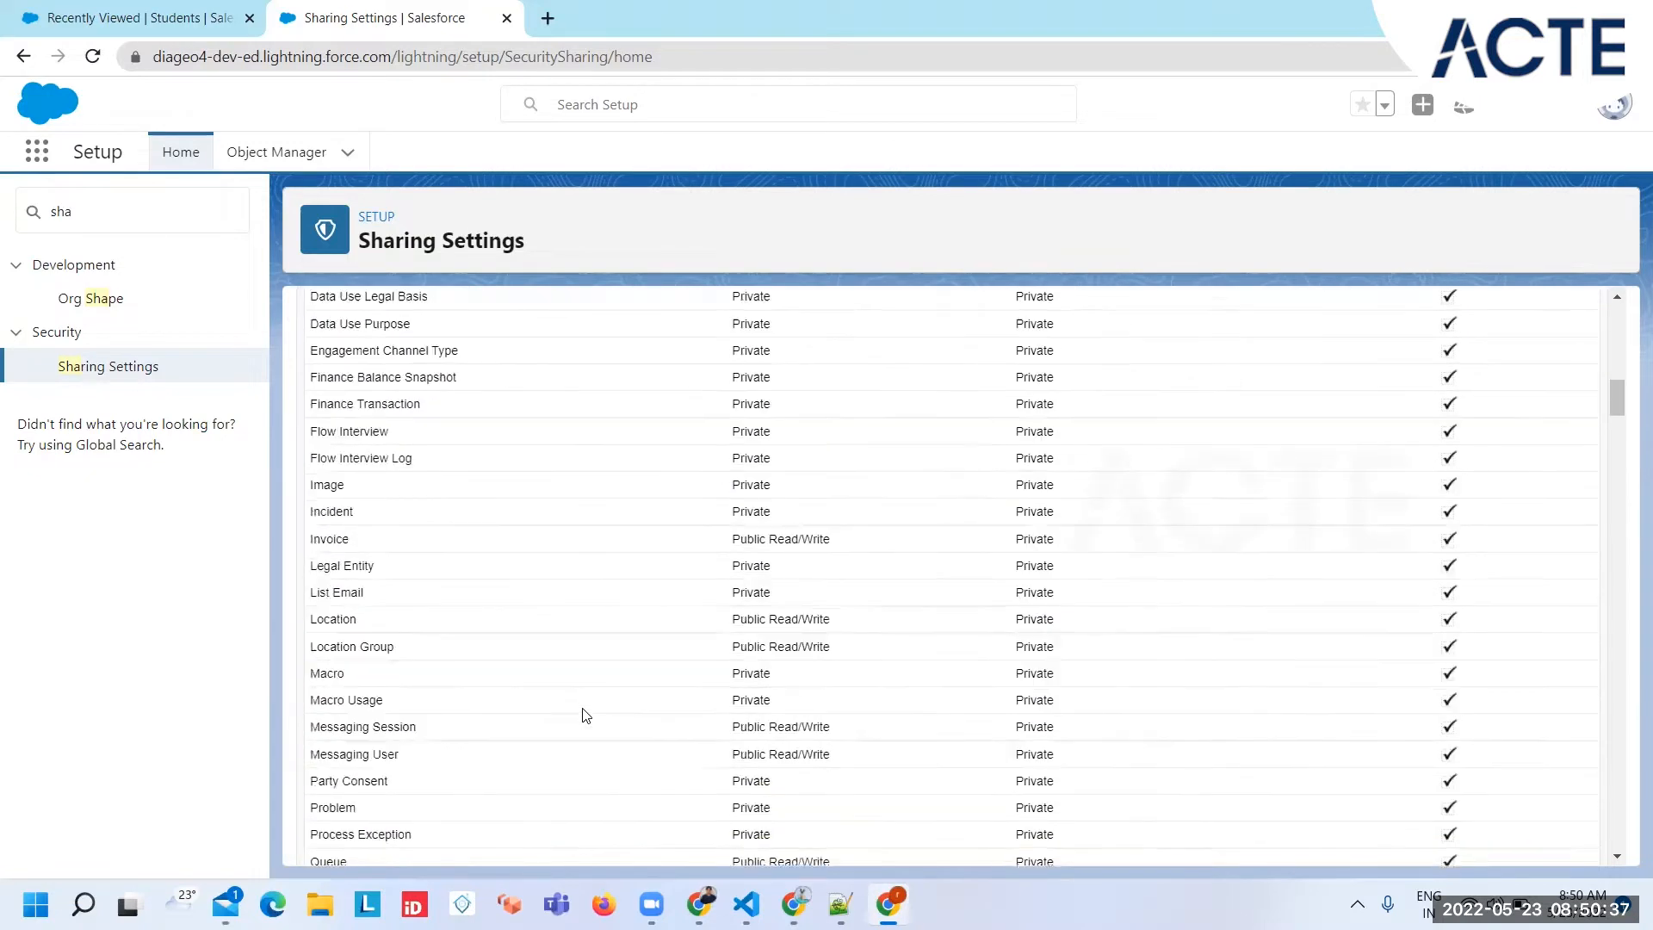
pyautogui.scroll(-5, 585, 715)
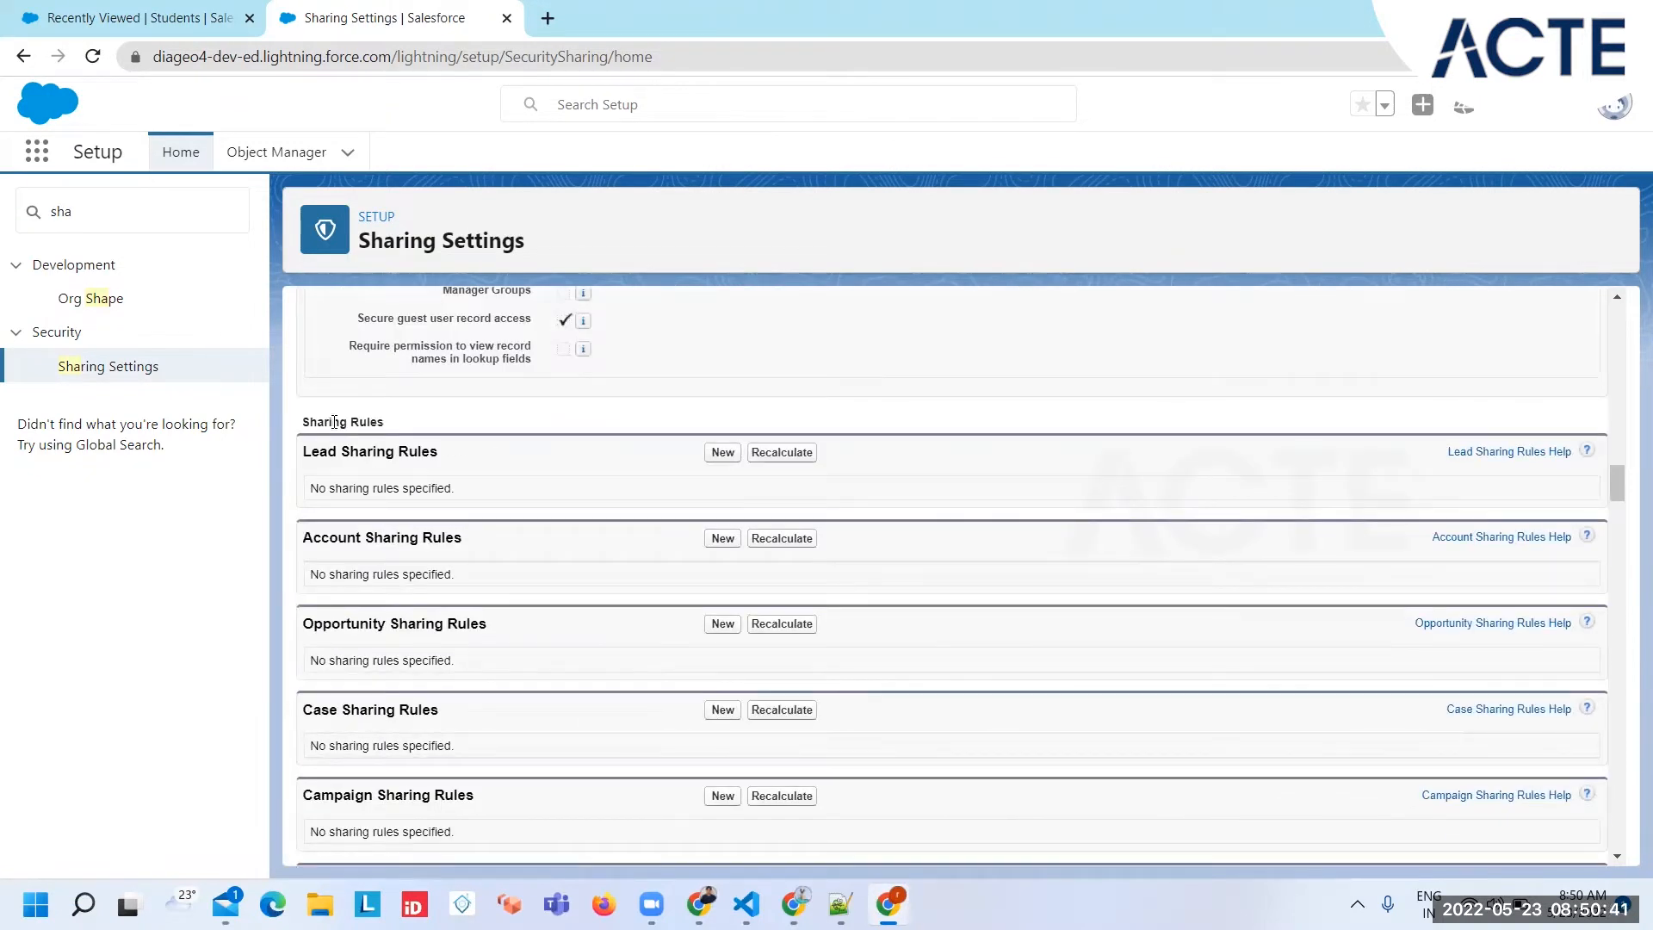
# Open a new Lead sharing rule, review the steps of its form, and cancel it.
pyautogui.click(718, 459)
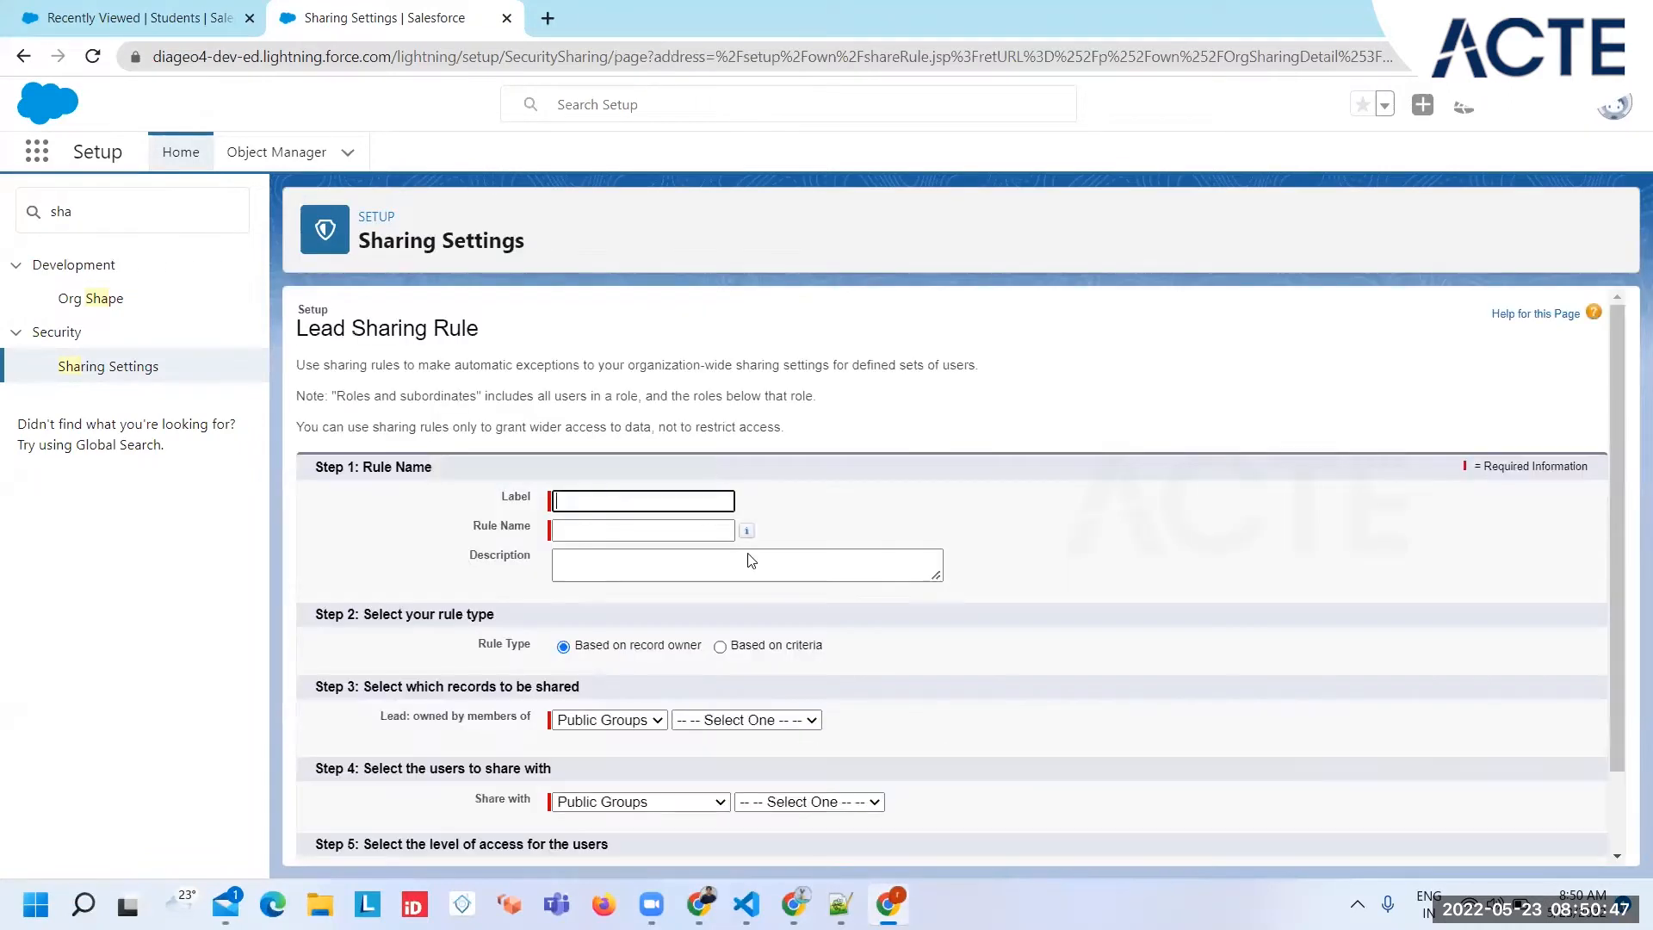
pyautogui.scroll(-1, 839, 671)
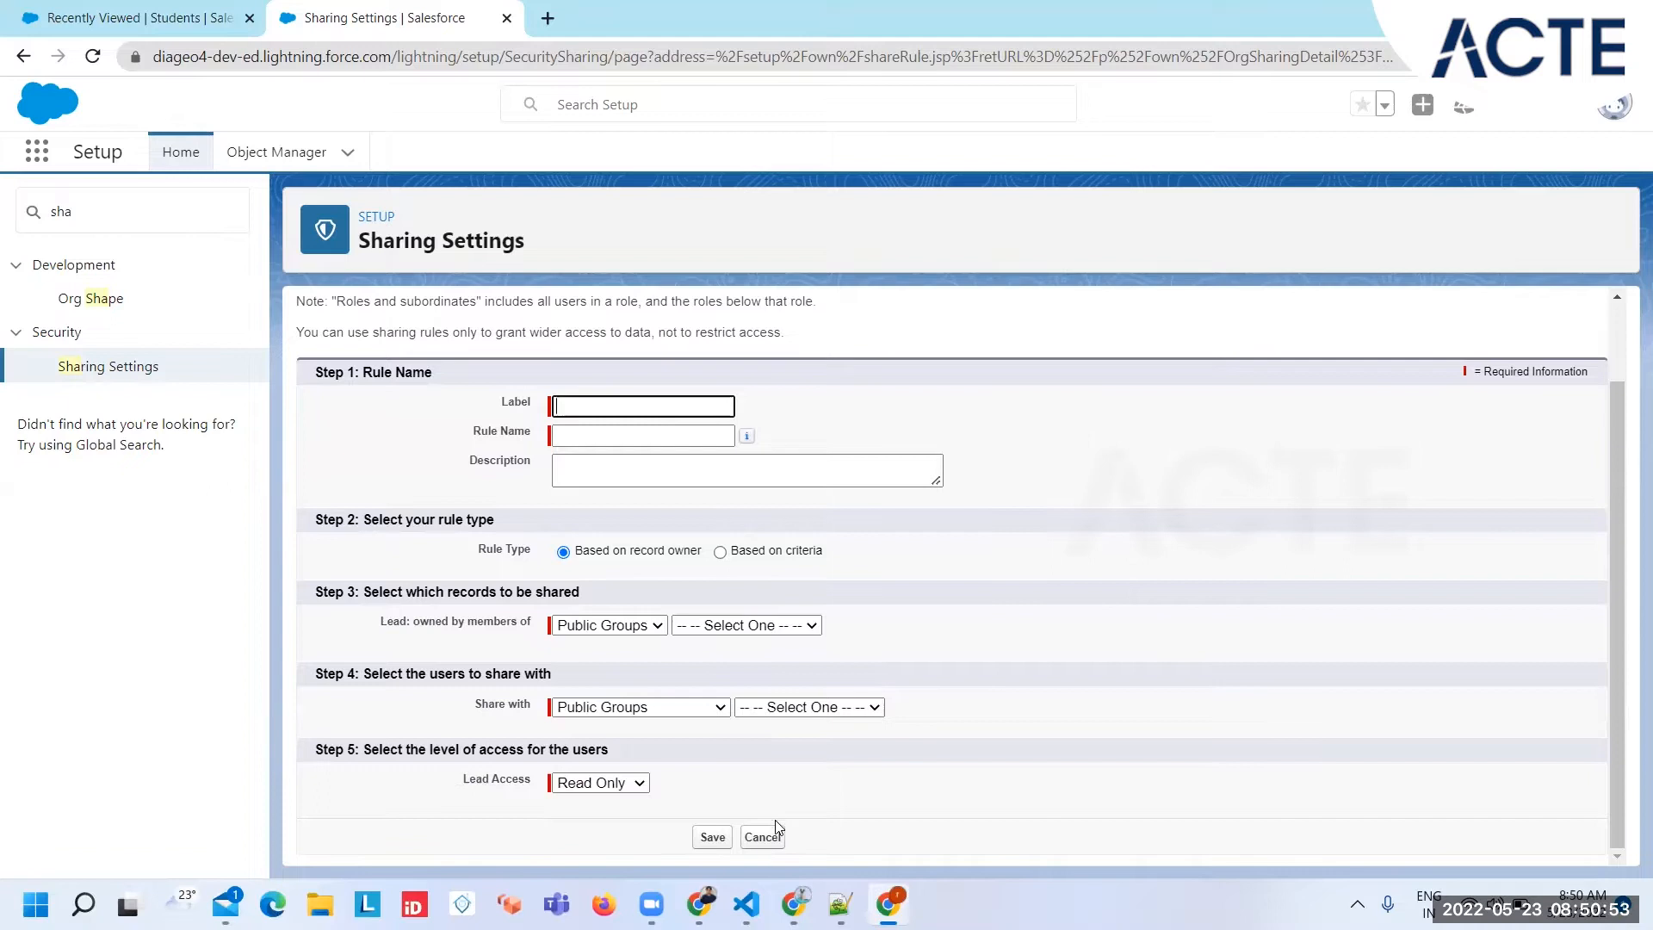
pyautogui.click(762, 844)
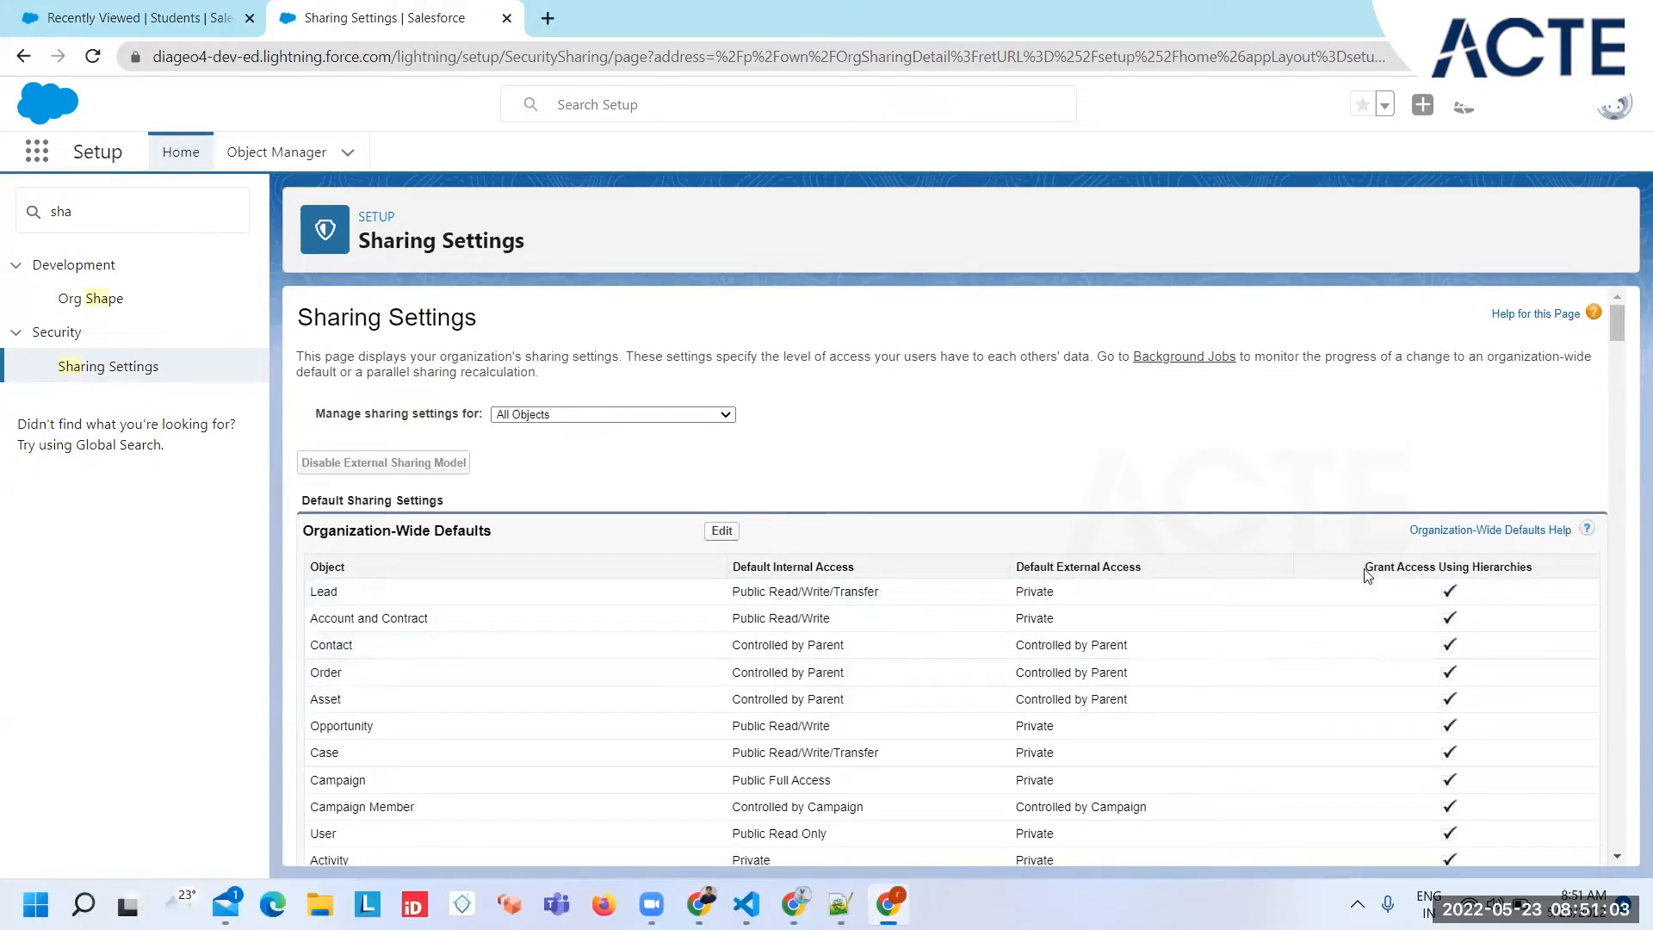
# Examine the Grant Access Using Hierarchies column across the objects in the Organization-Wide Defaults table.
pyautogui.moveTo(1367, 570); pyautogui.dragTo(1548, 561)
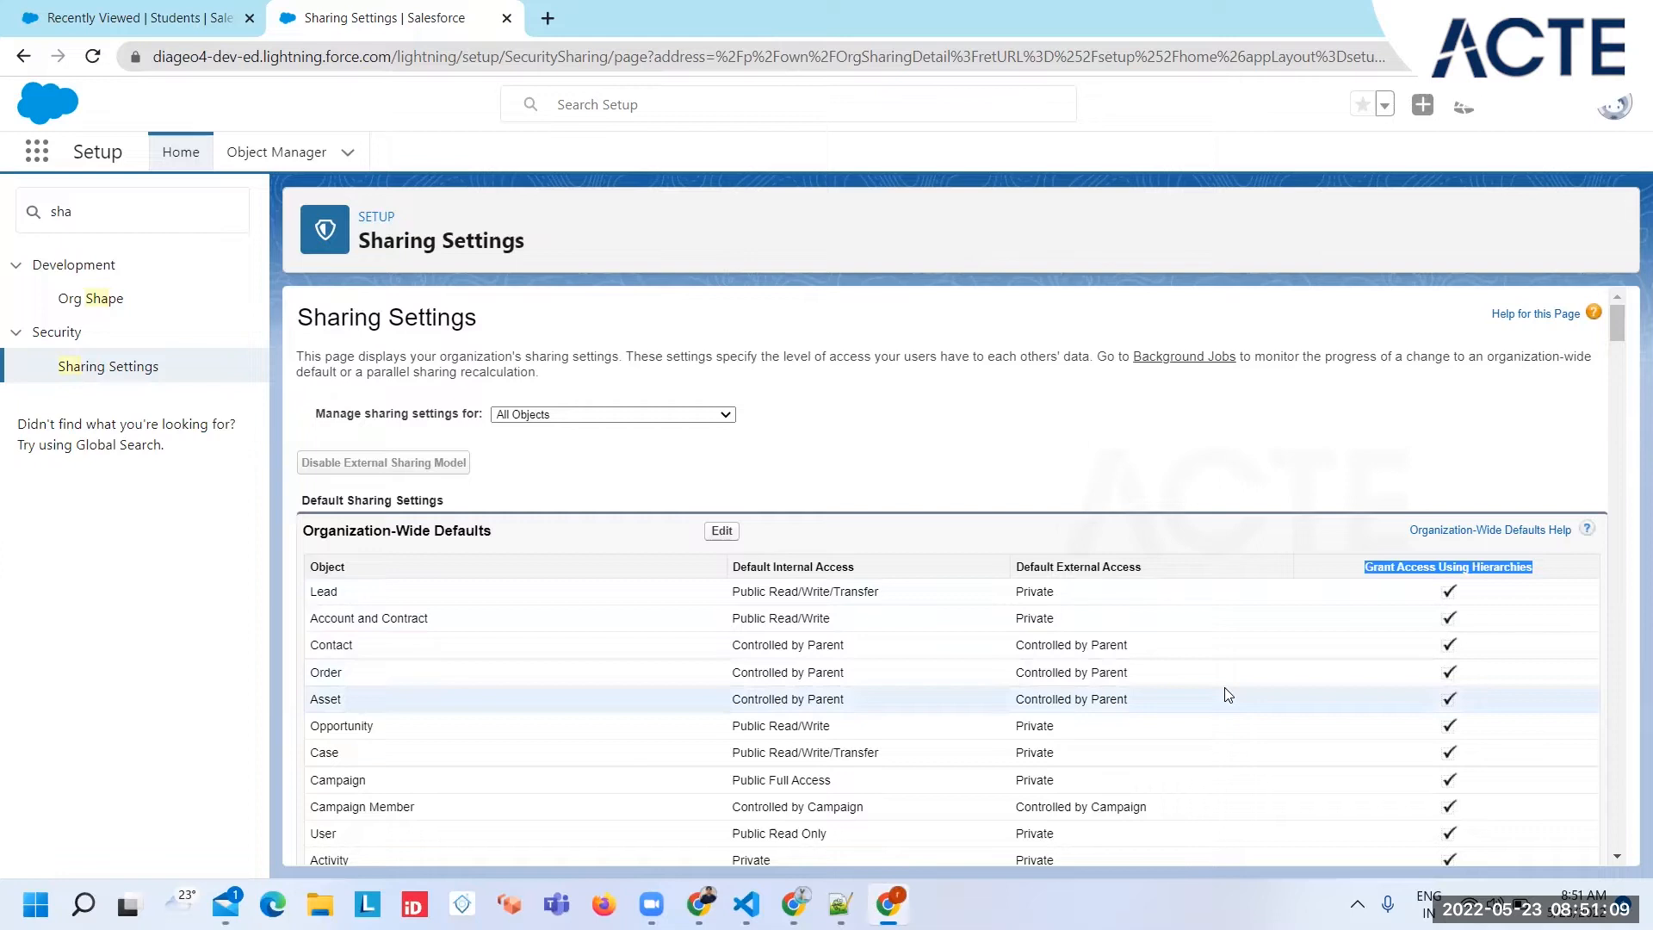
pyautogui.scroll(-5, 1228, 695)
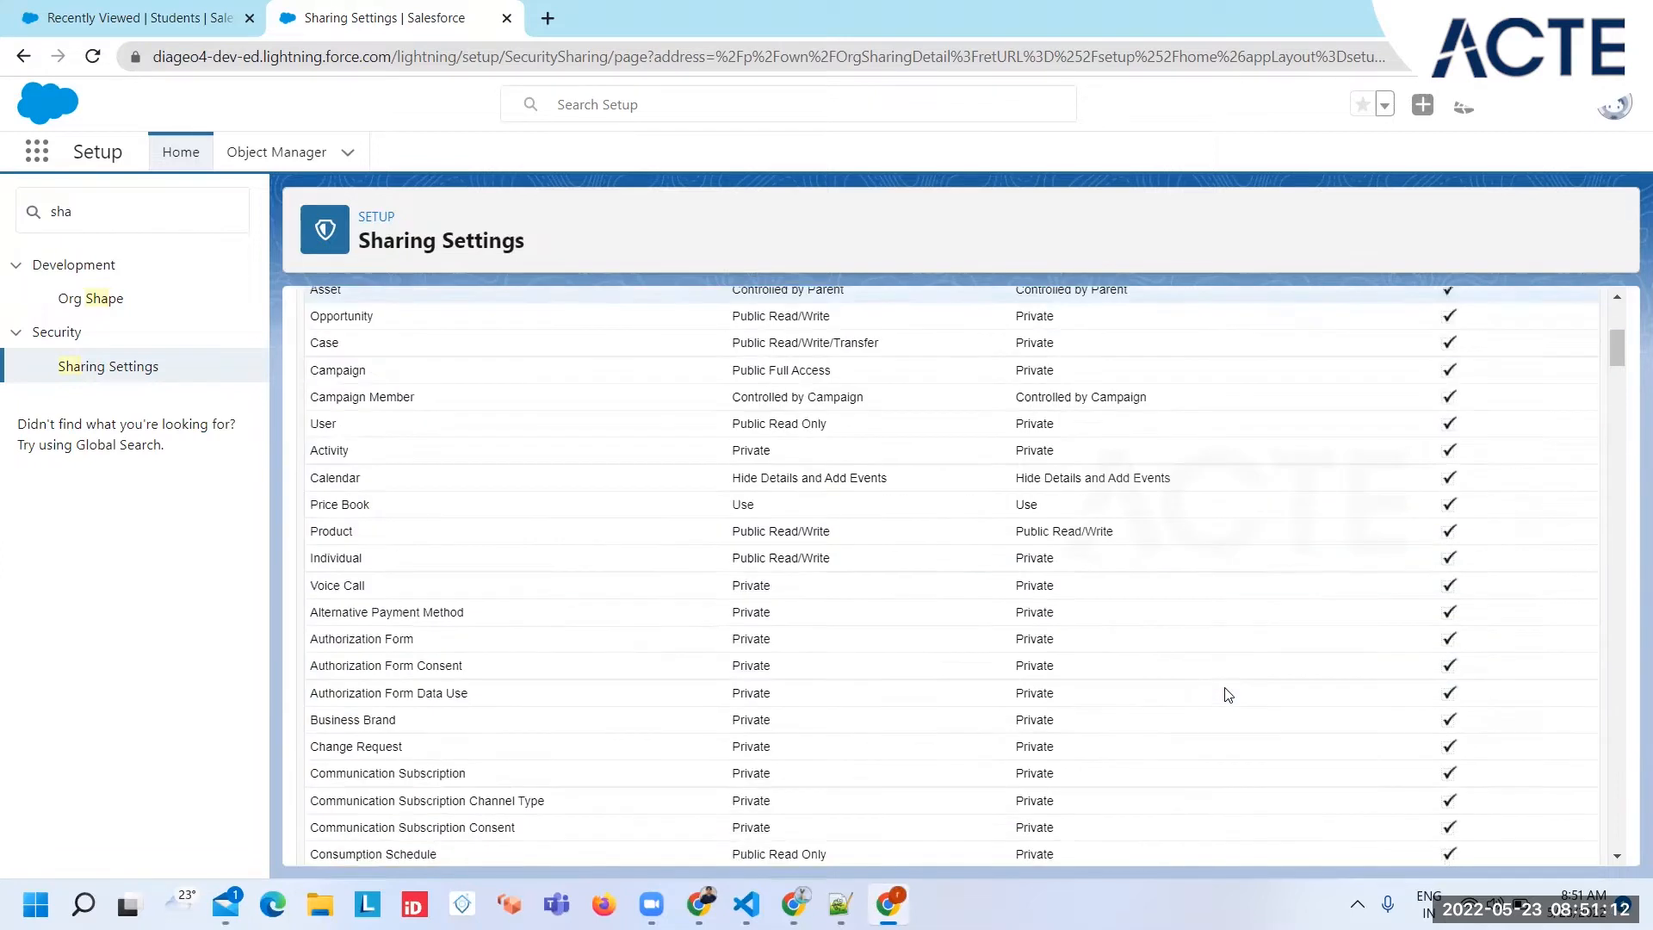
pyautogui.scroll(-20, 1228, 695)
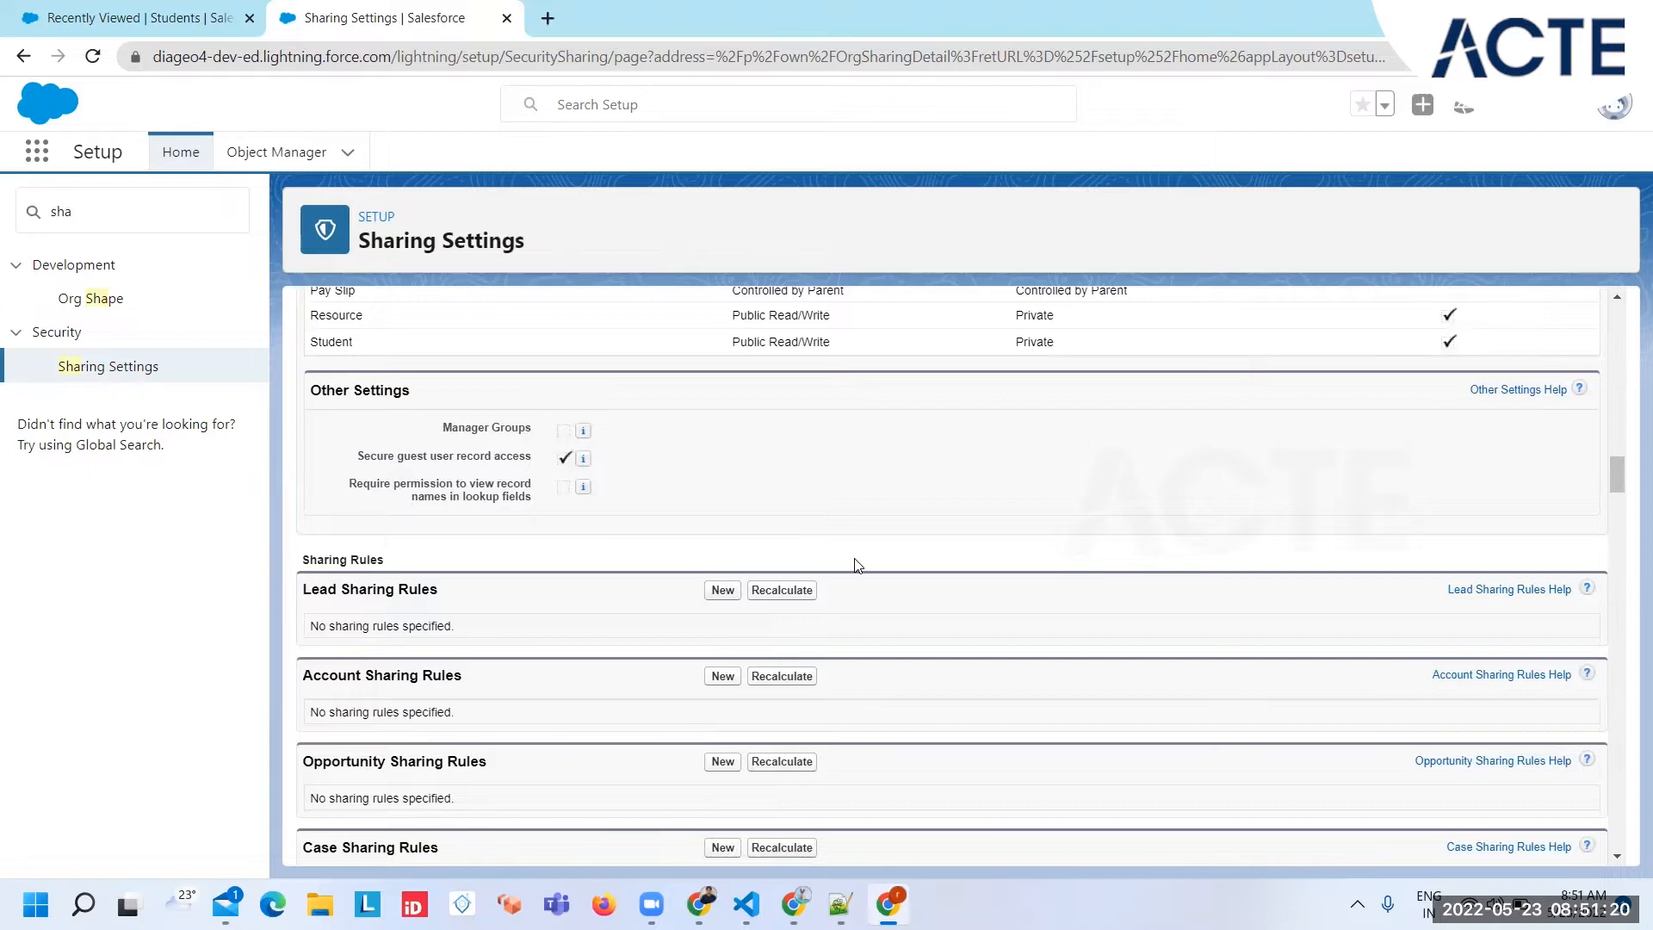
pyautogui.scroll(15, 857, 565)
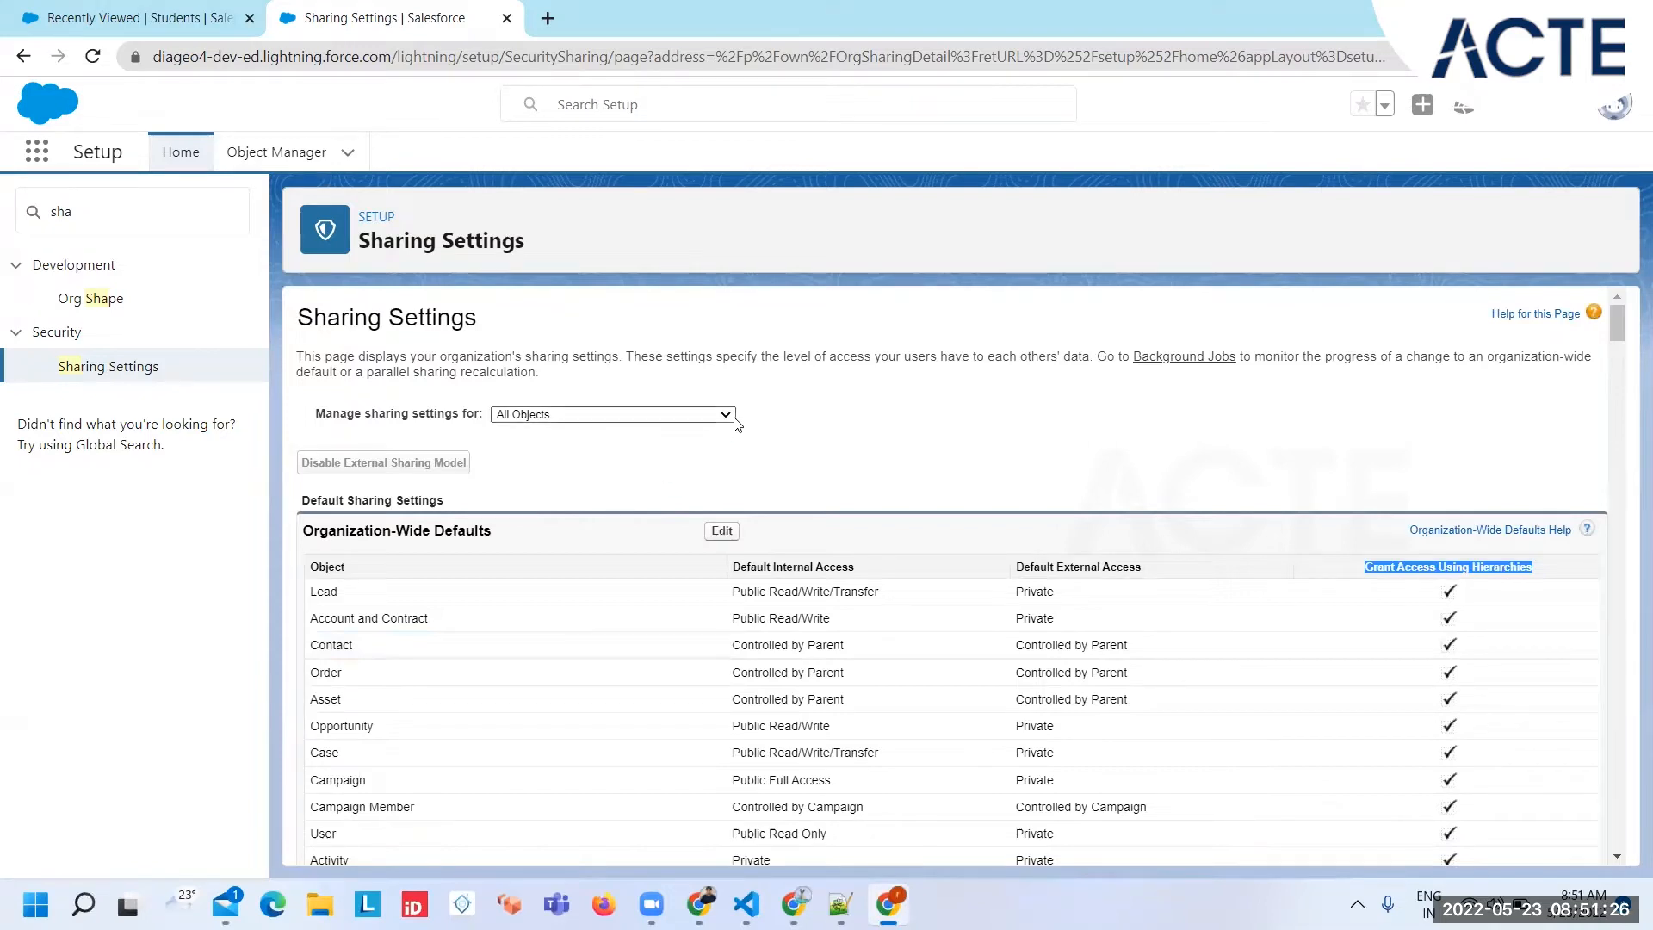
# Review the objects available for managing sharing settings and the Controlled by Parent access of Contact, Order and Asset.
pyautogui.click(693, 414)
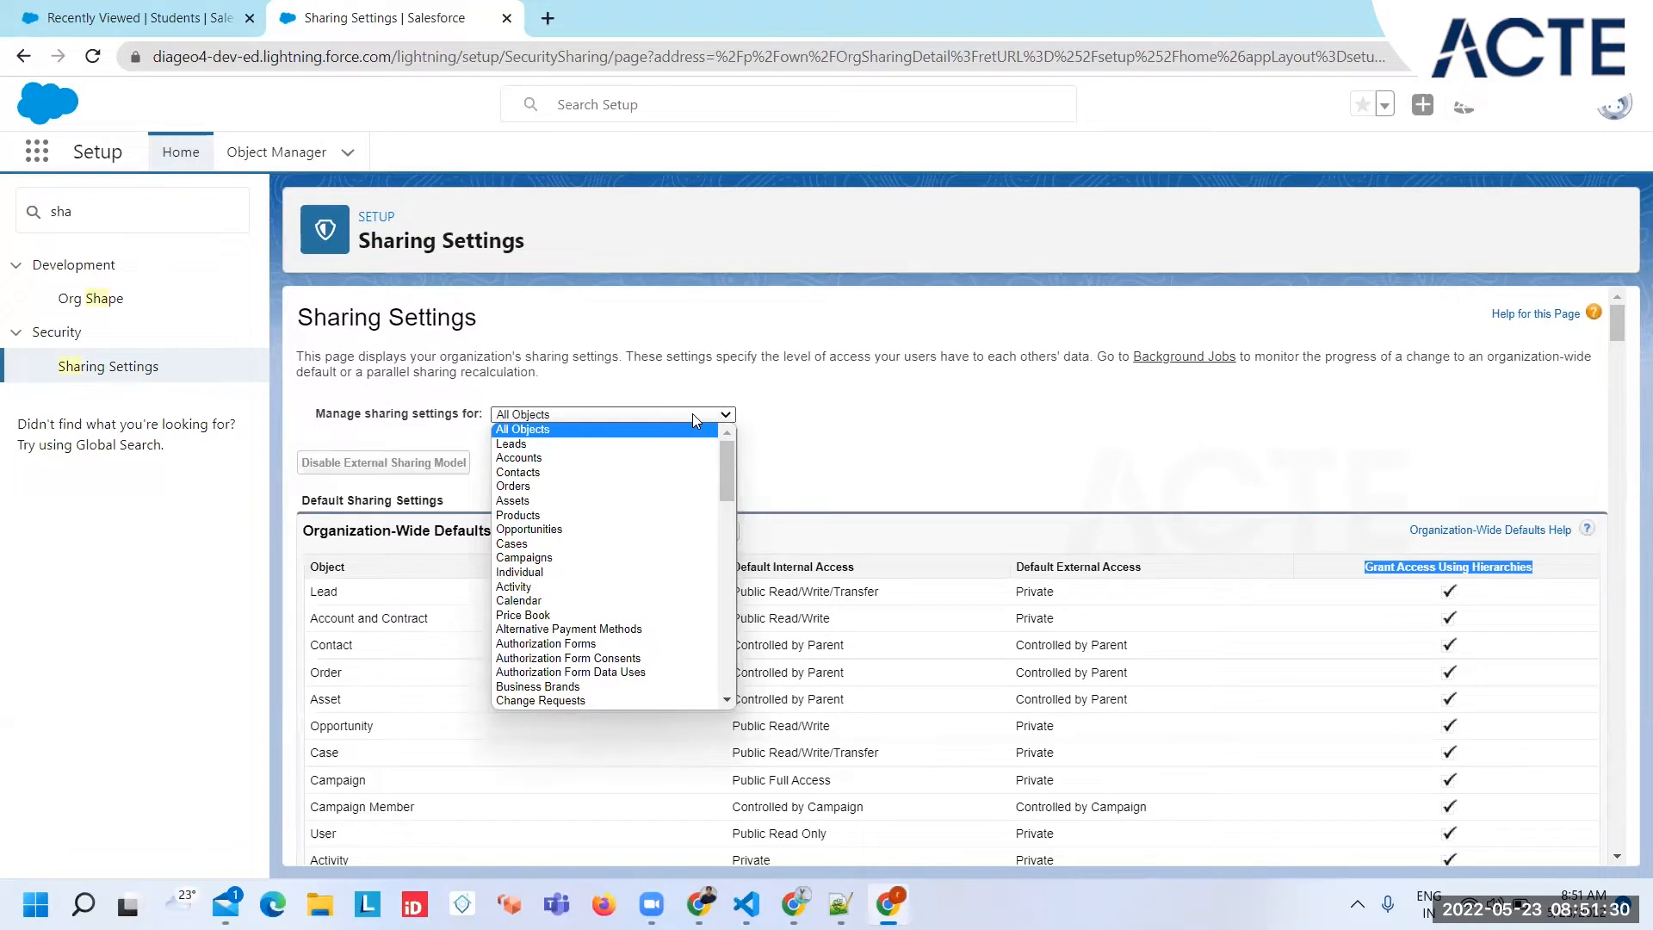
pyautogui.click(859, 422)
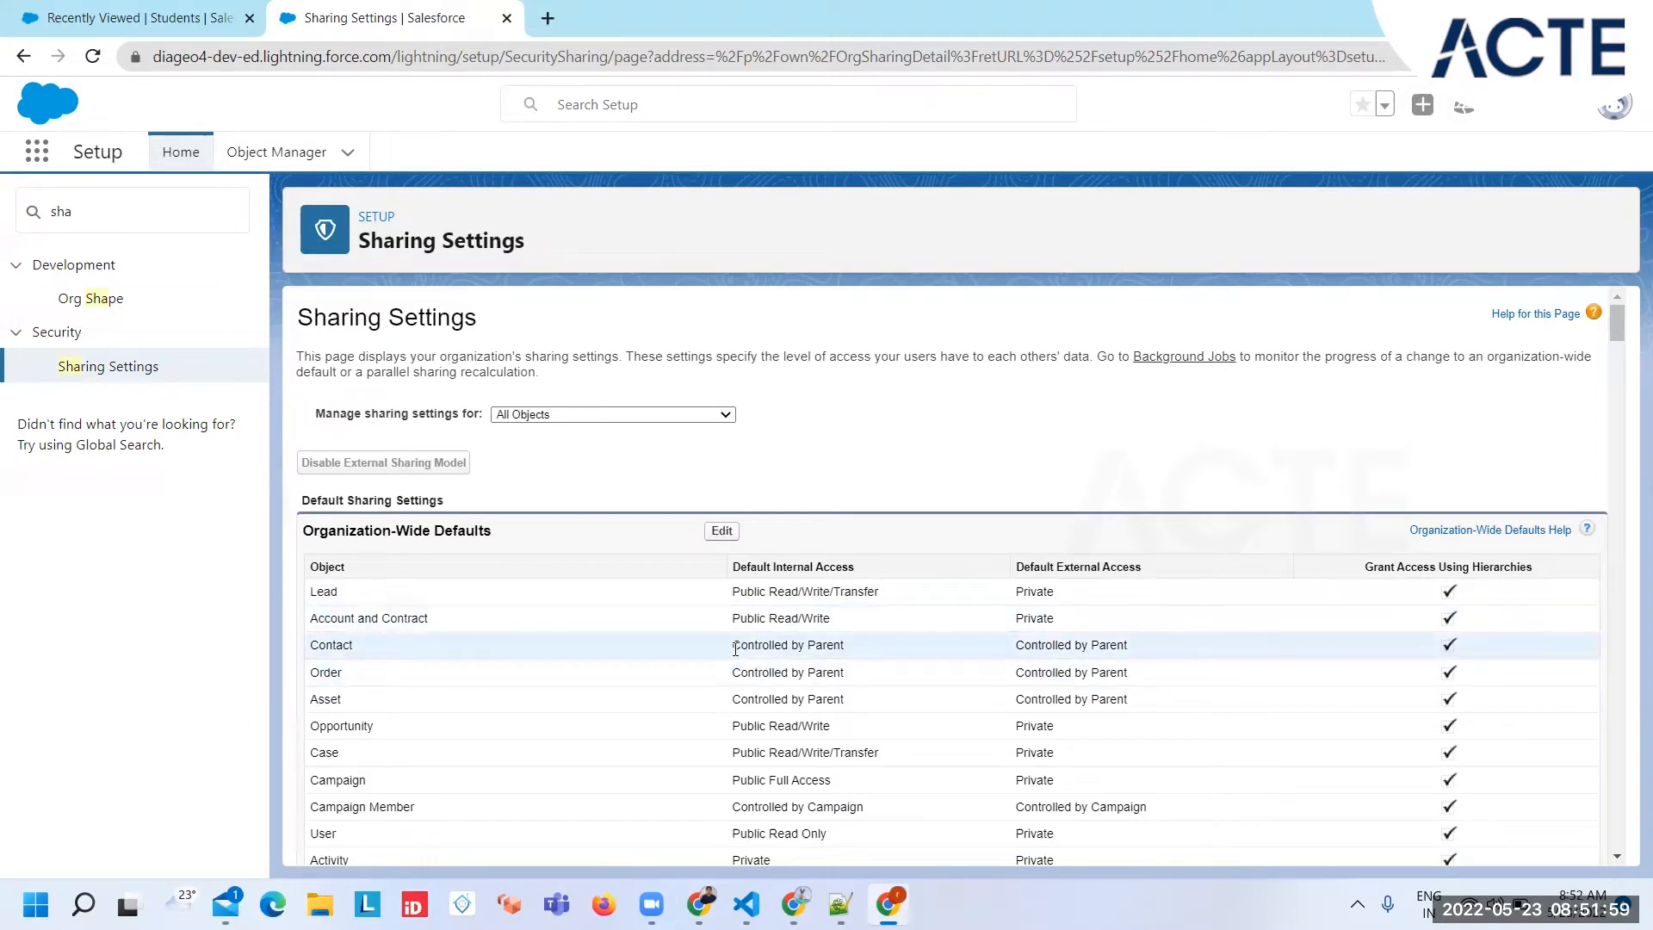
pyautogui.moveTo(734, 649); pyautogui.dragTo(847, 702)
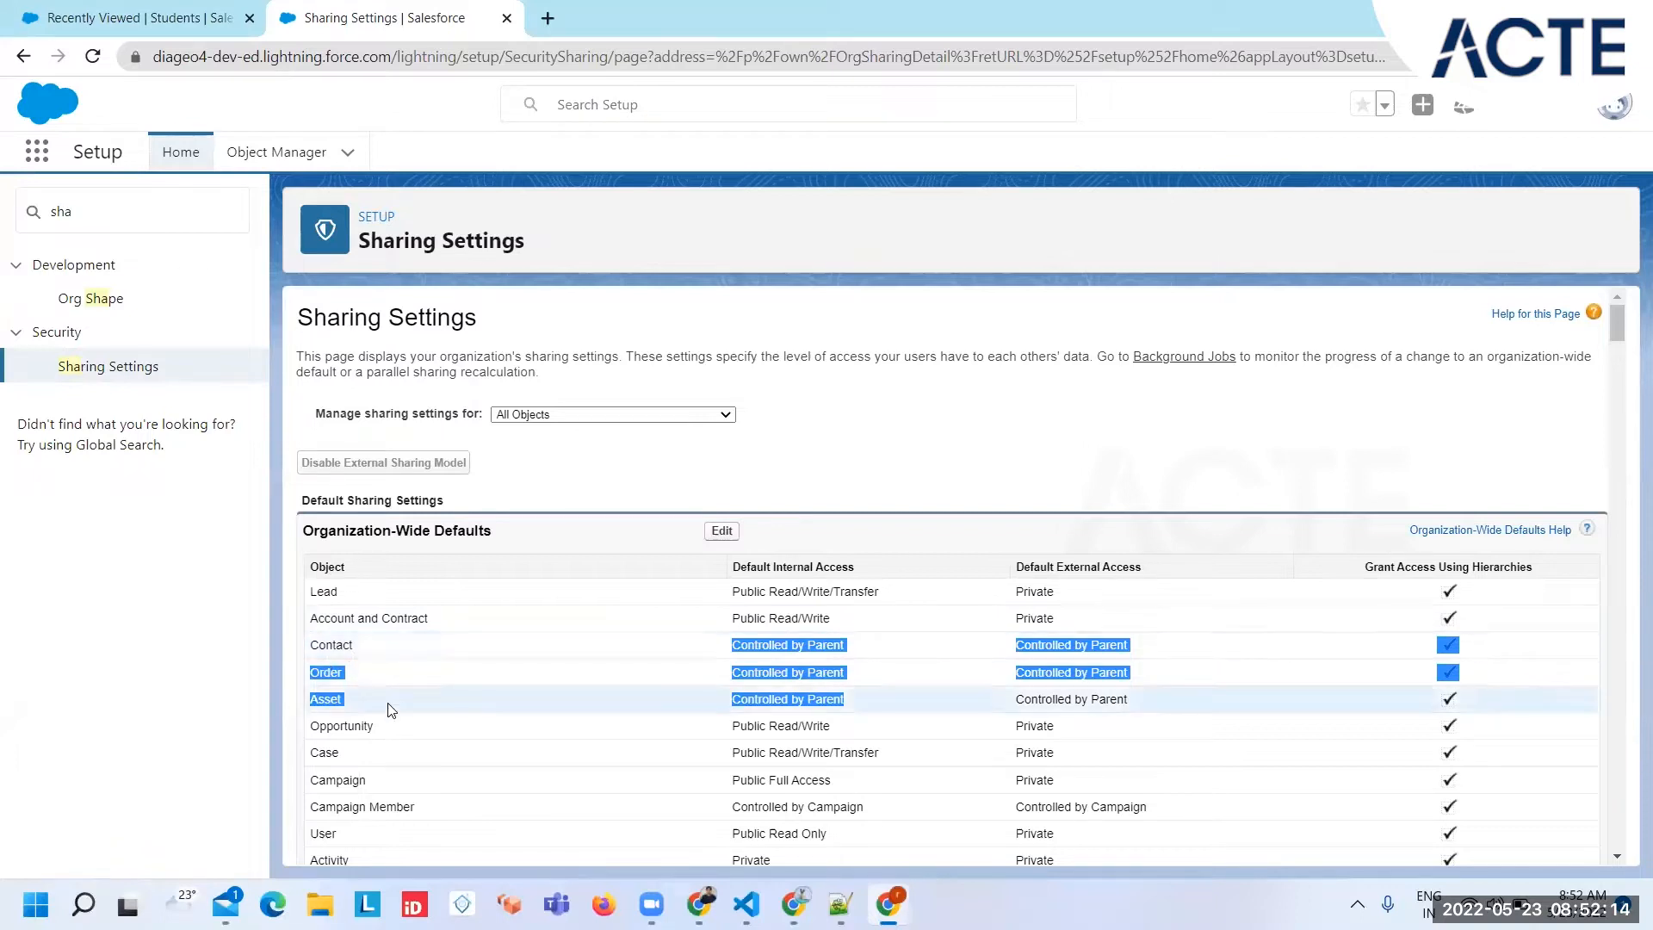
# Open the organization-wide defaults for editing and review the Default Internal Access options for Lead and Asset.
pyautogui.click(721, 531)
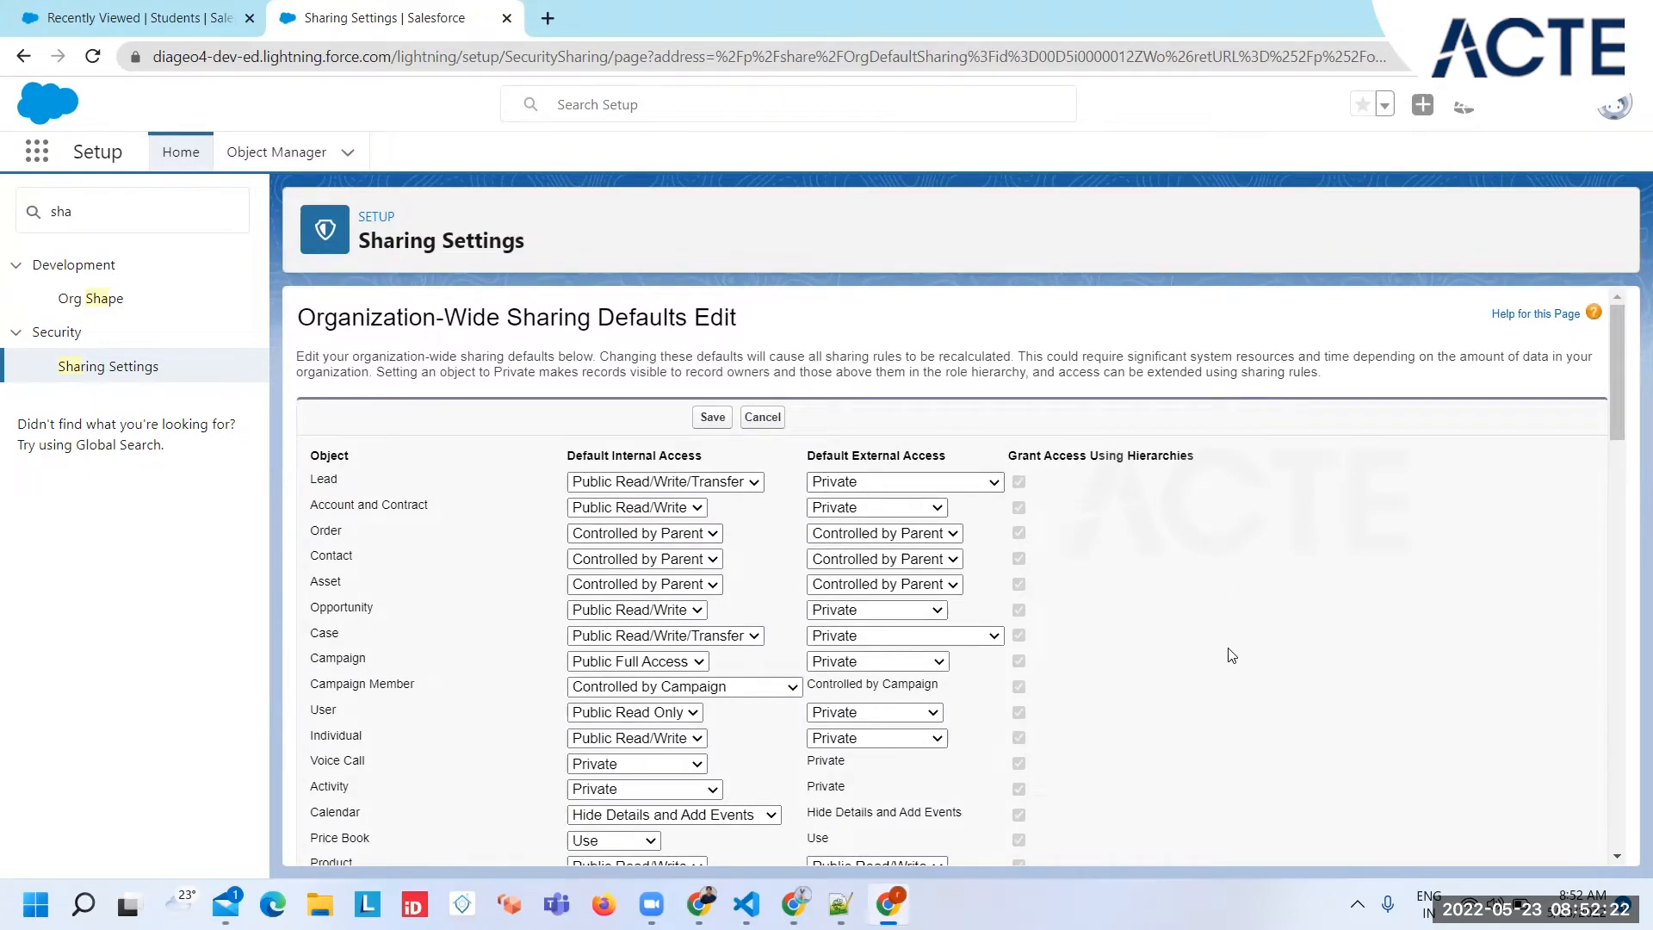
pyautogui.scroll(-1, 1232, 656)
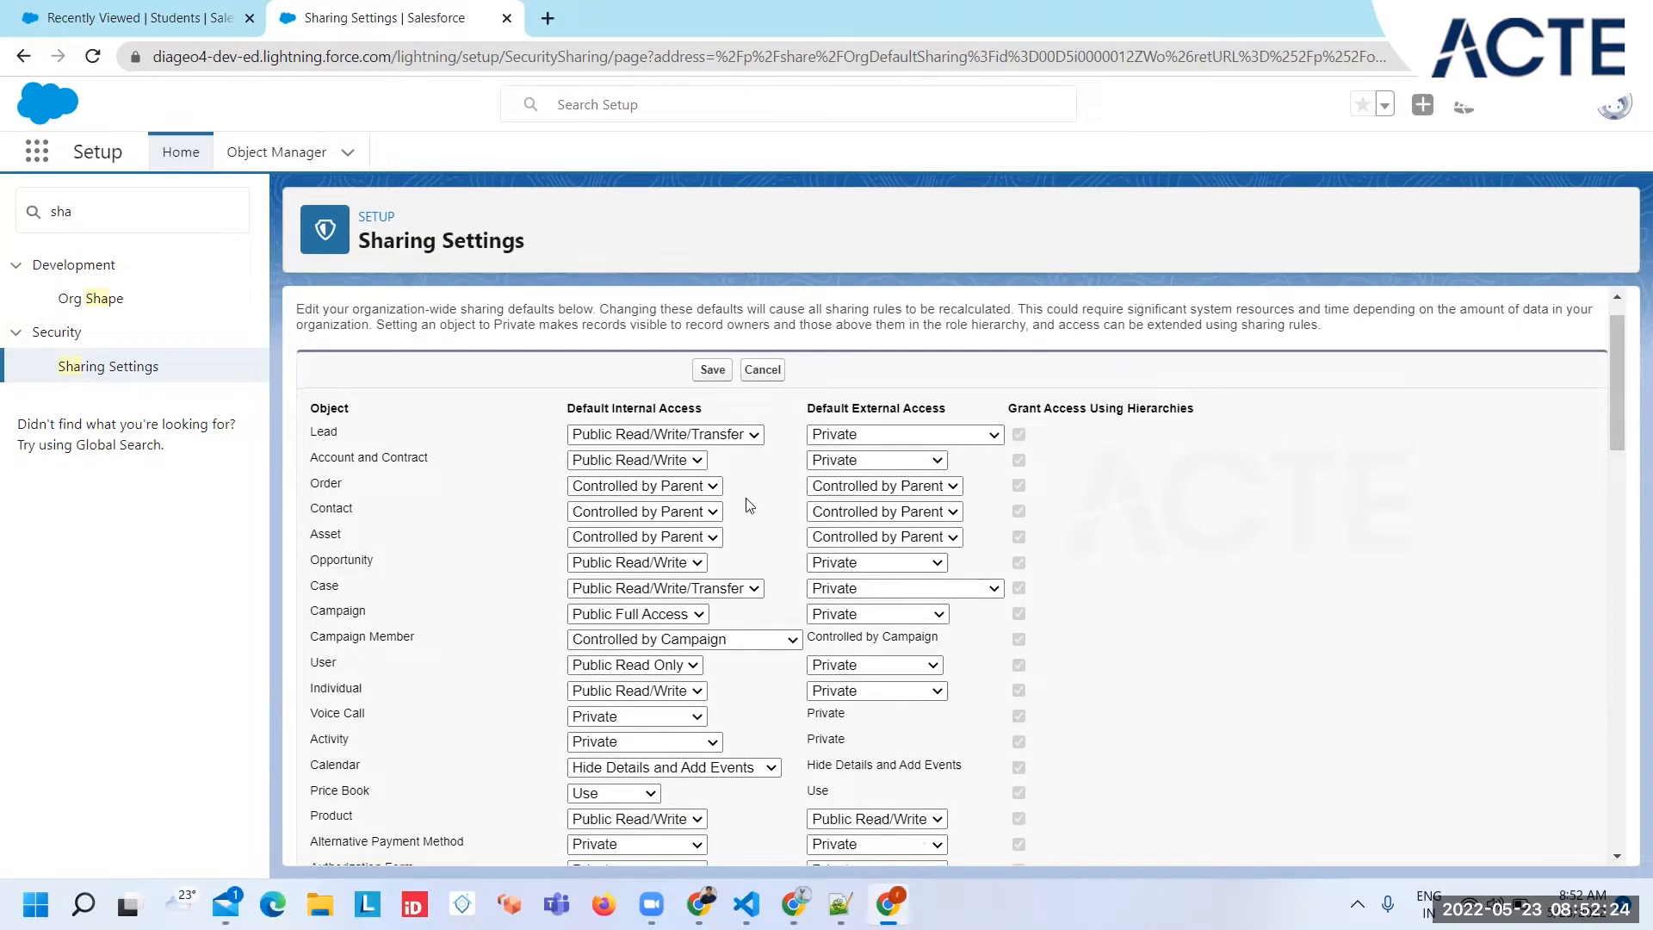
pyautogui.click(649, 435)
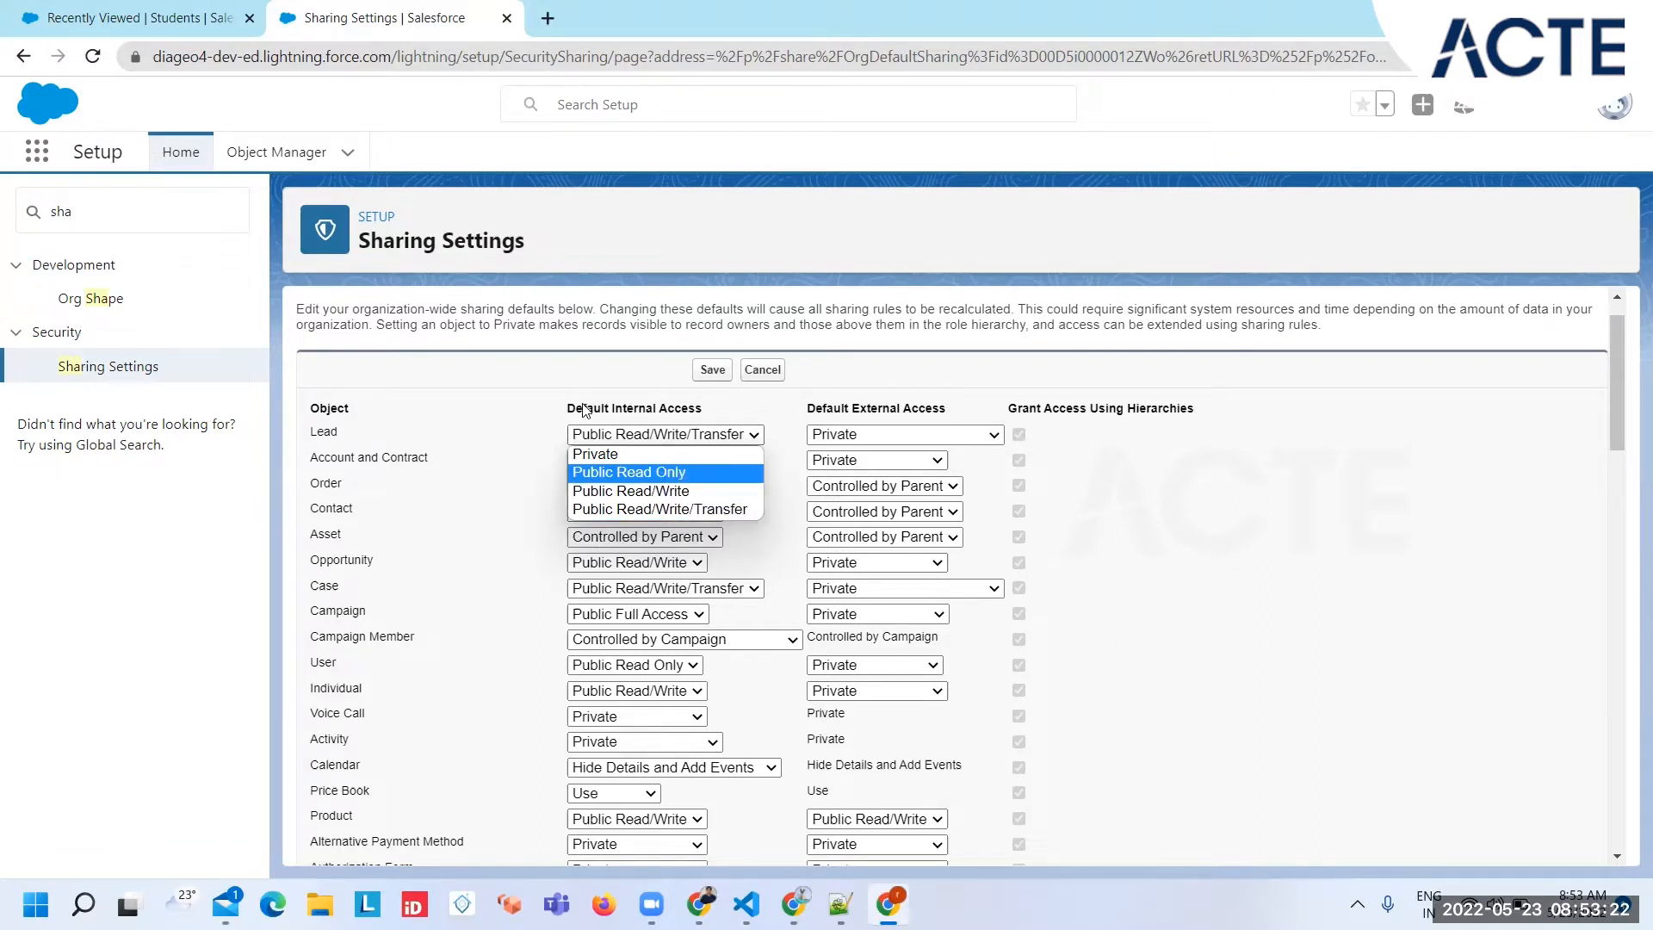
pyautogui.moveTo(569, 410); pyautogui.dragTo(926, 408)
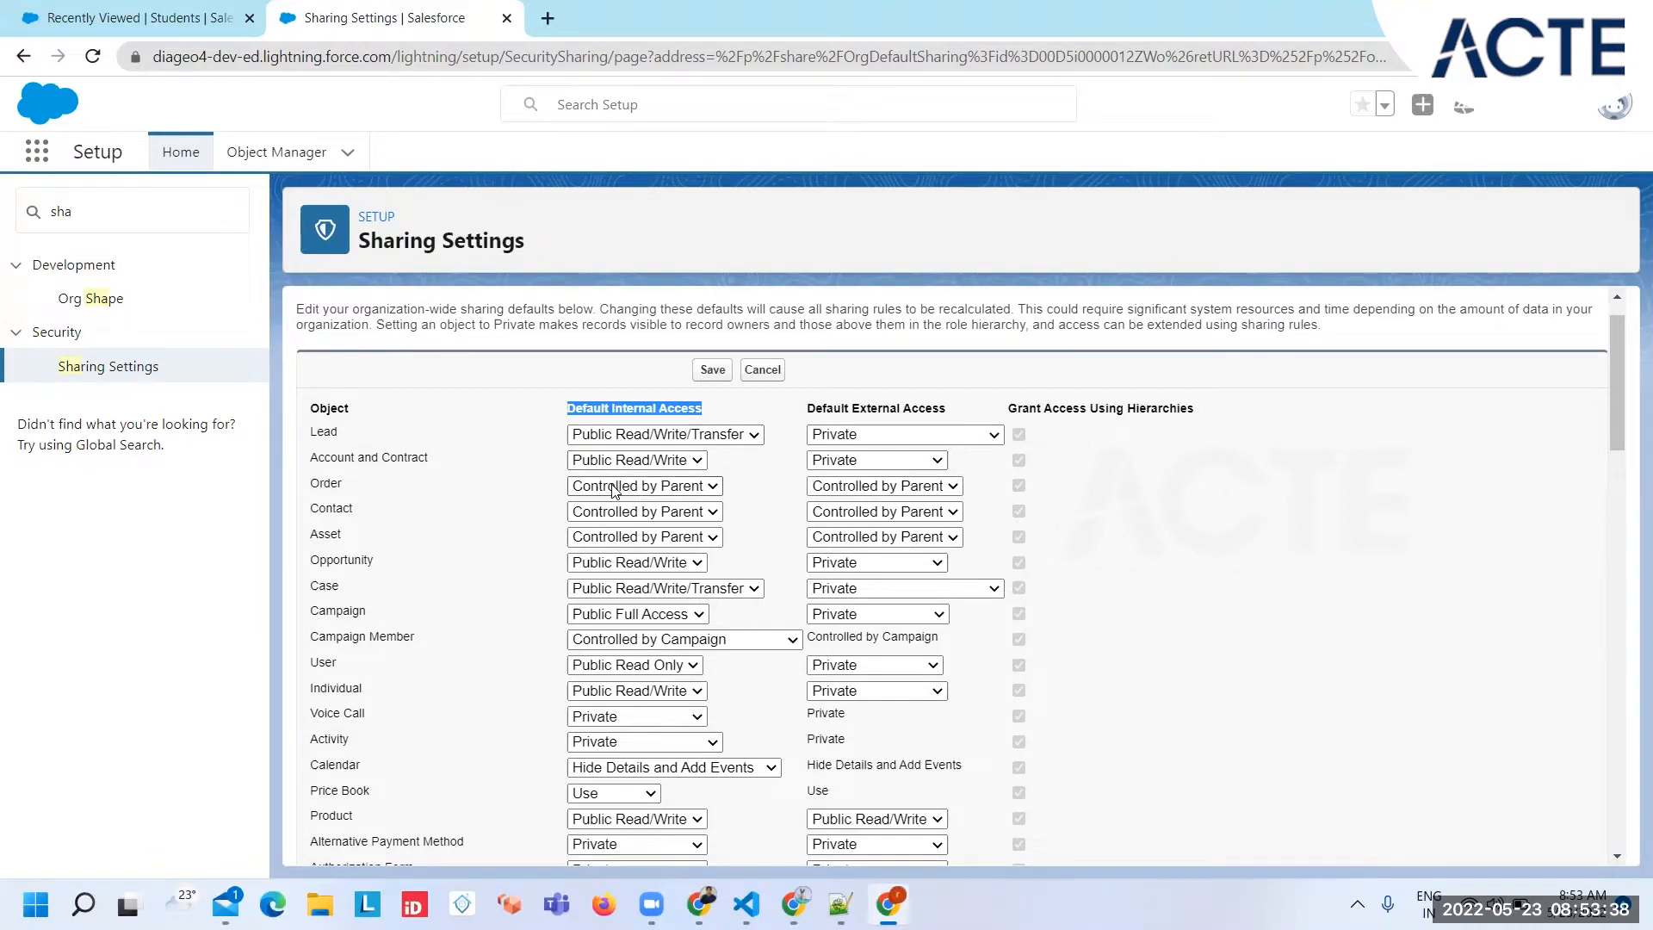
pyautogui.click(640, 538)
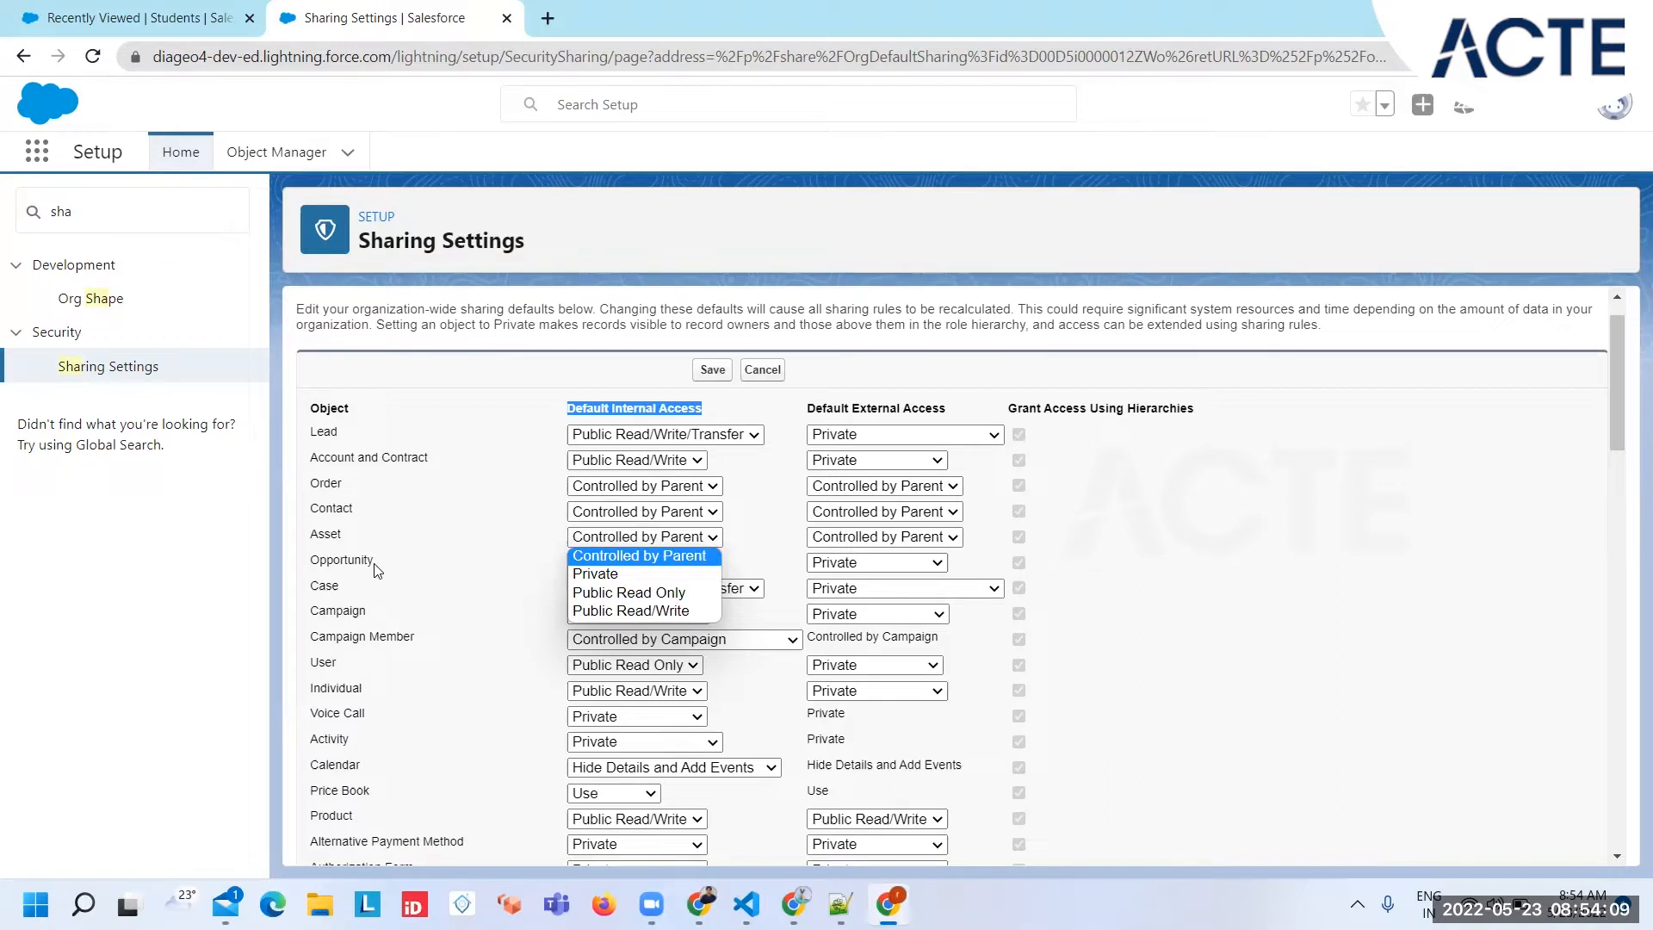
pyautogui.click(1208, 638)
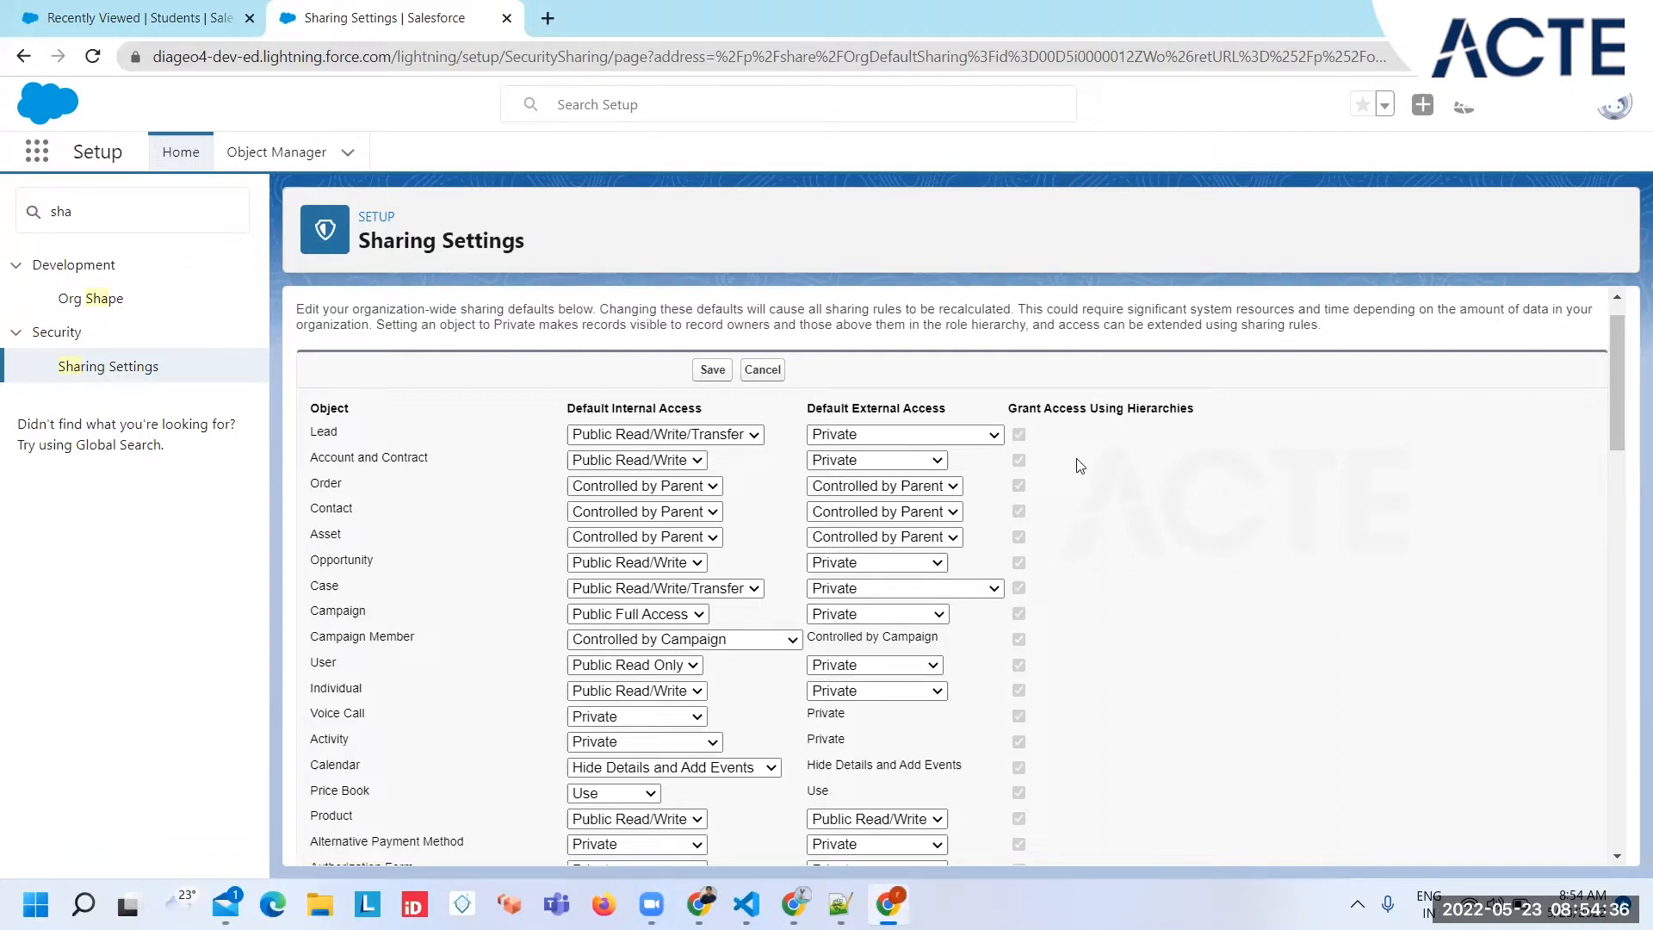
pyautogui.doubleClick(1163, 408)
# Search Setup for "Role" and open the Roles page in a new browser tab.
pyautogui.click(73, 226)
pyautogui.write('Role')
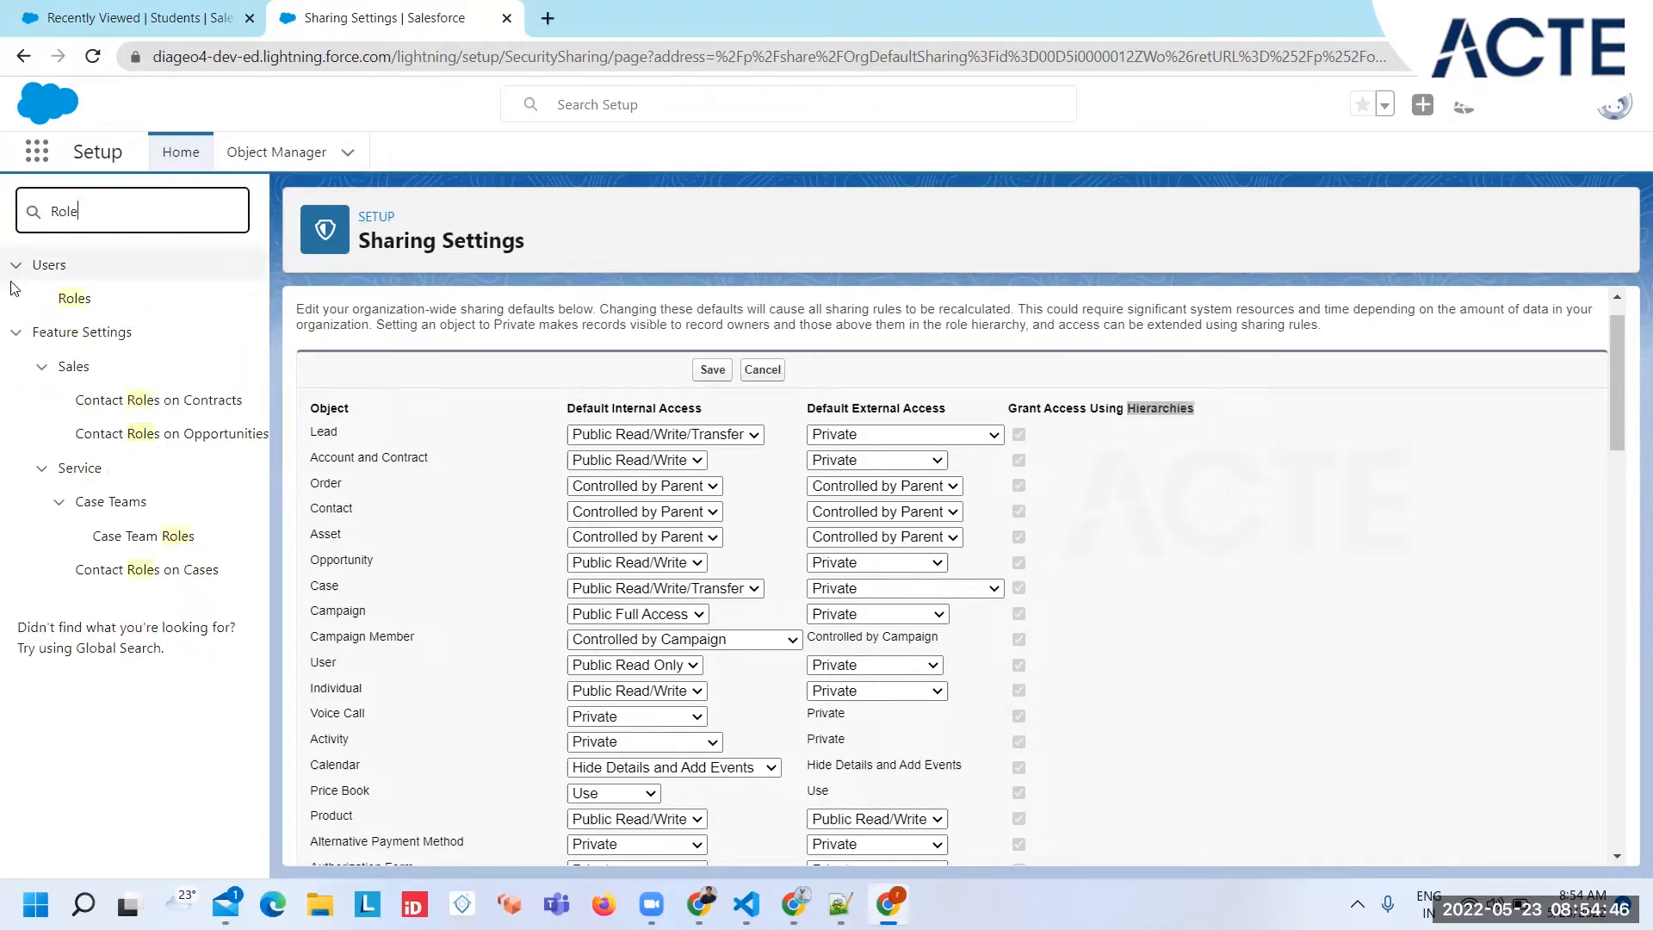
pyautogui.rightClick(74, 298)
pyautogui.click(104, 318)
# Search Setup for "users", open the Users page in a new browser tab and switch to it.
pyautogui.moveTo(113, 206); pyautogui.dragTo(38, 216)
pyautogui.write('users')
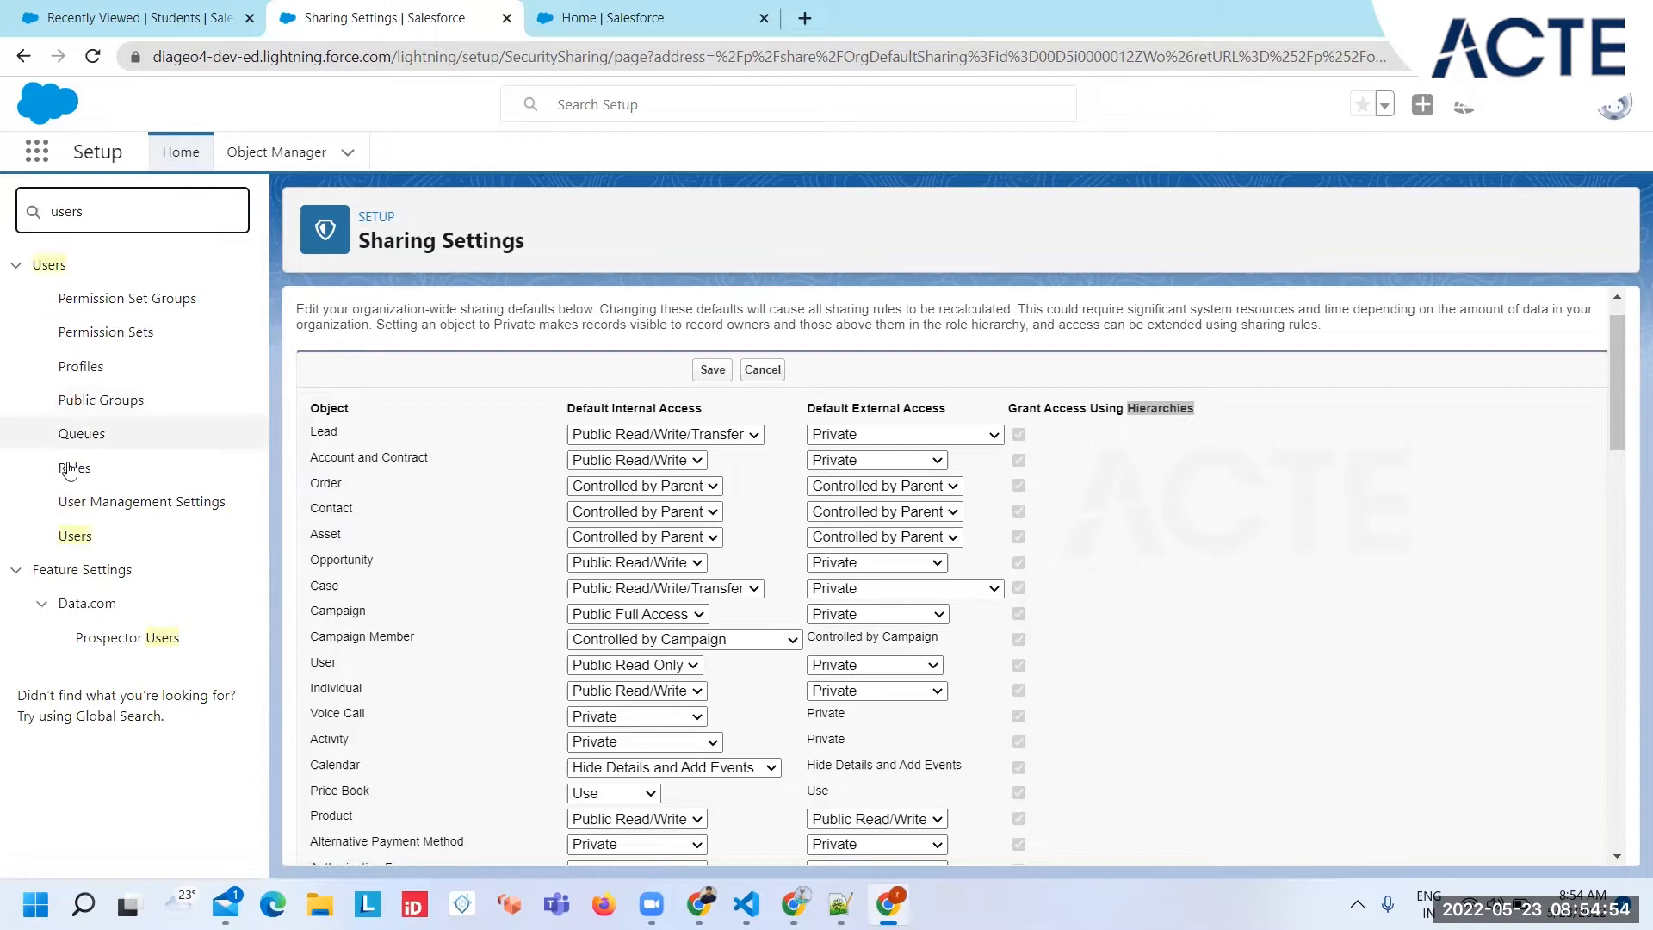
pyautogui.rightClick(74, 537)
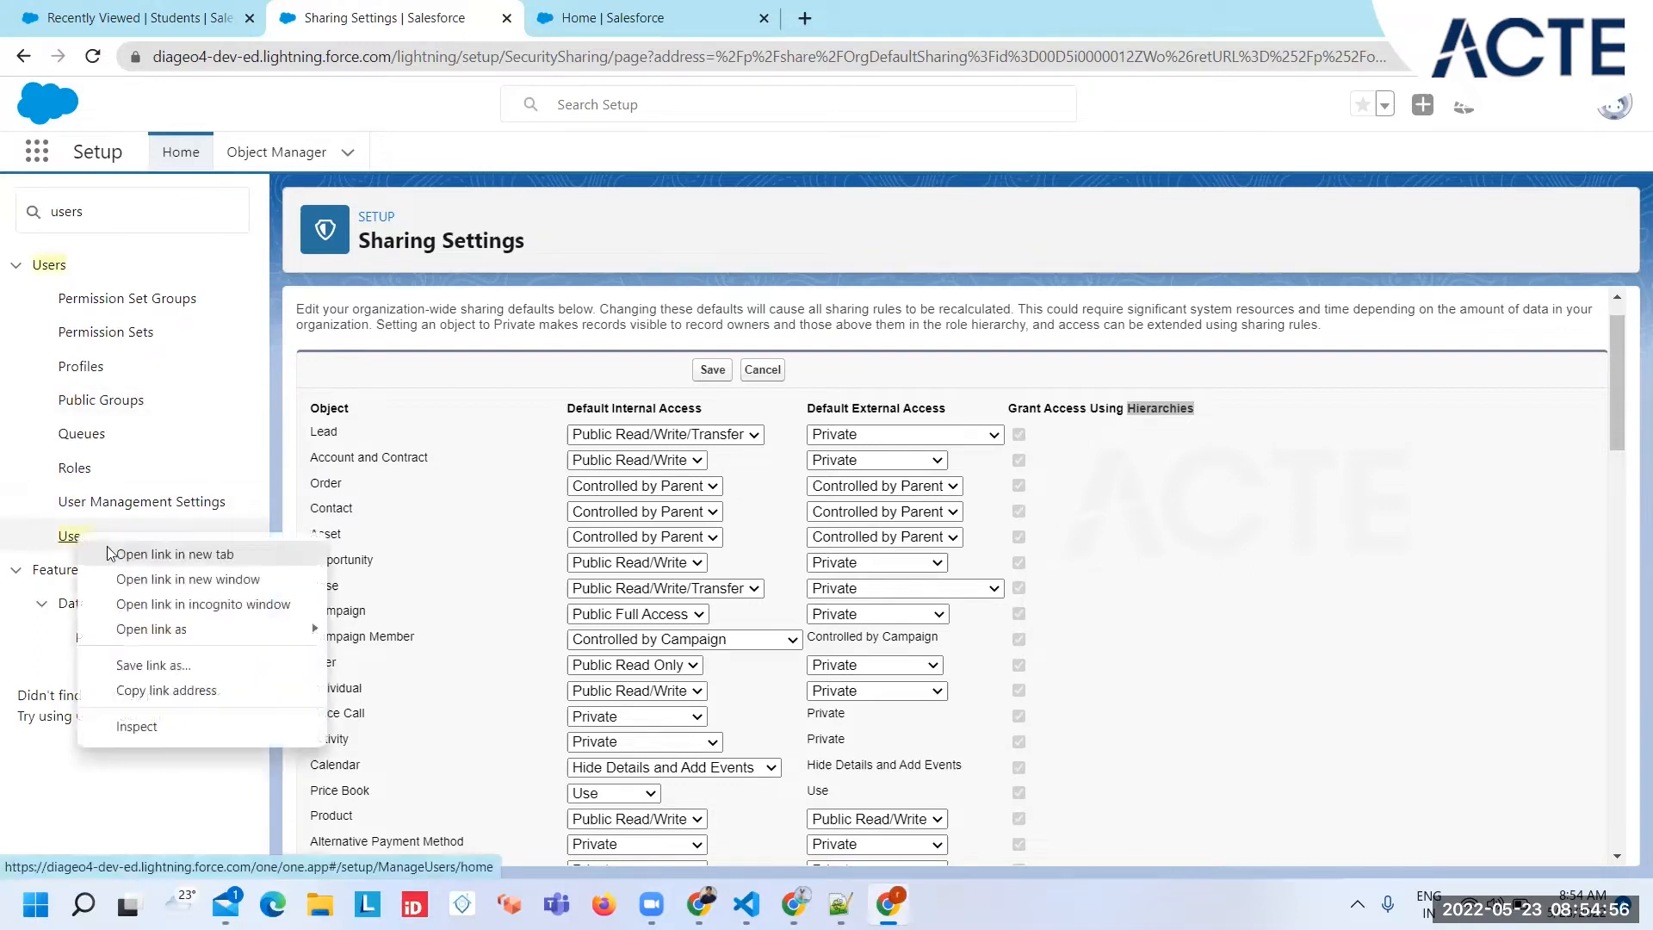
pyautogui.click(175, 554)
pyautogui.click(883, 10)
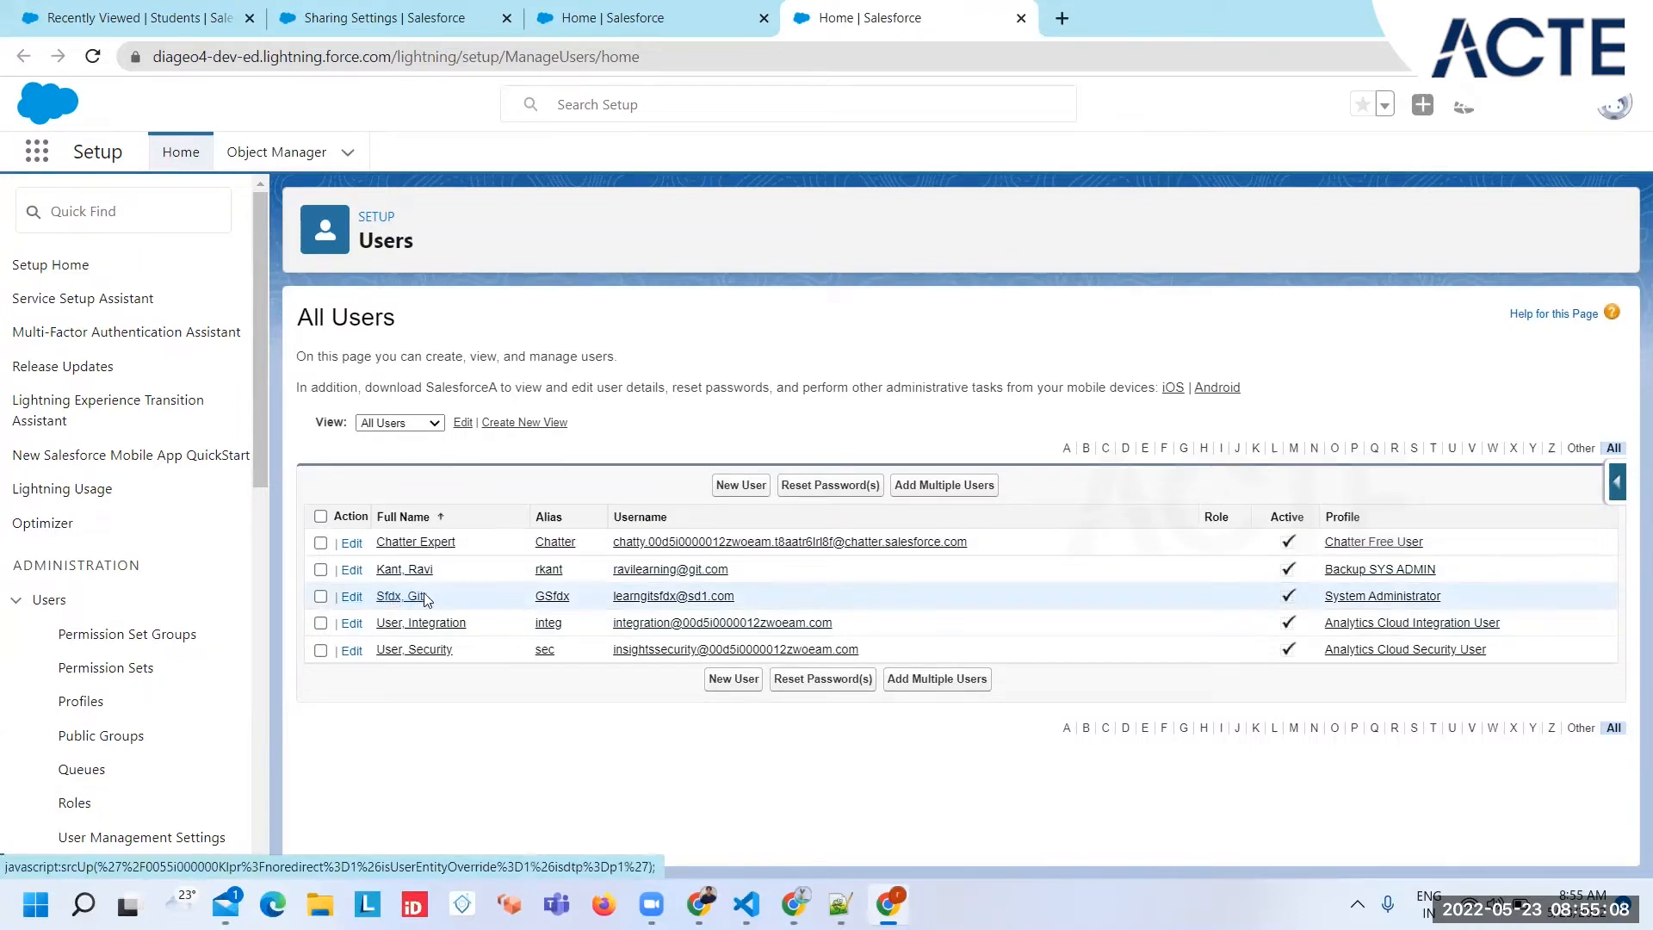
# Open the System Administrator user's record for editing, review the available Role options, and cancel the edit.
pyautogui.click(352, 597)
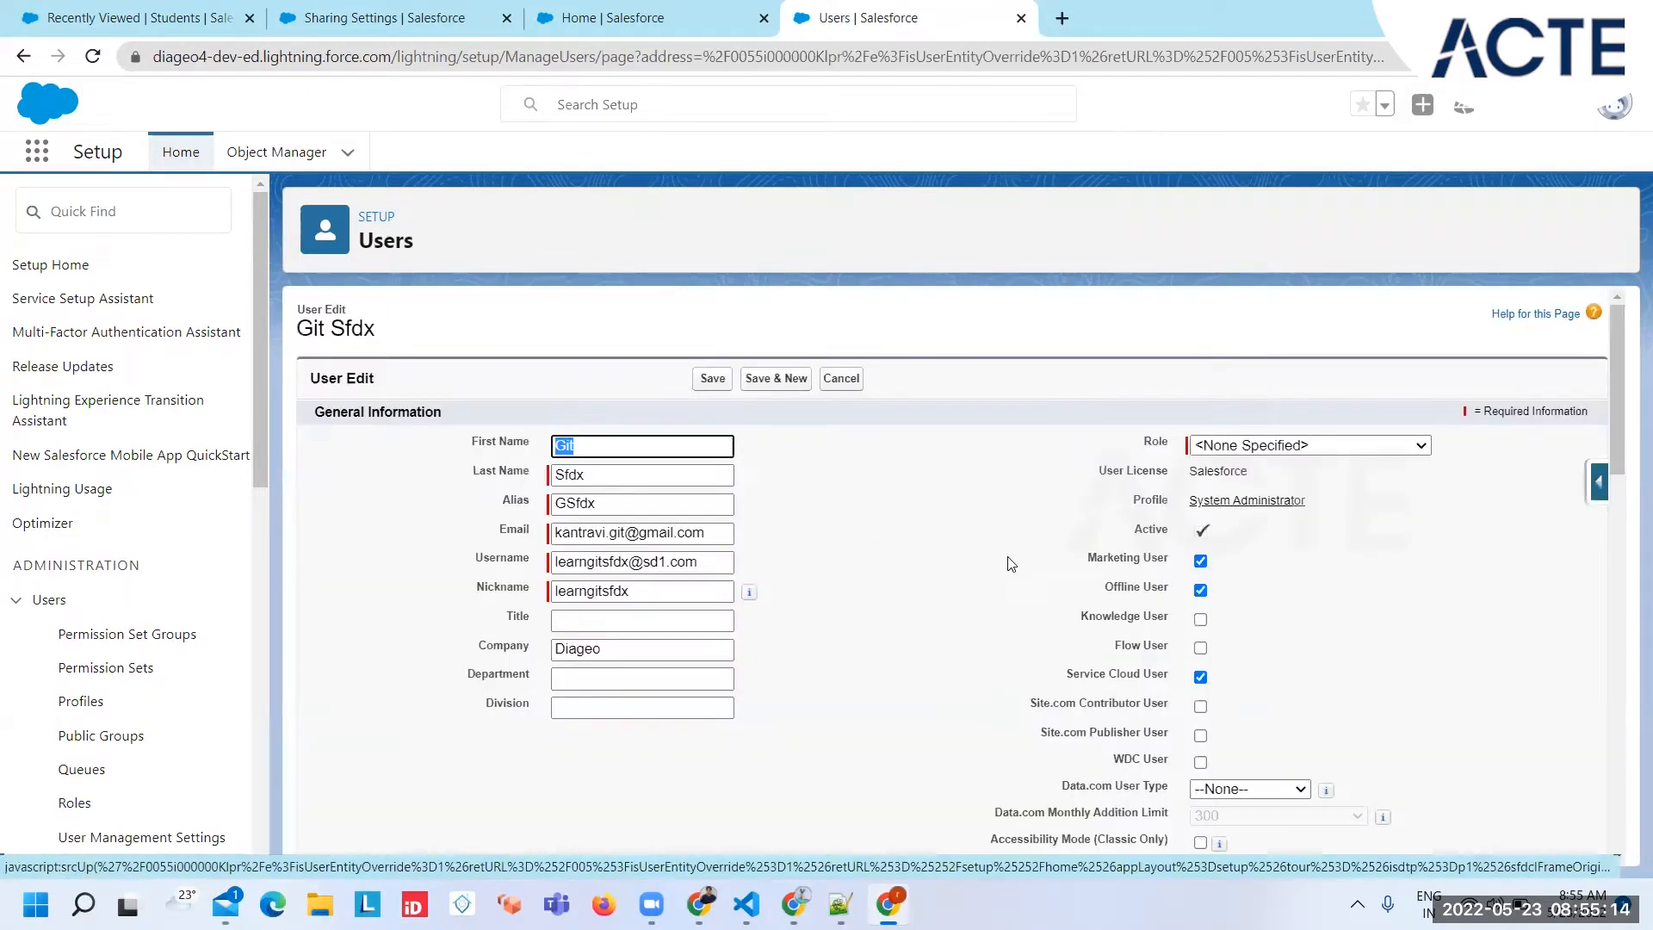
pyautogui.click(1321, 452)
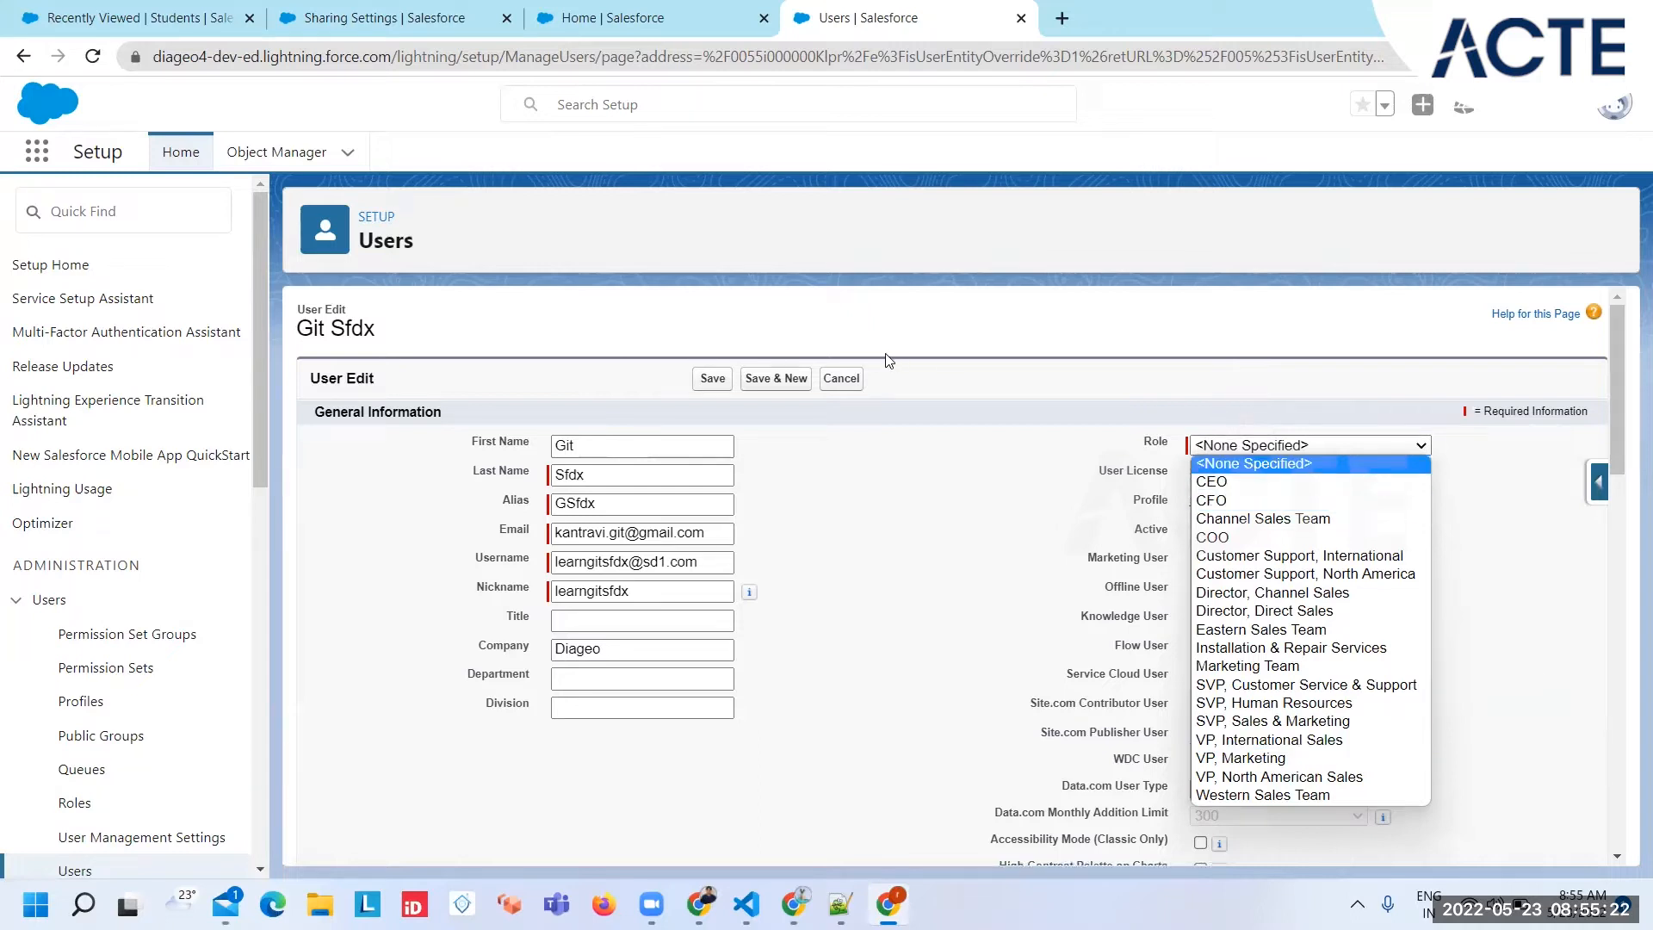
pyautogui.click(841, 380)
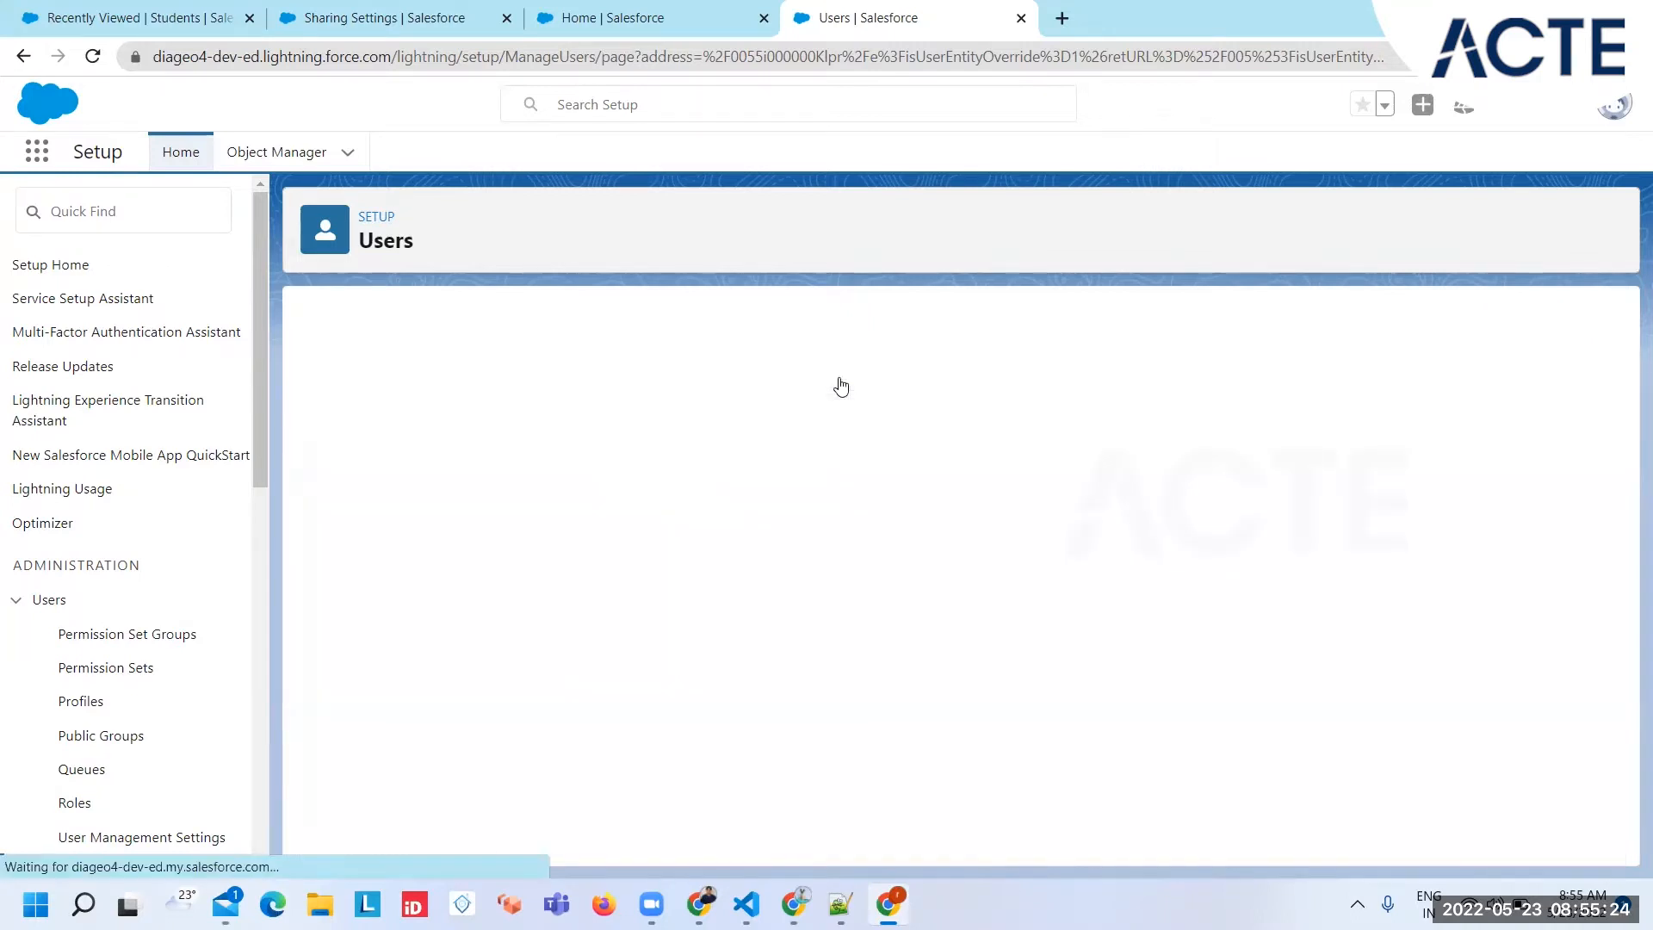
# Switch to the Roles page, open the role setup and examine the fully expanded role hierarchy.
pyautogui.click(704, 12)
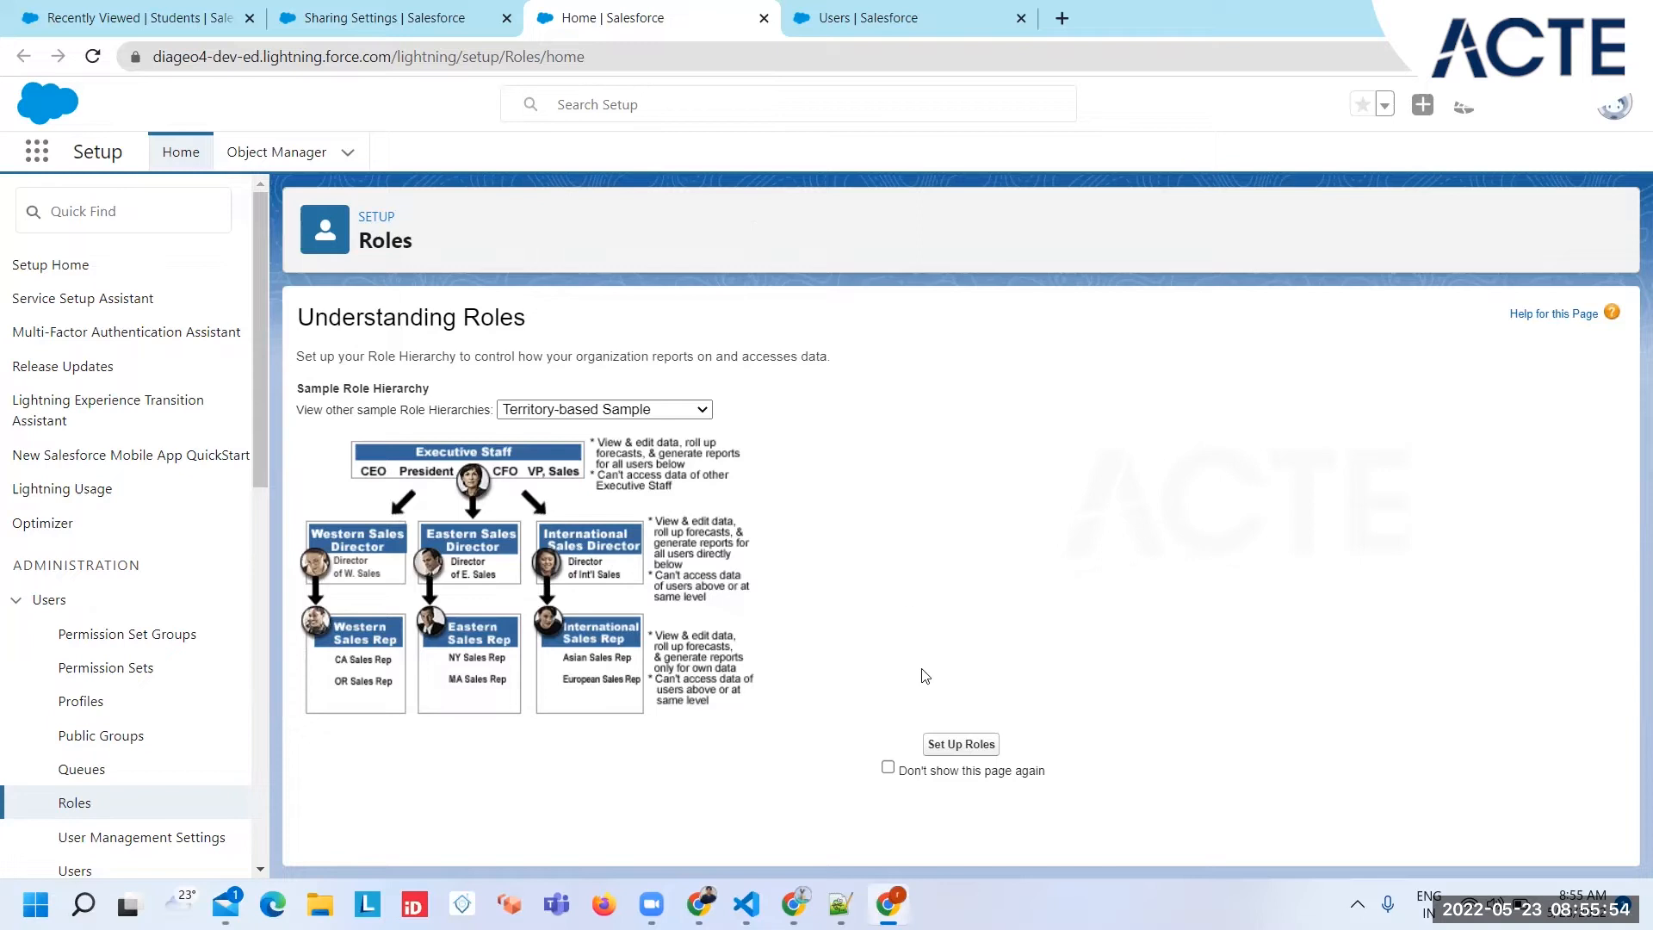
pyautogui.click(939, 745)
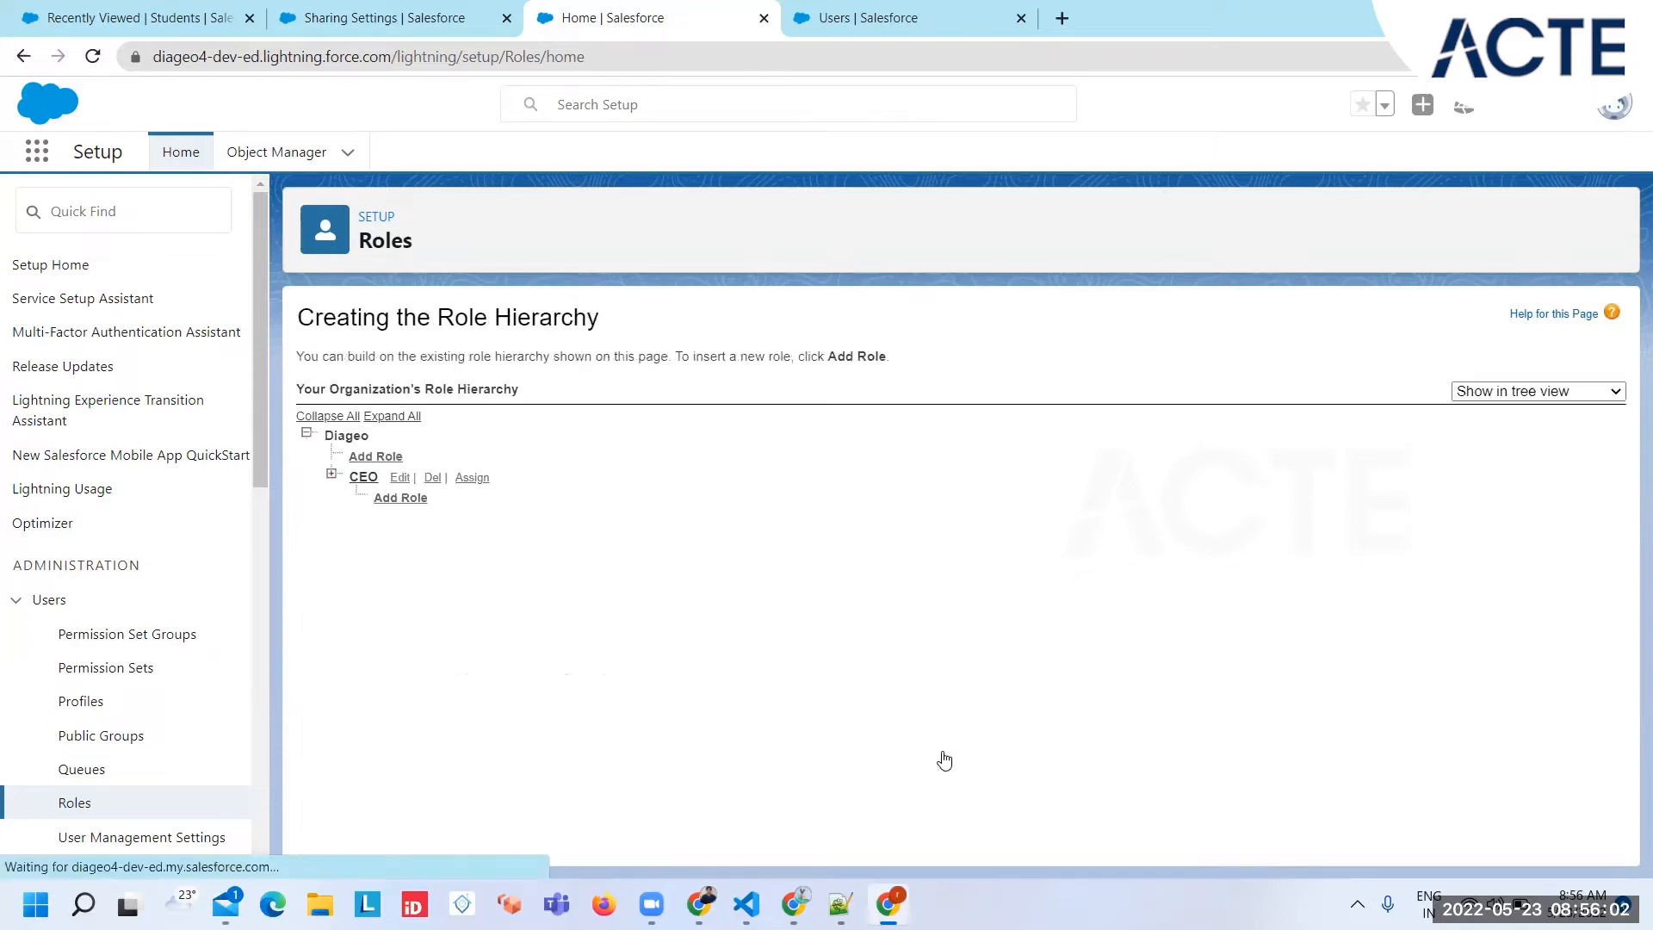
pyautogui.click(392, 417)
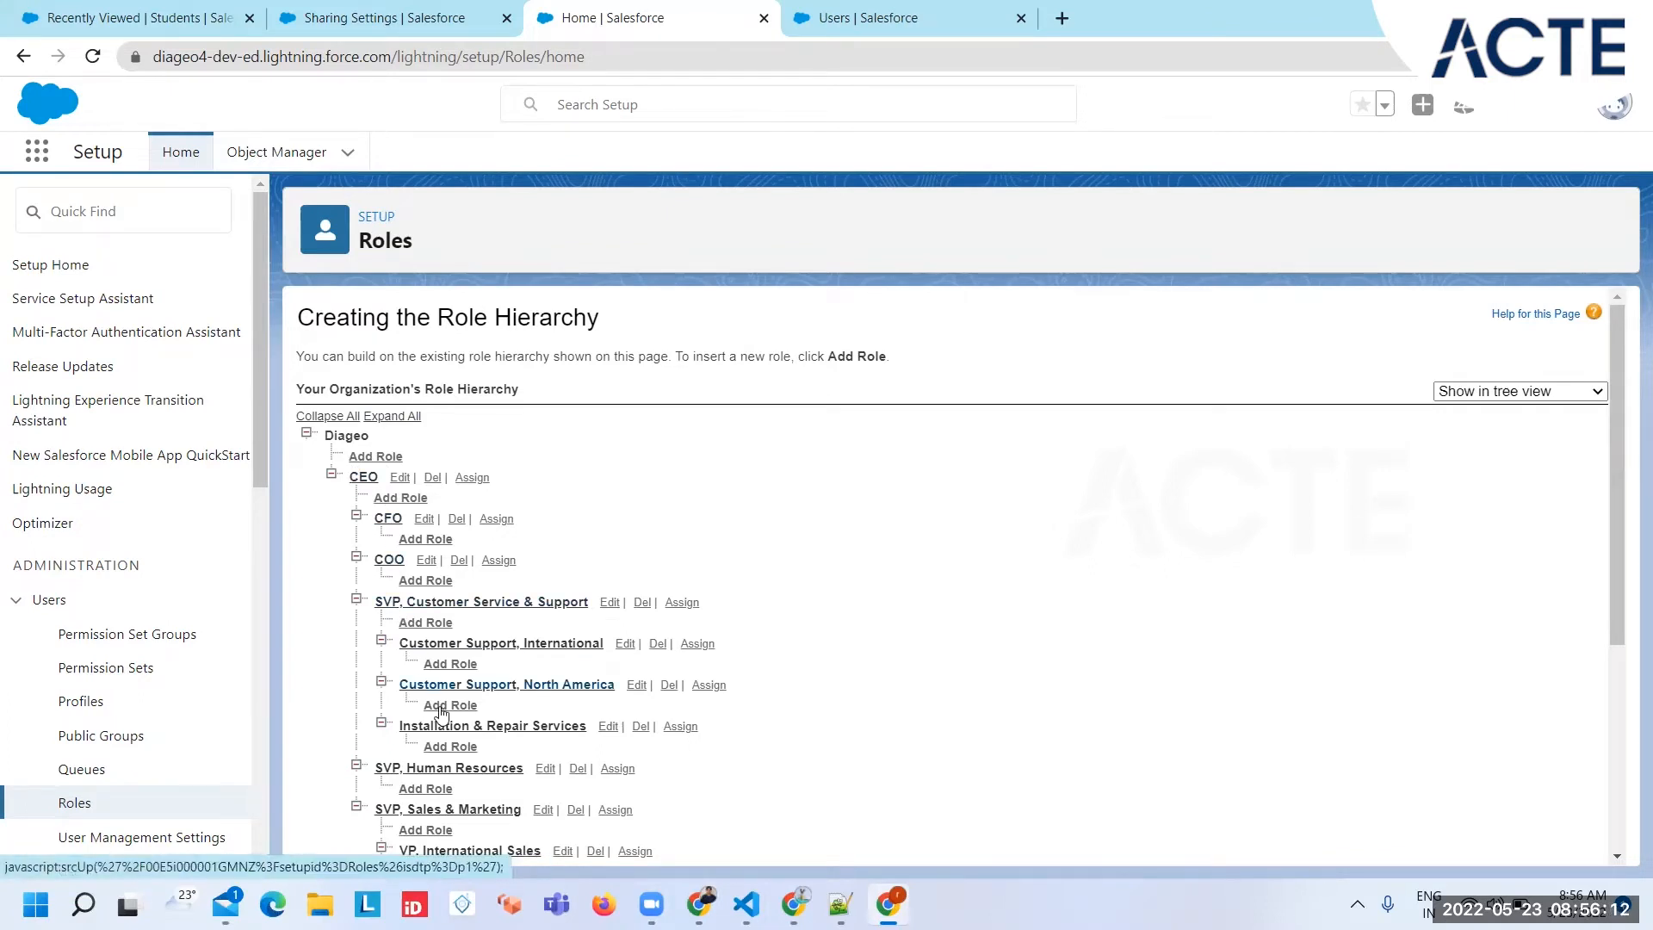
pyautogui.scroll(-3, 441, 718)
pyautogui.scroll(-1, 442, 717)
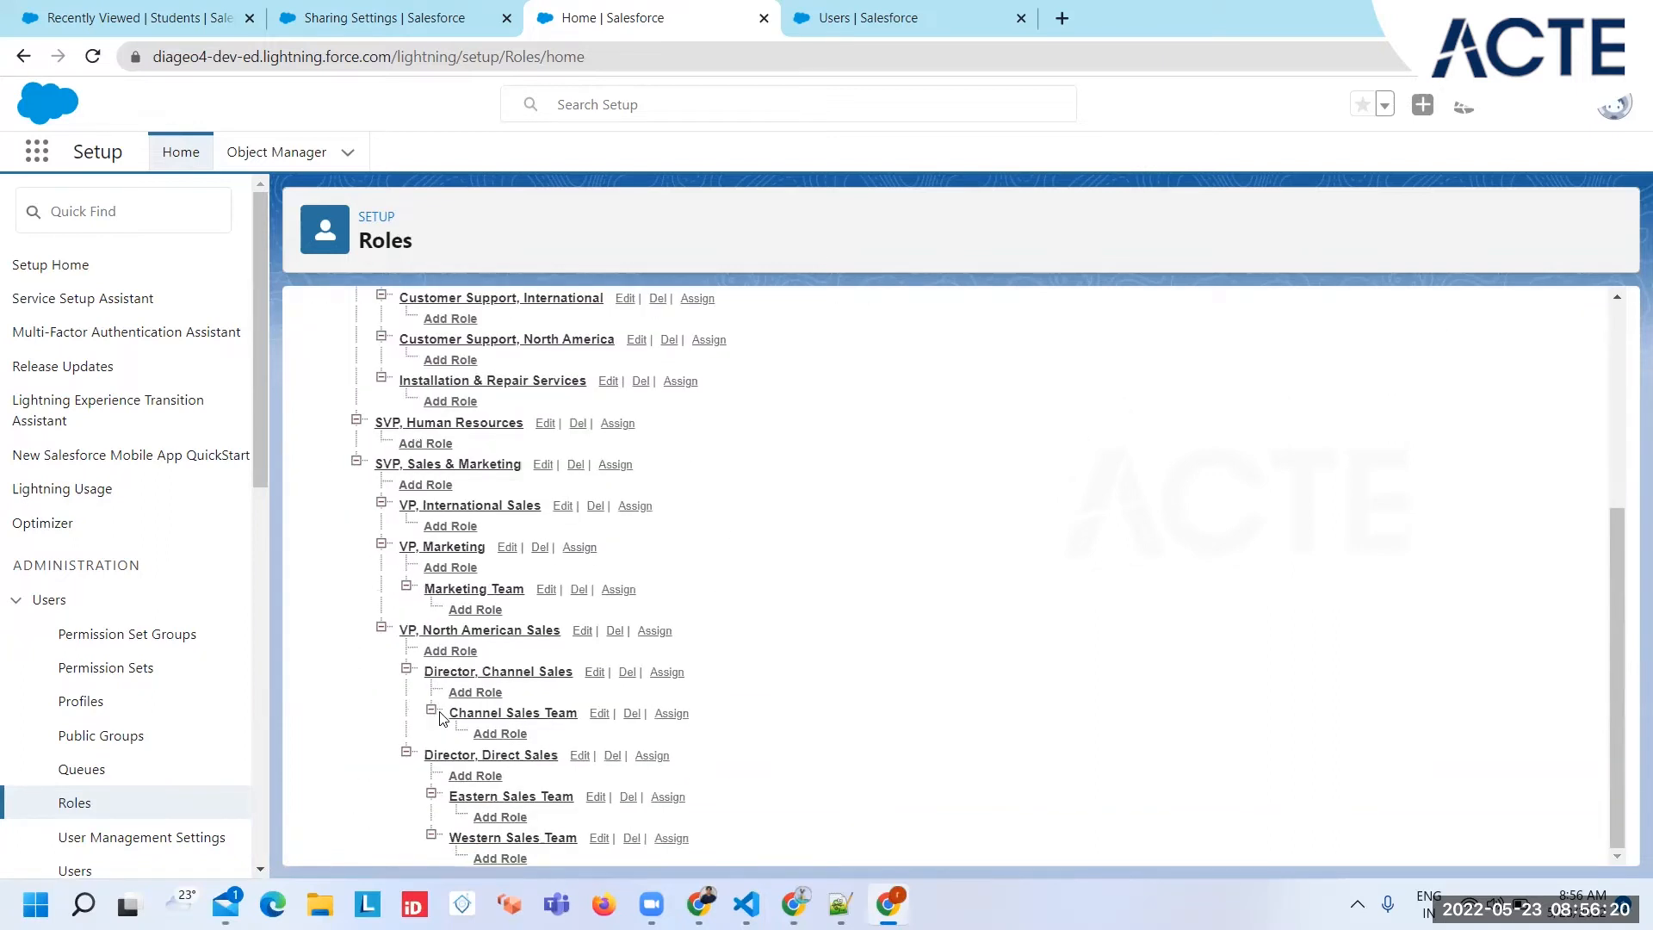
pyautogui.scroll(4, 753, 554)
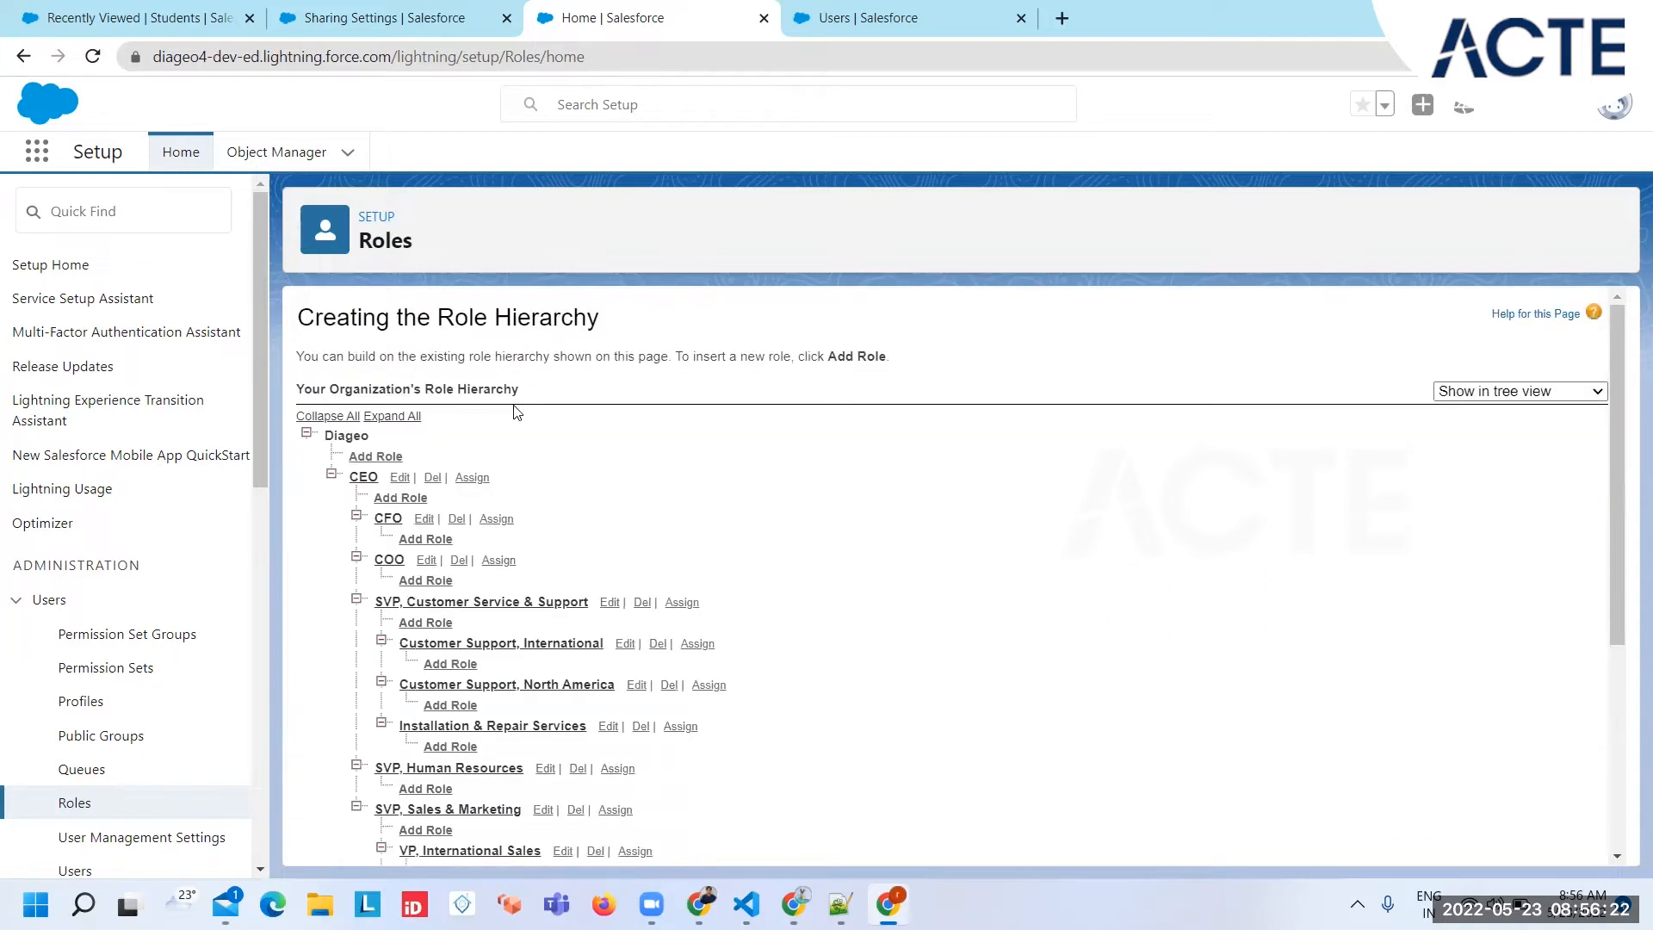
# Display the roles in the sorted list view and switch them to the list view.
pyautogui.click(1469, 398)
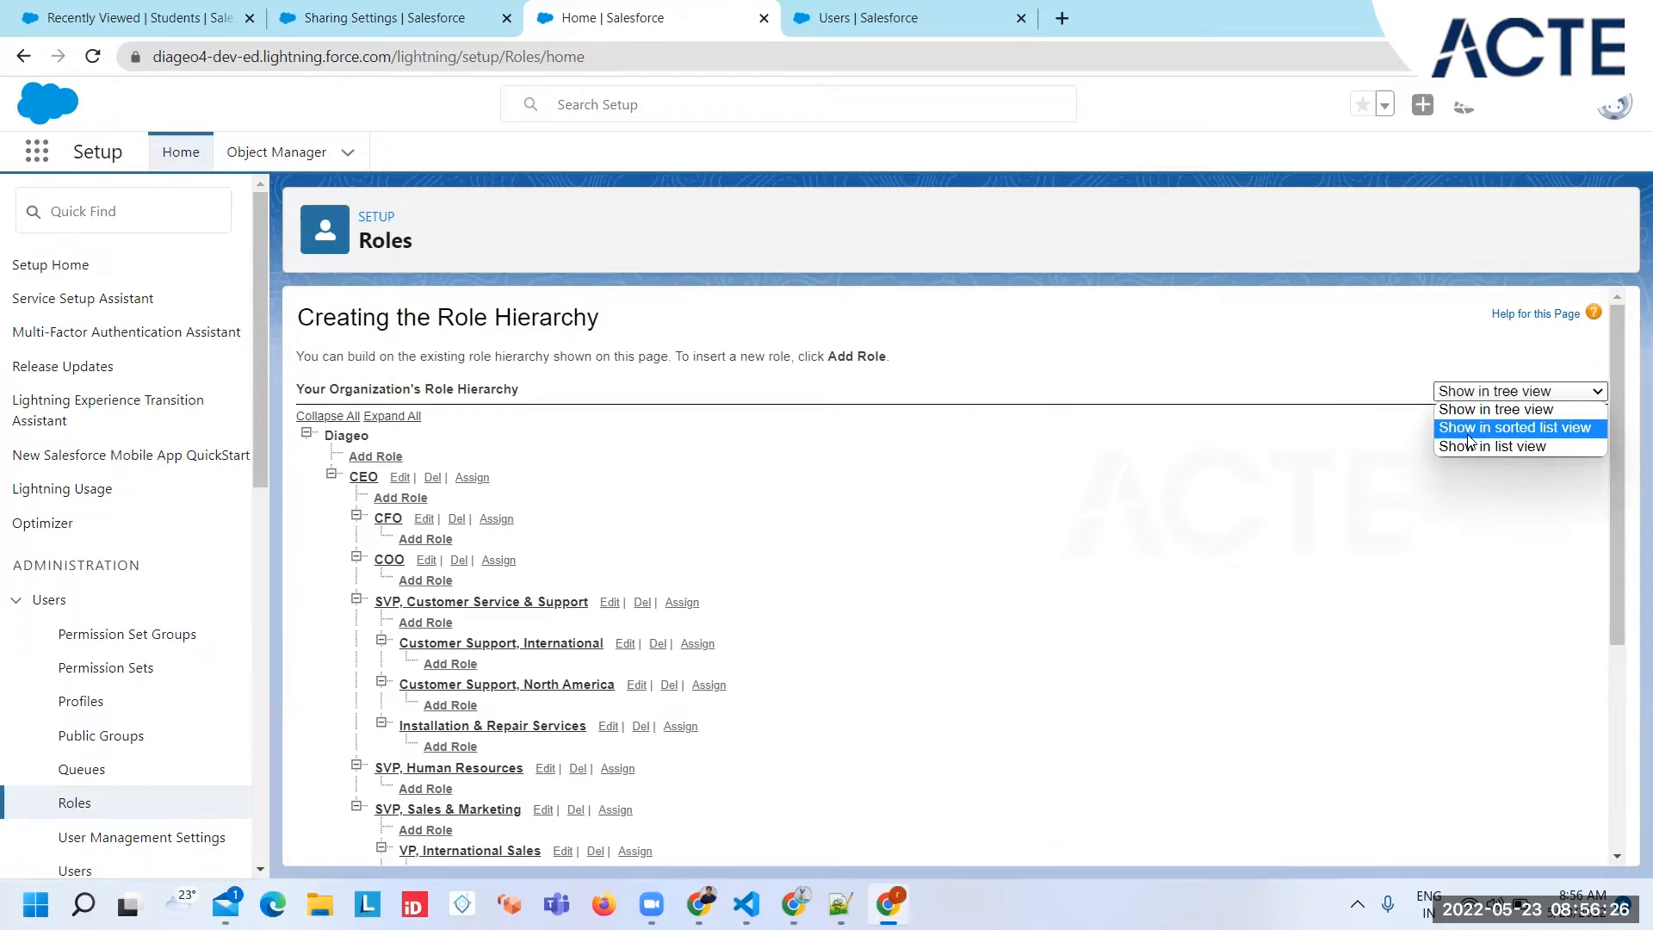
pyautogui.click(1469, 430)
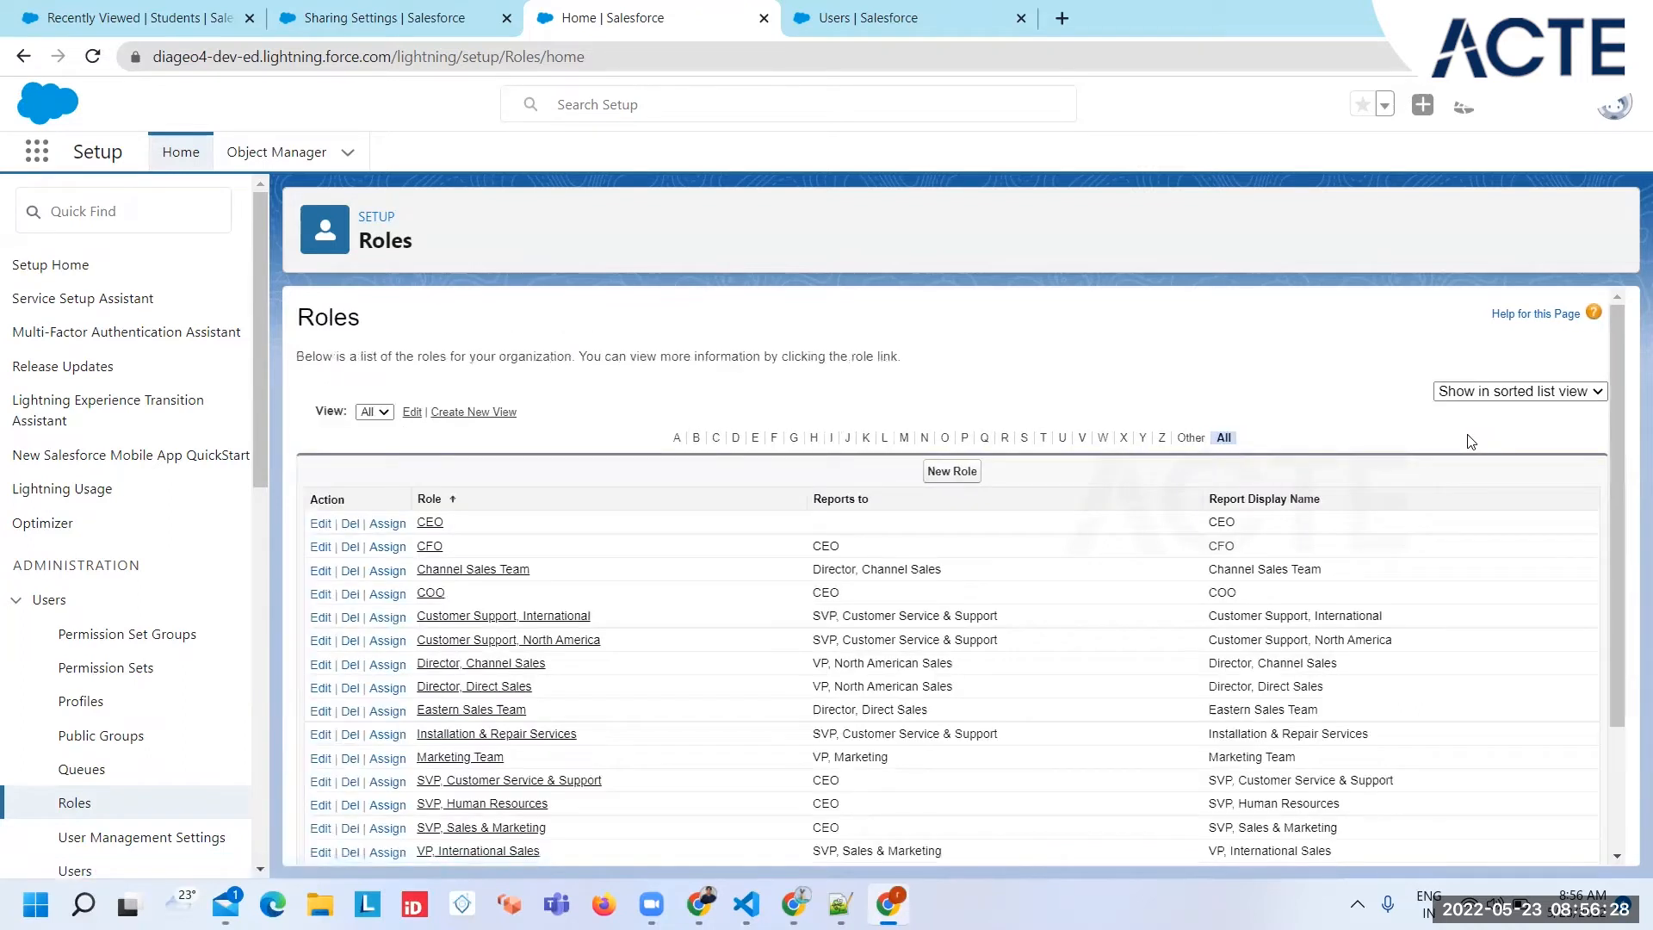
pyautogui.click(1492, 389)
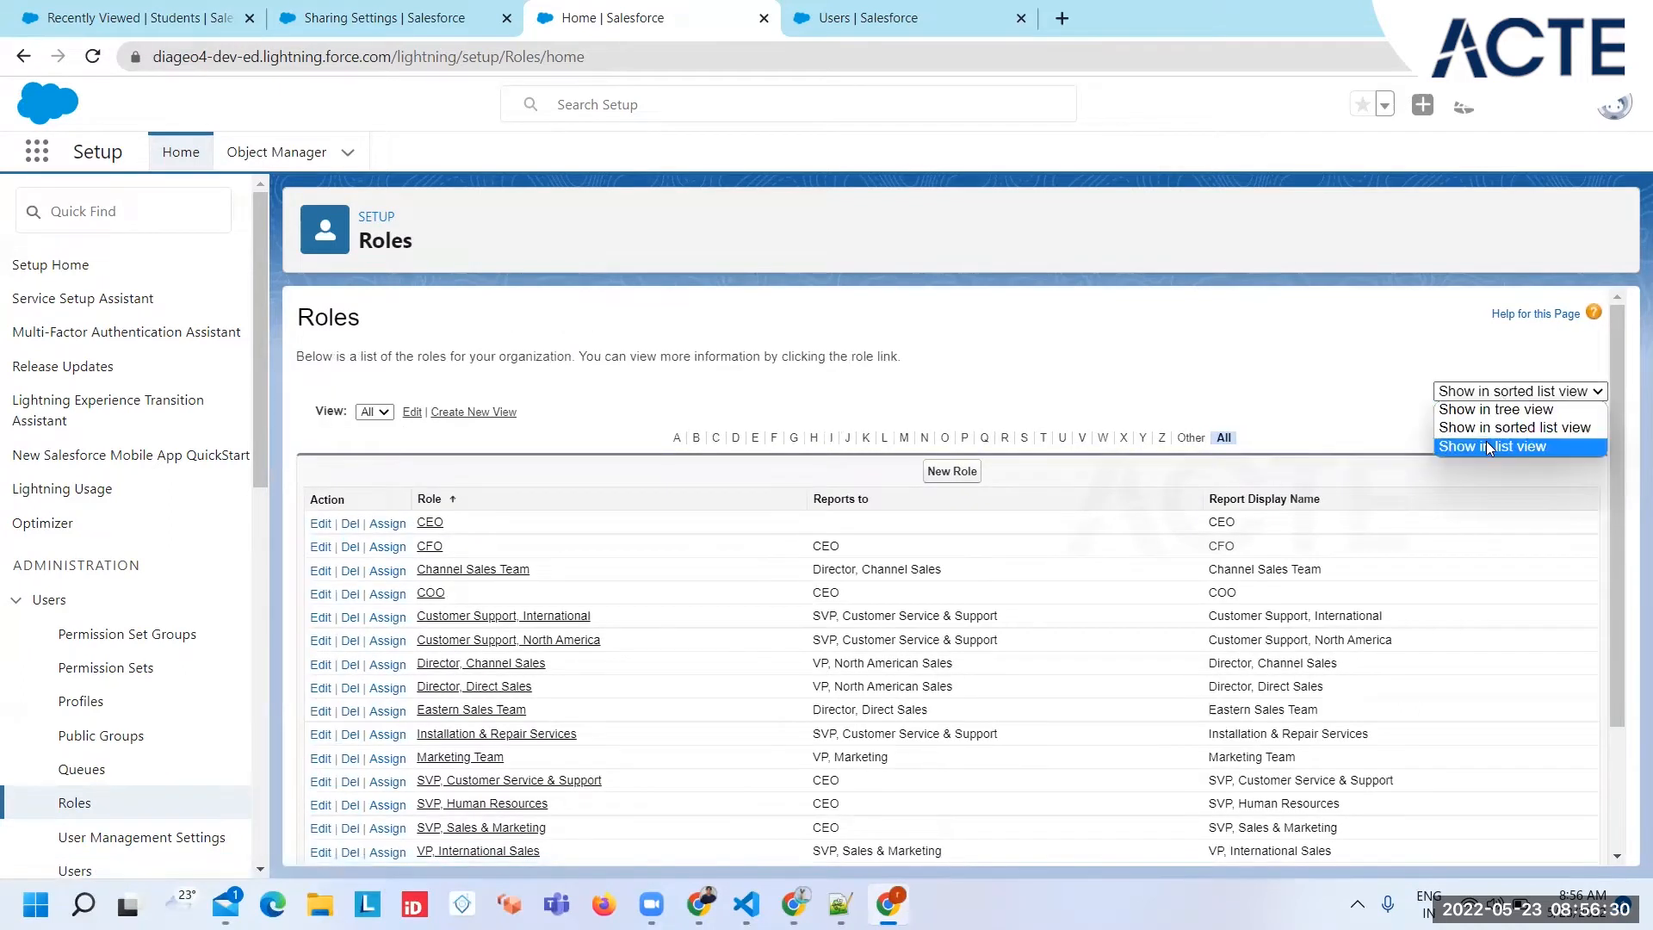
pyautogui.click(1488, 446)
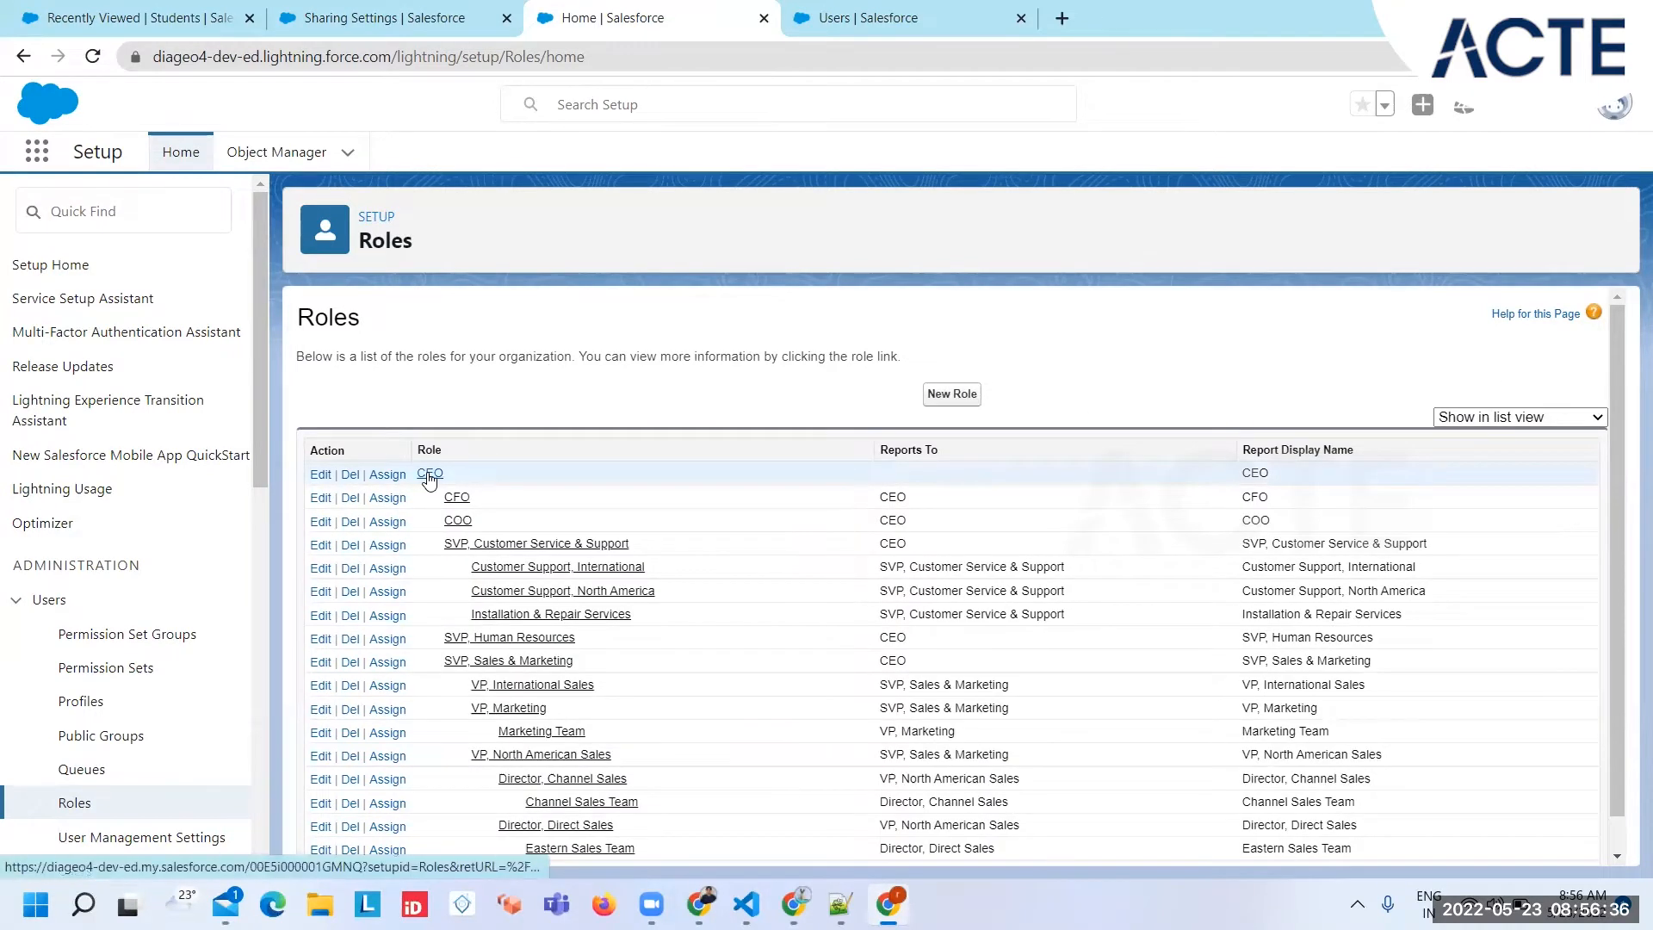
# Display the roles in the tree view and examine the role hierarchy down to the Western Sales Team.
pyautogui.scroll(-1, 468, 770)
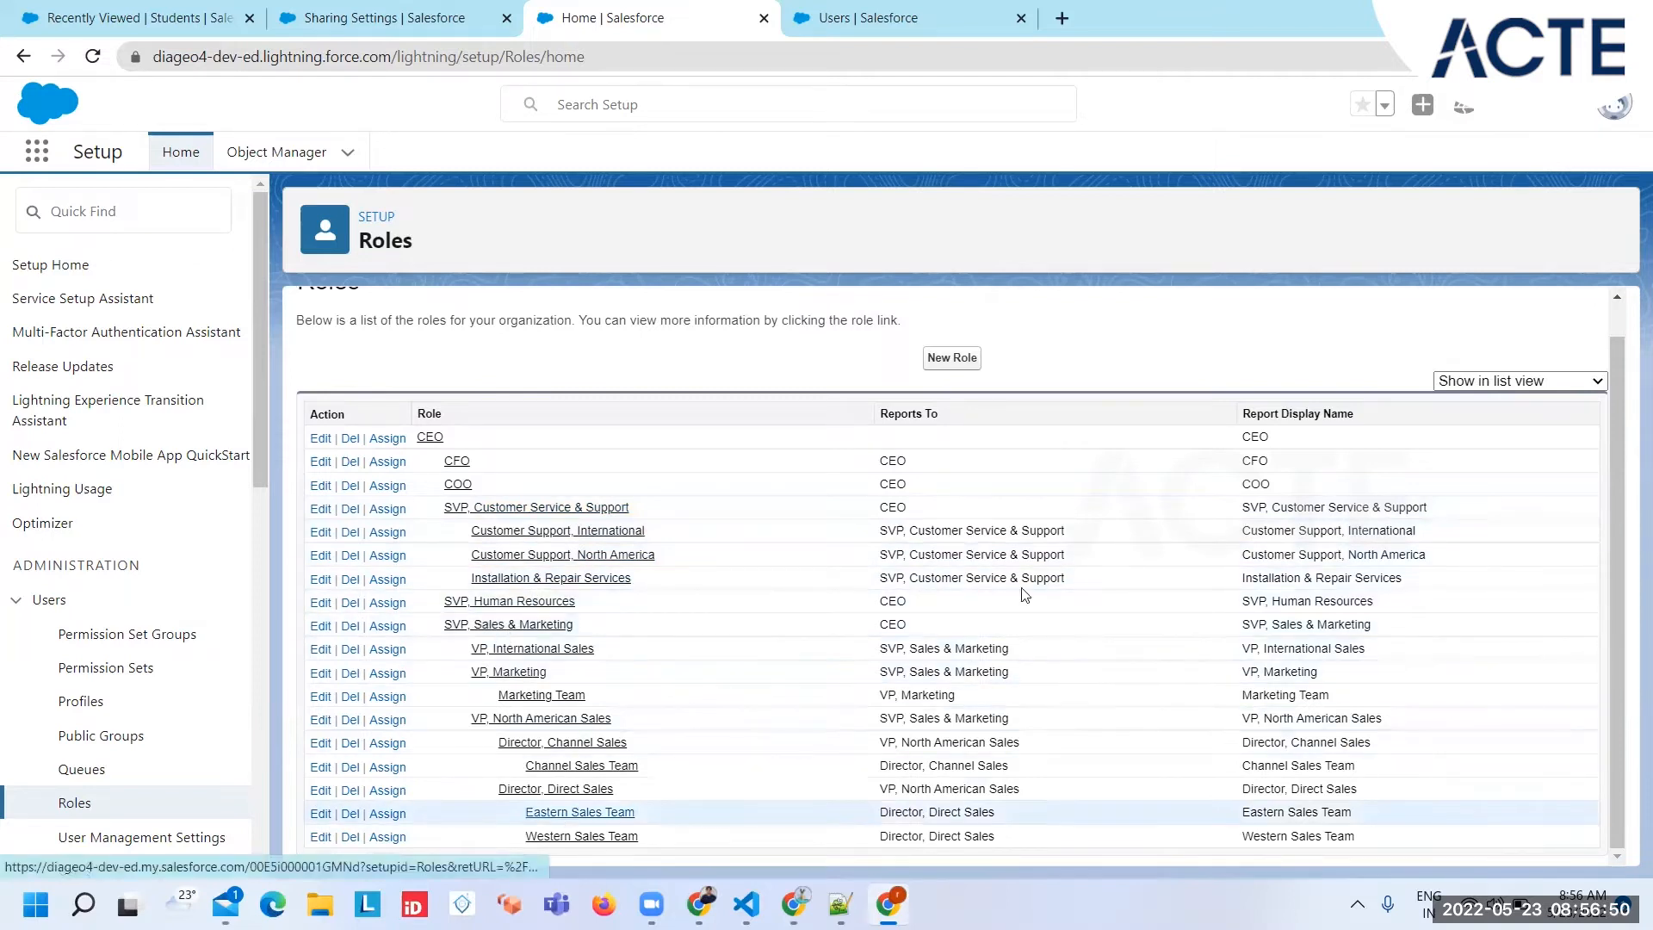
pyautogui.click(1579, 384)
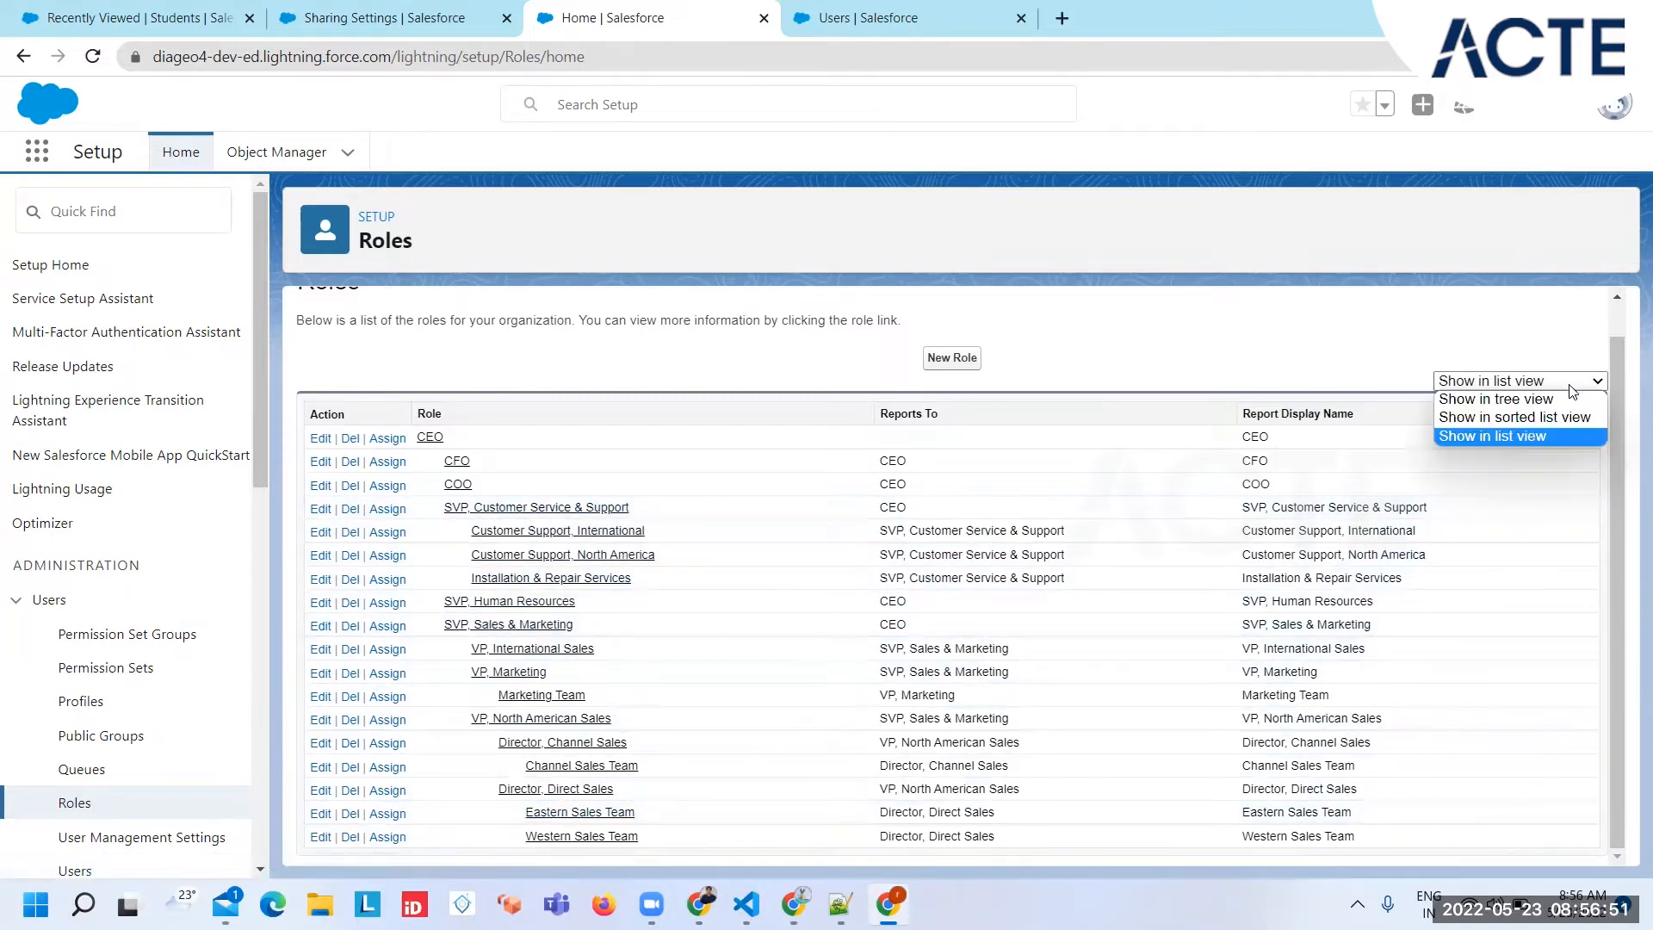
pyautogui.click(1503, 394)
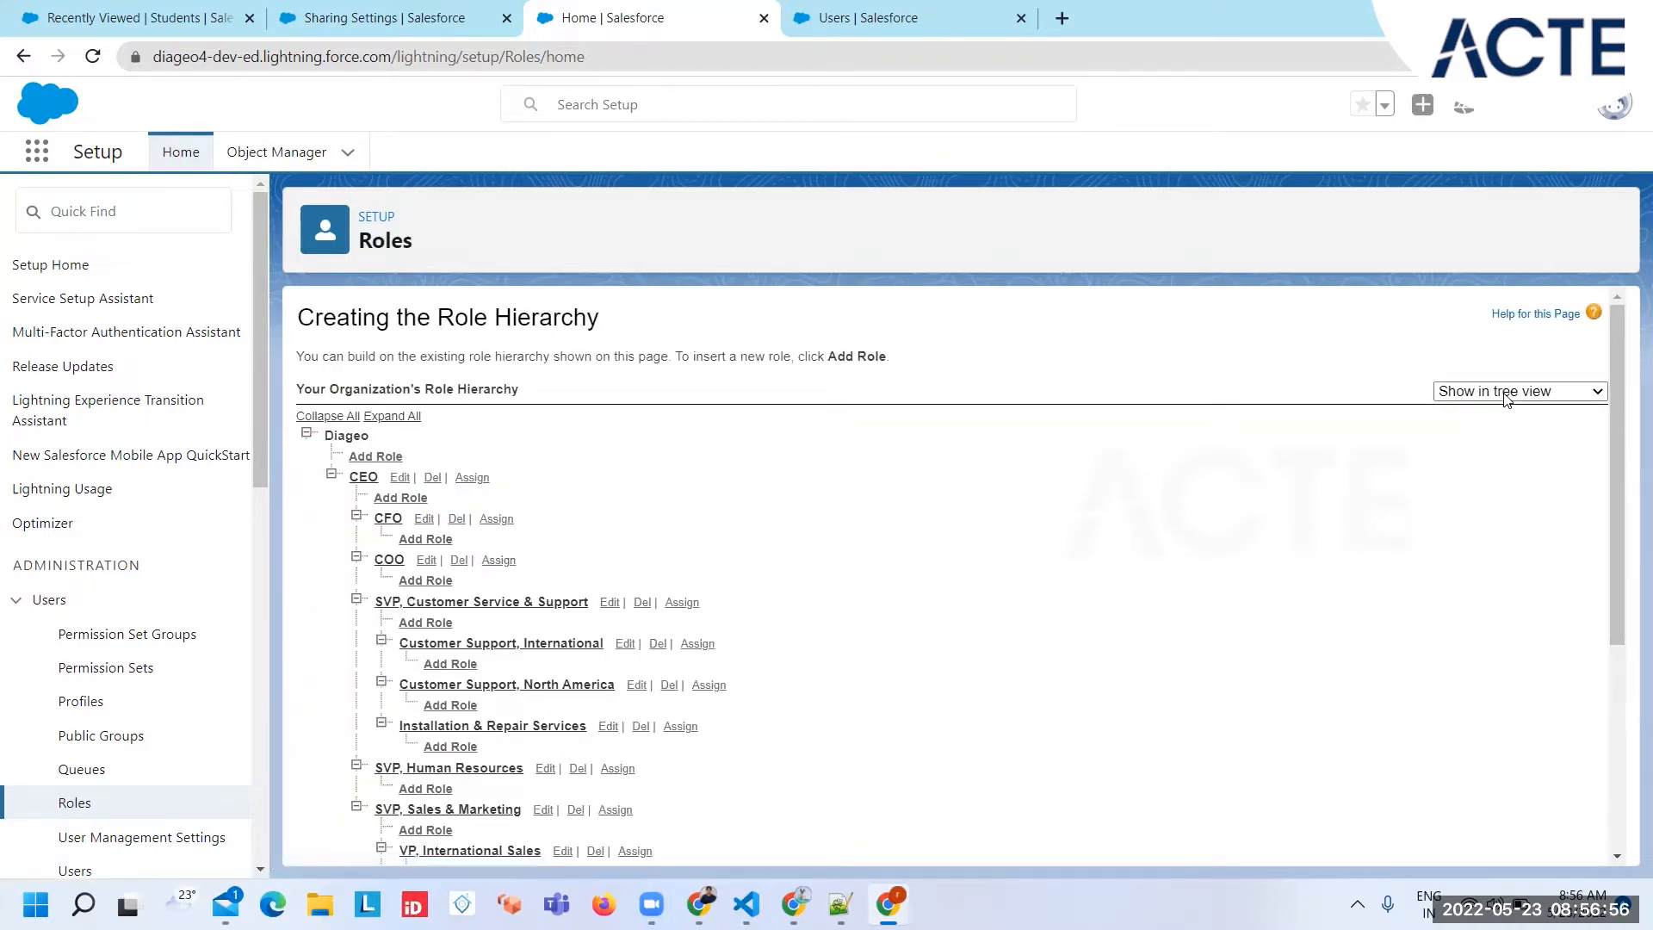
pyautogui.scroll(-4, 1081, 657)
pyautogui.scroll(4, 1083, 657)
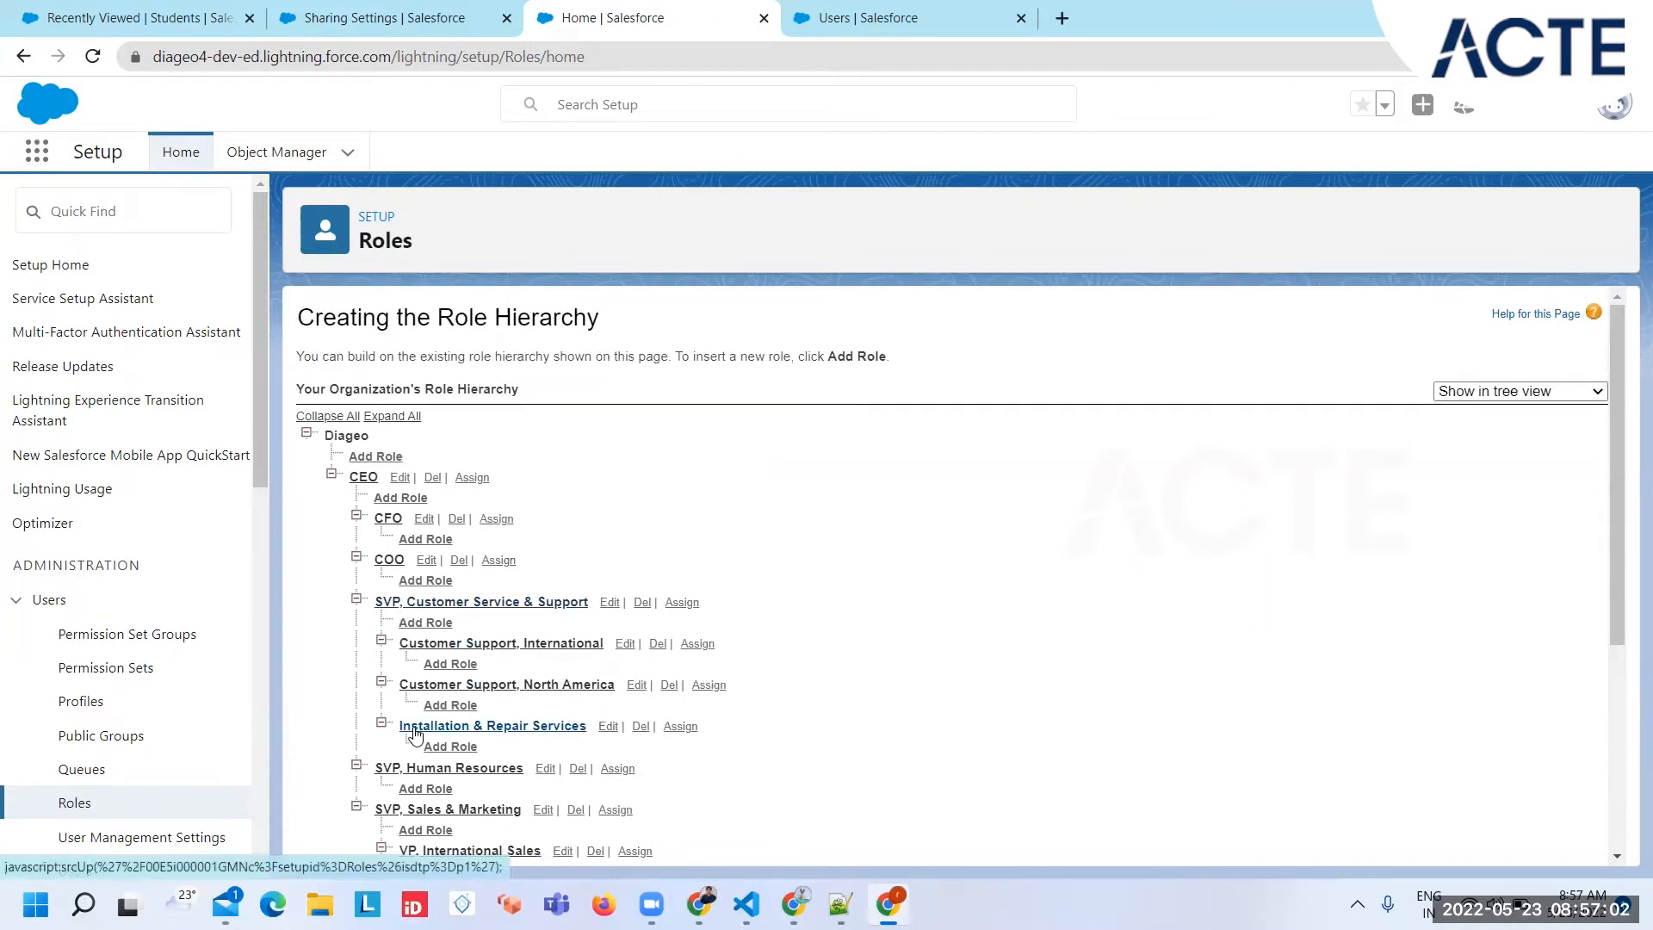
pyautogui.scroll(-4, 415, 734)
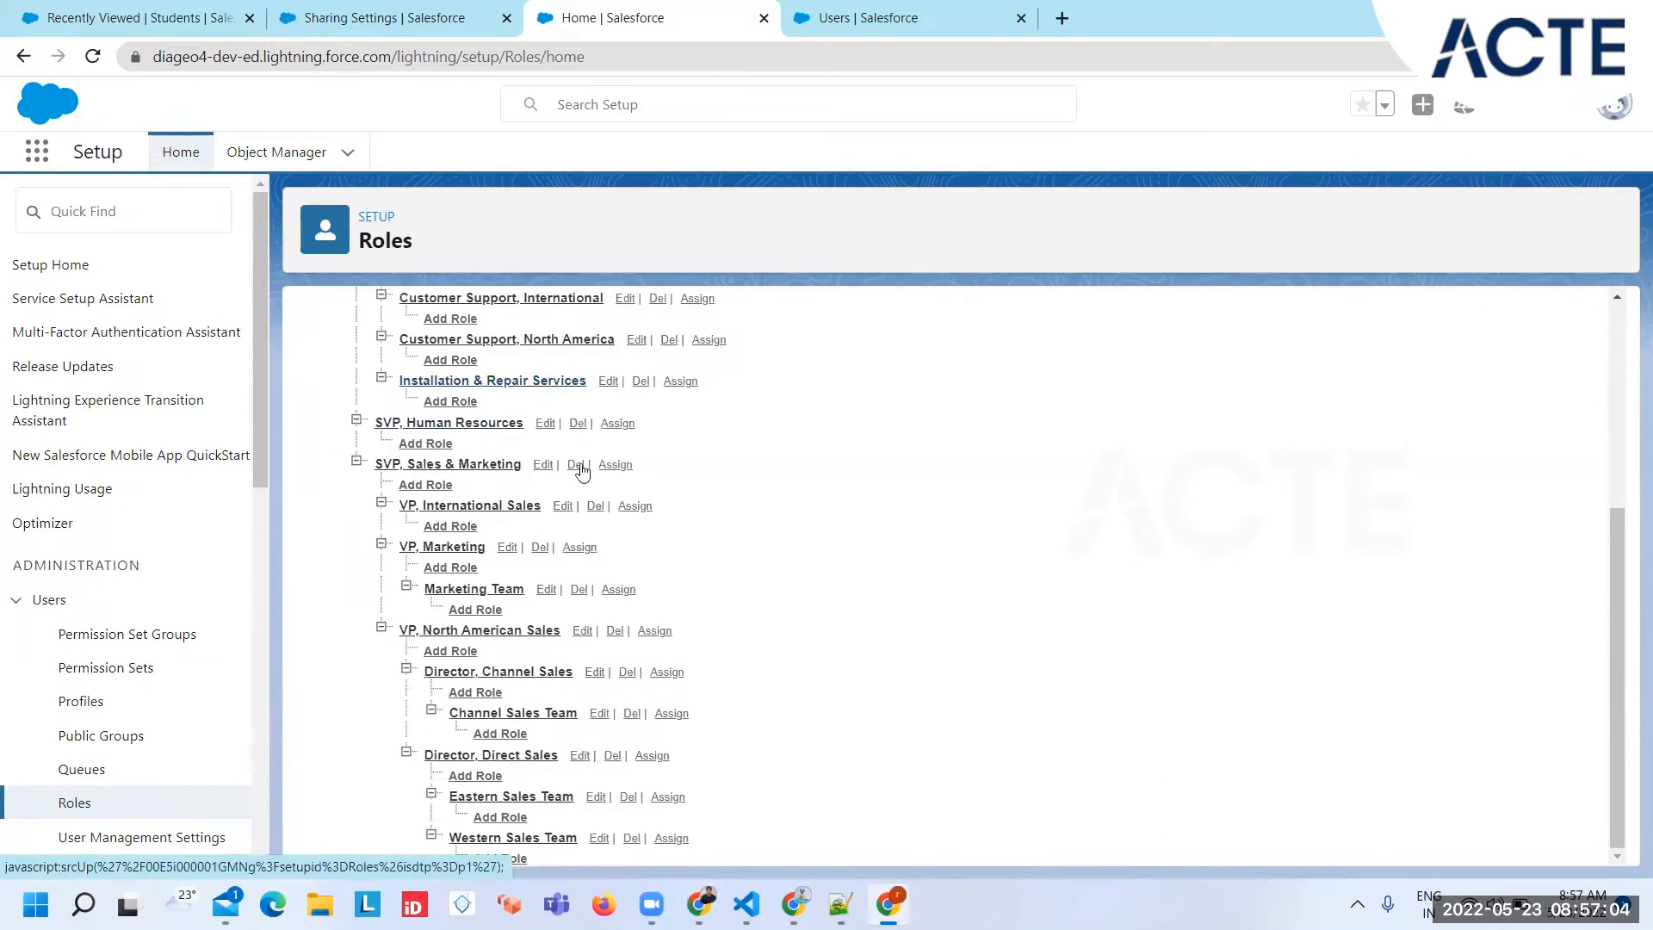
# Check the Sharing Settings and Users pages, and return to the Roles page to examine the hierarchy below the CEO.
pyautogui.click(413, 17)
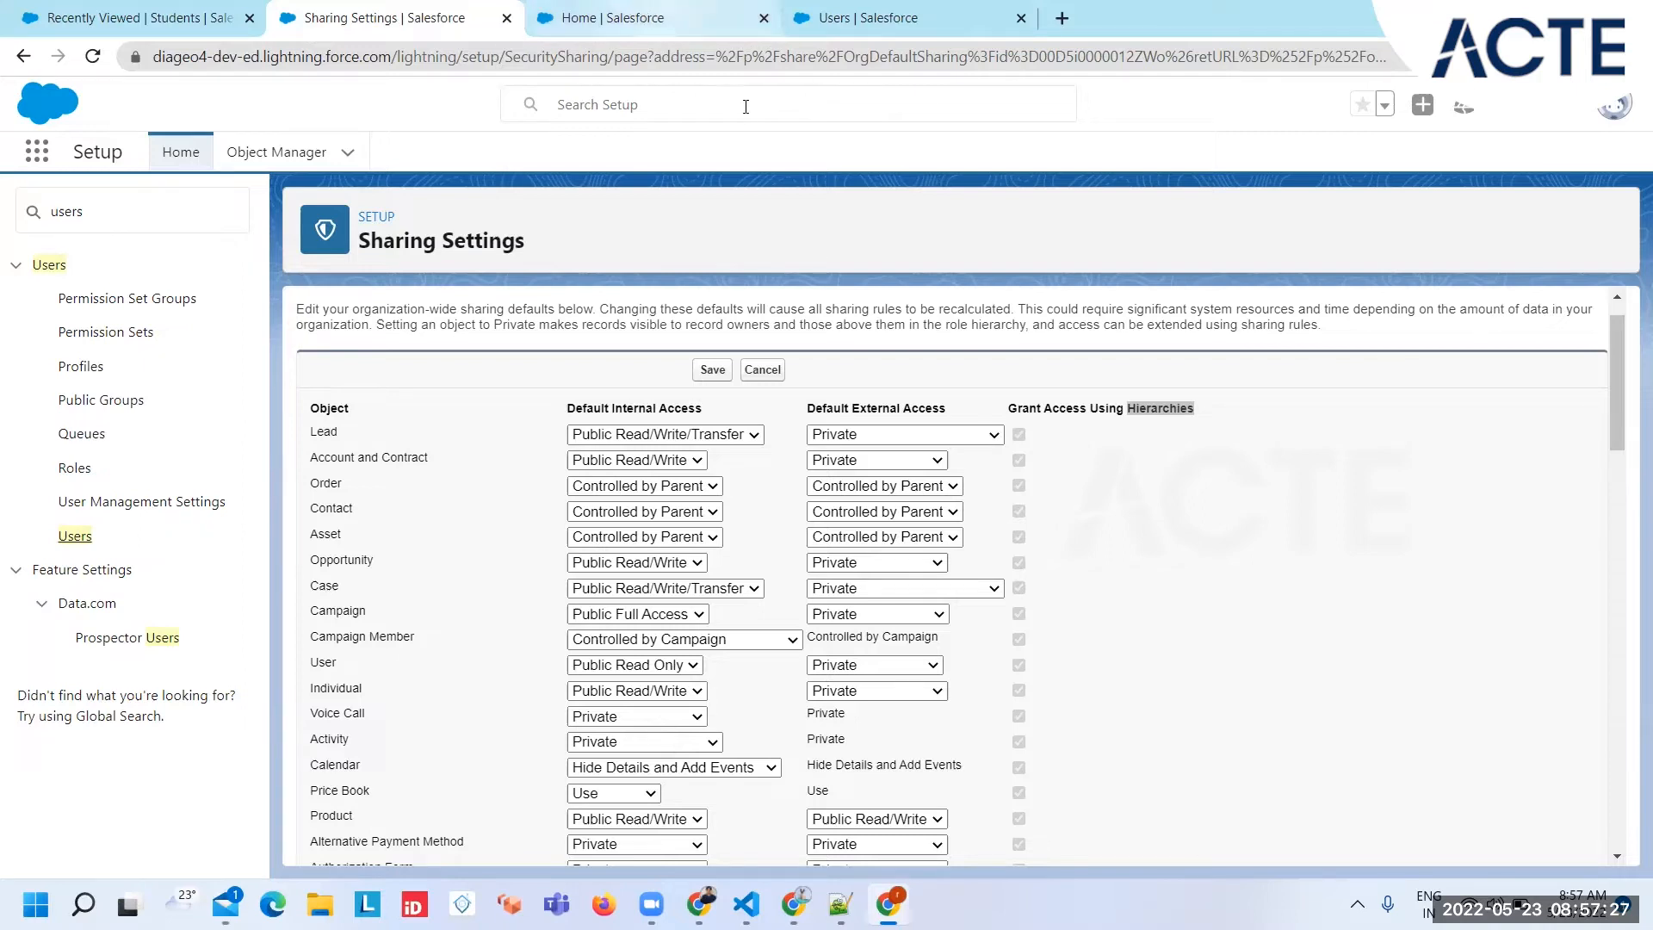
pyautogui.click(868, 19)
pyautogui.click(594, 18)
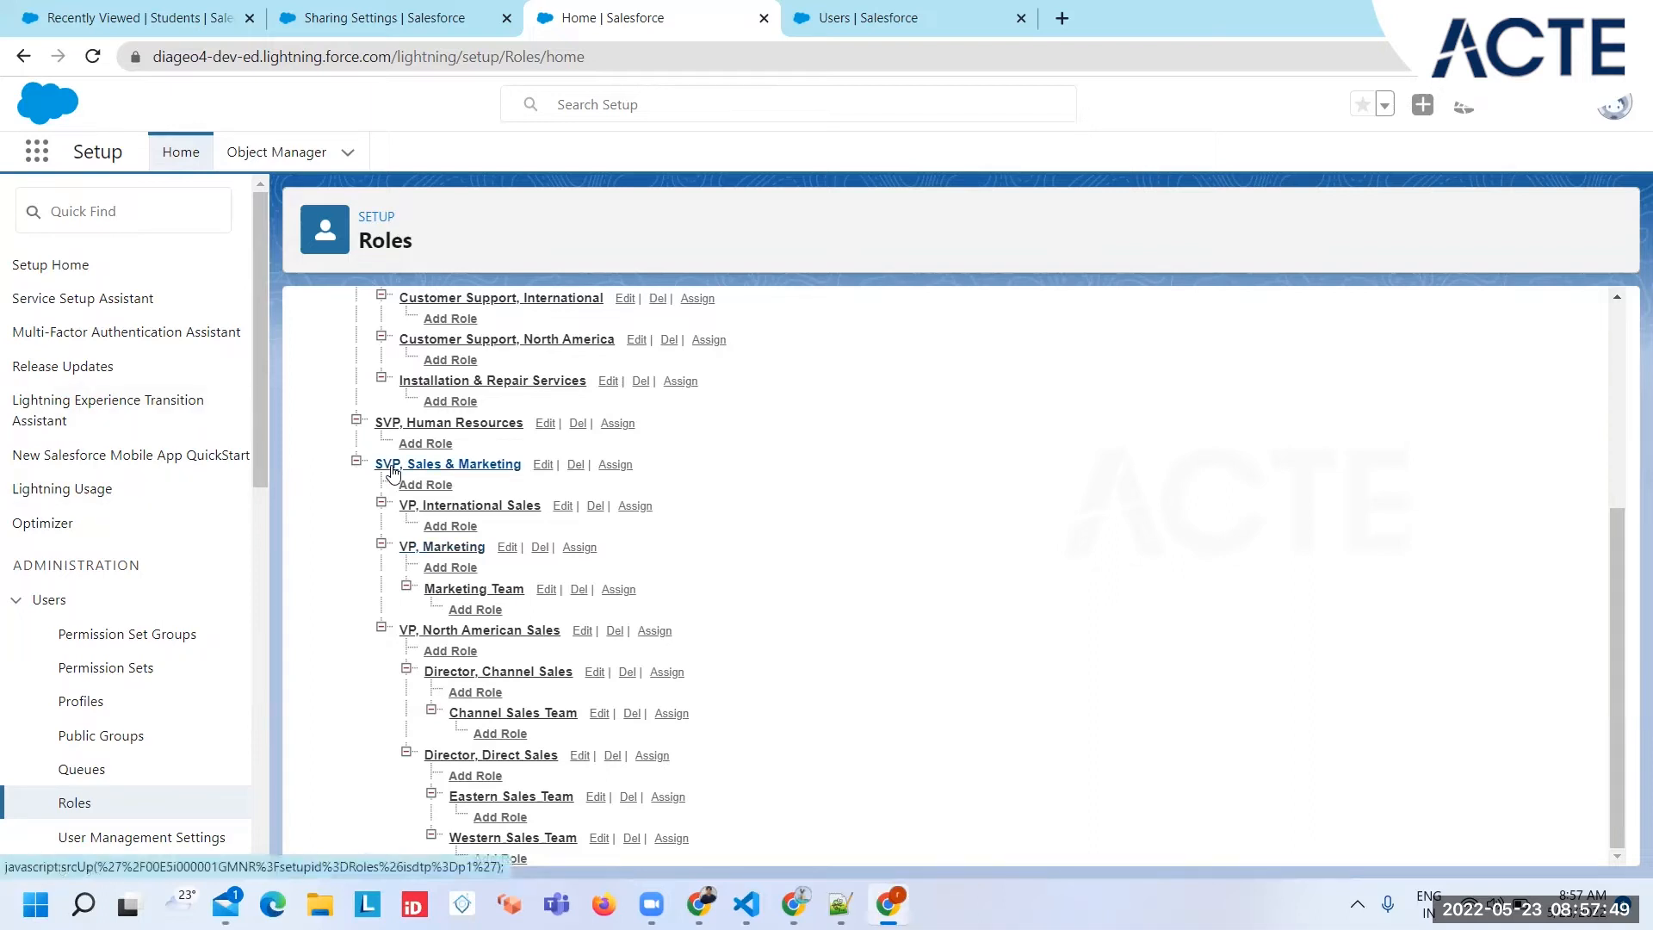
pyautogui.scroll(3, 391, 472)
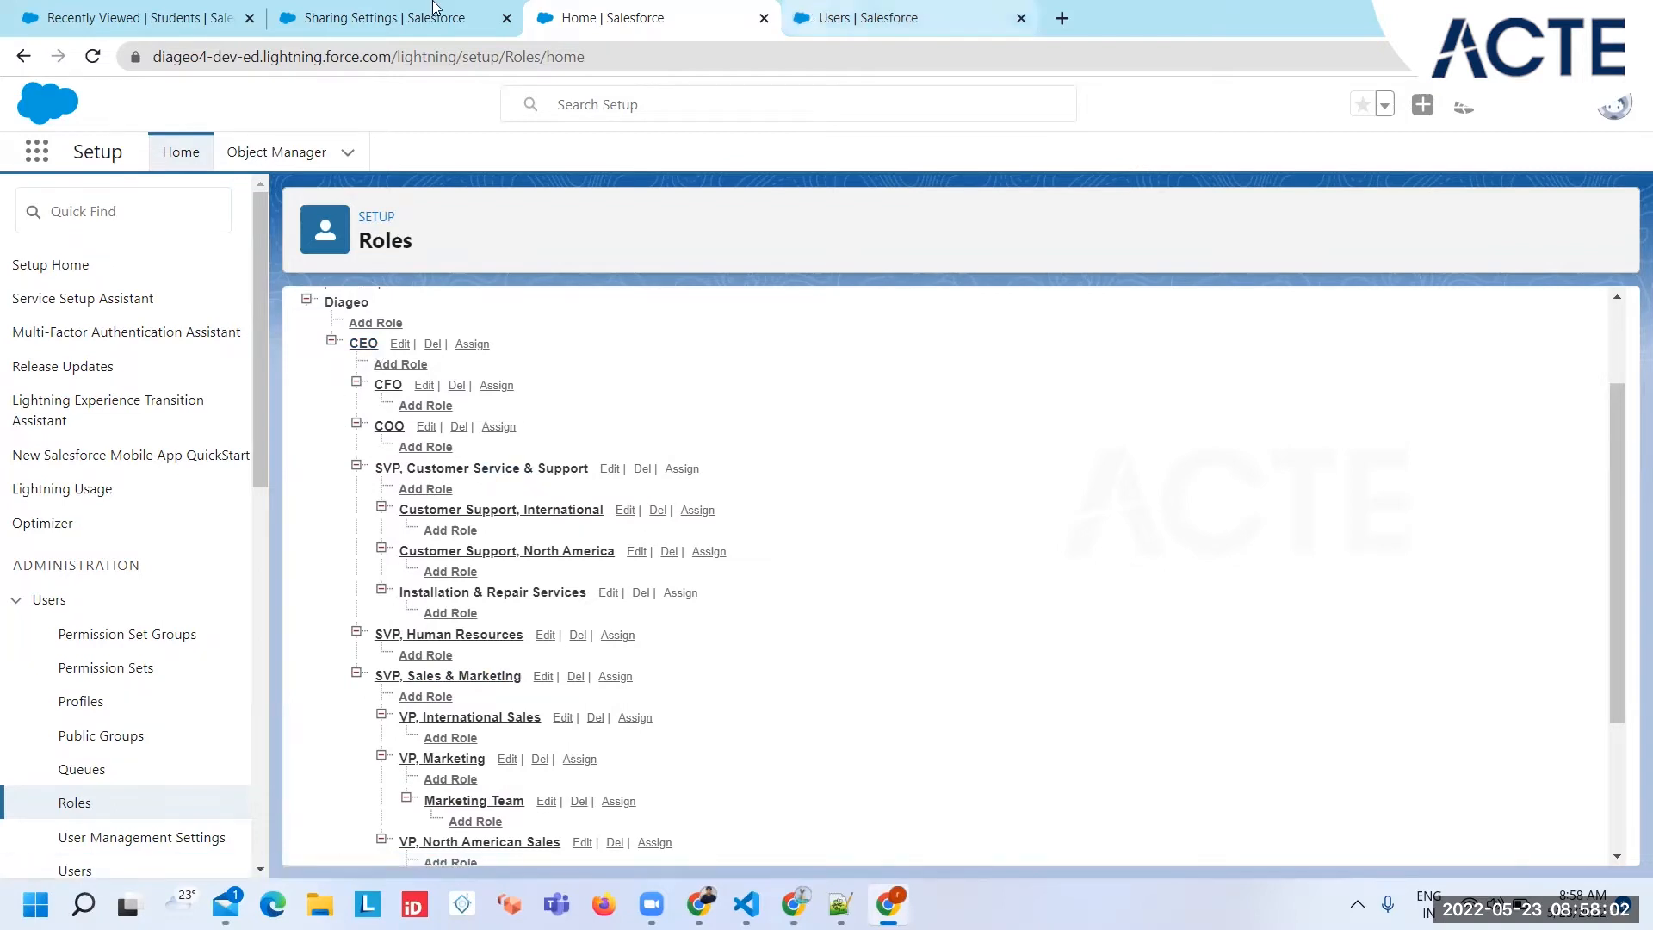
# Return to Sharing Settings and review the organization-wide default access levels down to the custom objects and Other Settings.
pyautogui.click(385, 18)
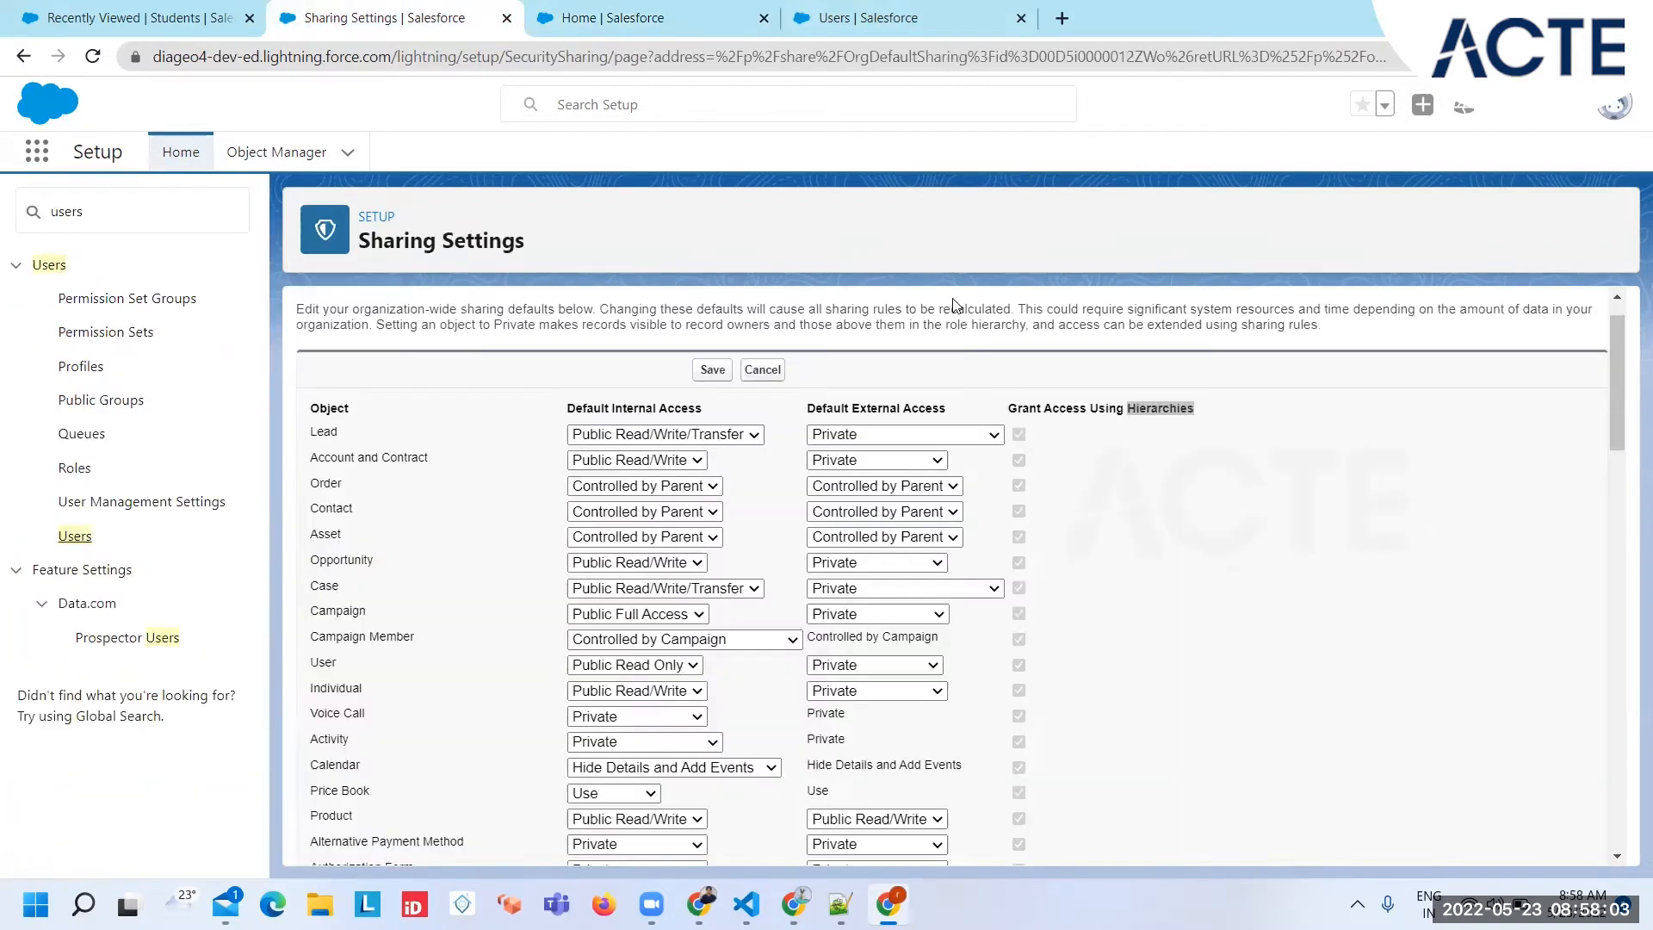
pyautogui.rightClick(1097, 470)
pyautogui.click(1127, 585)
pyautogui.scroll(-6, 1072, 753)
pyautogui.scroll(-15, 1072, 754)
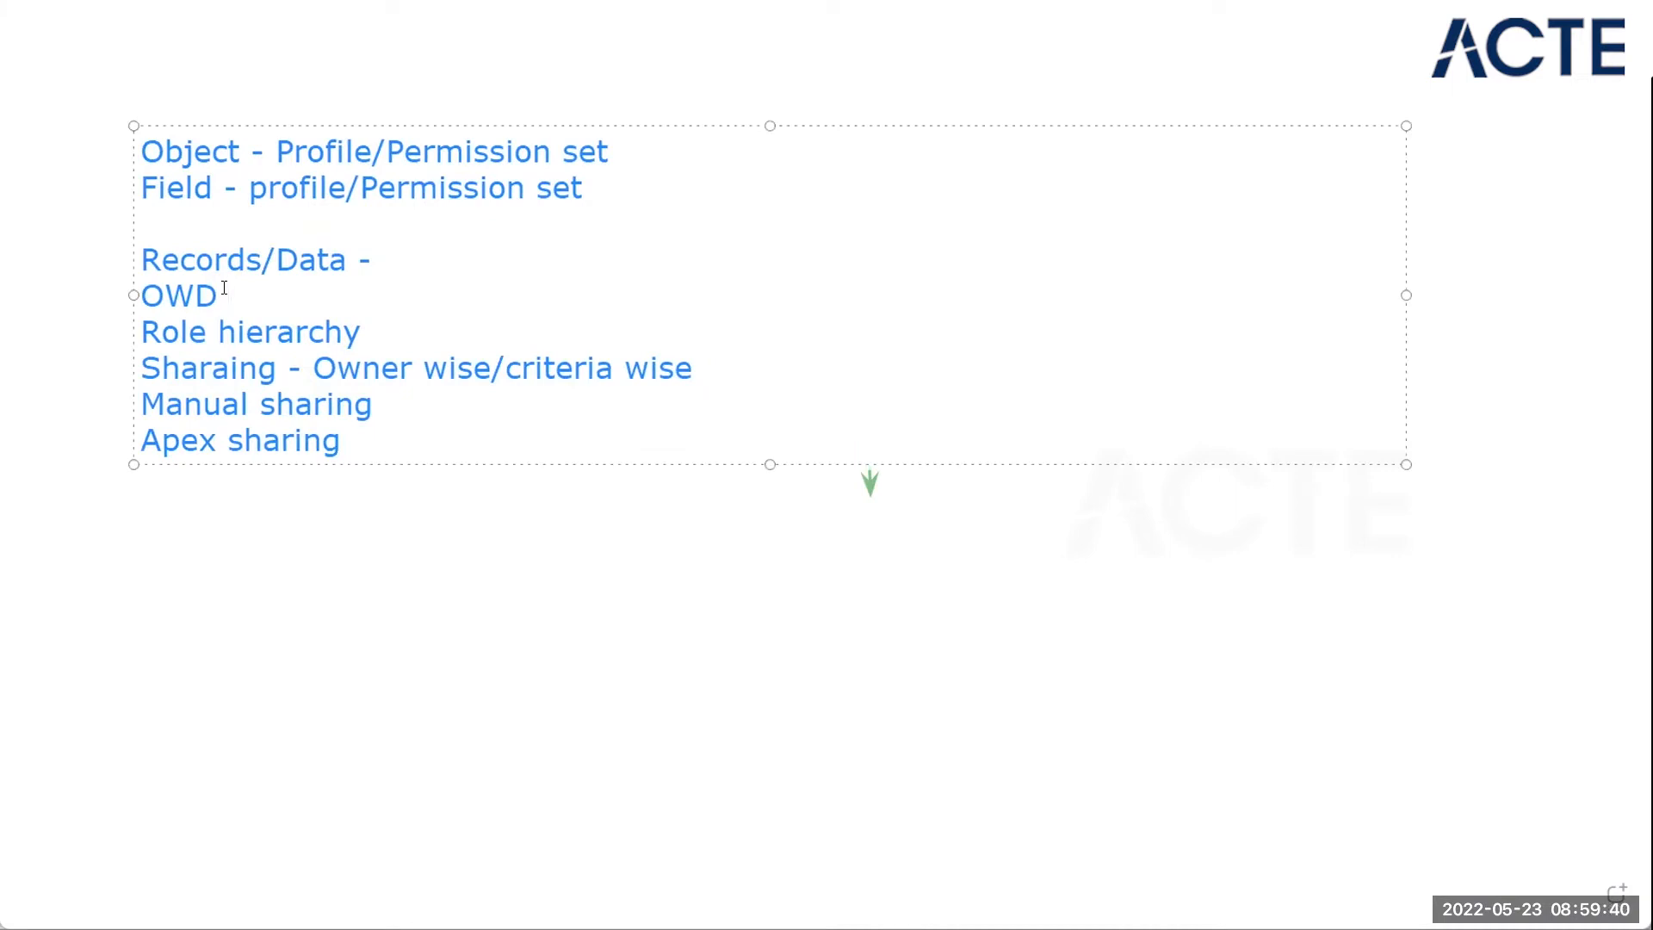
# In the whiteboard notes, extend the OWD line with "- Private/Public read only/Public read-write/public read-write-transfer-".
pyautogui.write('- Private')
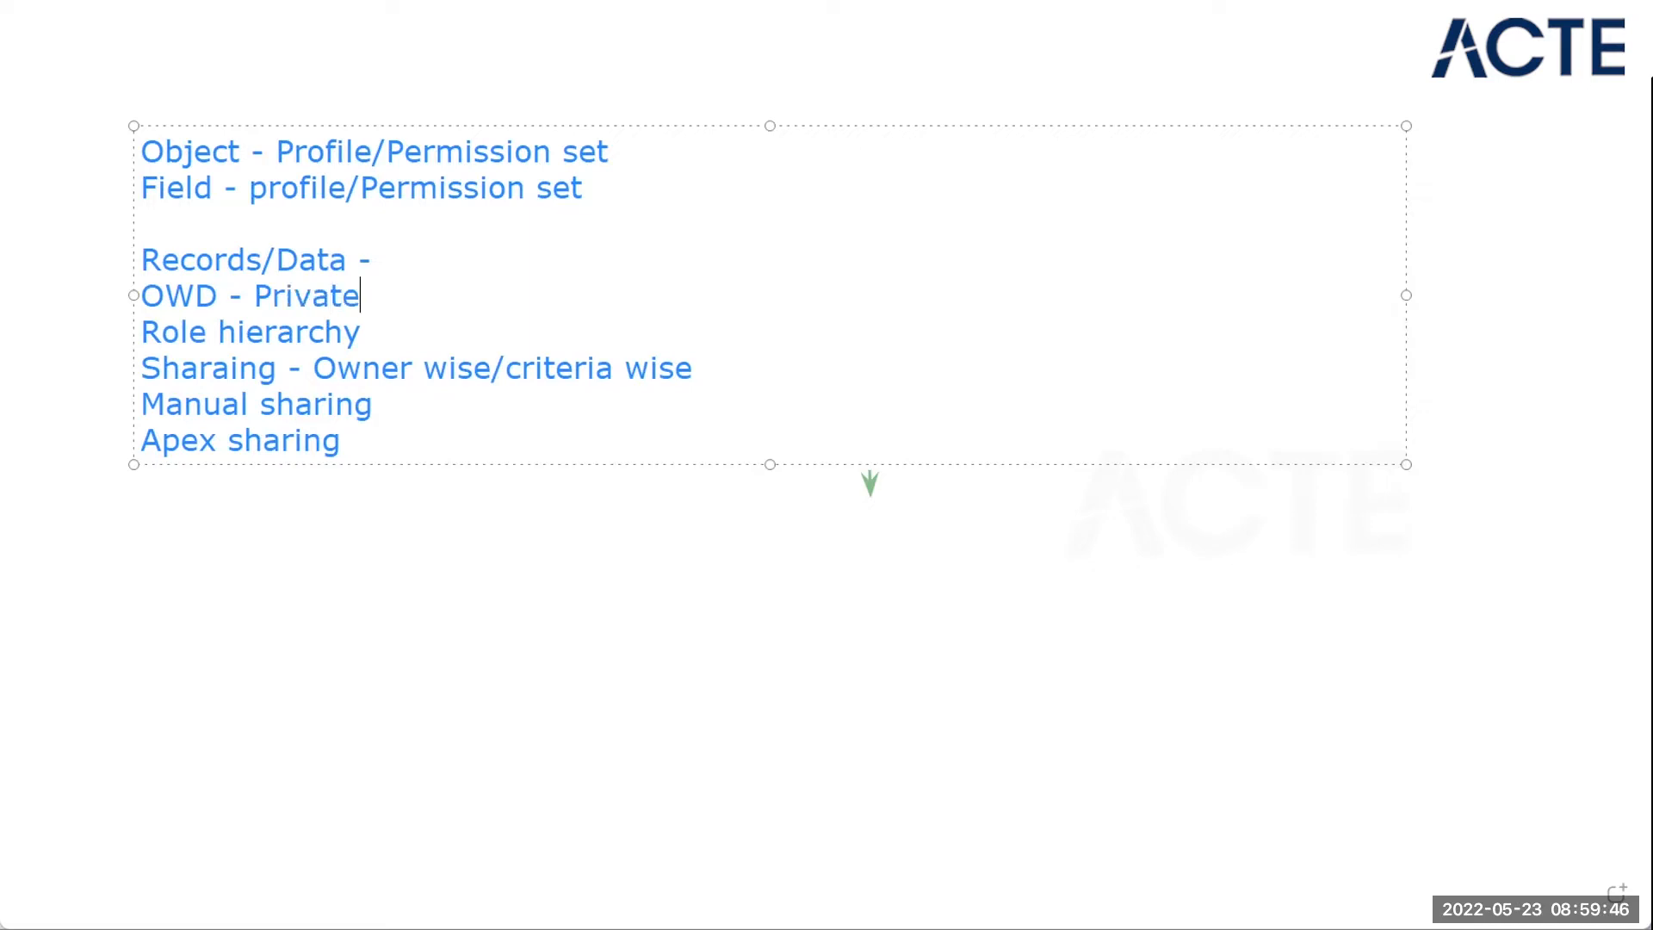
pyautogui.write('/Public')
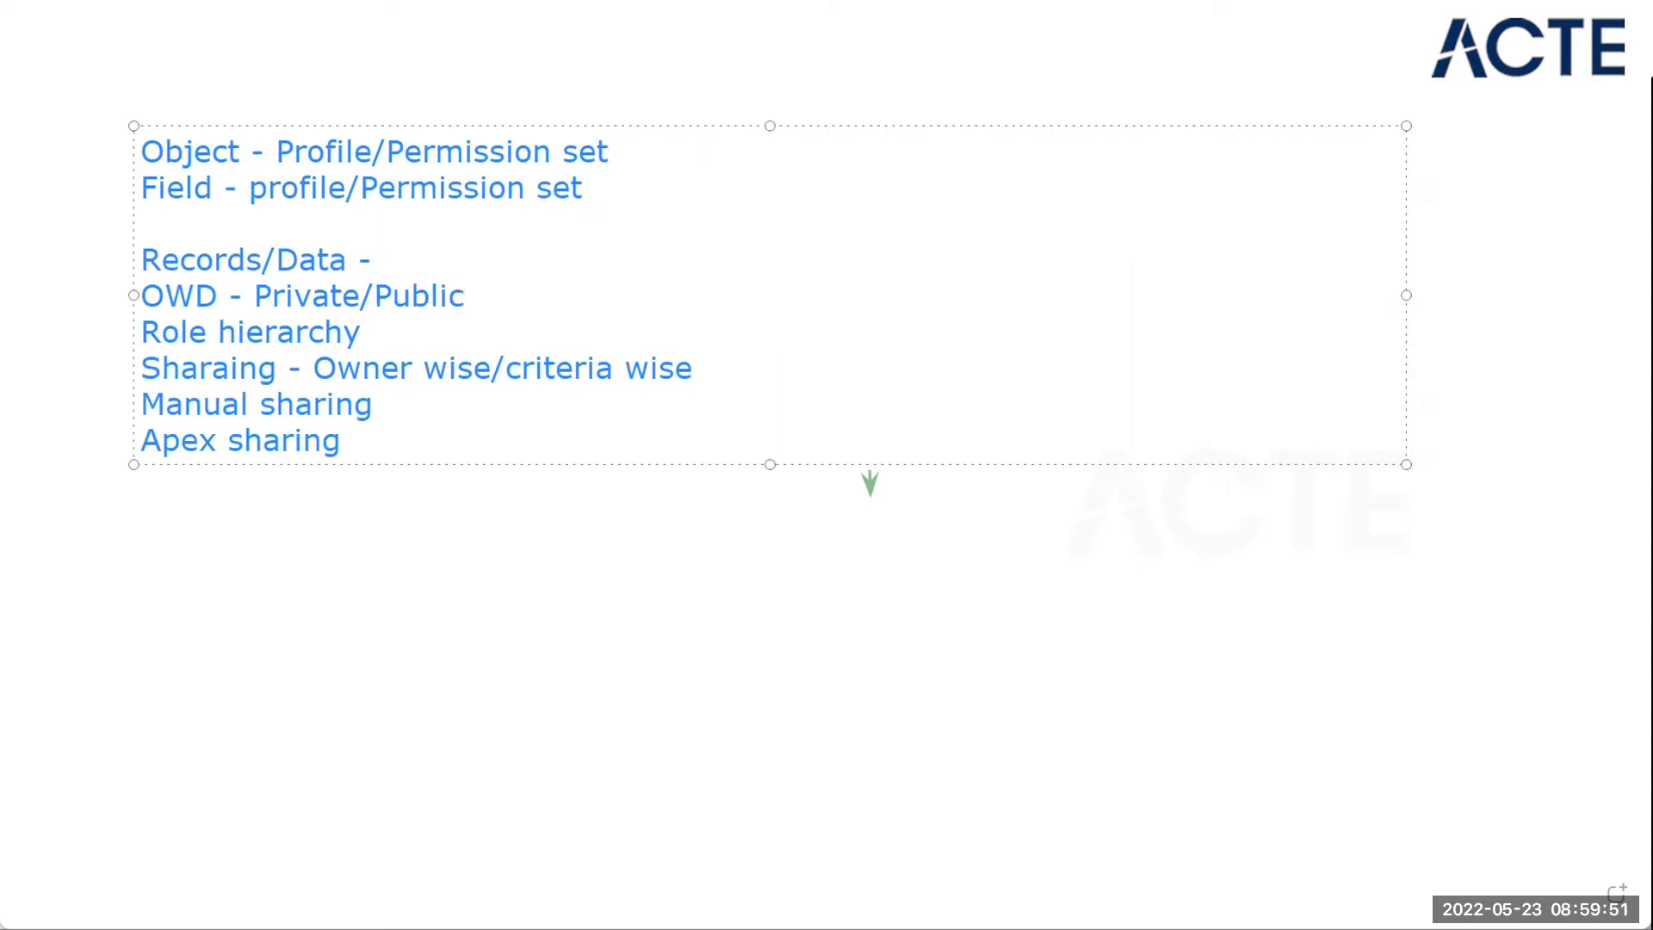
pyautogui.write(' read only/')
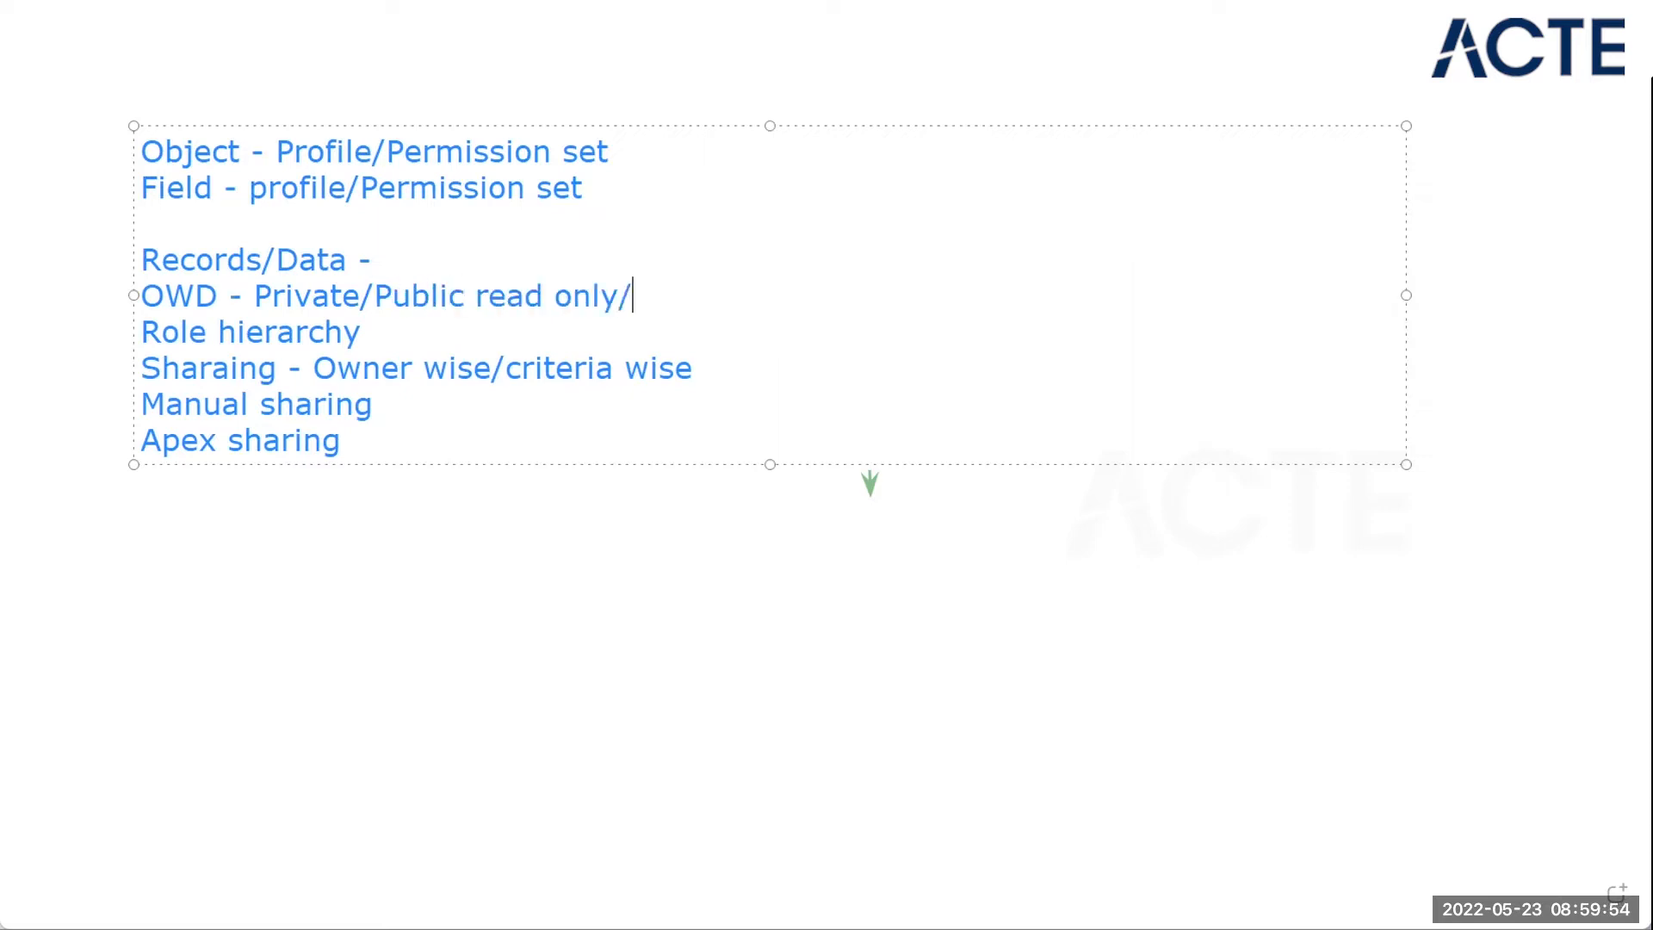
pyautogui.write('Public read-write/public read')
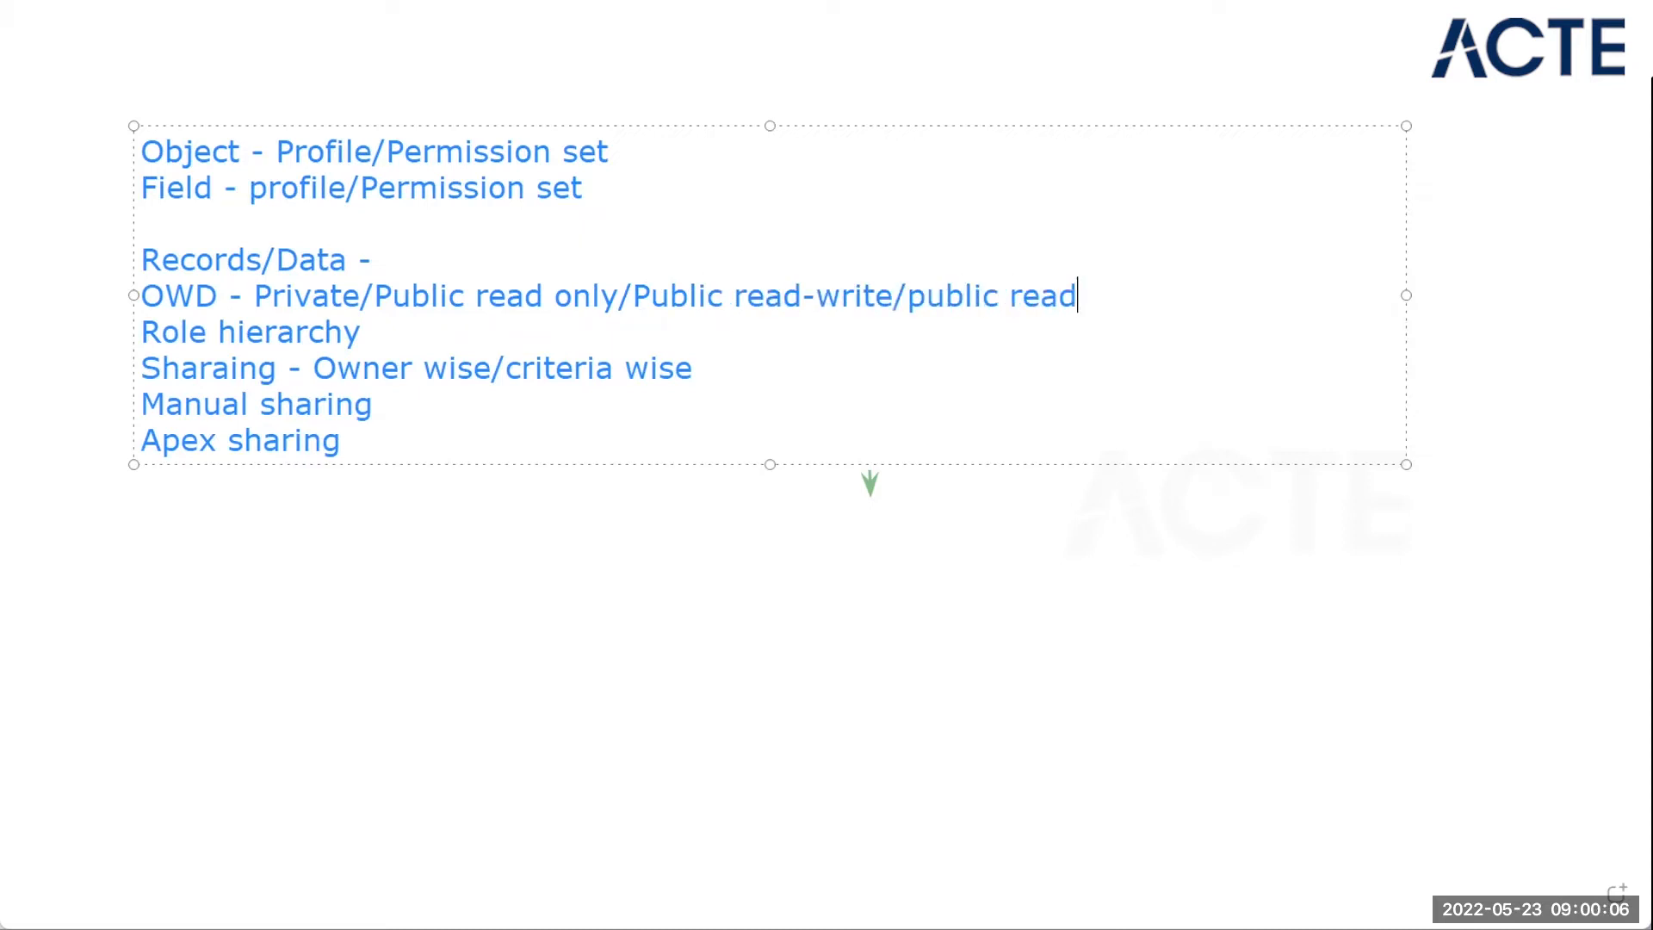
pyautogui.write('-wir')
pyautogui.press('BackSpace')
pyautogui.write('ite-transfer-')
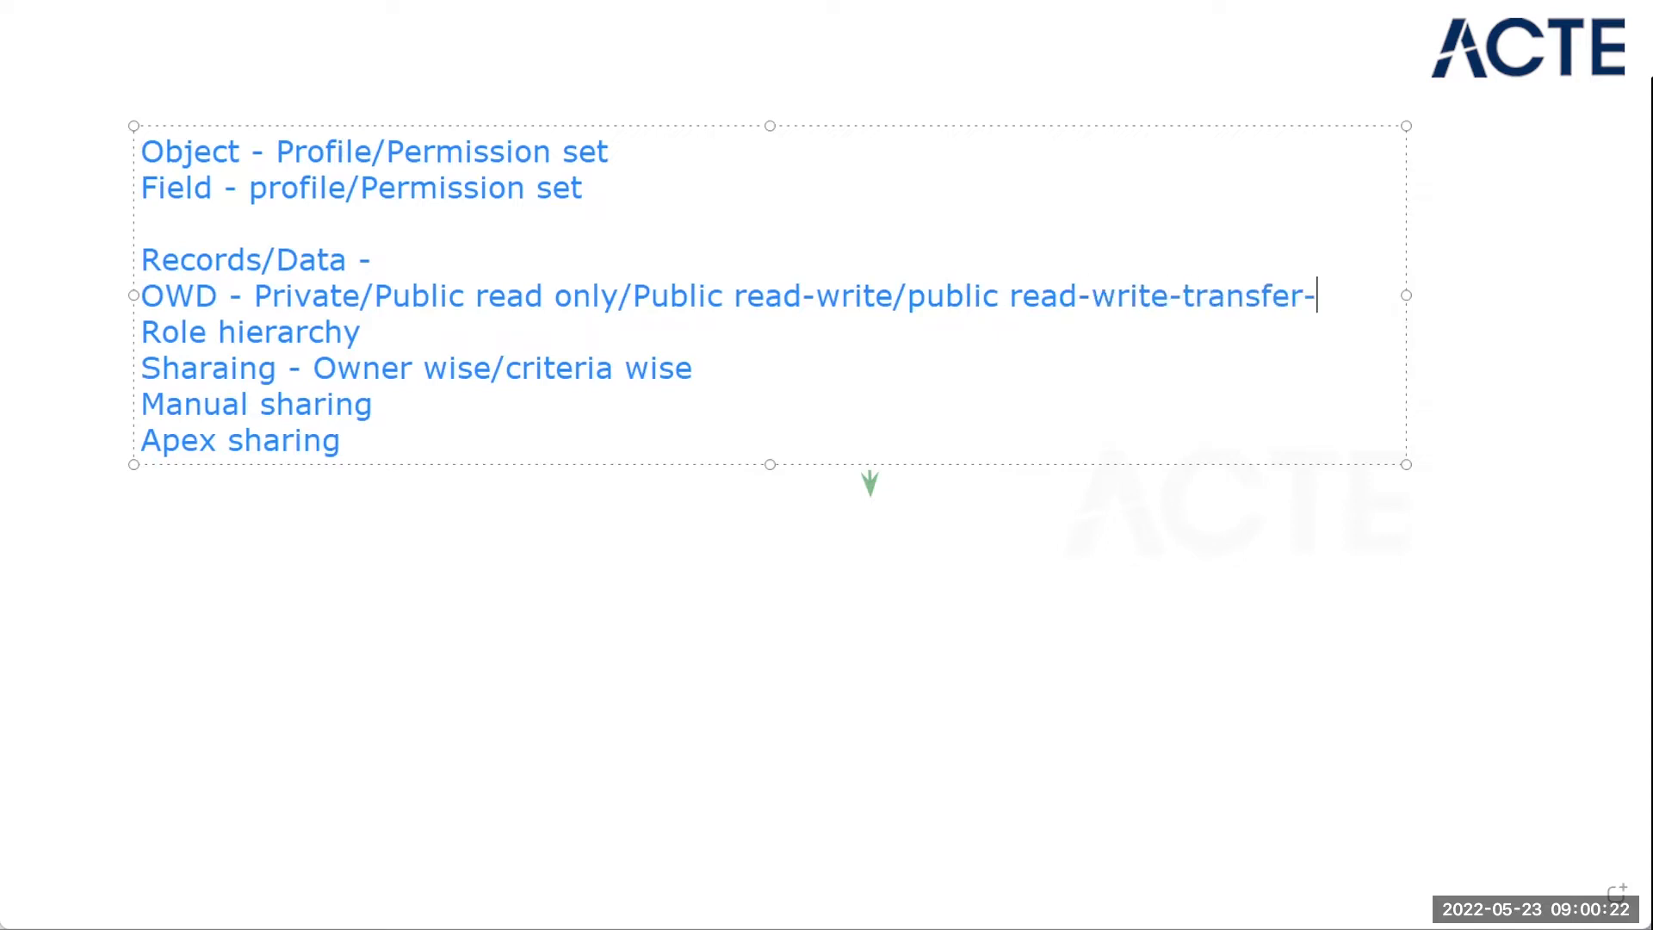
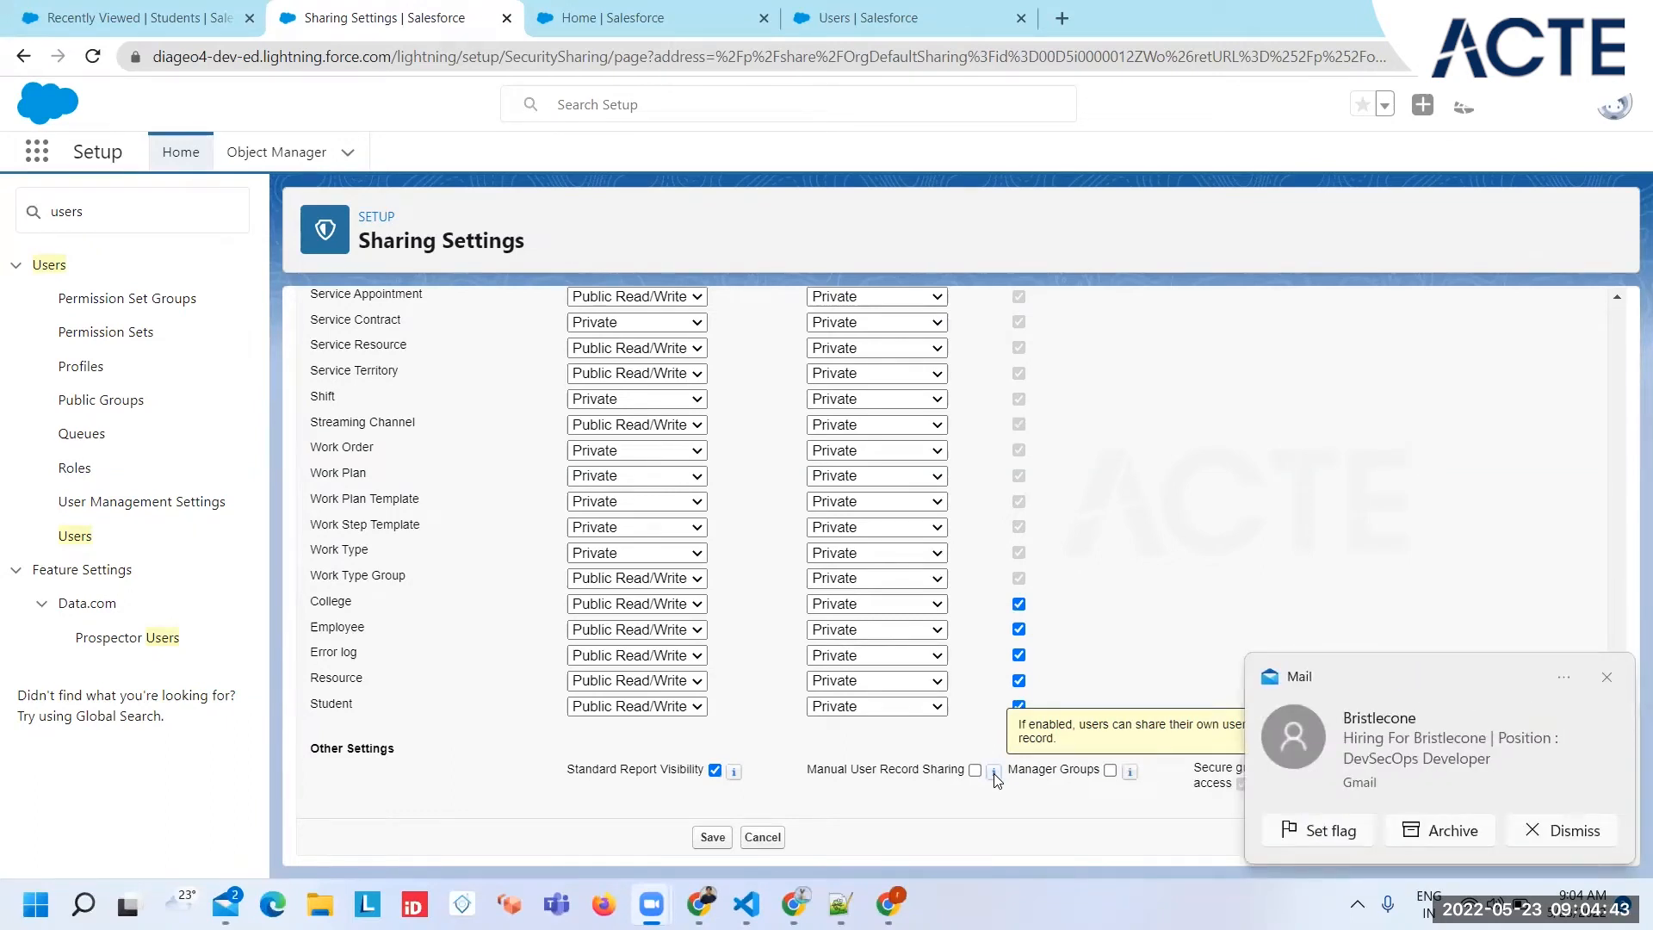
# Enable Manual User Record Sharing in the organization-wide defaults' Other Settings and save the sharing settings.
pyautogui.moveTo(1130, 779)
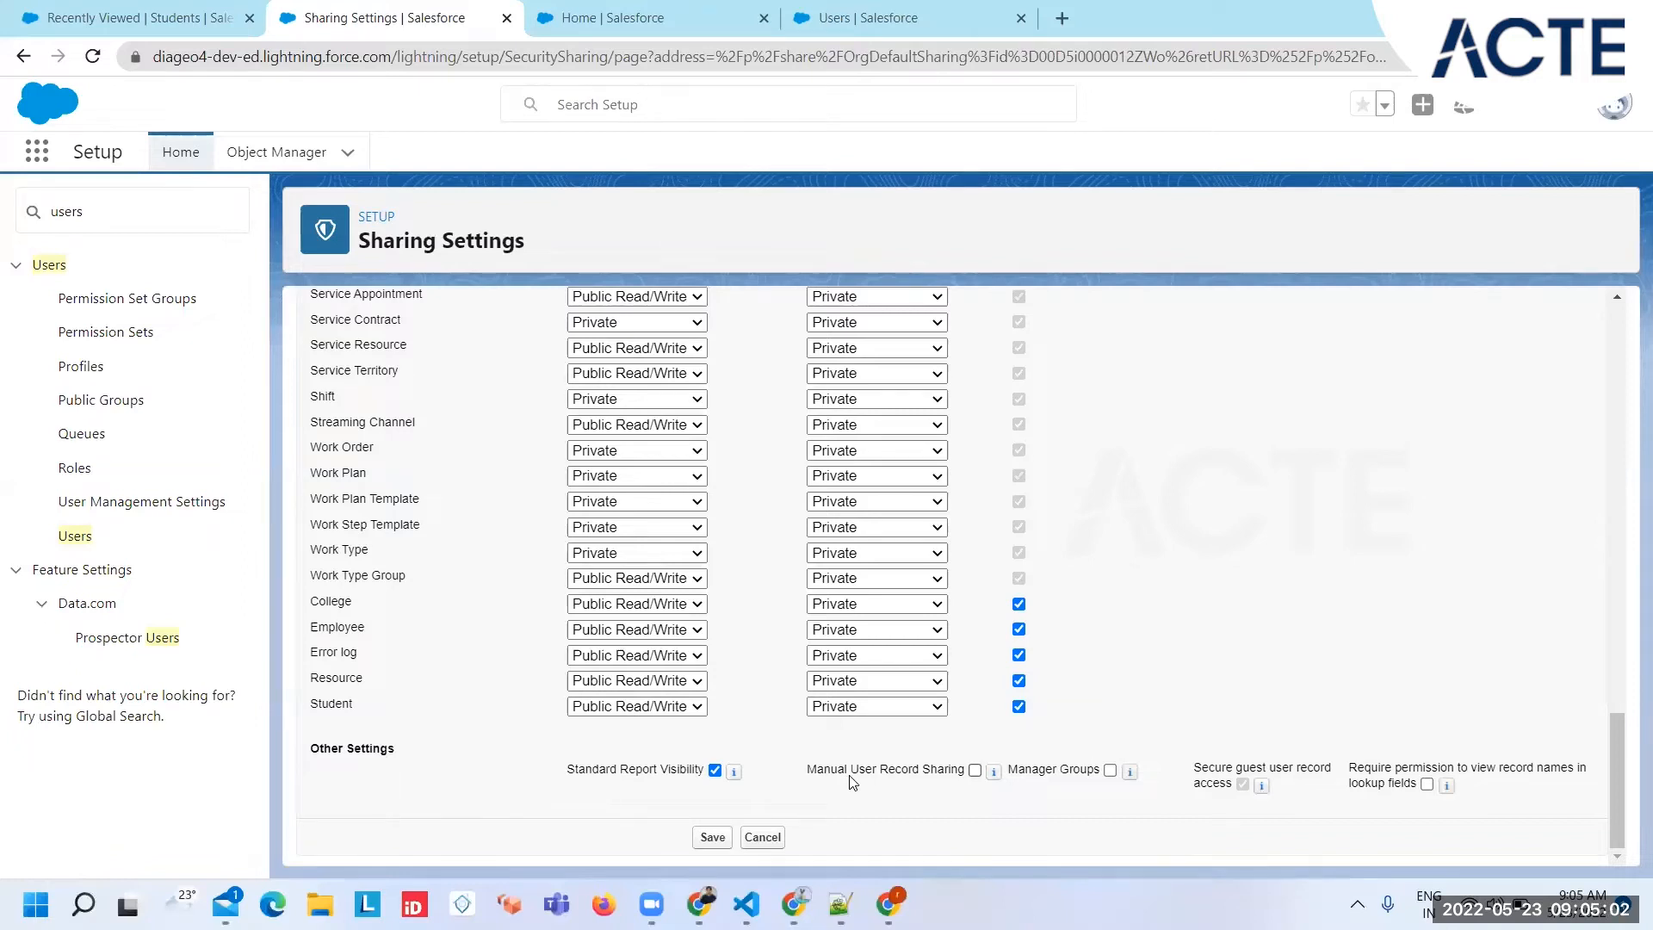
pyautogui.moveTo(995, 775)
pyautogui.click(975, 770)
pyautogui.click(704, 837)
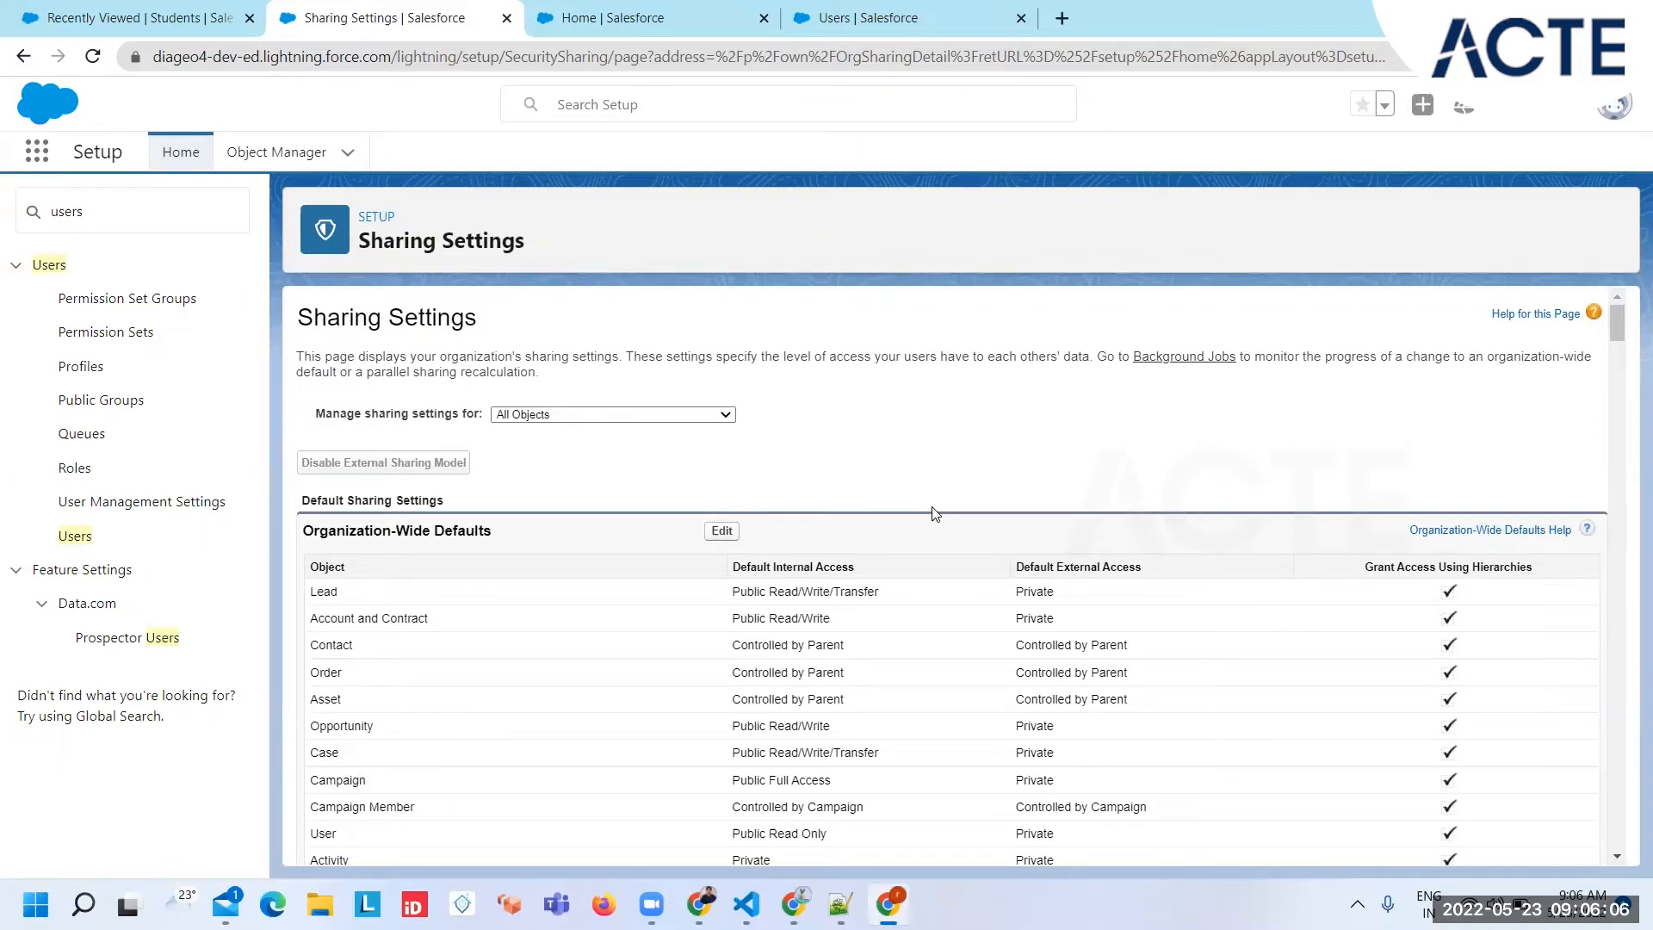
# Review the organization-wide defaults, Other Settings and sharing rules on the Sharing Settings page.
pyautogui.scroll(-20, 935, 514)
pyautogui.scroll(6, 935, 514)
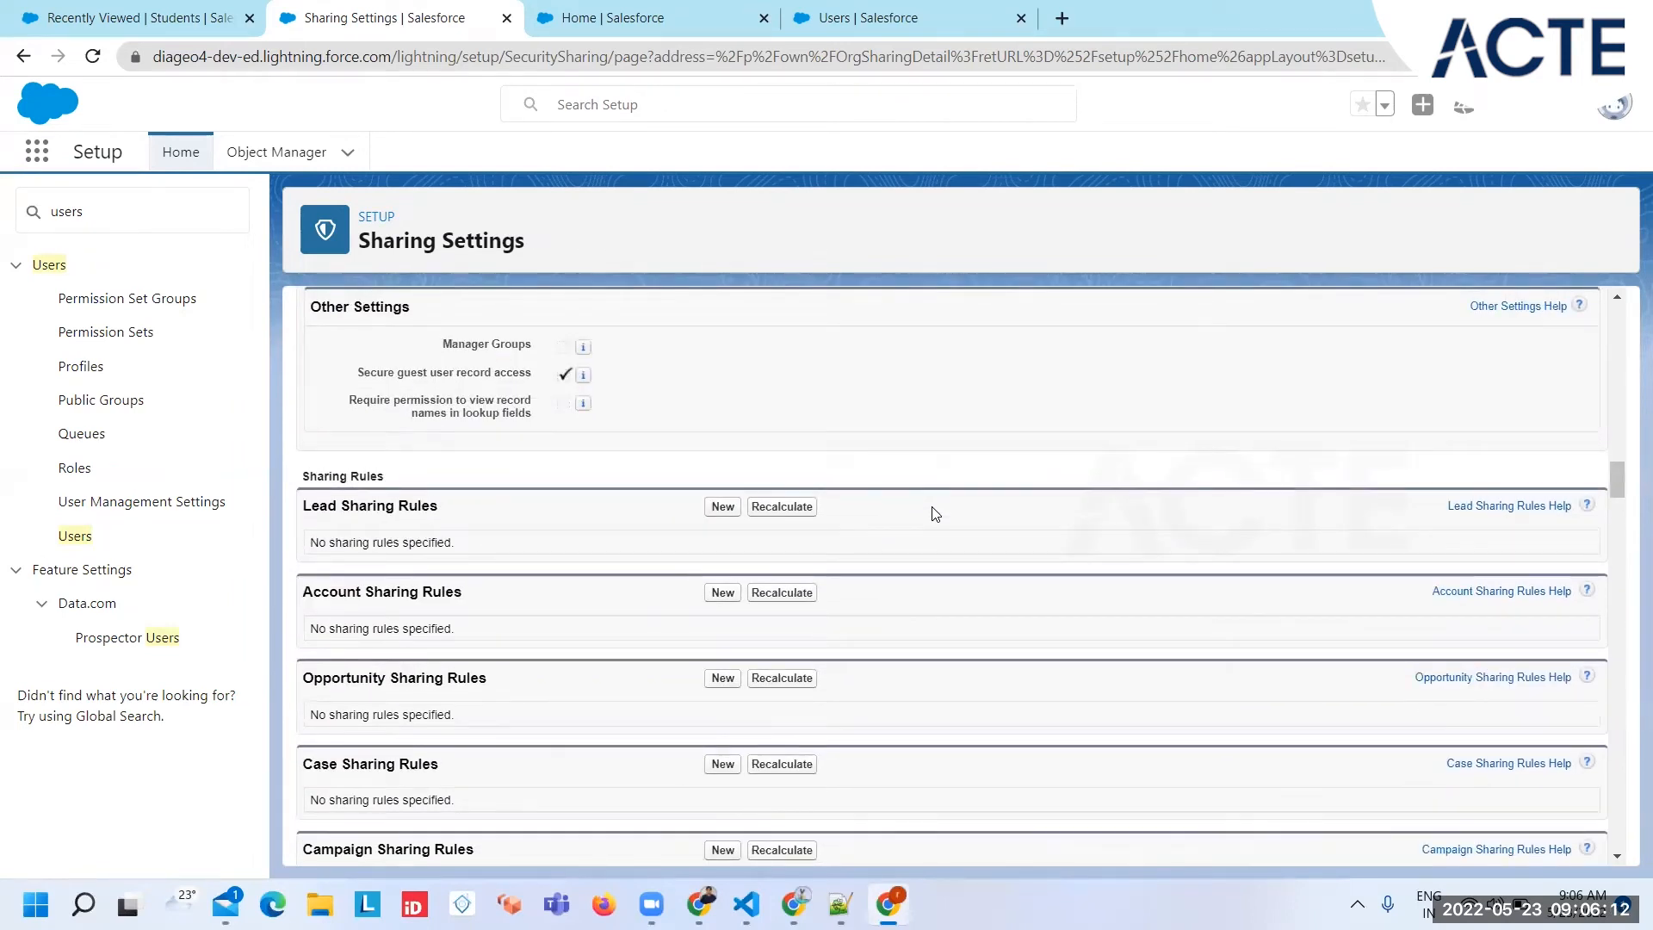
pyautogui.scroll(20, 935, 514)
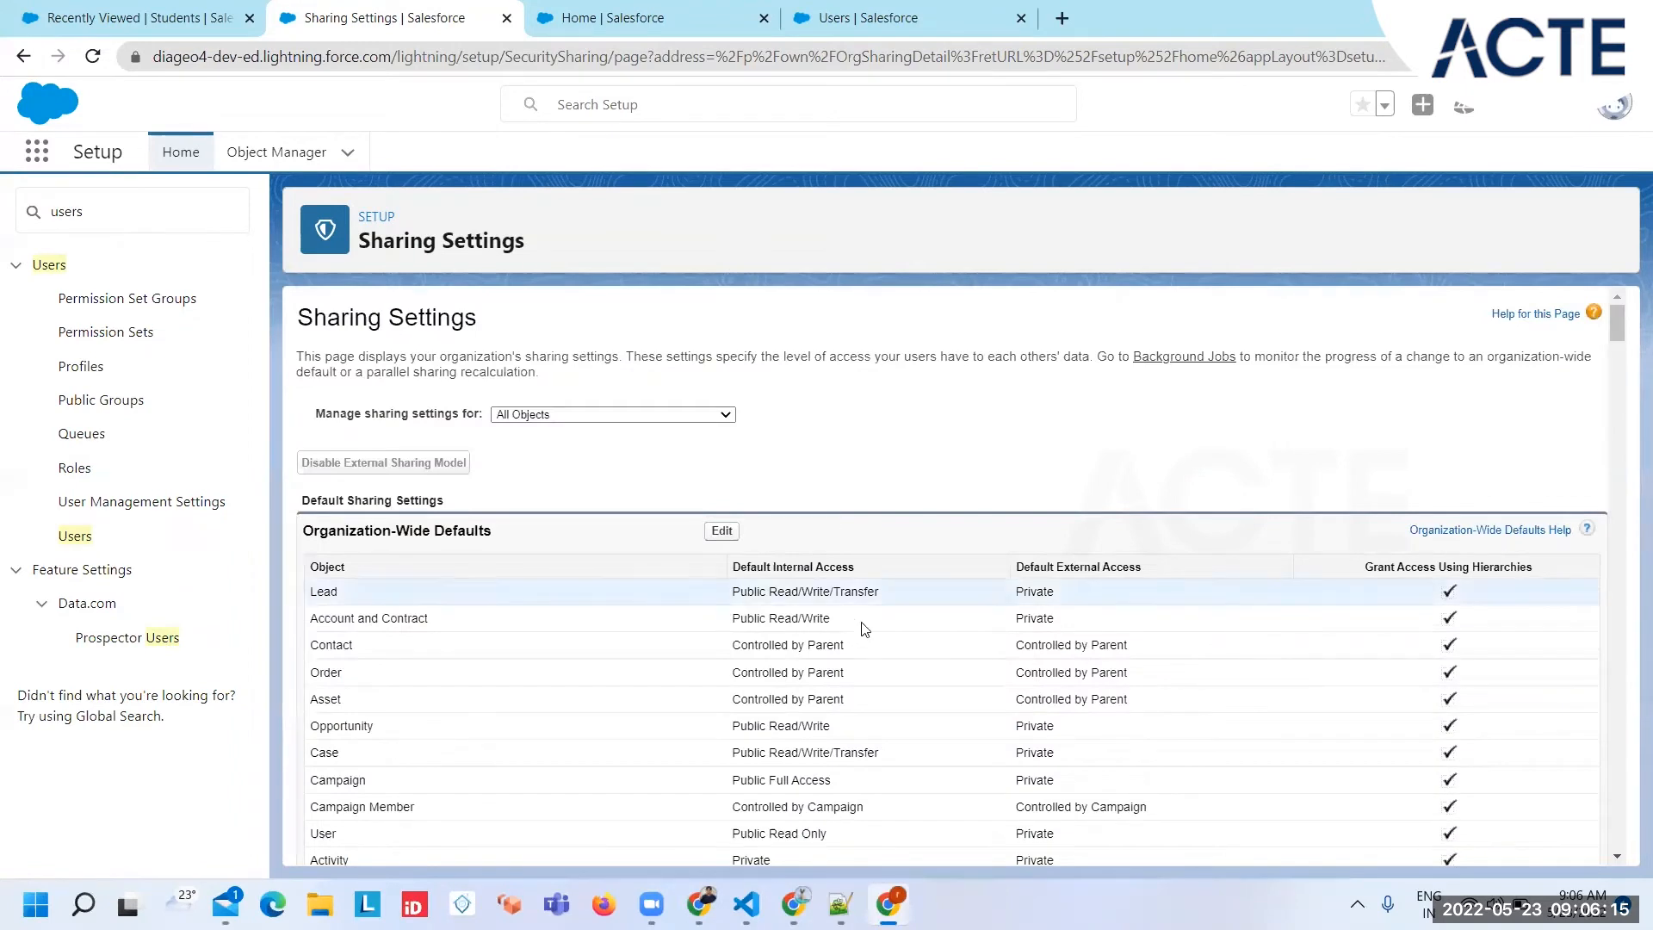
pyautogui.scroll(-15, 860, 623)
pyautogui.scroll(-6, 861, 627)
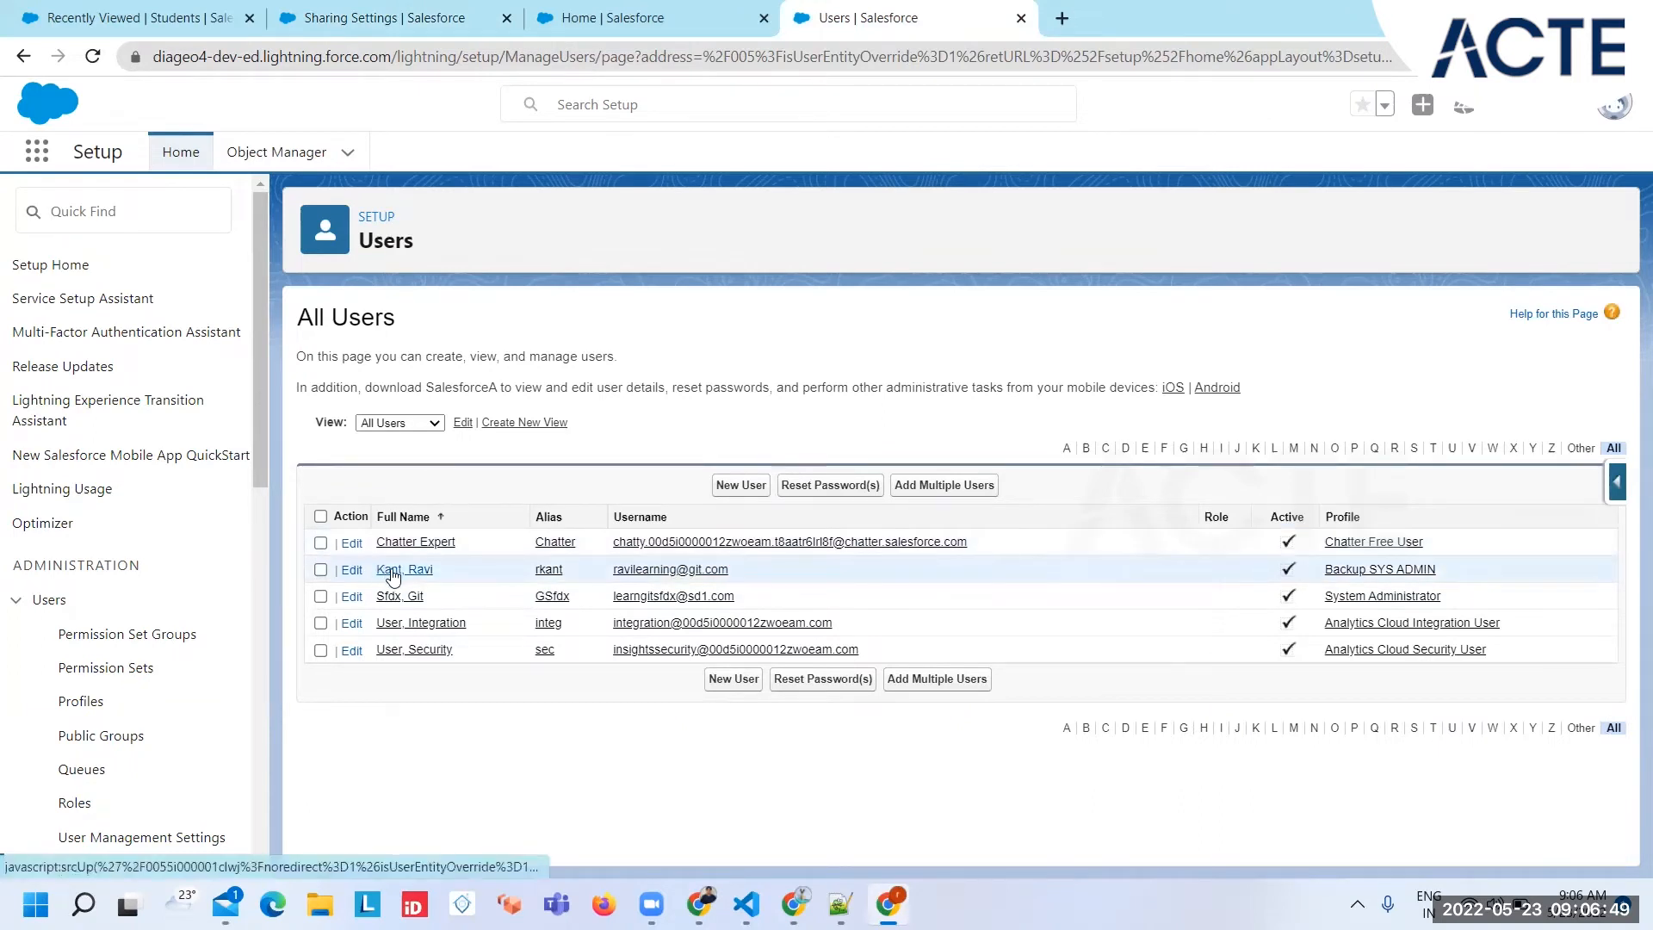
# Open the Backup SYS ADMIN profile from the users list, return to Sharing Settings and close the Roles browser tab.
pyautogui.click(1380, 573)
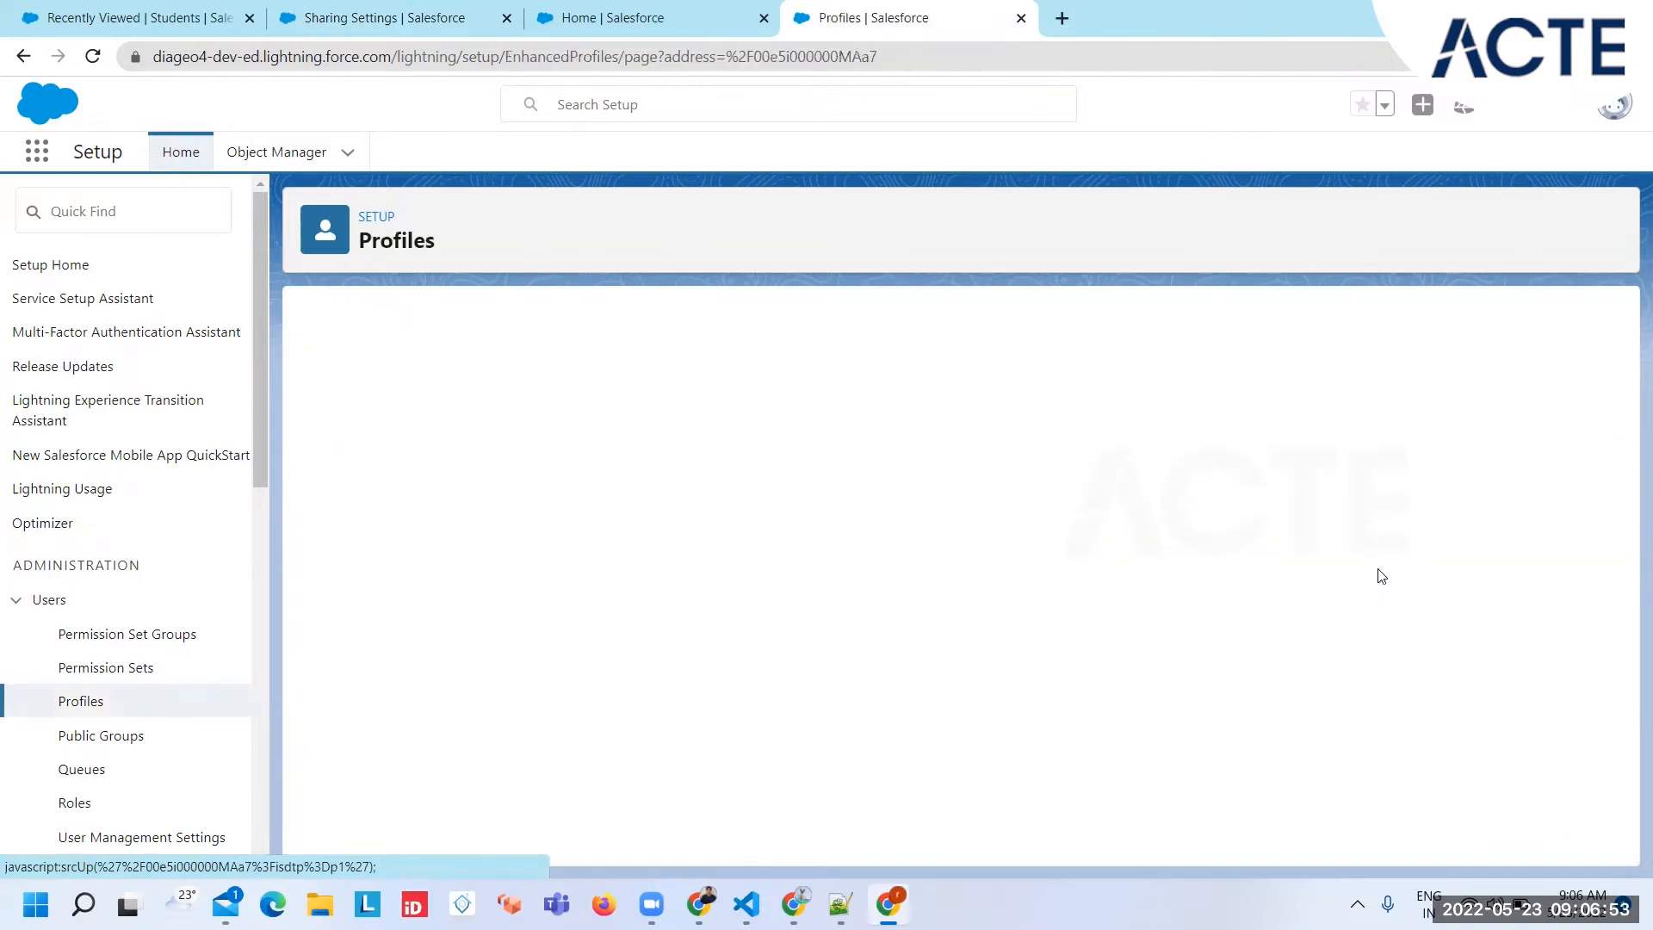
pyautogui.click(620, 8)
pyautogui.click(366, 10)
pyautogui.click(763, 18)
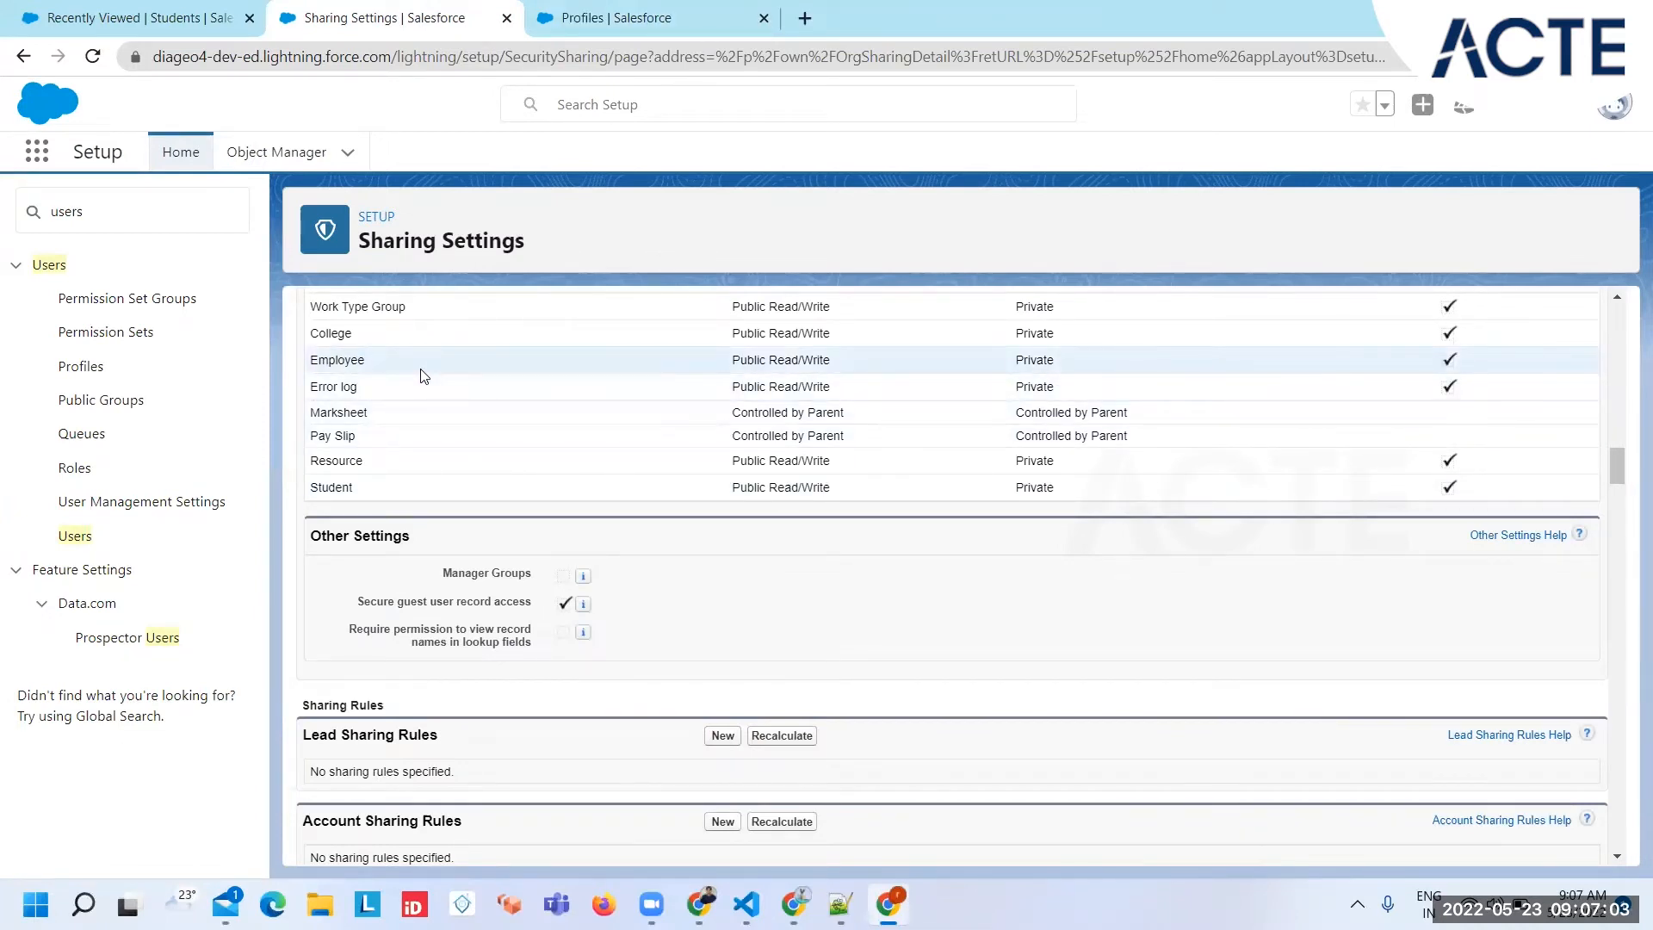
# Find the Employees permissions in the Backup SYS ADMIN profile with "emplo", and open the assigned user's record to select its username.
pyautogui.click(640, 11)
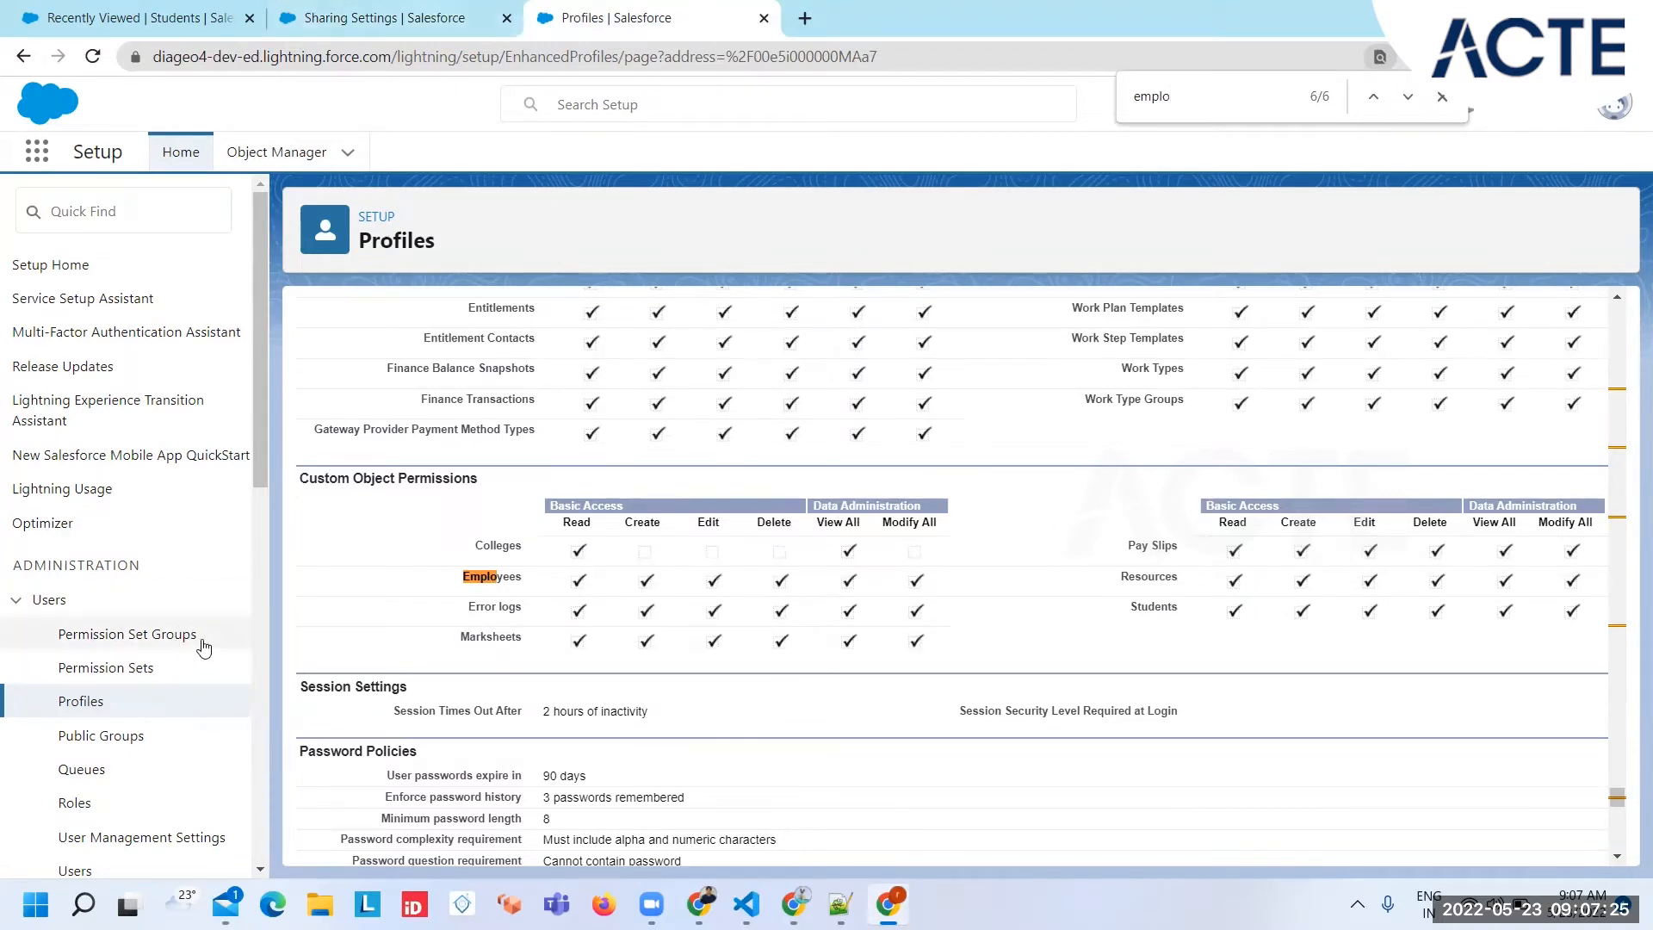
pyautogui.scroll(15, 702, 395)
pyautogui.scroll(15, 702, 395)
pyautogui.scroll(7, 889, 362)
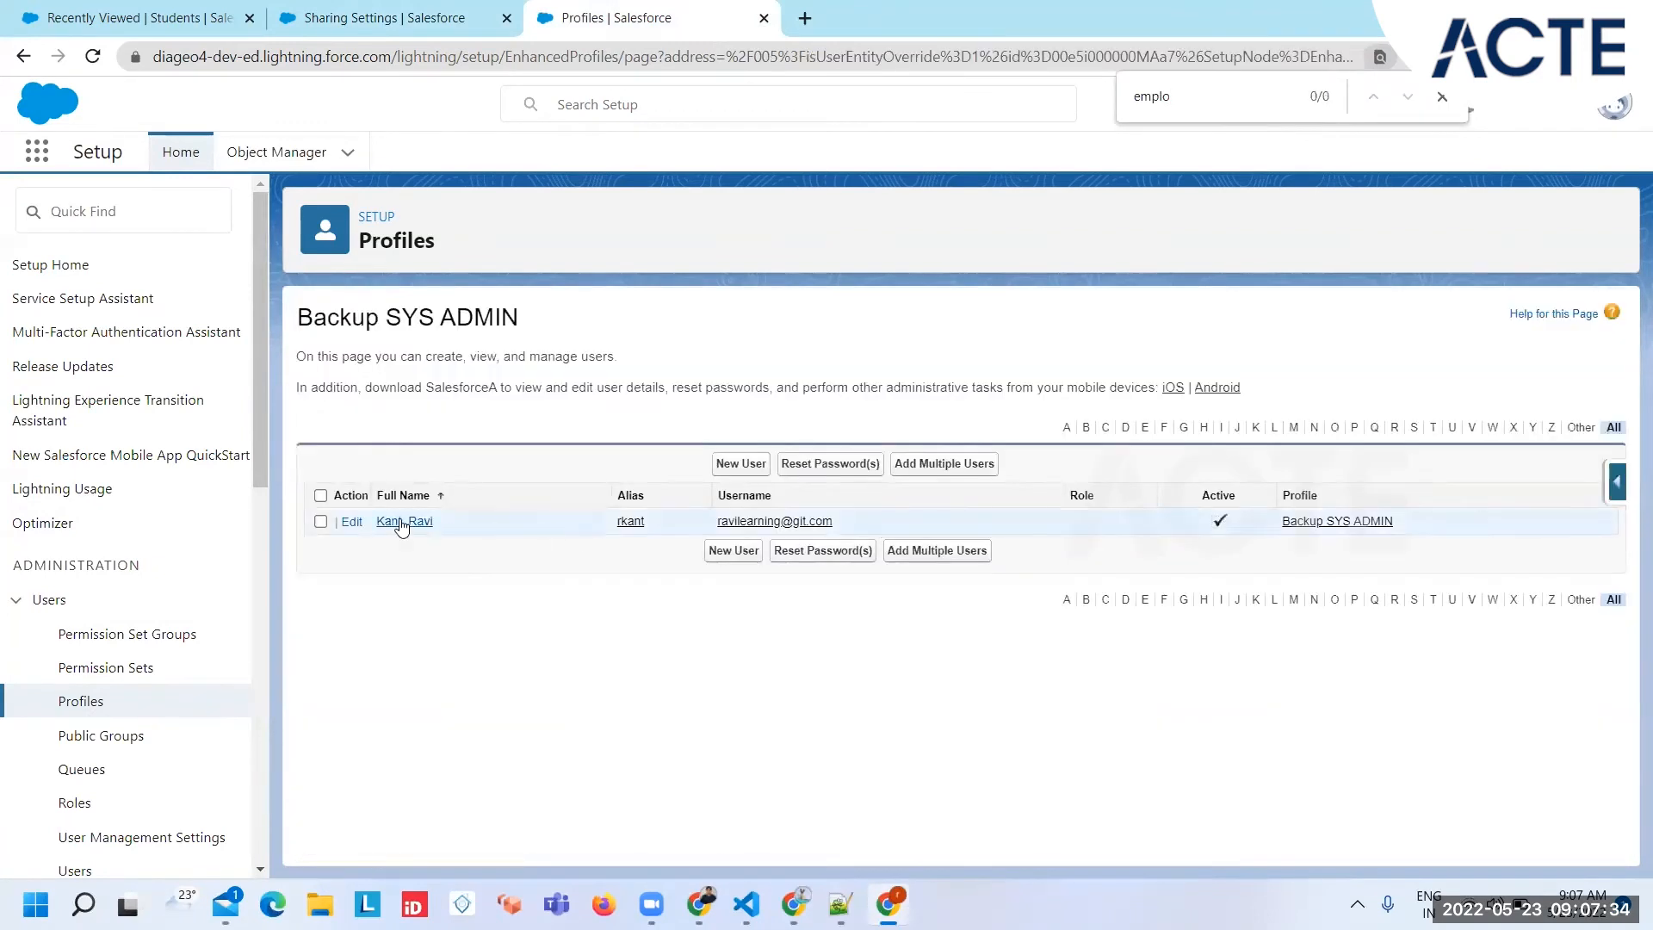
pyautogui.click(401, 523)
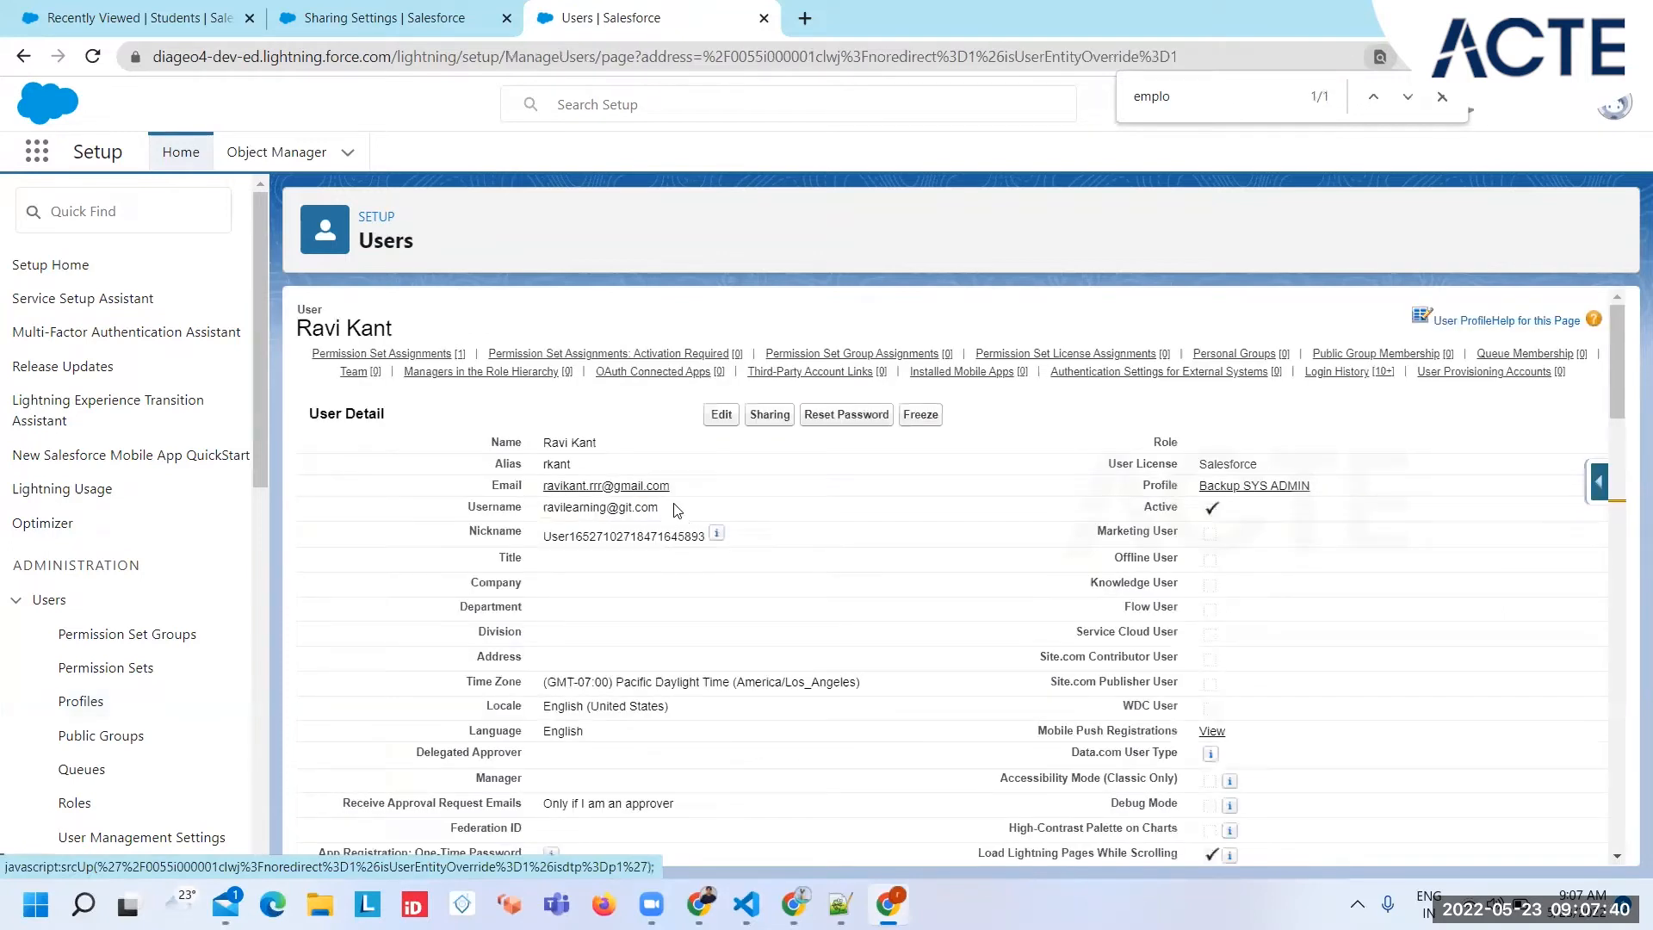
pyautogui.moveTo(659, 508); pyautogui.dragTo(543, 526)
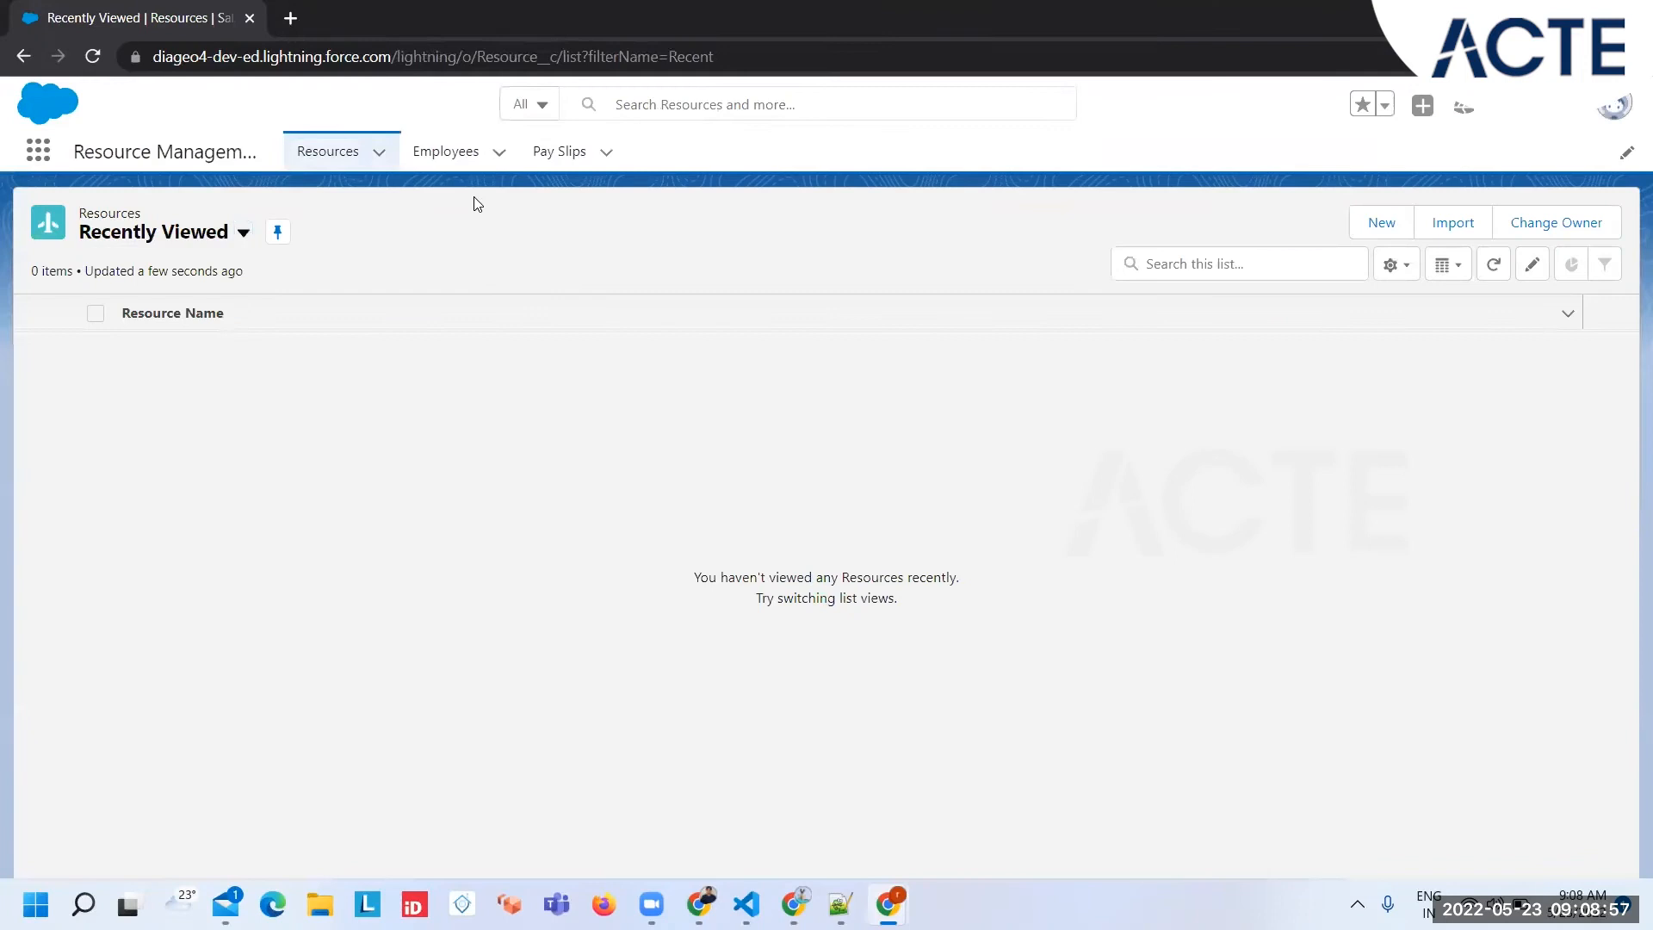
# In the other browser window, open the Employees records in Resource Management and show the All list view.
pyautogui.click(454, 160)
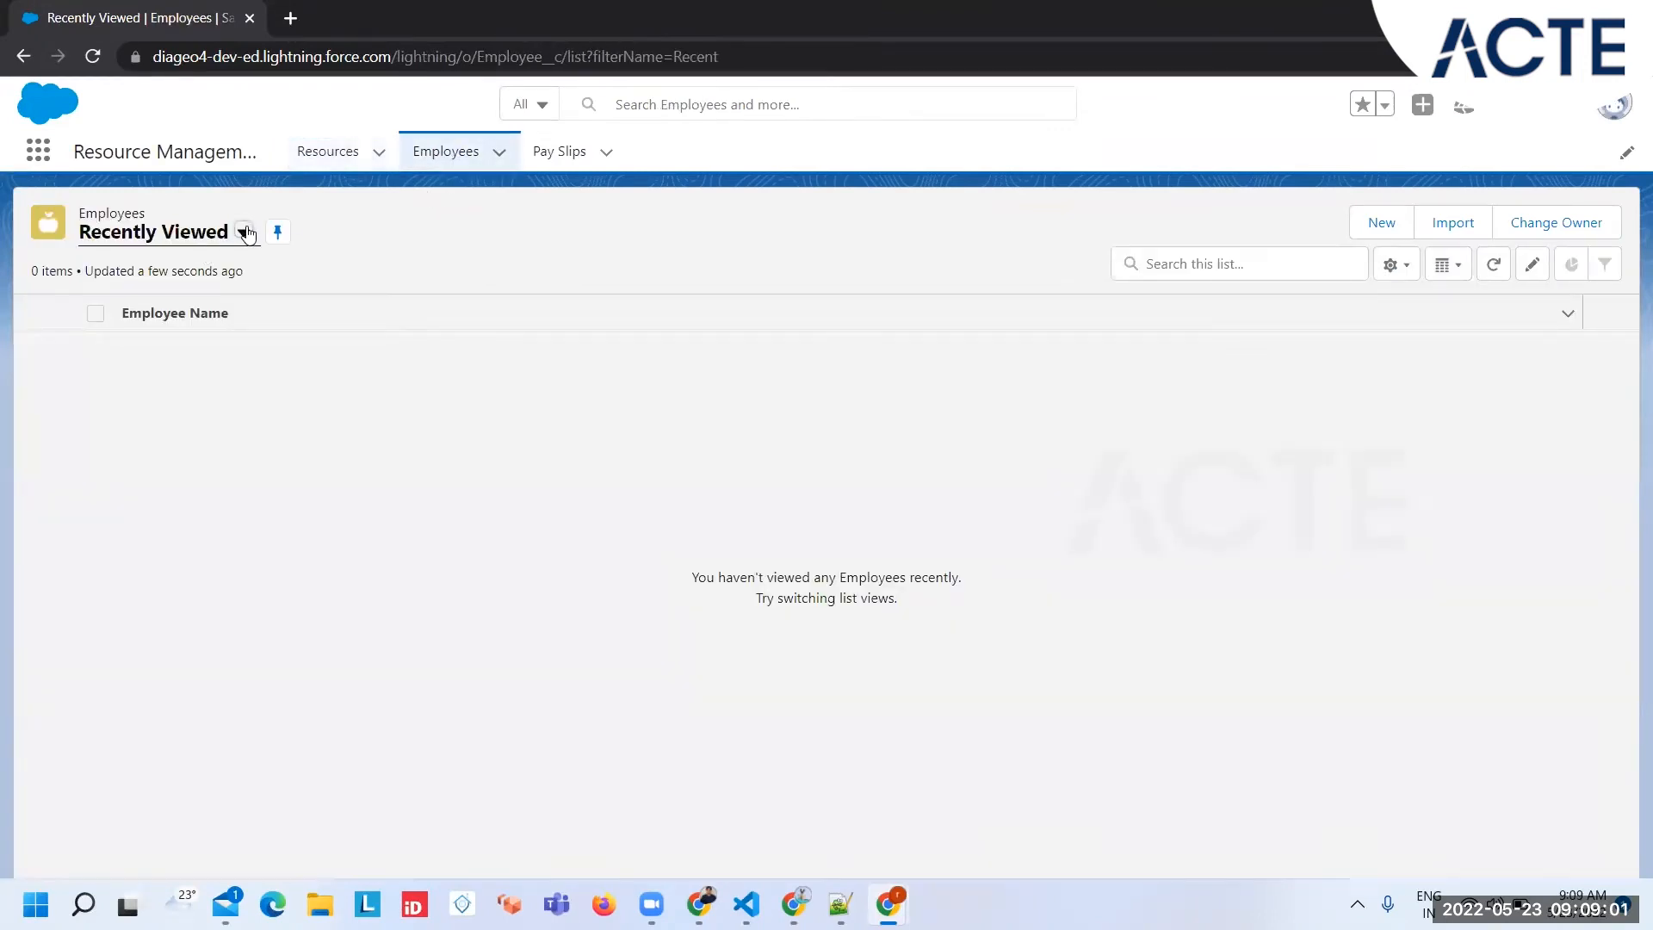
pyautogui.click(244, 233)
pyautogui.click(151, 314)
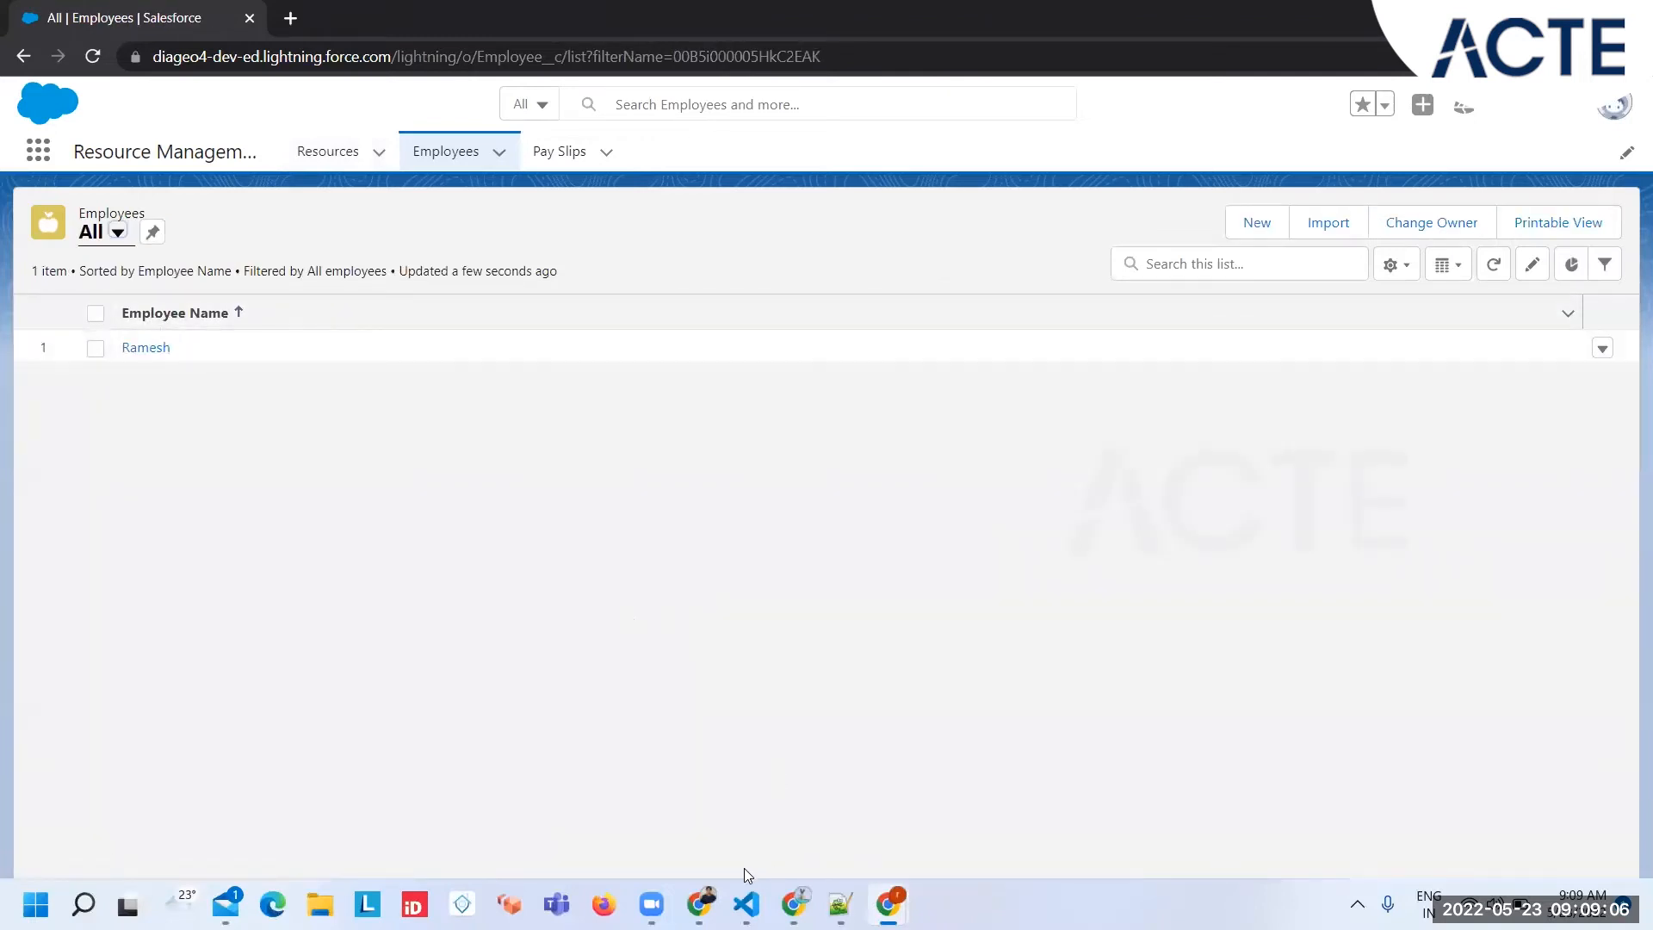
# Switch back to the browser window with Setup and change its College app to Resource Management by searching for "Res".
pyautogui.moveTo(888, 904)
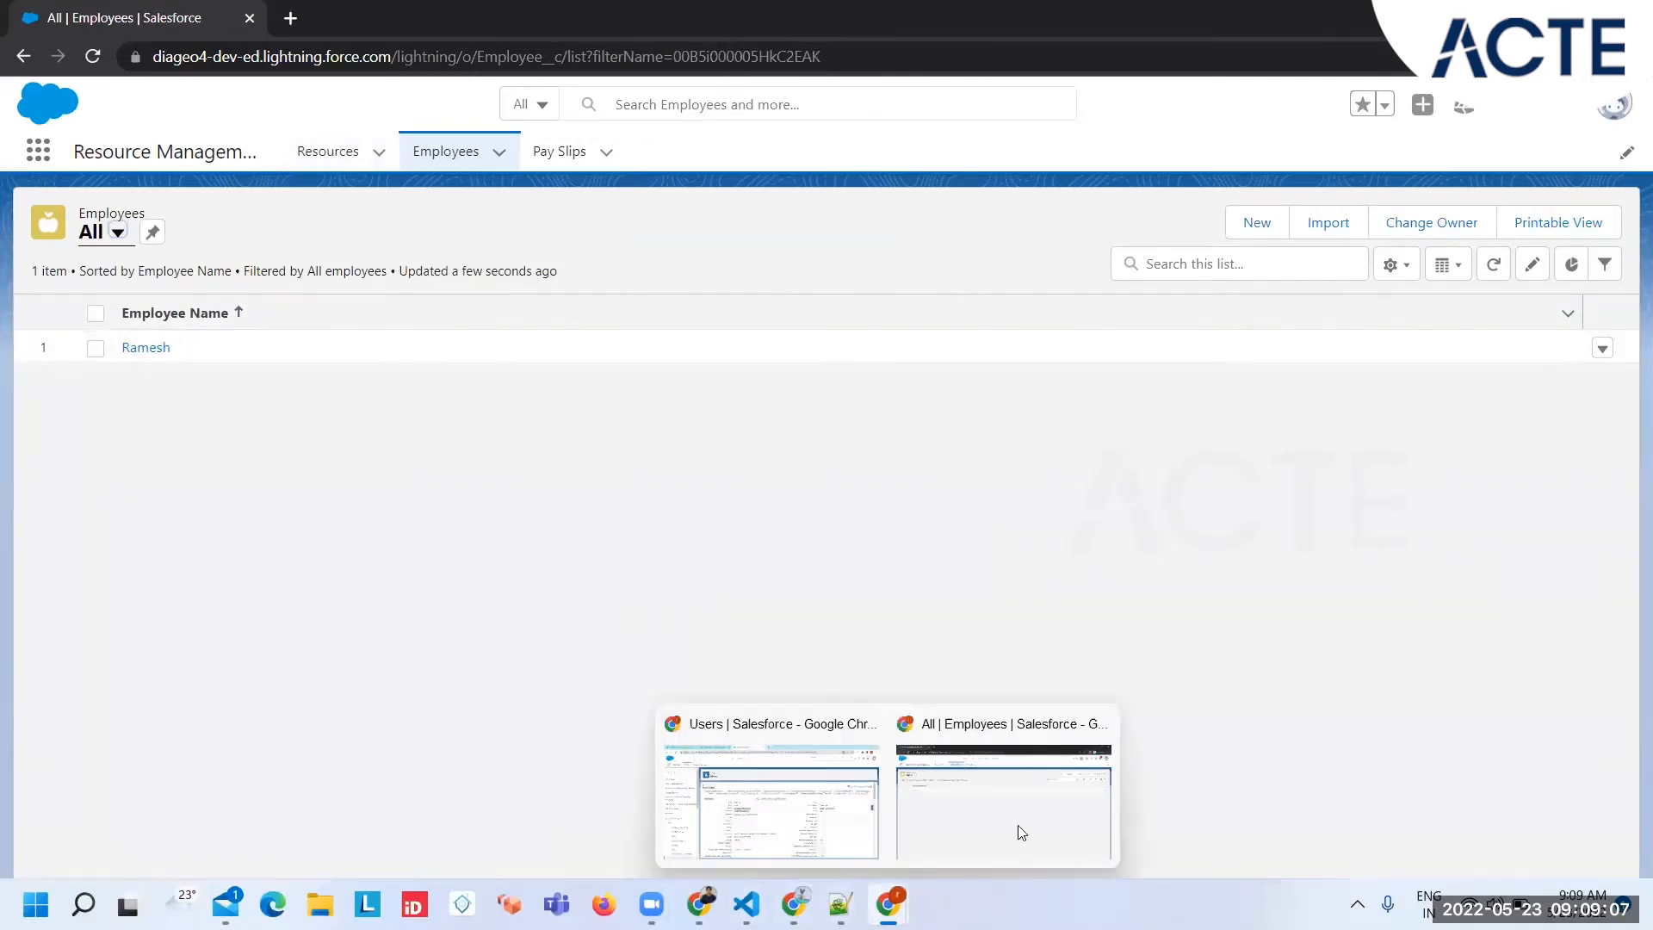
pyautogui.click(842, 806)
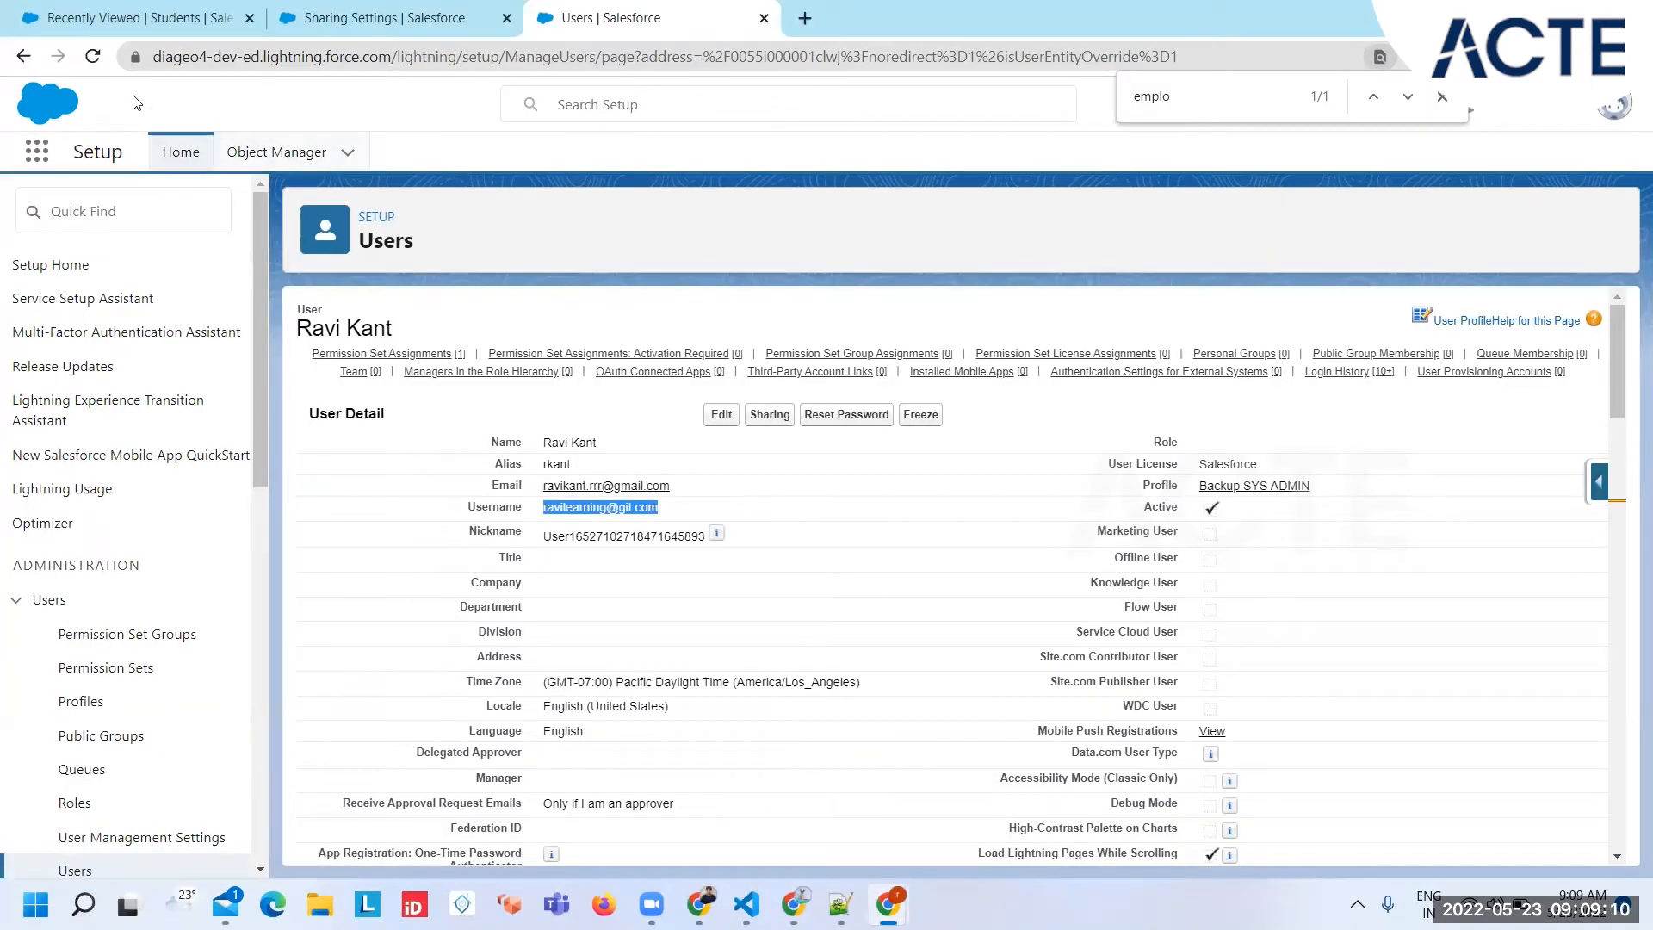
pyautogui.click(108, 19)
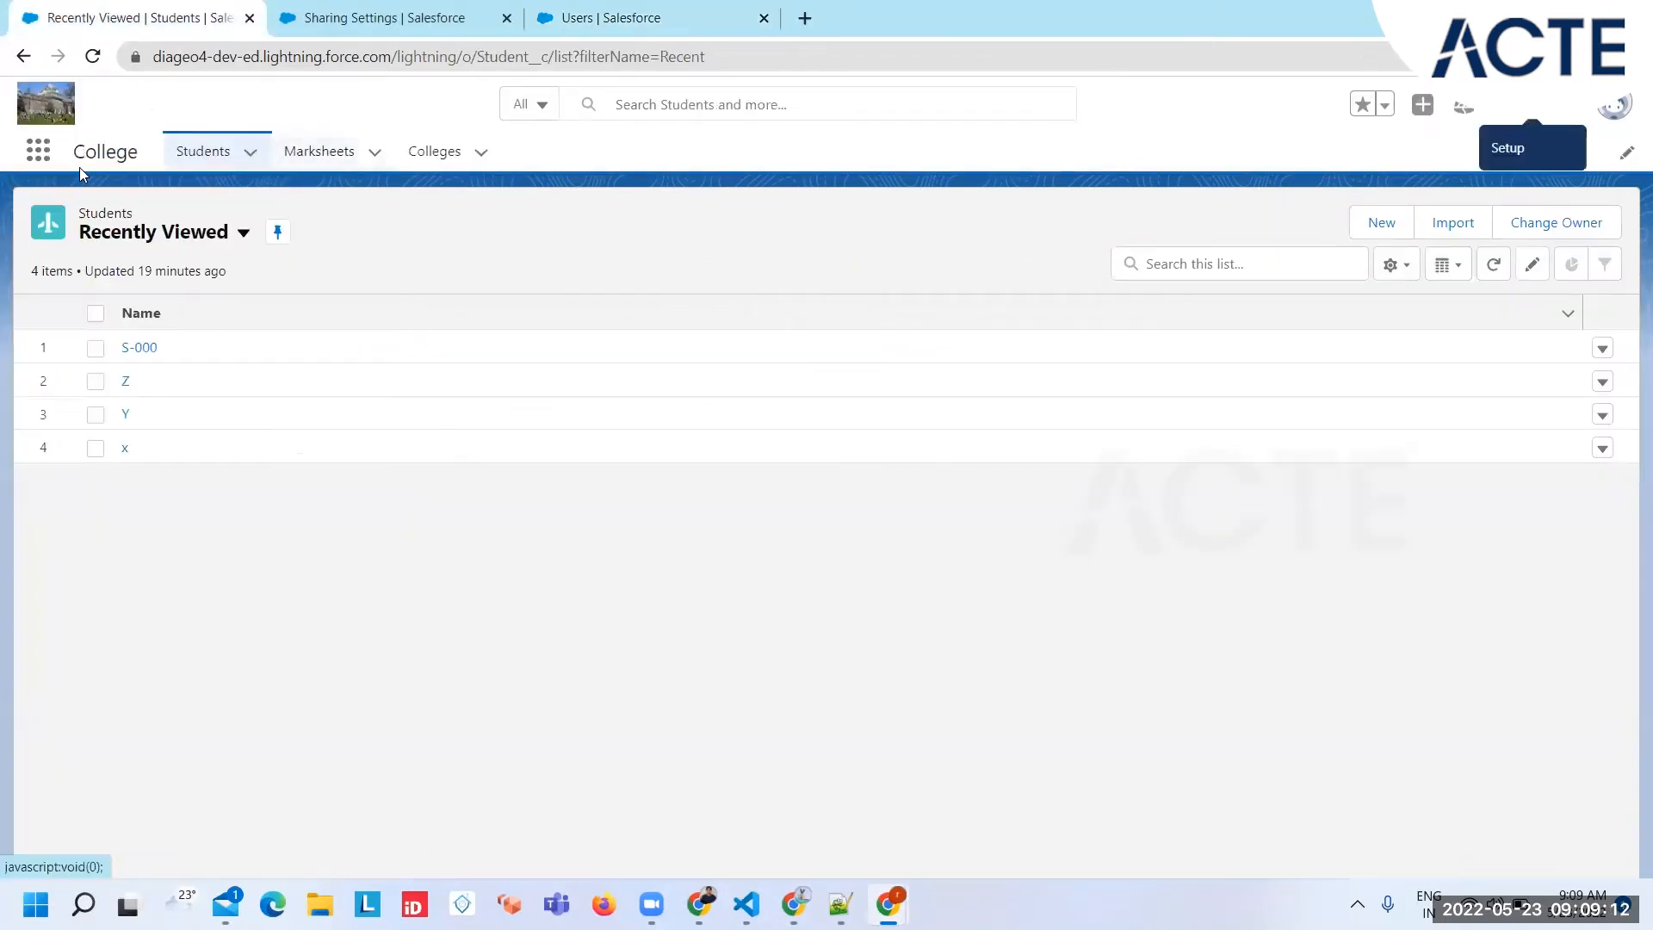
pyautogui.click(30, 153)
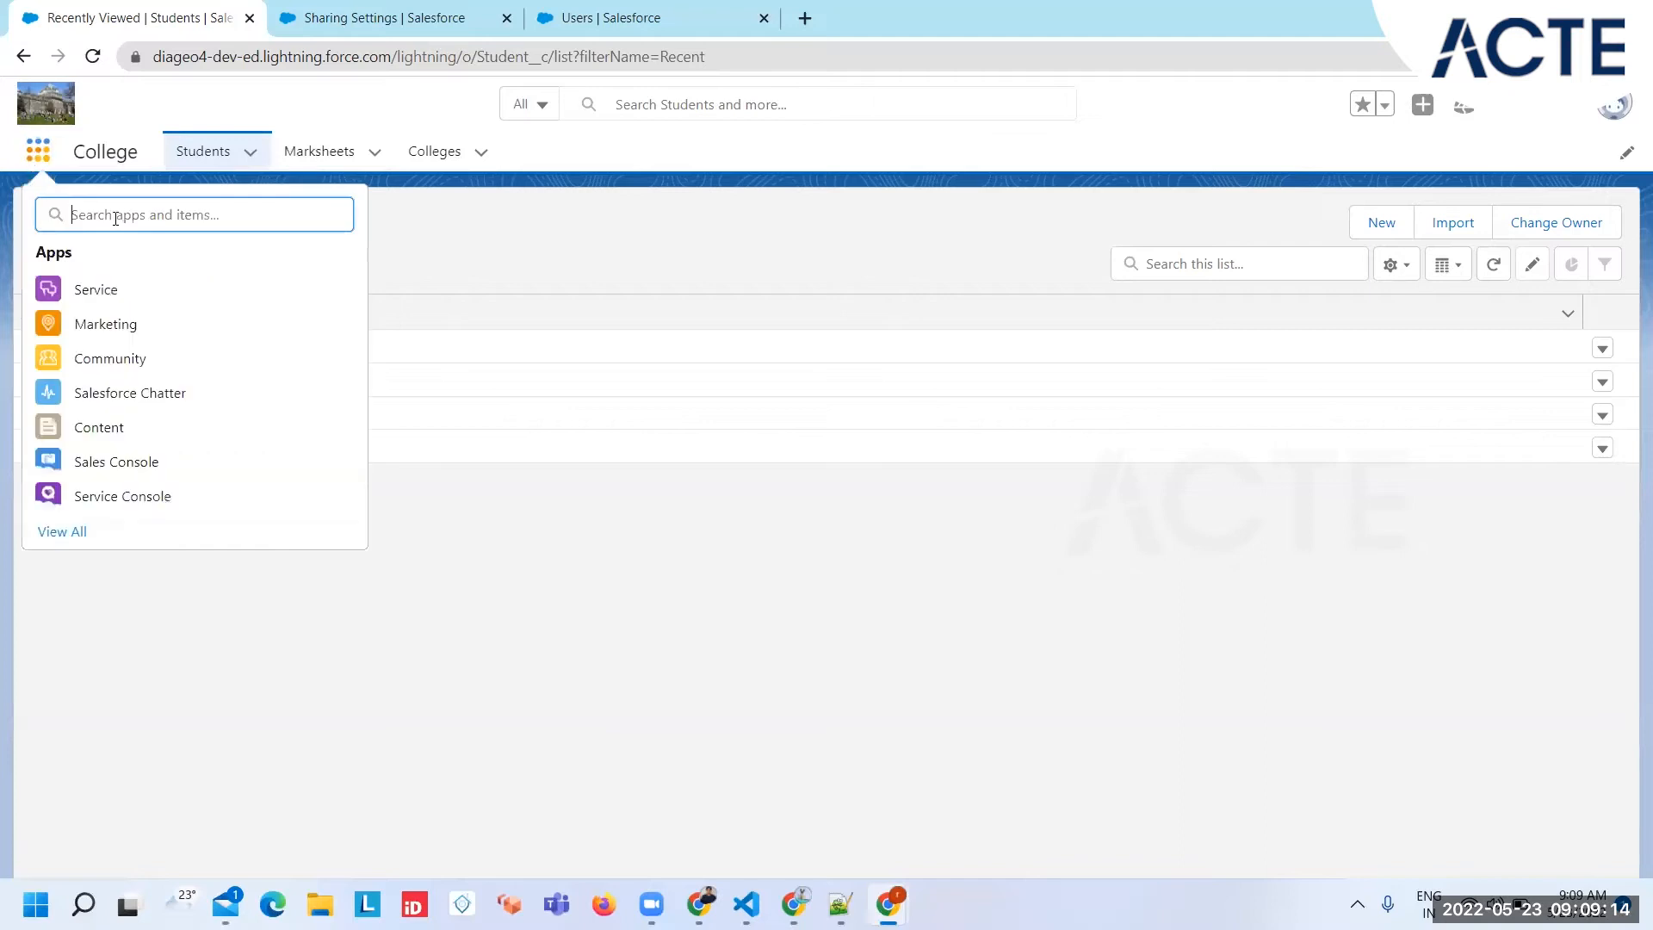
pyautogui.write('Res')
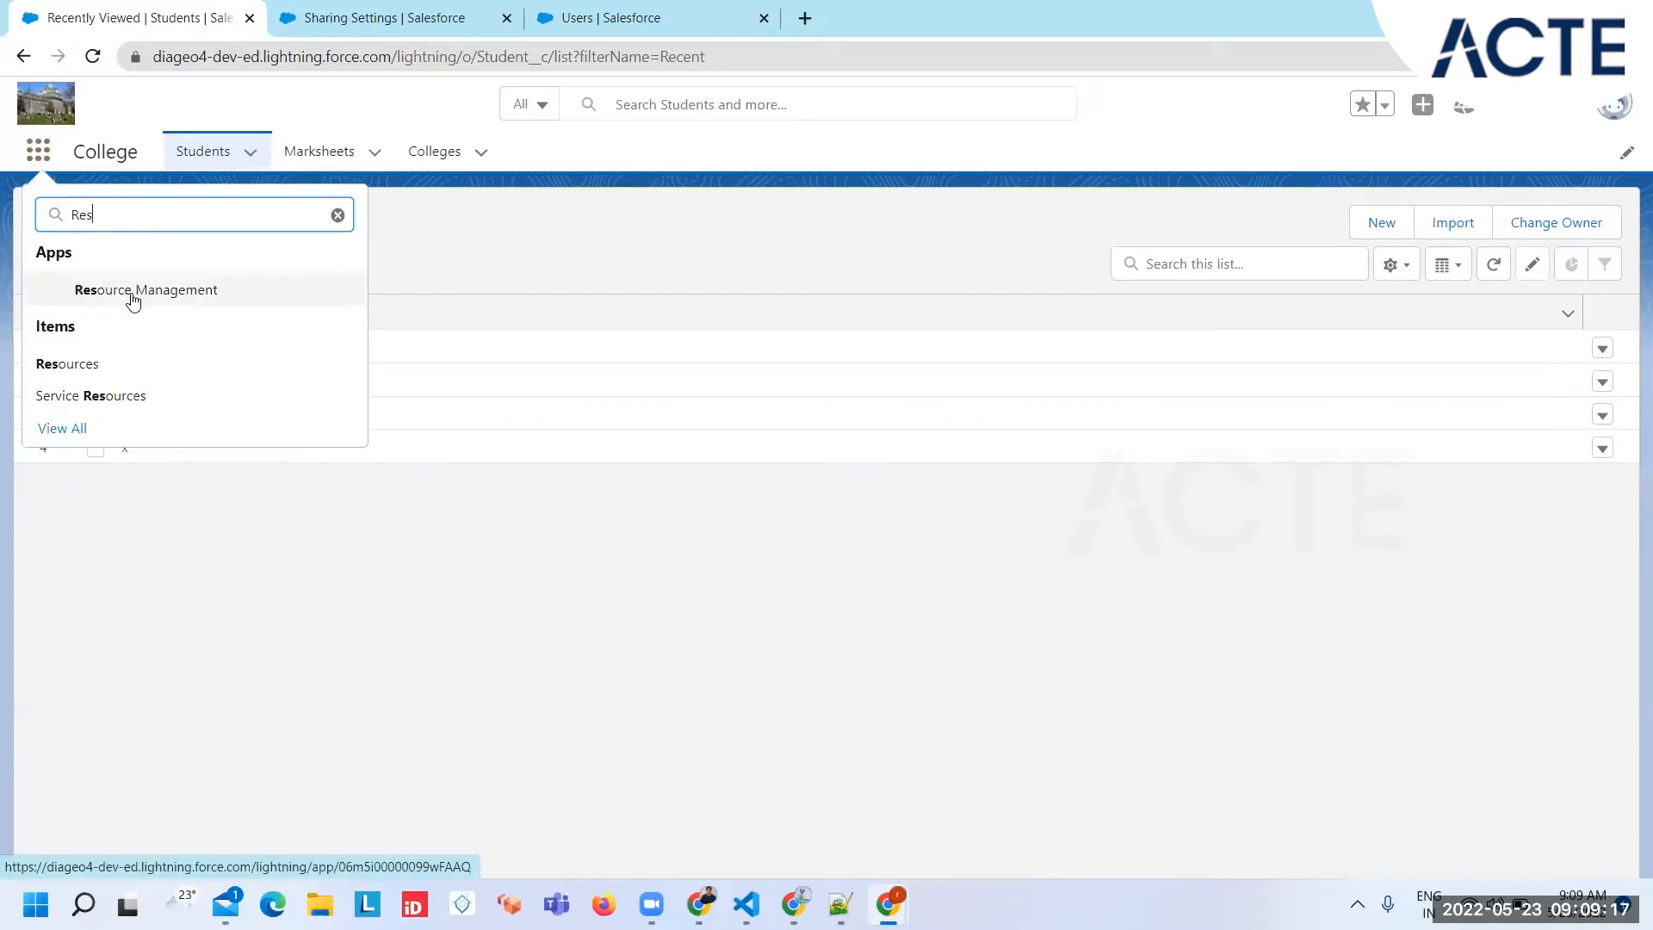
pyautogui.click(133, 289)
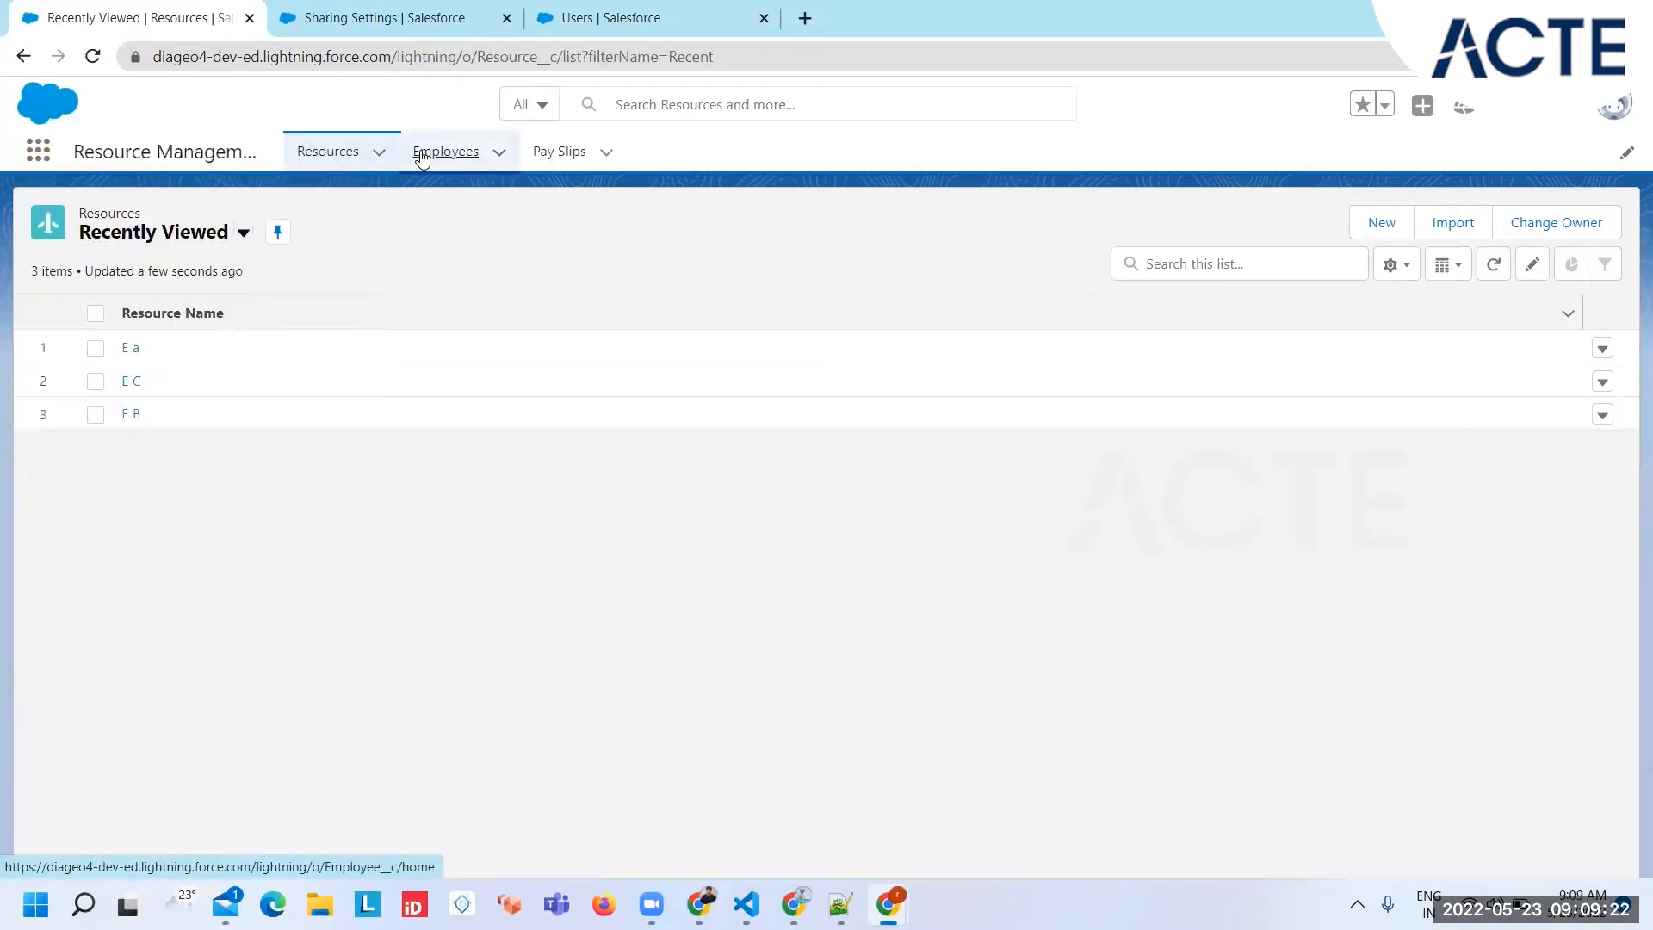
# Open the Employees records in Resource Management and show the All list view.
pyautogui.click(422, 155)
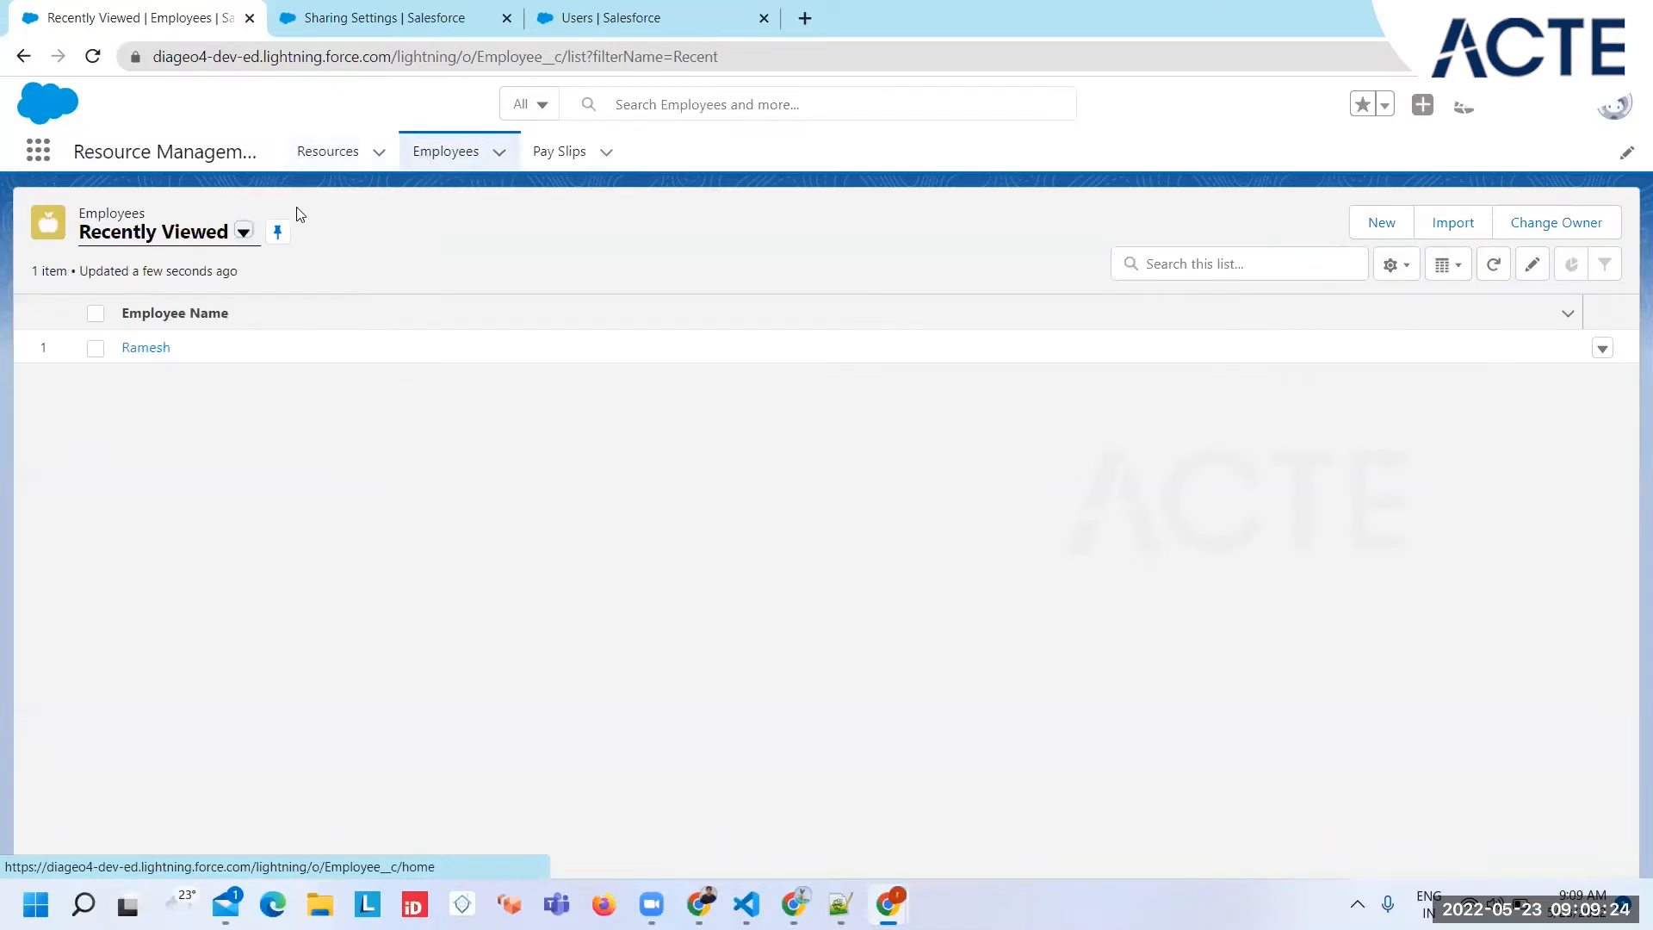
pyautogui.click(244, 231)
pyautogui.click(131, 308)
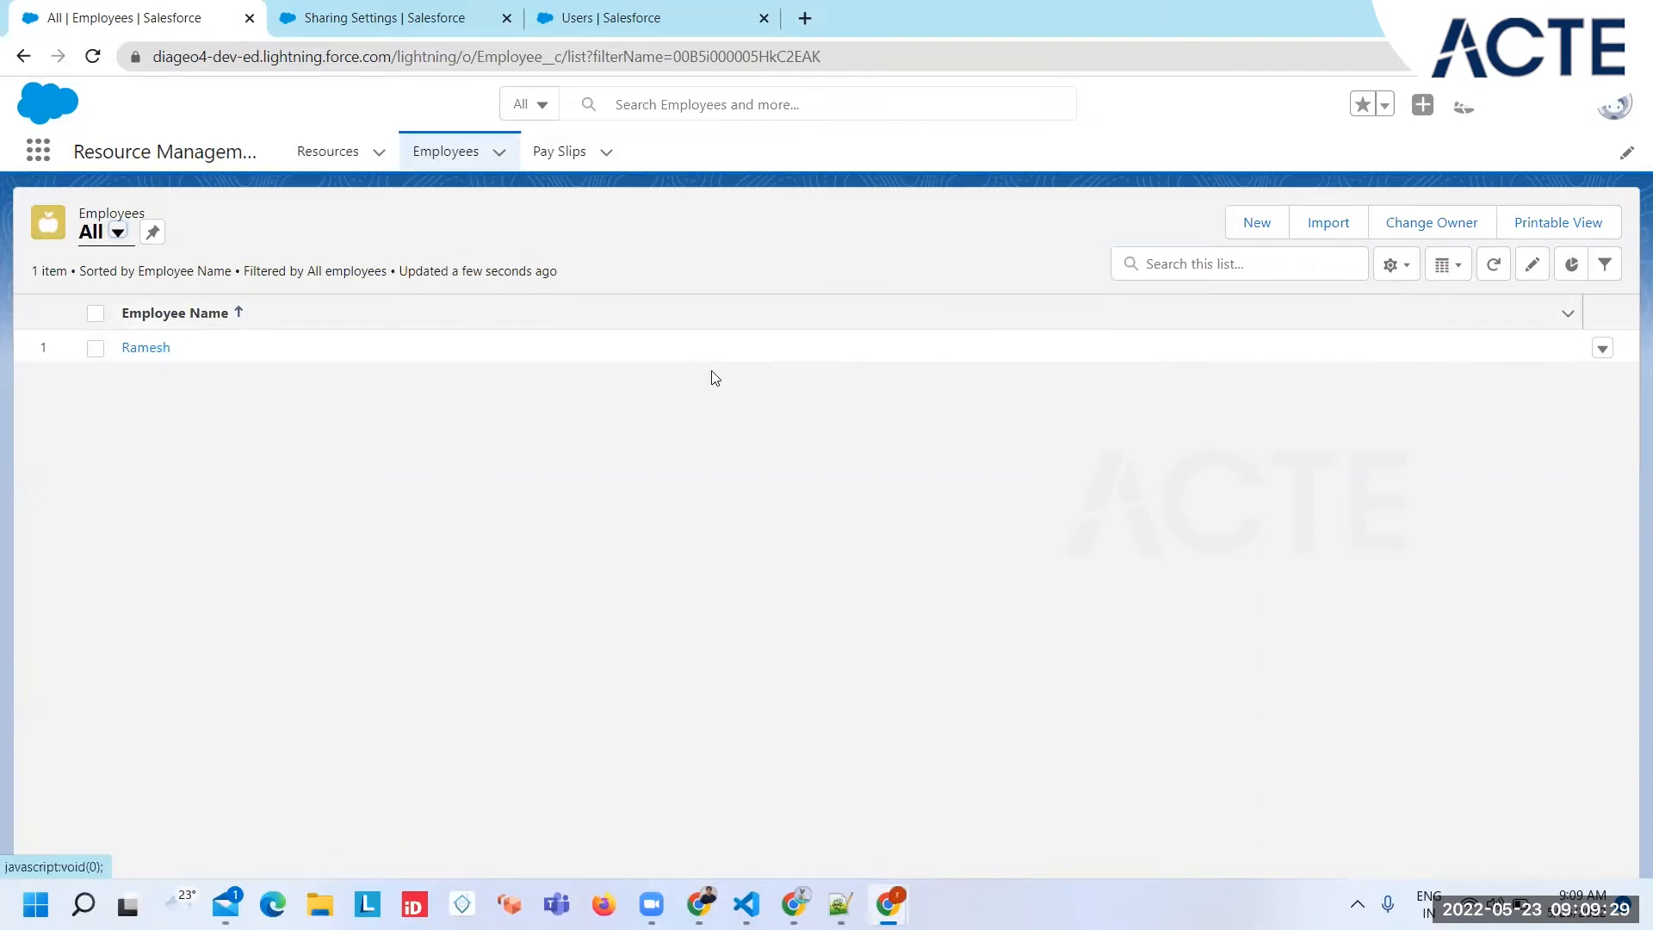
# Create a new Employee record by entering the employee's name, and save it.
pyautogui.click(1243, 234)
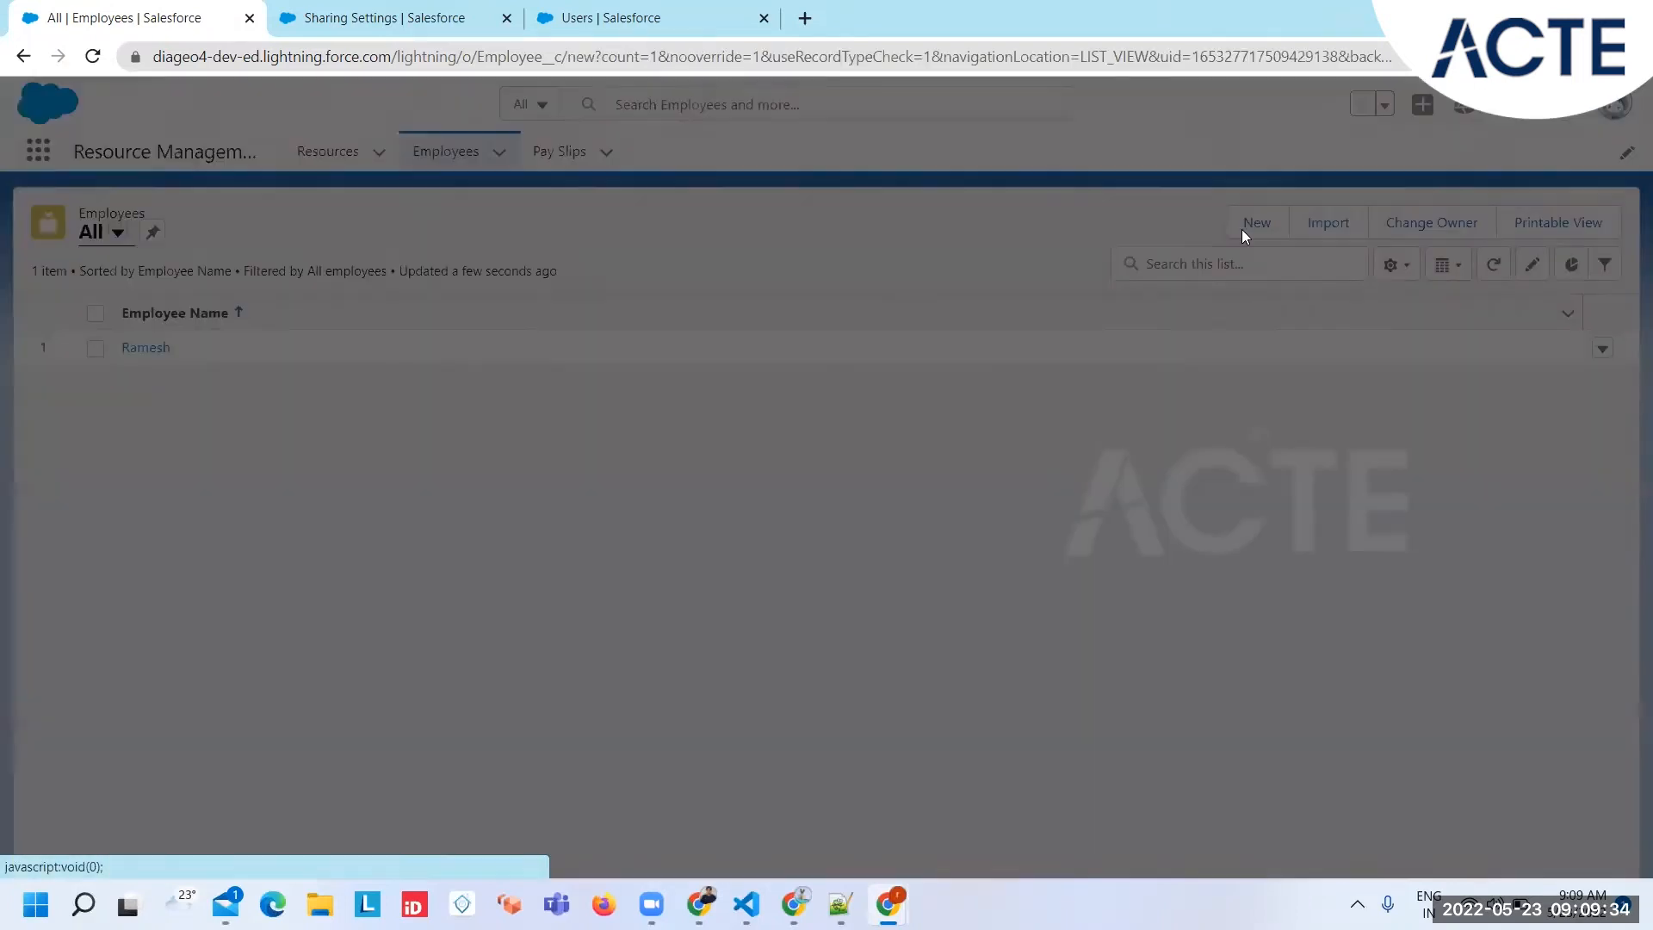
pyautogui.write('Dinesh')
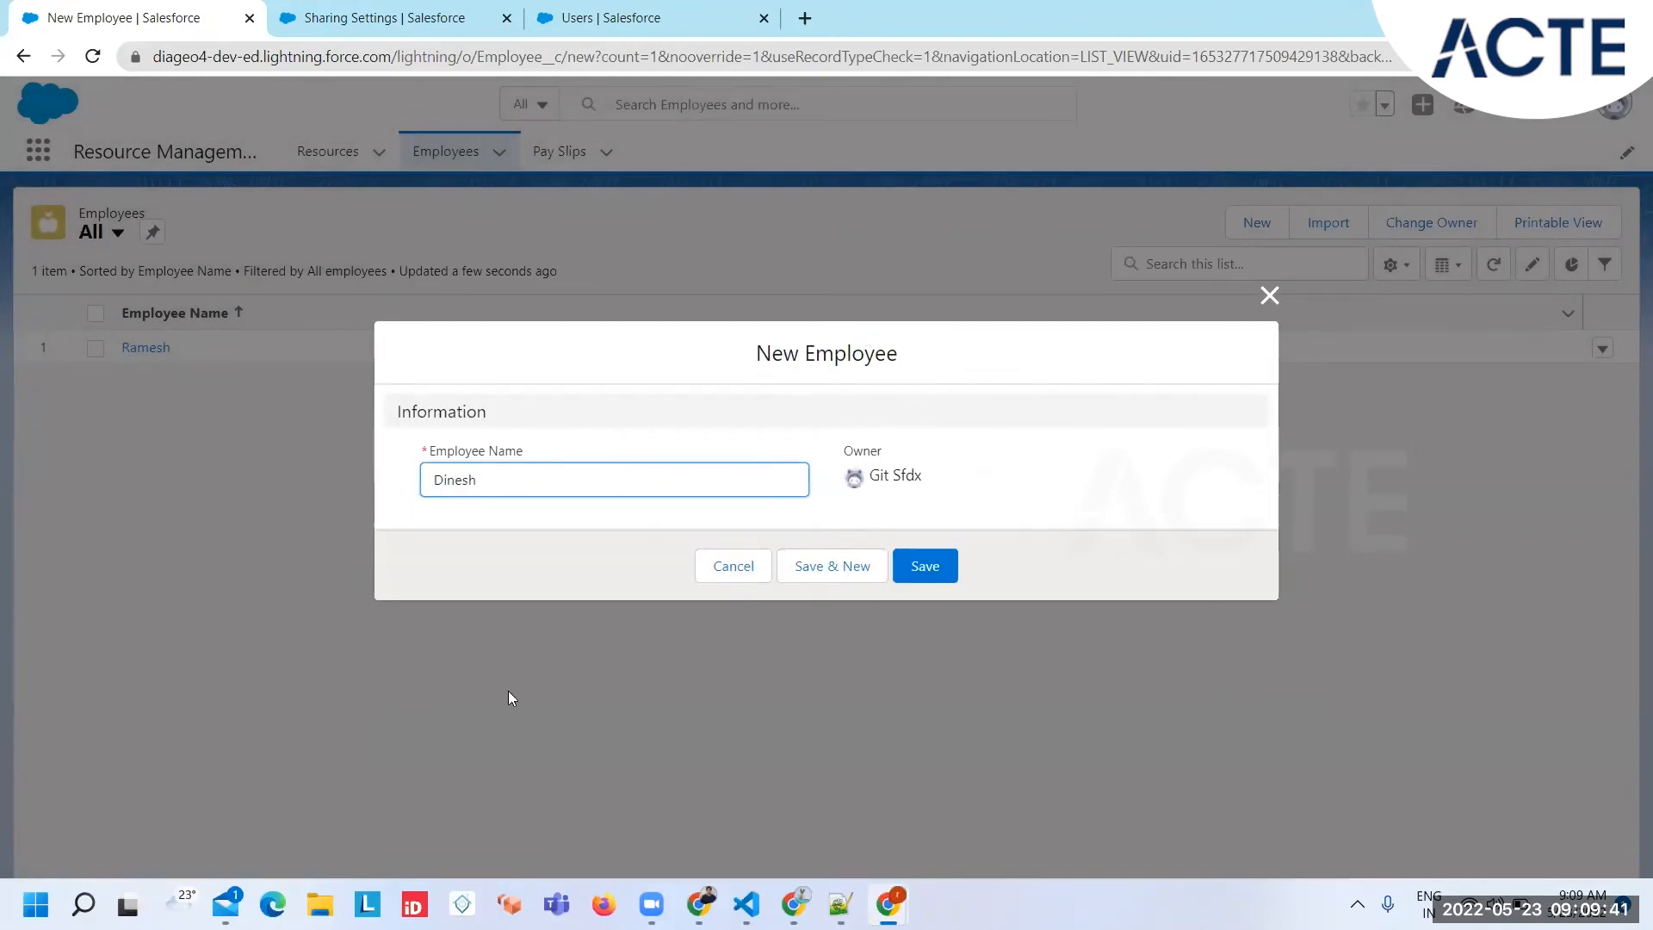
pyautogui.click(928, 565)
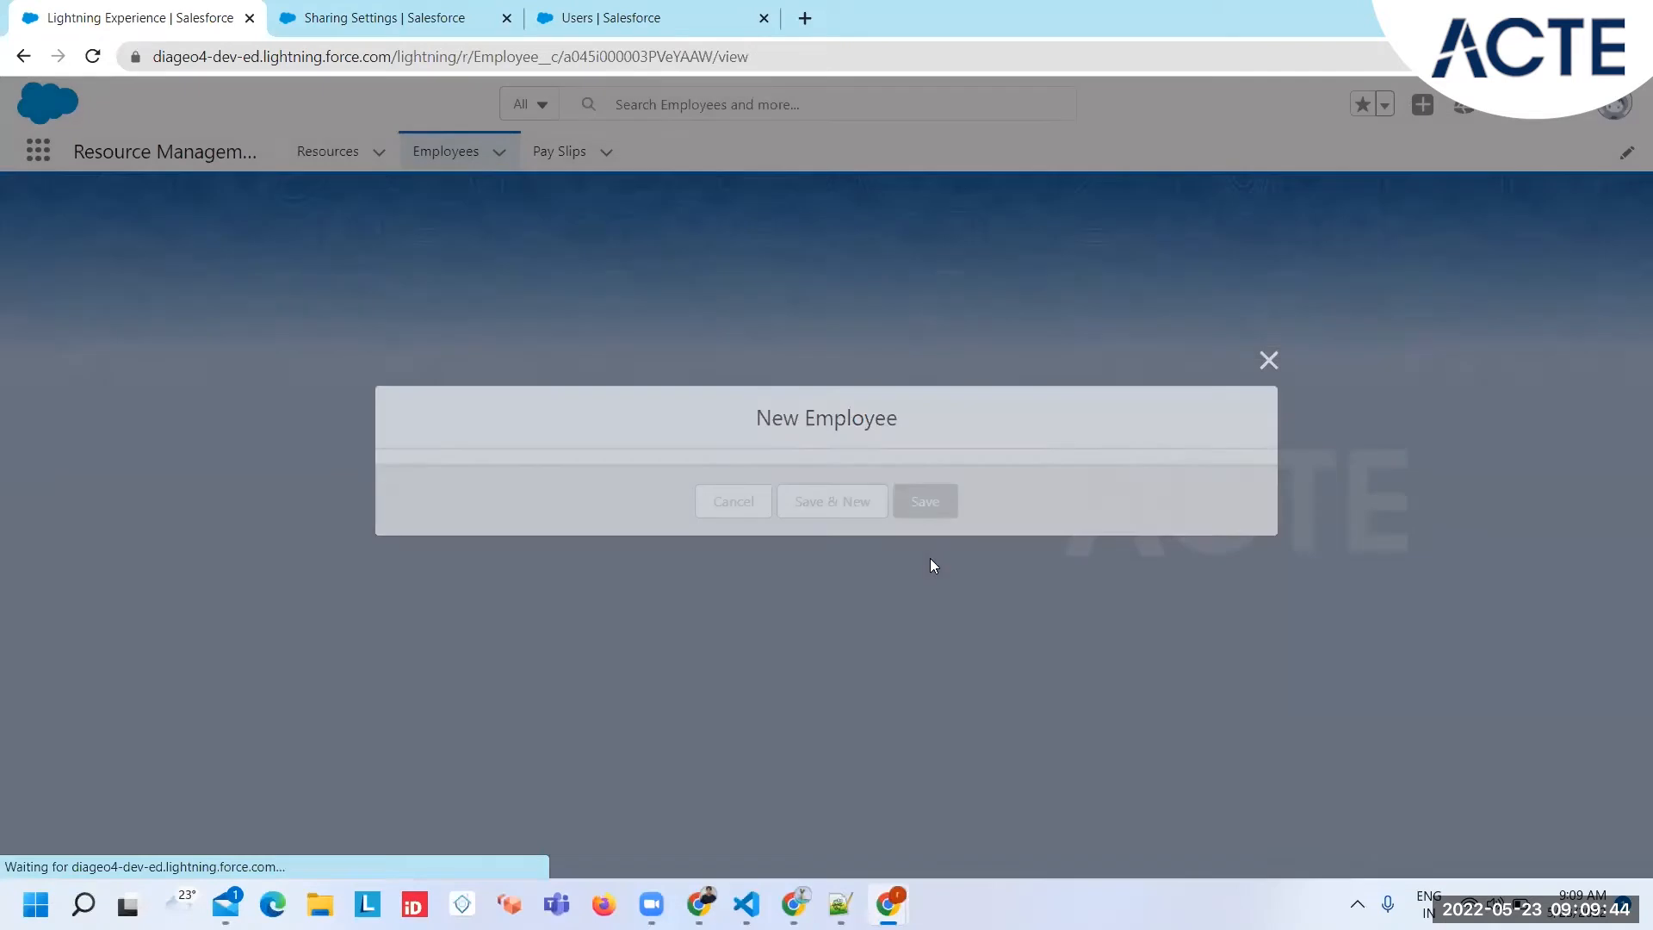
# Return to the Employees list, show the All list view and pin it as the default.
pyautogui.click(449, 149)
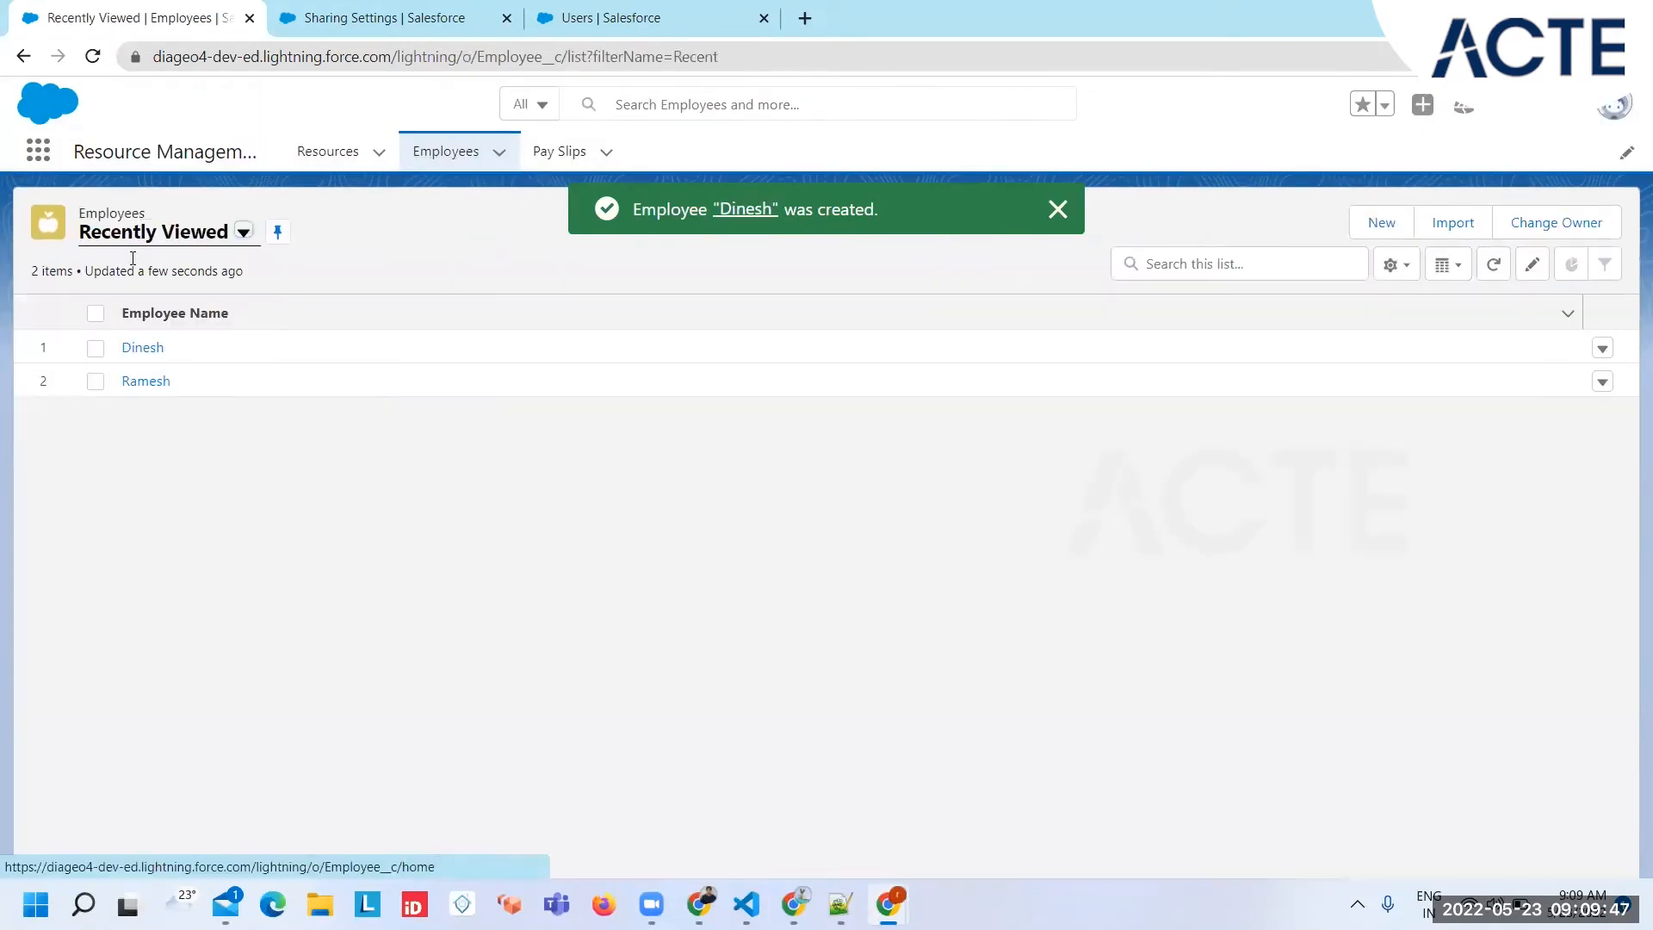
pyautogui.click(244, 232)
pyautogui.click(129, 305)
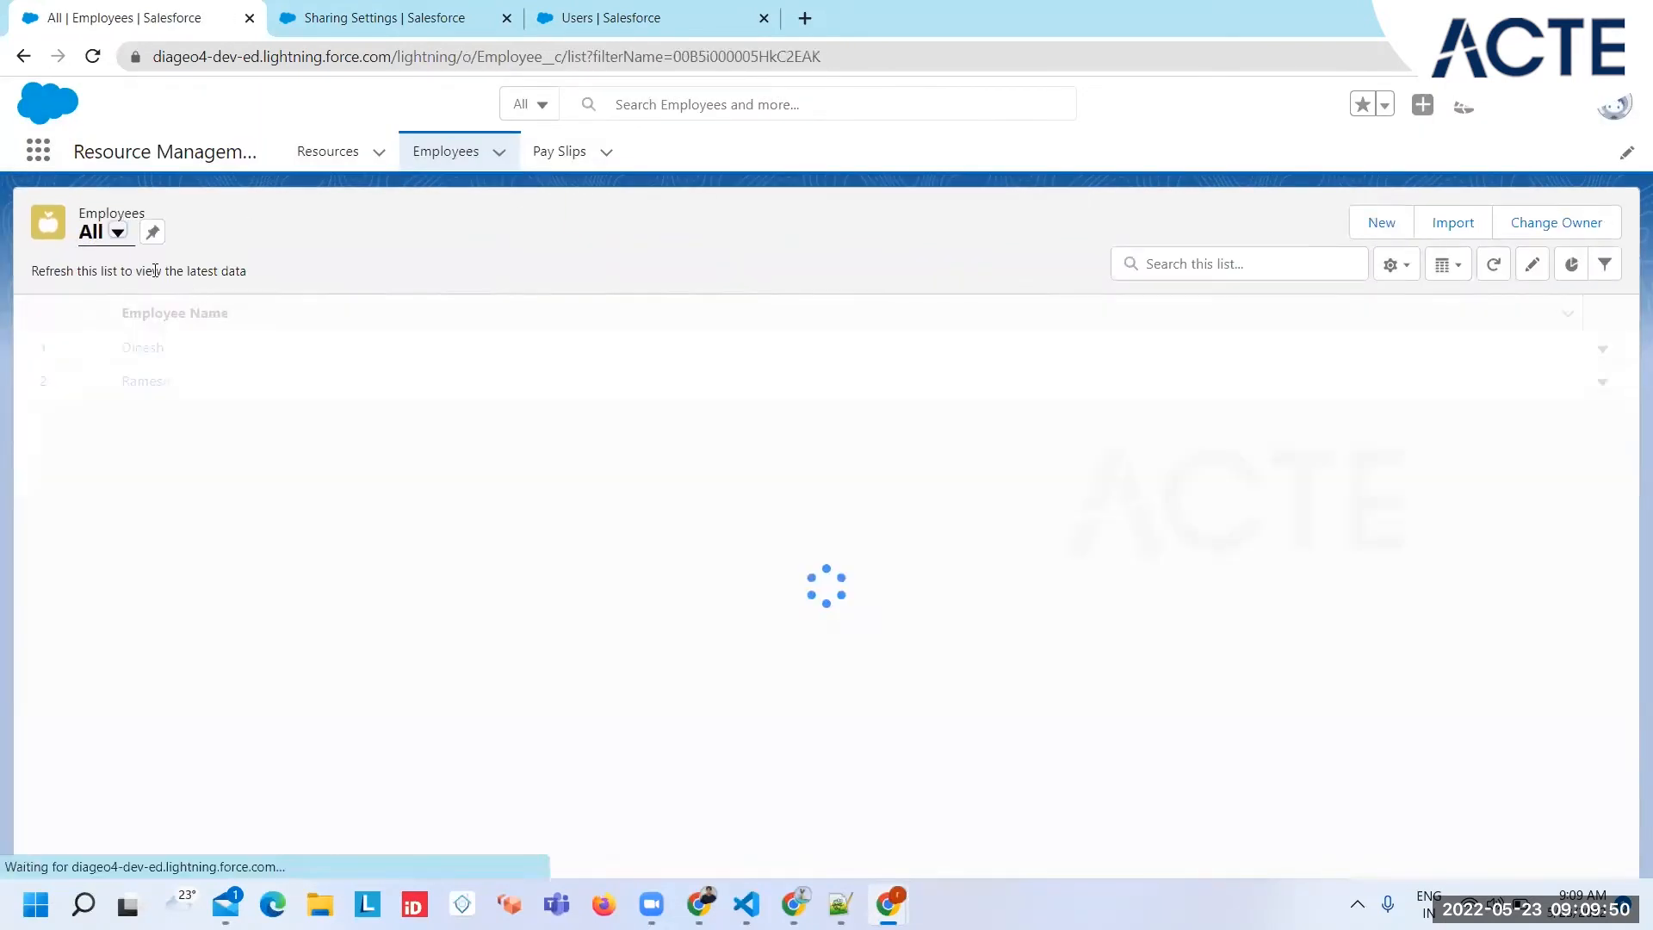
pyautogui.click(152, 232)
# In the other browser window, open the newly created Employee record and check which user is logged in.
pyautogui.moveTo(904, 902)
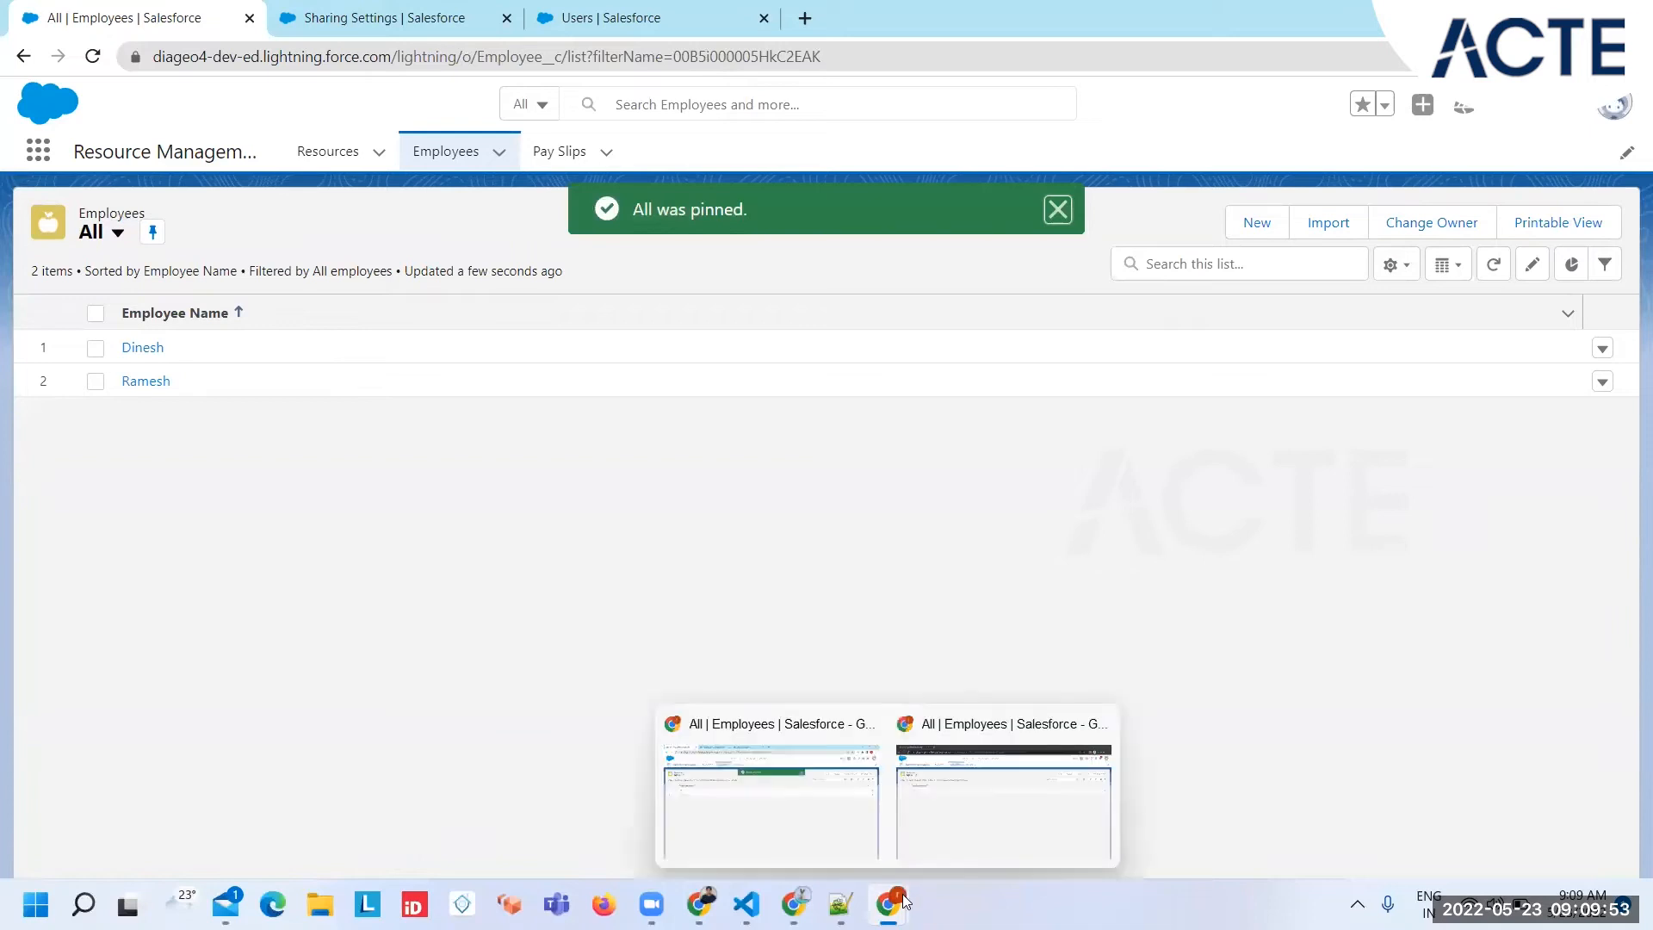
pyautogui.click(1022, 819)
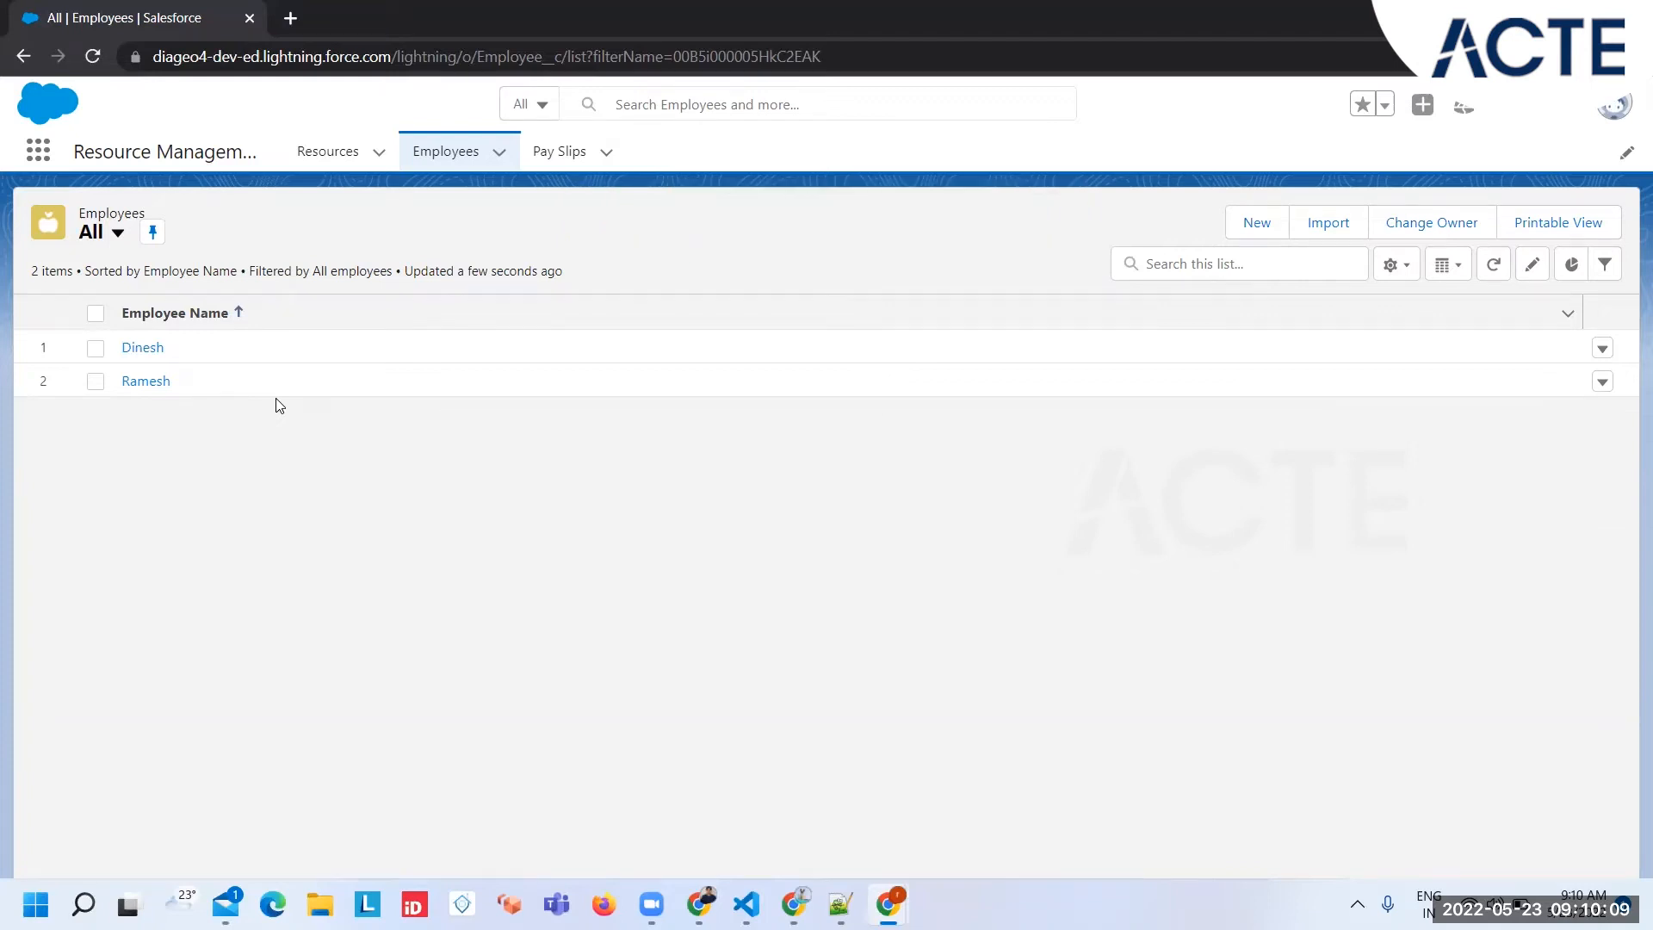
pyautogui.click(145, 350)
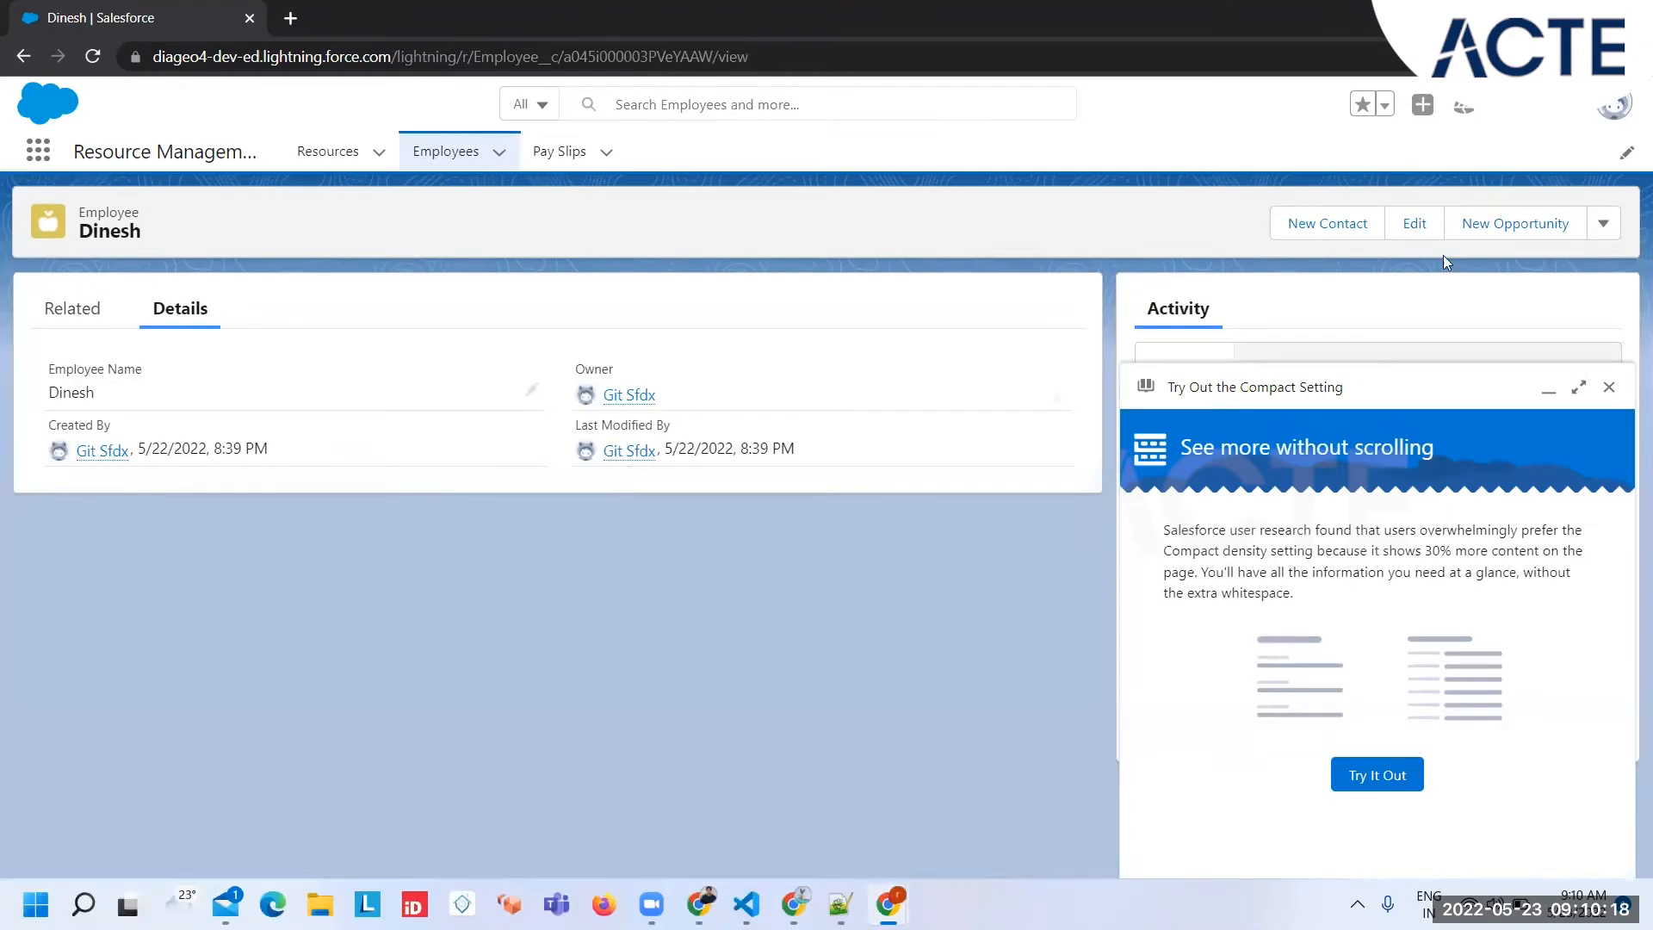
pyautogui.click(1615, 110)
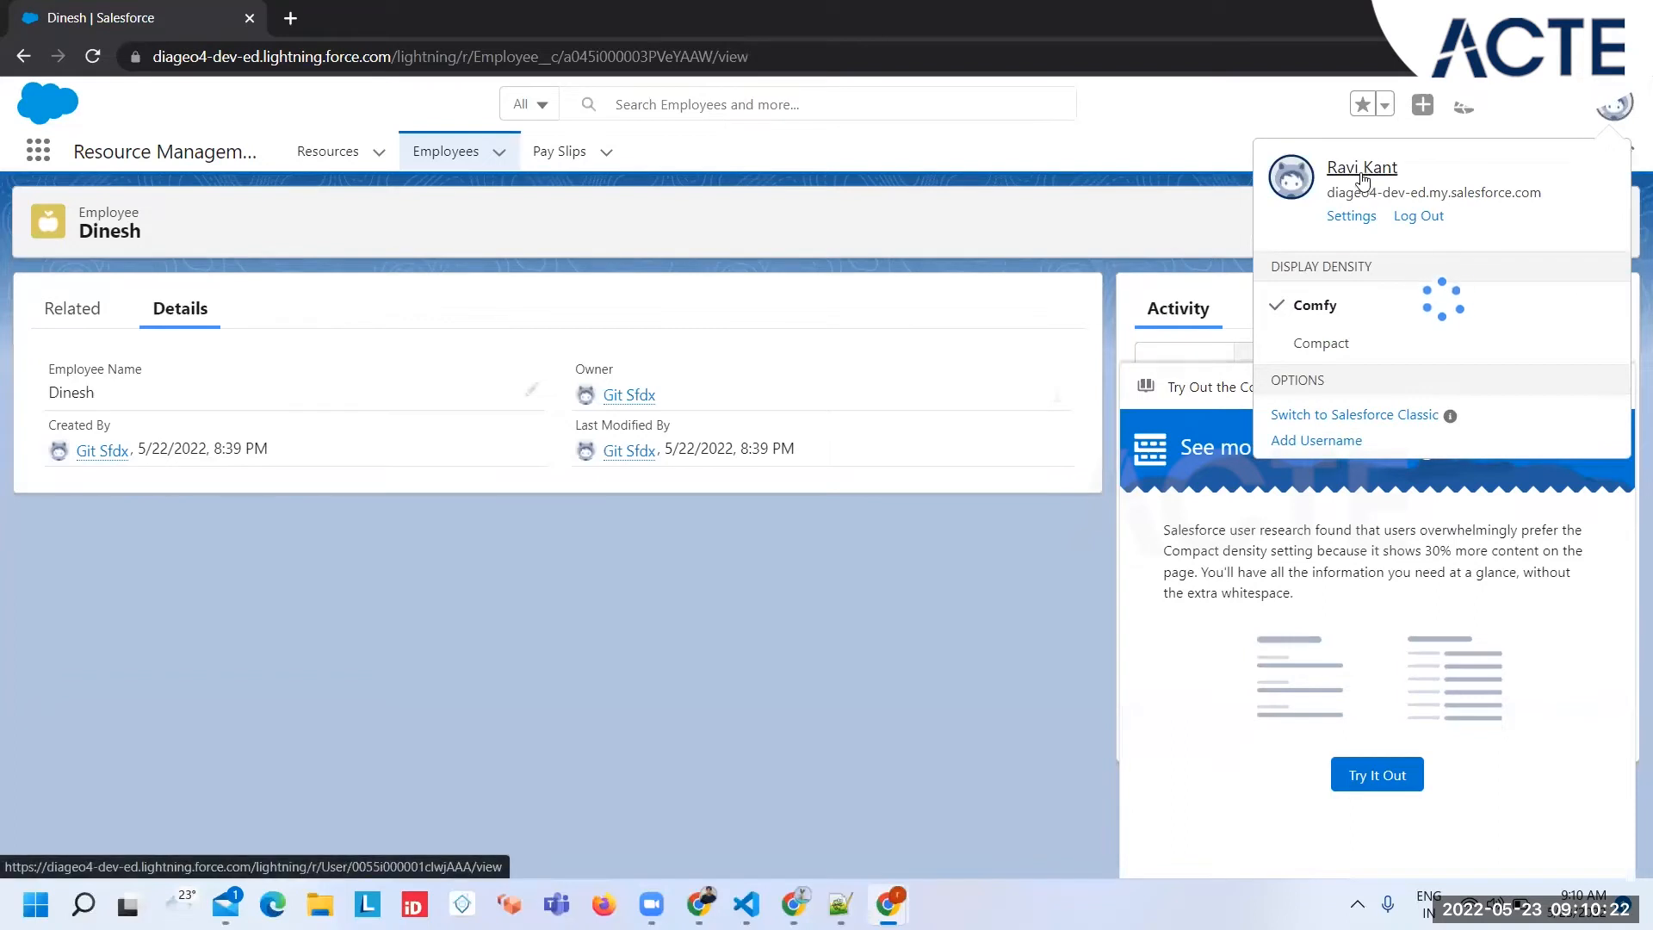
pyautogui.click(1154, 165)
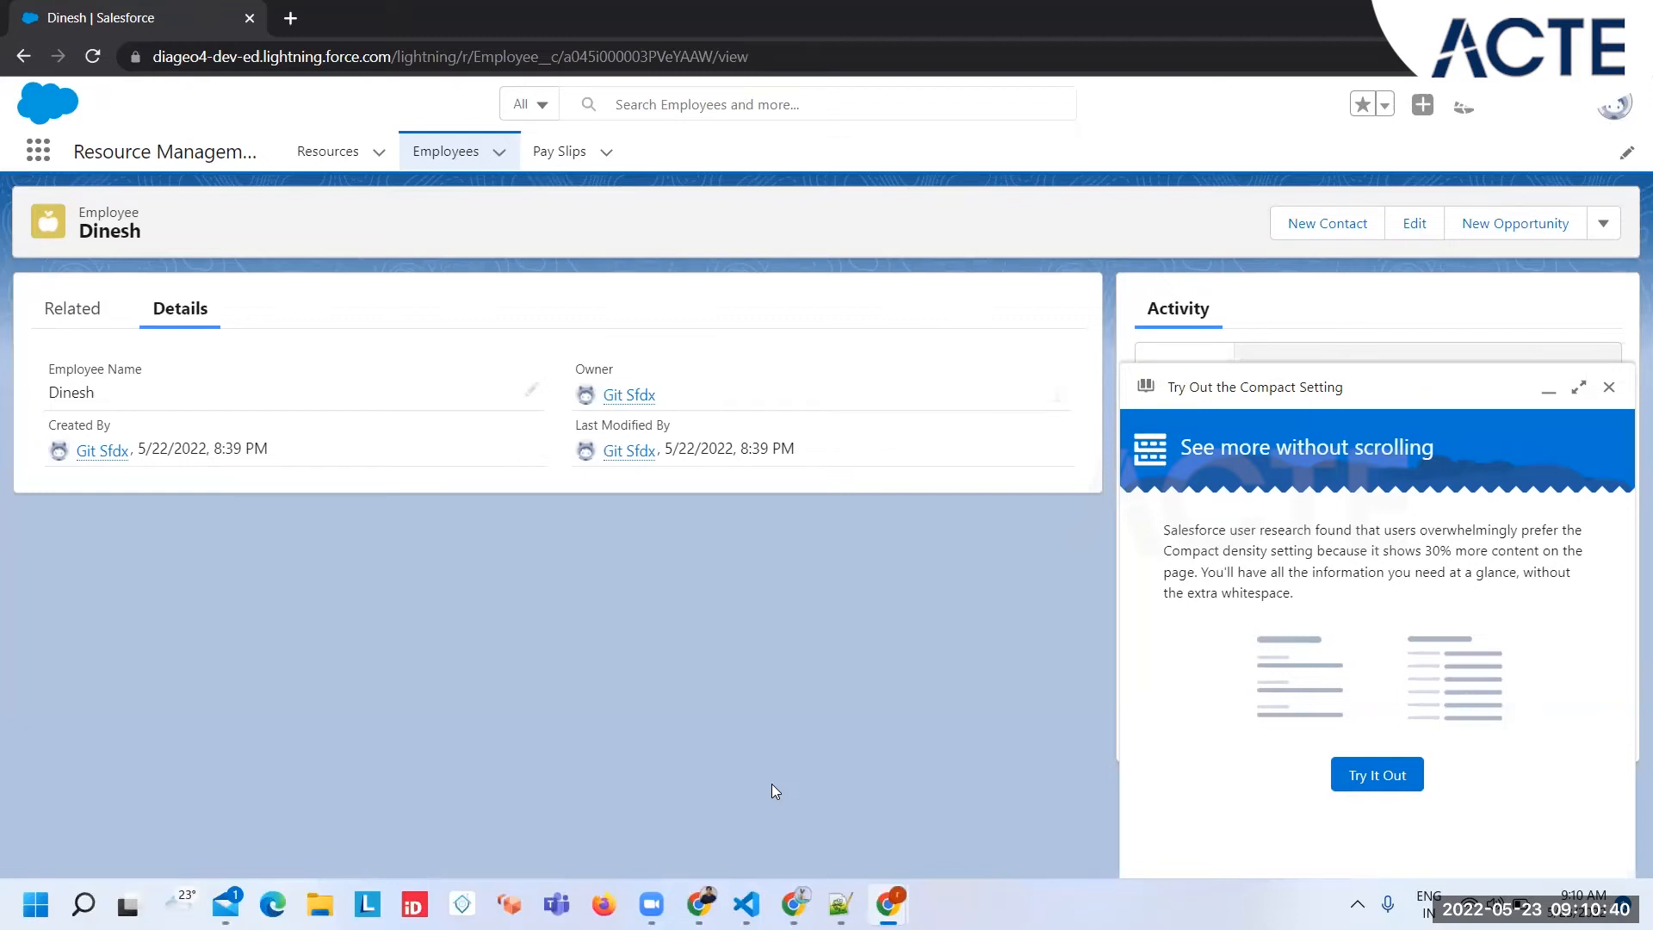
# Switch back to the browser window with Setup and filter Sharing Settings to the Employee object.
pyautogui.moveTo(888, 904)
pyautogui.click(756, 841)
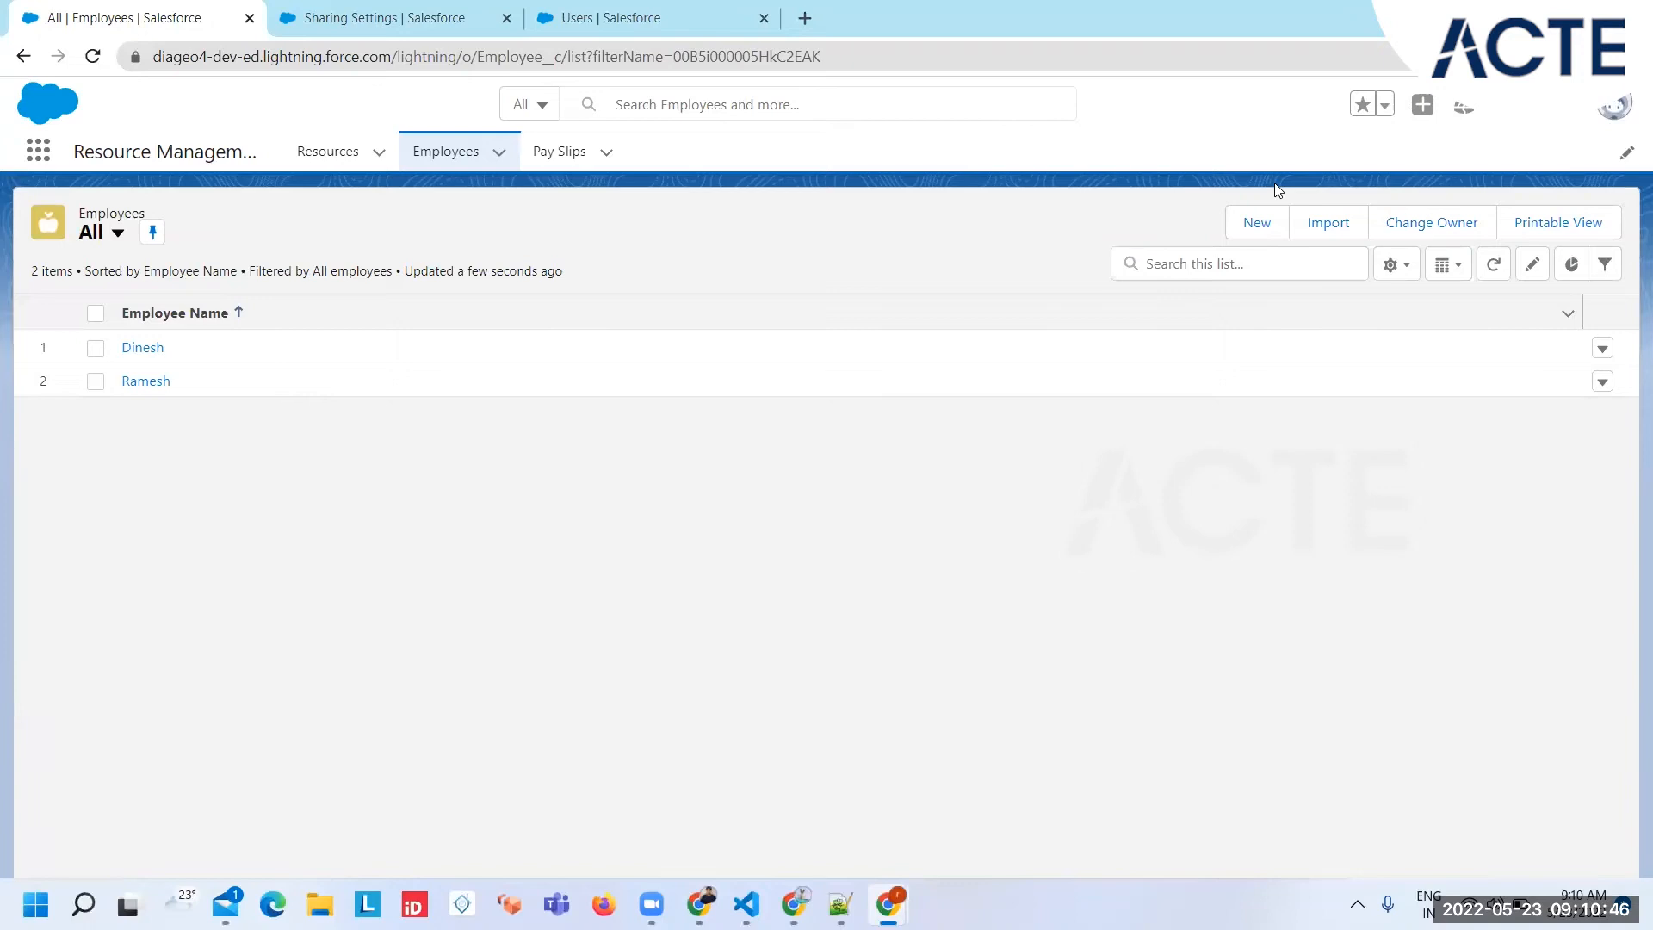
pyautogui.click(409, 19)
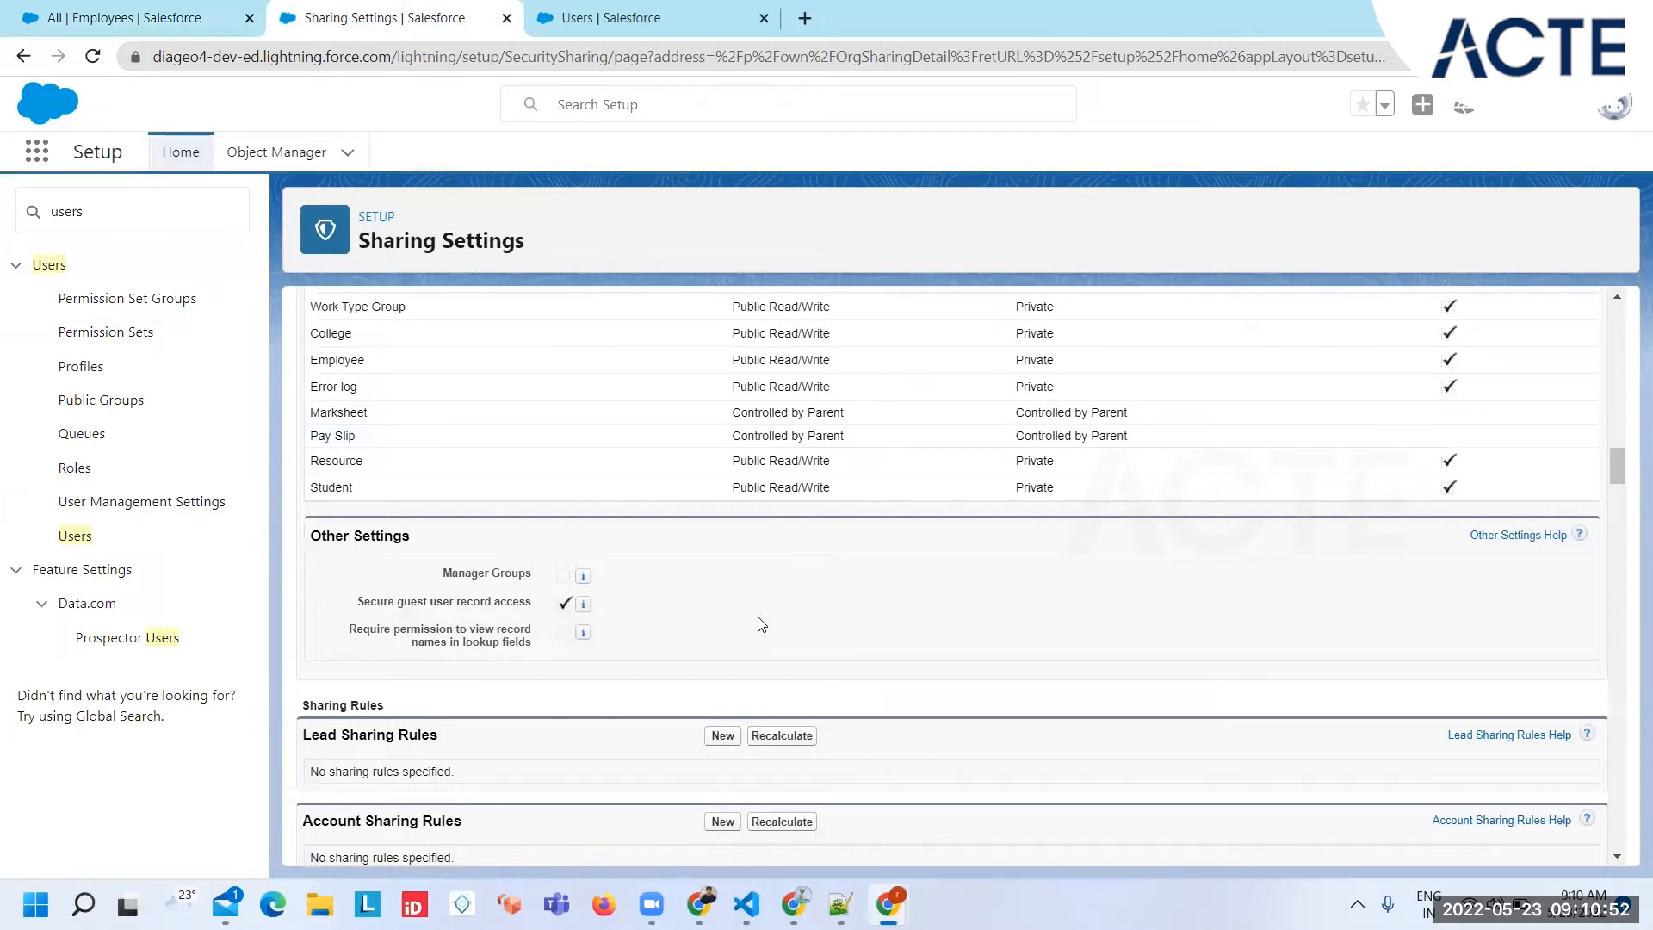
pyautogui.scroll(20, 760, 624)
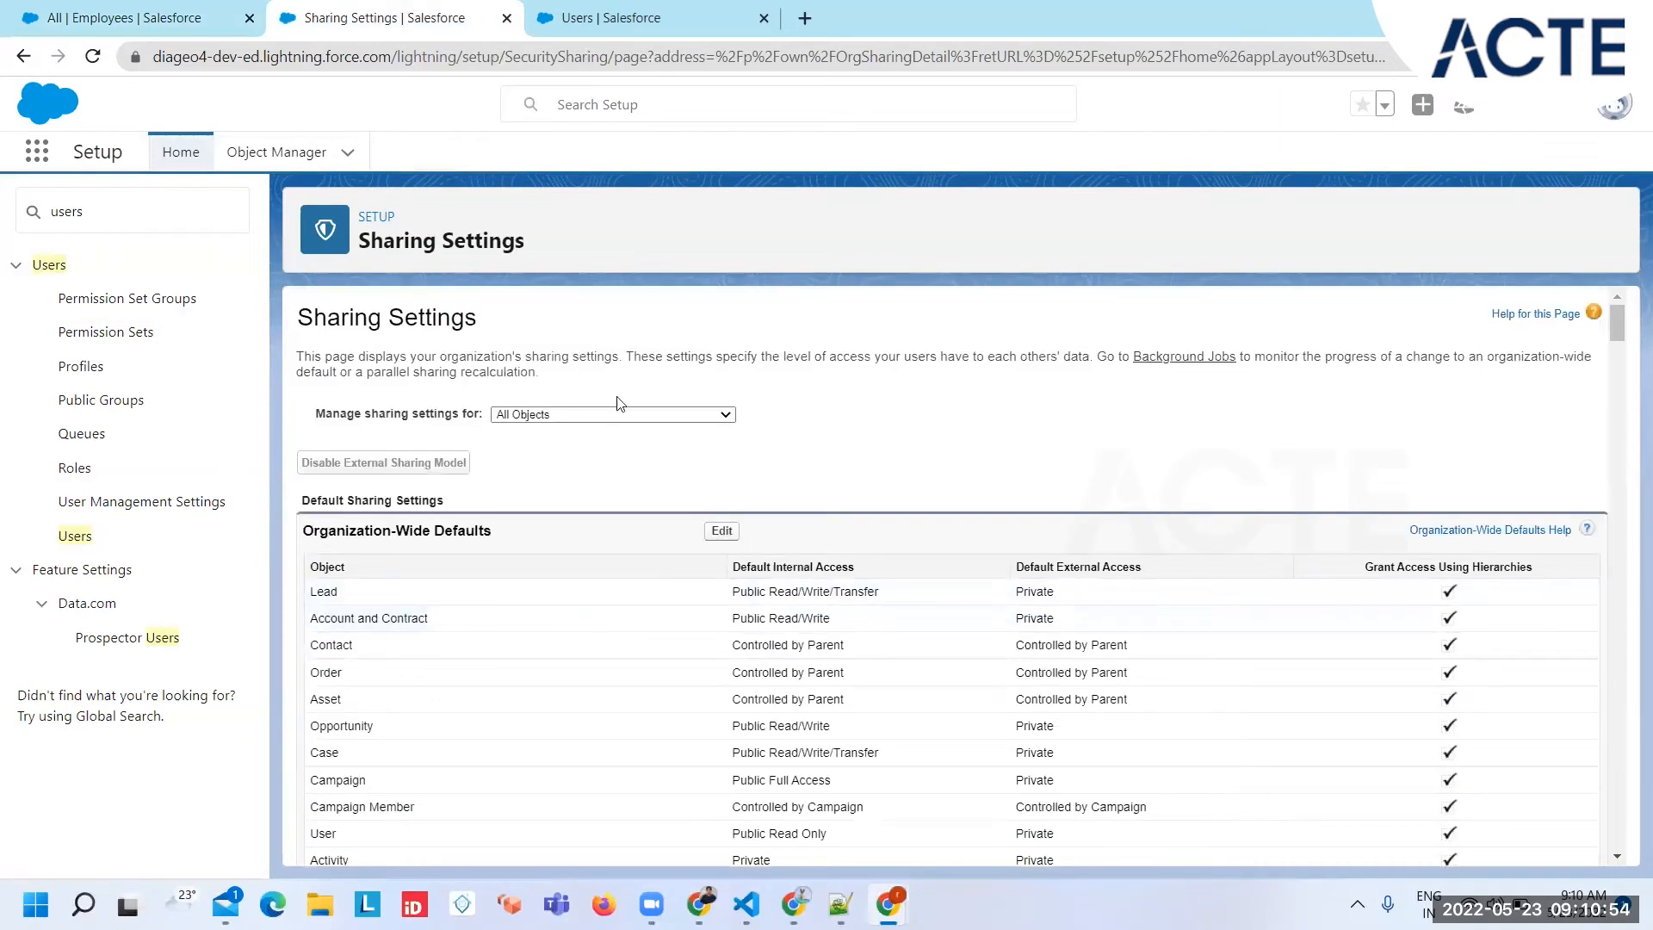
pyautogui.click(624, 414)
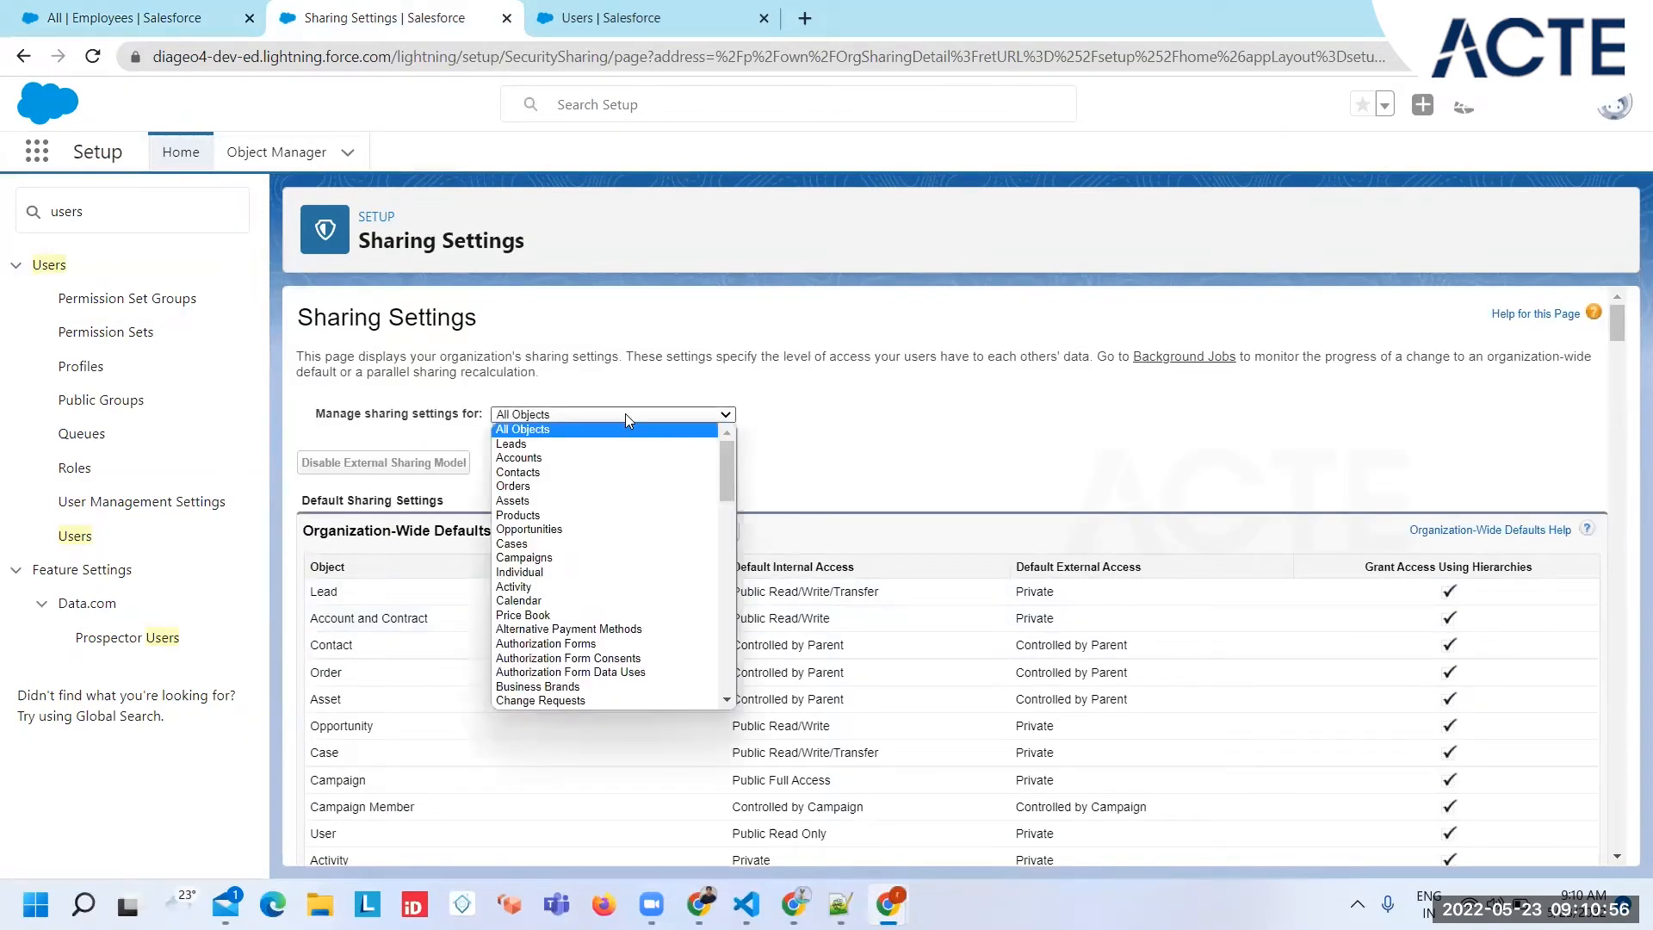
pyautogui.press('e')
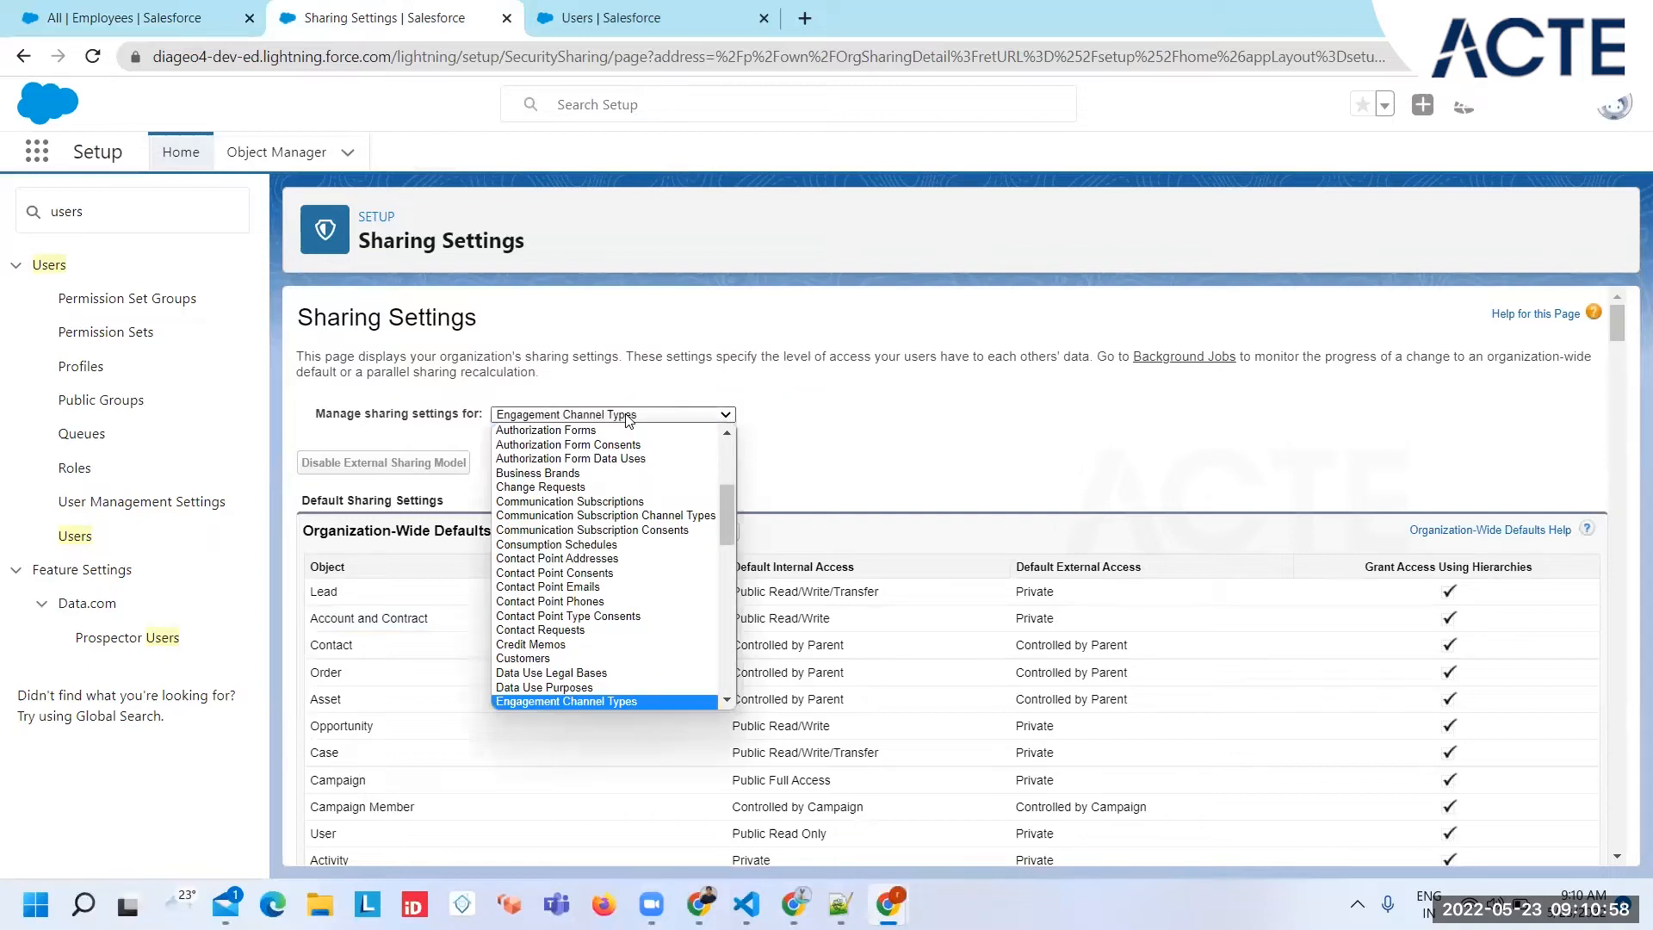
pyautogui.press('e')
pyautogui.press('Return')
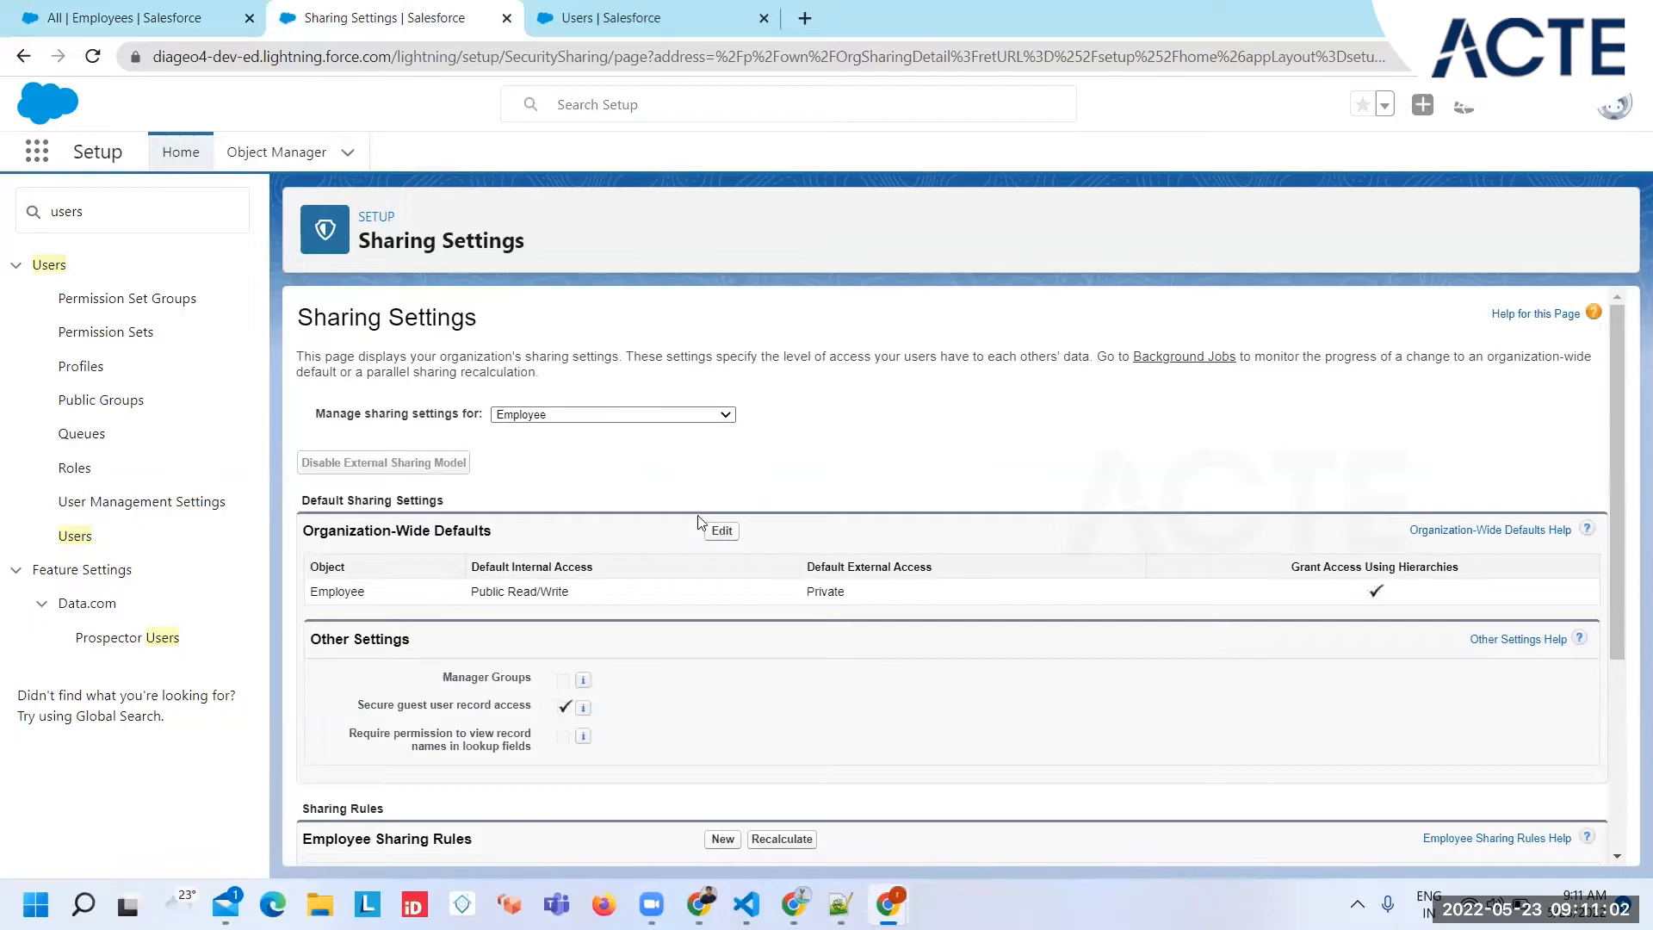
# Edit the organization-wide defaults, find Employee with "emplo", set its default internal access to Private and save.
pyautogui.click(720, 532)
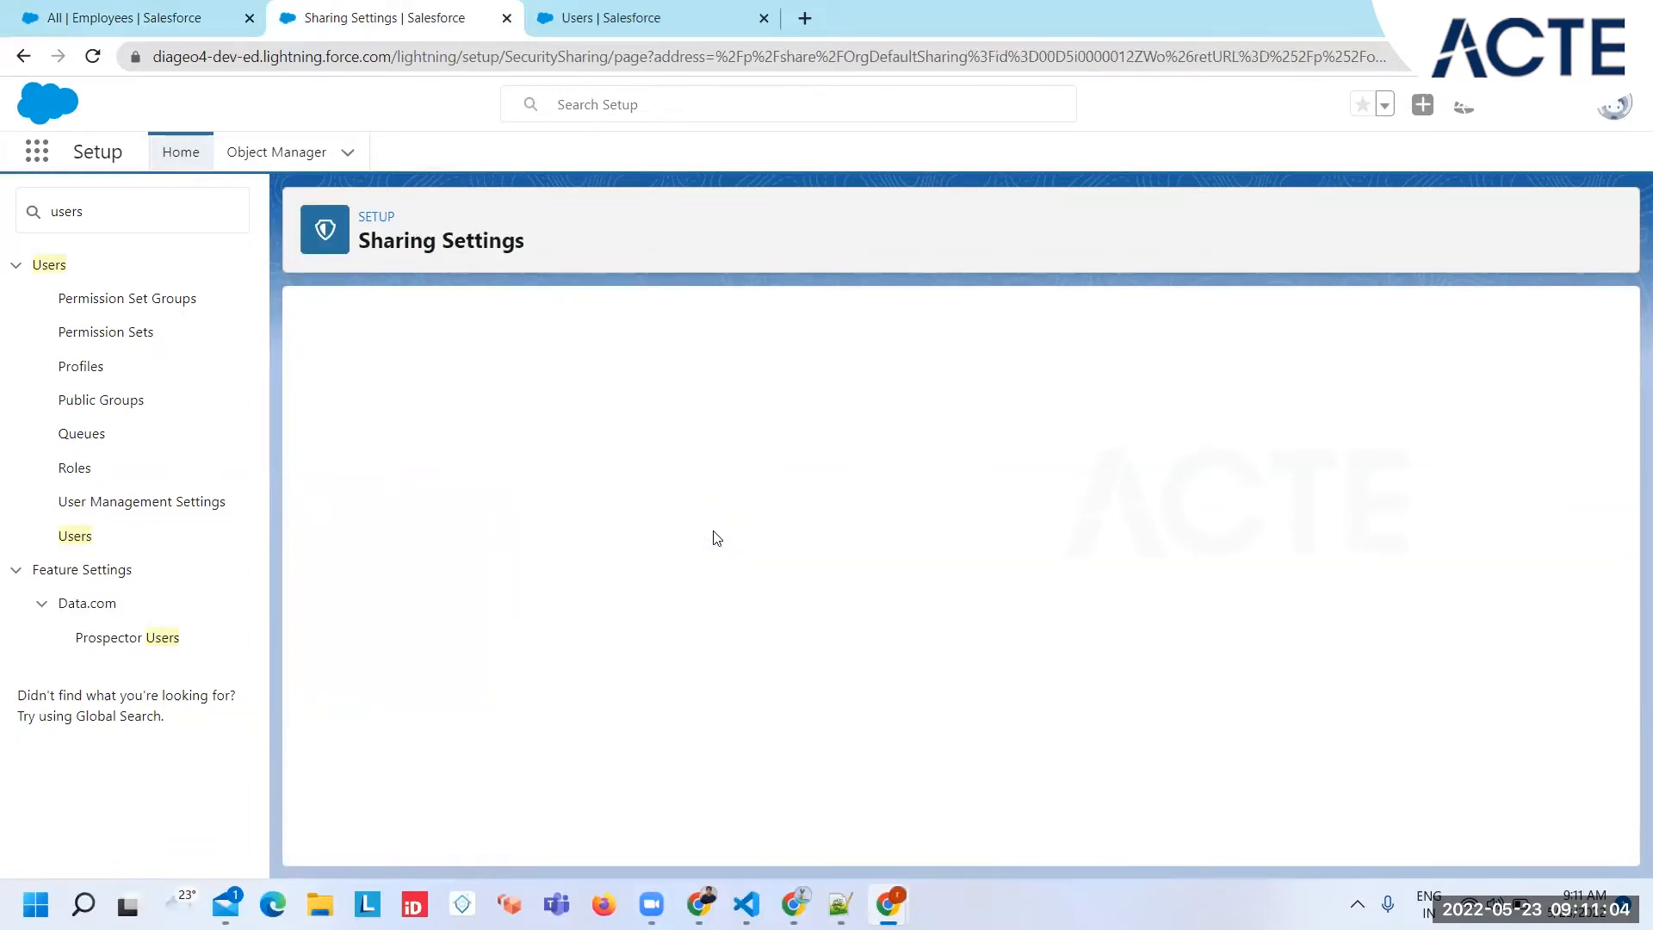
pyautogui.hotkey('ctrl', 'f')
pyautogui.write('emplo')
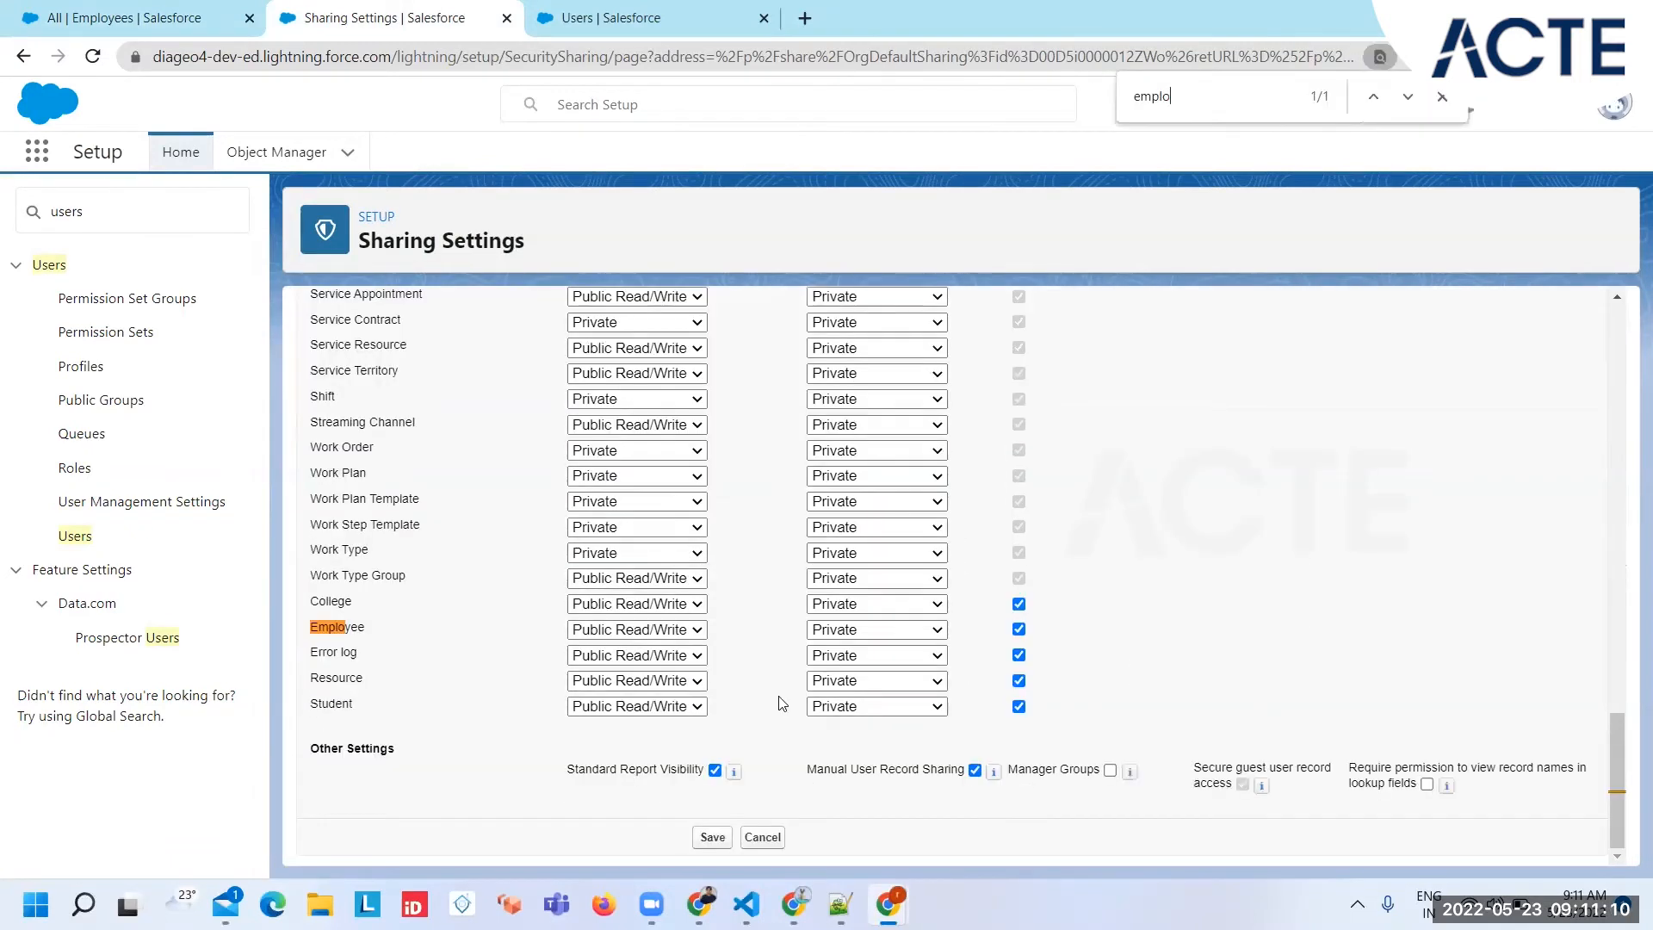
pyautogui.click(652, 631)
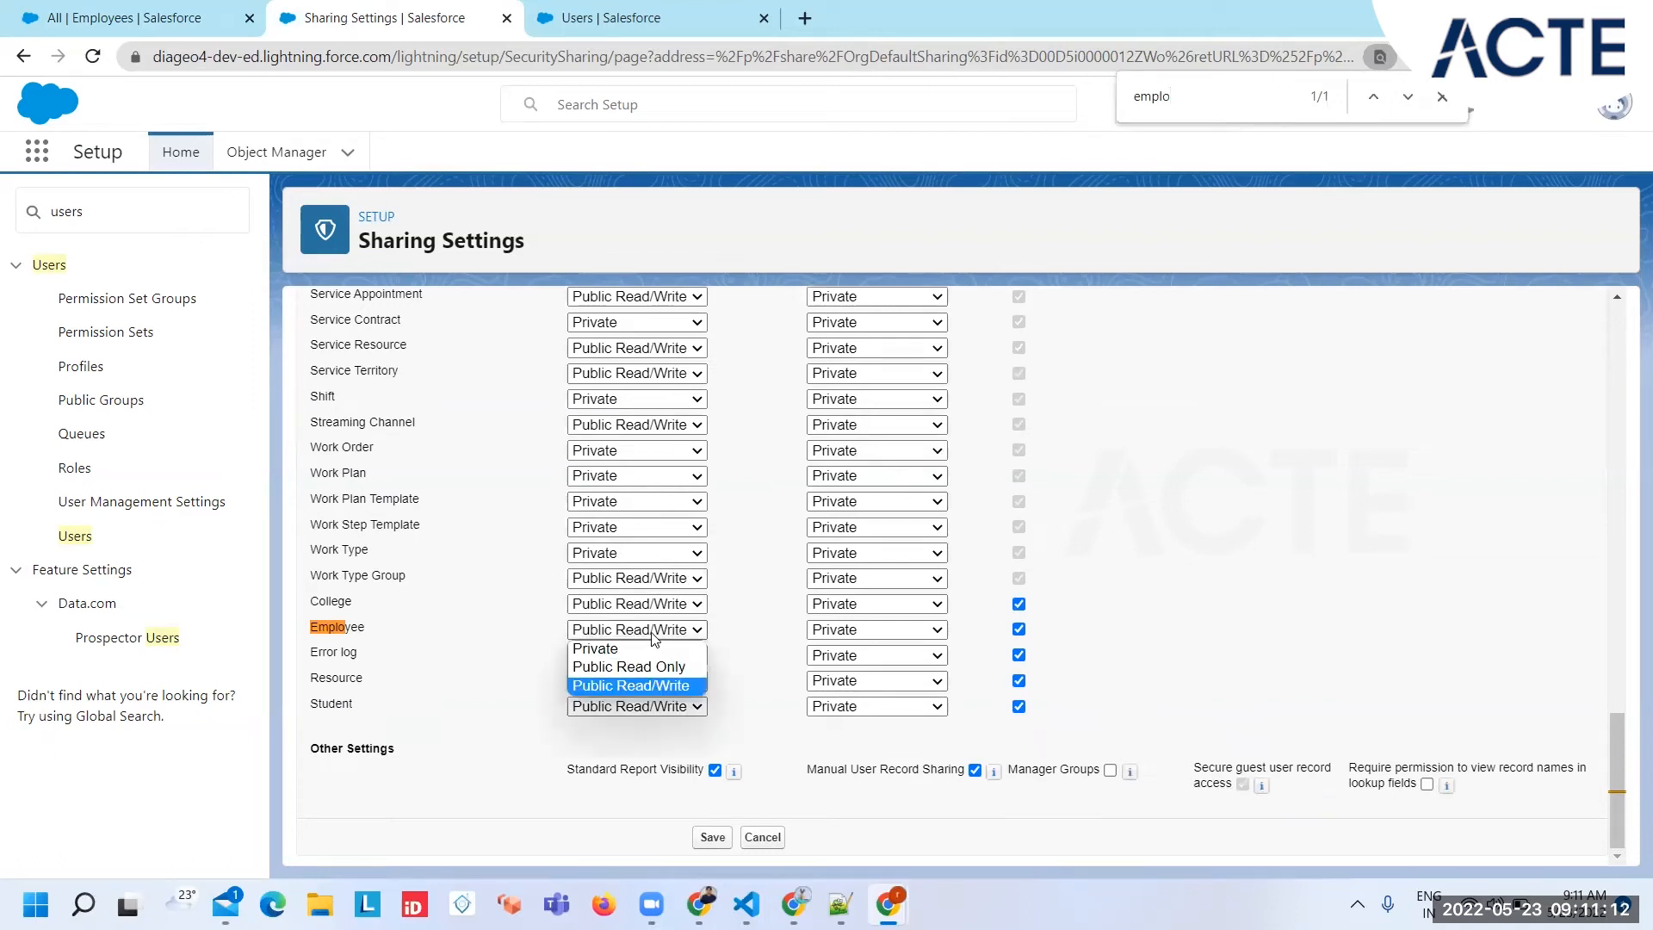
pyautogui.click(633, 652)
pyautogui.click(713, 837)
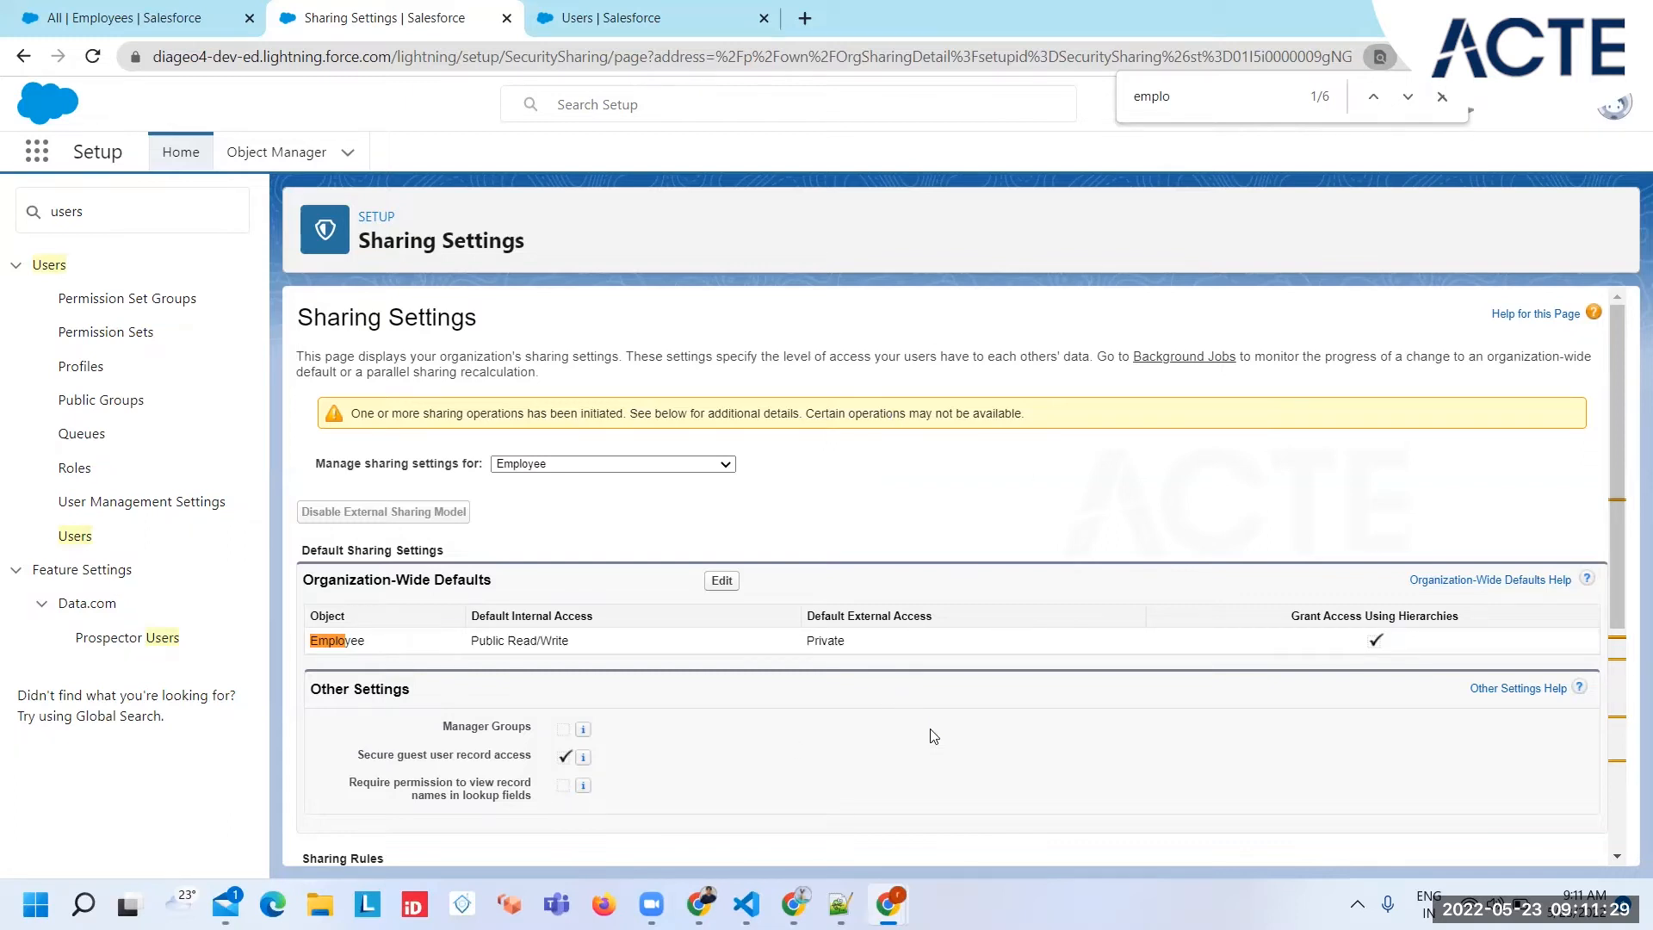
# In the other user's browser window, reopen the Employees list to check which records are visible.
pyautogui.moveTo(888, 904)
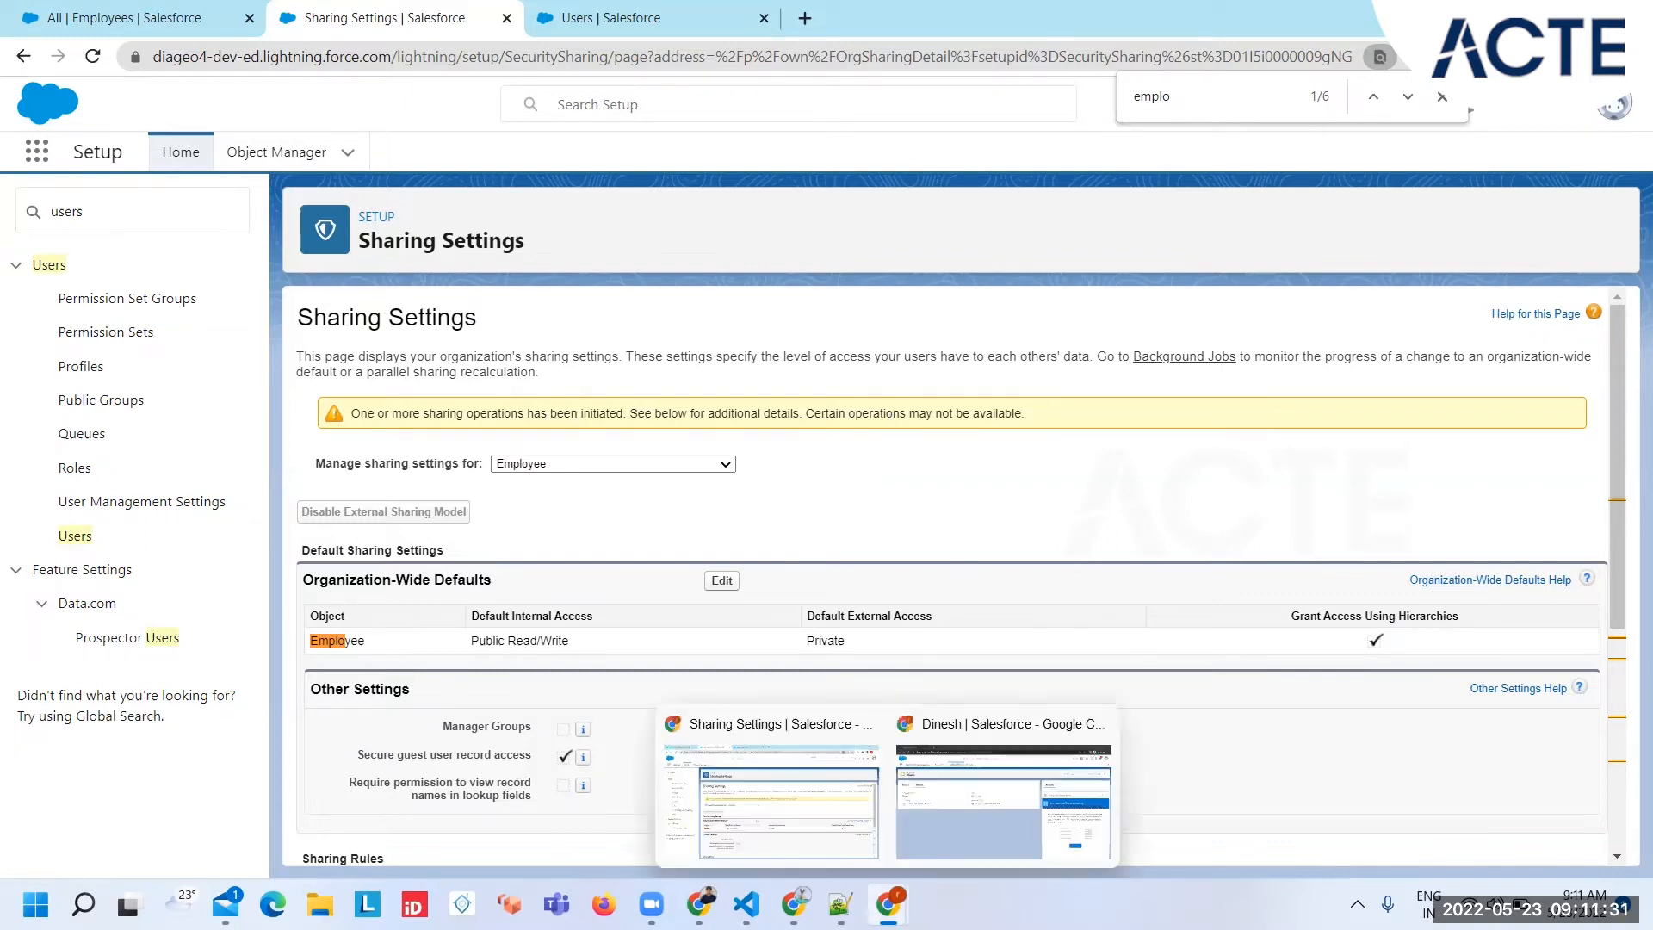
pyautogui.click(978, 835)
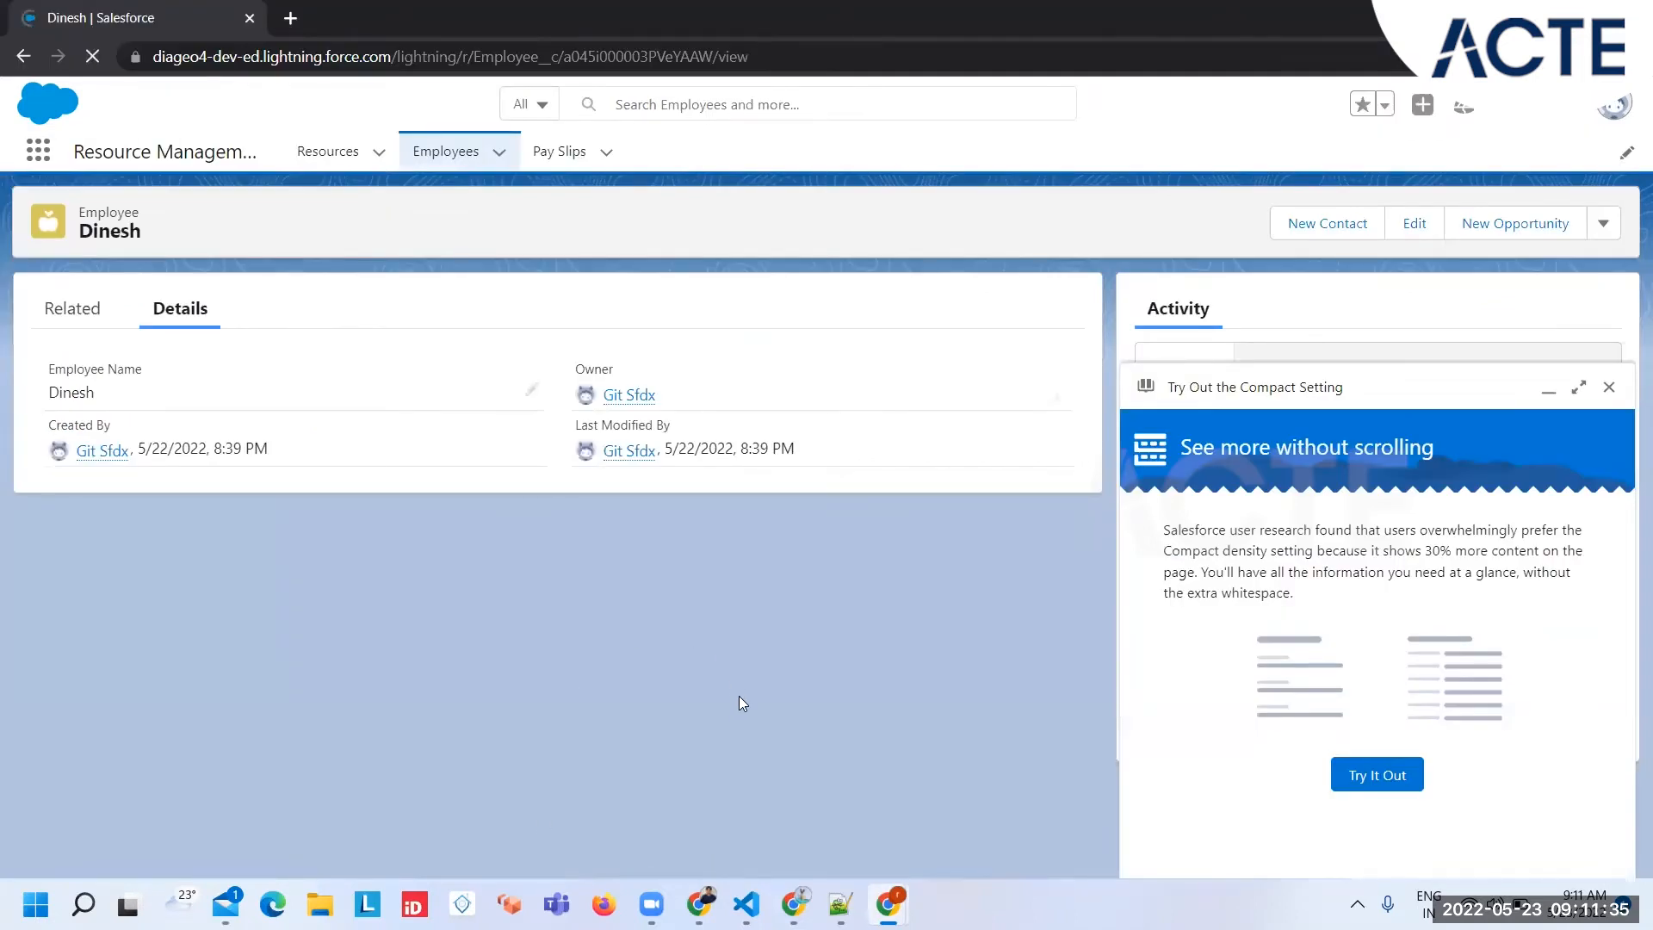
pyautogui.click(440, 160)
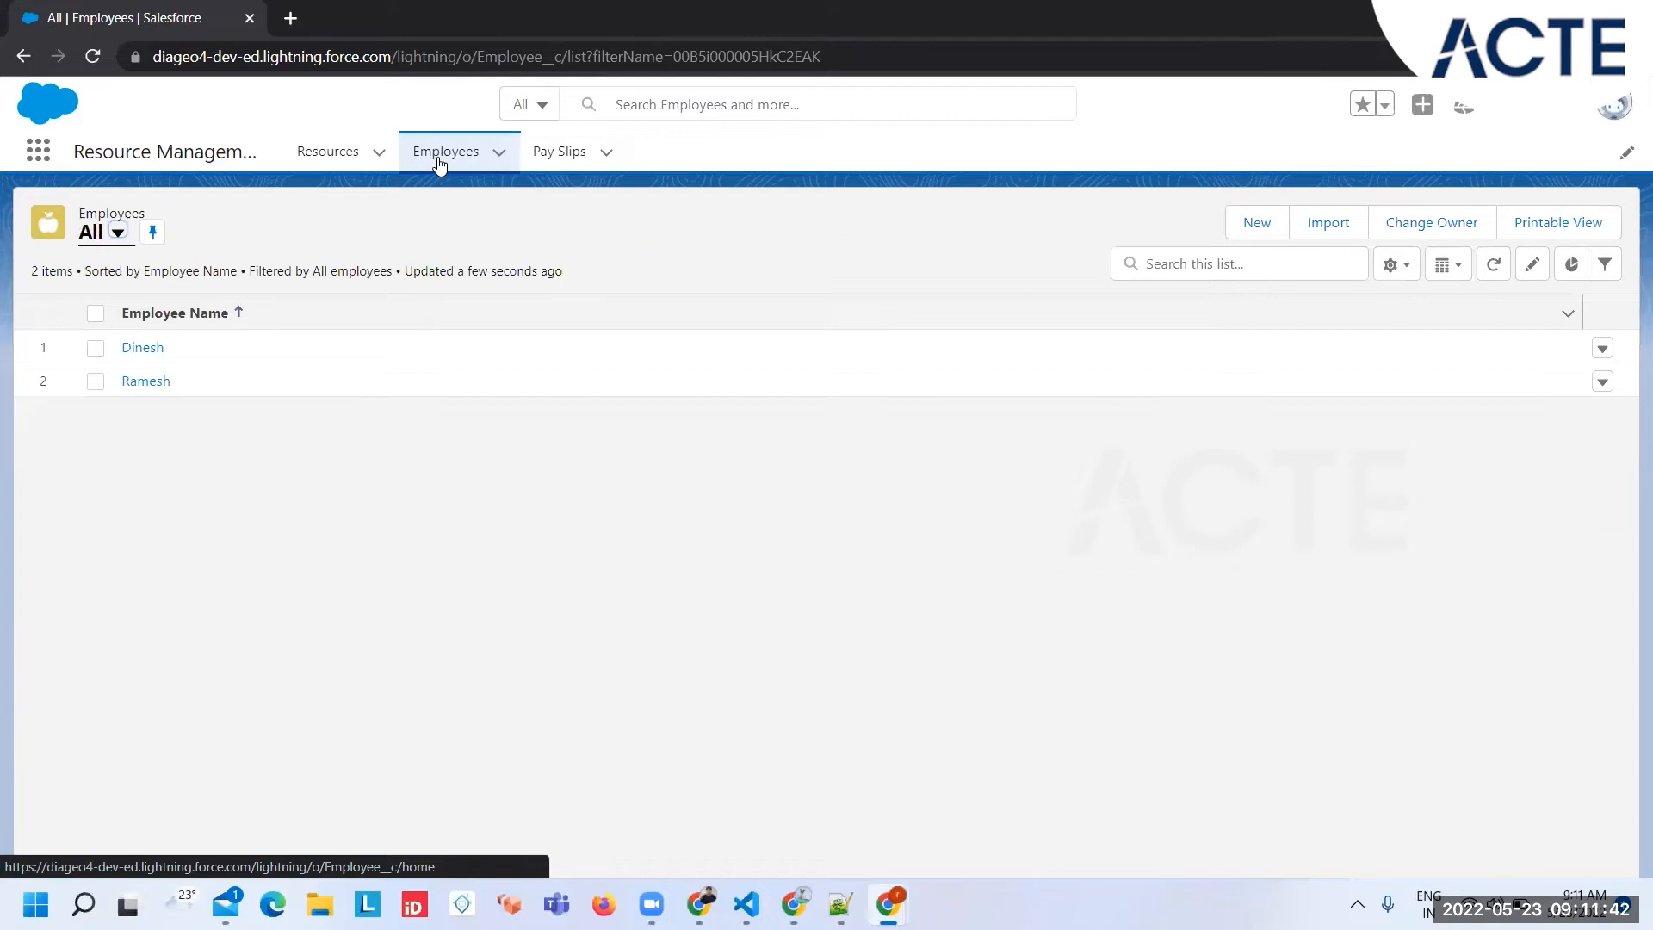
pyautogui.click(439, 160)
# Return to the browser window with Setup and find the Employees custom object permissions in the profile with "emplo".
pyautogui.moveTo(888, 904)
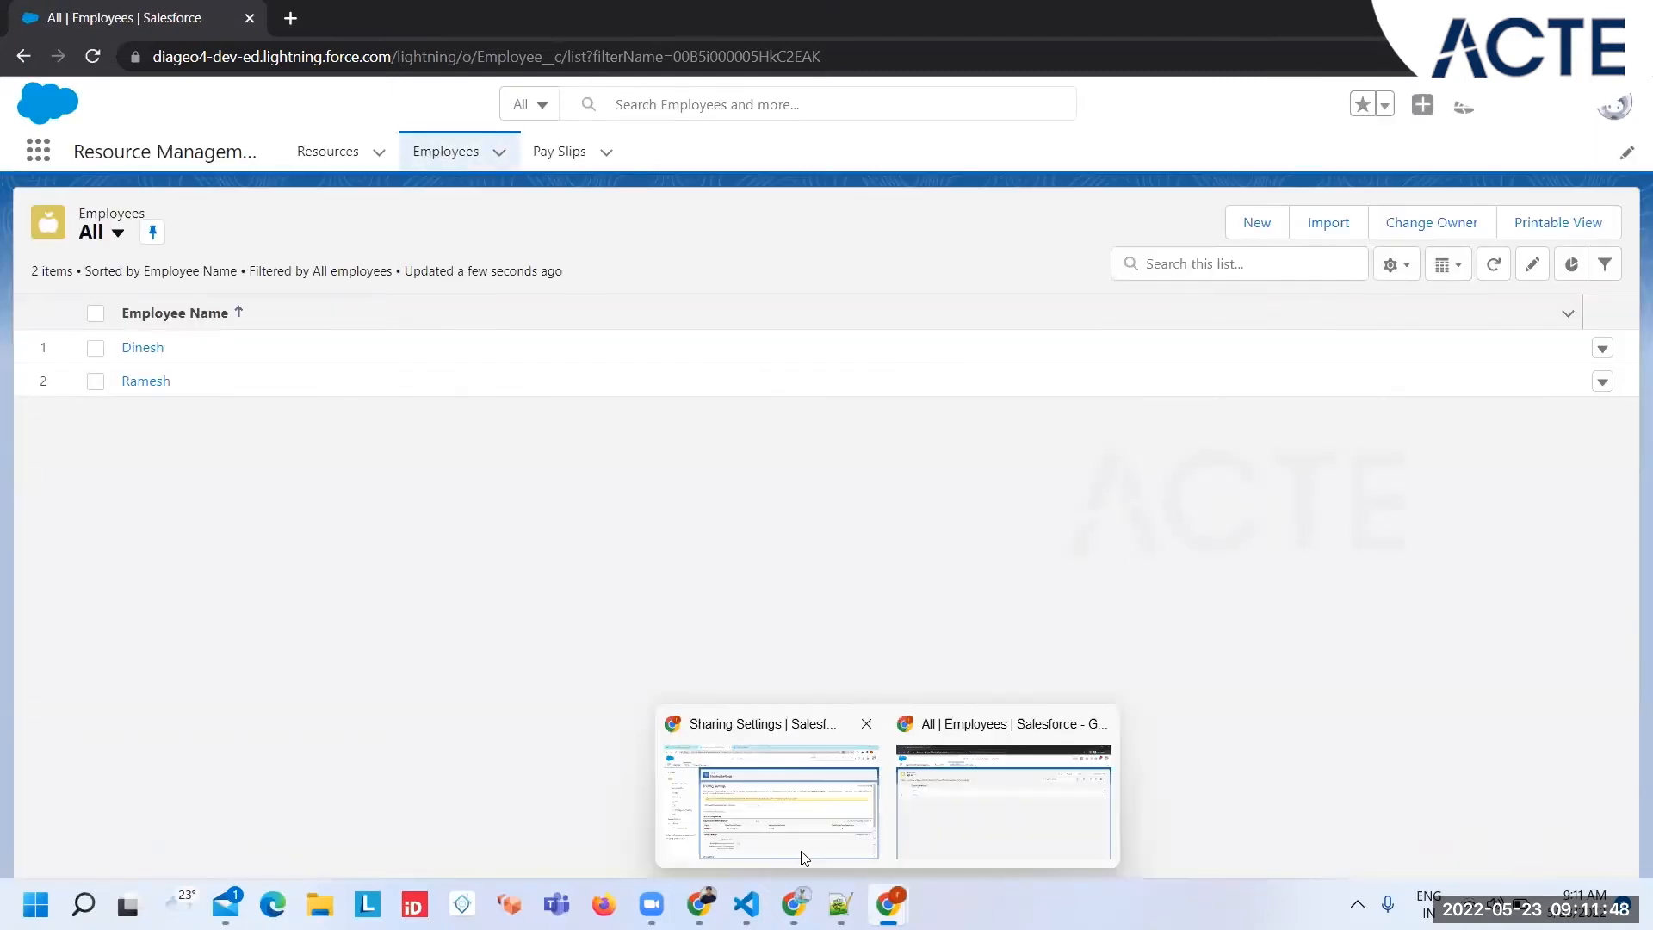
pyautogui.click(801, 857)
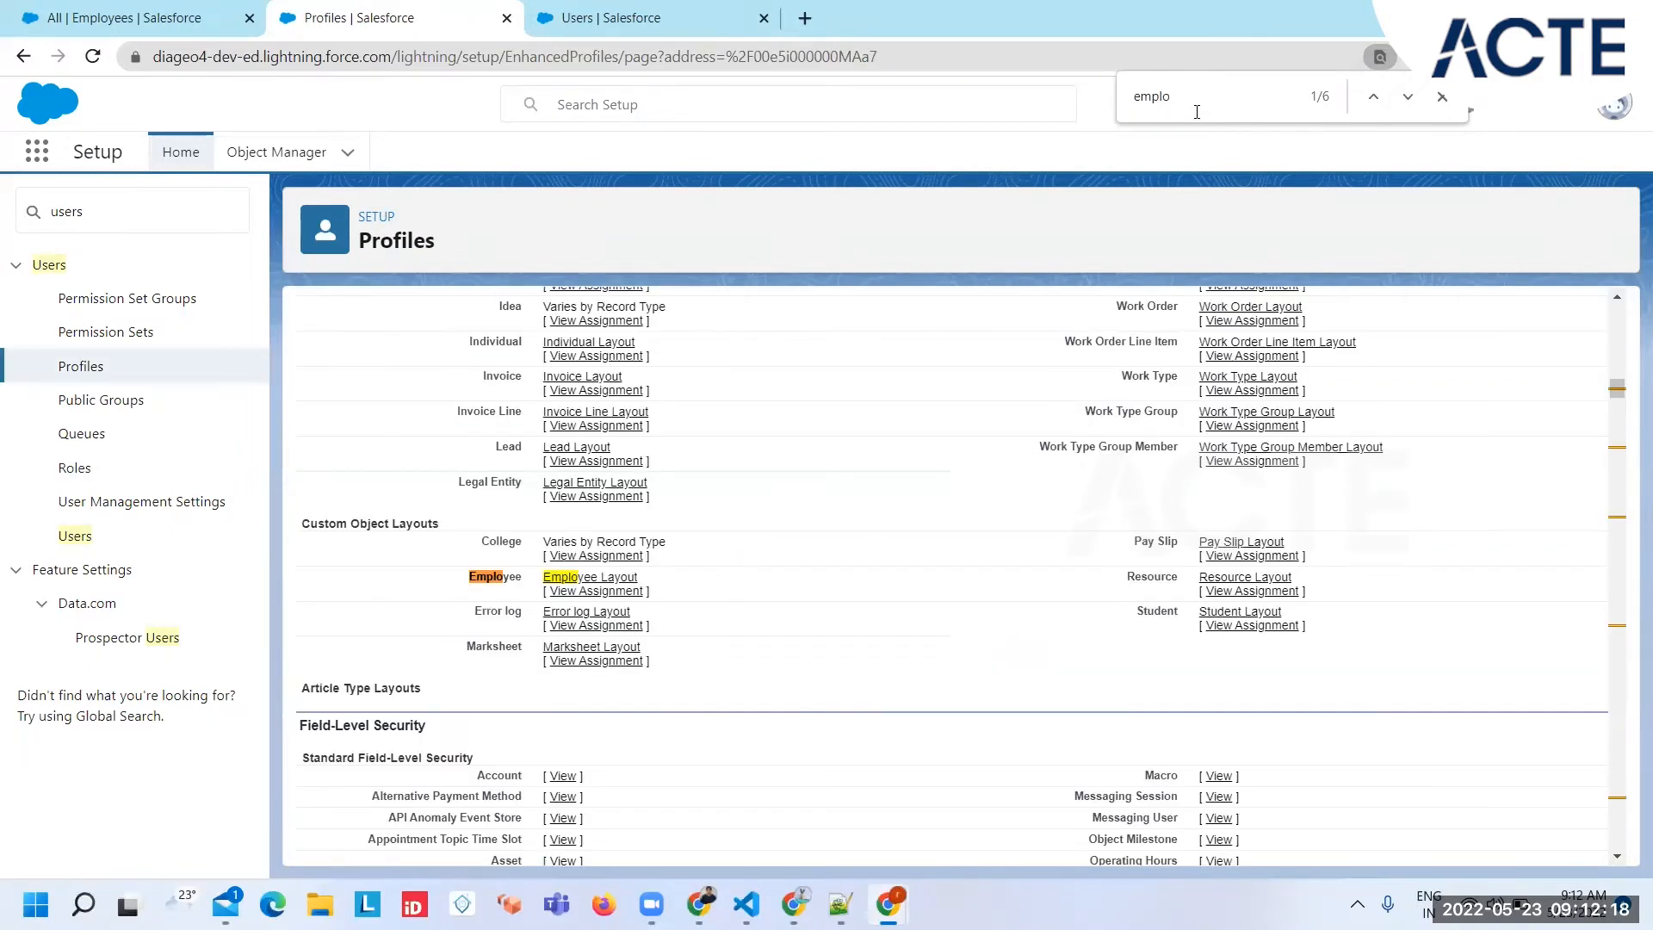
pyautogui.press('Return')
pyautogui.press('Return')
pyautogui.press('Return')
pyautogui.press('Return')
pyautogui.press('Return')
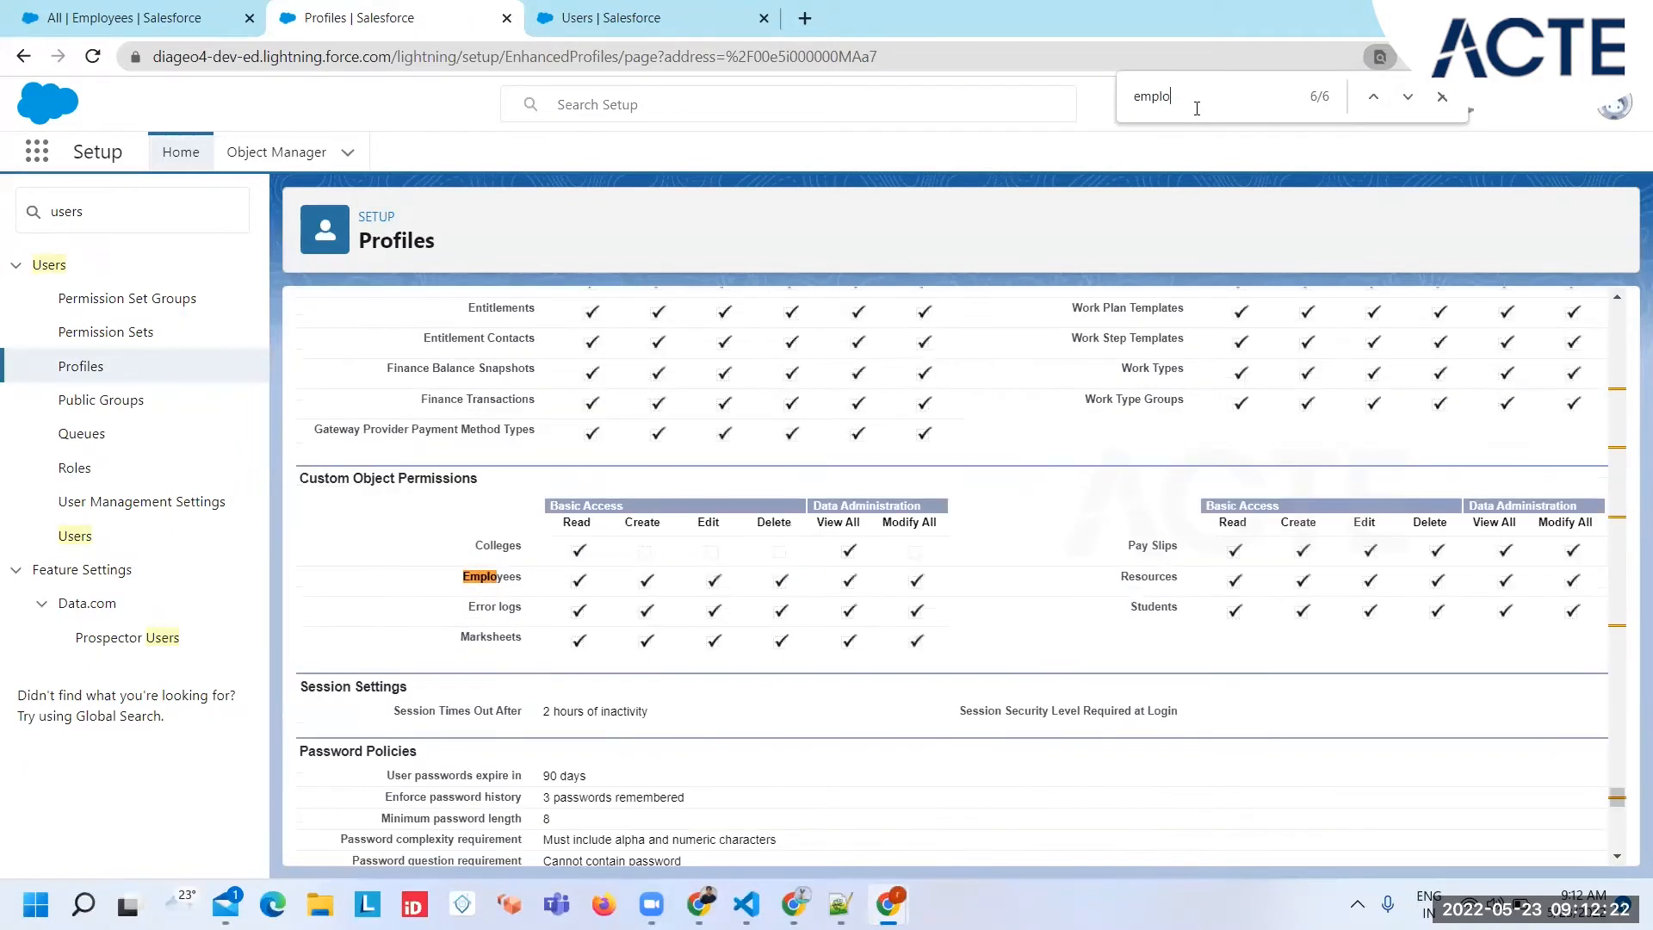
# Edit the profile to remove View All and Modify All for Employees, and save it.
pyautogui.scroll(-12, 1052, 509)
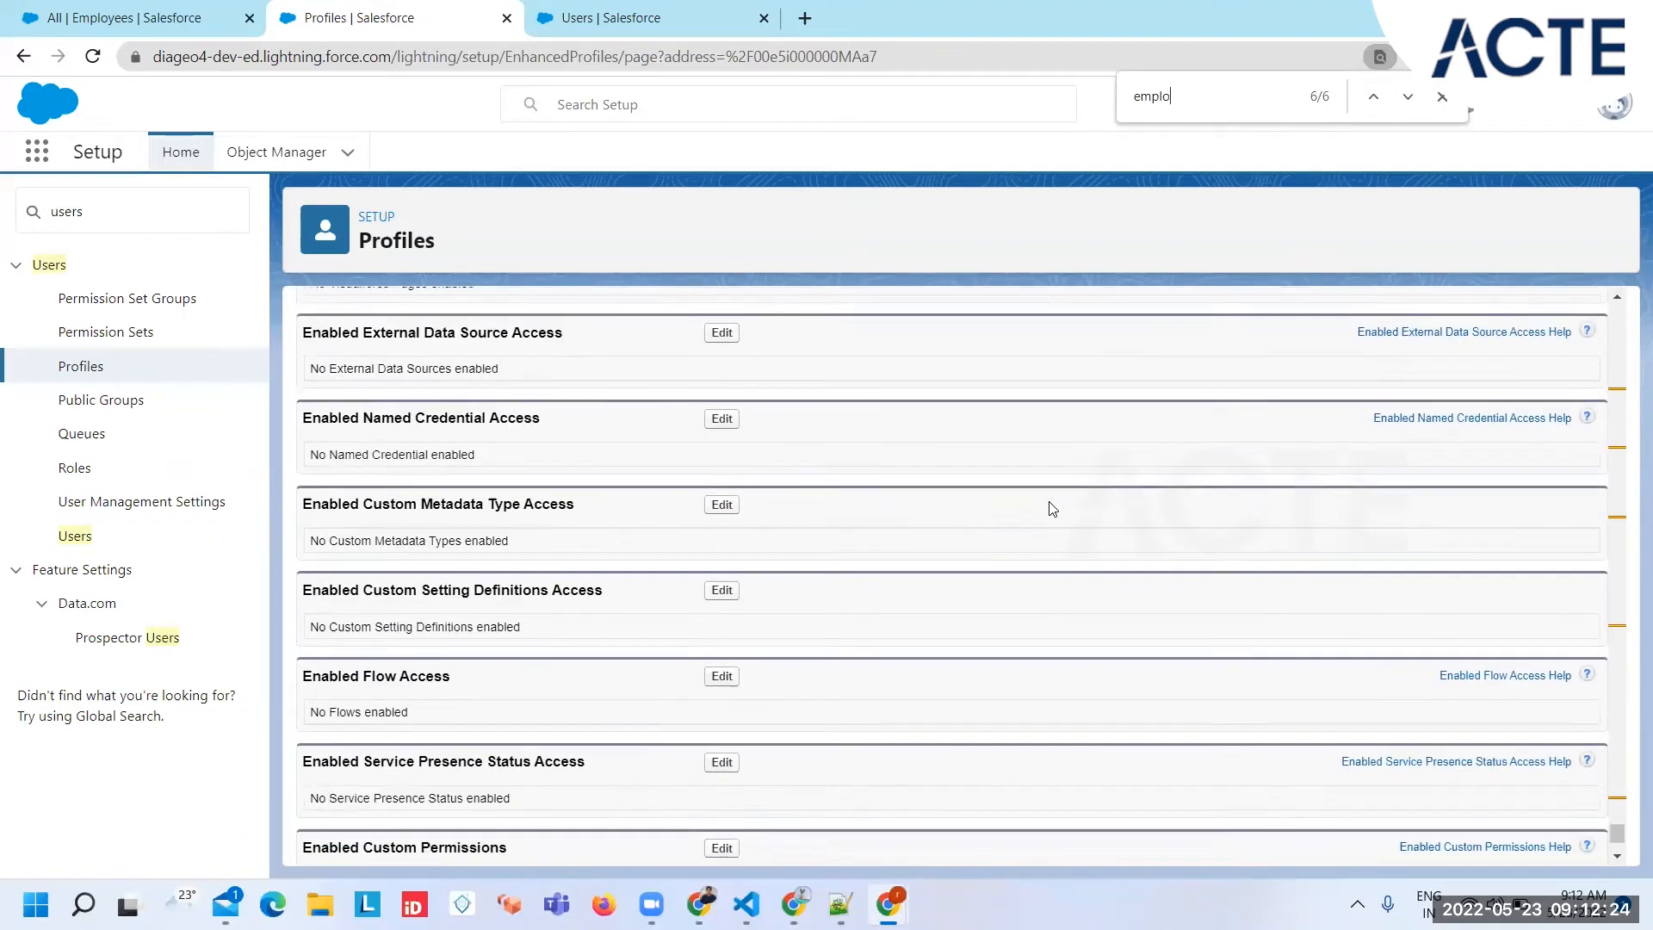
pyautogui.scroll(16, 886, 701)
pyautogui.scroll(10, 891, 705)
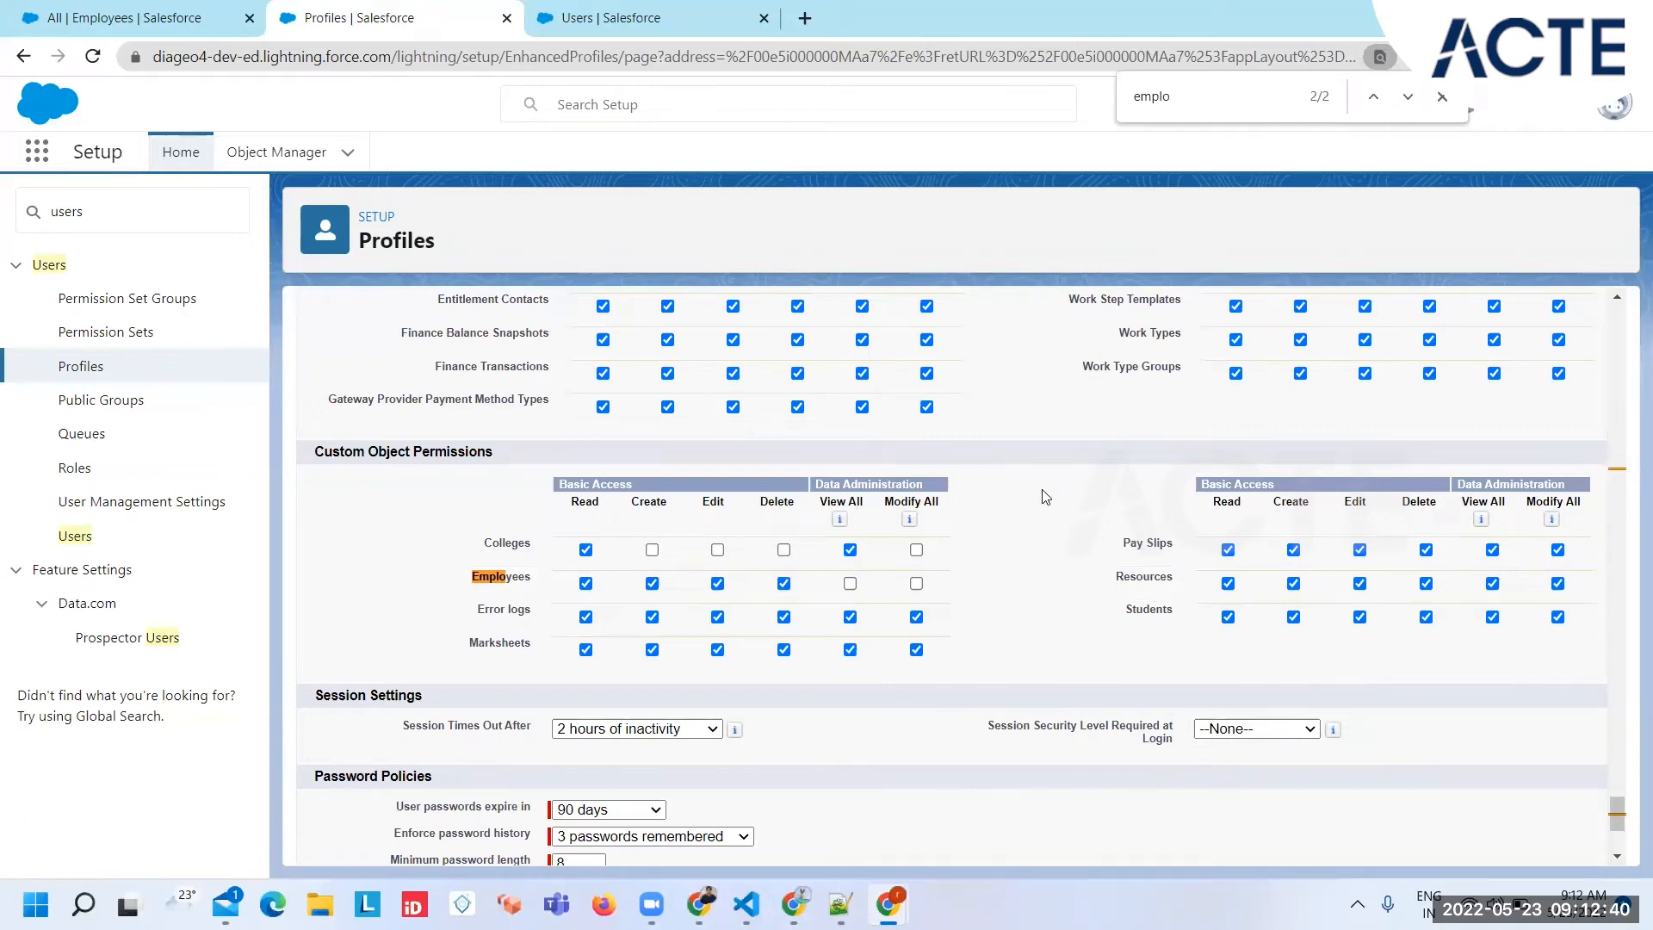
pyautogui.scroll(-3, 1045, 497)
pyautogui.click(713, 837)
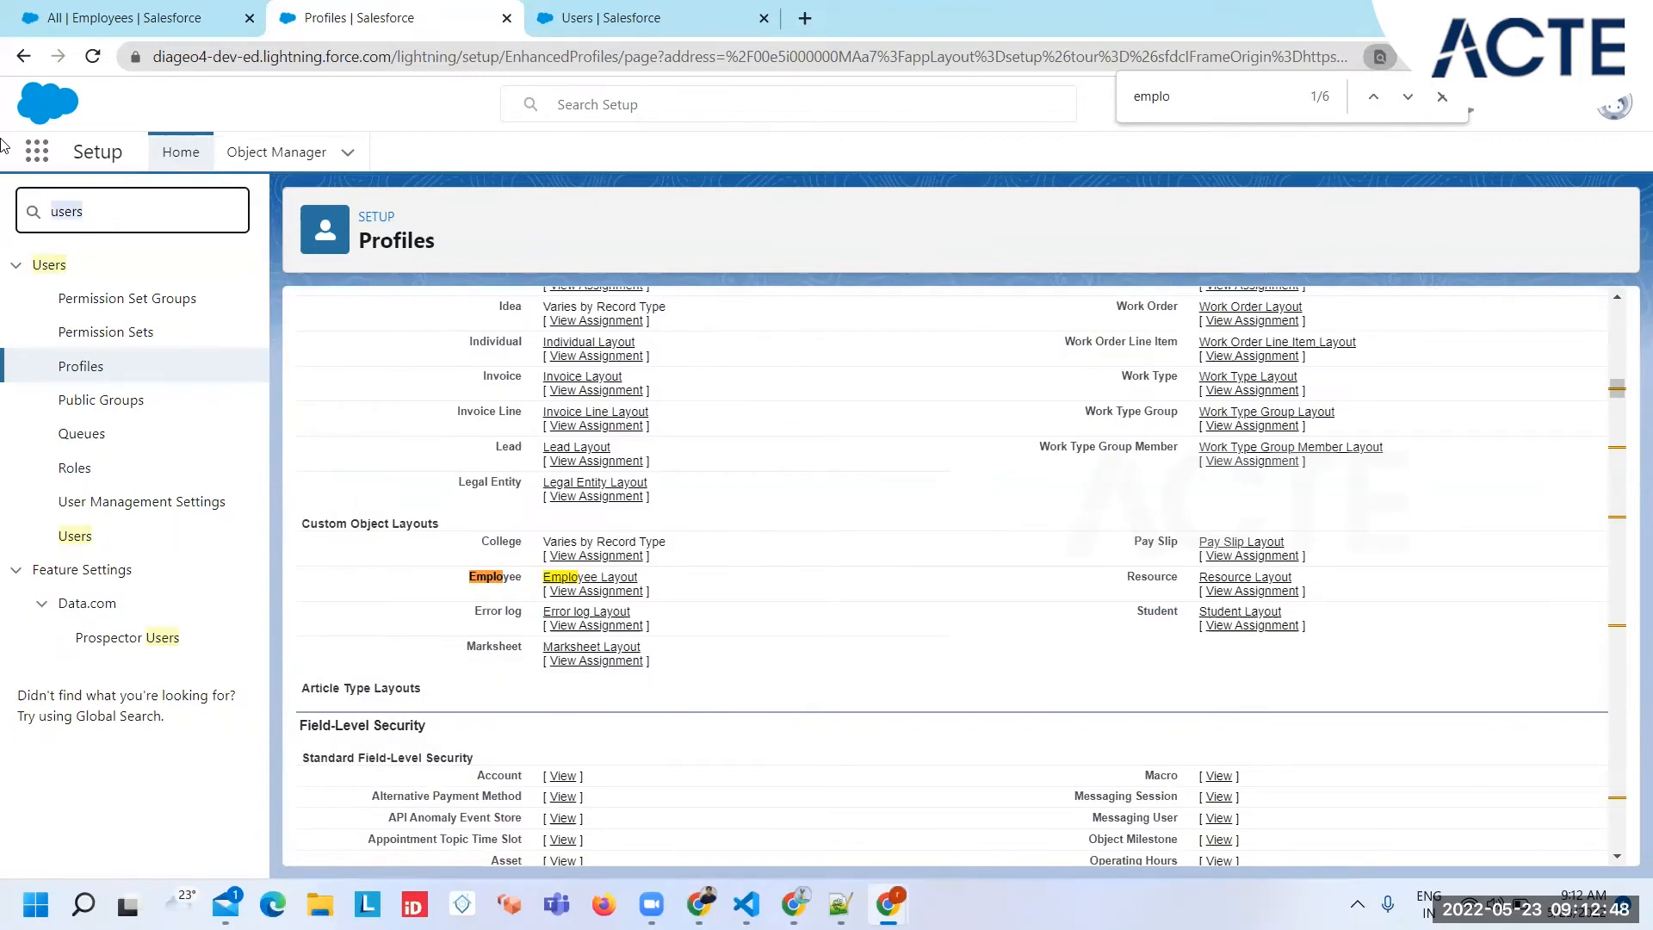
# Open Sharing Settings by searching Setup for "shar", and review the Employee organization-wide default and the sharing rules.
pyautogui.write('shar')
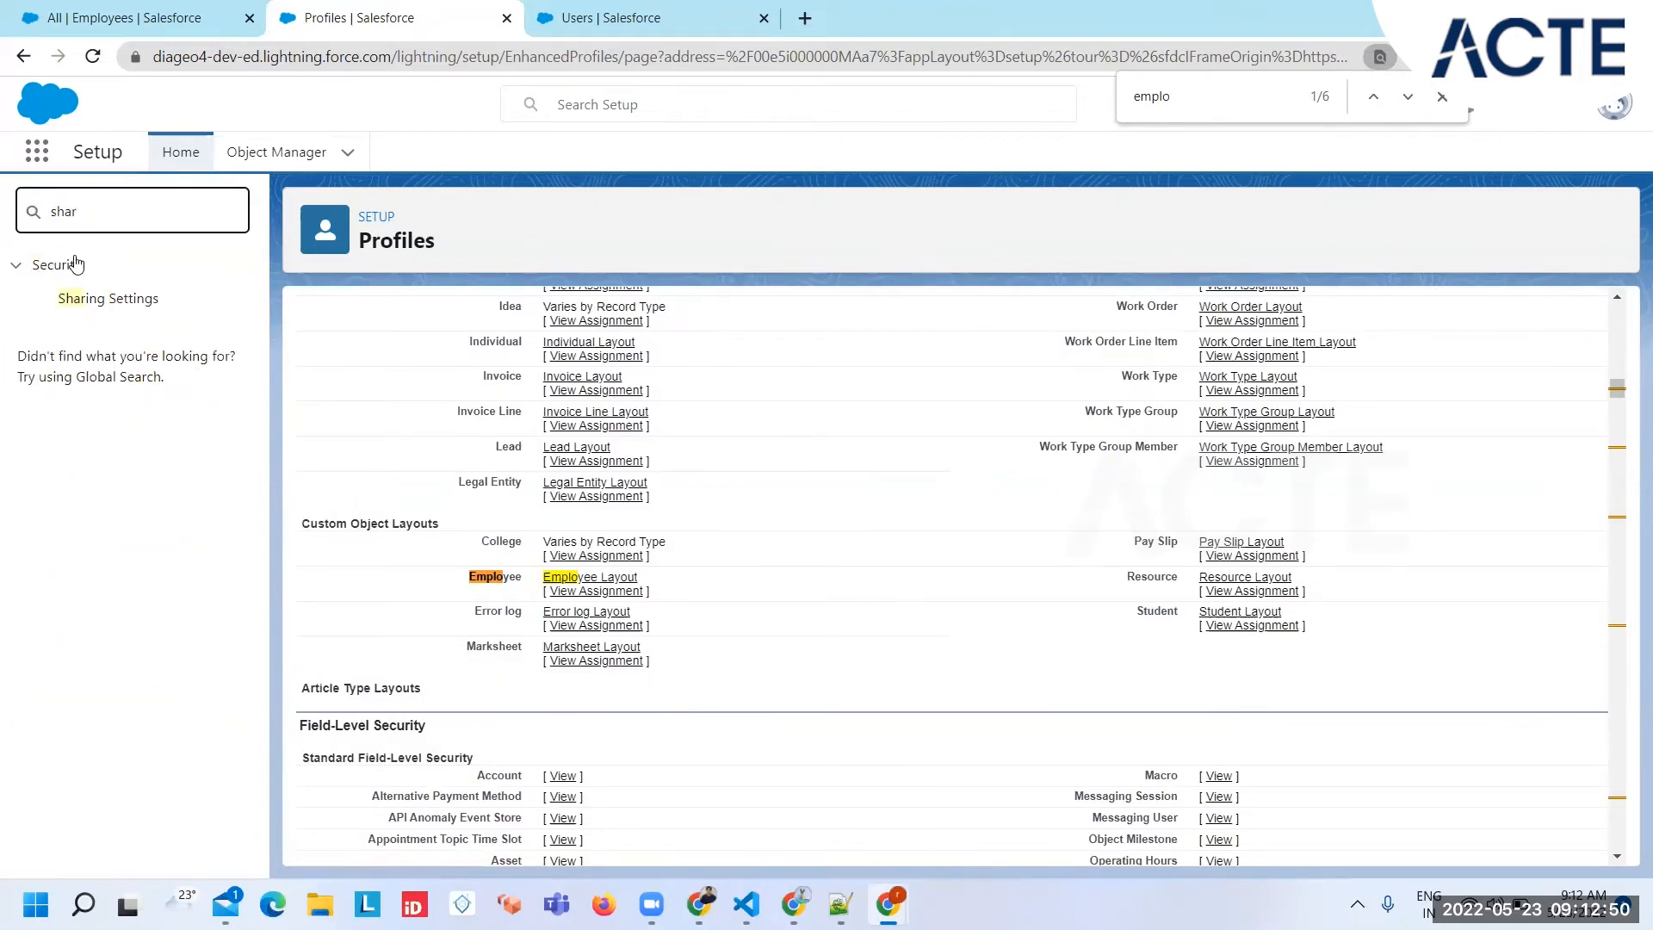
pyautogui.click(104, 298)
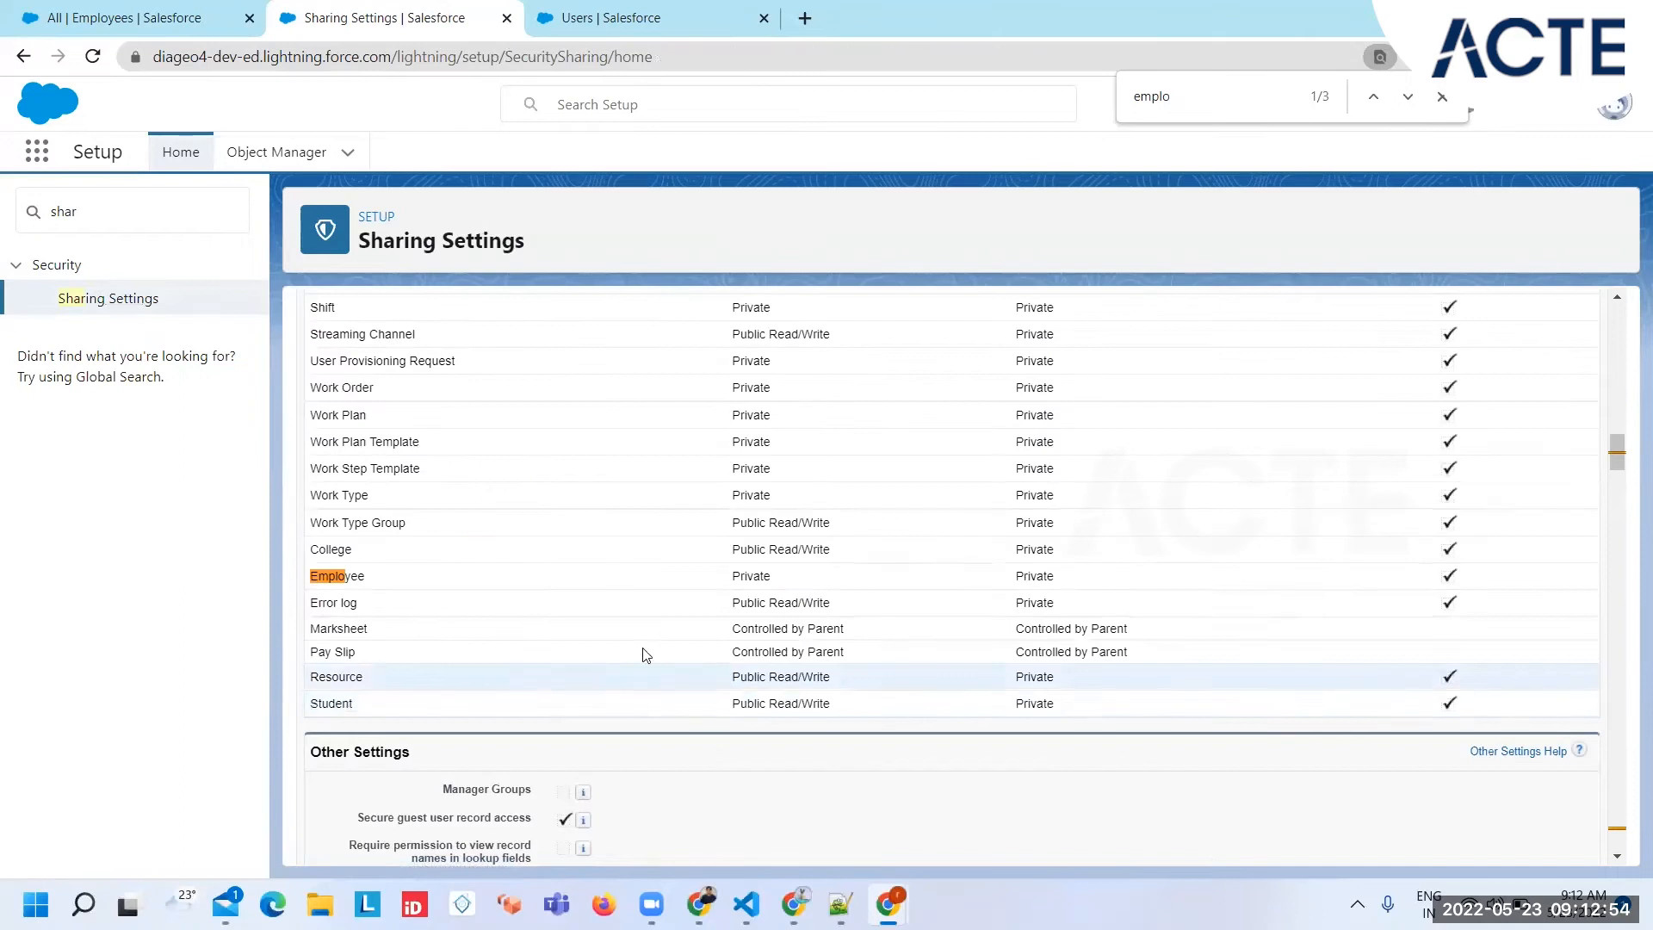
pyautogui.scroll(-20, 645, 688)
pyautogui.scroll(16, 646, 715)
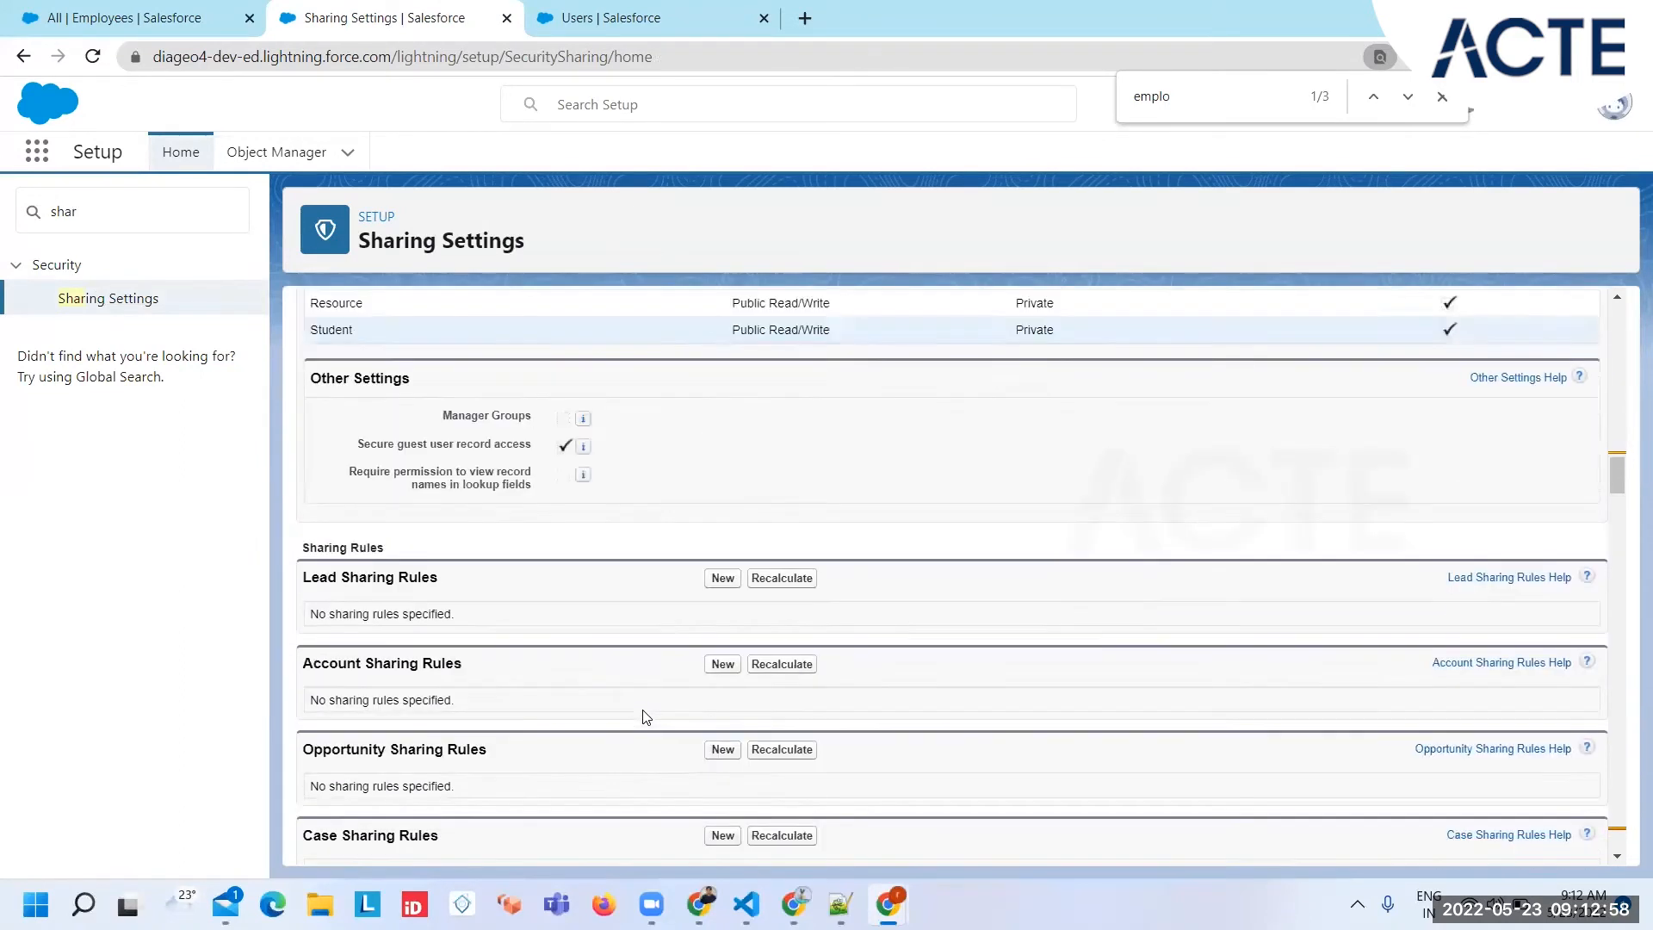
pyautogui.scroll(10, 646, 714)
pyautogui.scroll(-20, 646, 715)
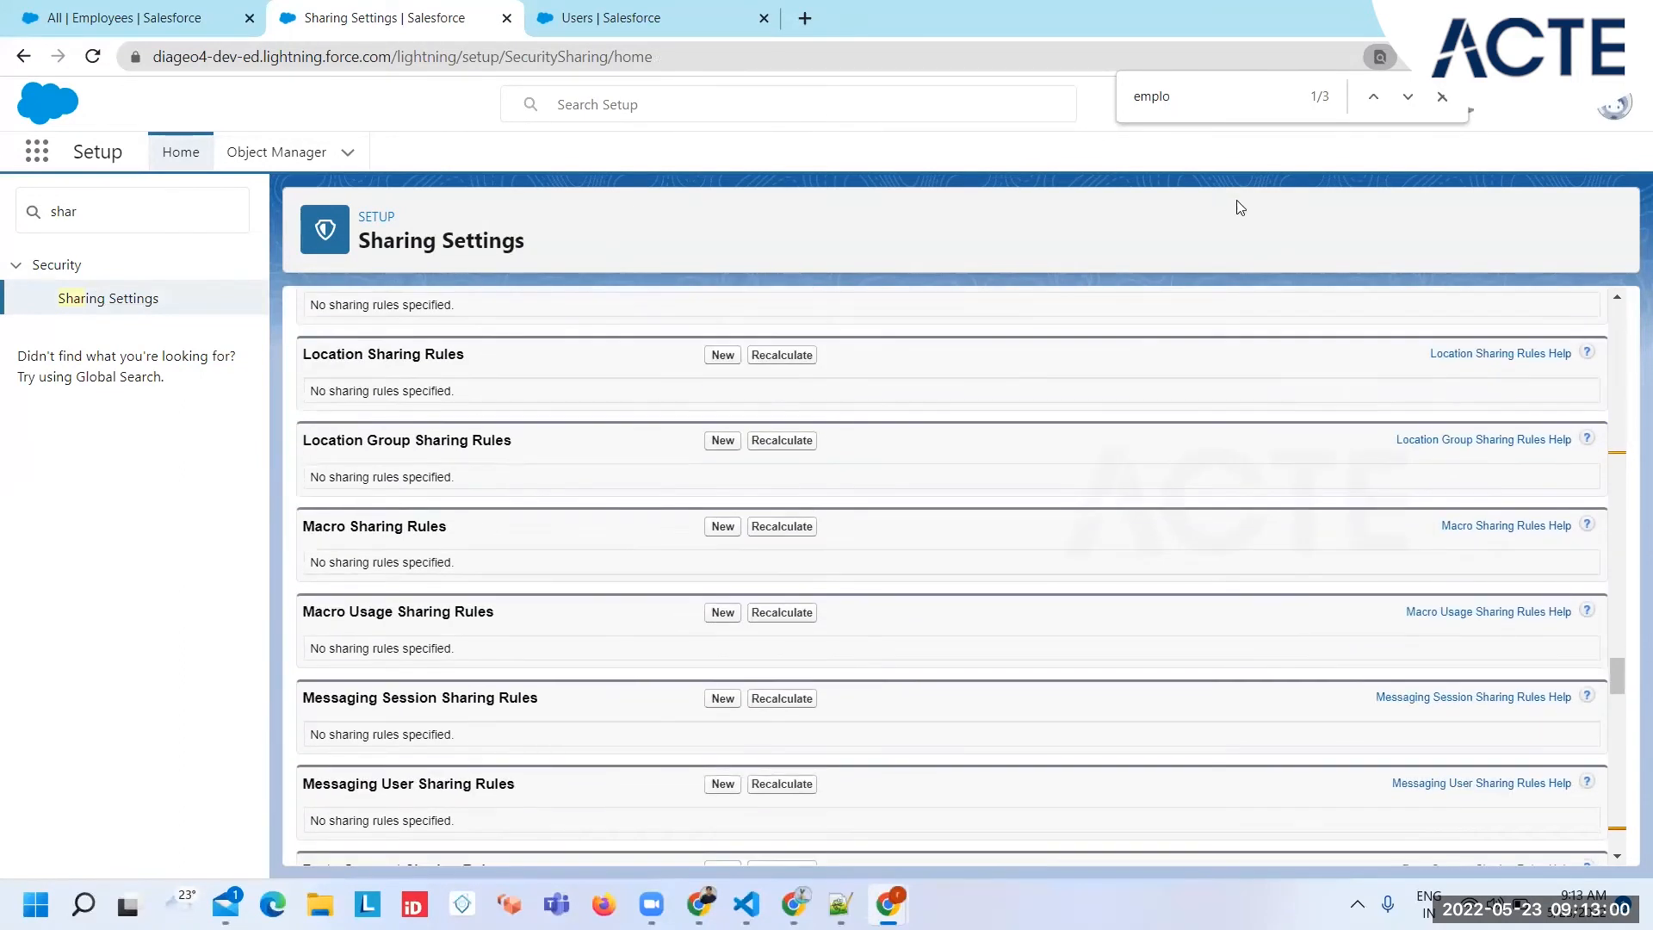
# Find the Employee sharing rules in Sharing Settings, and reload the Employees list in the other user's browser window to recheck record visibility.
pyautogui.press('Return')
pyautogui.press('Return')
pyautogui.moveTo(888, 904)
pyautogui.click(959, 808)
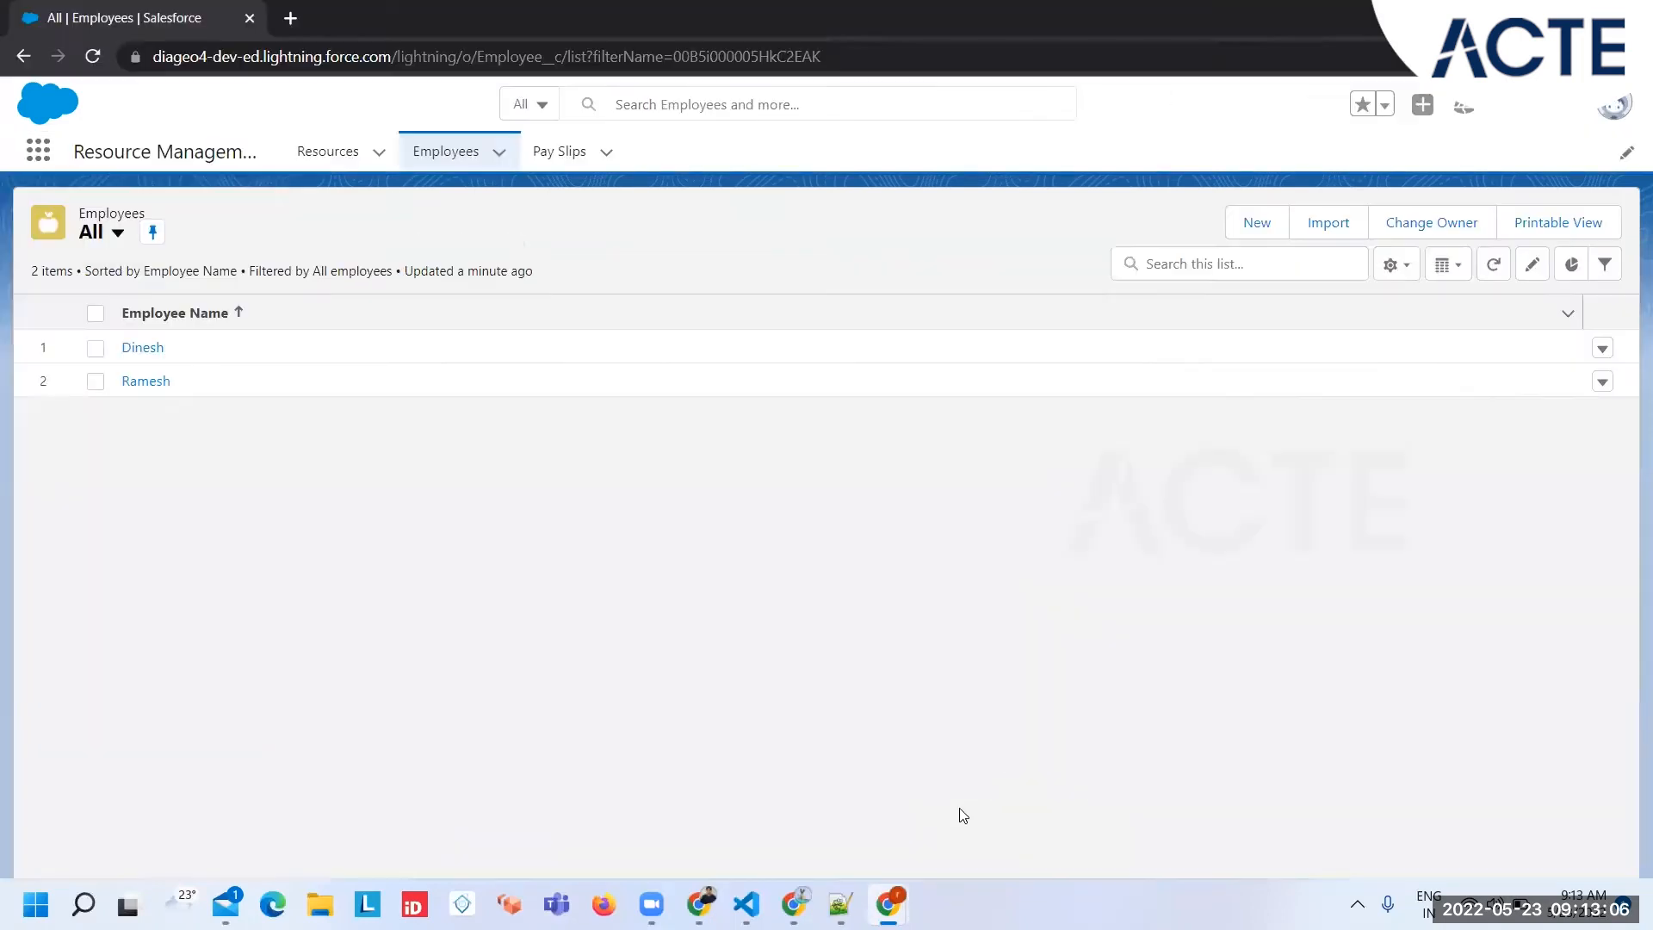
pyautogui.press('F5')
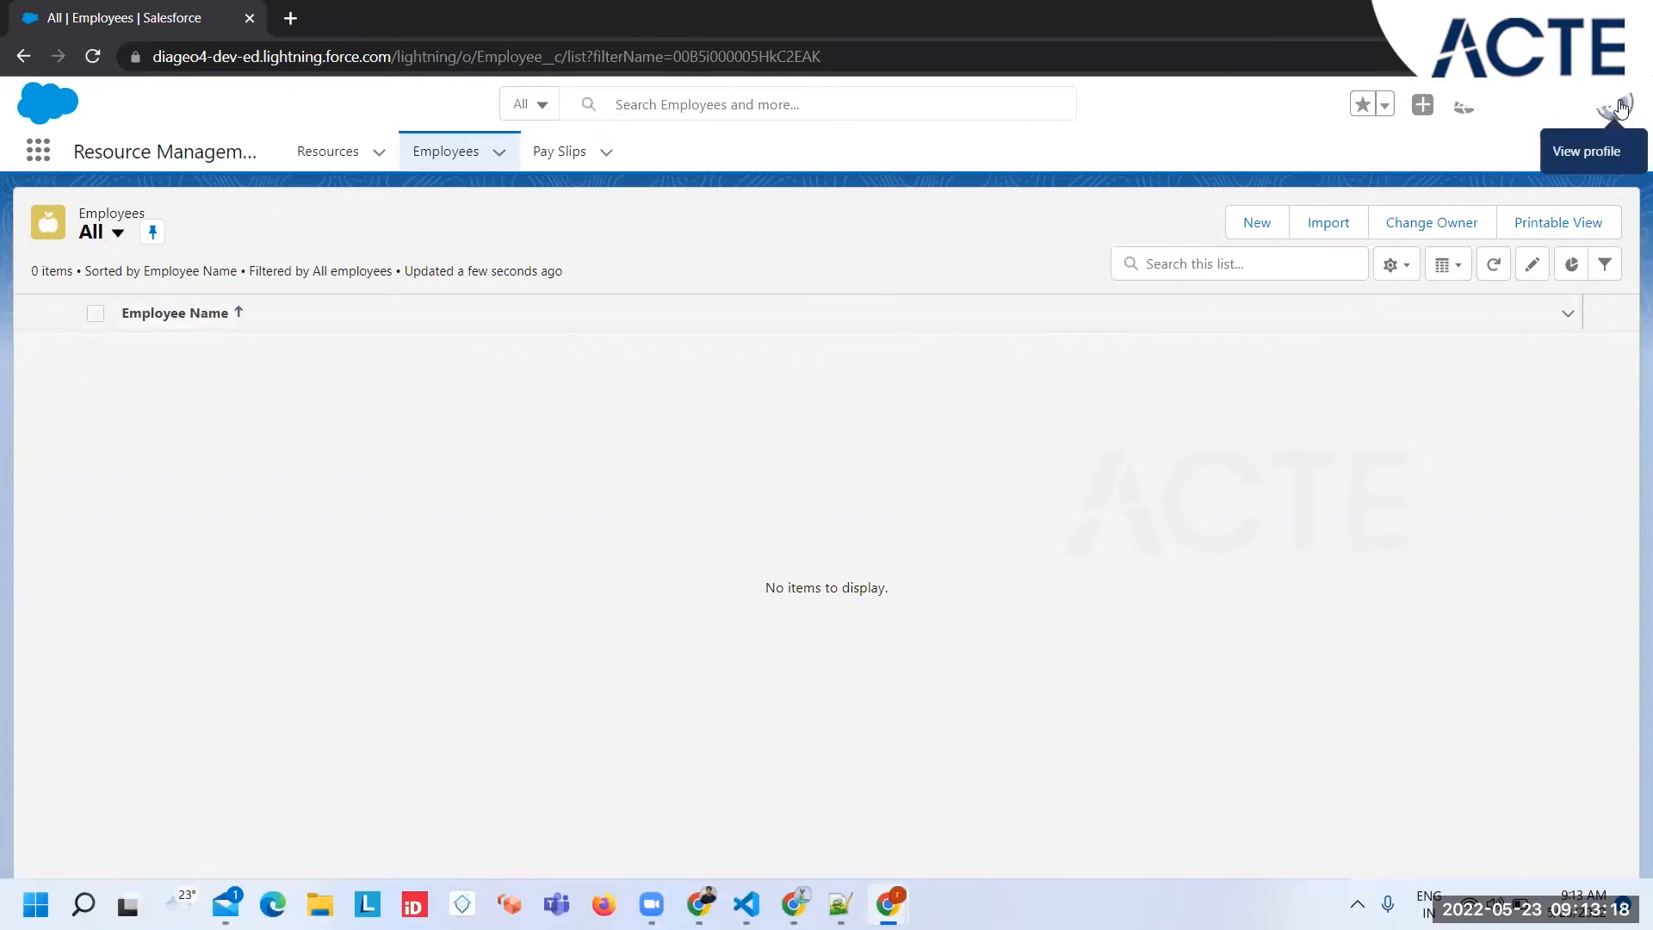
# Return to the administrator's browser window, open its Employees list and check which account is logged in.
pyautogui.moveTo(888, 904)
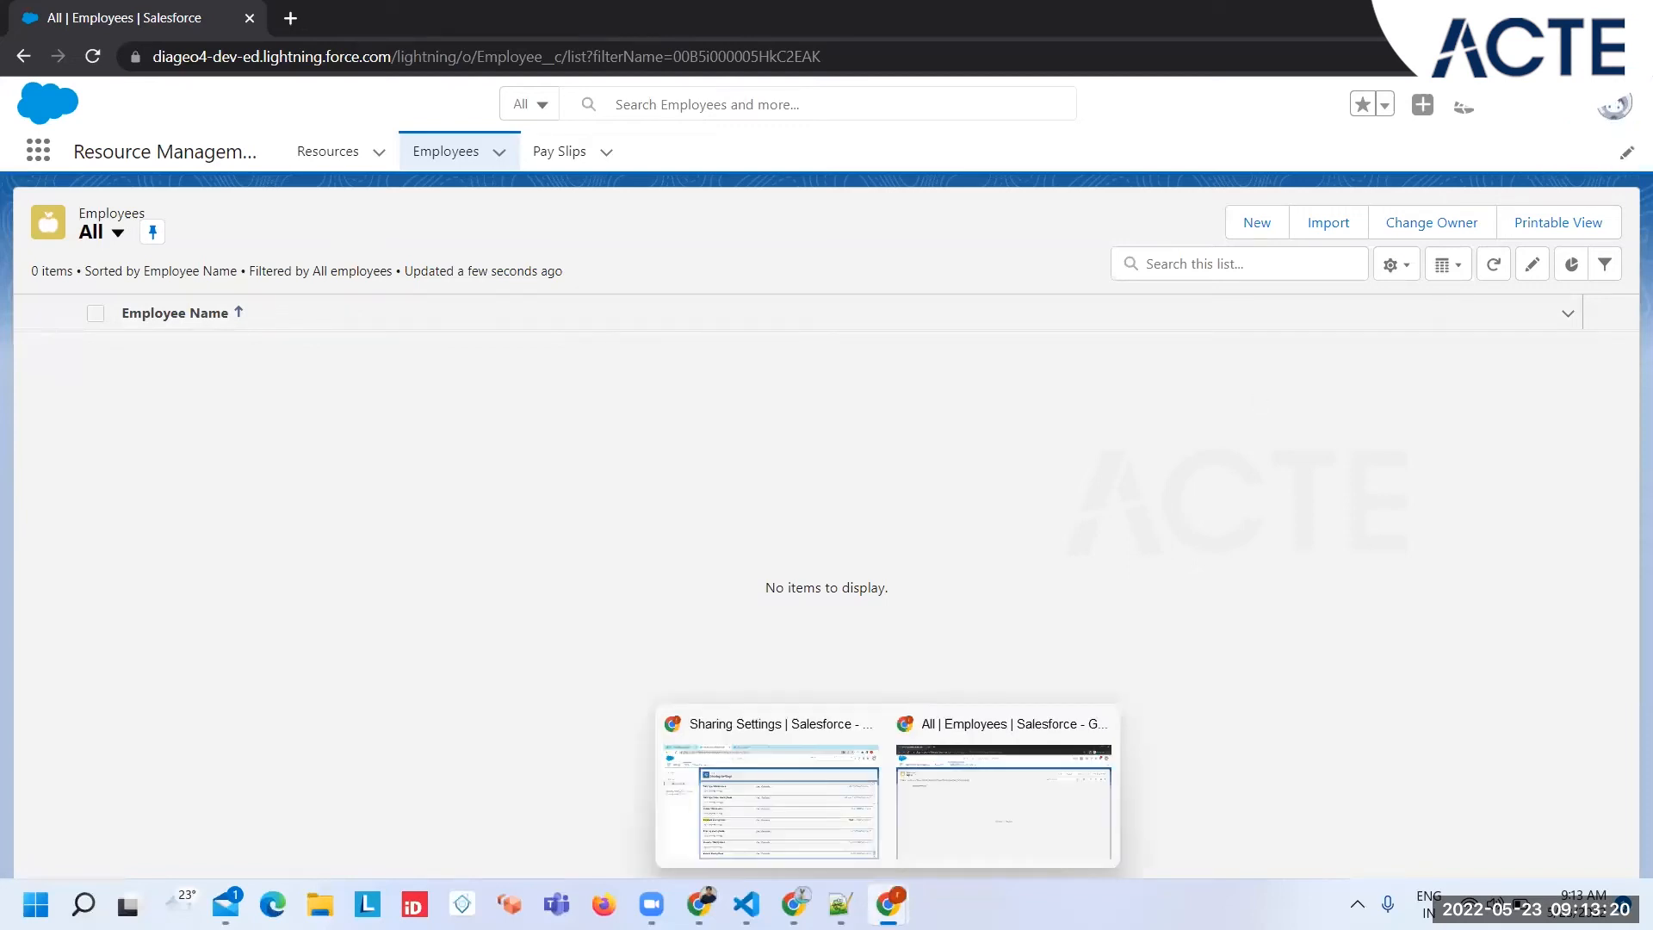
pyautogui.click(761, 826)
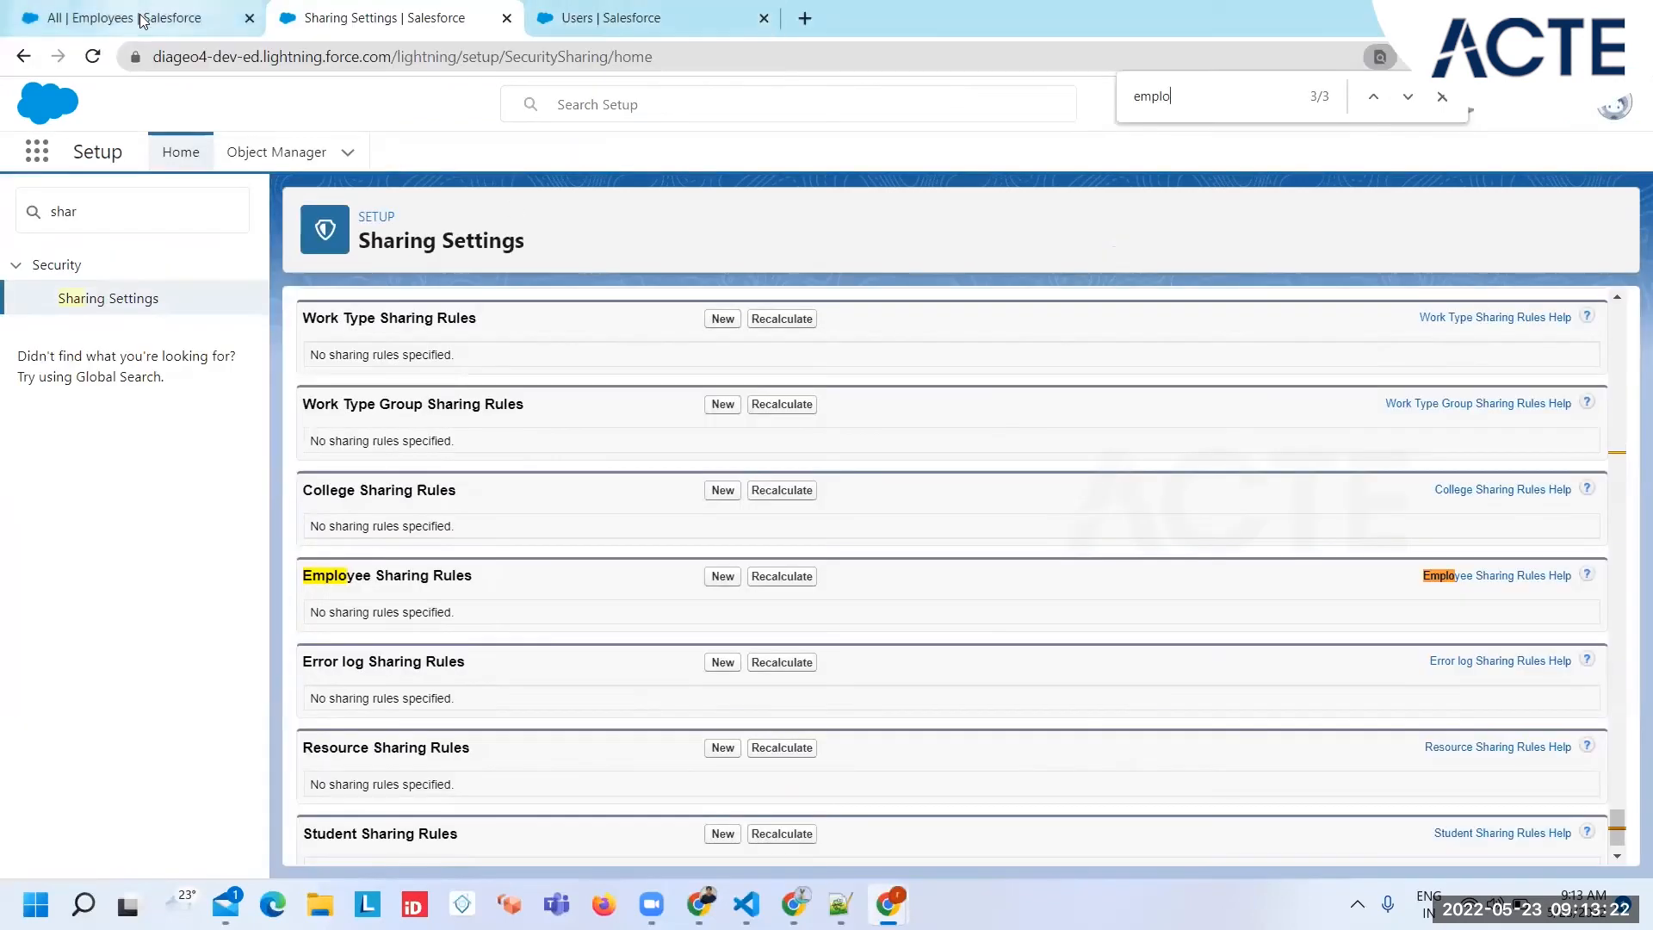
pyautogui.click(142, 18)
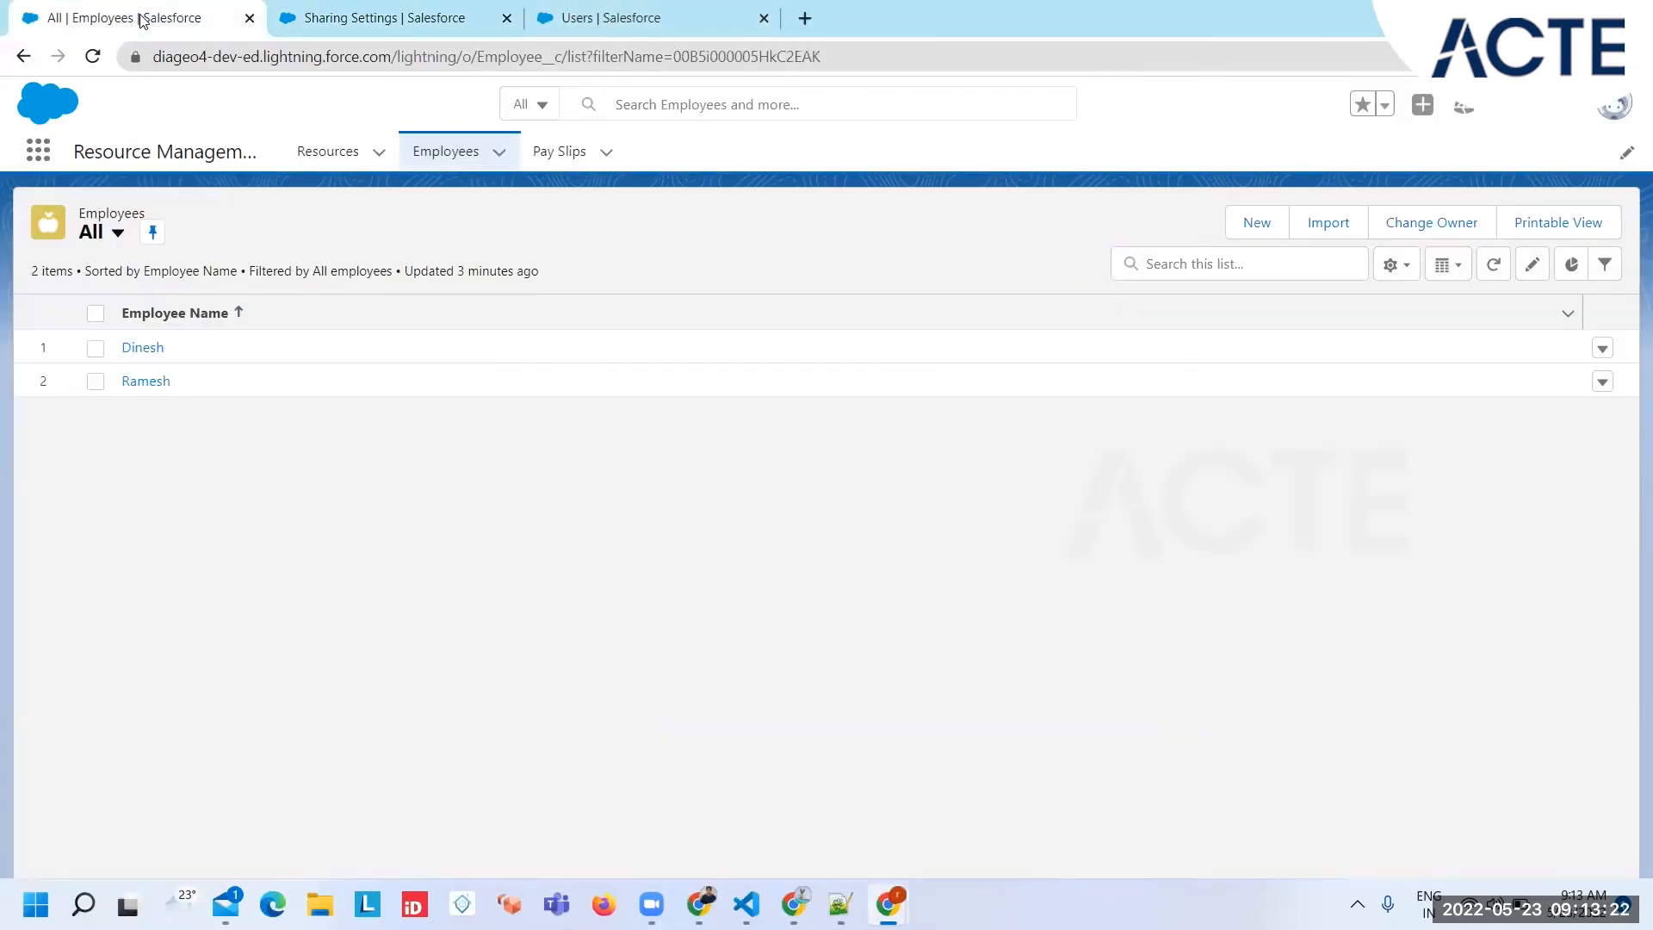
pyautogui.click(1614, 106)
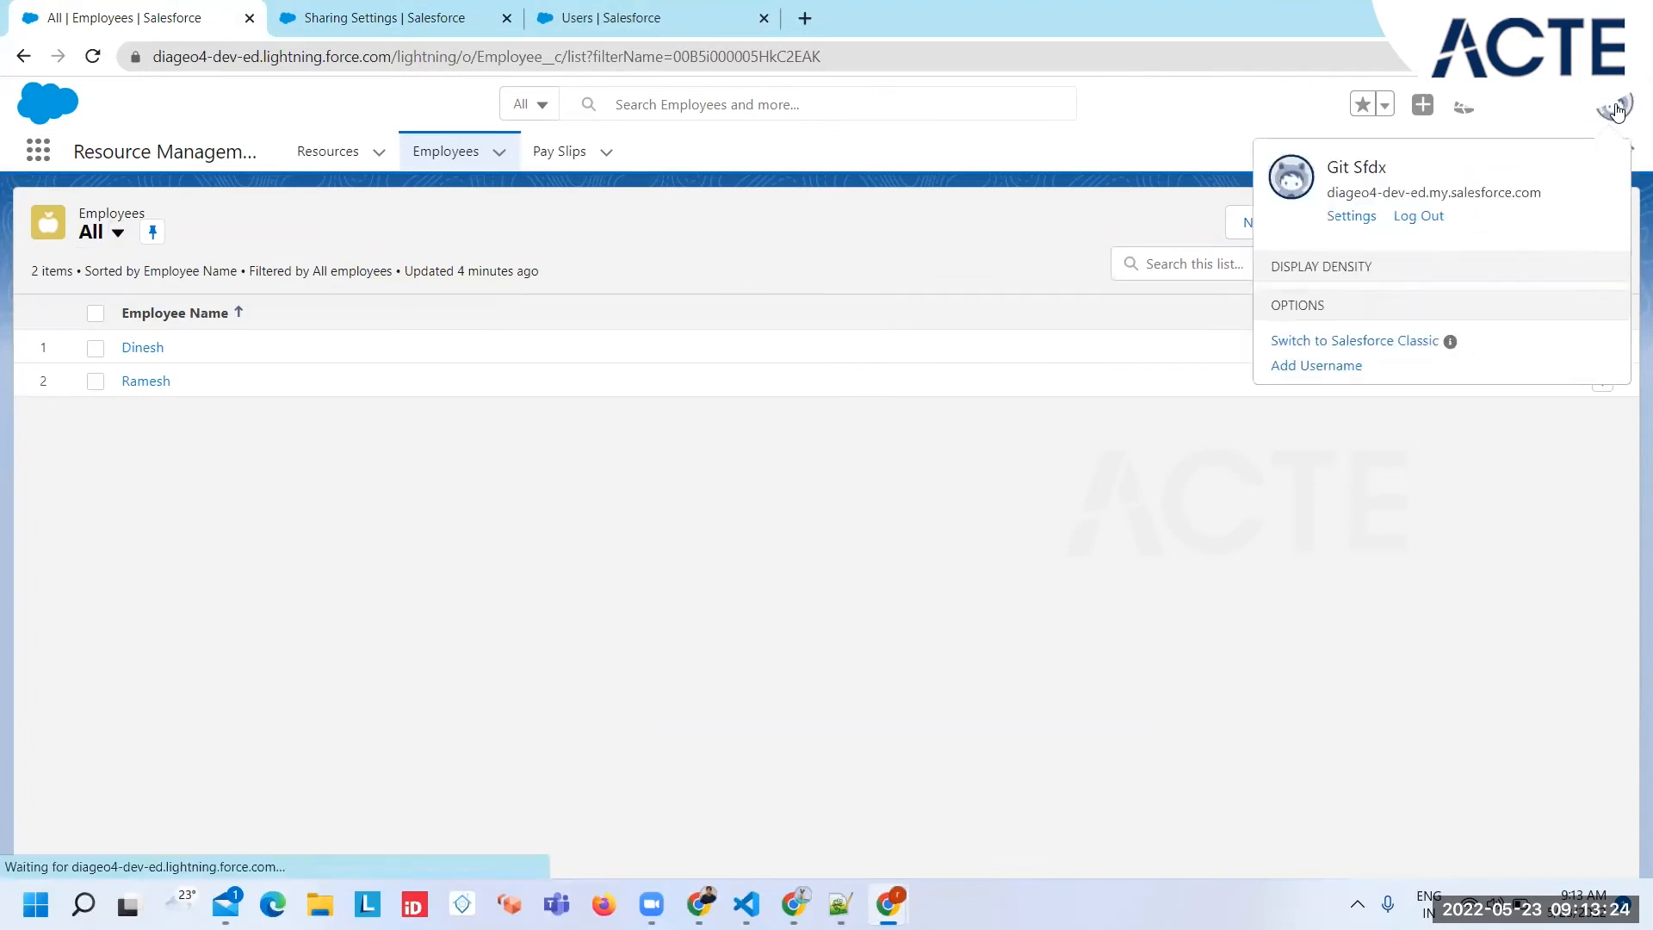
pyautogui.click(746, 221)
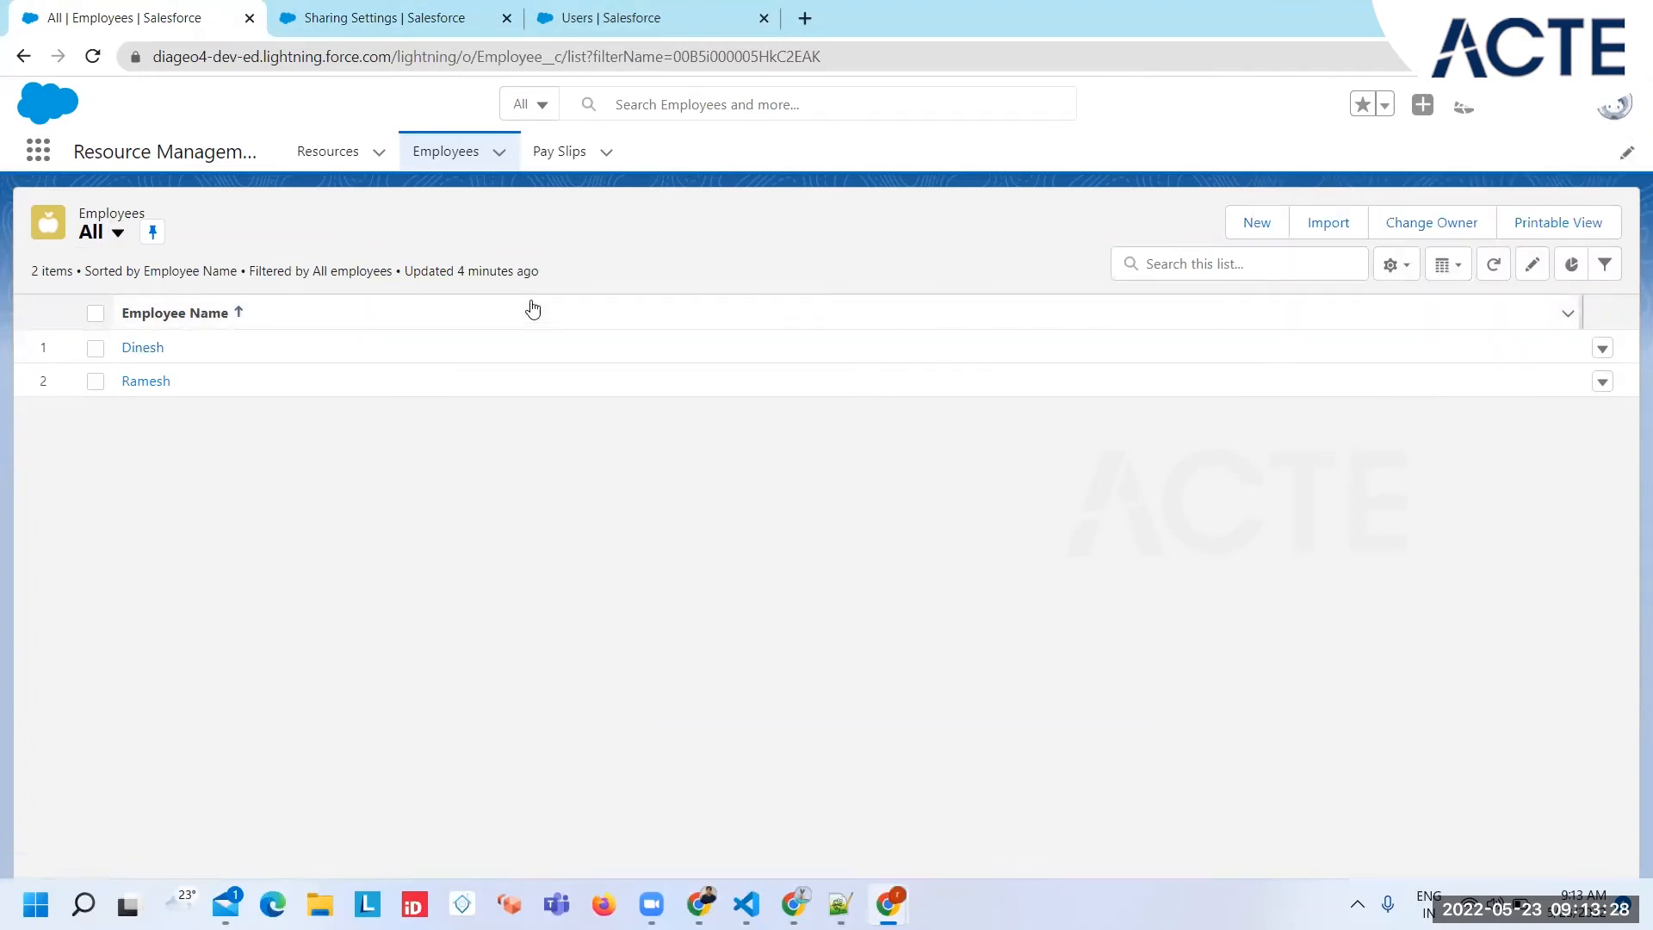
# Add the Created By and Owner Alias fields to the All list view of Employees and save the field selection.
pyautogui.click(1396, 265)
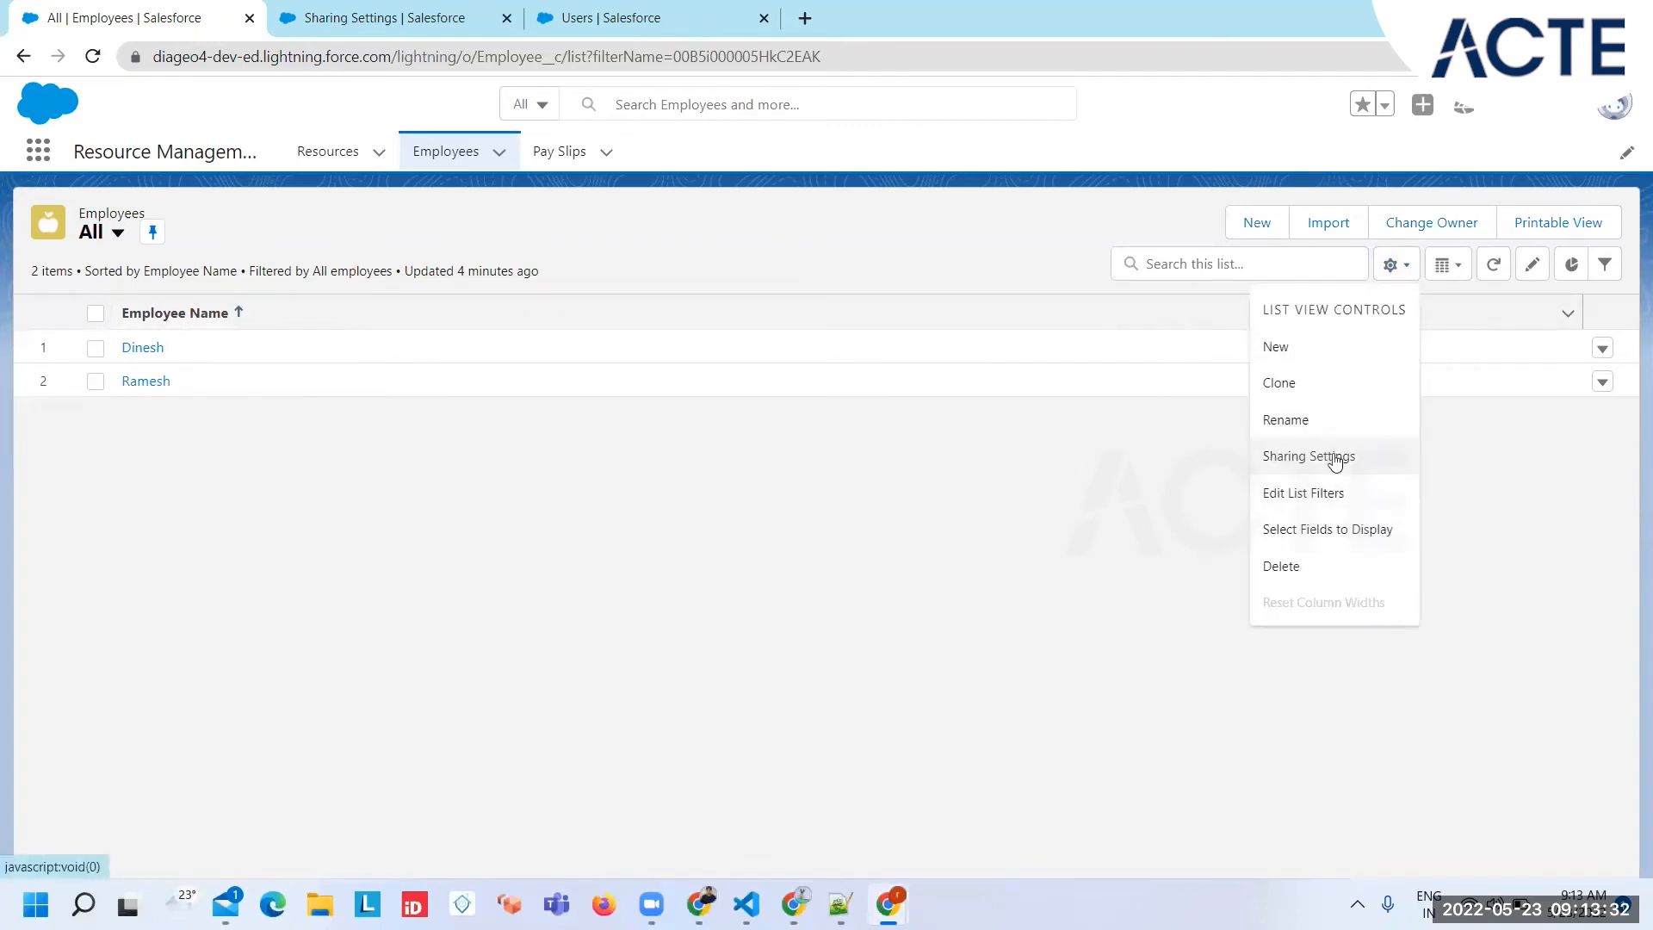
pyautogui.click(1331, 529)
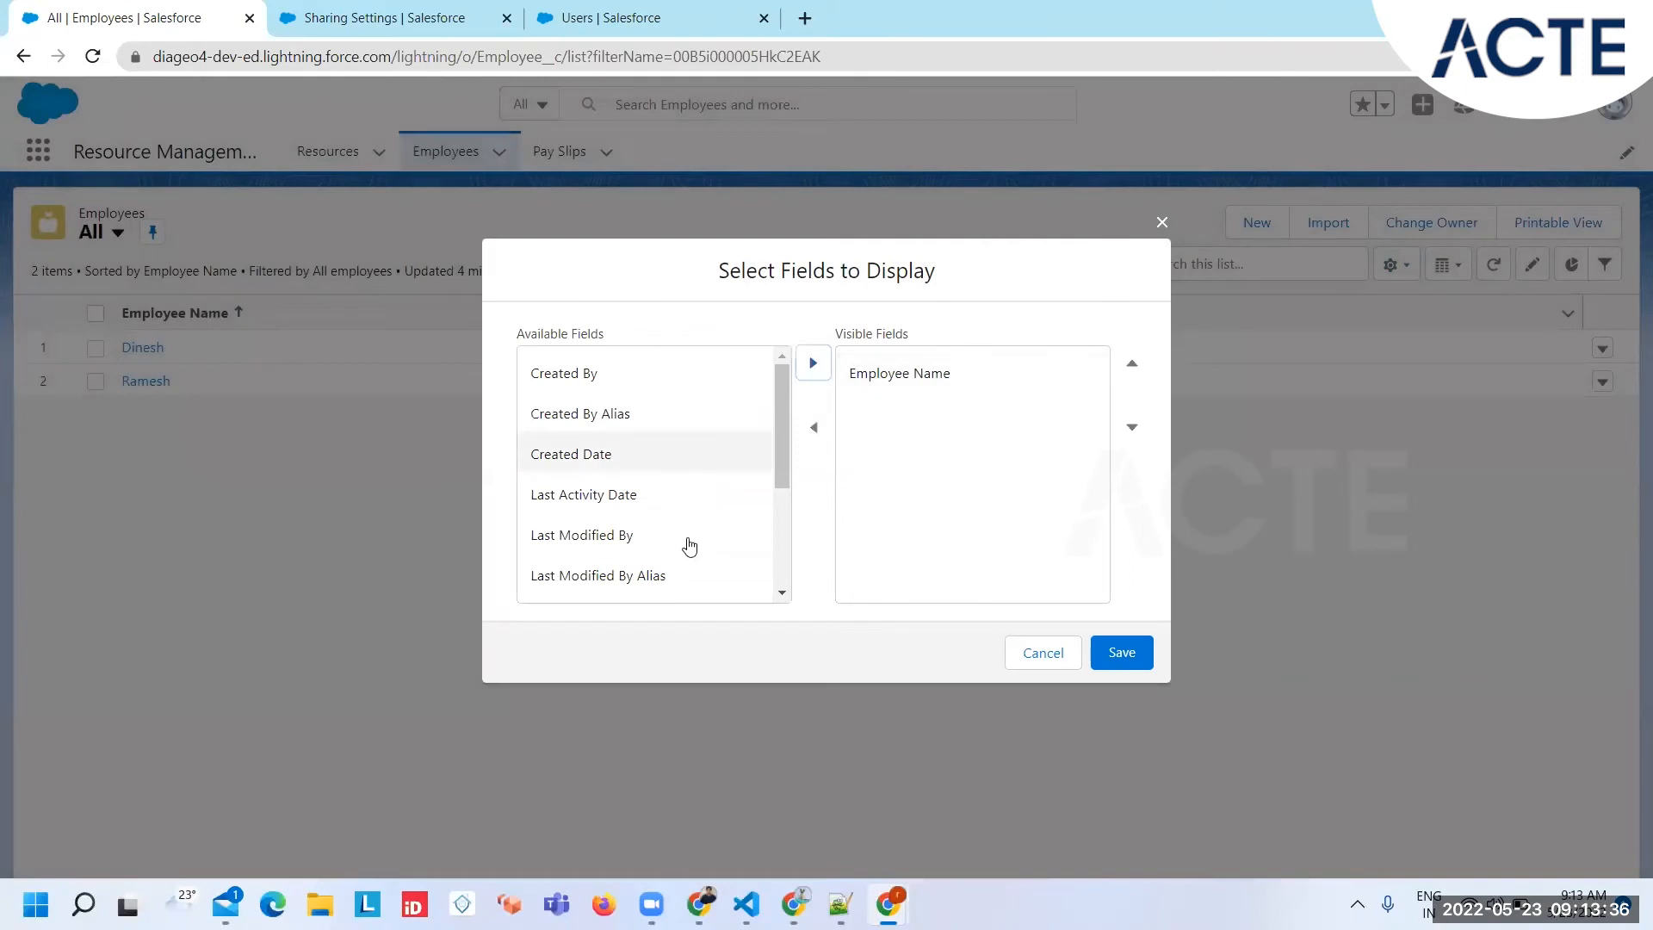
pyautogui.click(637, 375)
pyautogui.click(813, 363)
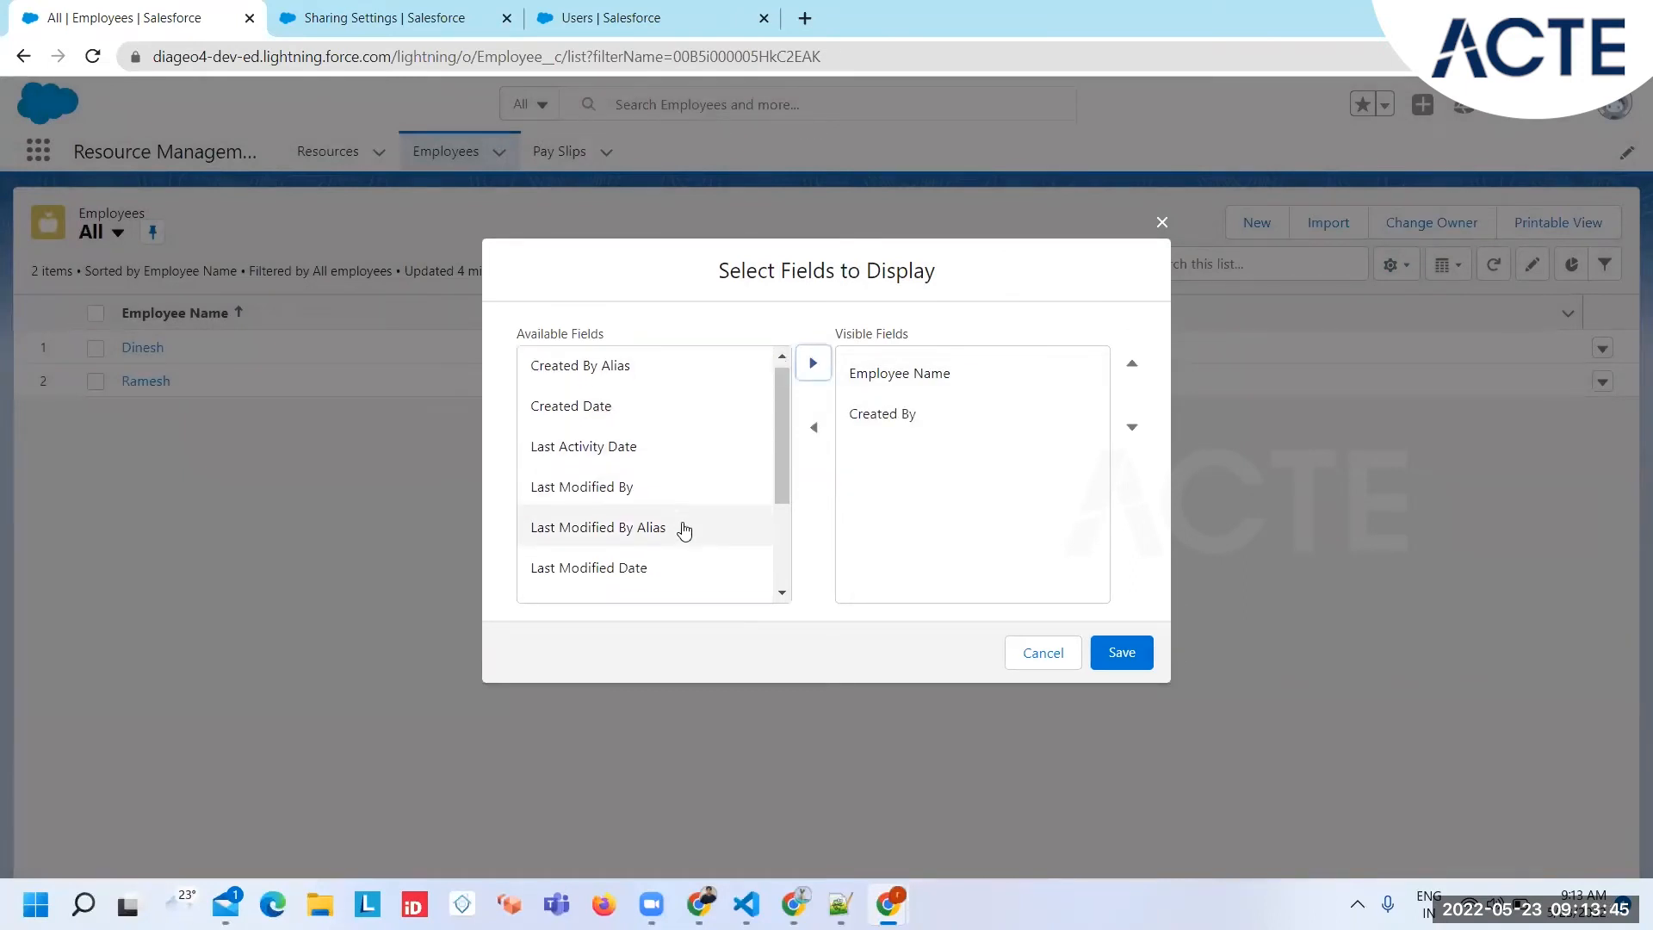
pyautogui.scroll(-2, 683, 529)
pyautogui.click(1122, 652)
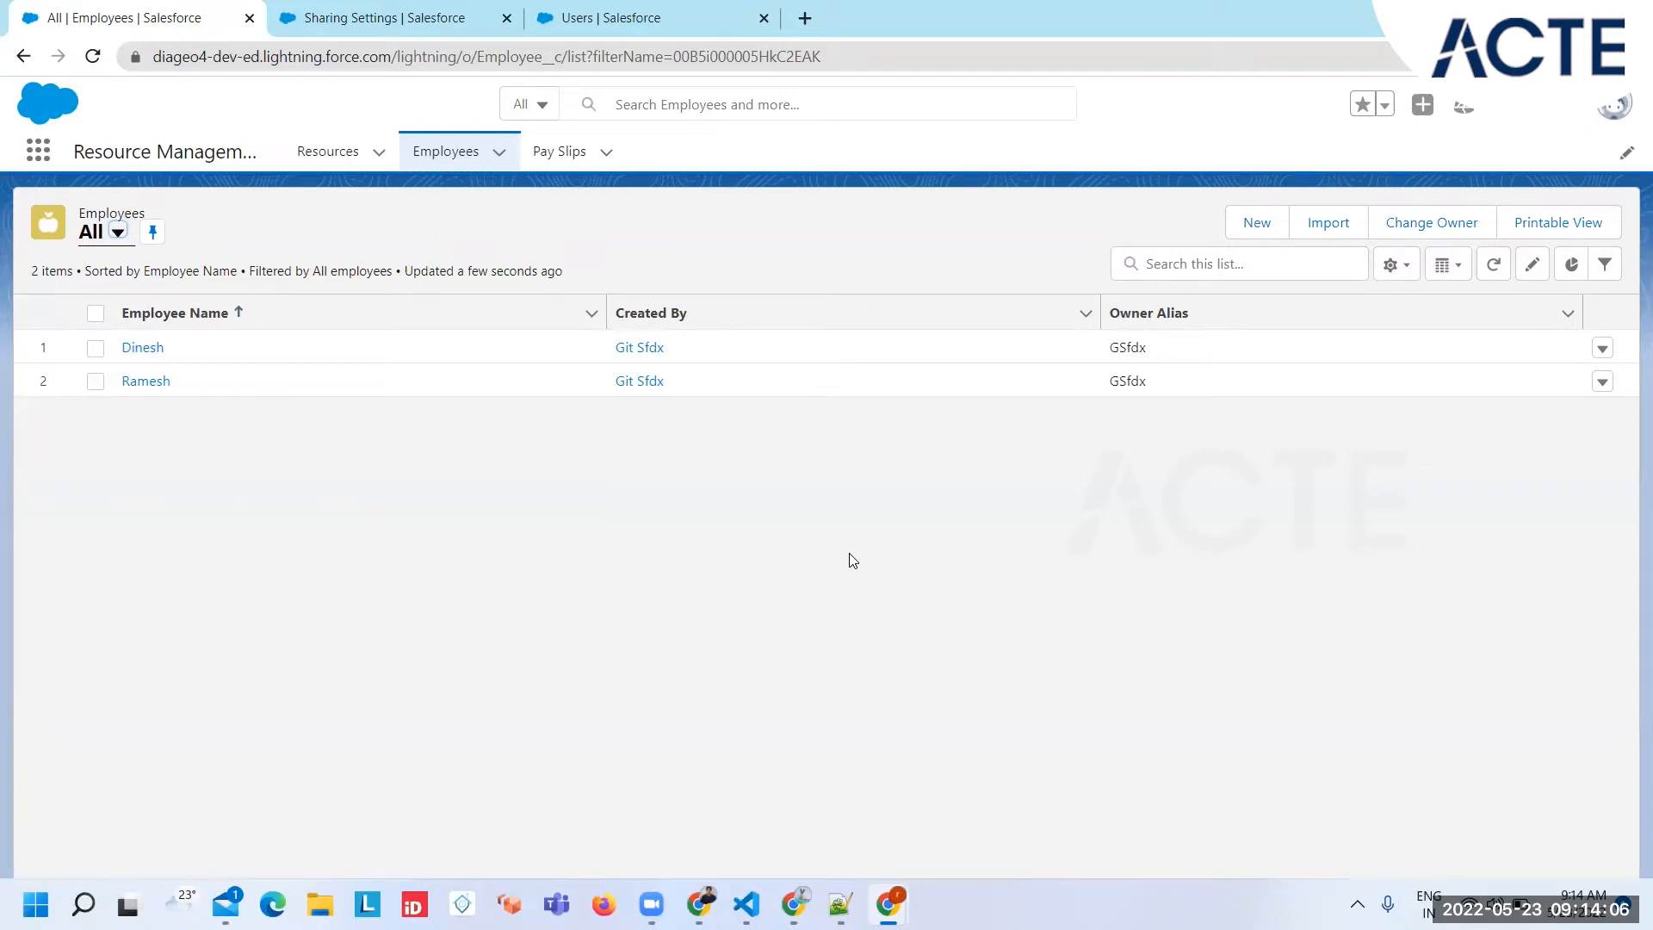
# In the other user's window, save a new Employee record with the employee's first name, and look for it in the administrator's Employees list.
pyautogui.moveTo(888, 904)
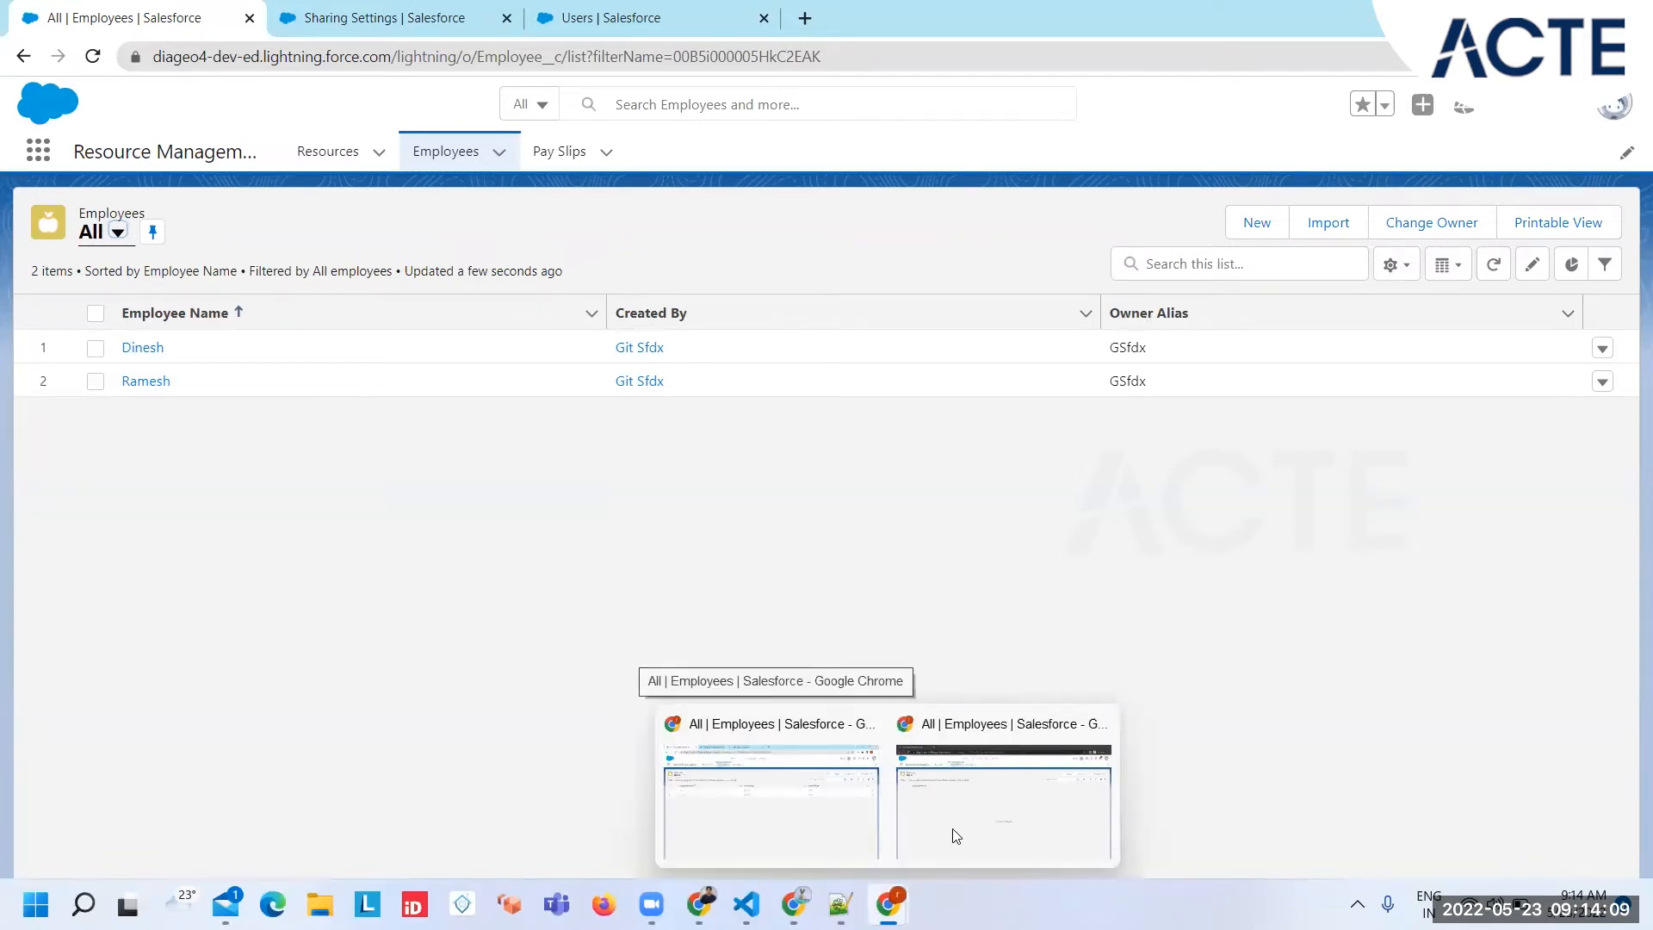
pyautogui.click(986, 783)
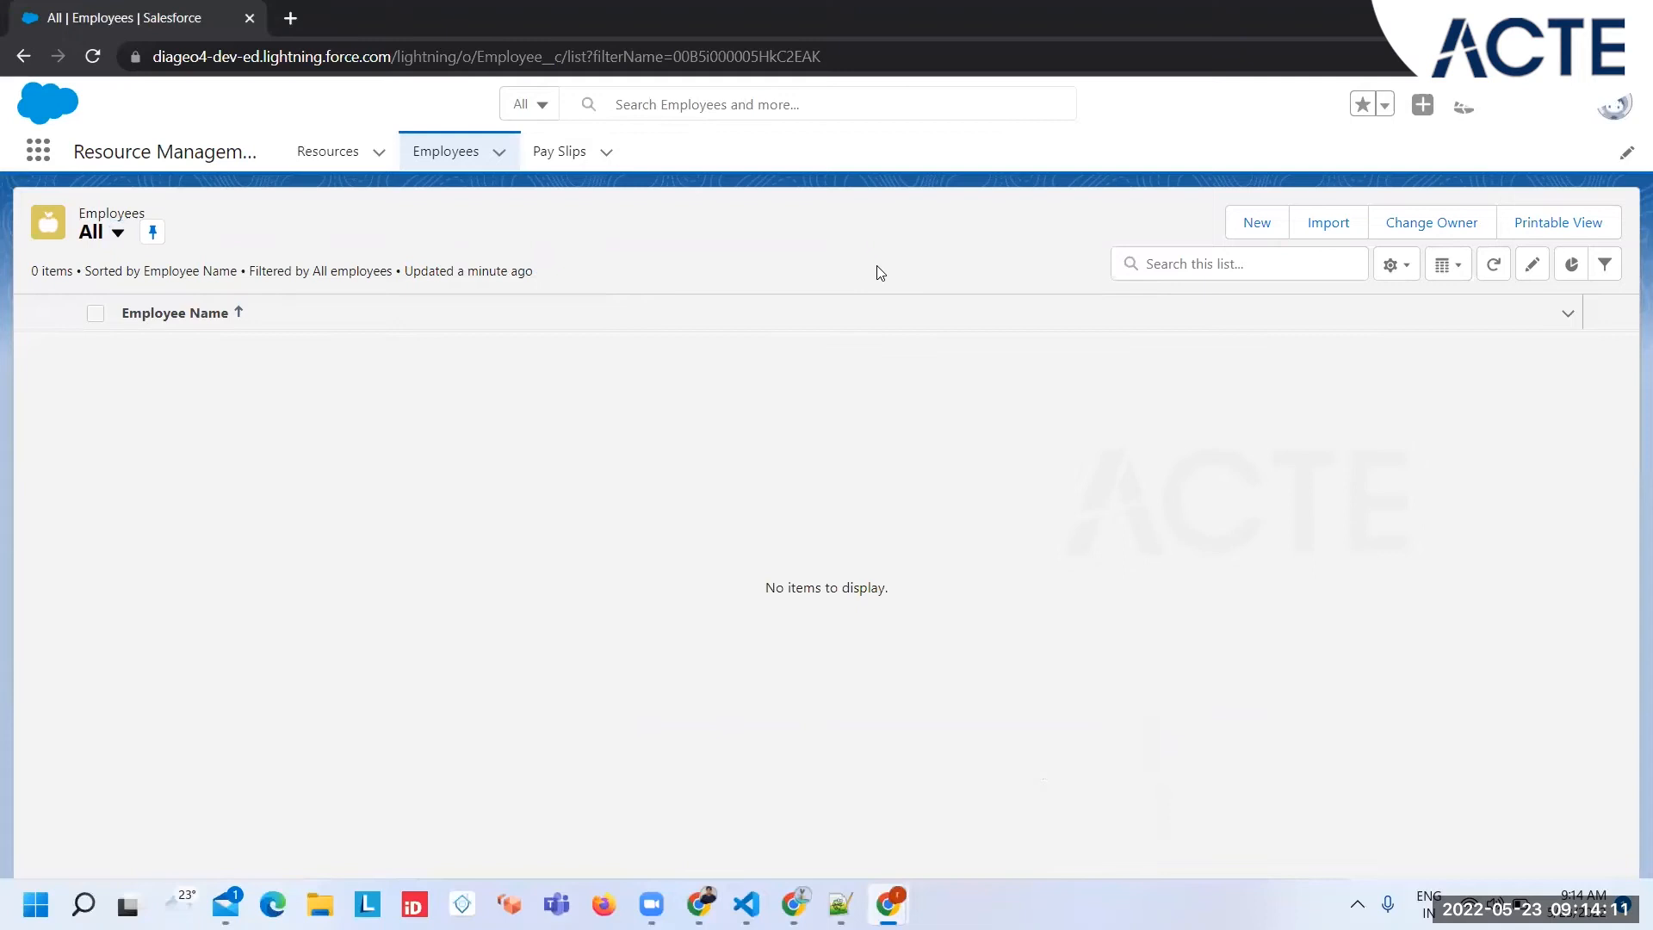
pyautogui.click(1257, 223)
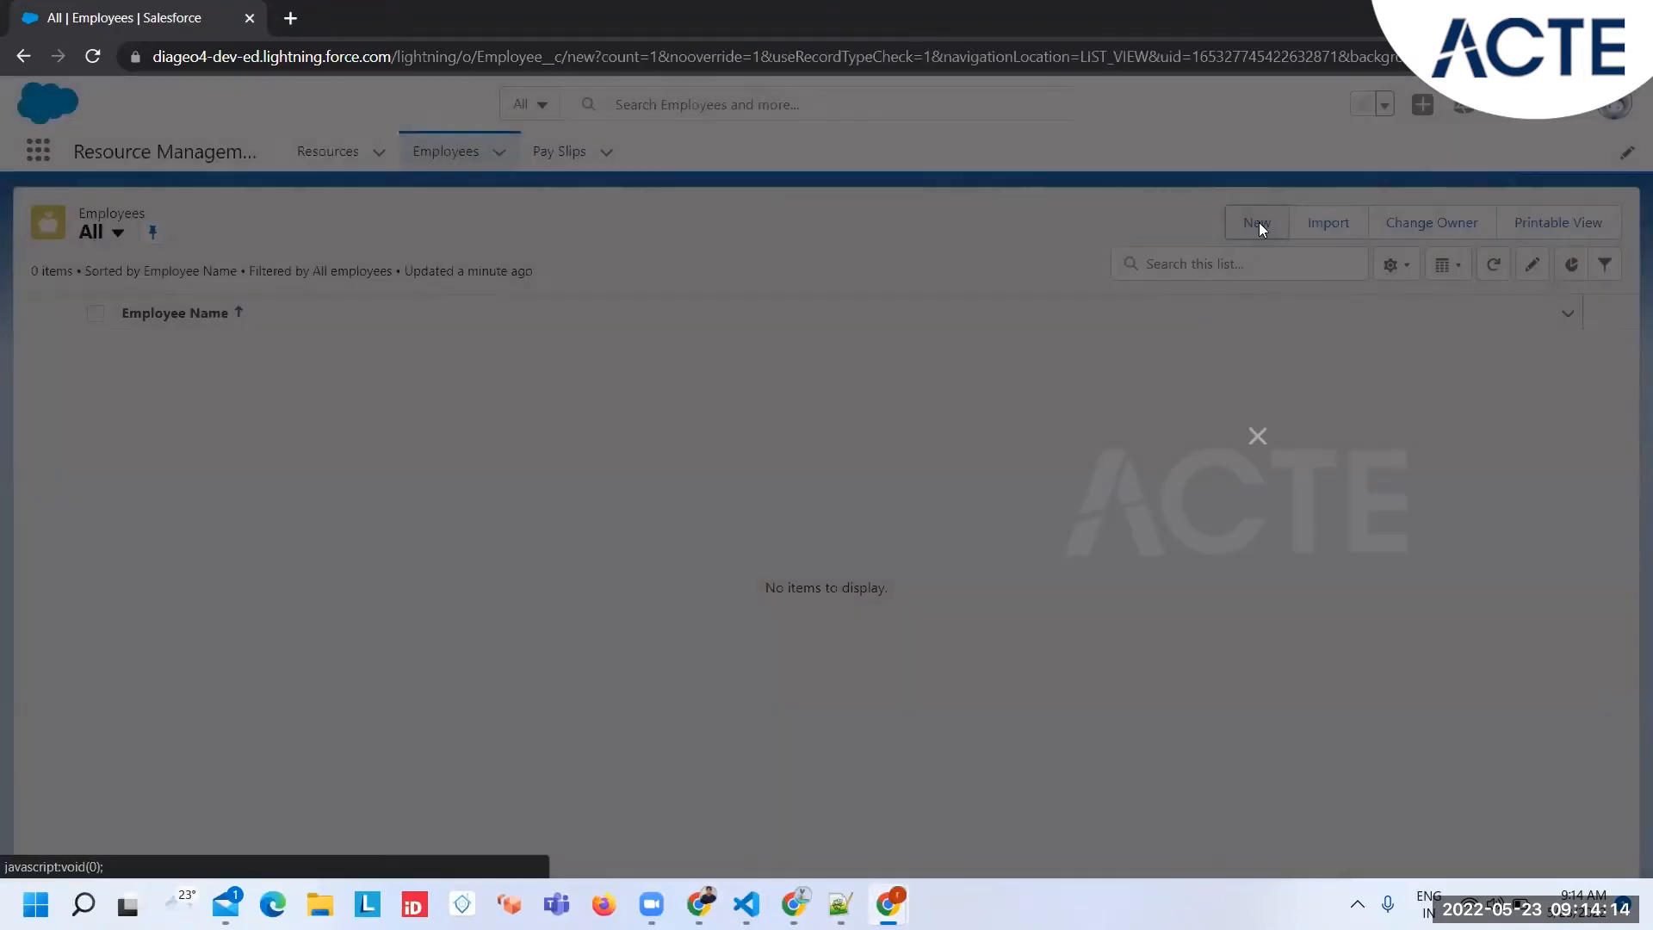
pyautogui.write('Ravi')
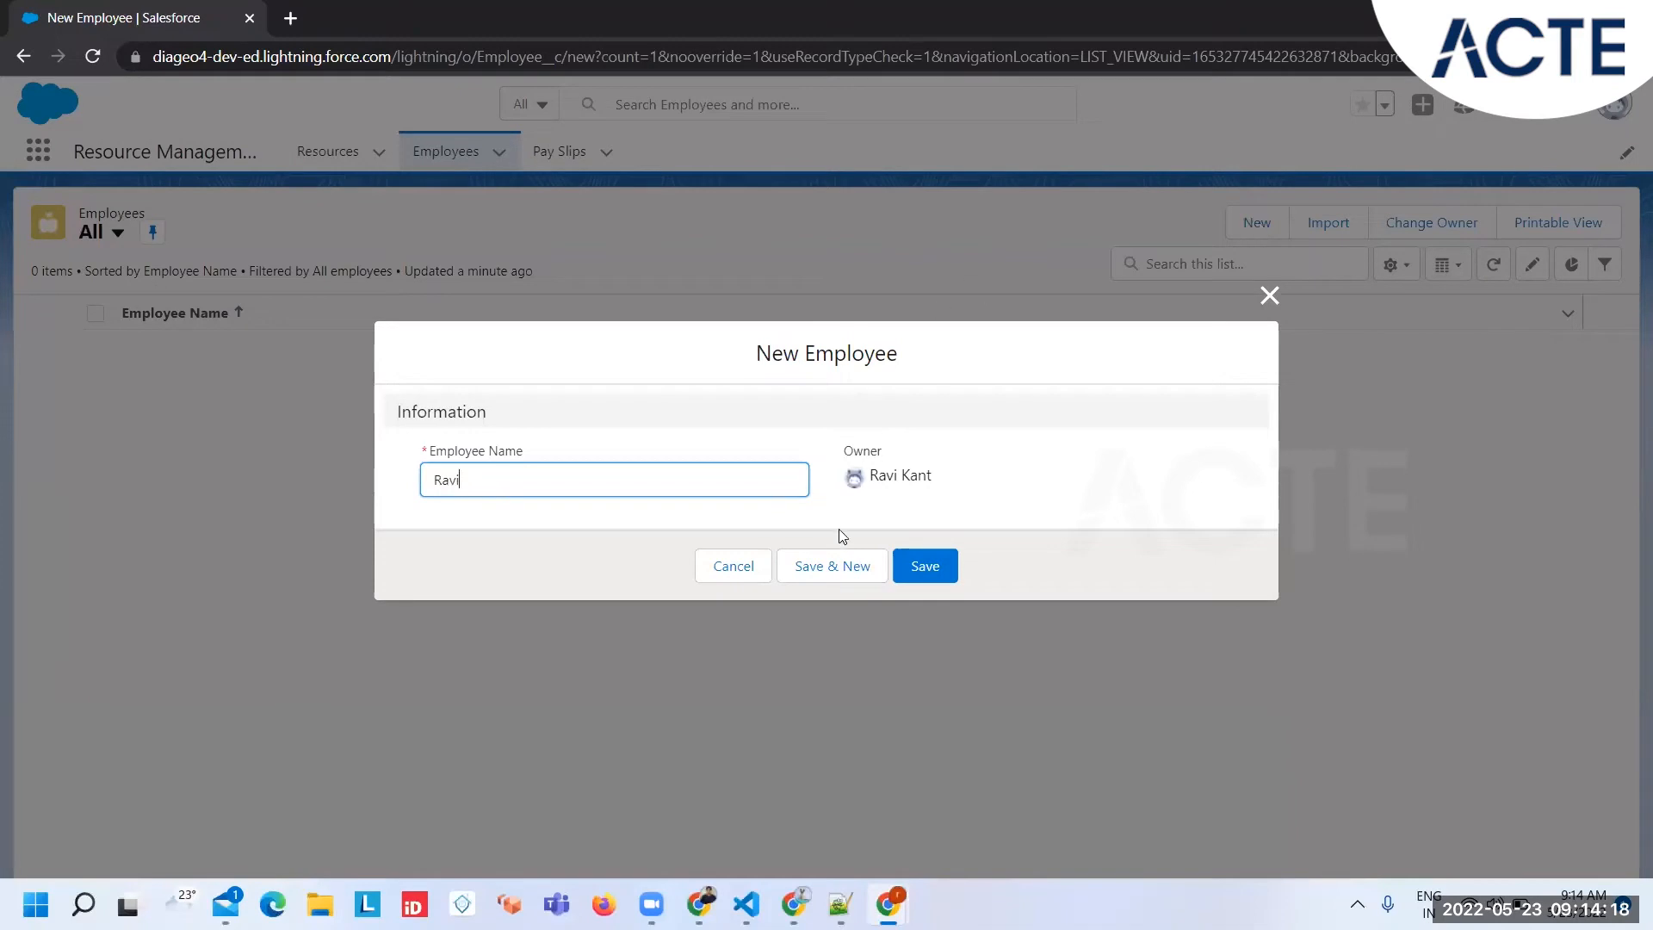
pyautogui.click(904, 574)
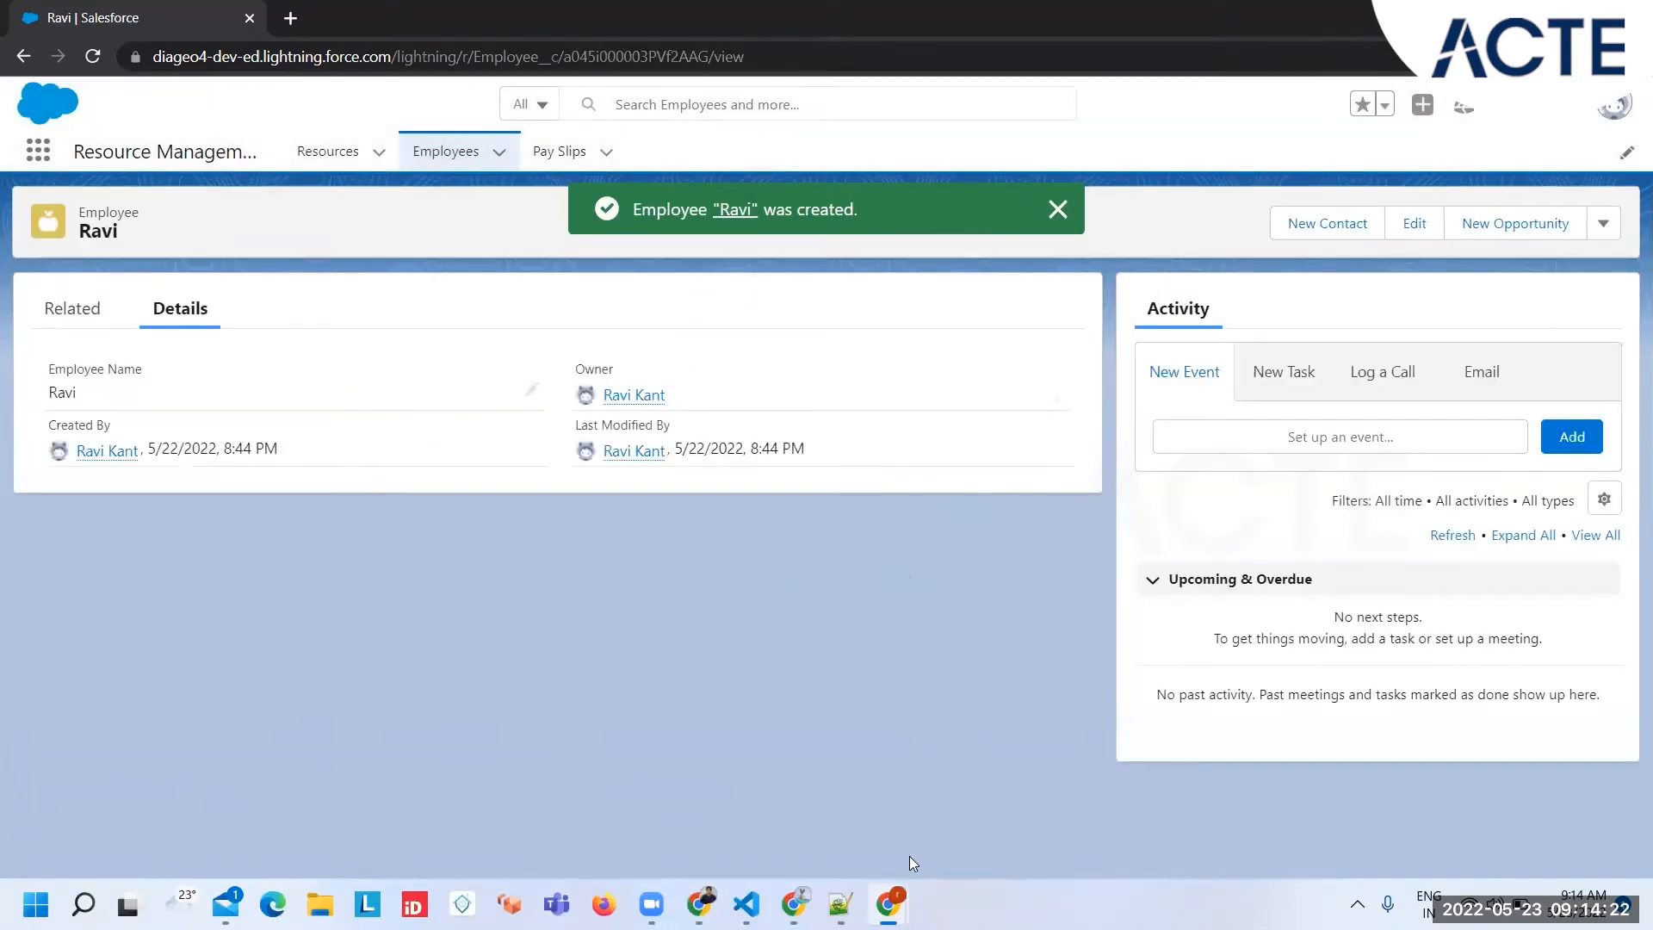
pyautogui.moveTo(889, 904)
pyautogui.click(771, 801)
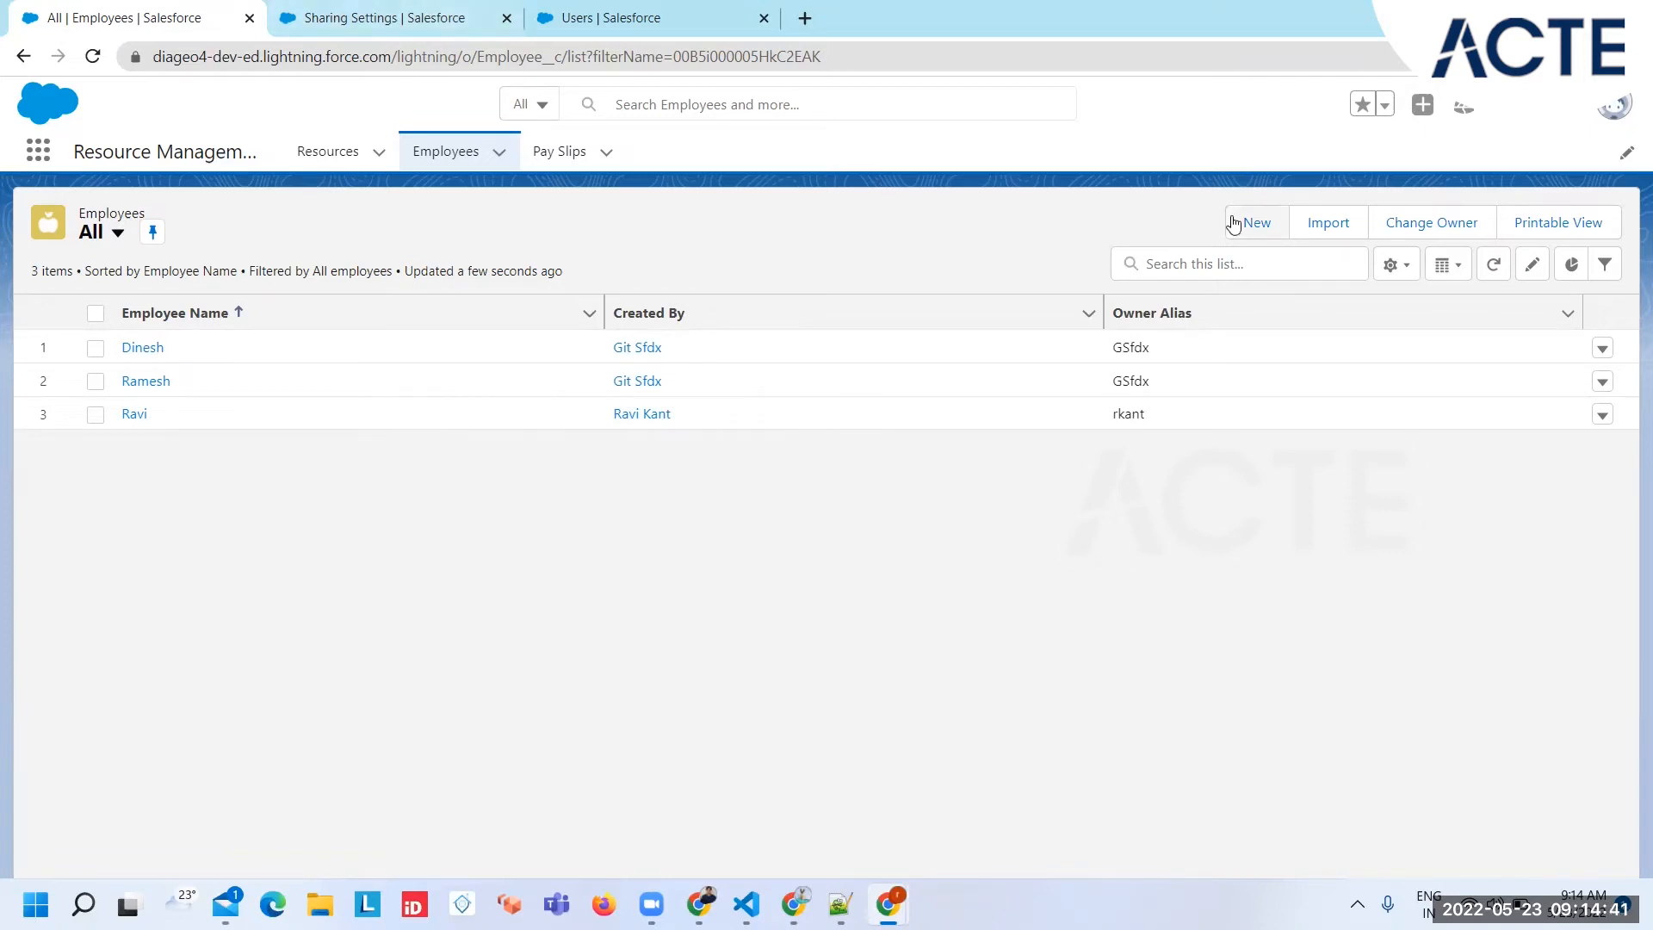
# Open the logged-in user's System Administrator profile from the advanced user details in a separate tab, and locate its Employees object permissions.
pyautogui.click(1620, 110)
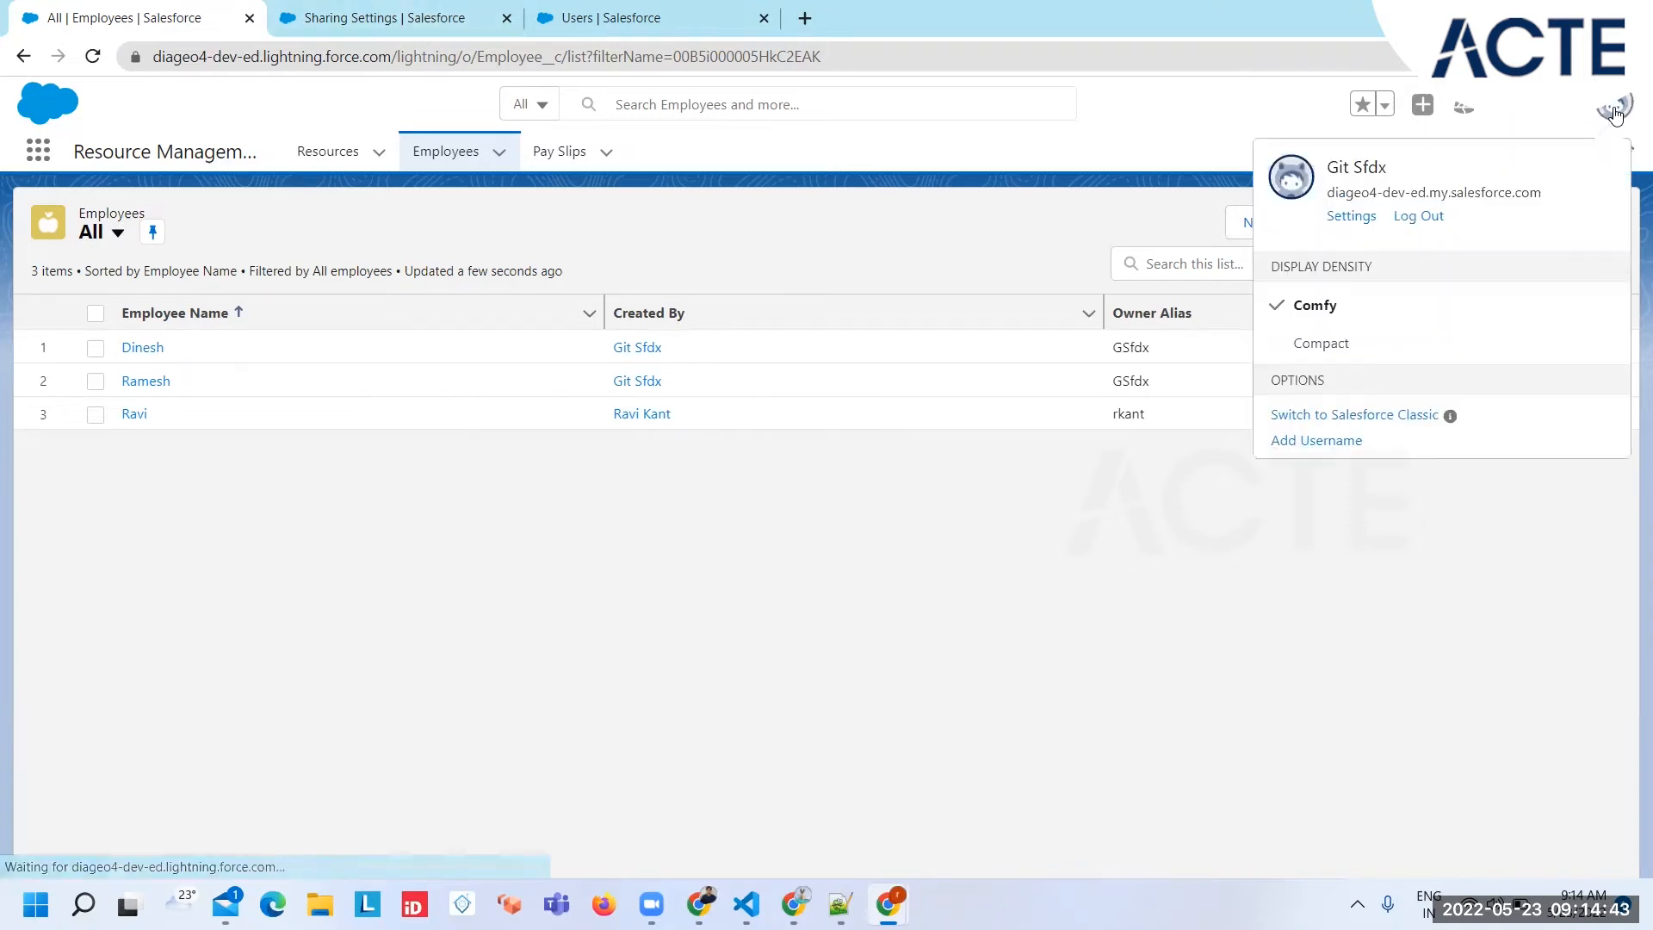
pyautogui.keyDown('ctrl'); pyautogui.click(1350, 217); pyautogui.keyUp('ctrl')
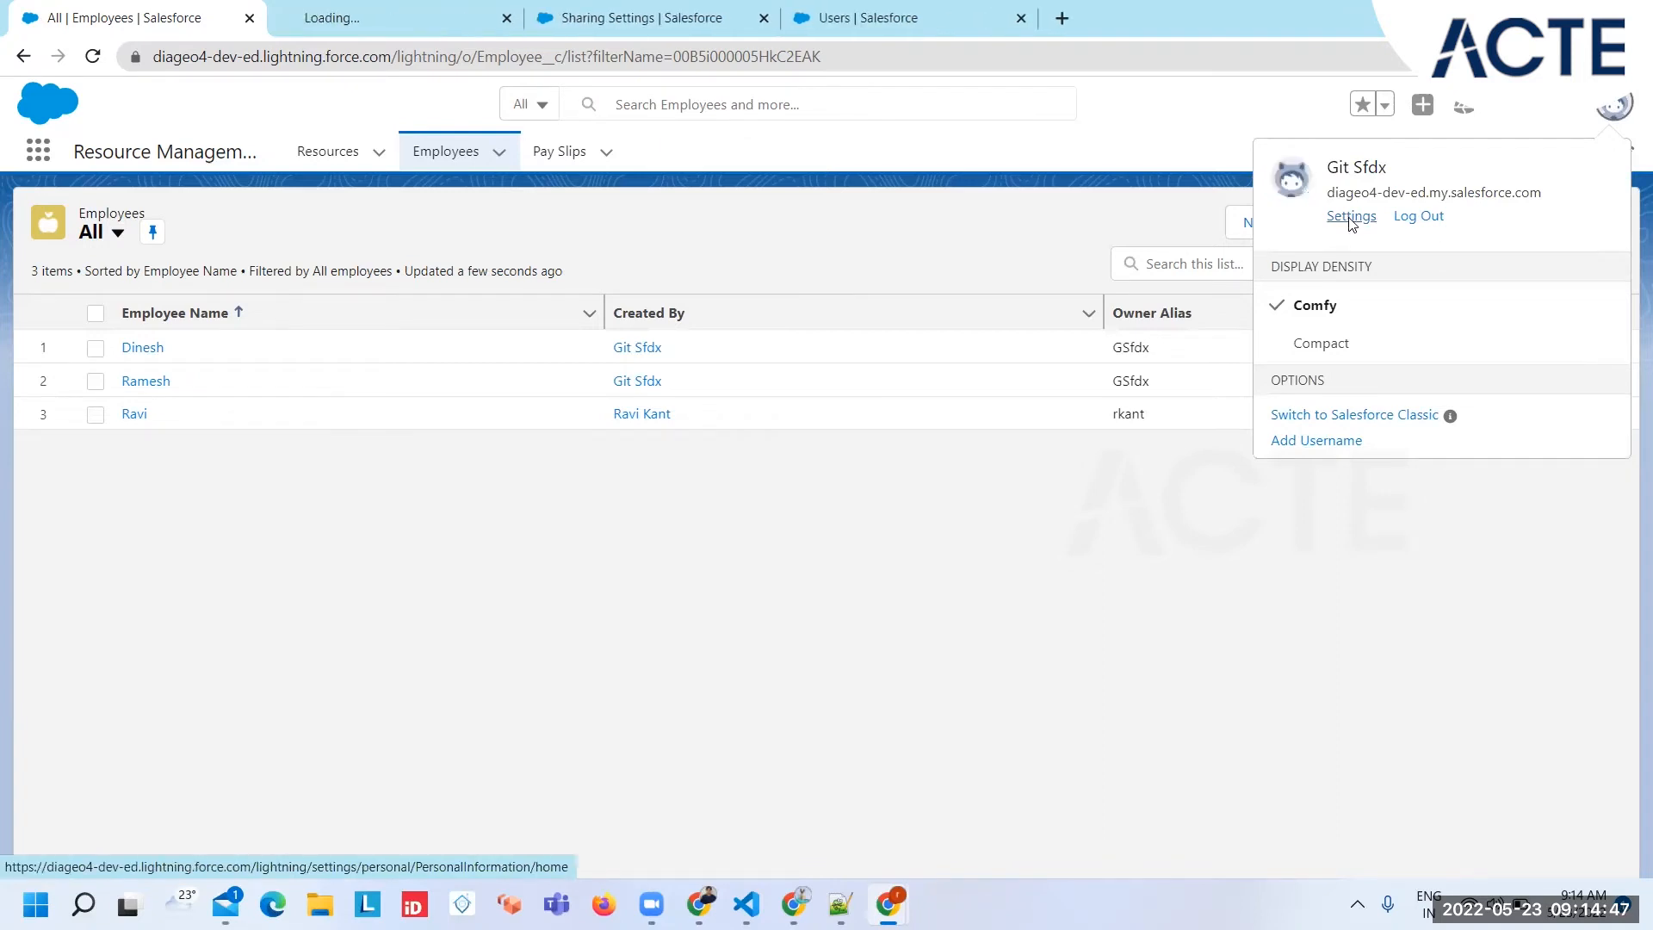
pyautogui.click(407, 10)
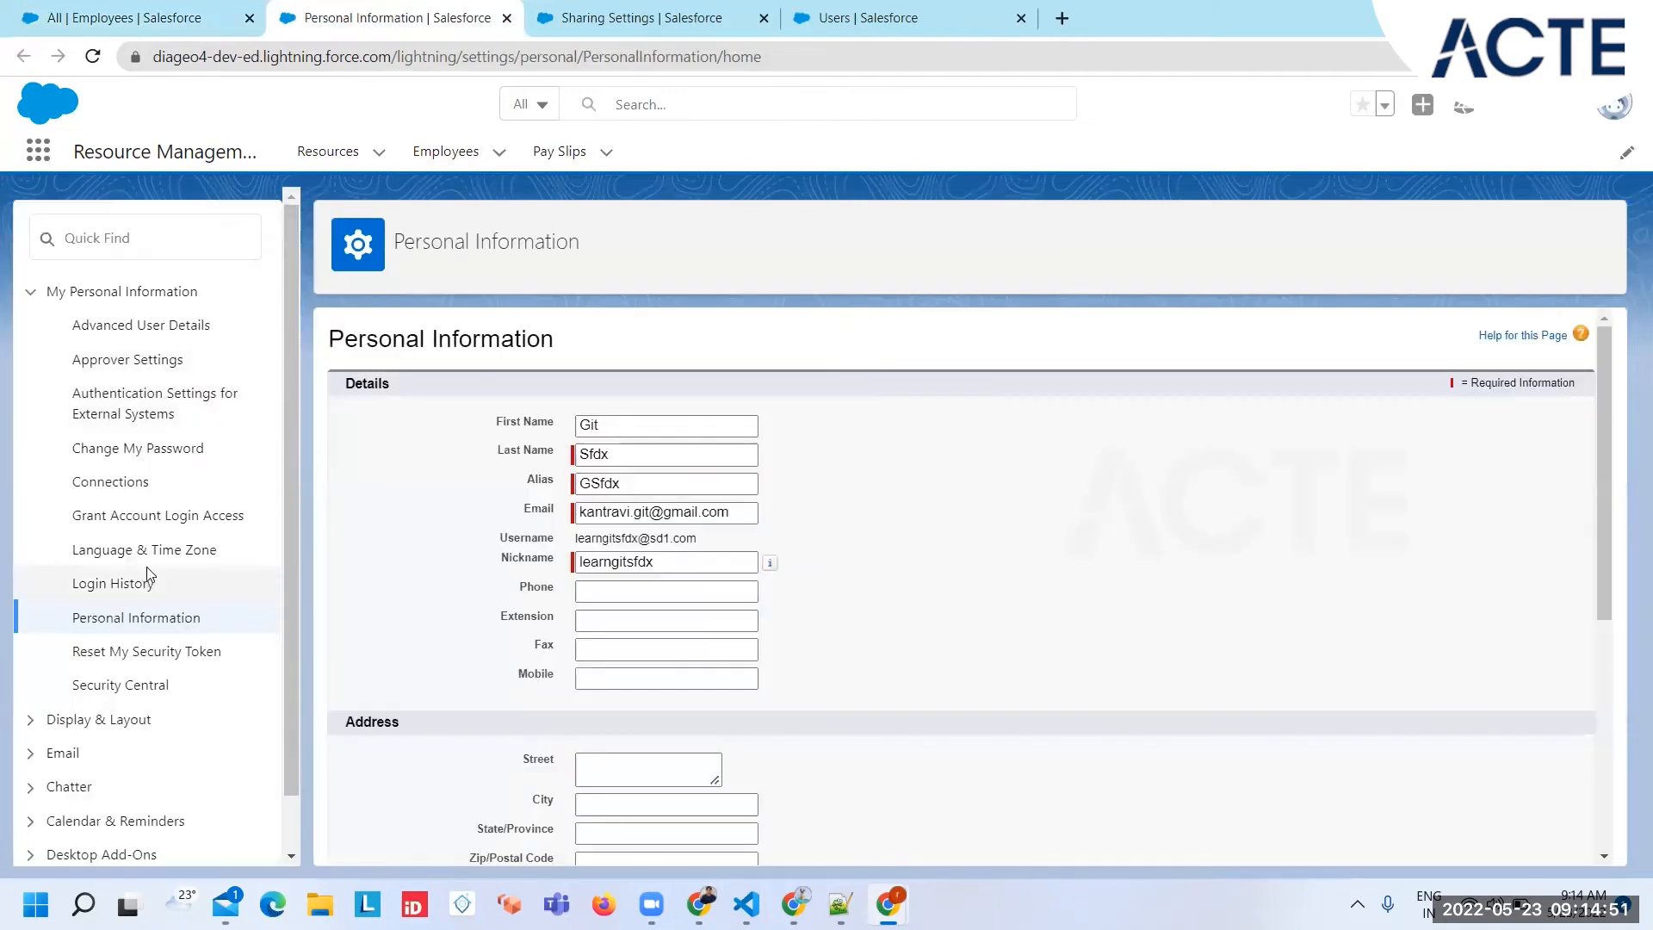
pyautogui.click(135, 332)
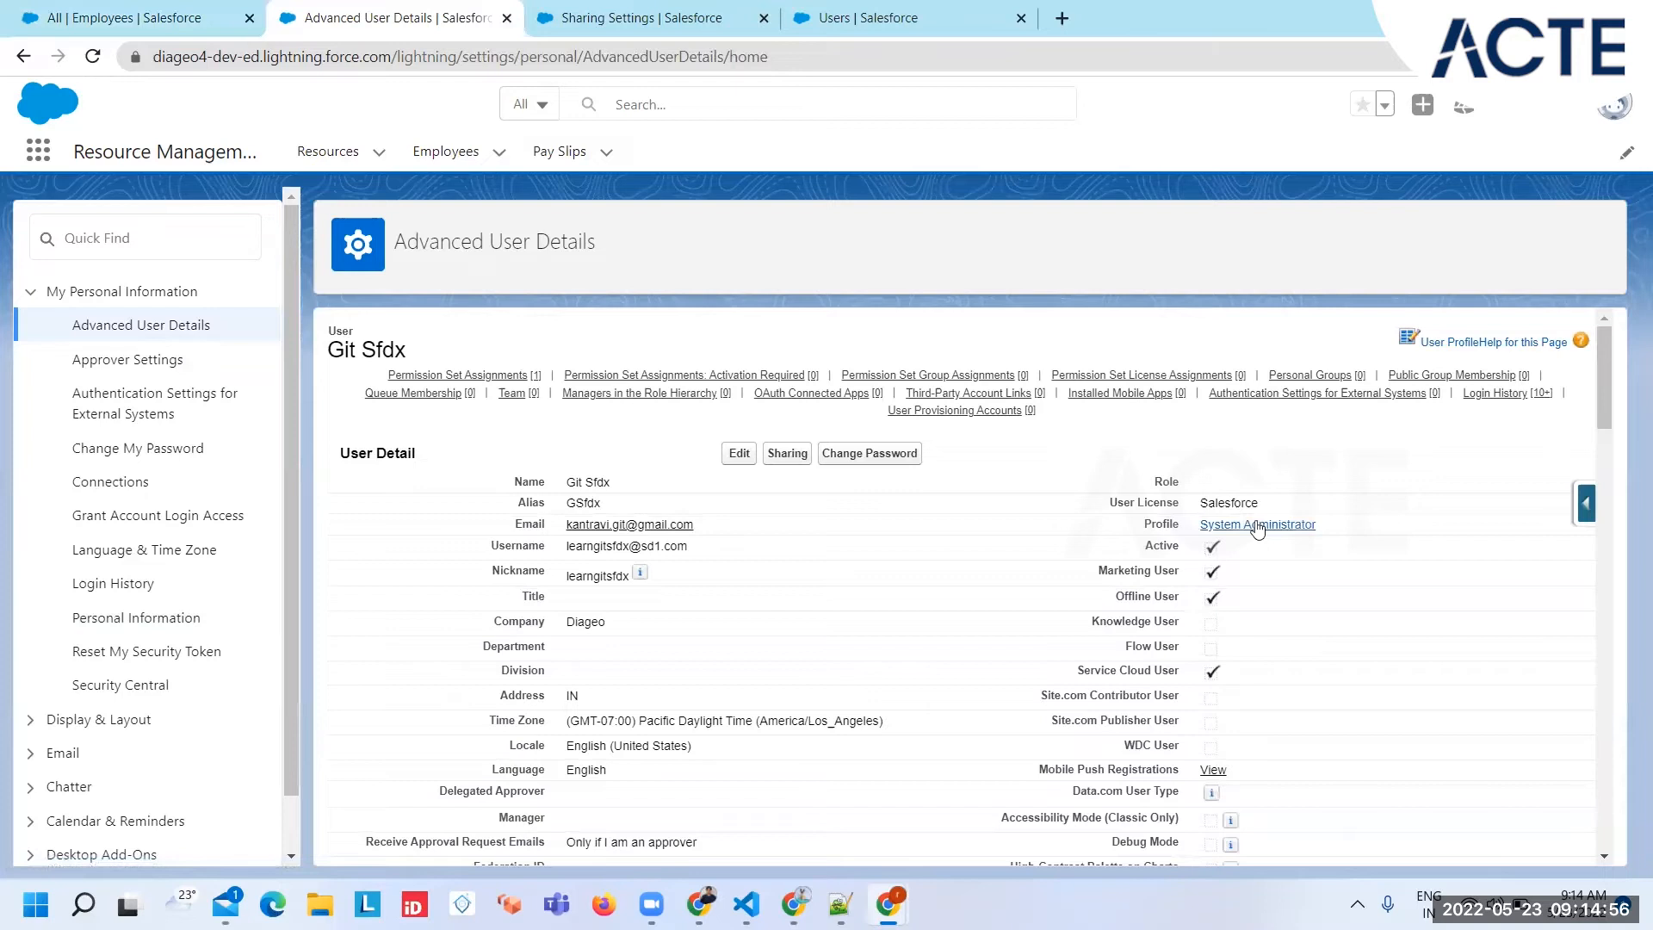
pyautogui.click(1258, 527)
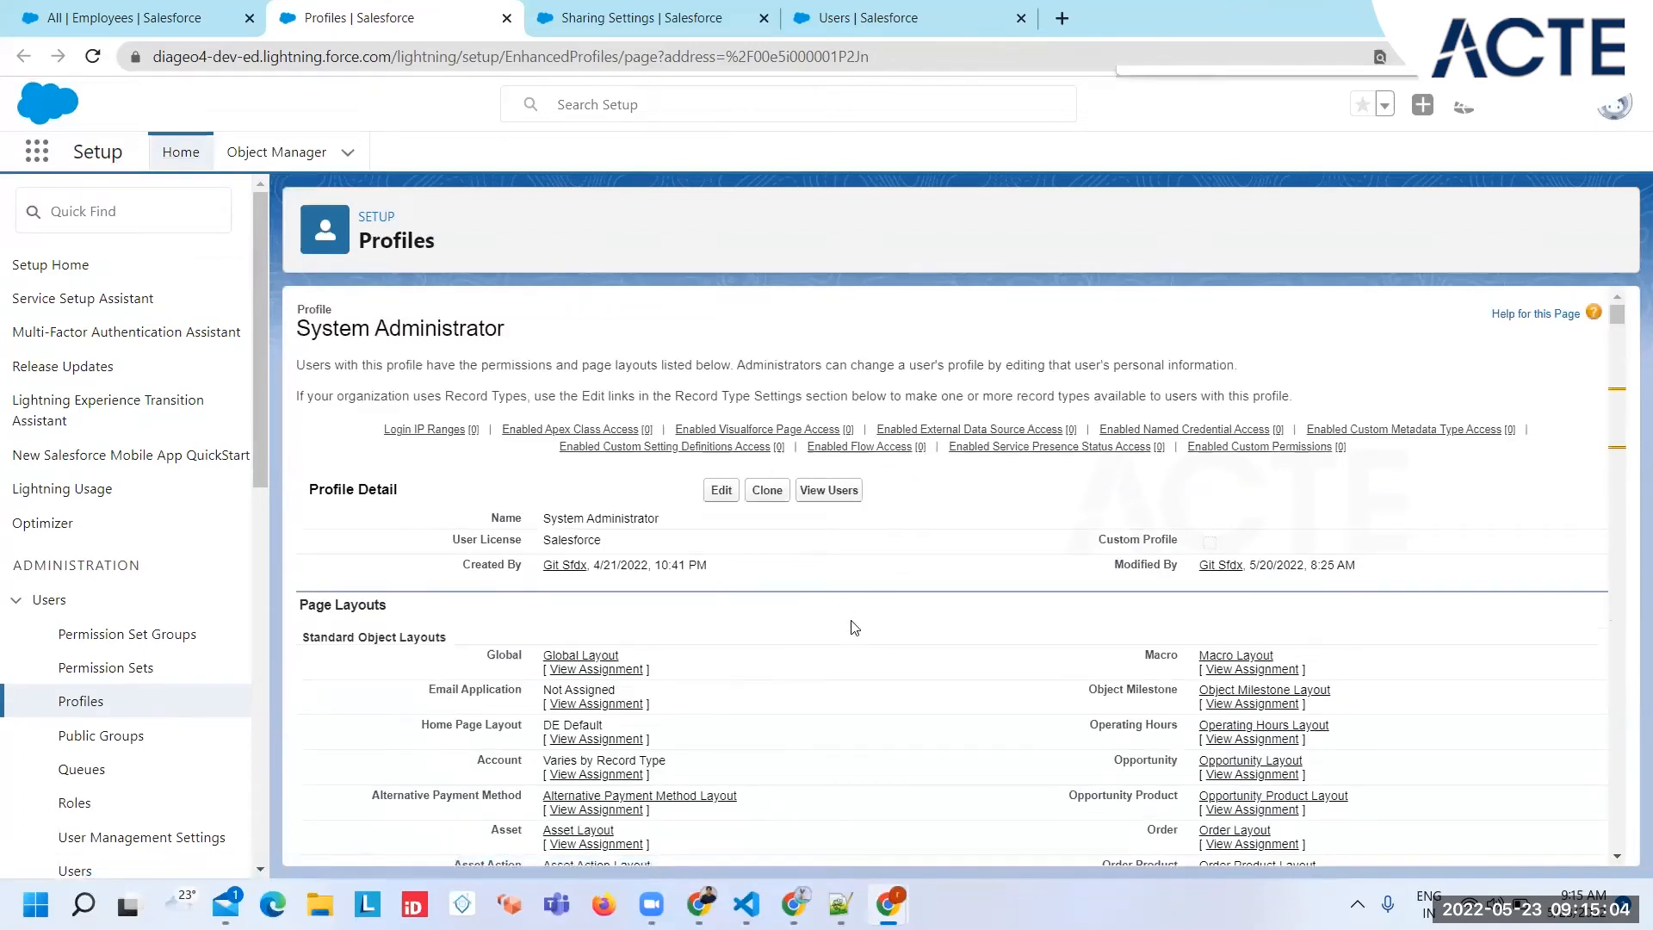
pyautogui.hotkey('ctrl', 'f')
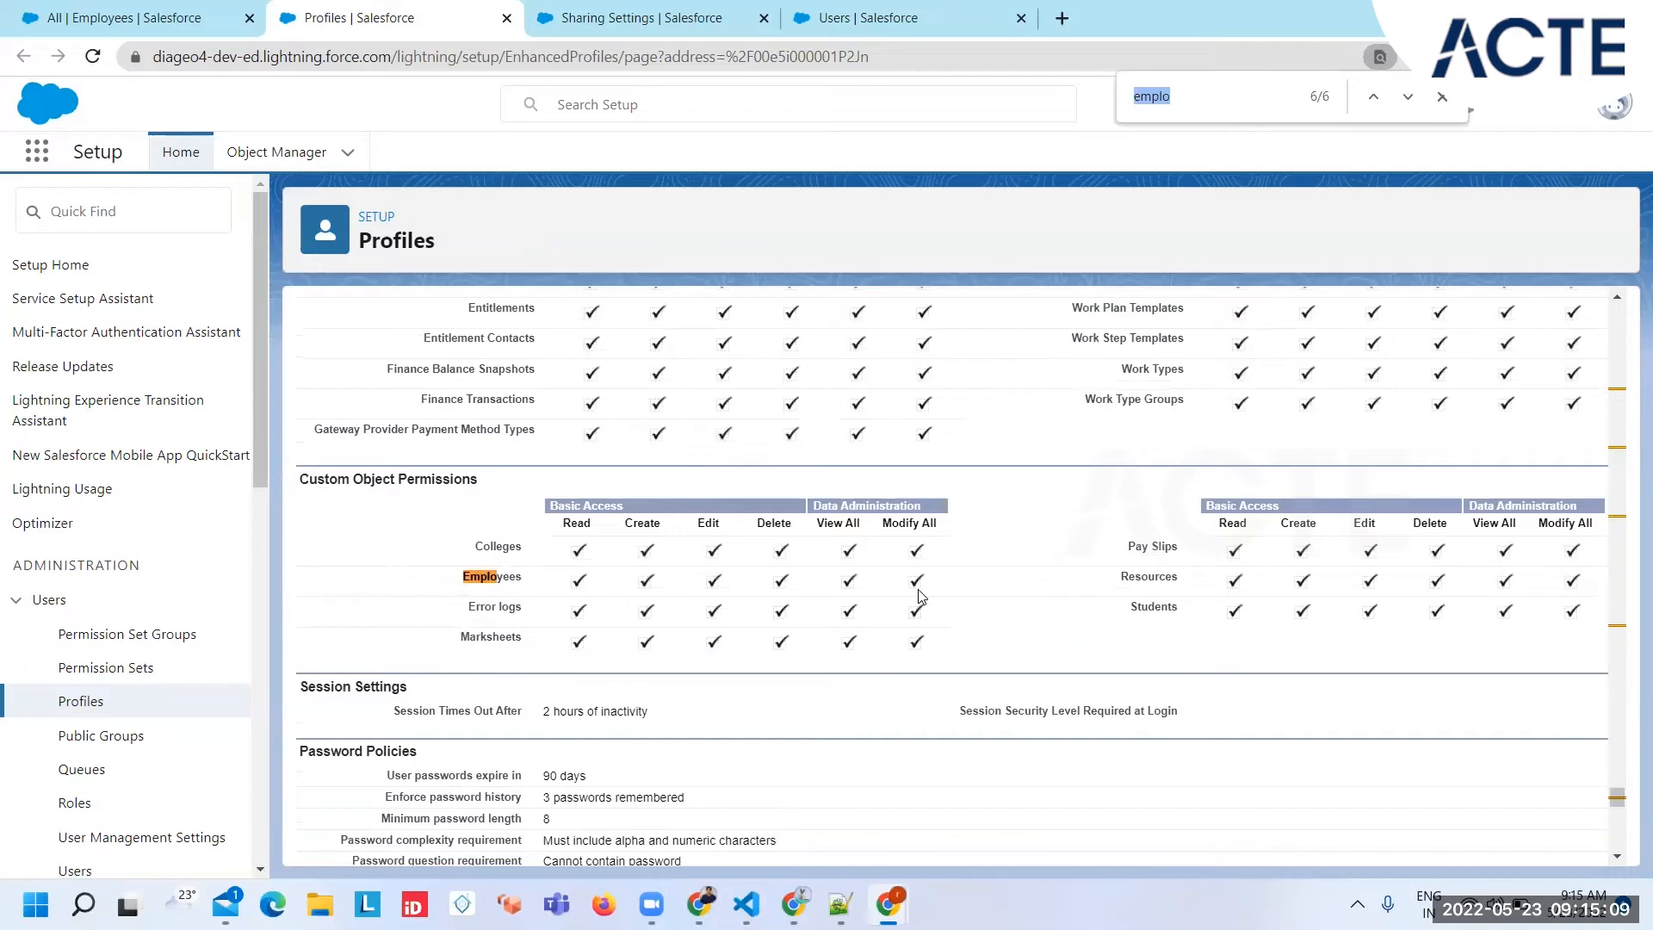
# Open the System Administrator profile for editing and find the Employees custom object permissions with "emplo" to check whether they can be changed.
pyautogui.scroll(20, 920, 596)
pyautogui.scroll(20, 919, 596)
pyautogui.scroll(20, 721, 493)
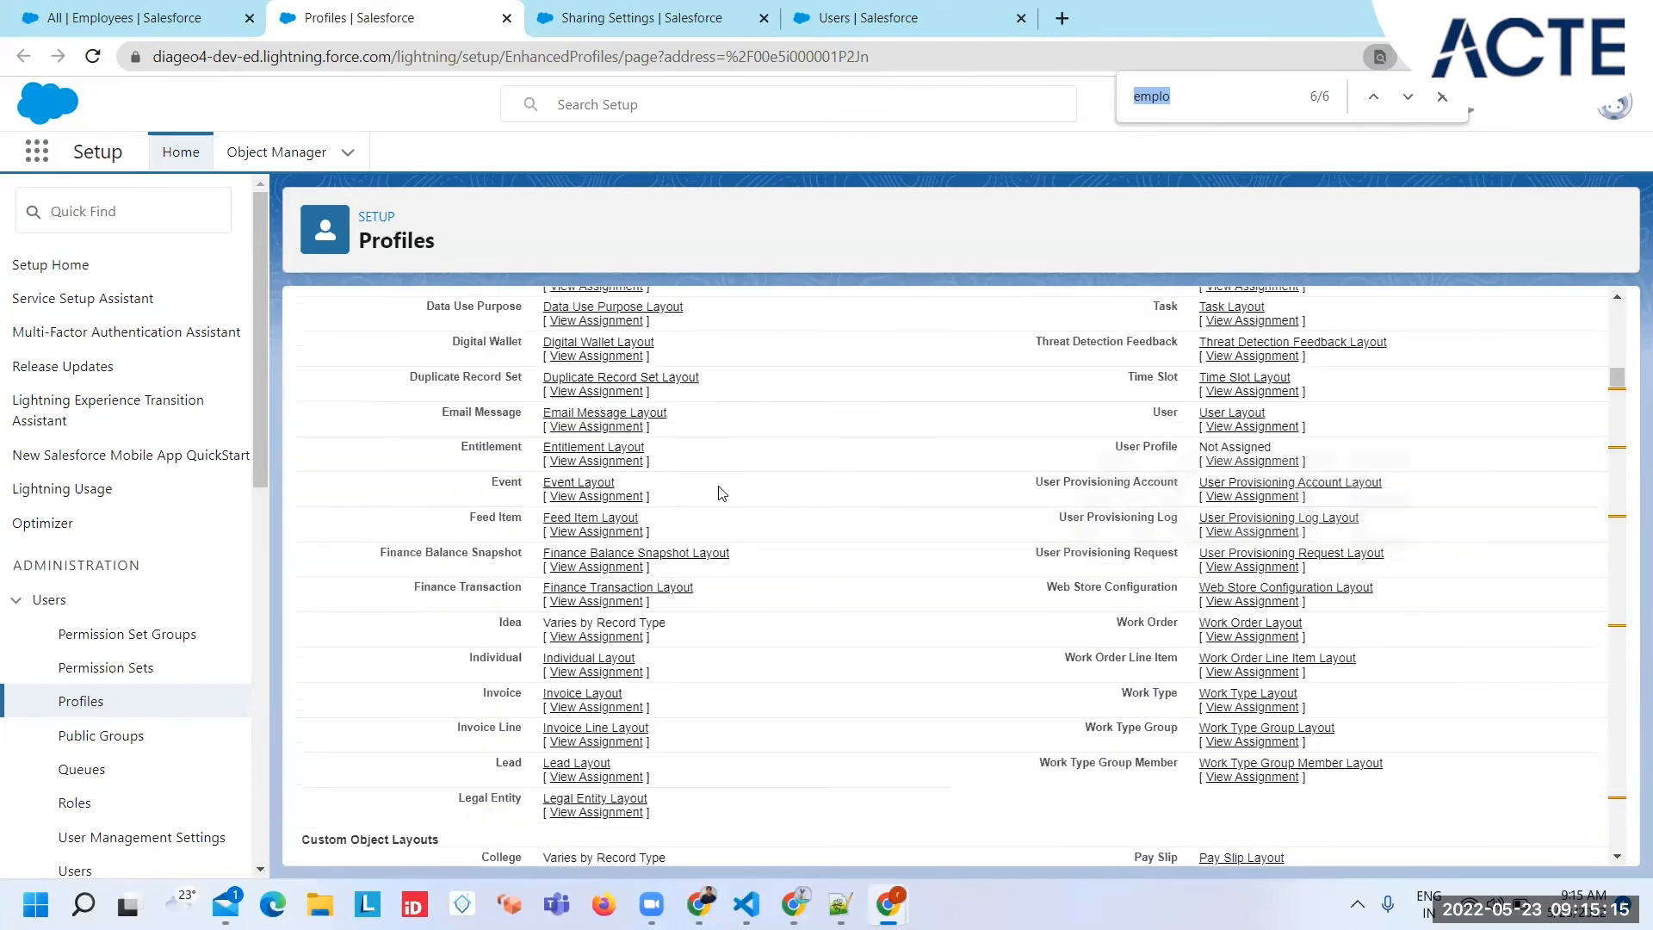
pyautogui.scroll(10, 721, 494)
pyautogui.click(721, 493)
pyautogui.click(1206, 98)
pyautogui.press('Return')
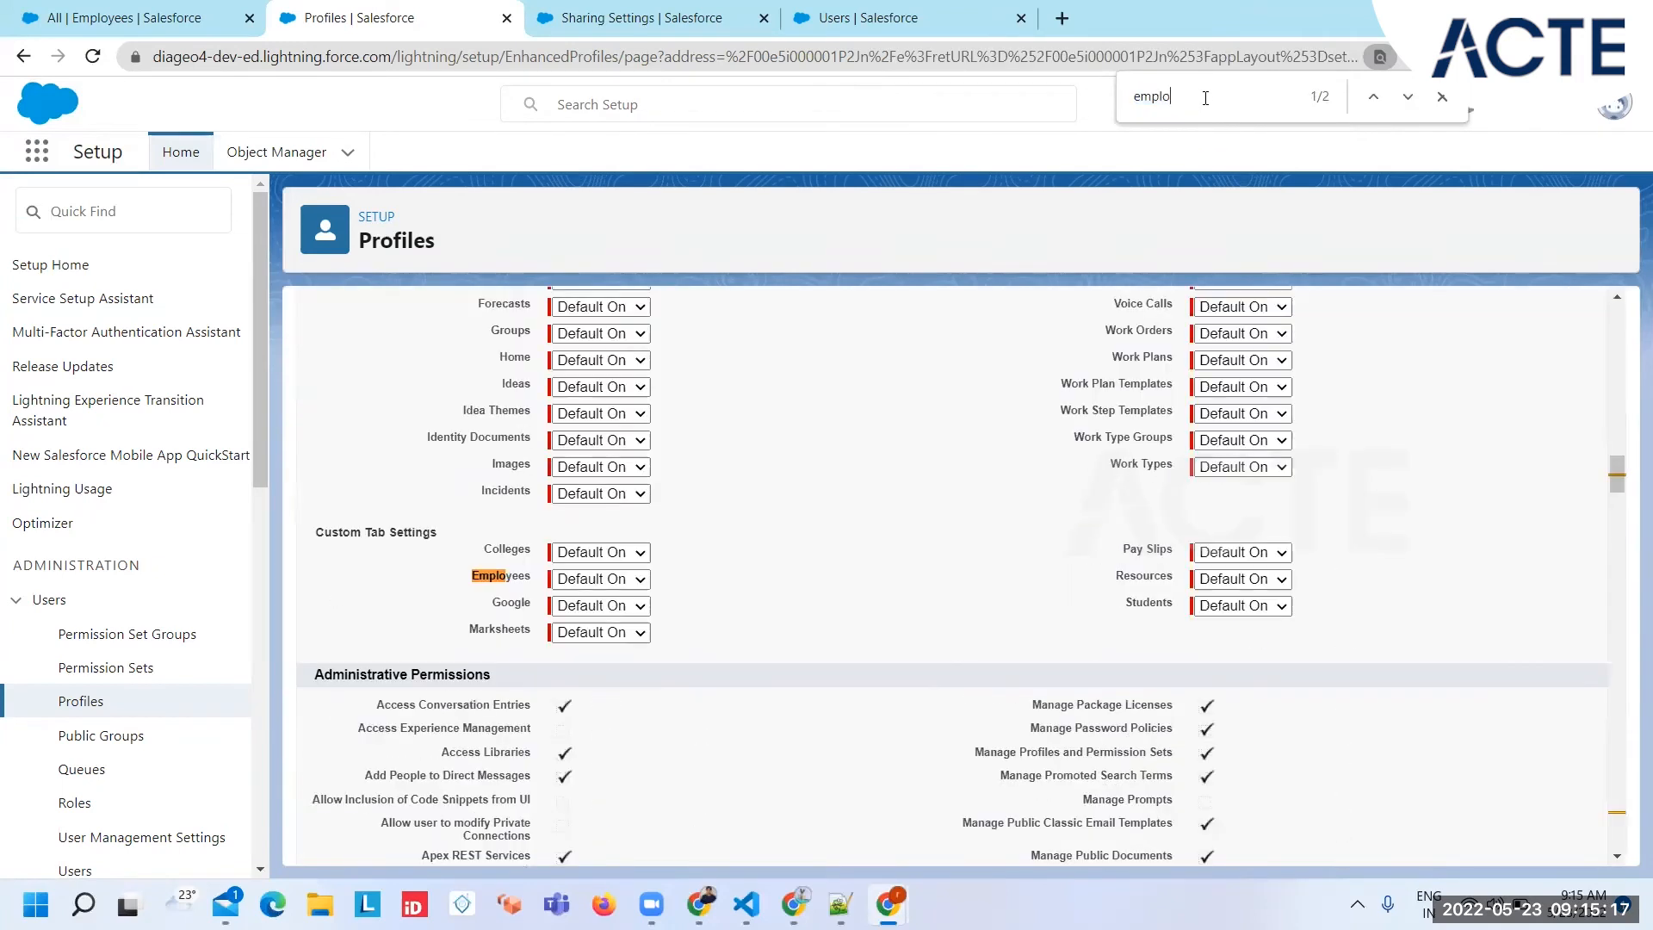
pyautogui.press('Return')
pyautogui.press('Return')
pyautogui.press('Return')
pyautogui.press('Return')
pyautogui.press('Return')
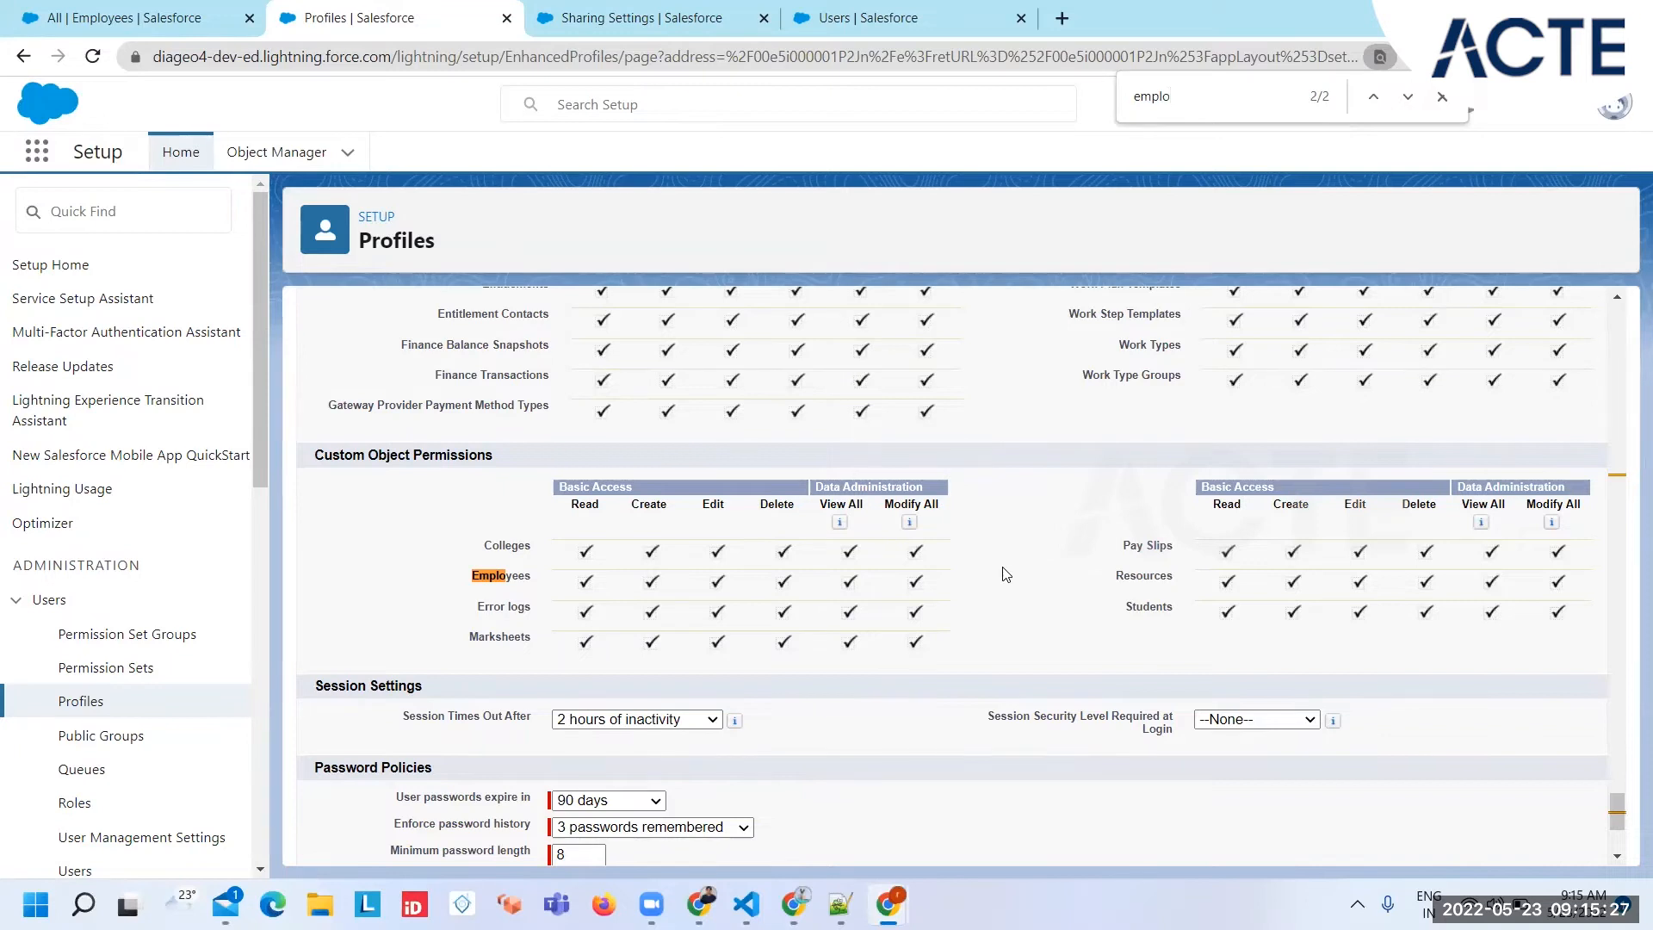
# Leave profile editing without saving and find the Employee entries on the System Administrator profile's detail page.
pyautogui.scroll(-5, 1005, 574)
pyautogui.click(842, 838)
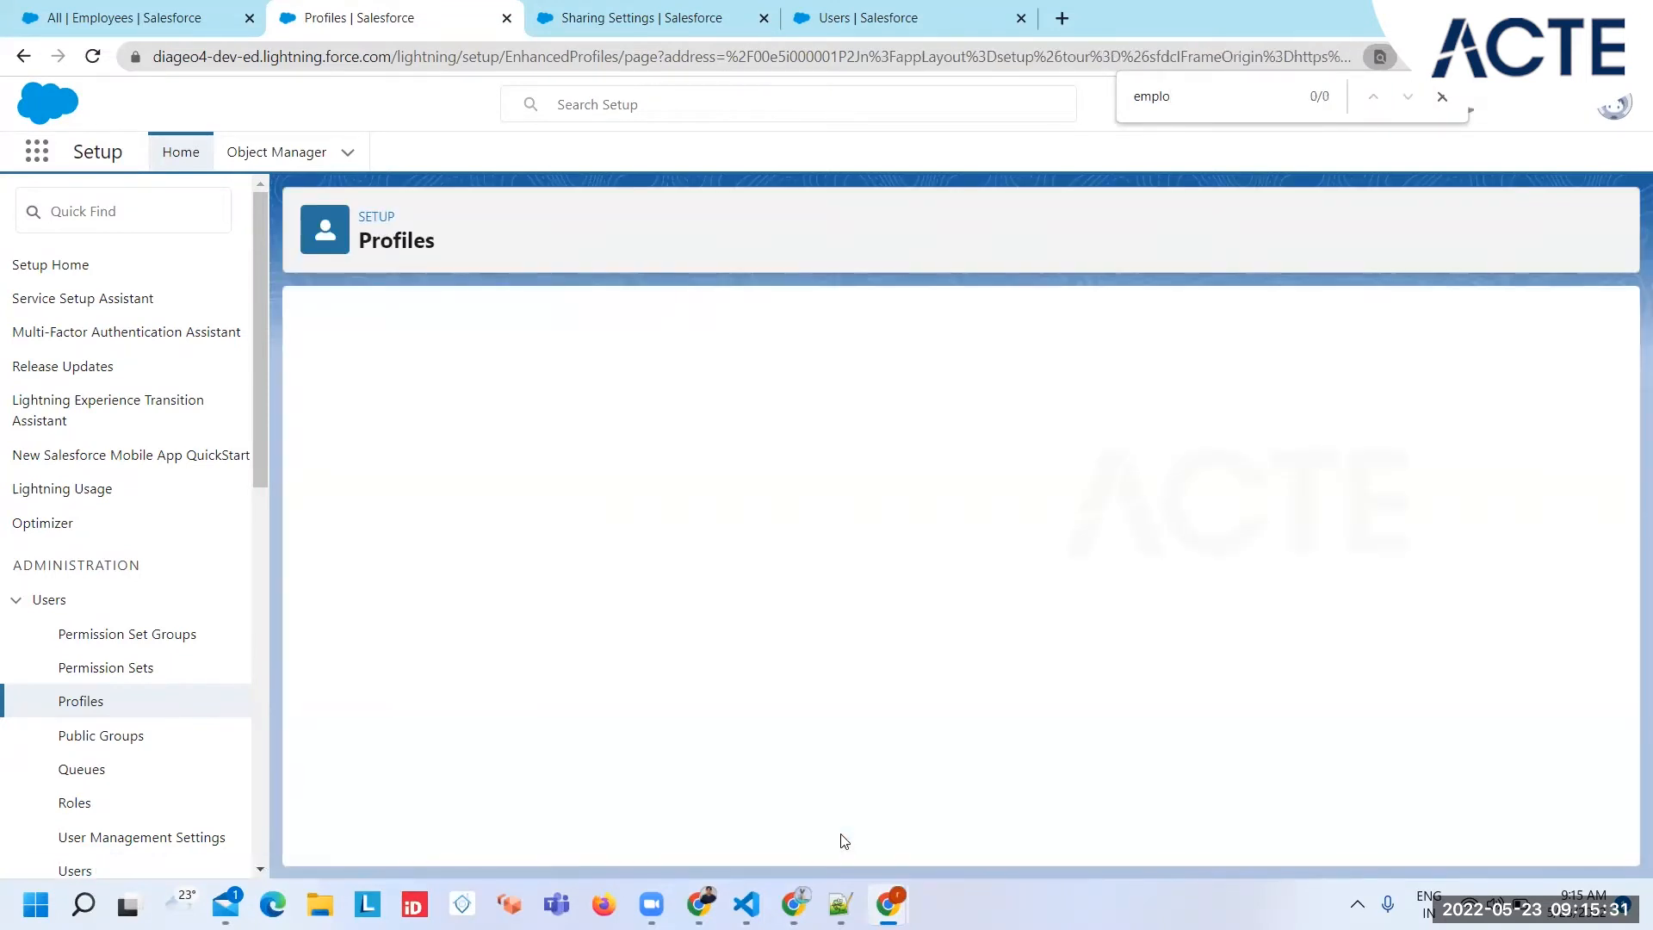
pyautogui.press('Return')
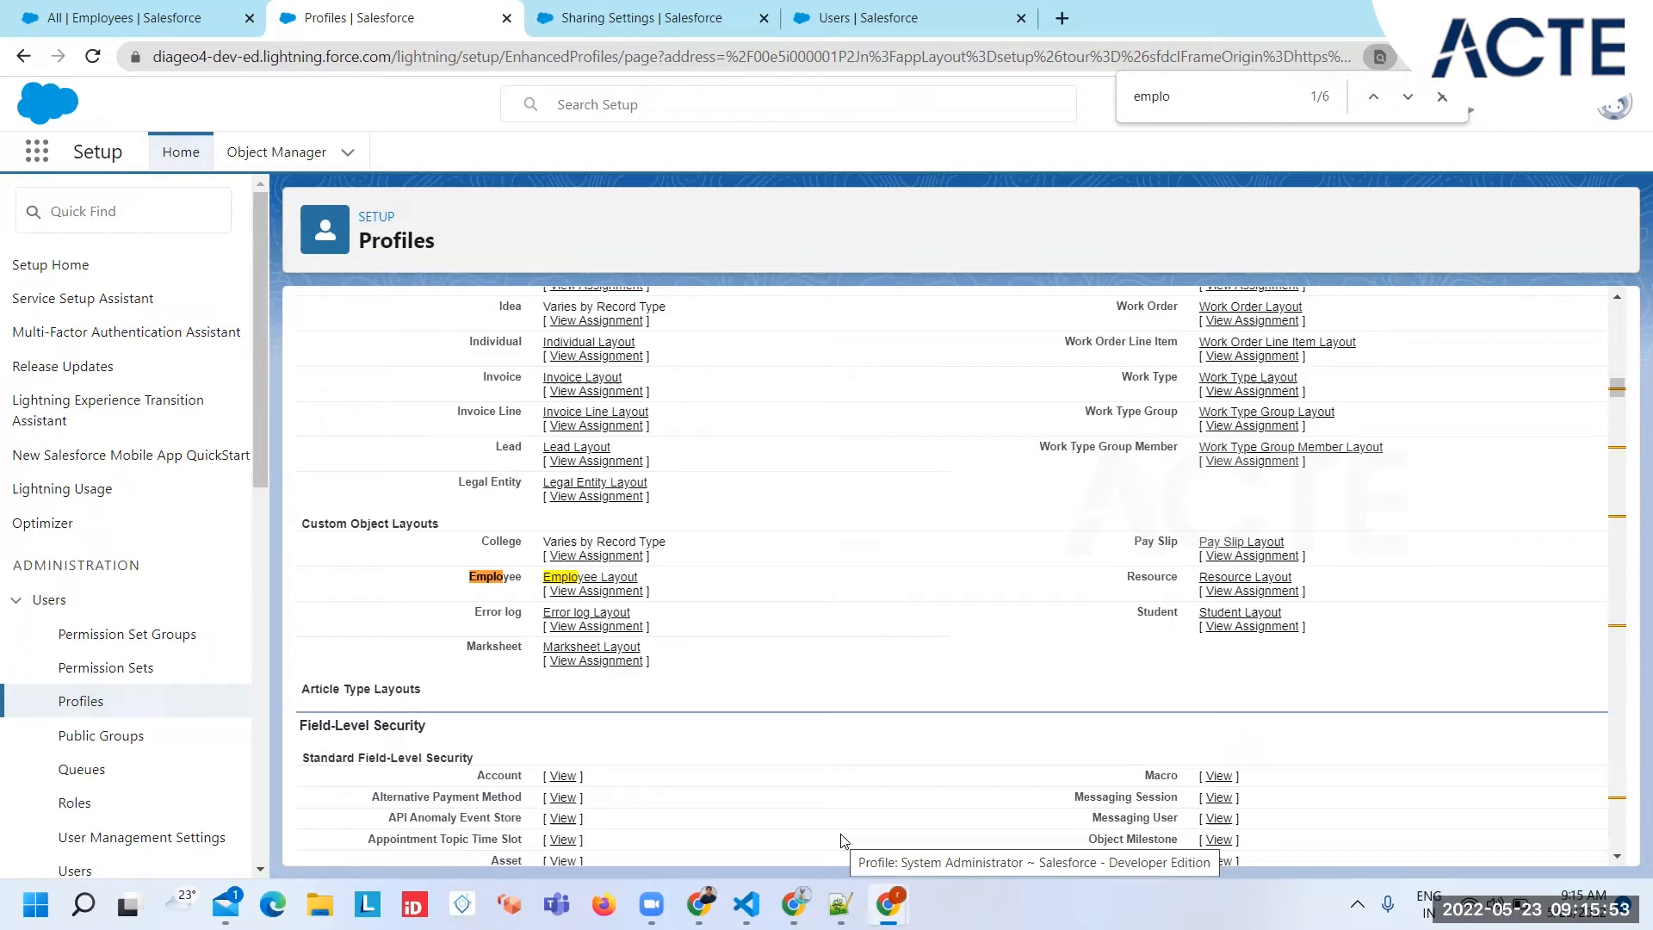
# Start a new Employee sharing rule in Sharing Settings with the label "Extend Access for Employess" and a matching rule name.
pyautogui.click(644, 19)
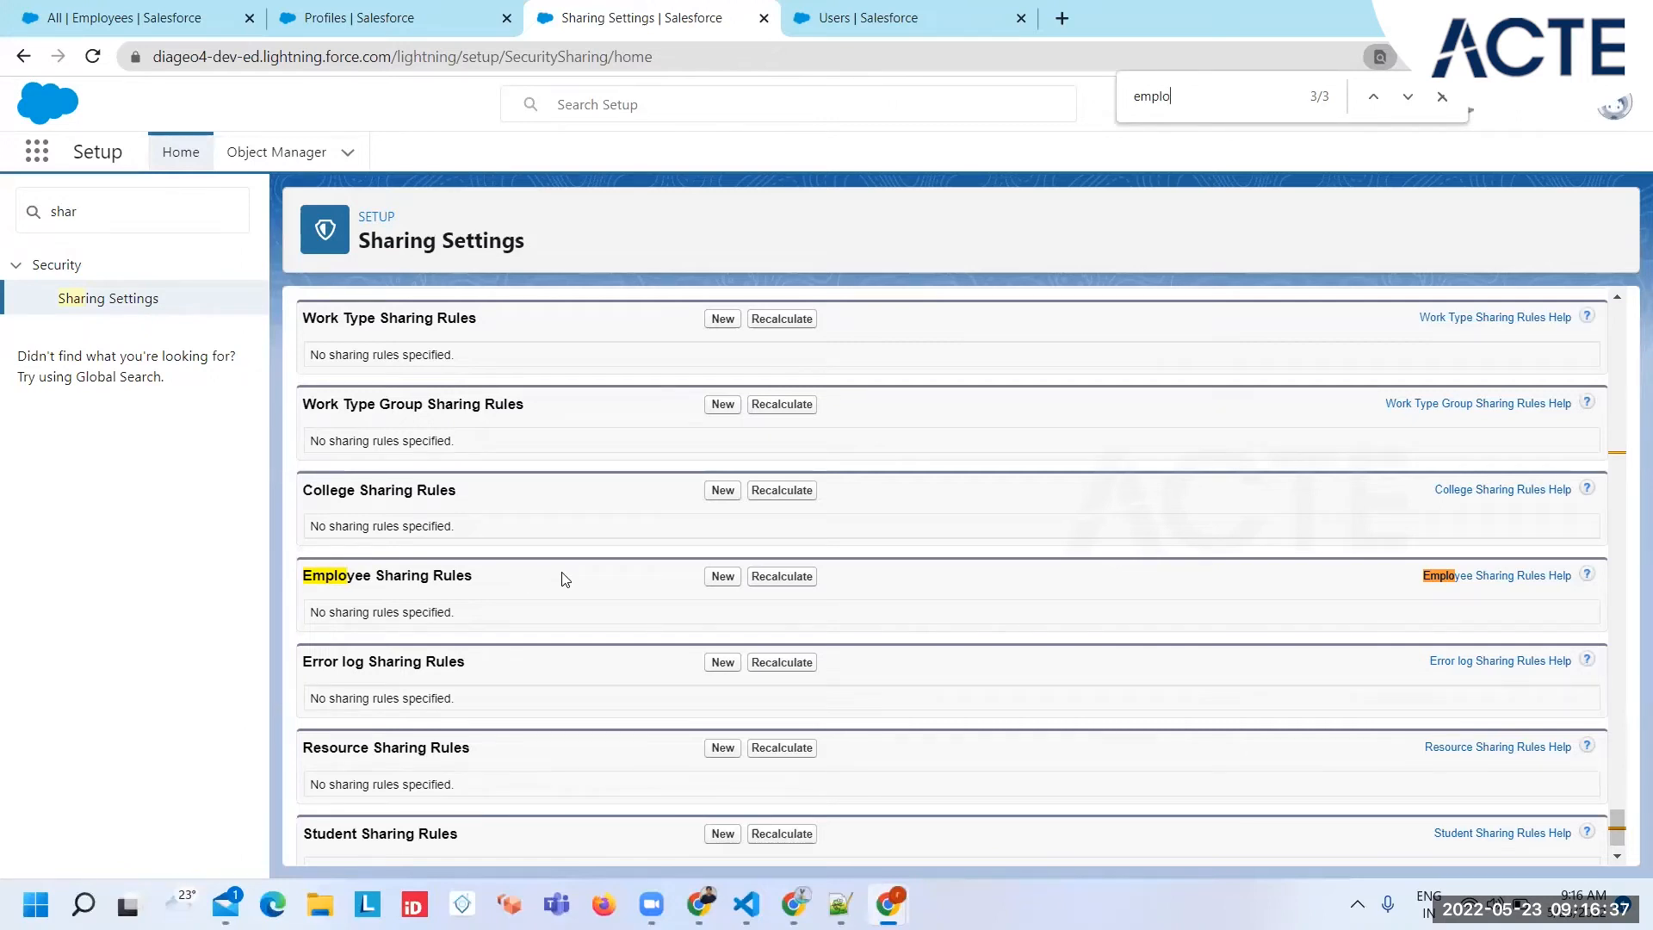
pyautogui.click(724, 579)
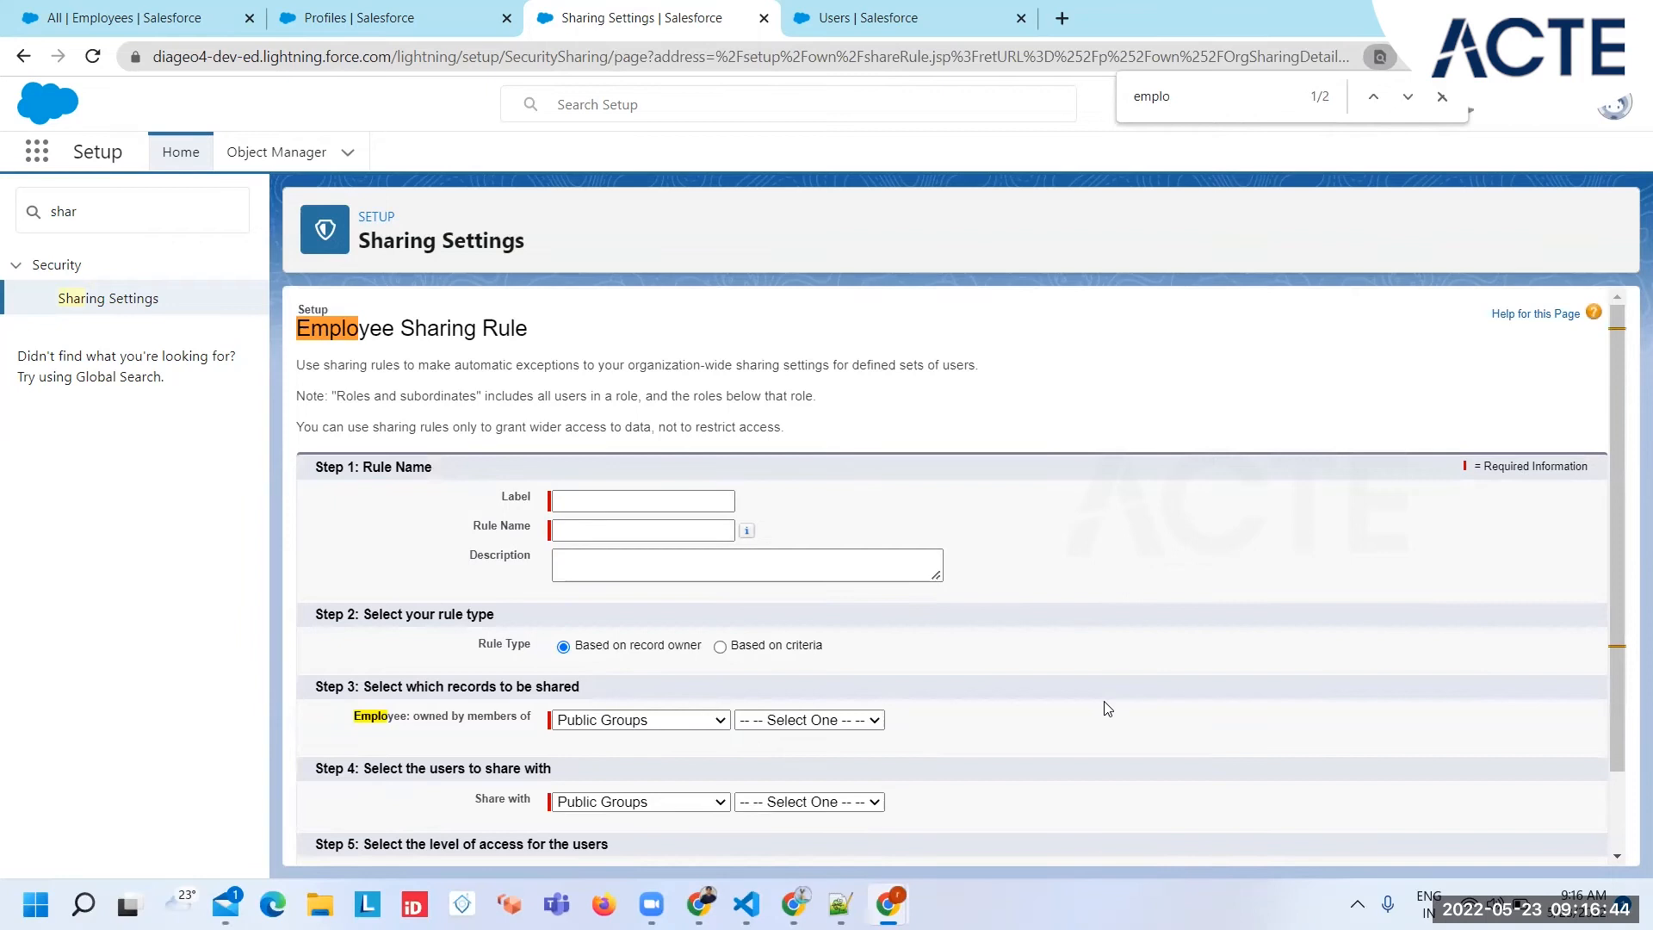
pyautogui.scroll(-1, 1107, 708)
pyautogui.click(591, 404)
pyautogui.write('Extend Access for Employess')
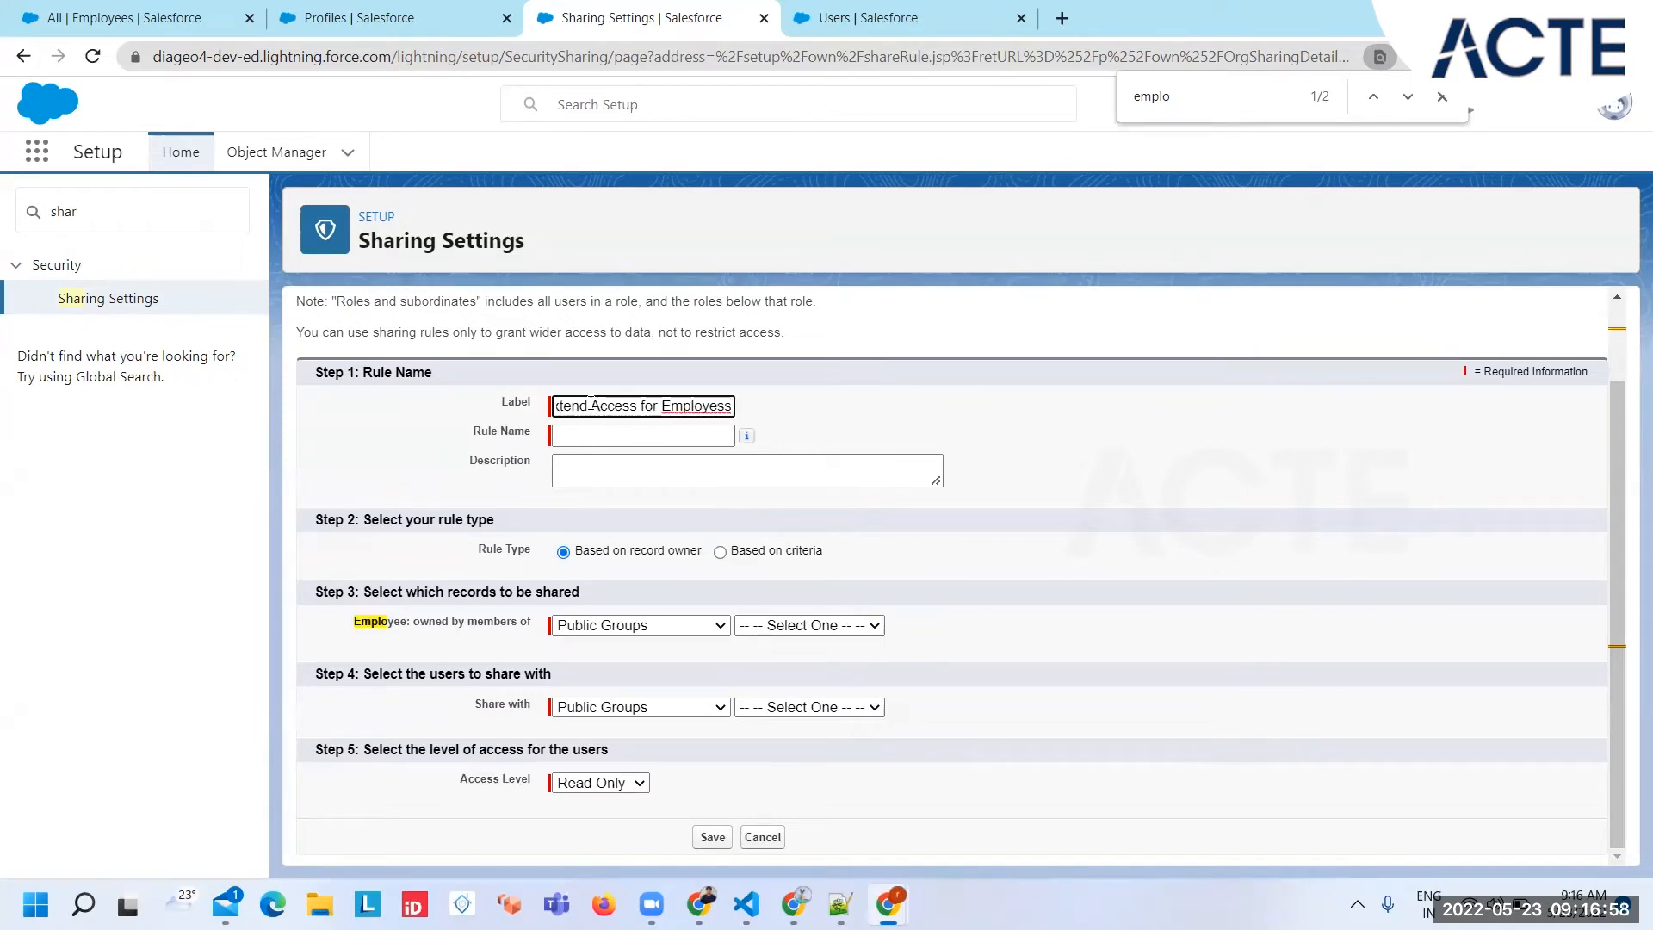
pyautogui.click(995, 580)
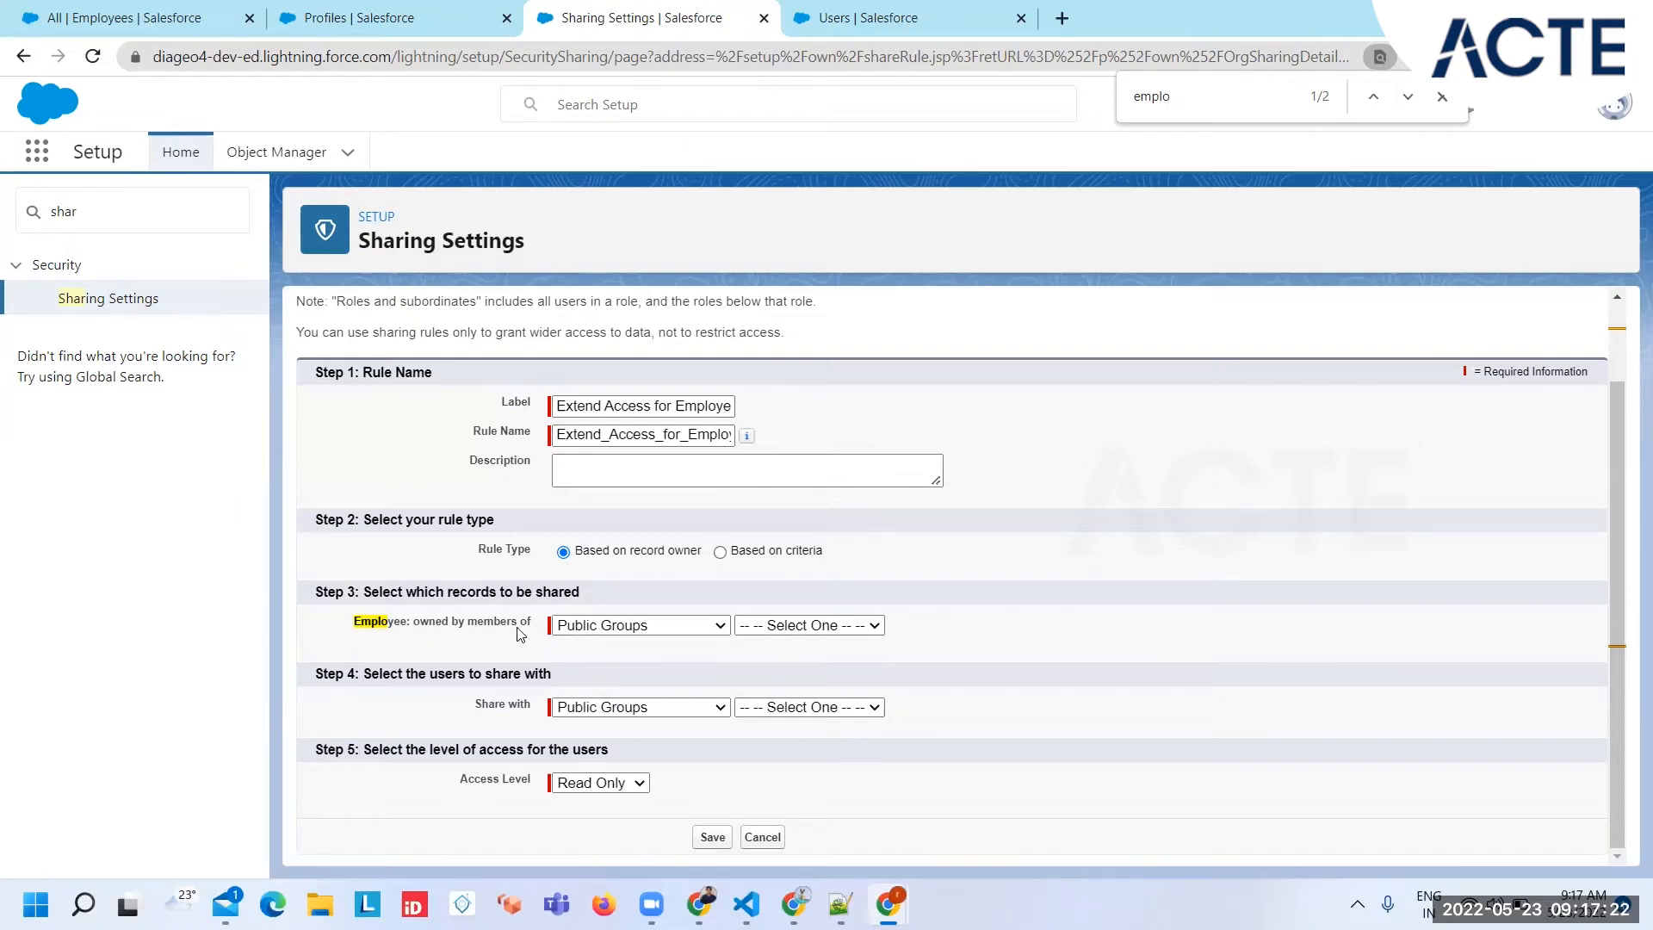
# Review the sharing rule's available record-owner group types, share-with group types and access levels without changing them.
pyautogui.click(605, 626)
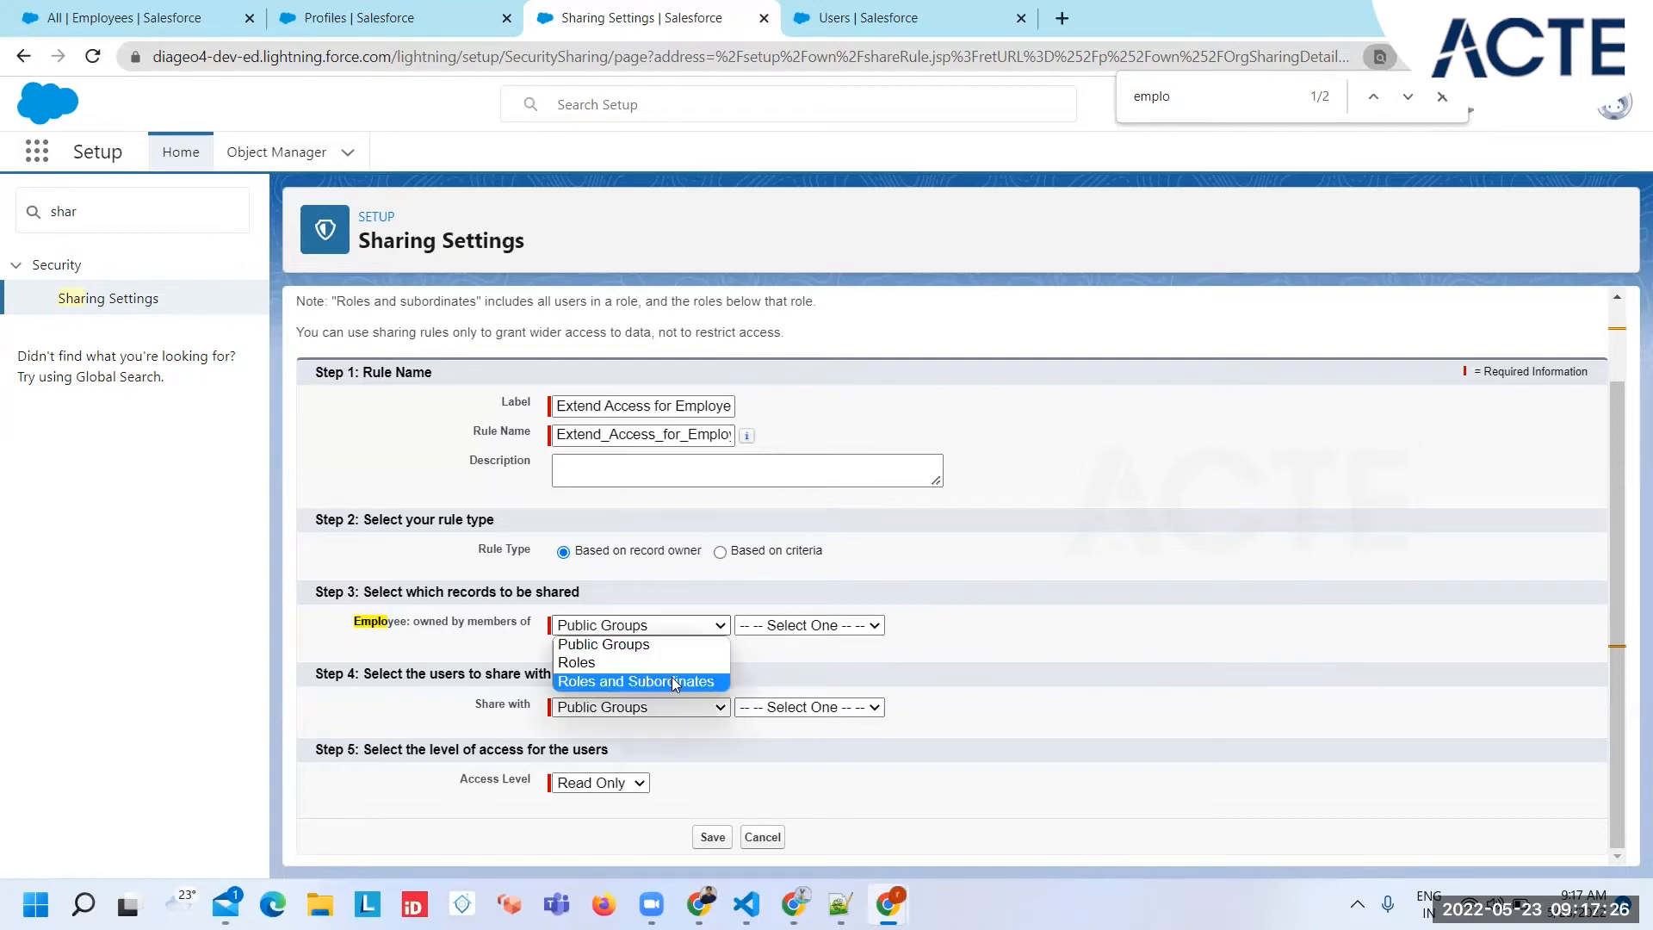
pyautogui.click(995, 652)
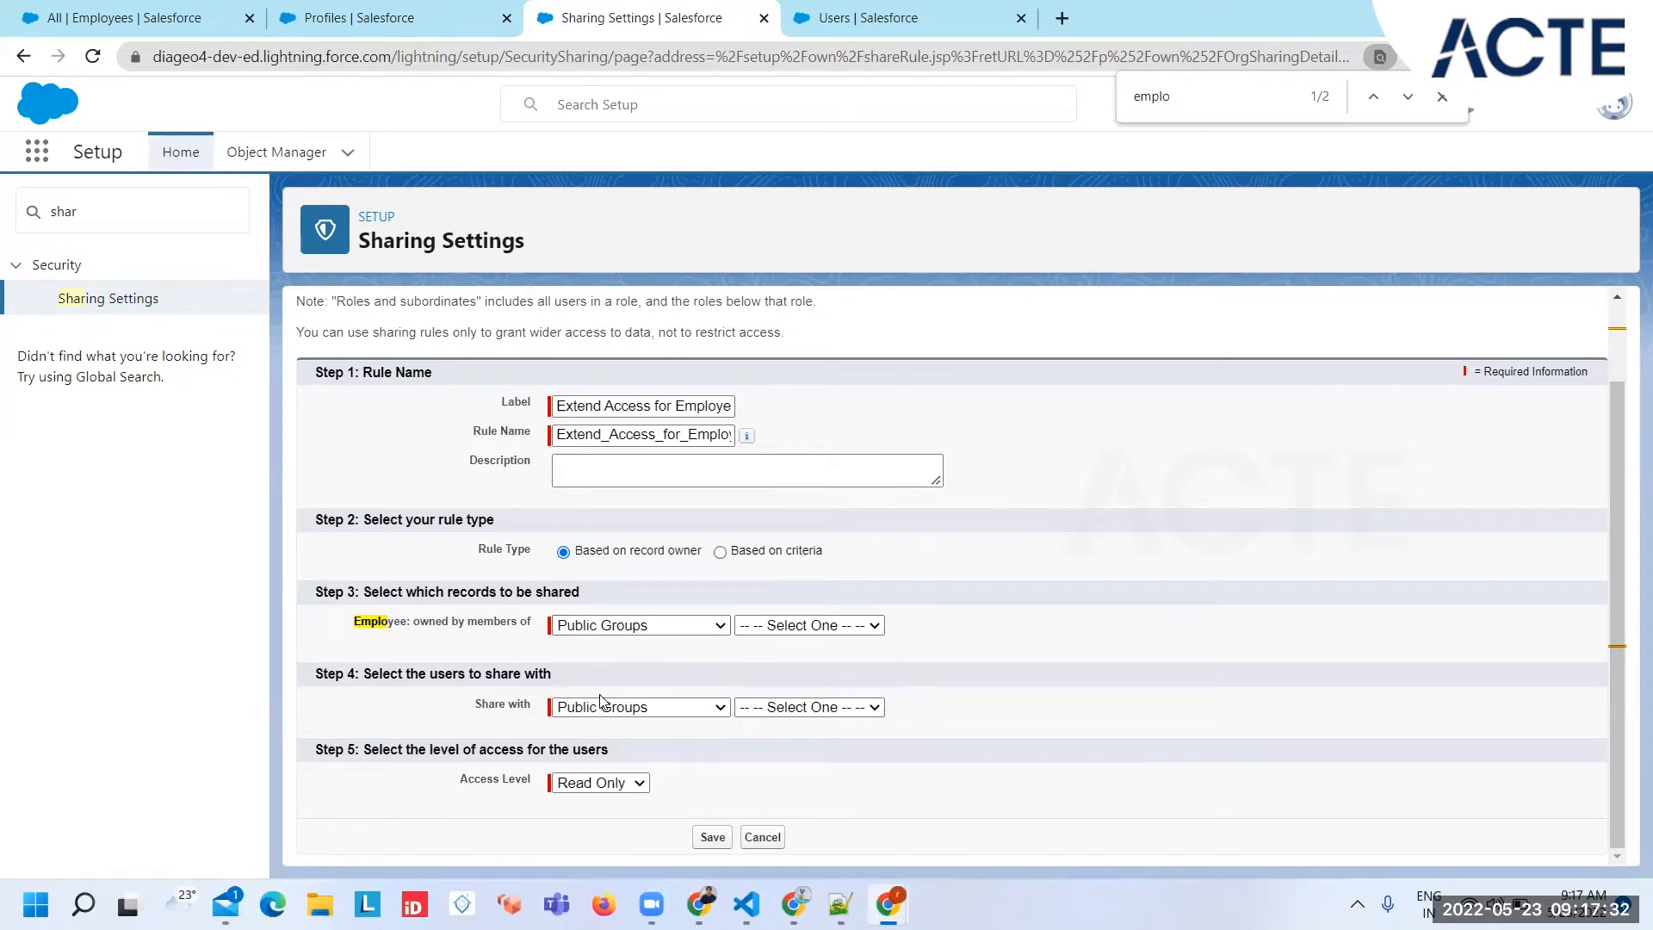
pyautogui.click(655, 708)
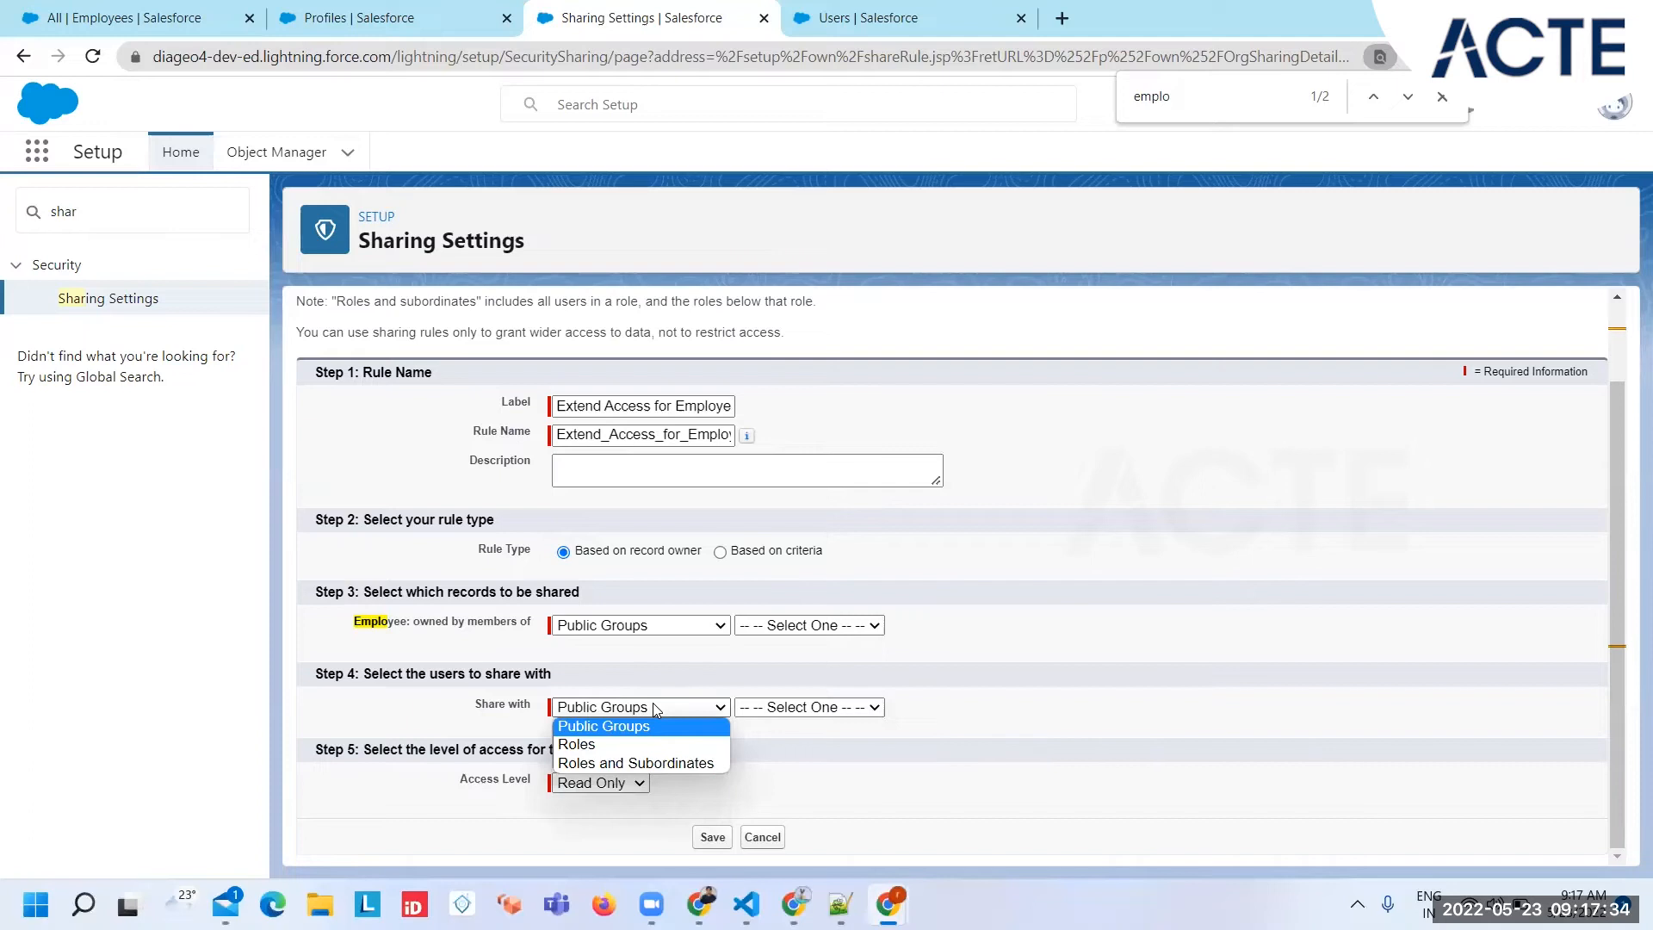
pyautogui.click(839, 755)
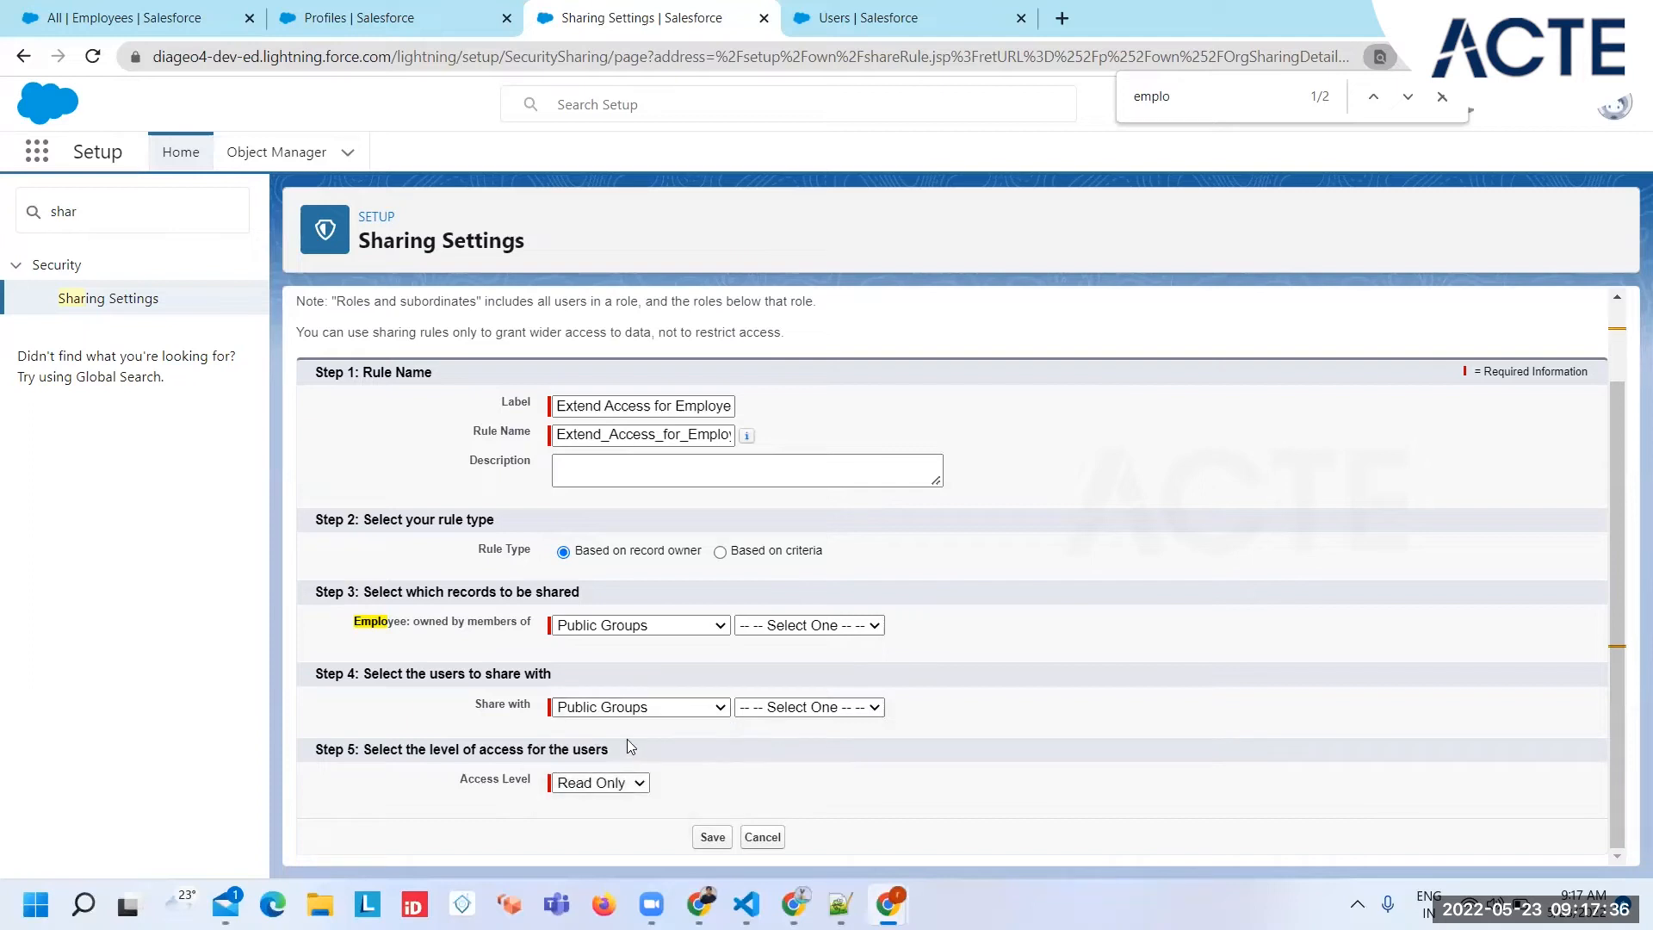
pyautogui.click(619, 792)
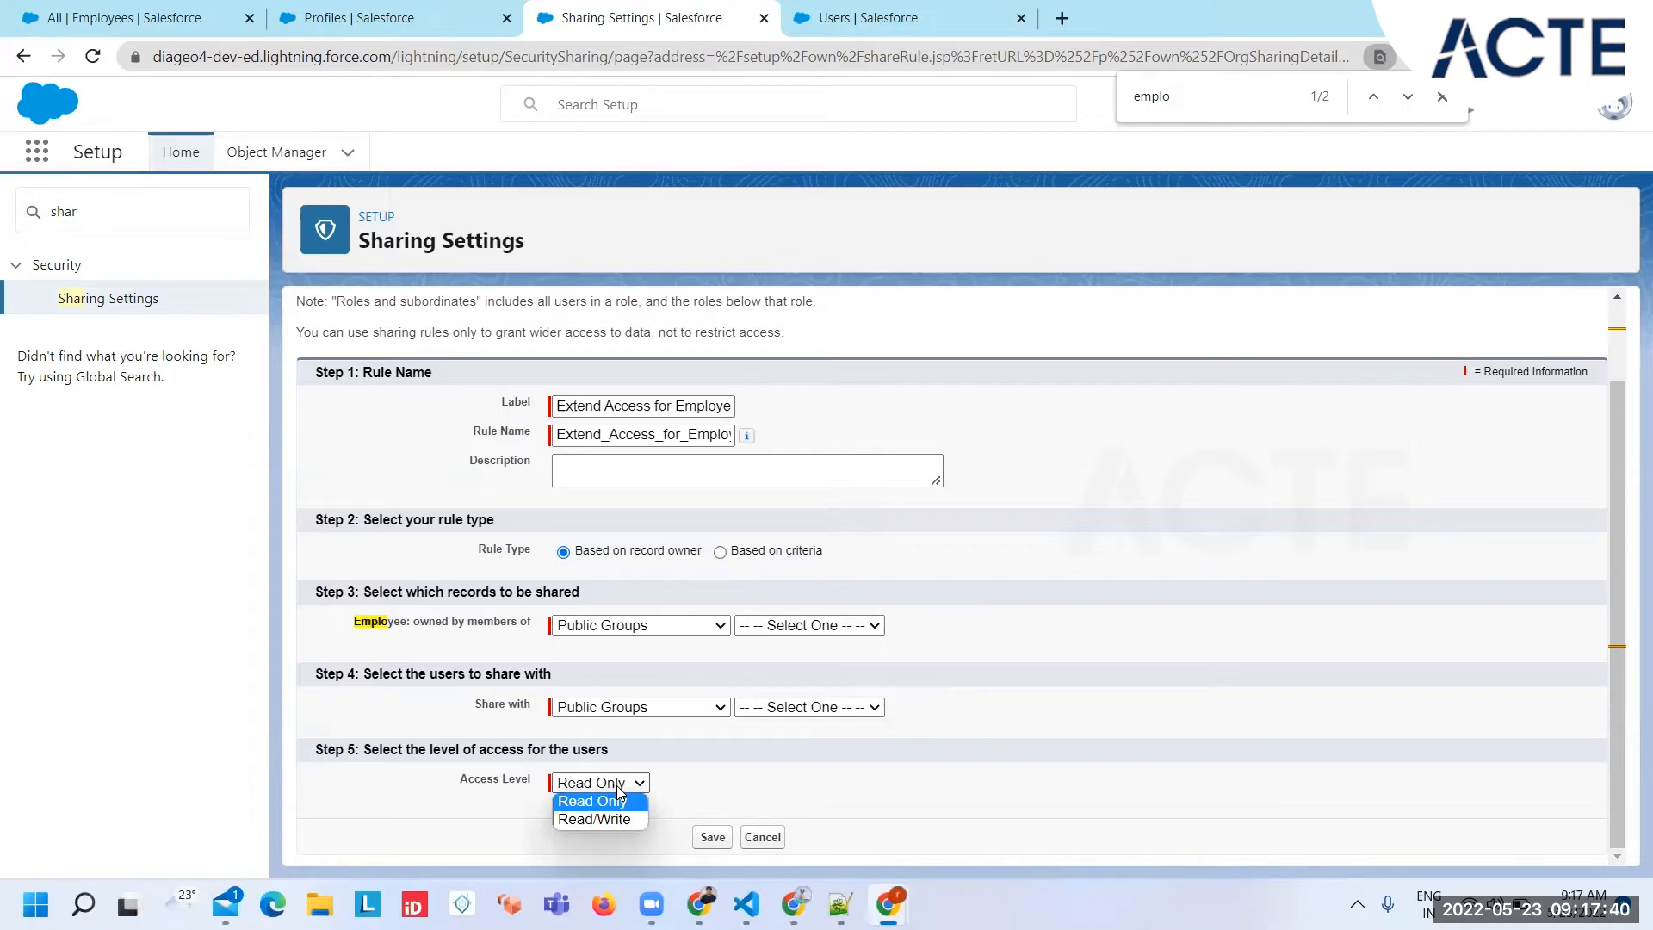
pyautogui.click(618, 792)
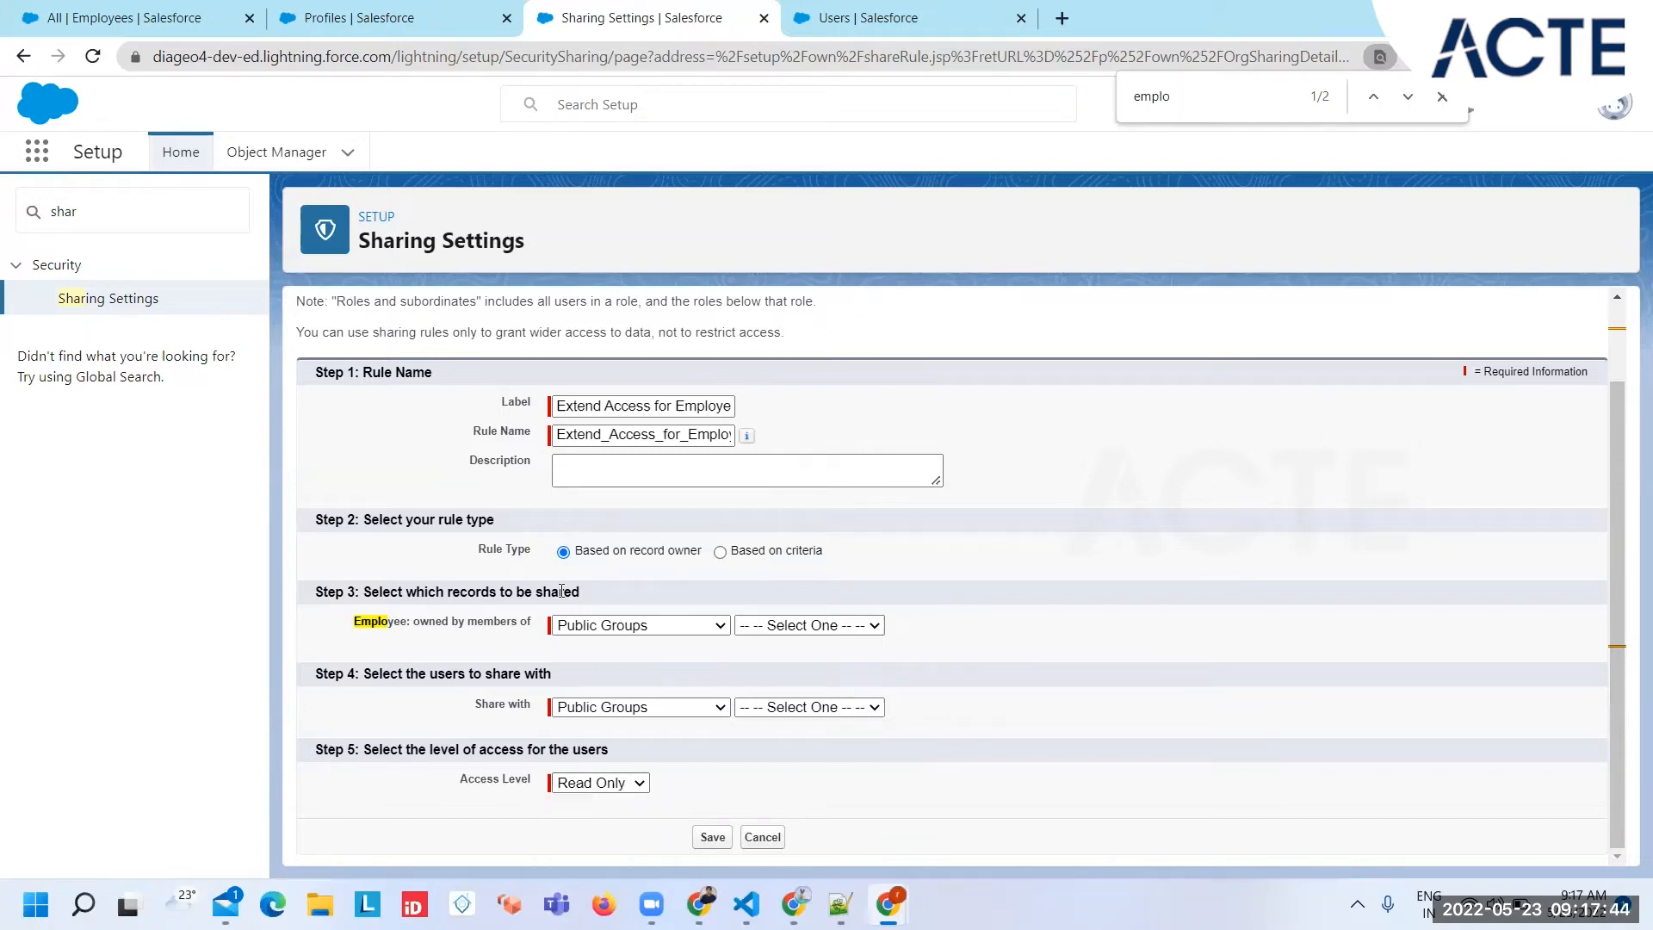
# Set the Employee records' owner group type to Roles and review the group types available to share with.
pyautogui.click(629, 625)
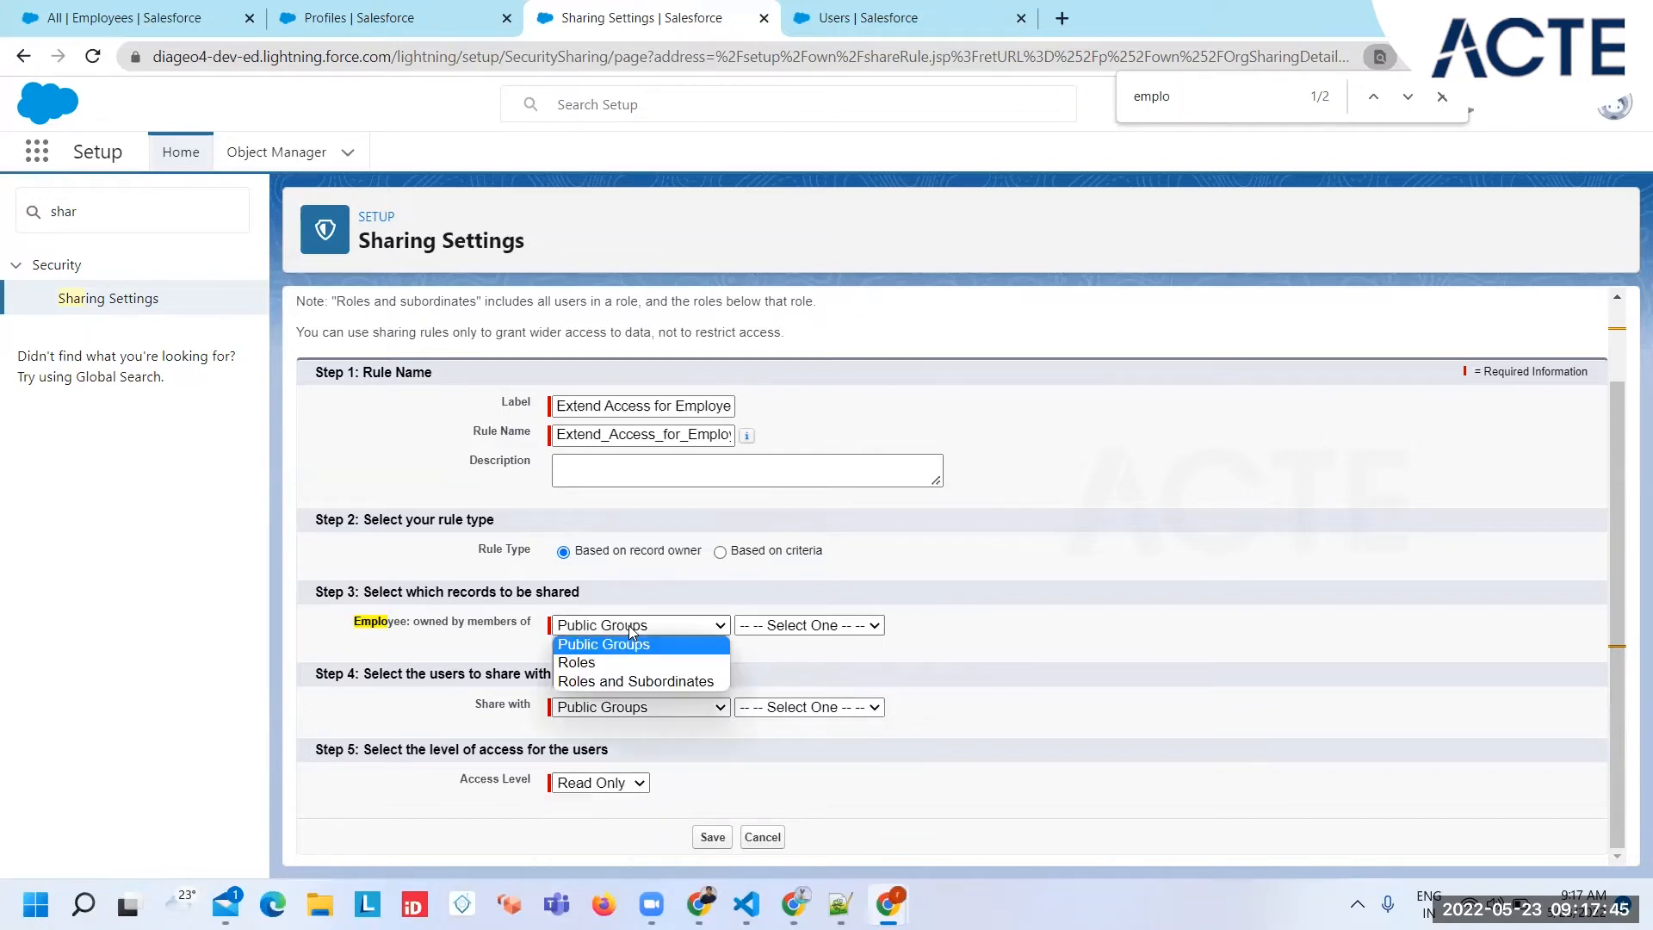
pyautogui.click(602, 663)
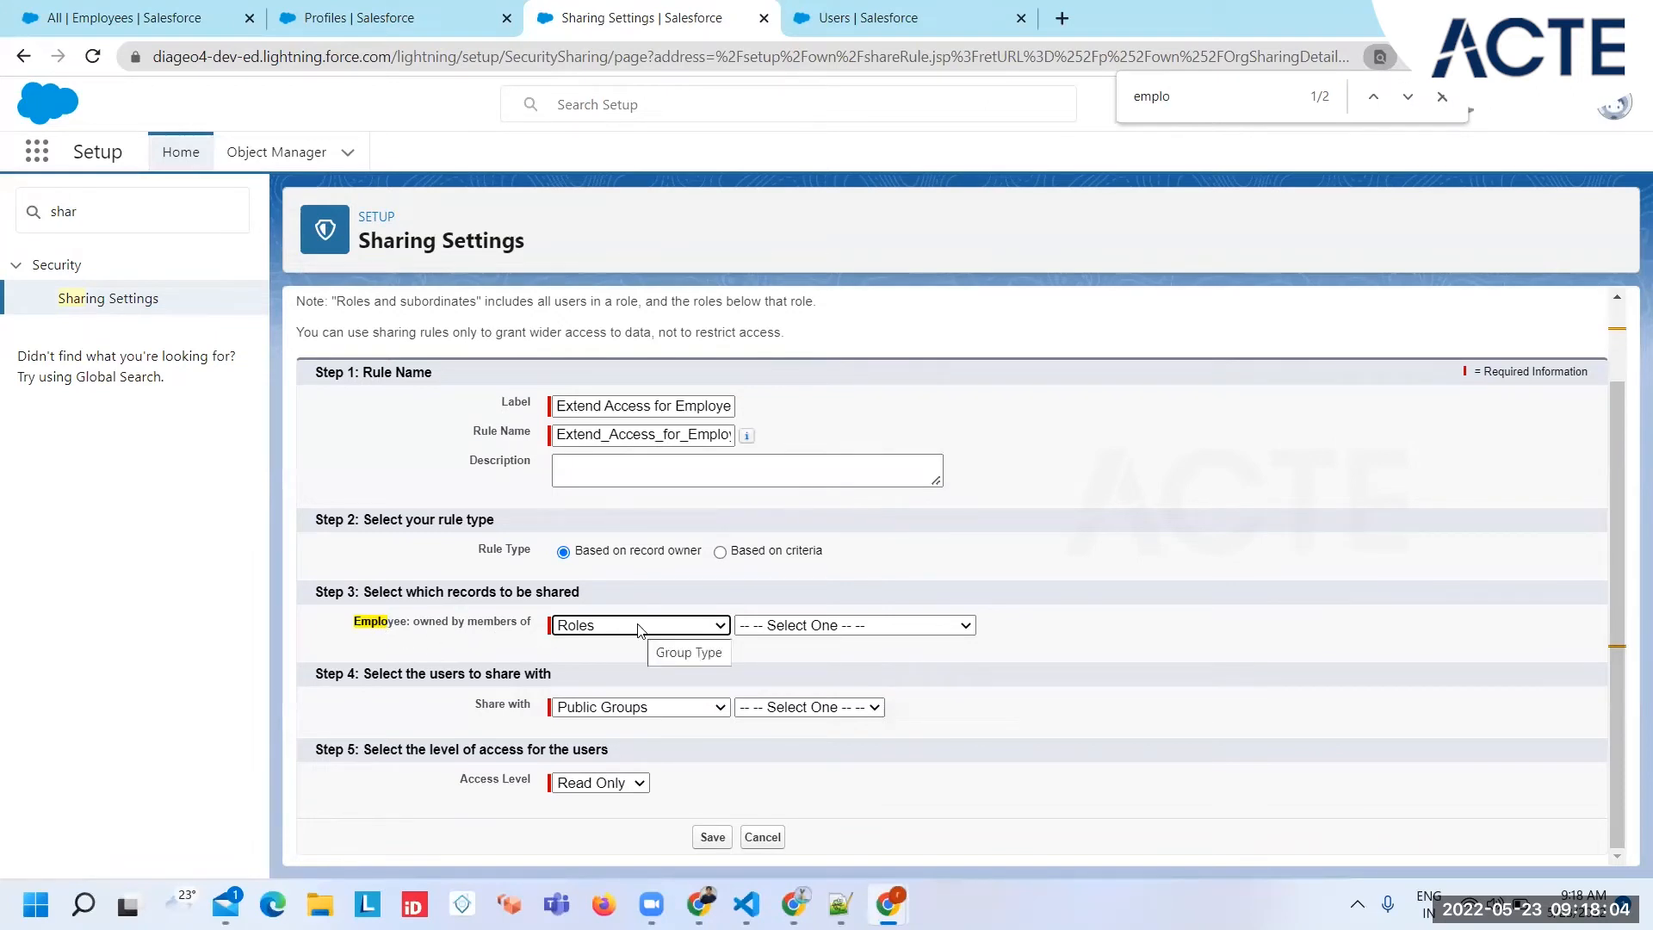
pyautogui.click(651, 716)
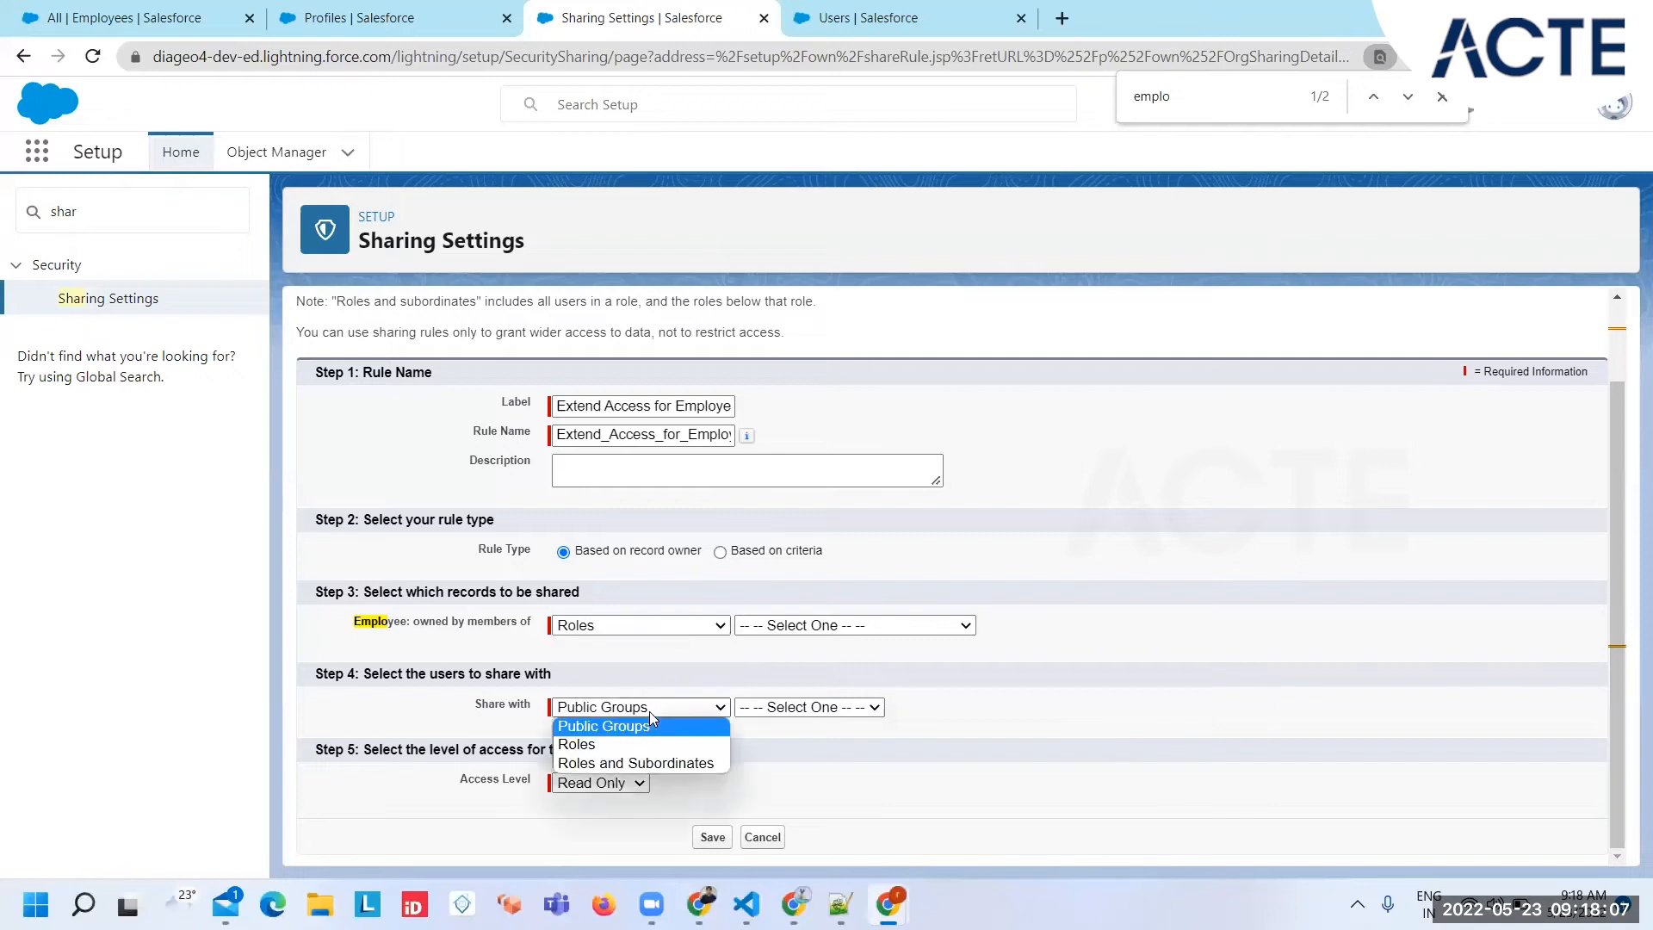
pyautogui.click(782, 754)
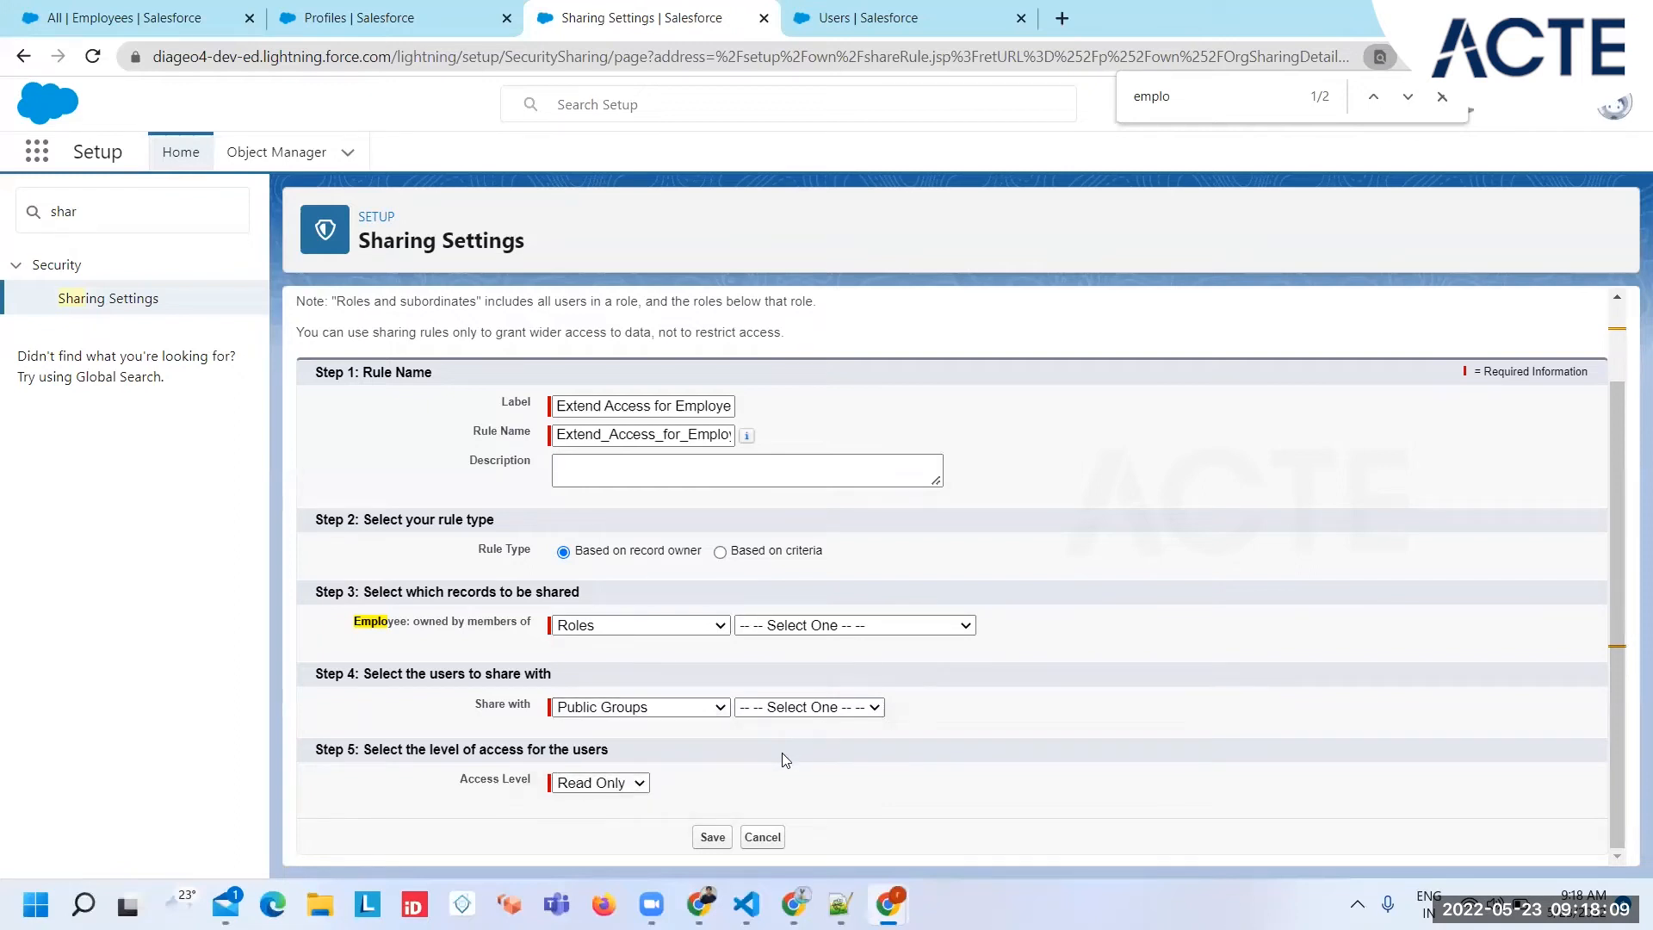
# Find Public Groups in Setup with "public", open the page in a separate tab and start a new group.
pyautogui.click(102, 210)
pyautogui.write('pubi')
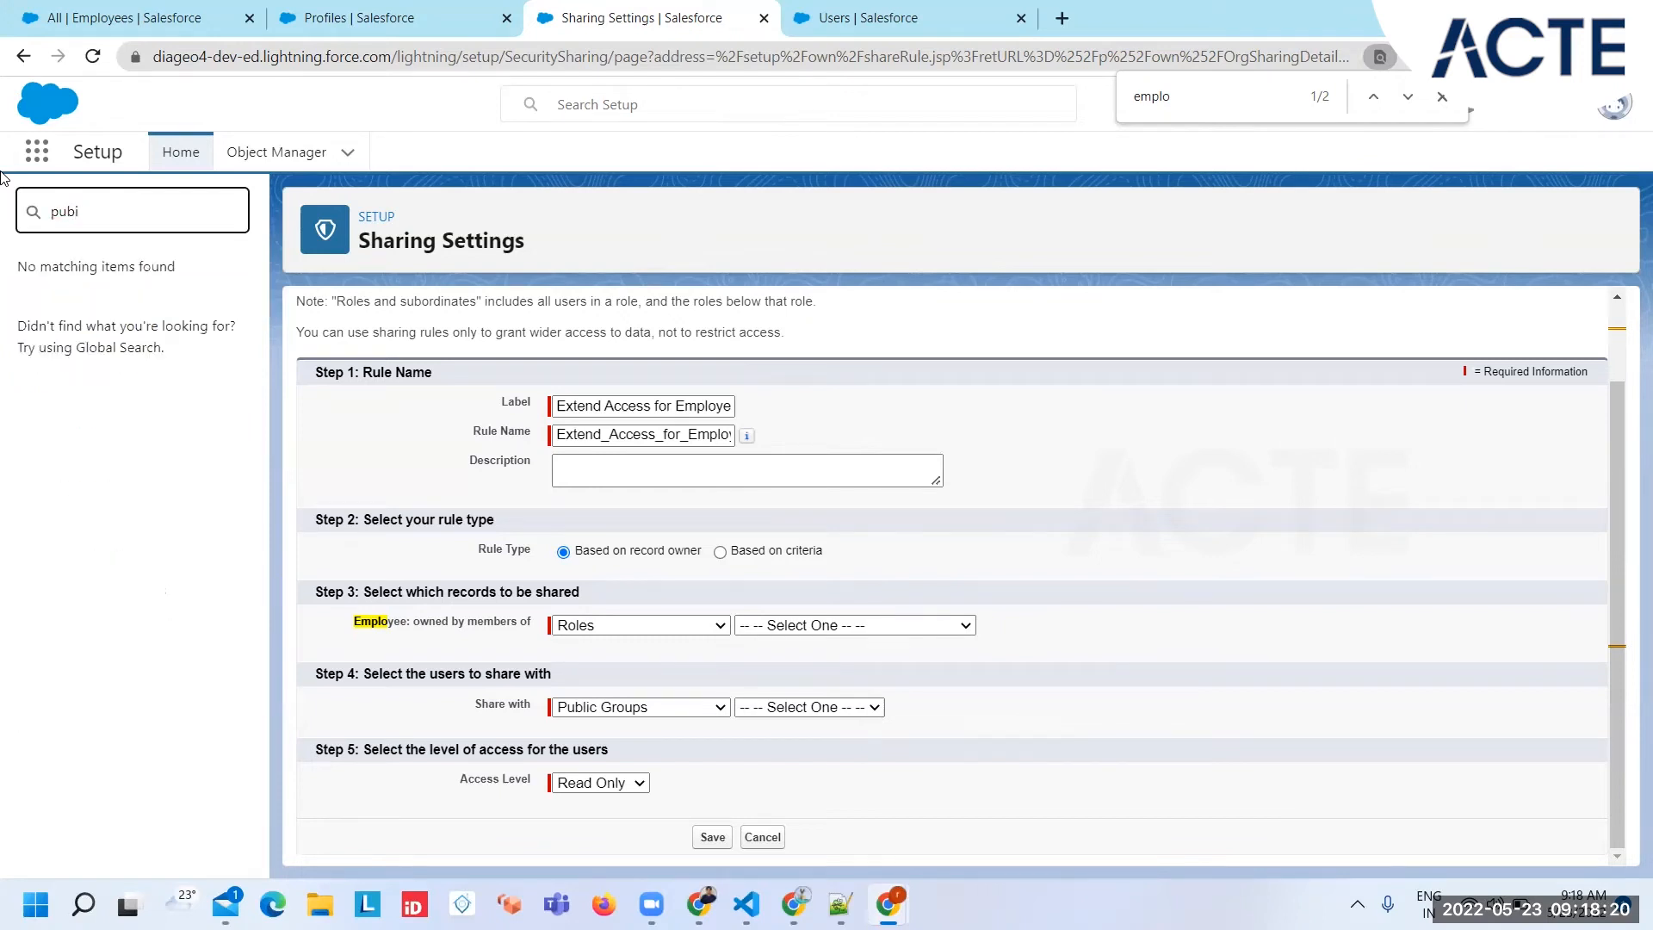
pyautogui.press('BackSpace')
pyautogui.write('lic')
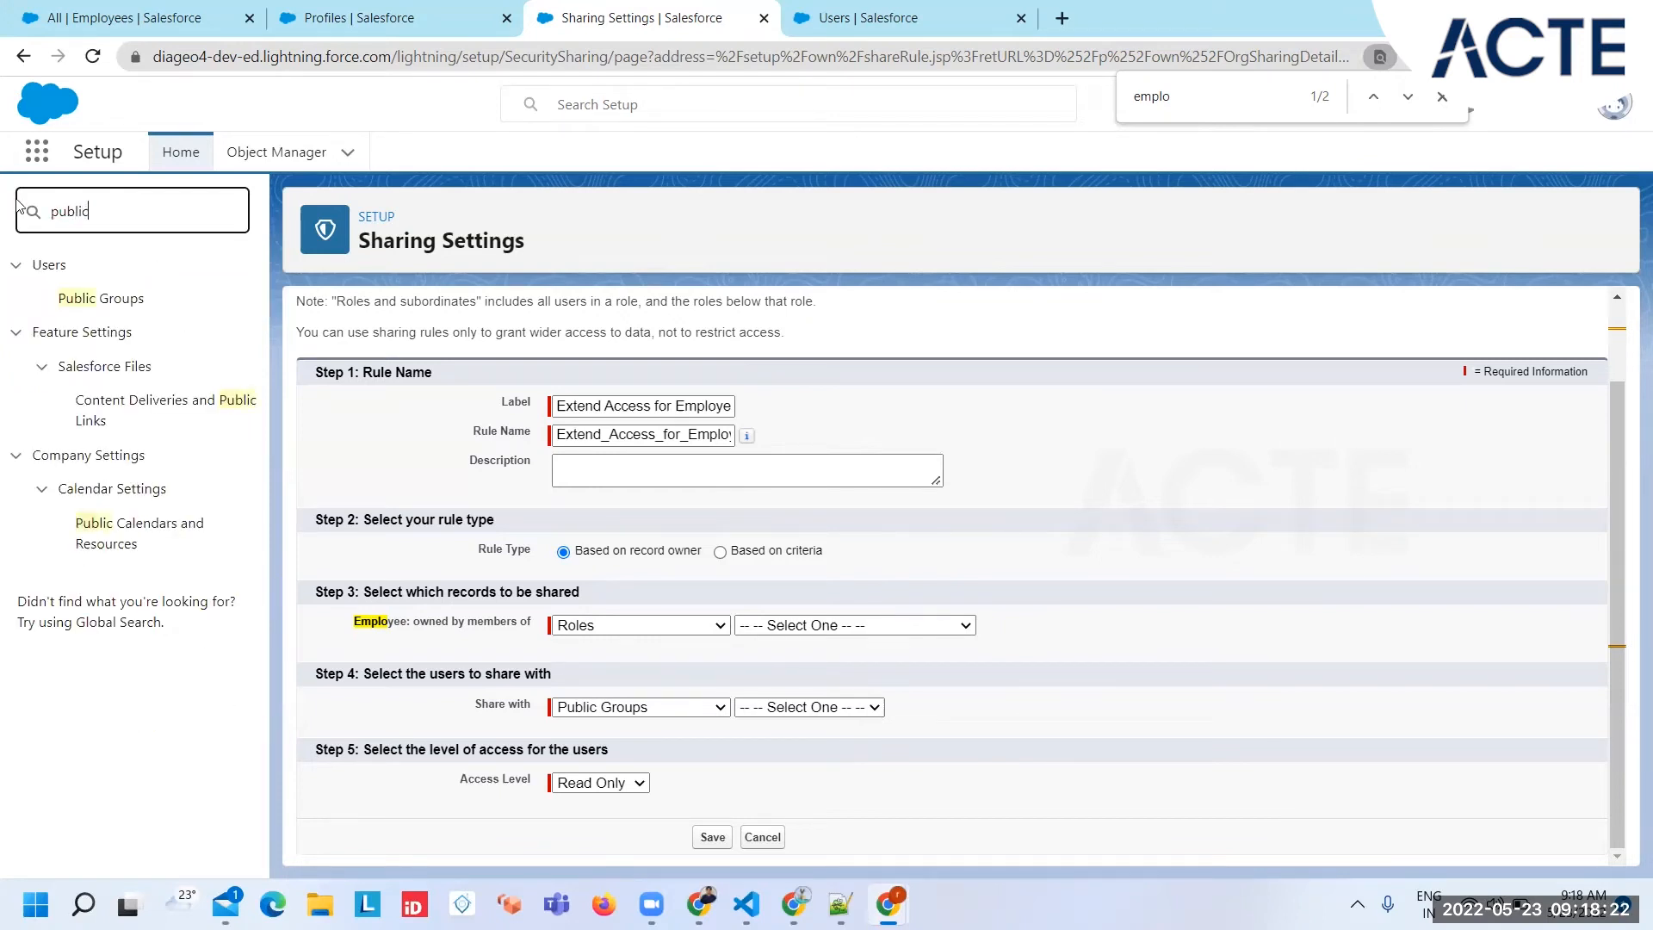
pyautogui.click(133, 300)
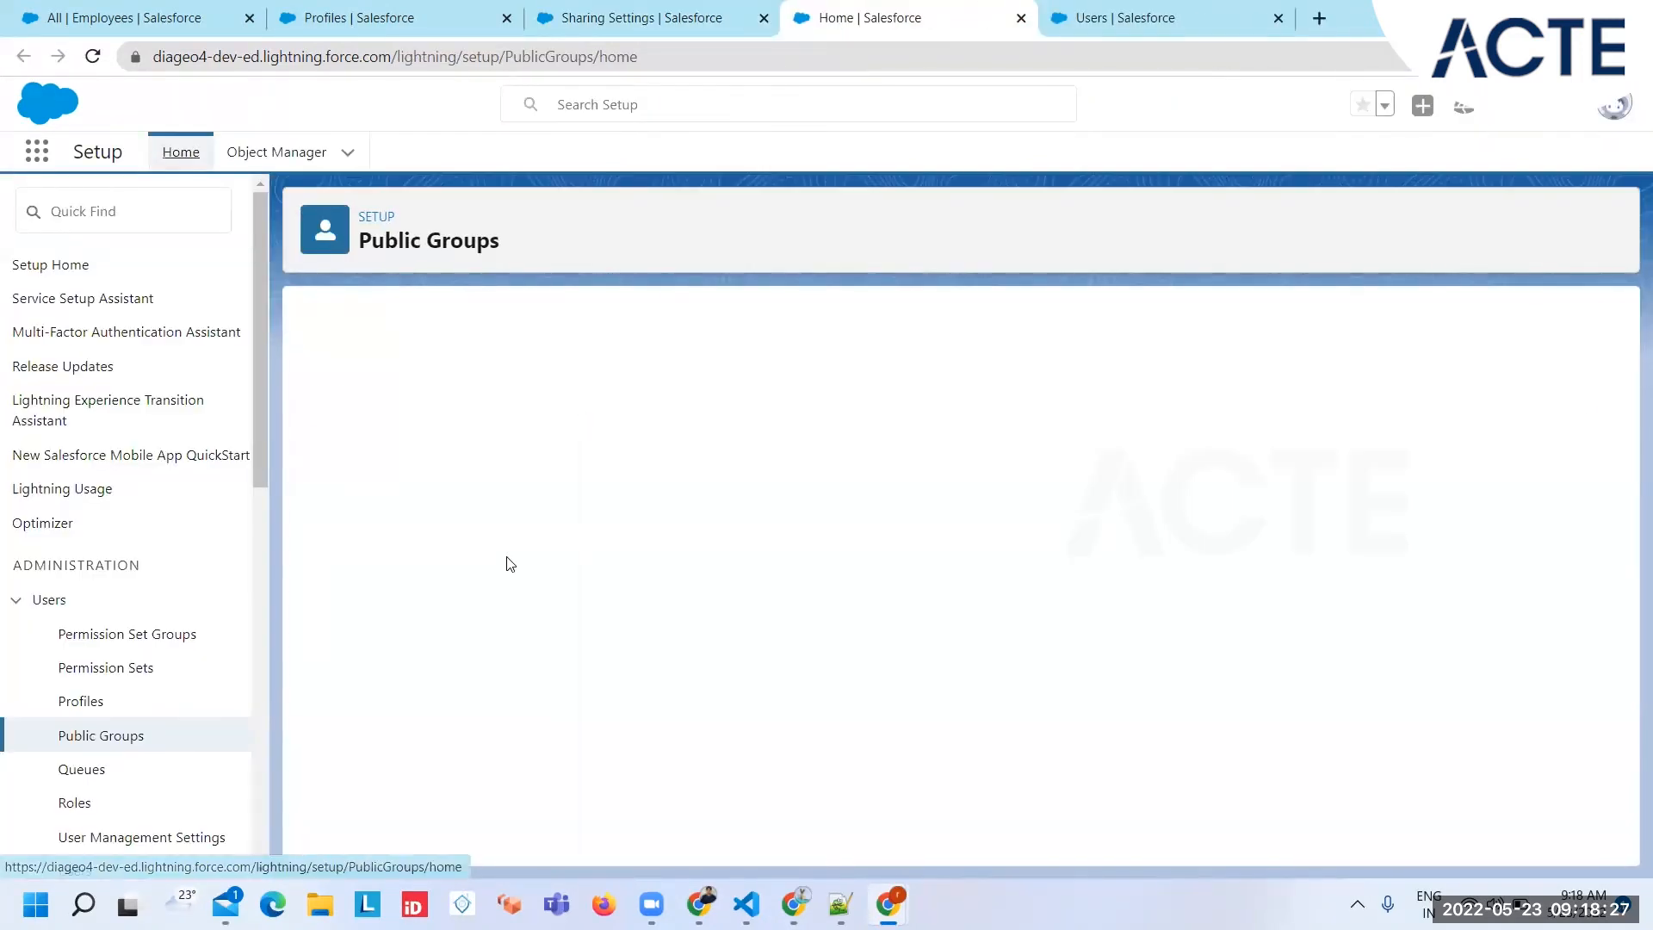
pyautogui.click(961, 450)
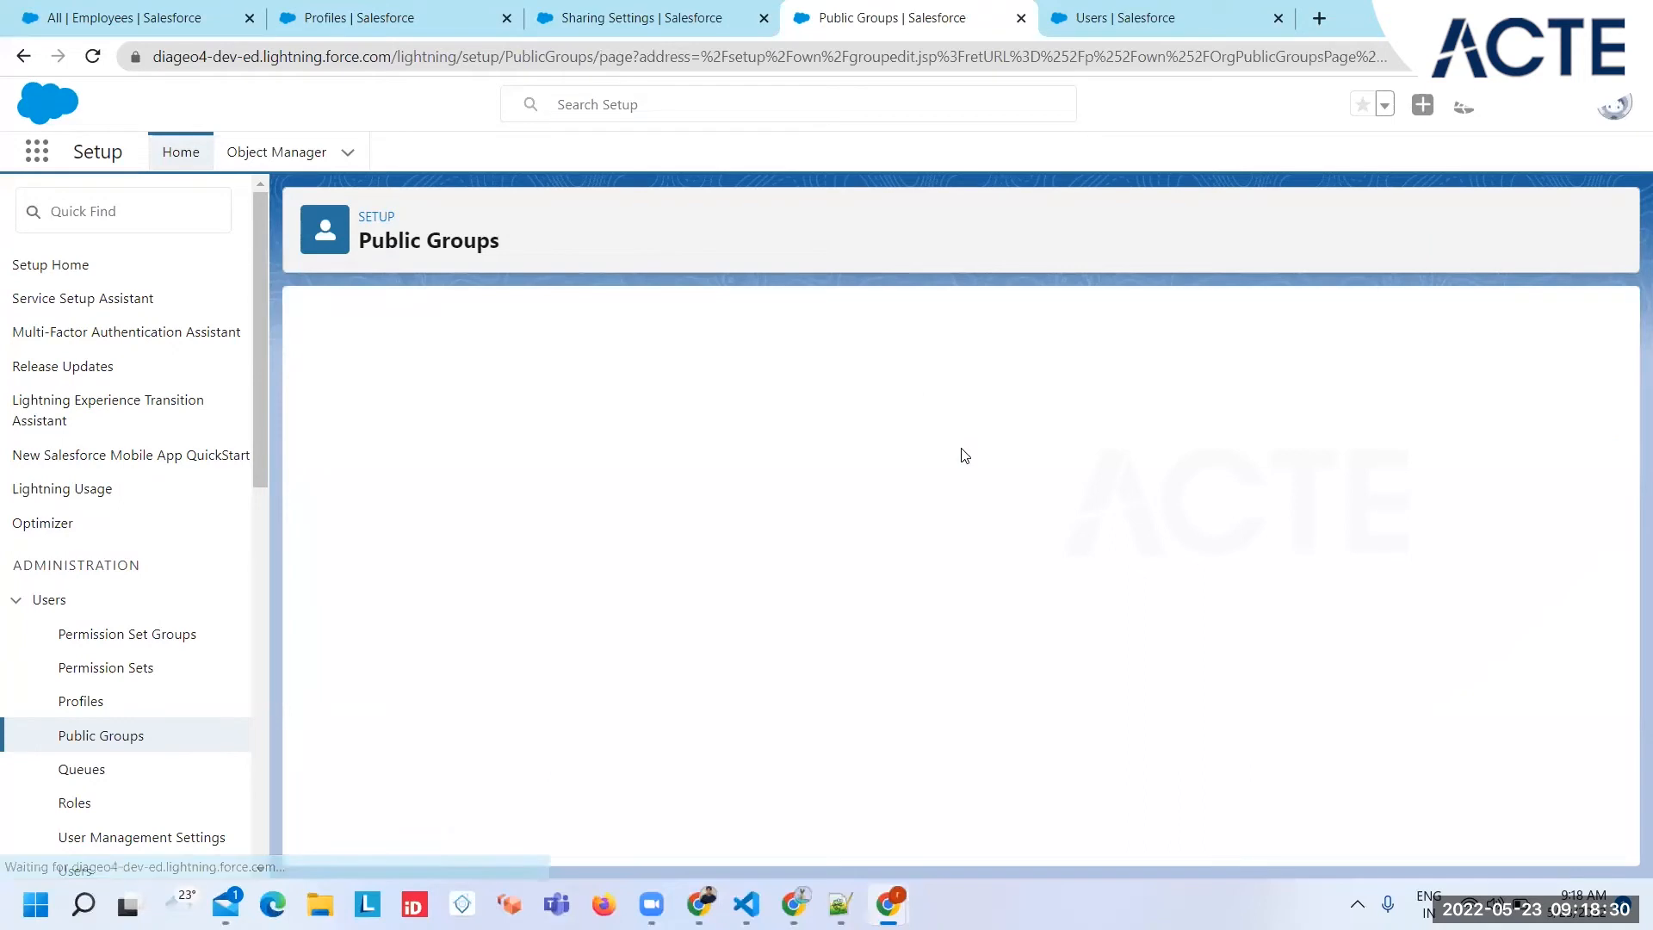
# Review the member types and label the new public group "Admin to Employee data", with Admin_to_Employee_data as its group name.
pyautogui.click(448, 542)
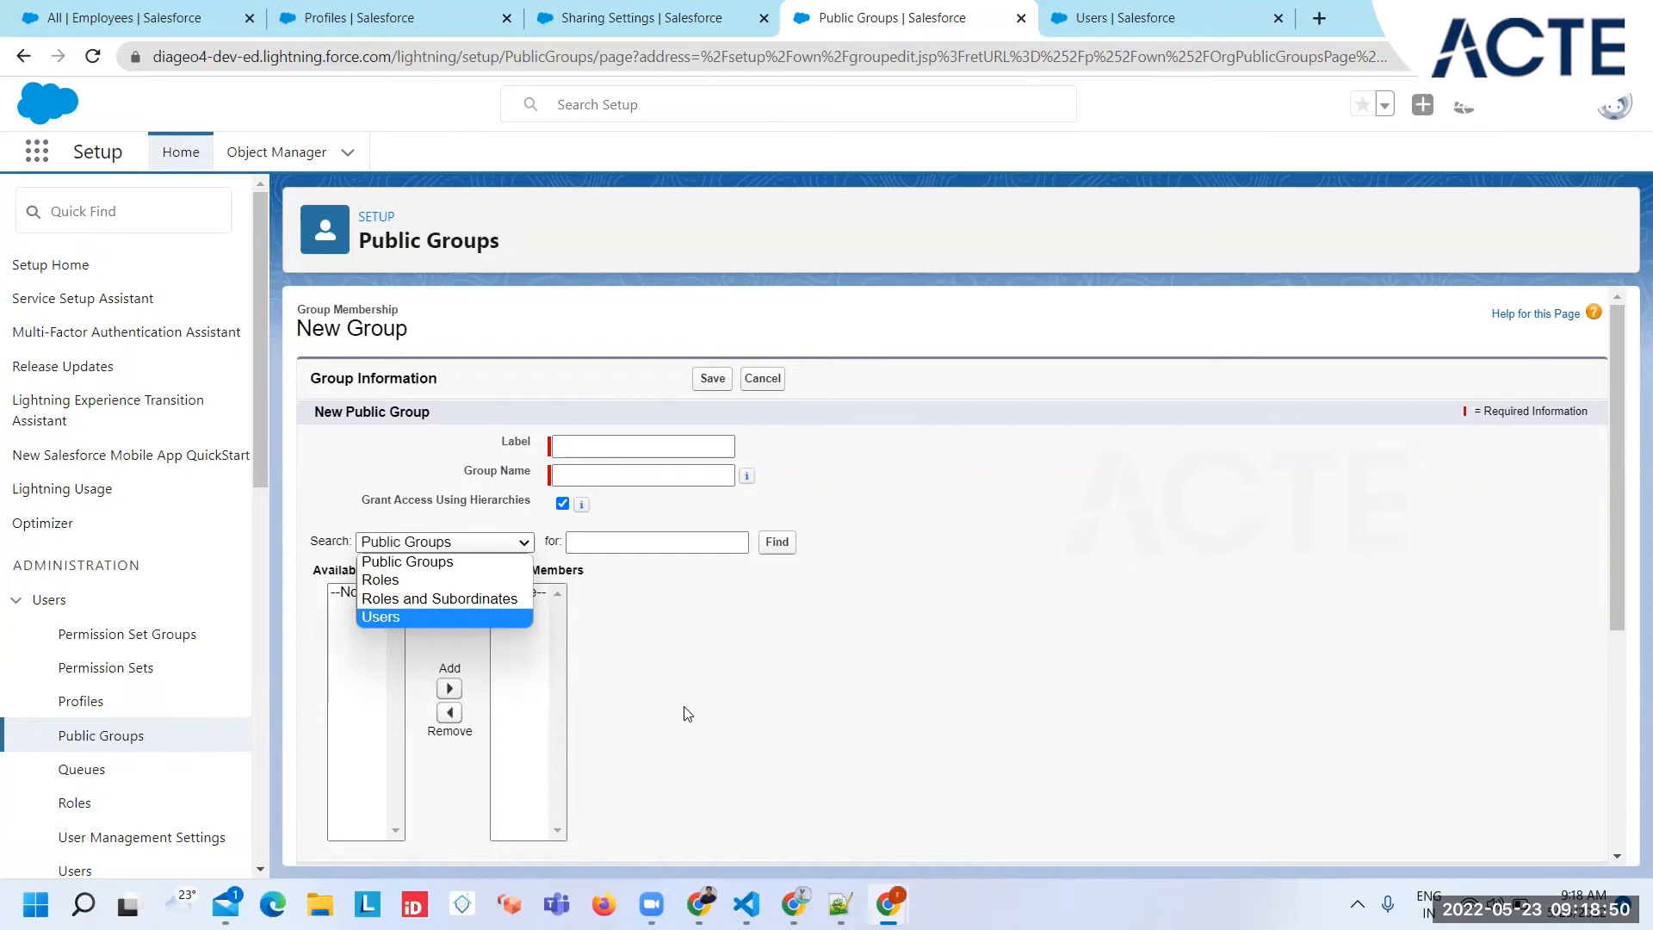
pyautogui.click(630, 446)
pyautogui.write('Admin ')
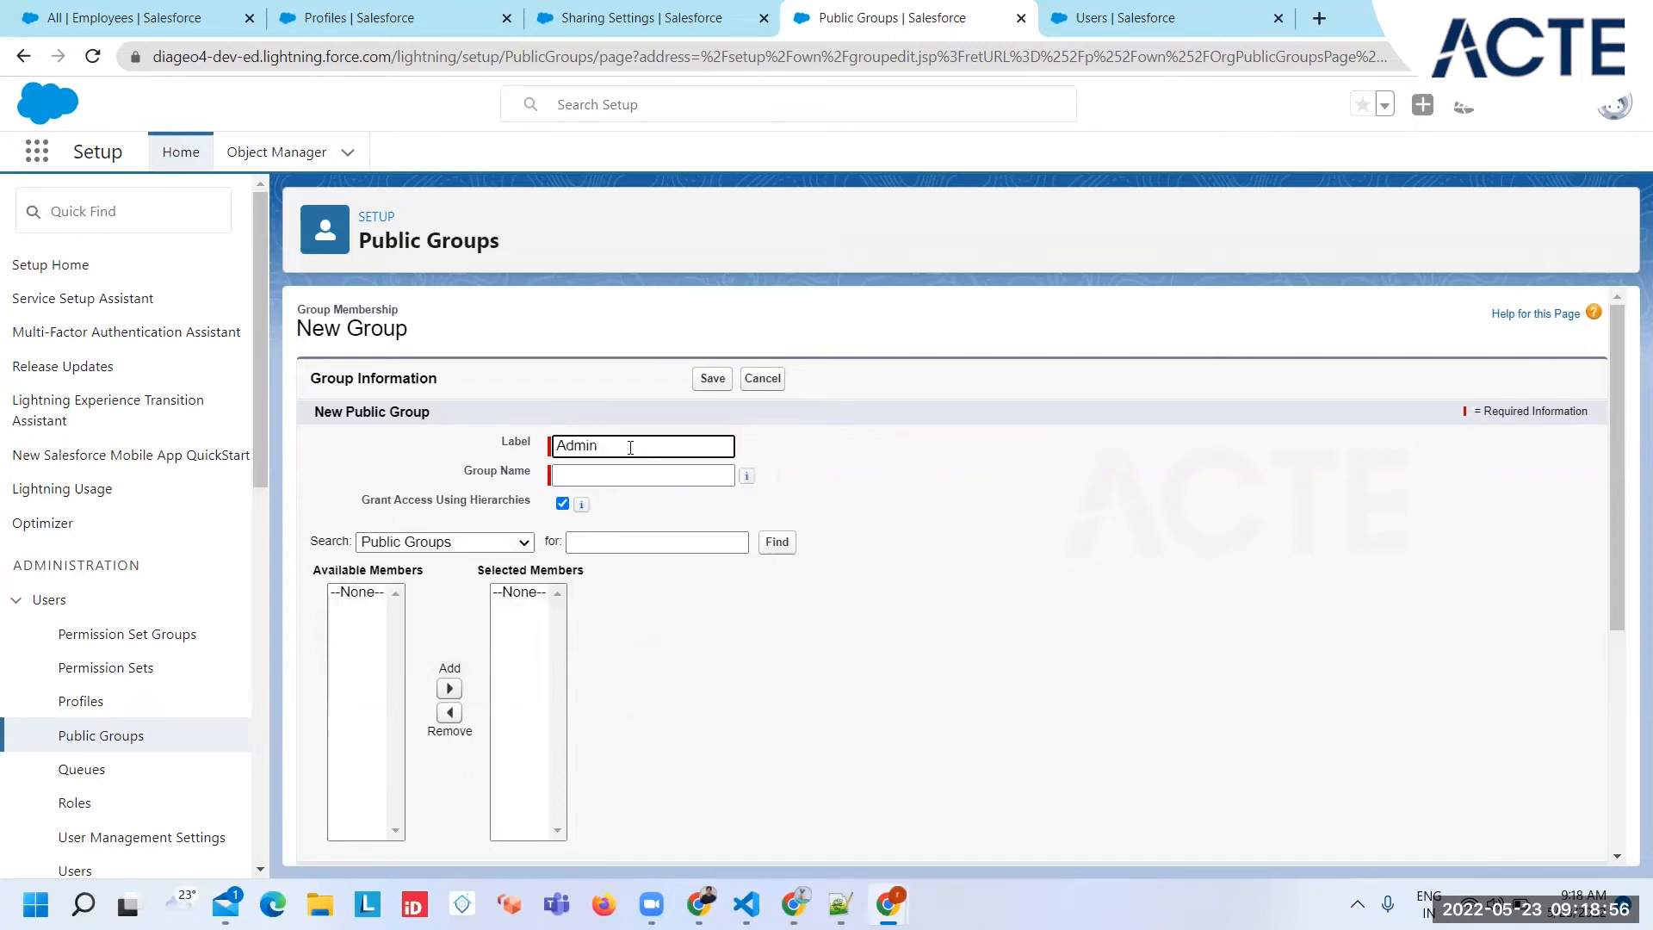
pyautogui.write('to Employee data')
pyautogui.click(1006, 515)
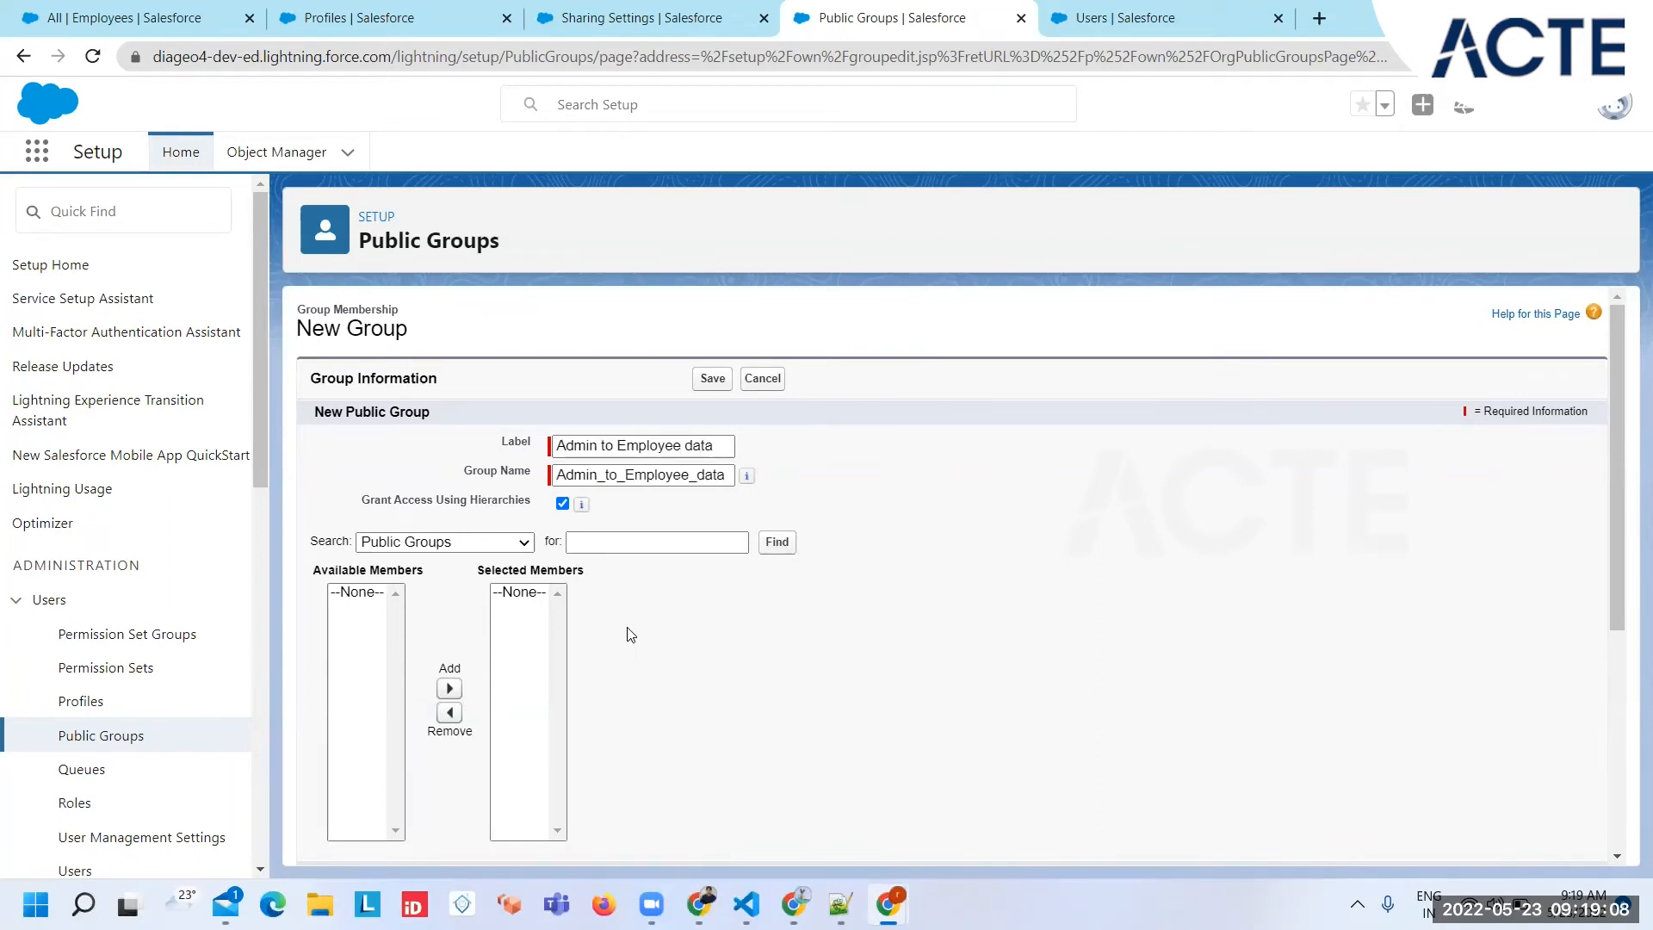
# Add the user with the Backup SYS ADMIN profile as a member of the public group and save it.
pyautogui.click(515, 542)
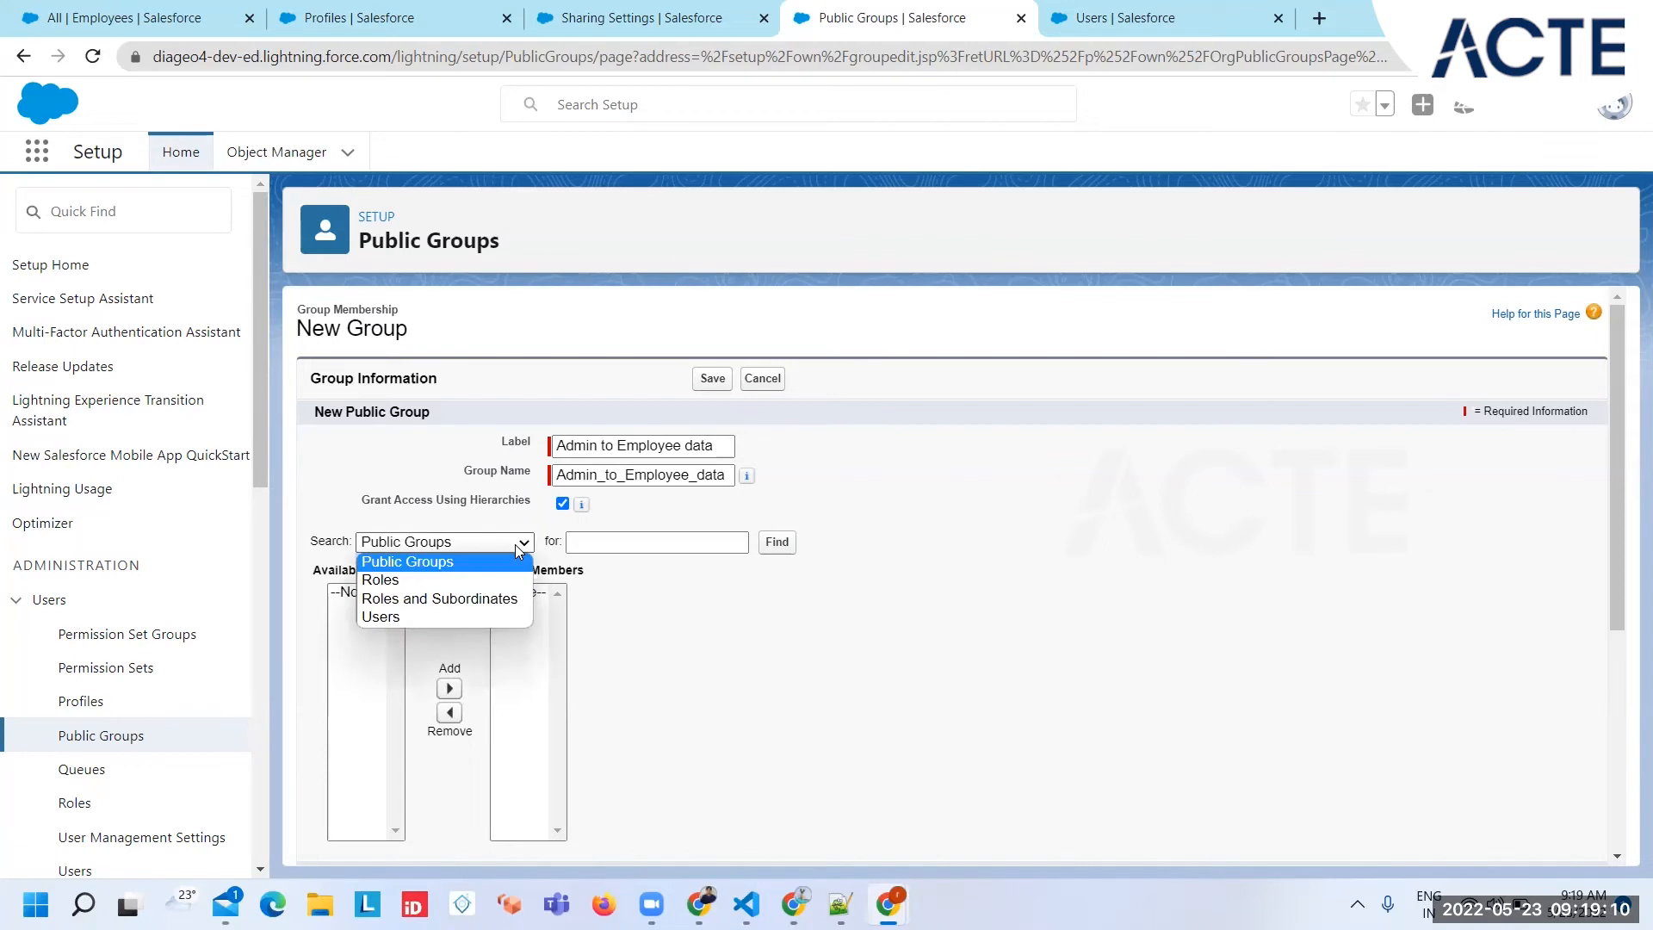
pyautogui.click(442, 615)
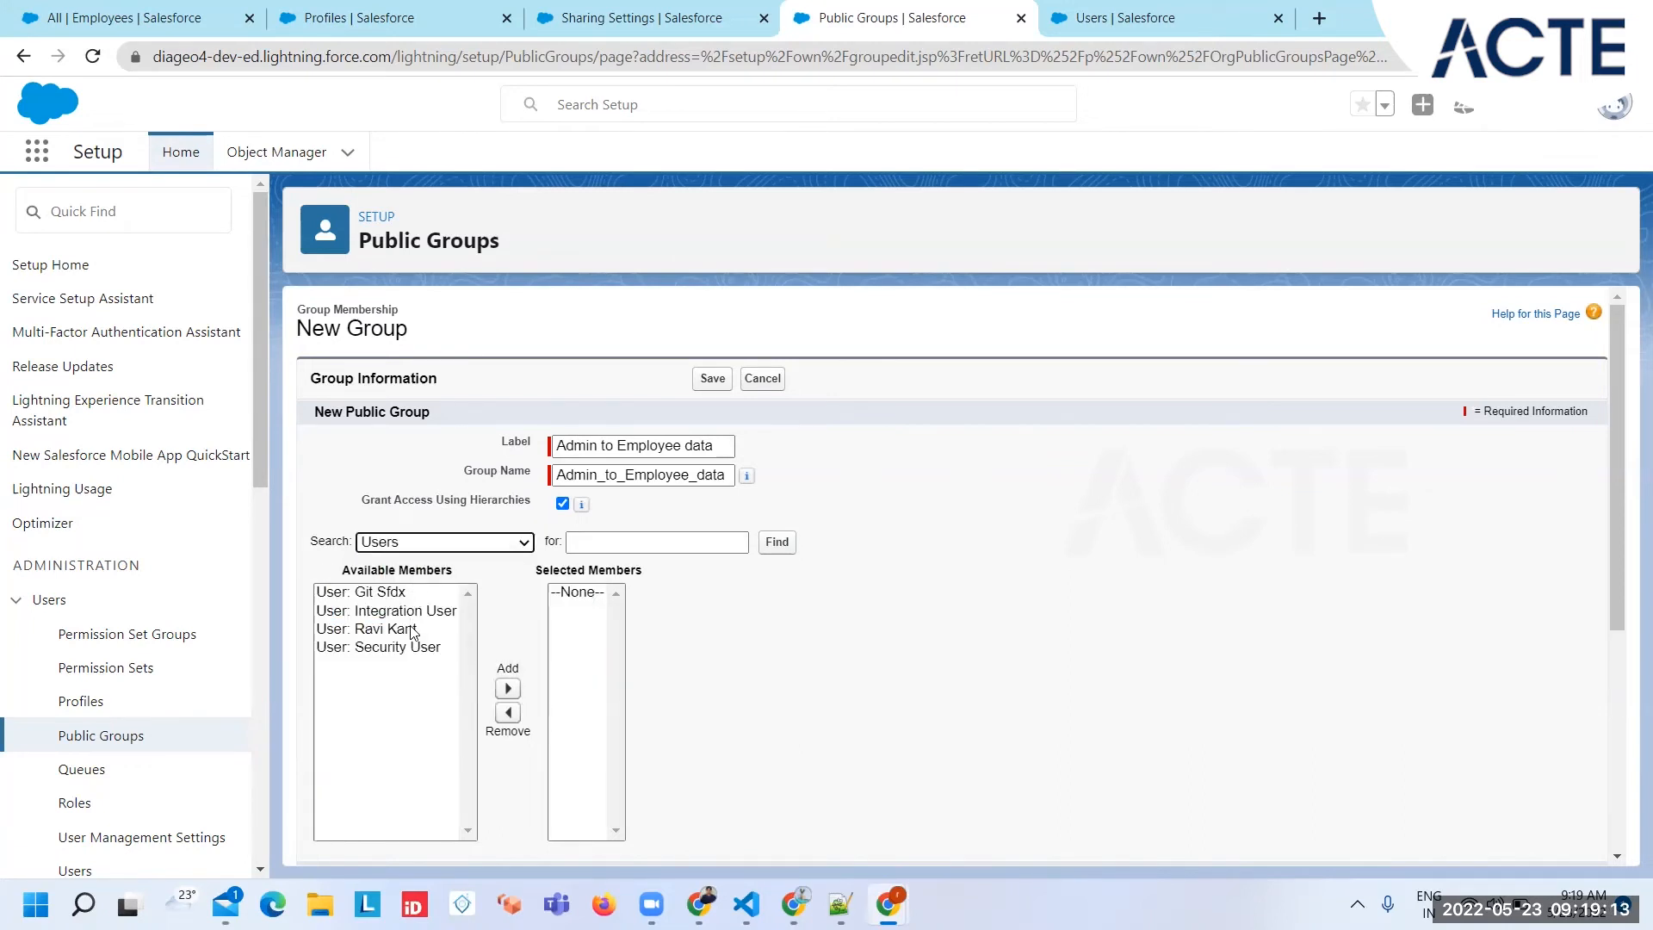
pyautogui.click(412, 631)
pyautogui.click(508, 689)
pyautogui.click(713, 381)
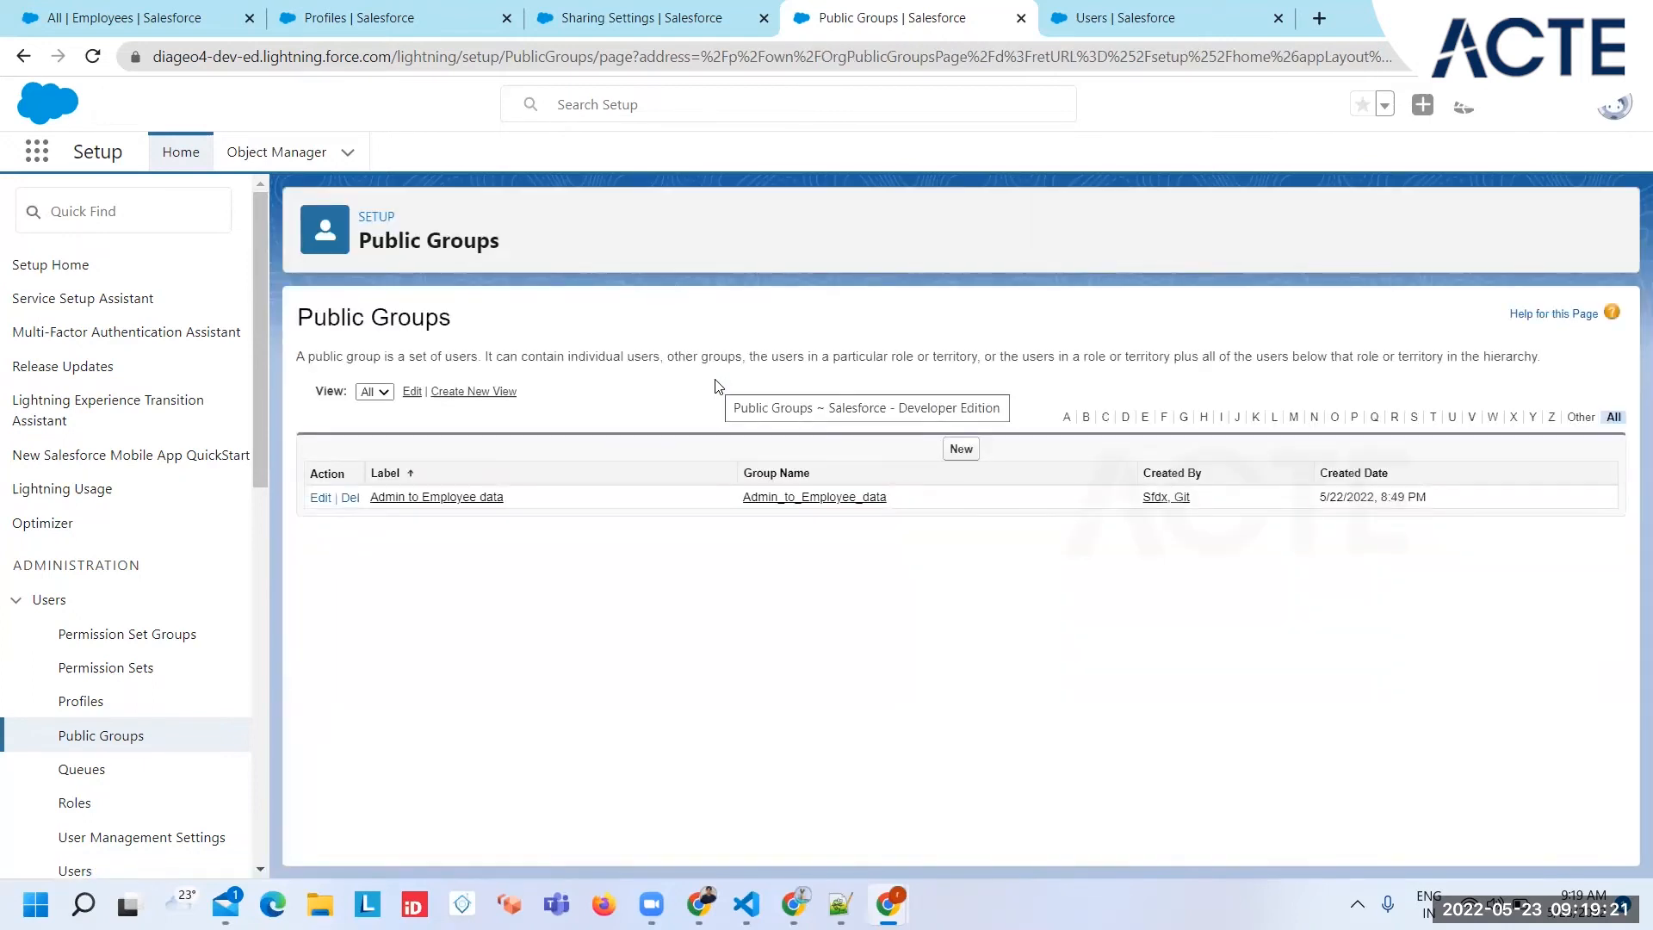
# Review the owner group types in the Employee sharing rule, and check the role on the other user's detail page.
pyautogui.click(675, 18)
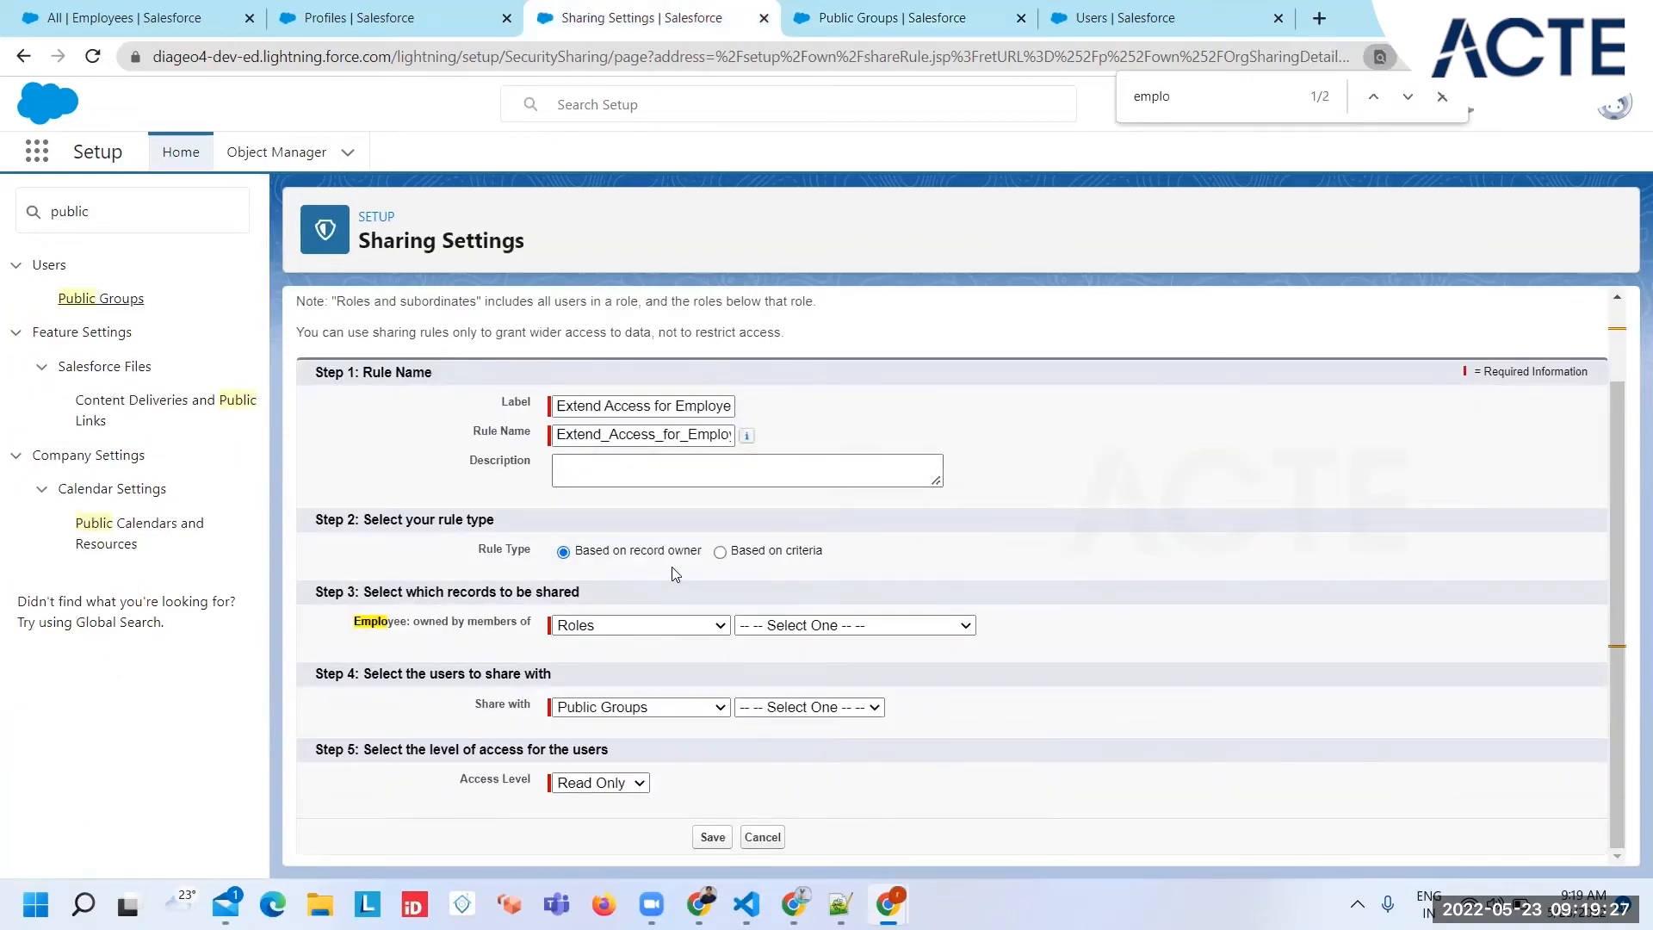
pyautogui.click(685, 629)
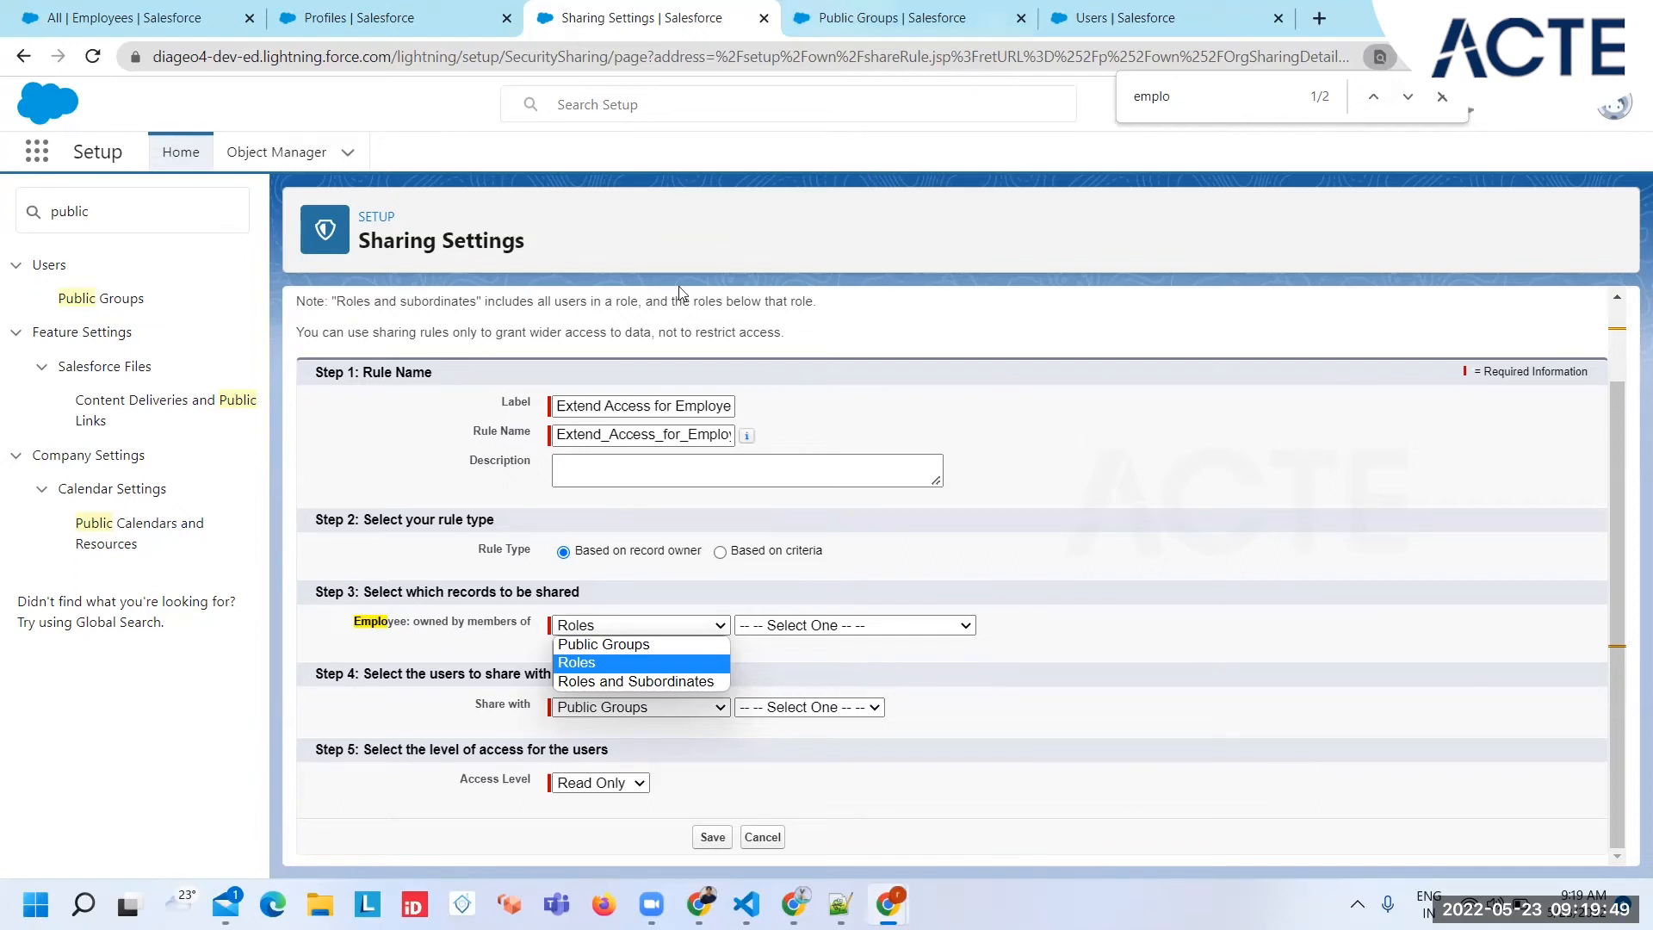
pyautogui.click(858, 12)
pyautogui.click(388, 17)
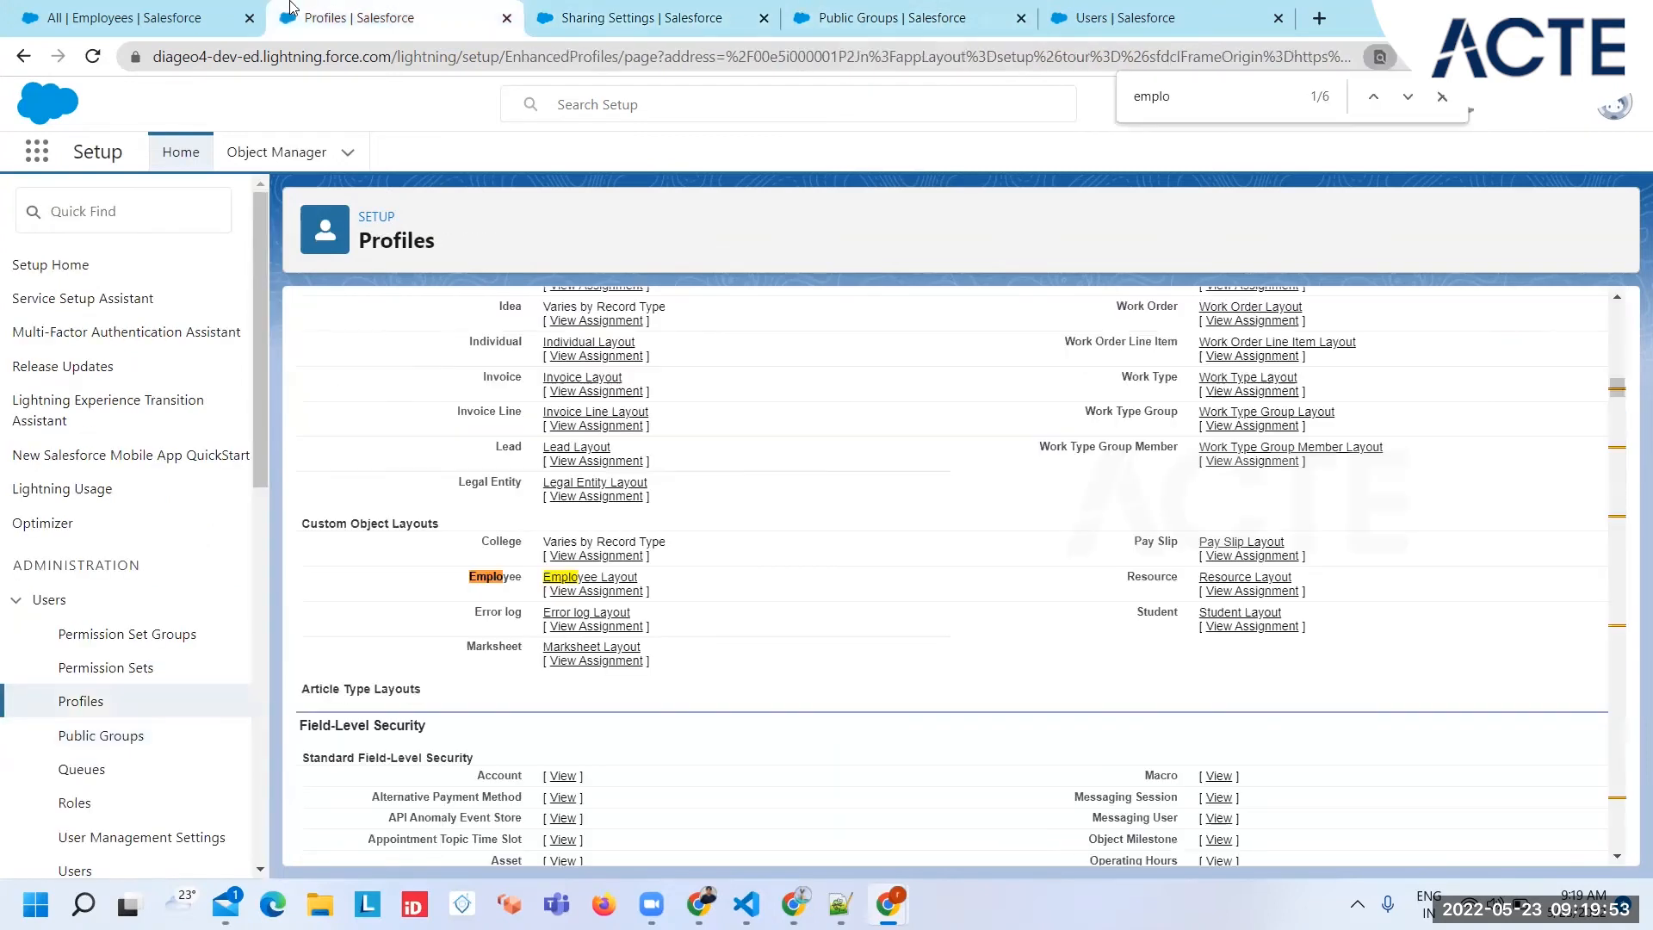
pyautogui.click(1157, 12)
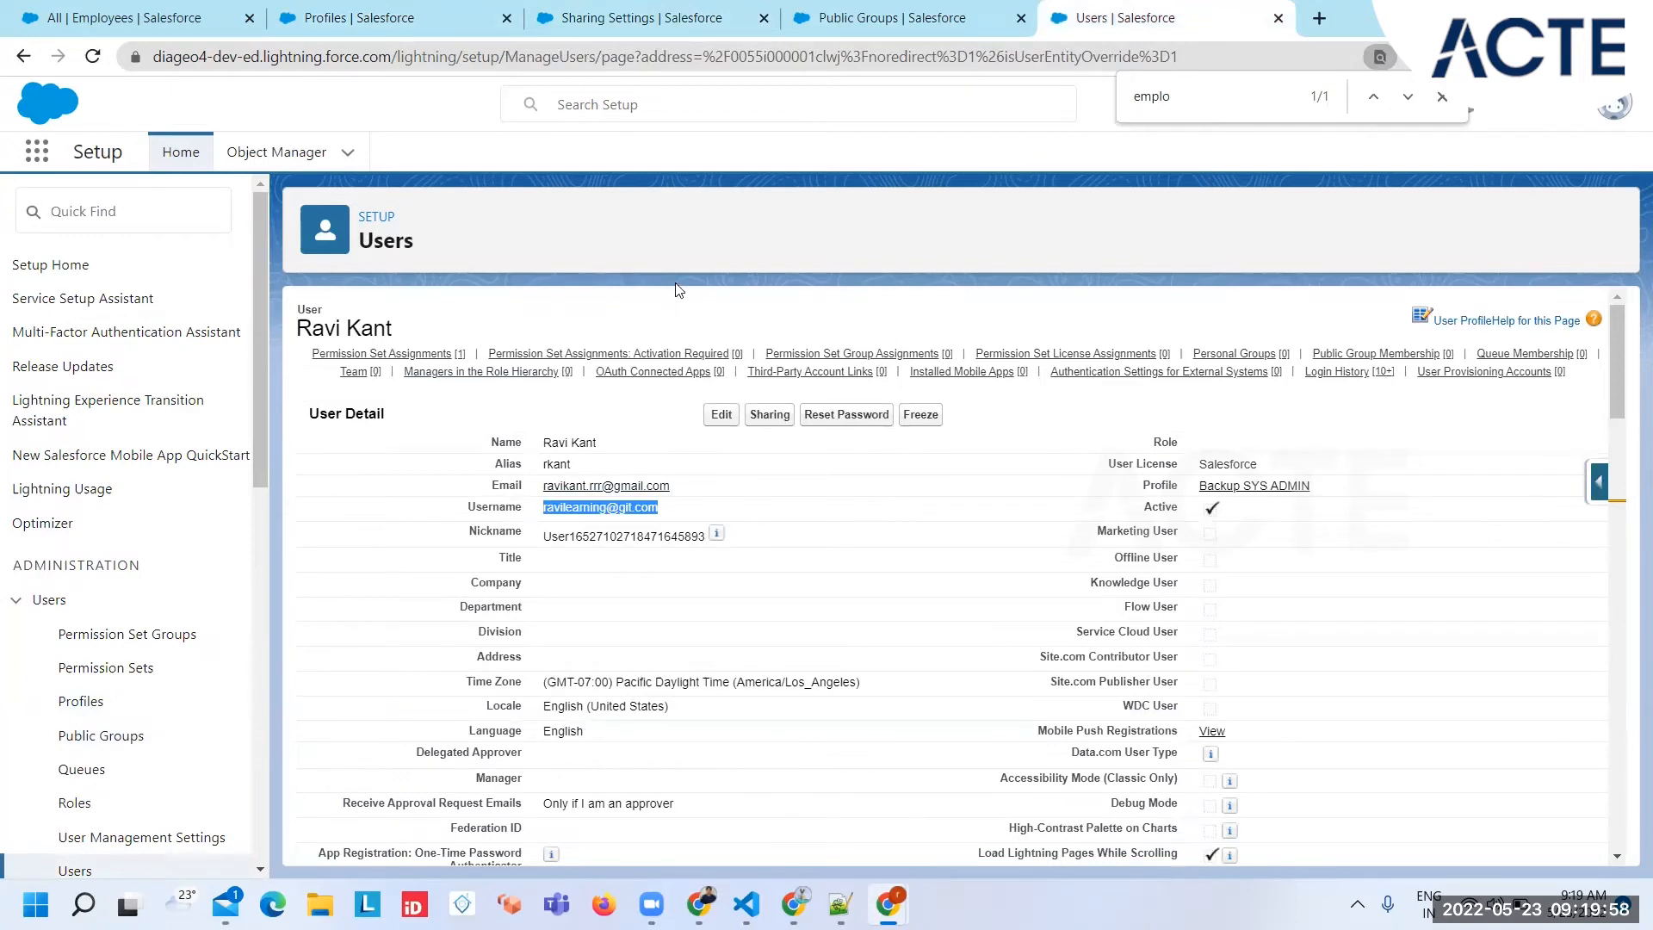
# Open the logged-in user's advanced user details from personal settings in a separate tab, set the role to CEO and save.
pyautogui.click(1617, 117)
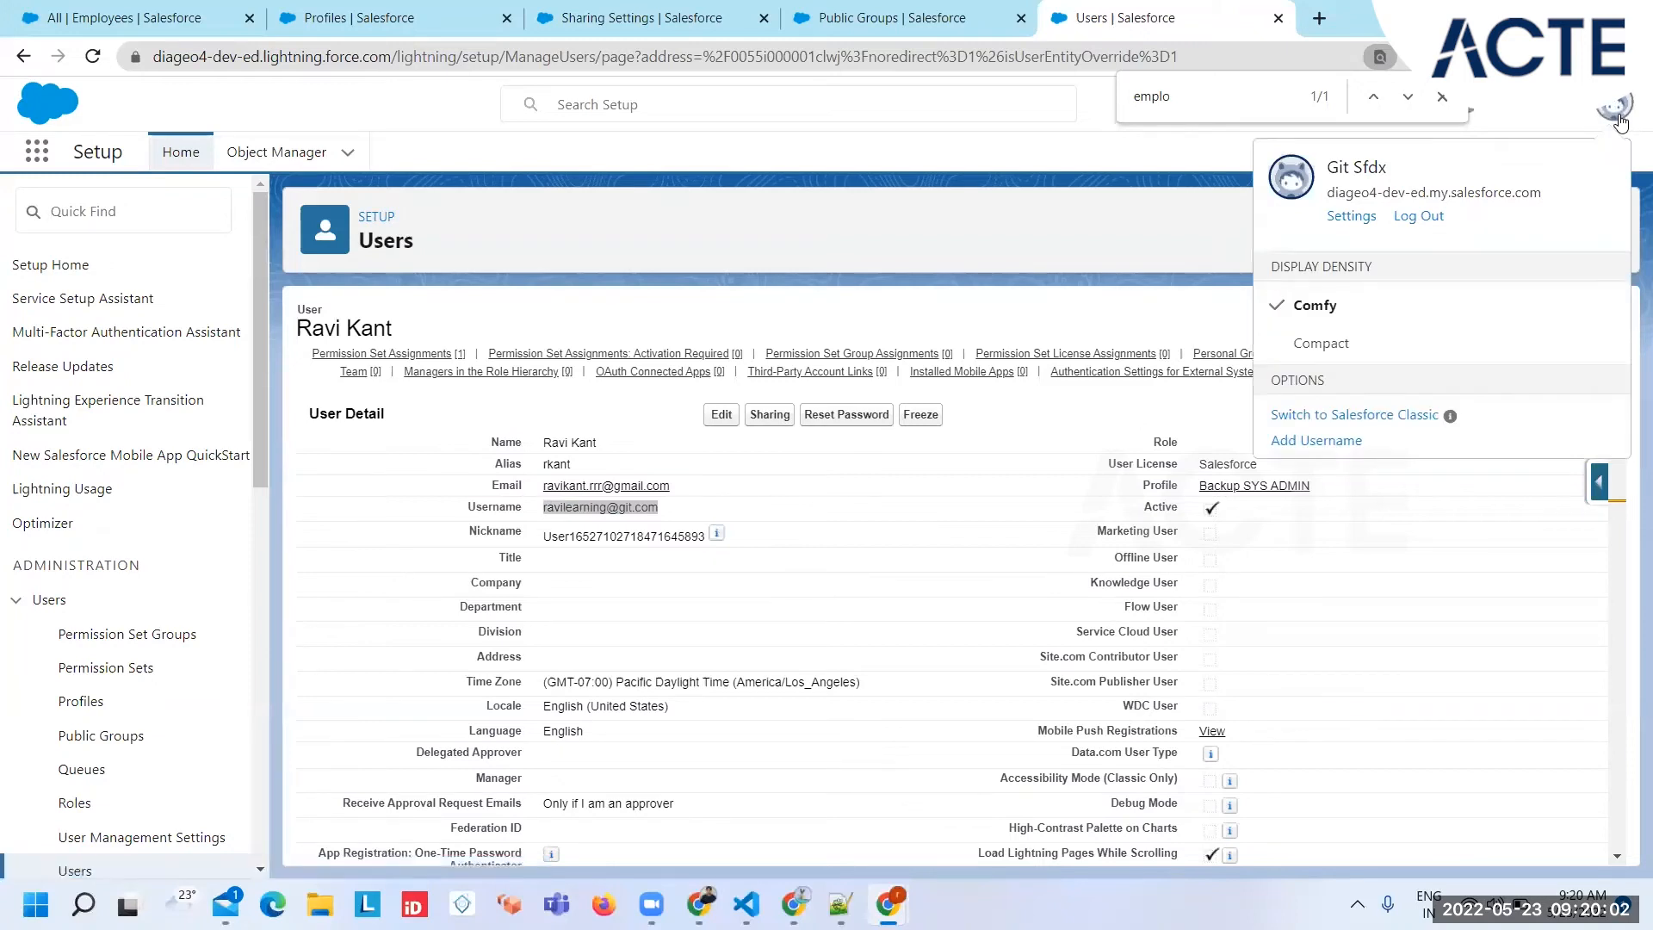
pyautogui.click(1345, 231)
pyautogui.click(1248, 10)
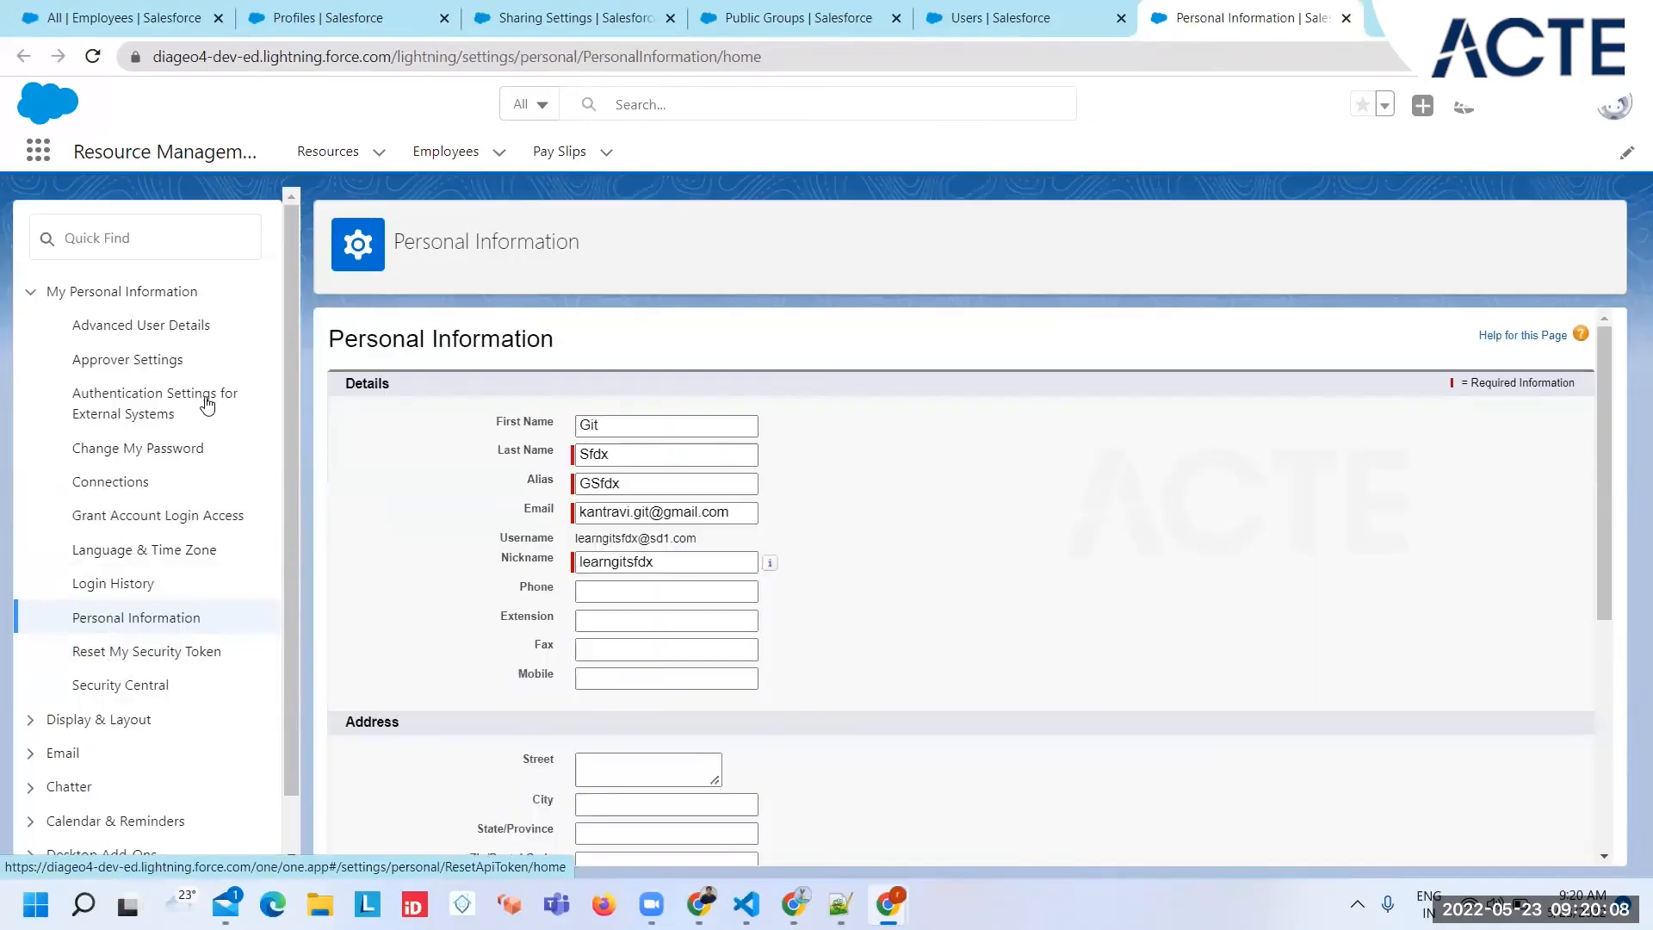
pyautogui.click(142, 326)
pyautogui.click(738, 455)
pyautogui.click(1276, 470)
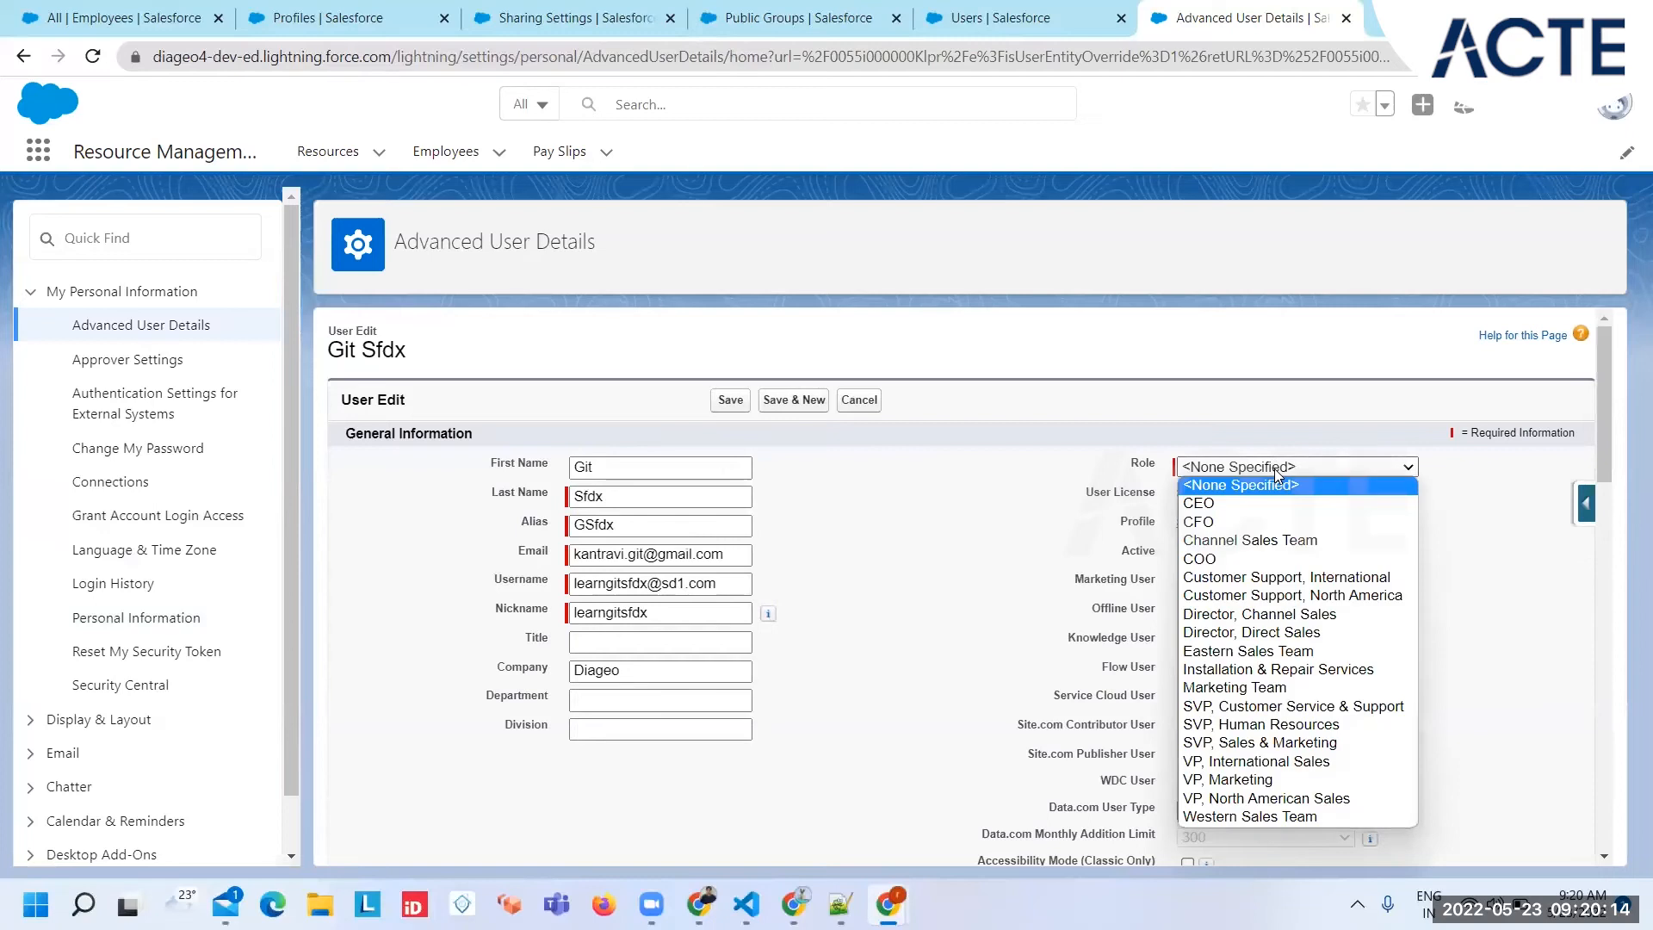
pyautogui.click(1264, 505)
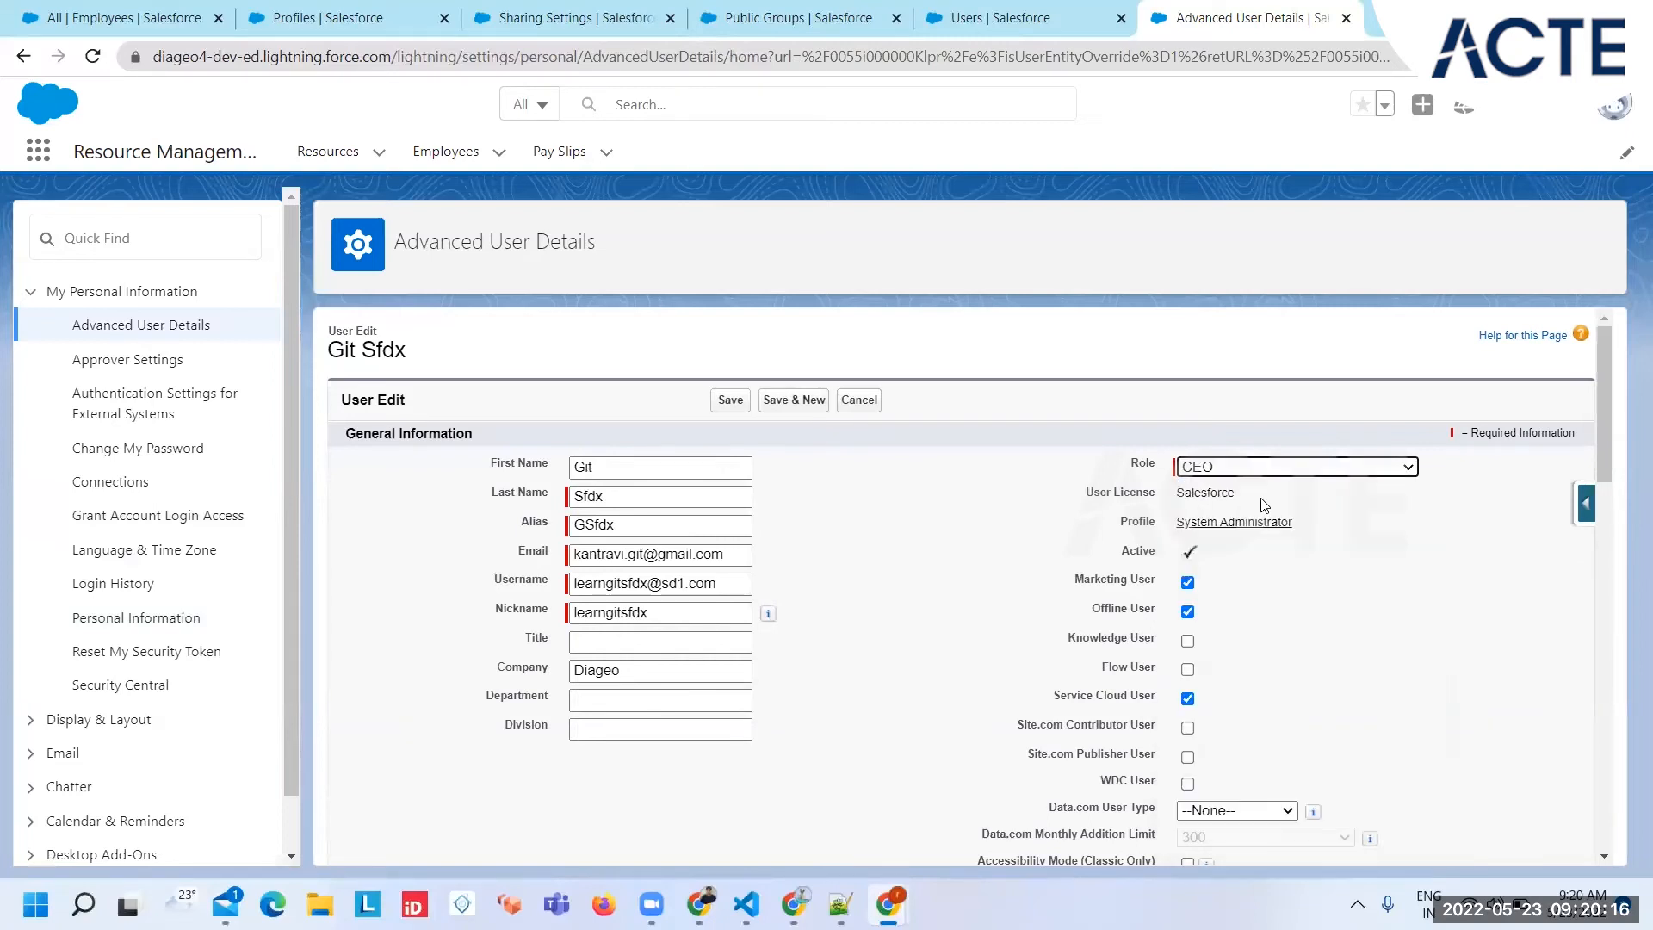
pyautogui.click(741, 400)
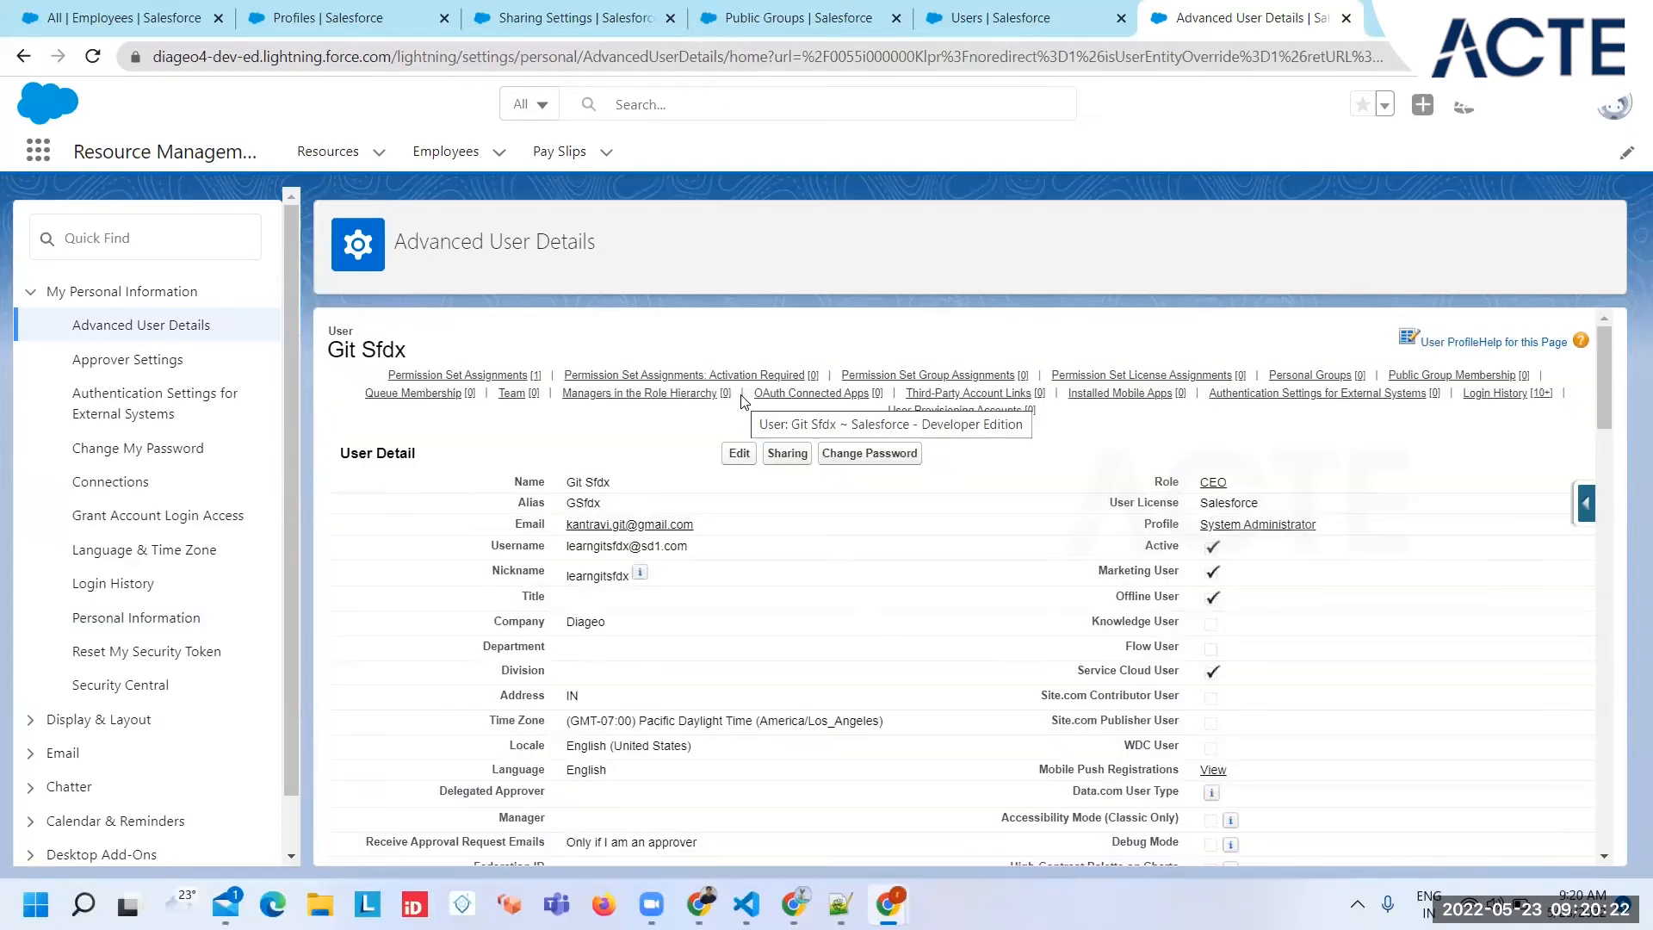
# Select CEO as the role whose owned Employee records the sharing rule shares.
pyautogui.click(608, 14)
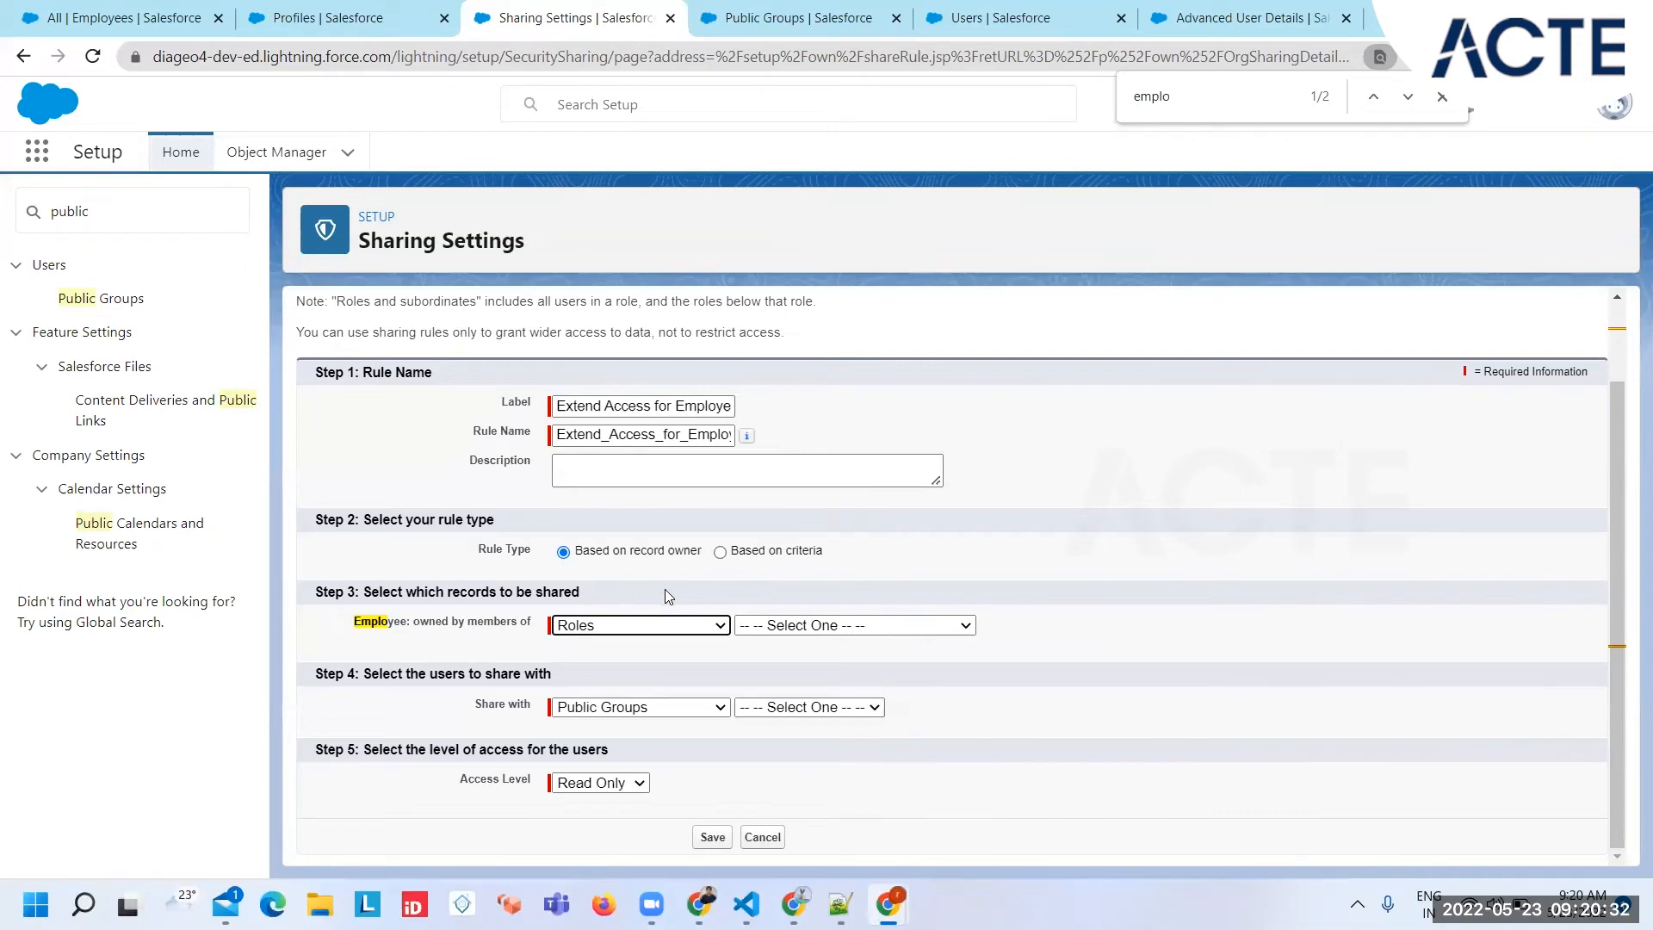
pyautogui.click(801, 630)
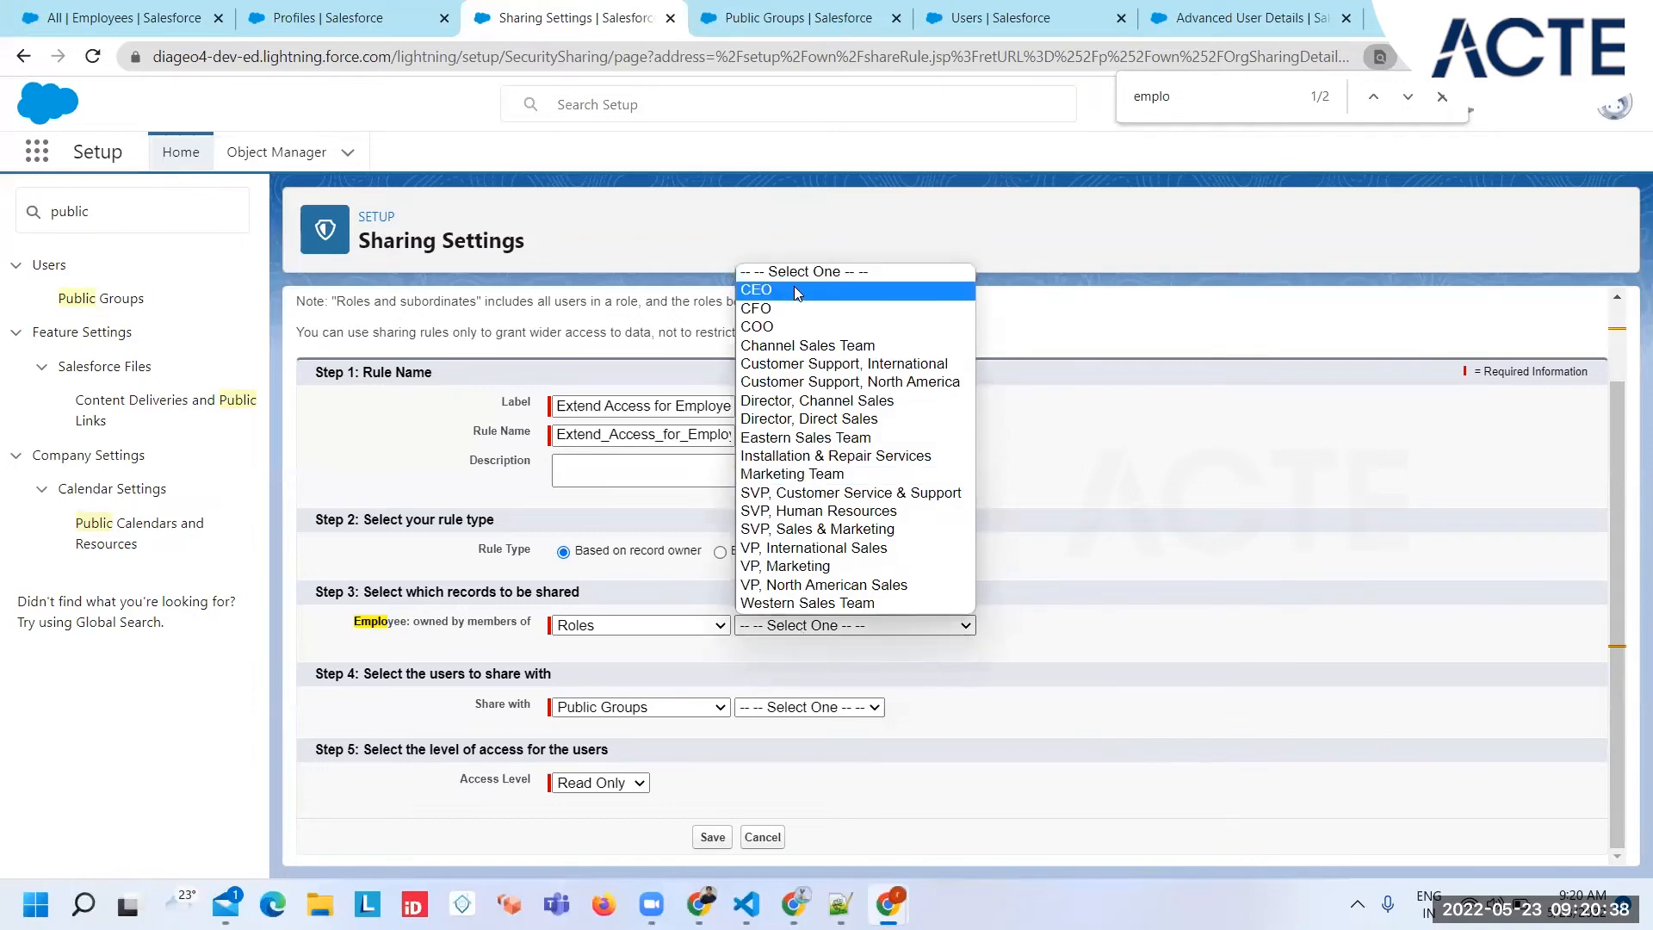
pyautogui.click(756, 289)
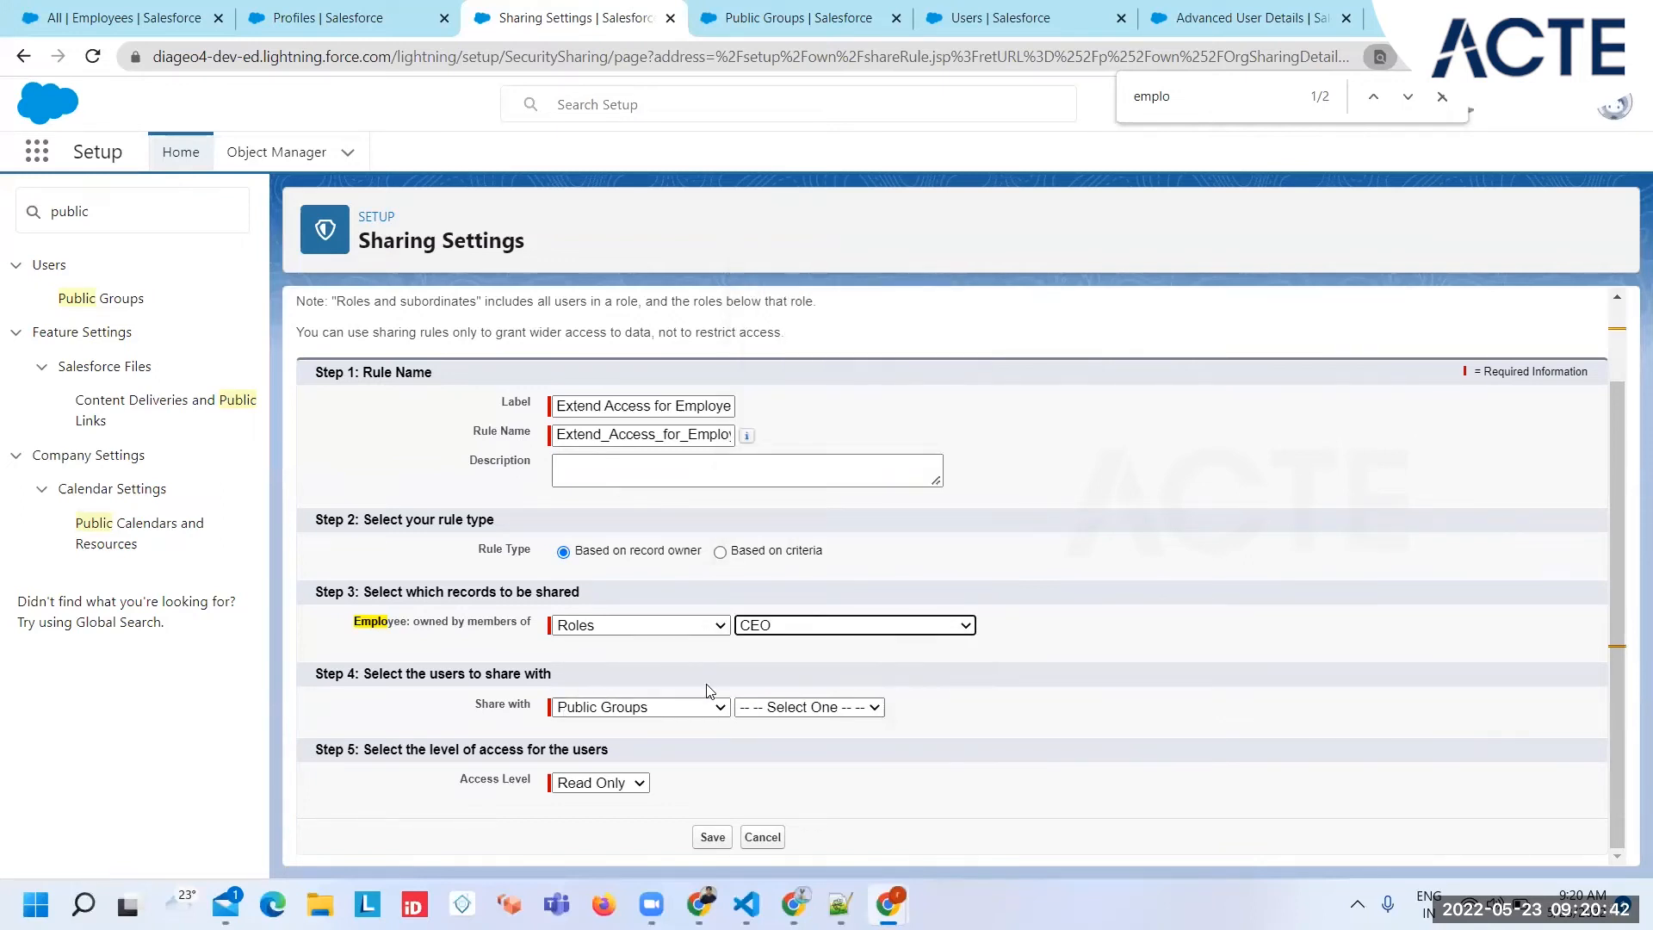
# Check the public group's label against the sharing rule's share-with choices, and reload the rule form to refresh the group choices.
pyautogui.click(779, 18)
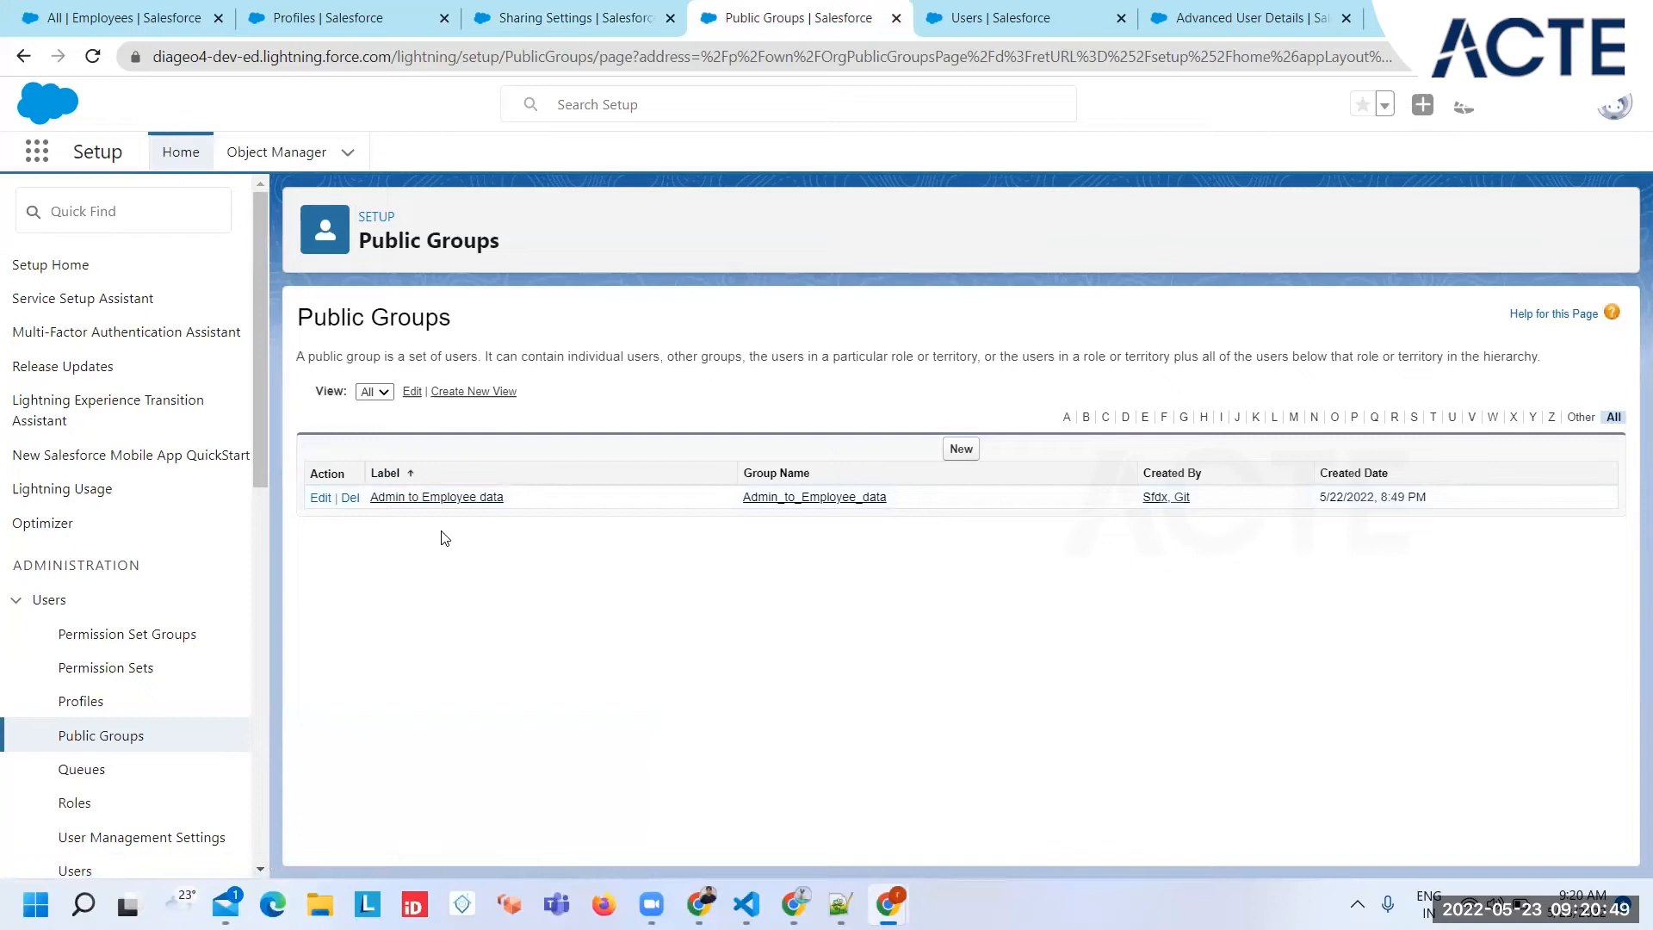
pyautogui.click(515, 11)
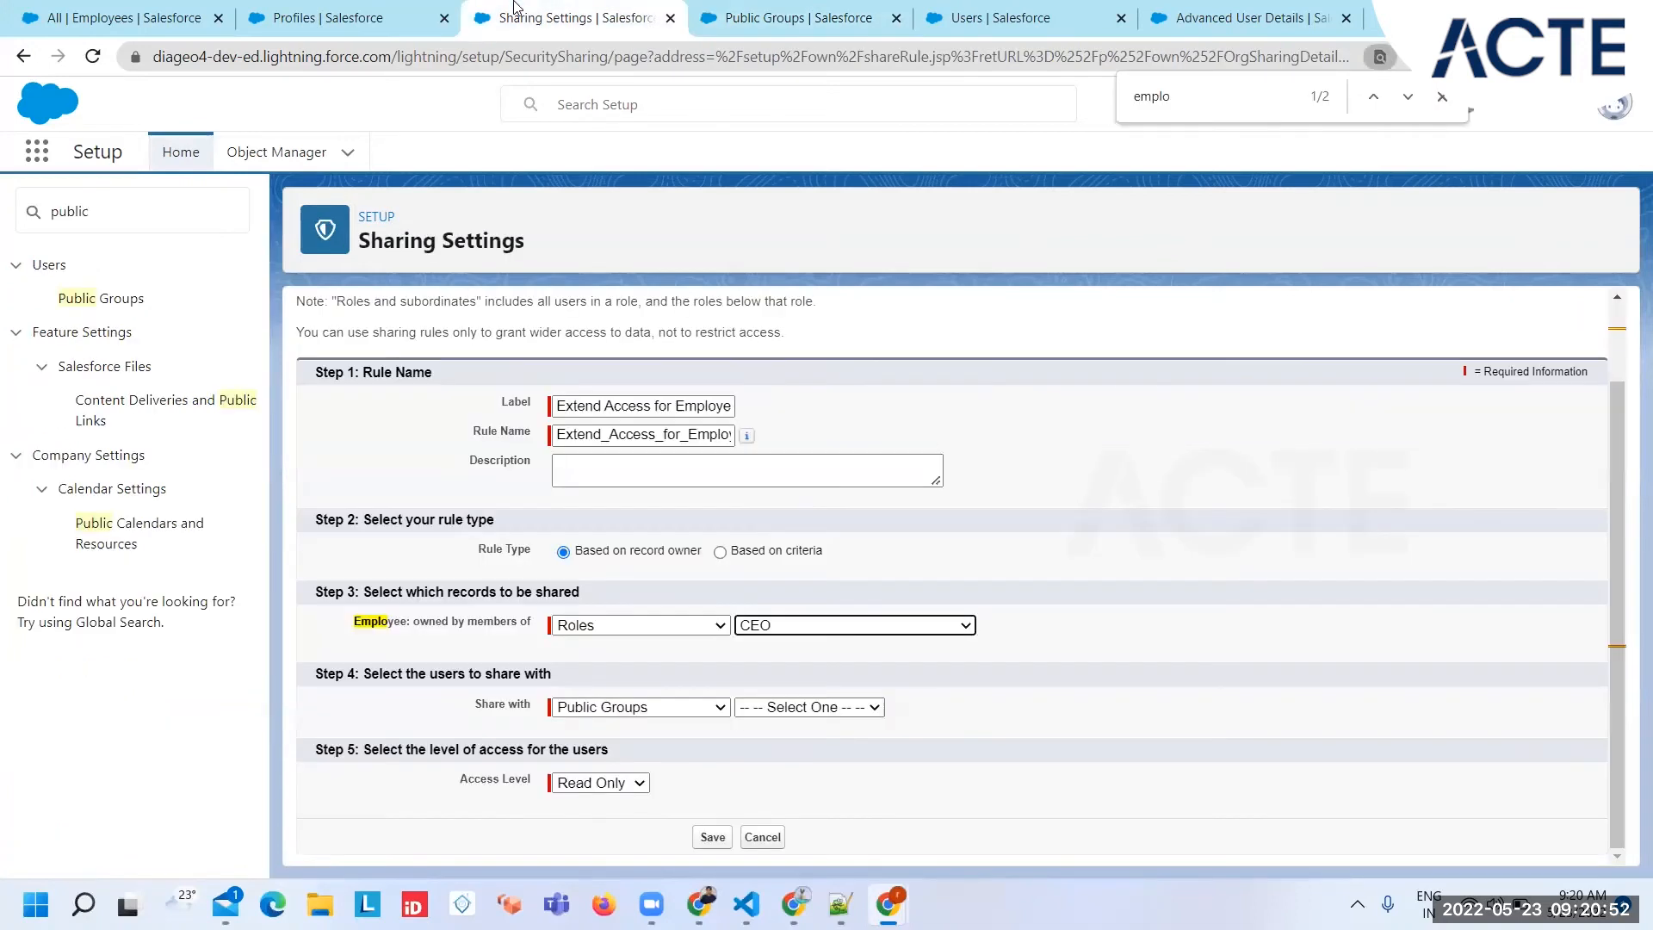
pyautogui.click(874, 708)
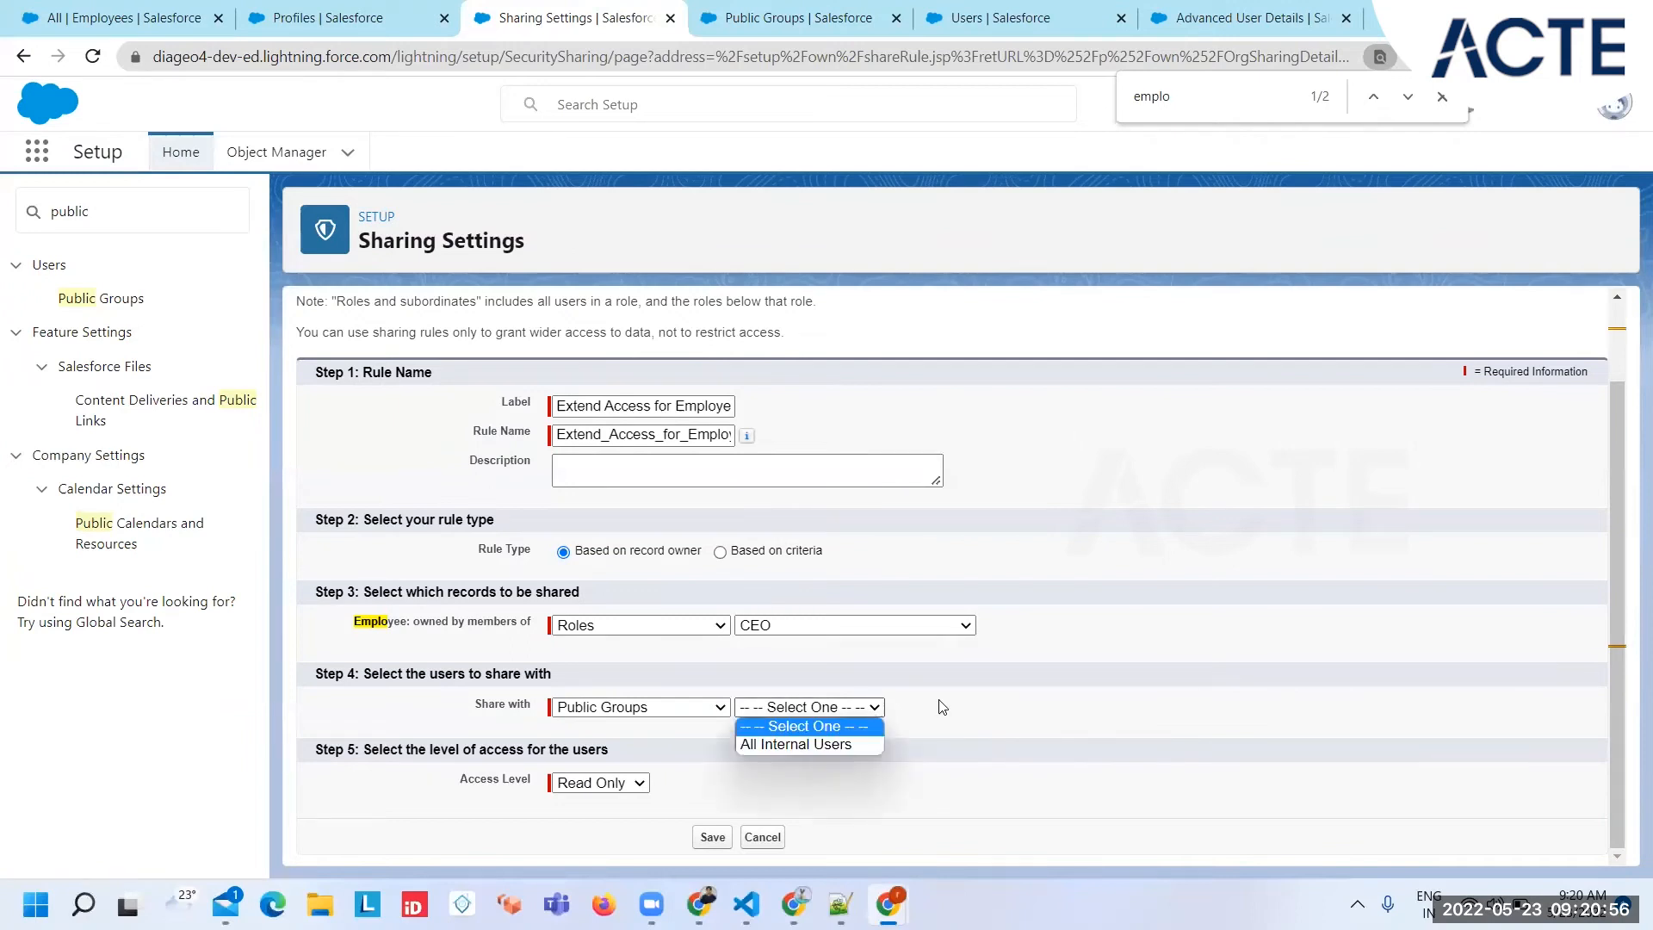
pyautogui.click(962, 700)
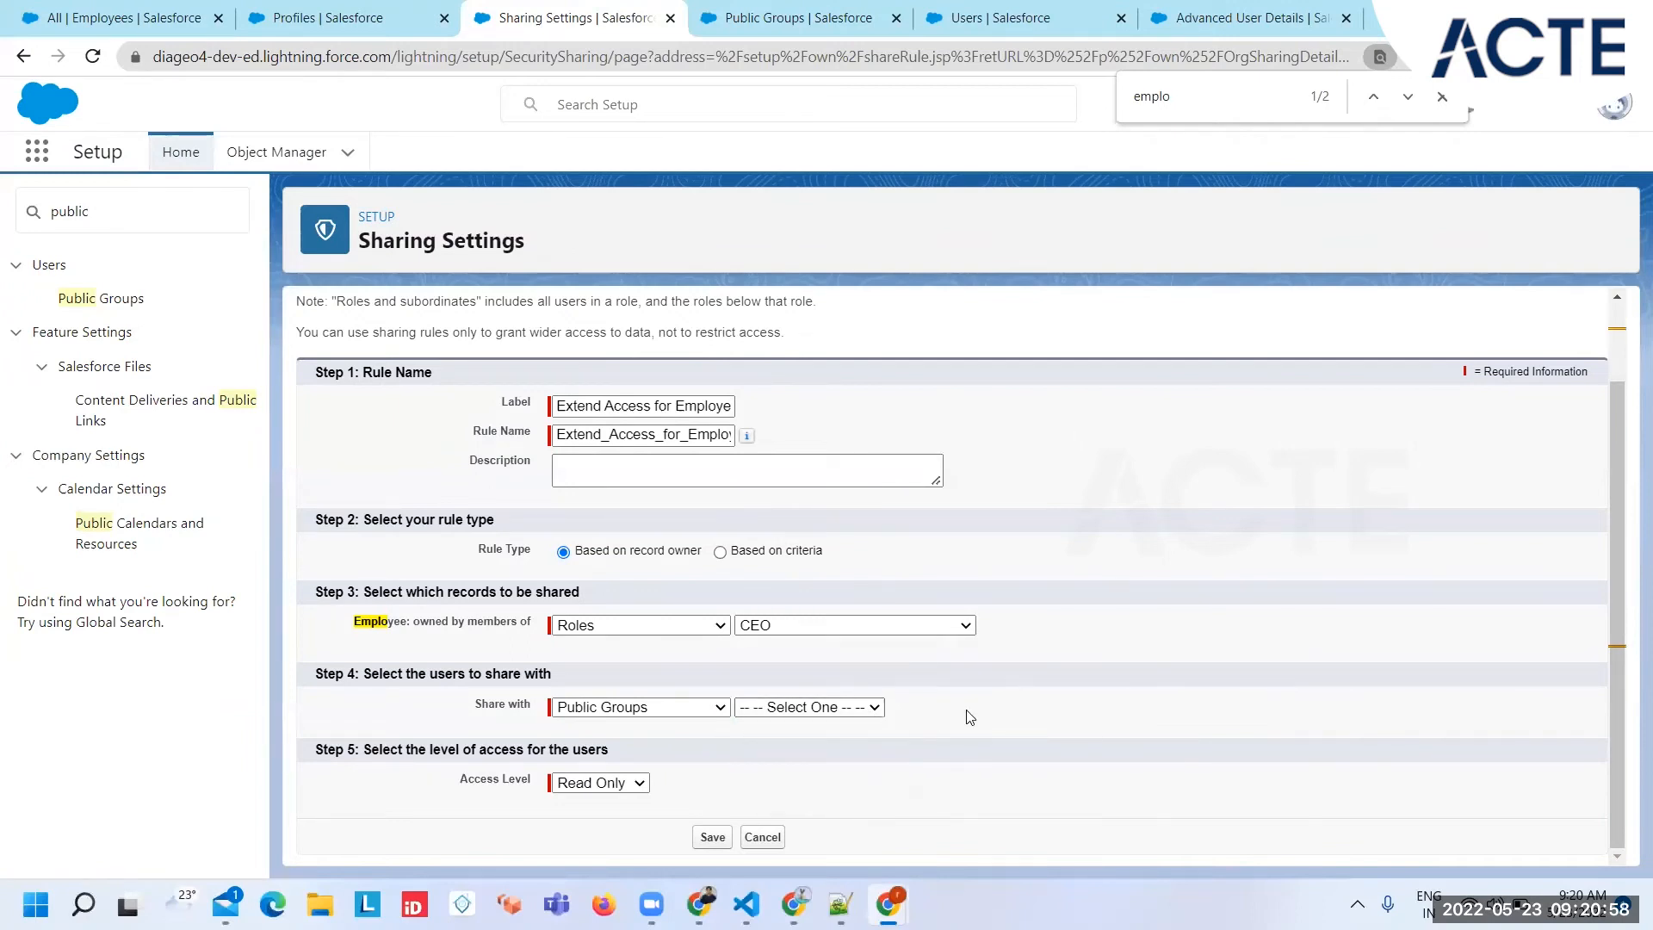
pyautogui.press('F5')
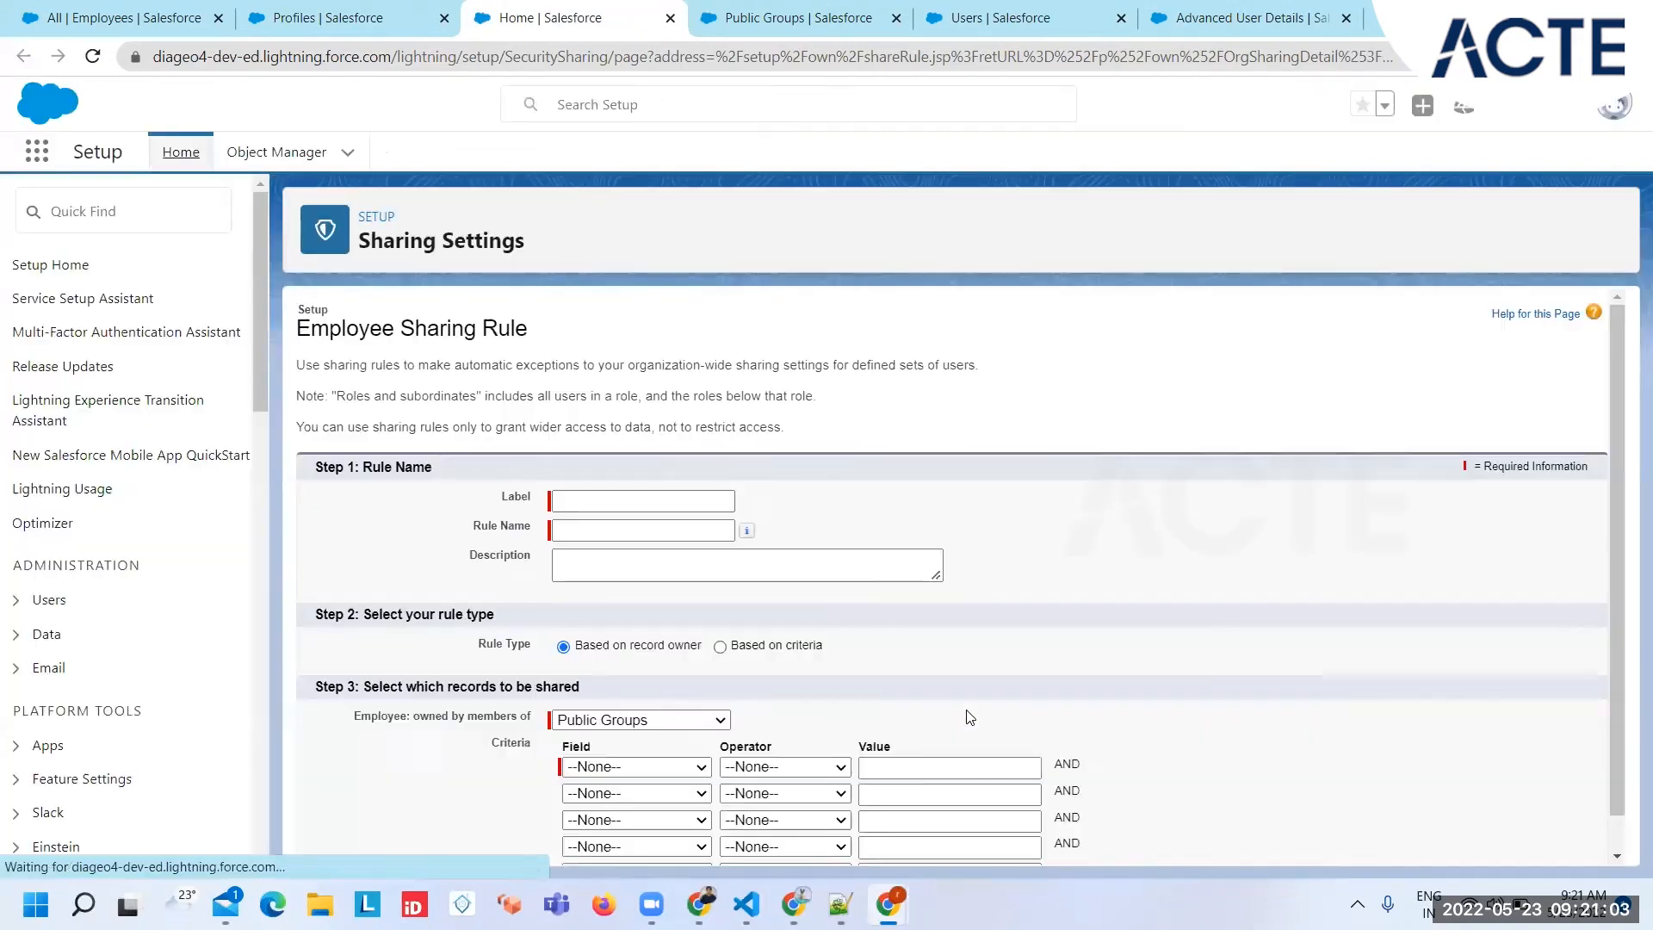
# Fill in the Employee sharing rule's label beginning "Extend Access for Employe" and its matching rule name.
pyautogui.click(608, 501)
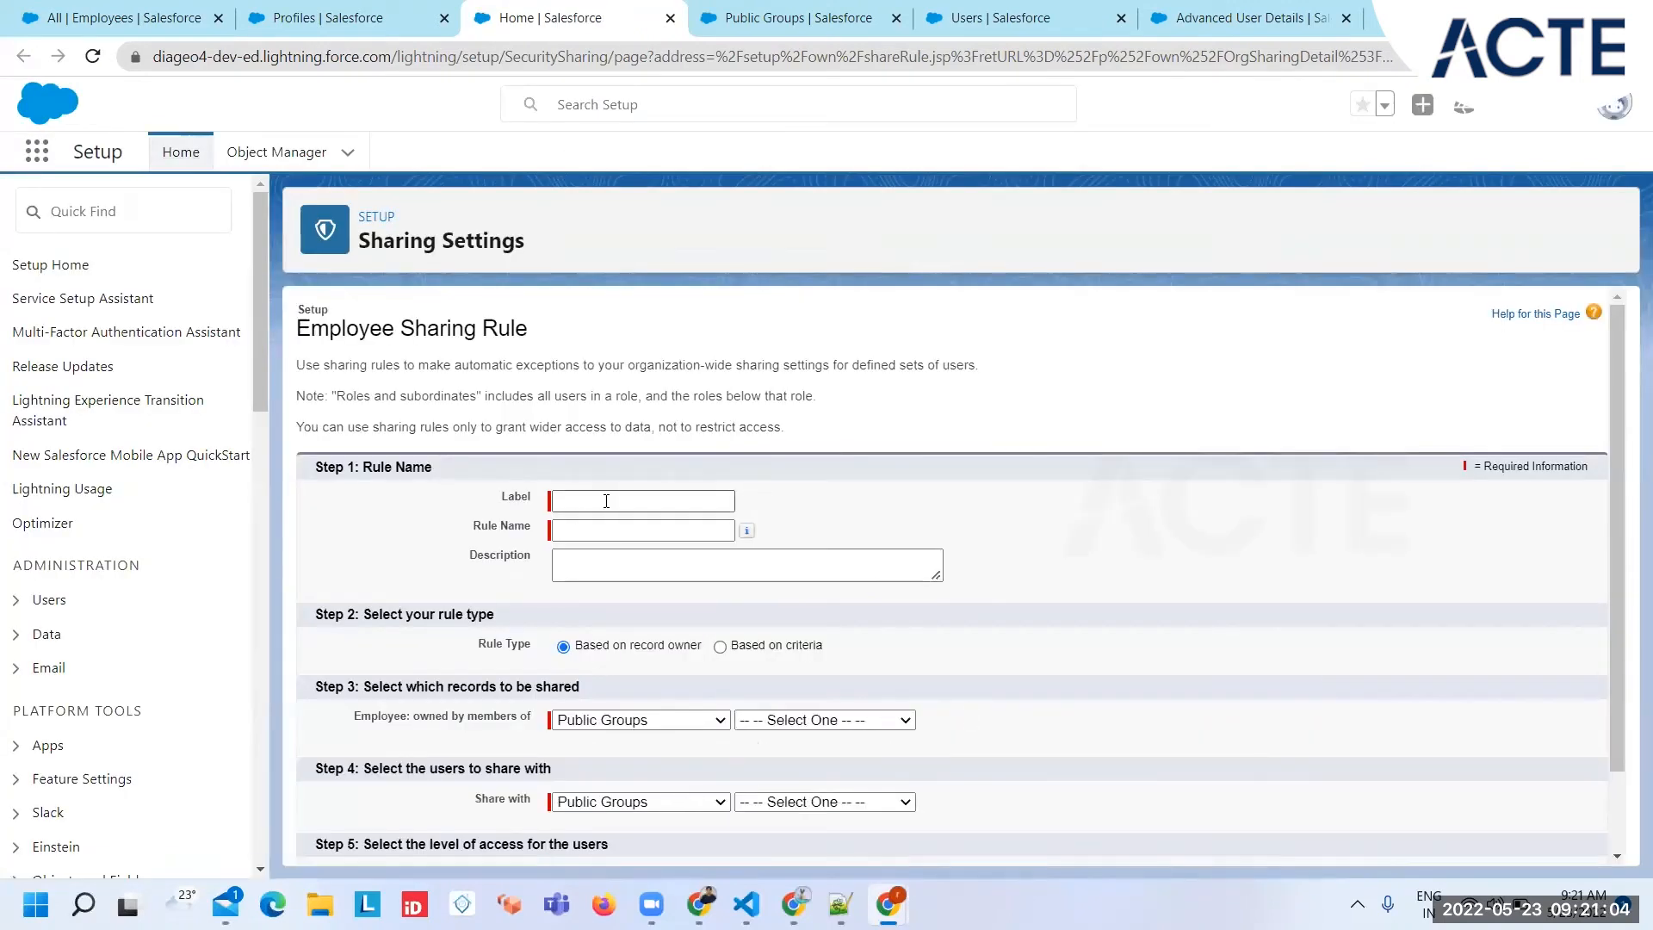
pyautogui.click(703, 534)
pyautogui.click(1198, 662)
pyautogui.scroll(-1, 1198, 662)
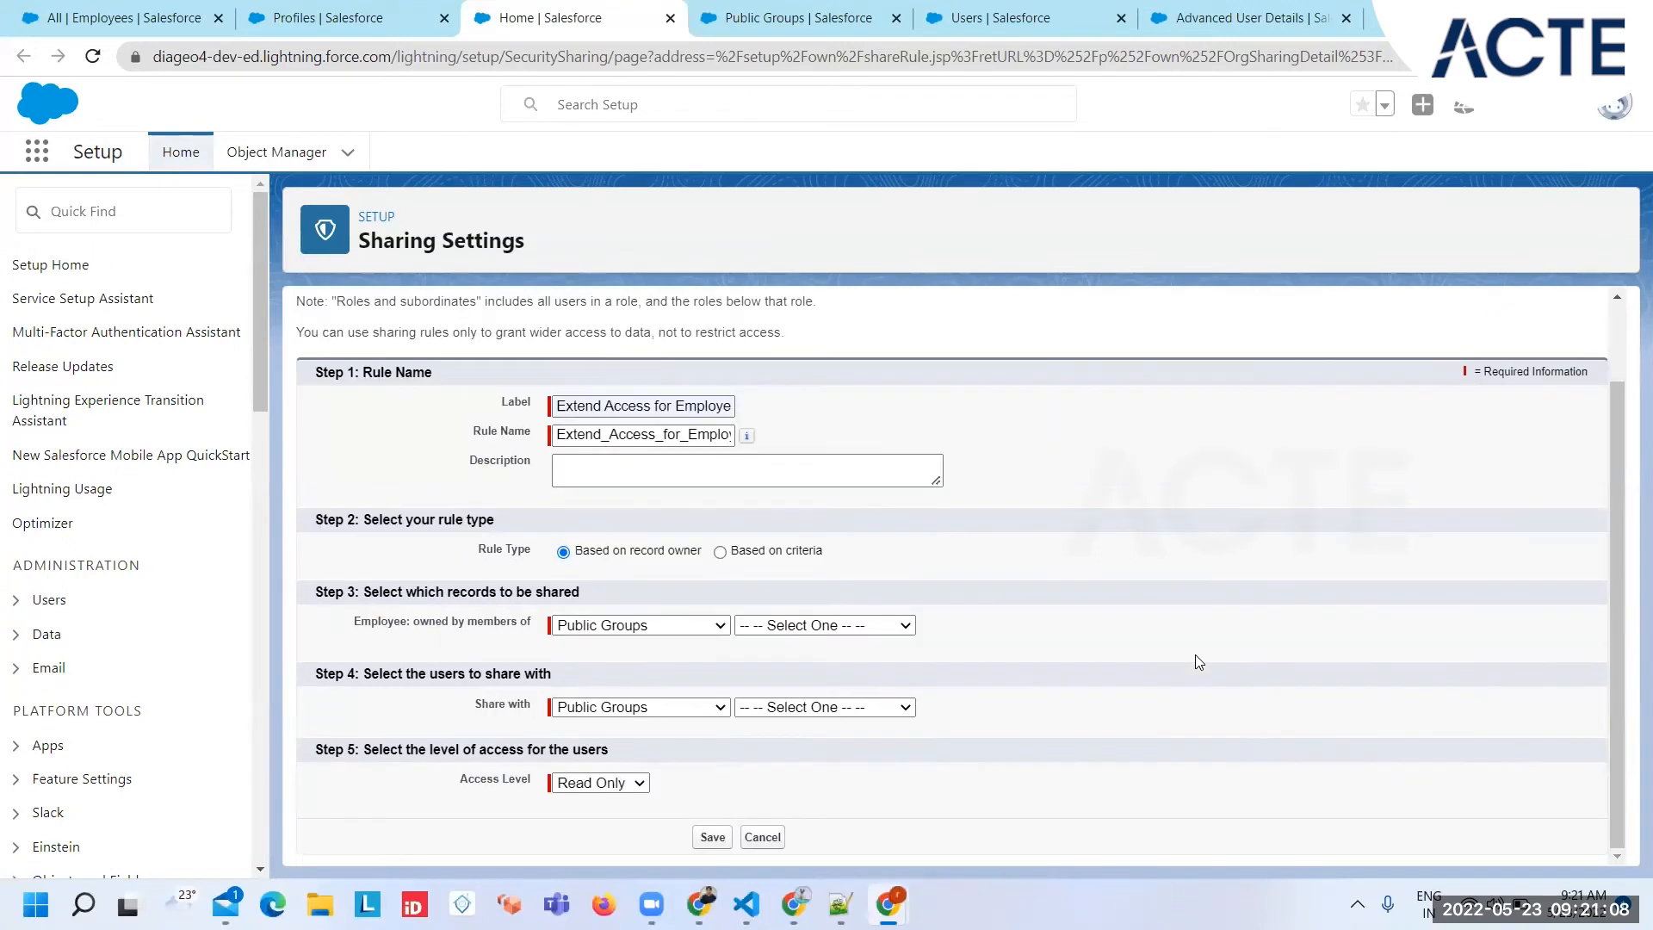
# Set the rule to share Employee records owned by members of the CEO role.
pyautogui.click(690, 623)
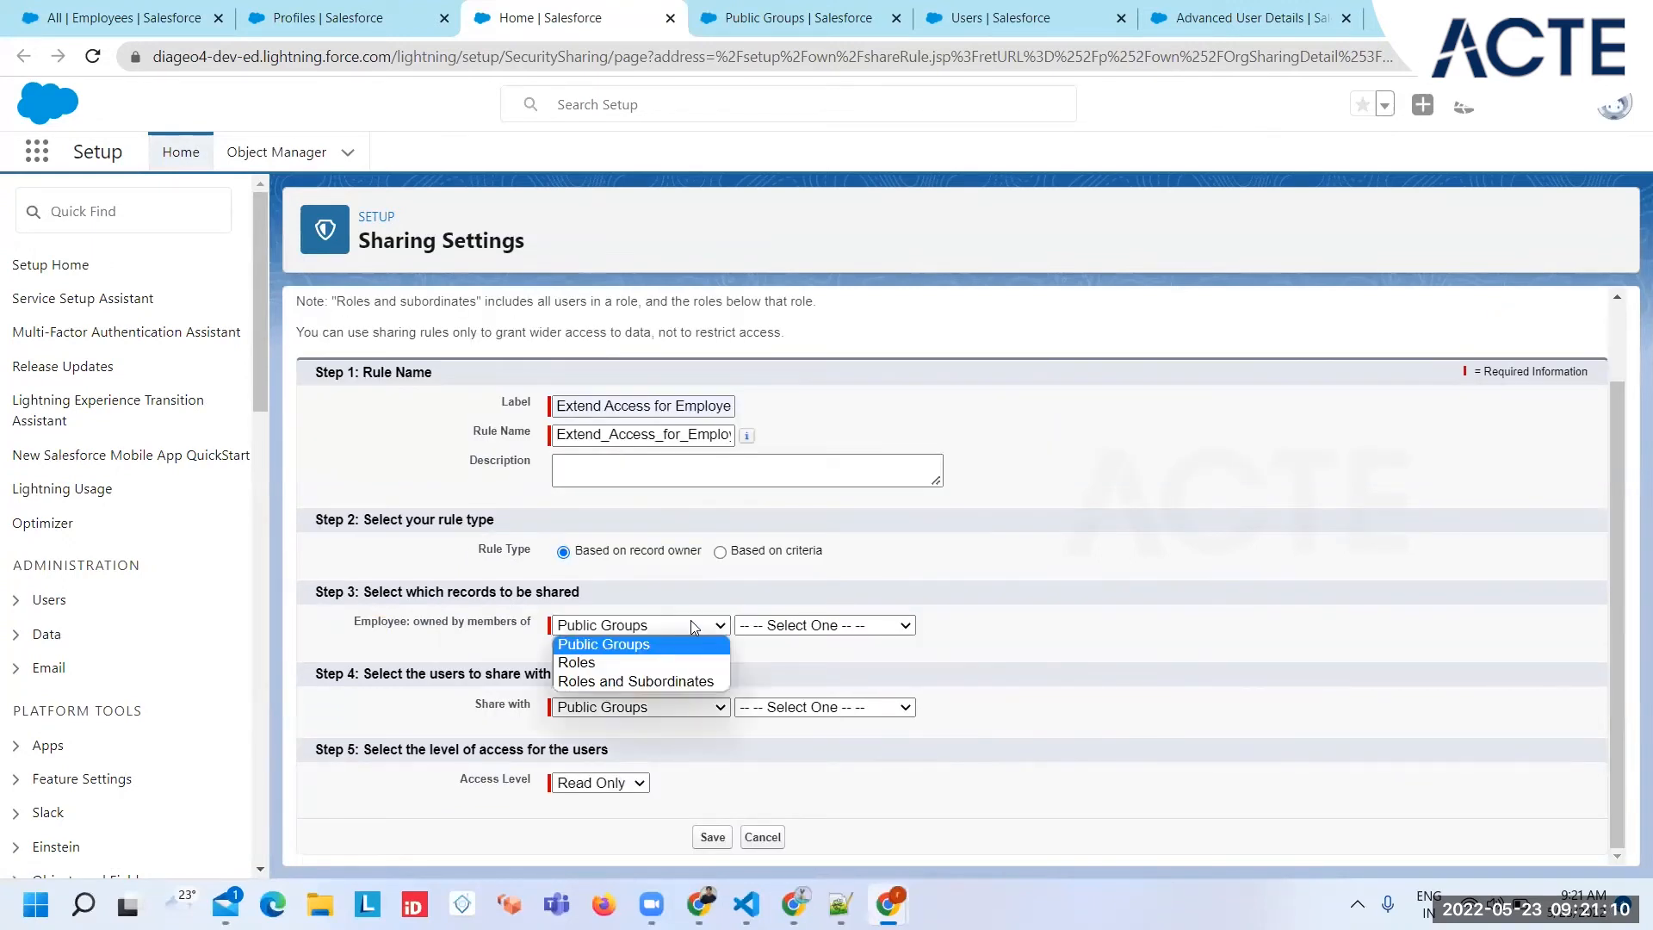
pyautogui.click(656, 656)
pyautogui.click(831, 626)
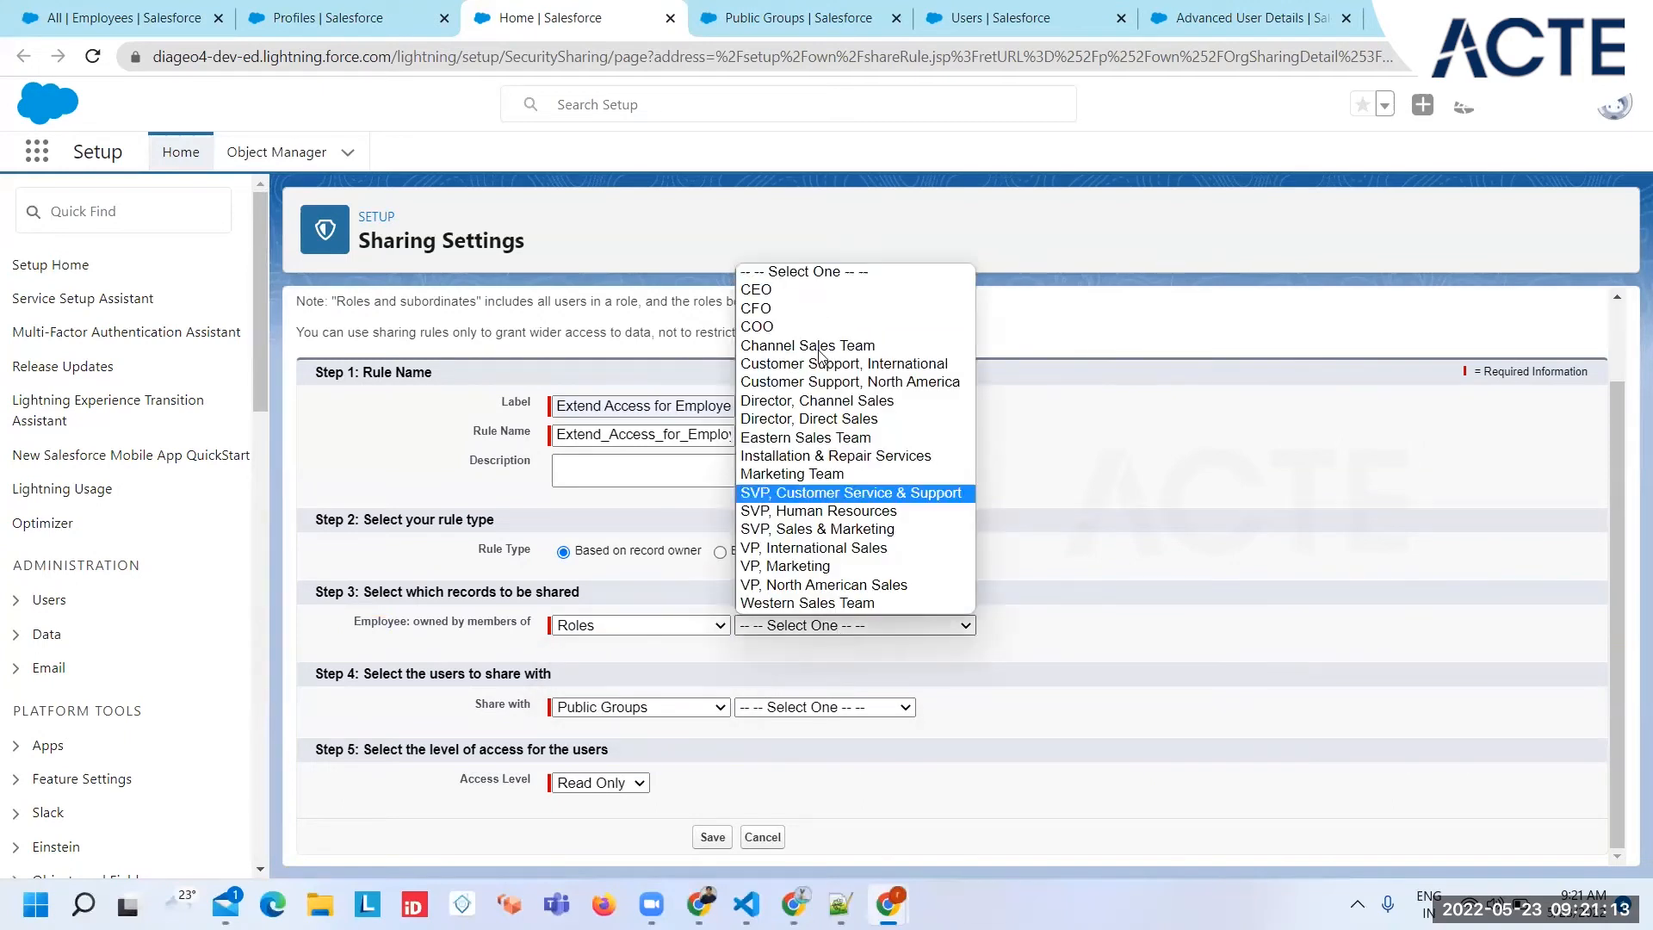
pyautogui.click(756, 293)
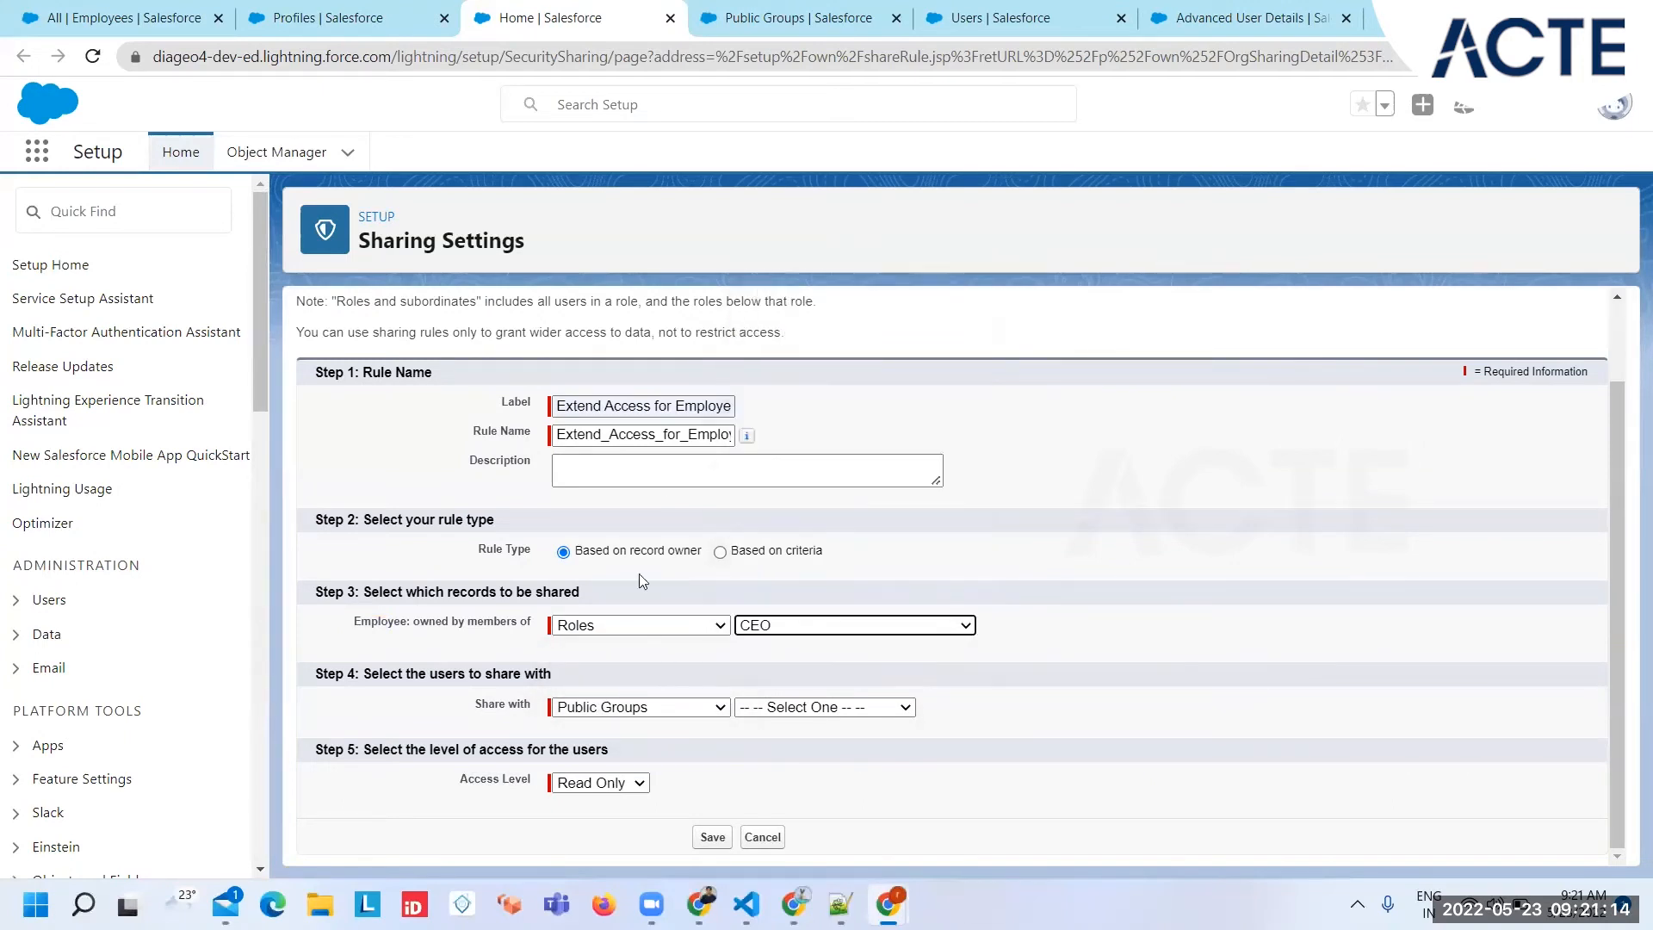
# Share the records with the Admin to Employee data public group as Read Only, and save the rule, accepting the sharing recalculation.
pyautogui.click(670, 706)
pyautogui.click(670, 704)
pyautogui.click(818, 708)
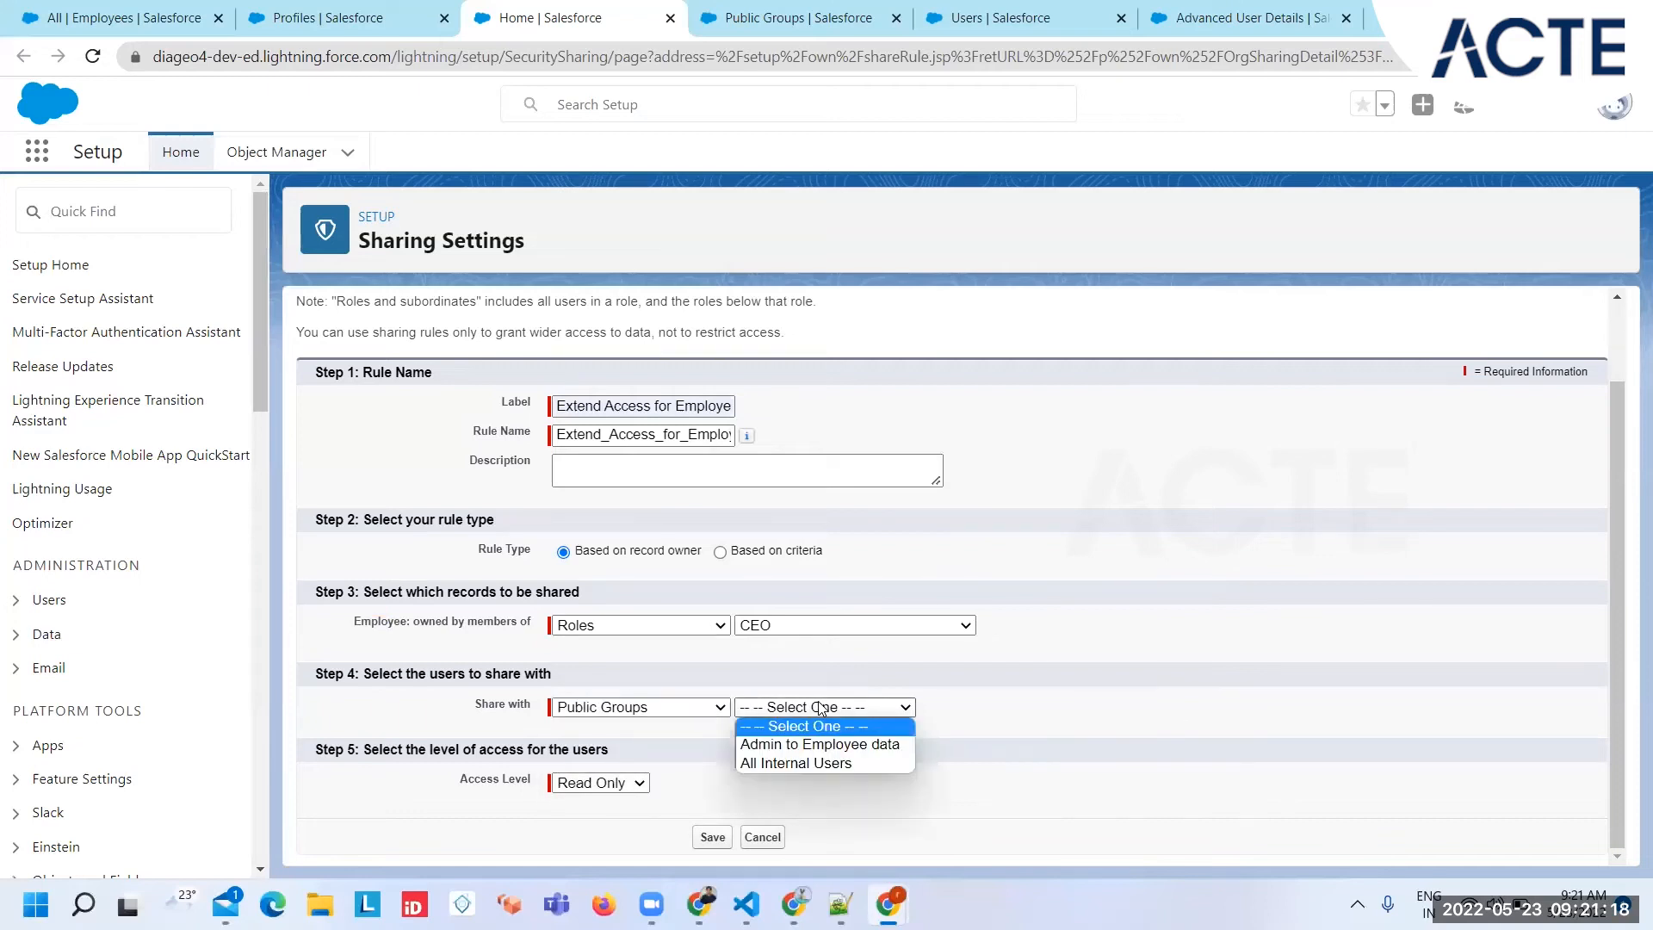
pyautogui.click(868, 744)
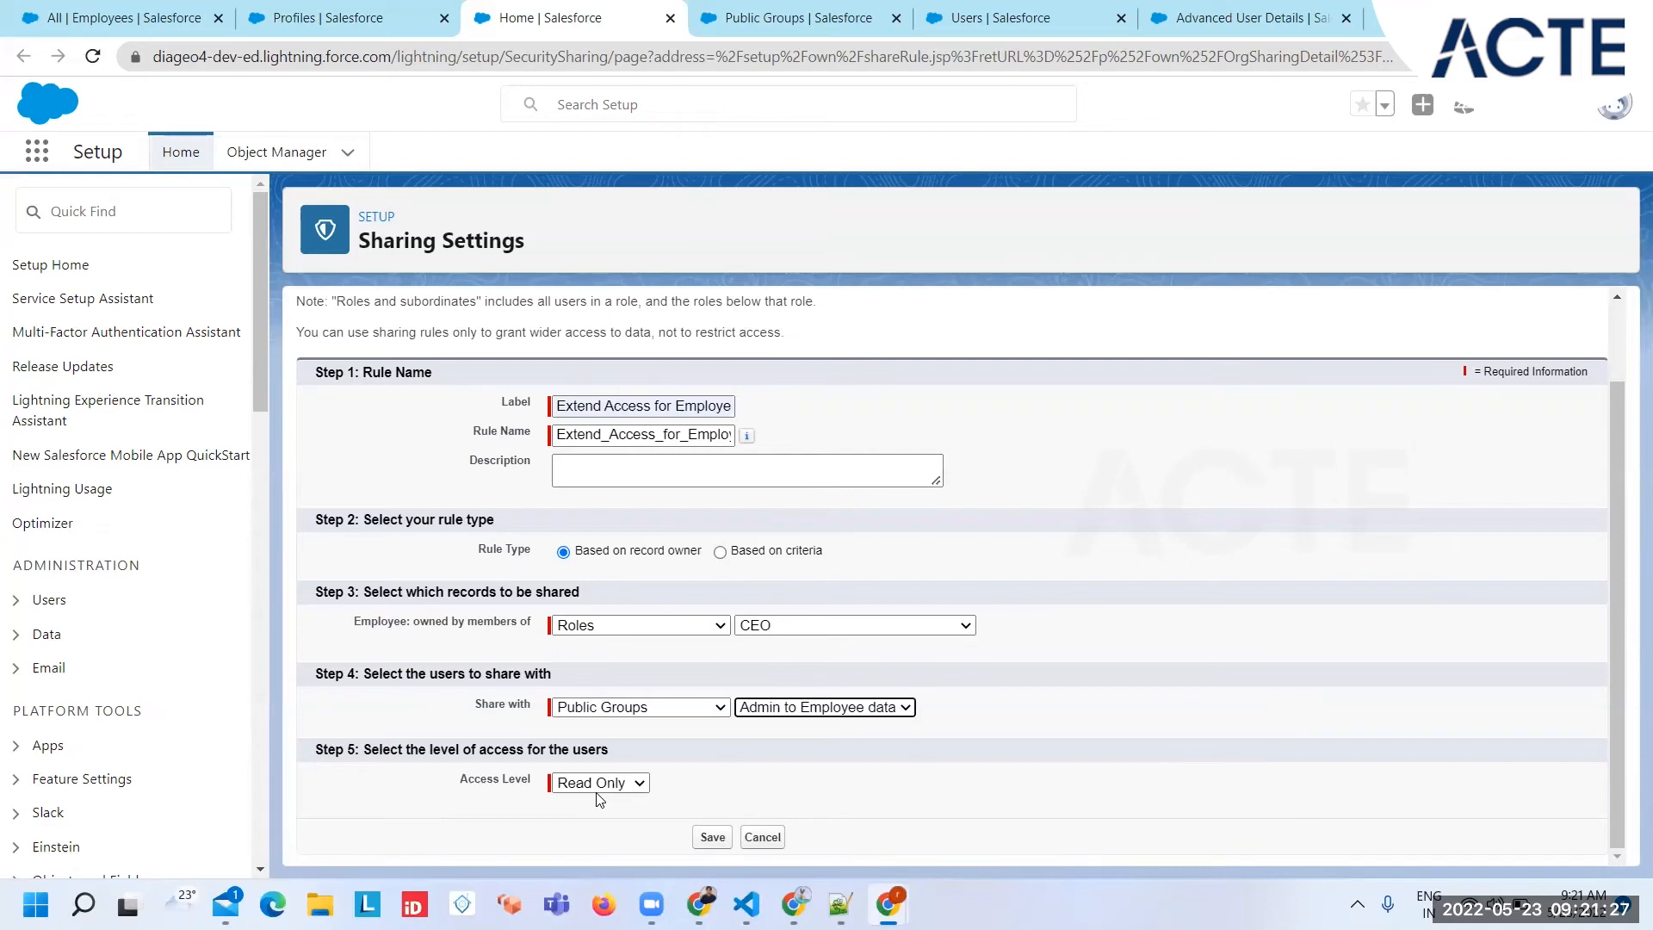
pyautogui.click(701, 837)
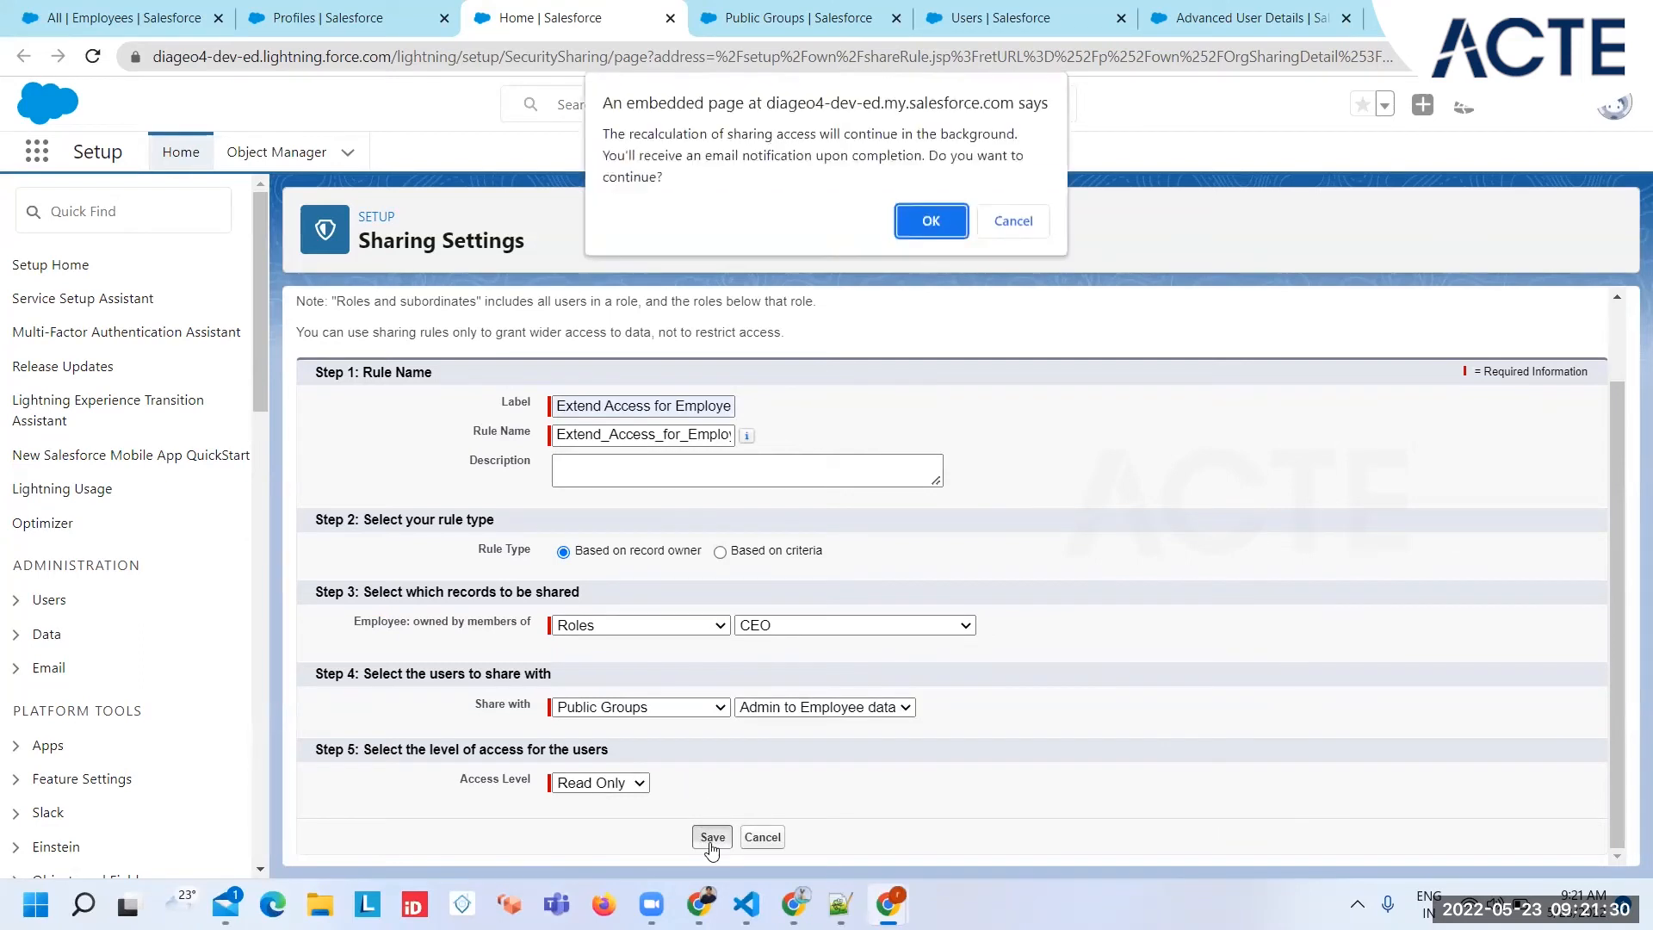
pyautogui.click(920, 222)
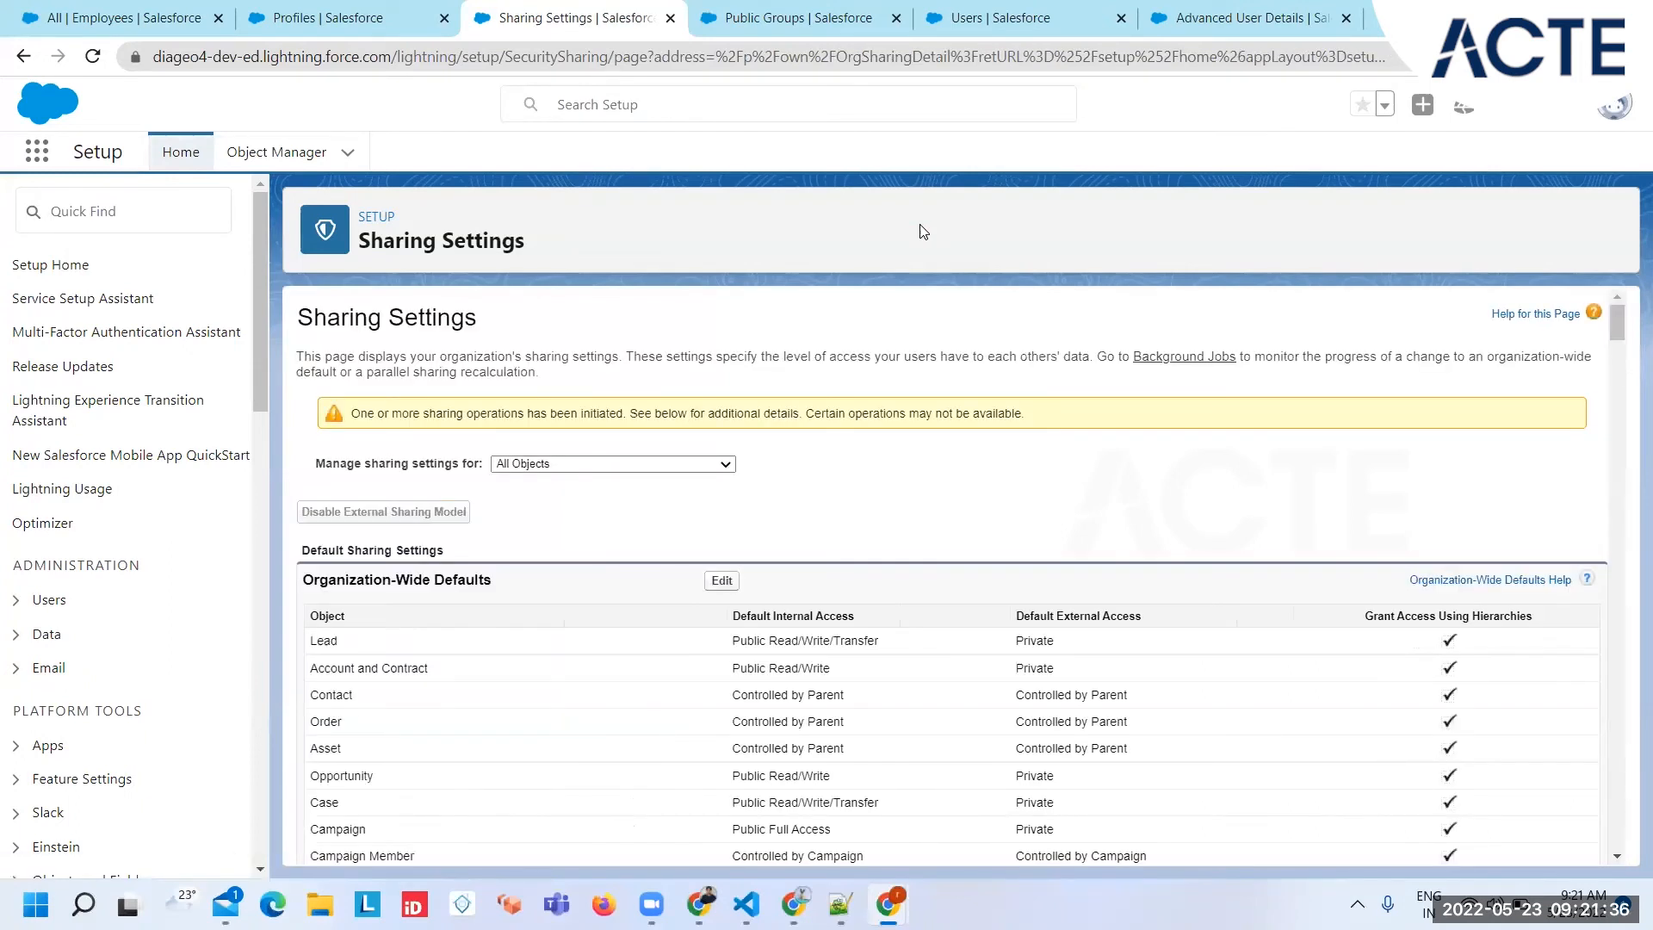
# Find the Employee Sharing Rules section on the Sharing Settings page and review the rule listed there.
pyautogui.scroll(-20, 904, 576)
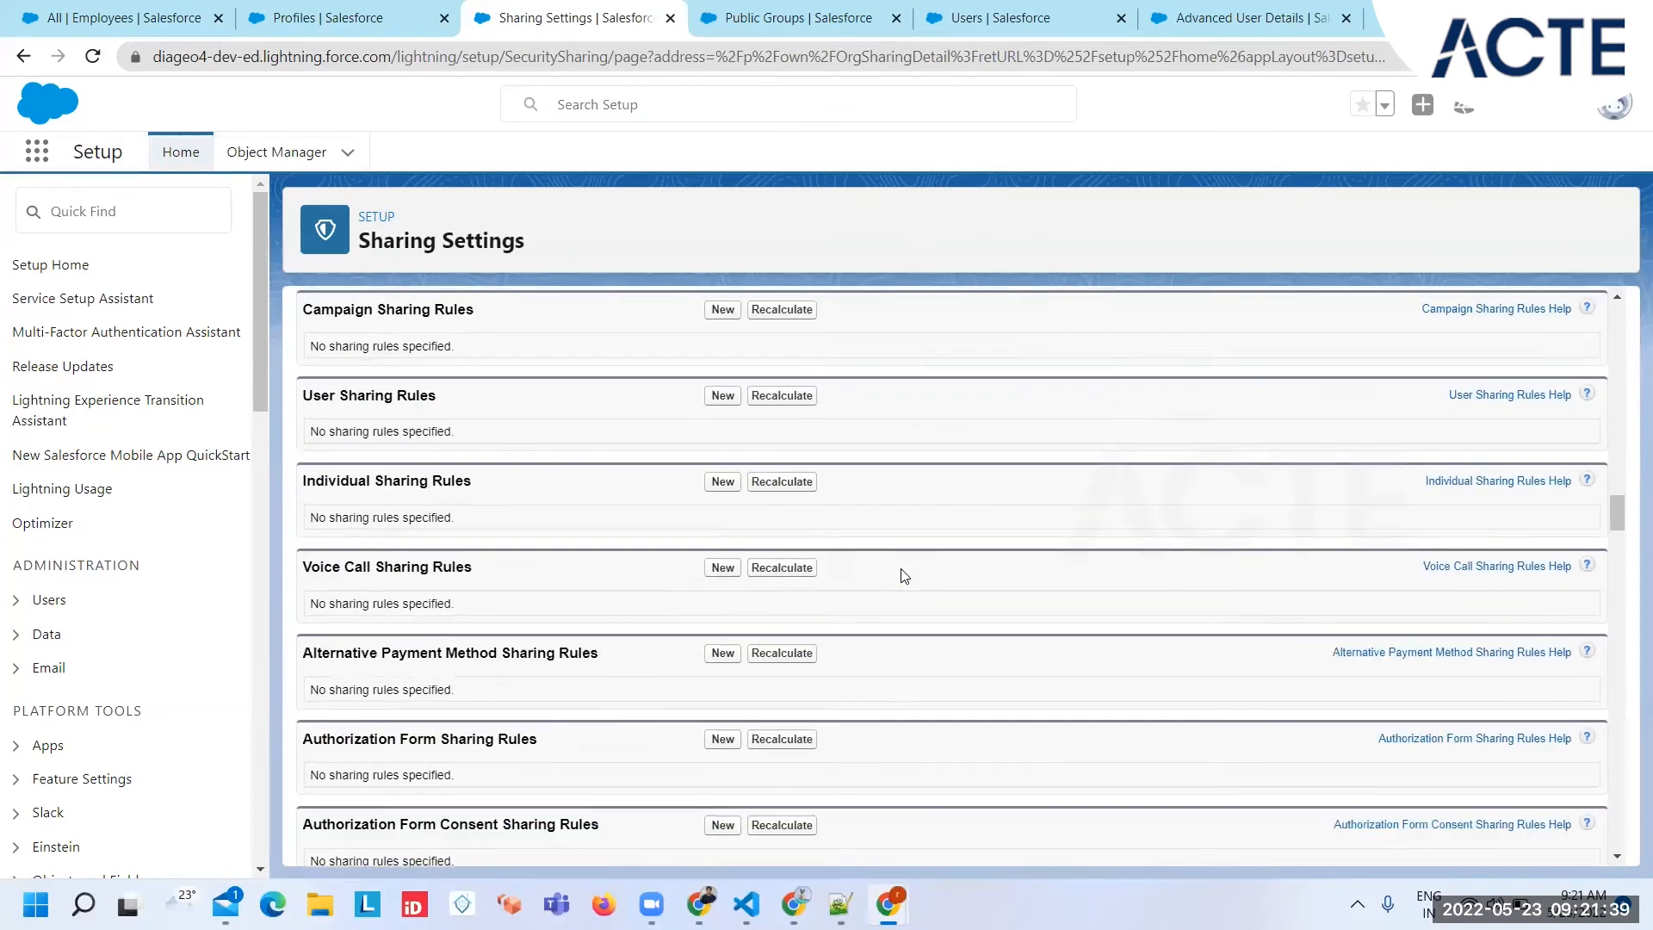
pyautogui.scroll(-10, 904, 575)
pyautogui.hotkey('ctrl', 'f')
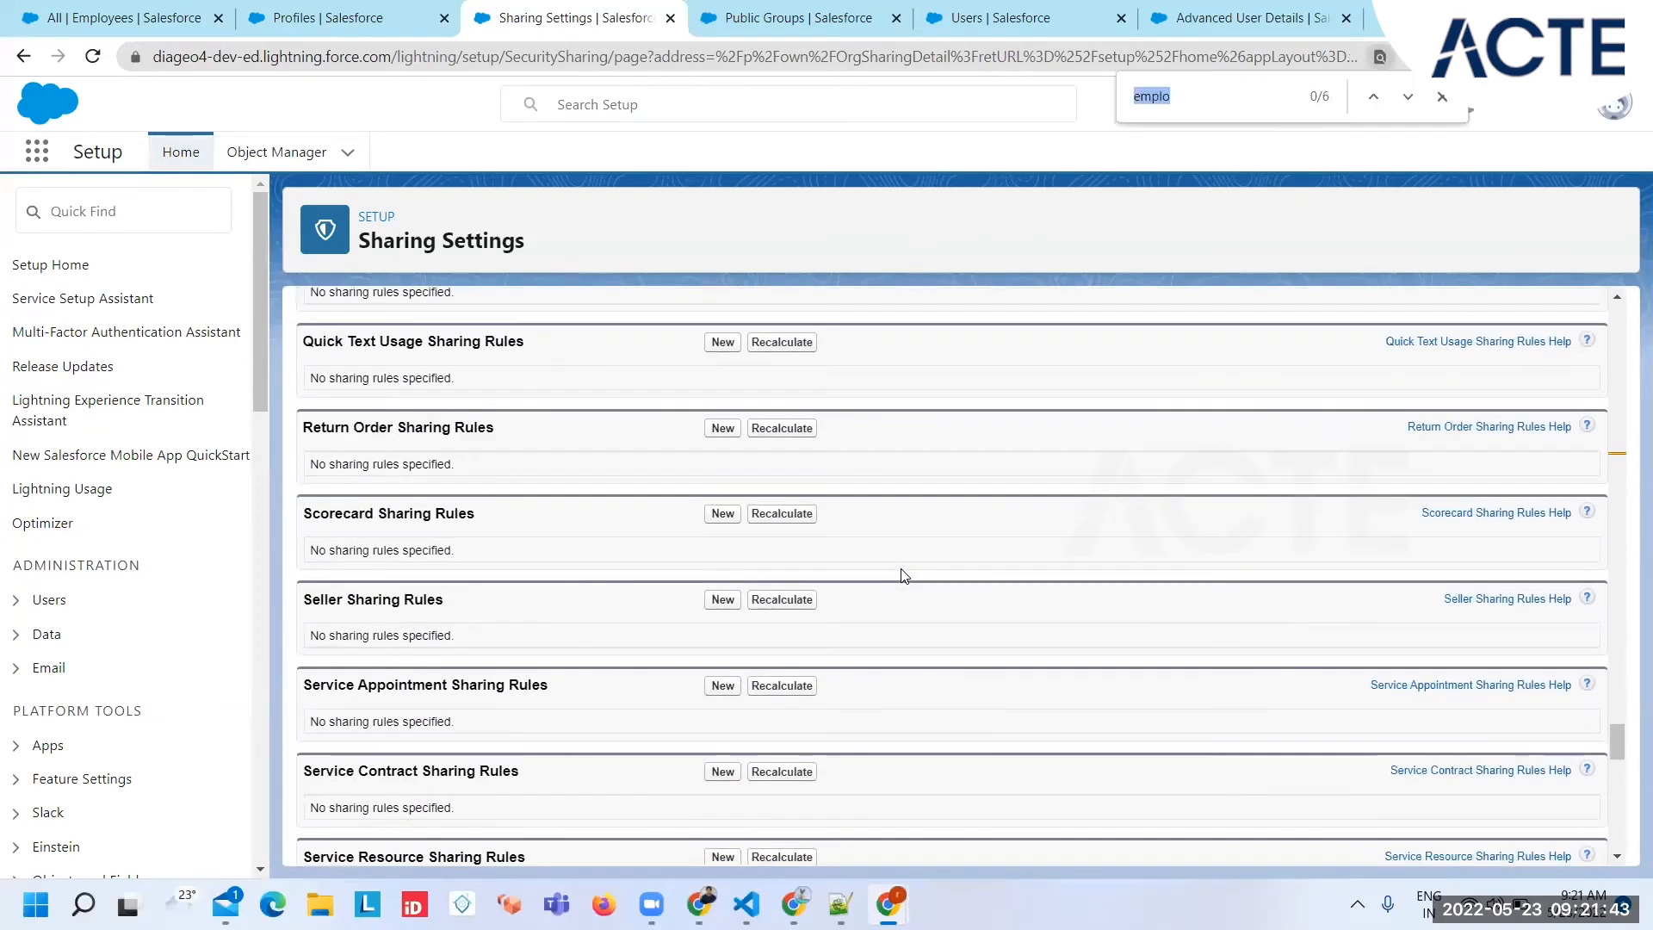
pyautogui.press('Return')
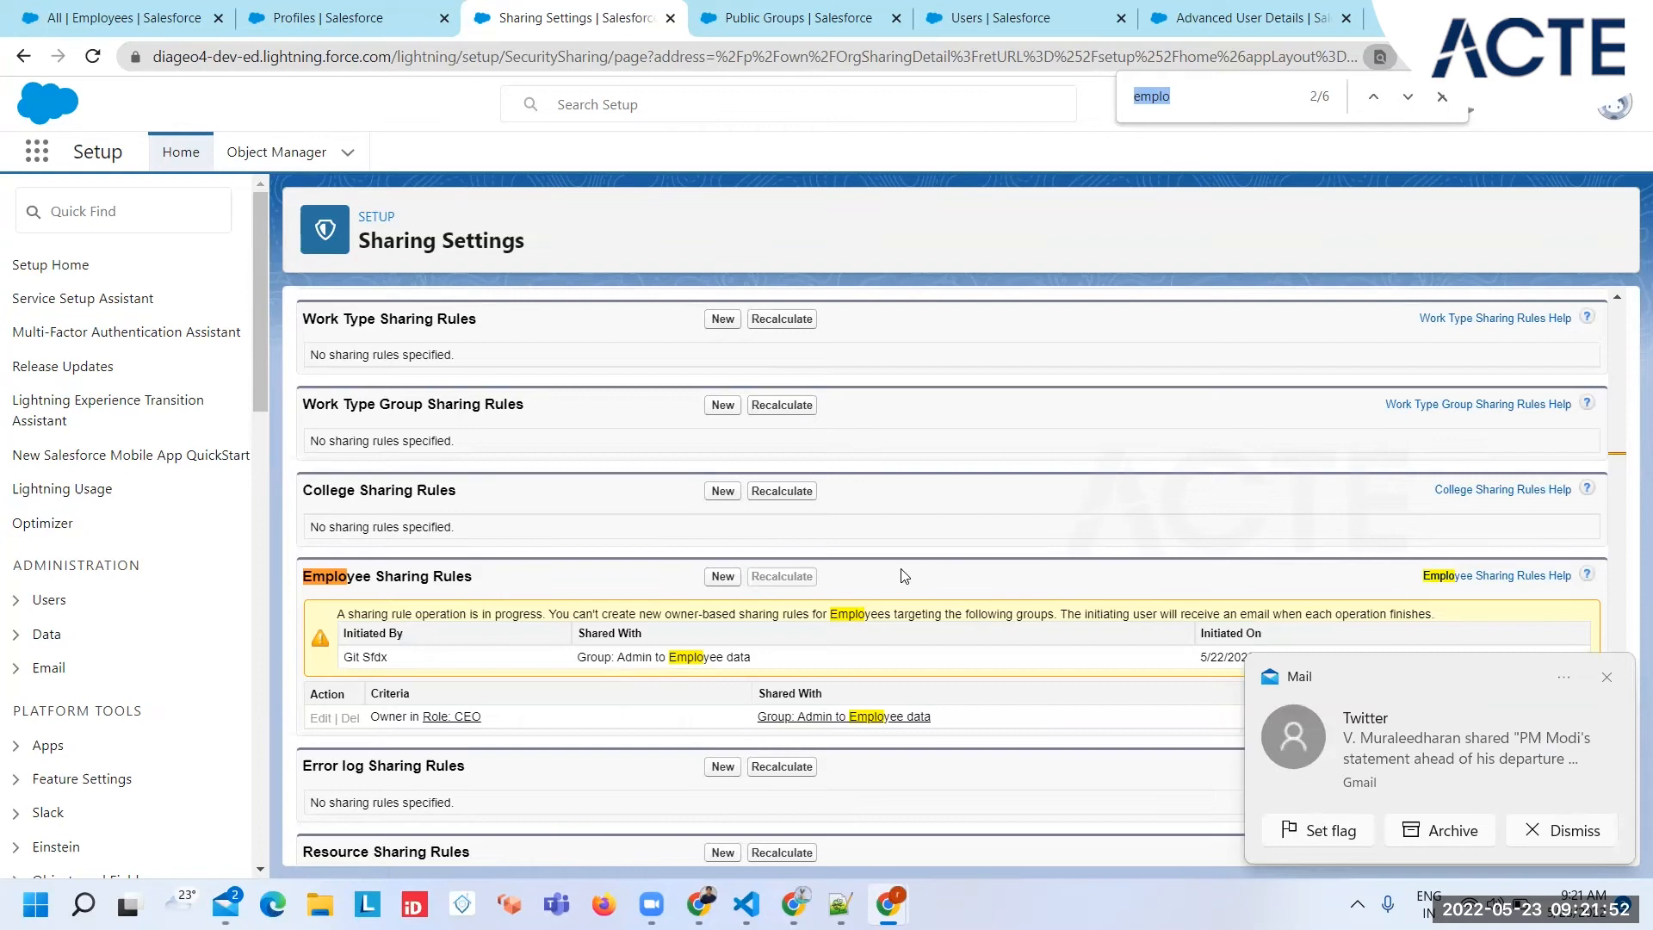
pyautogui.click(1106, 489)
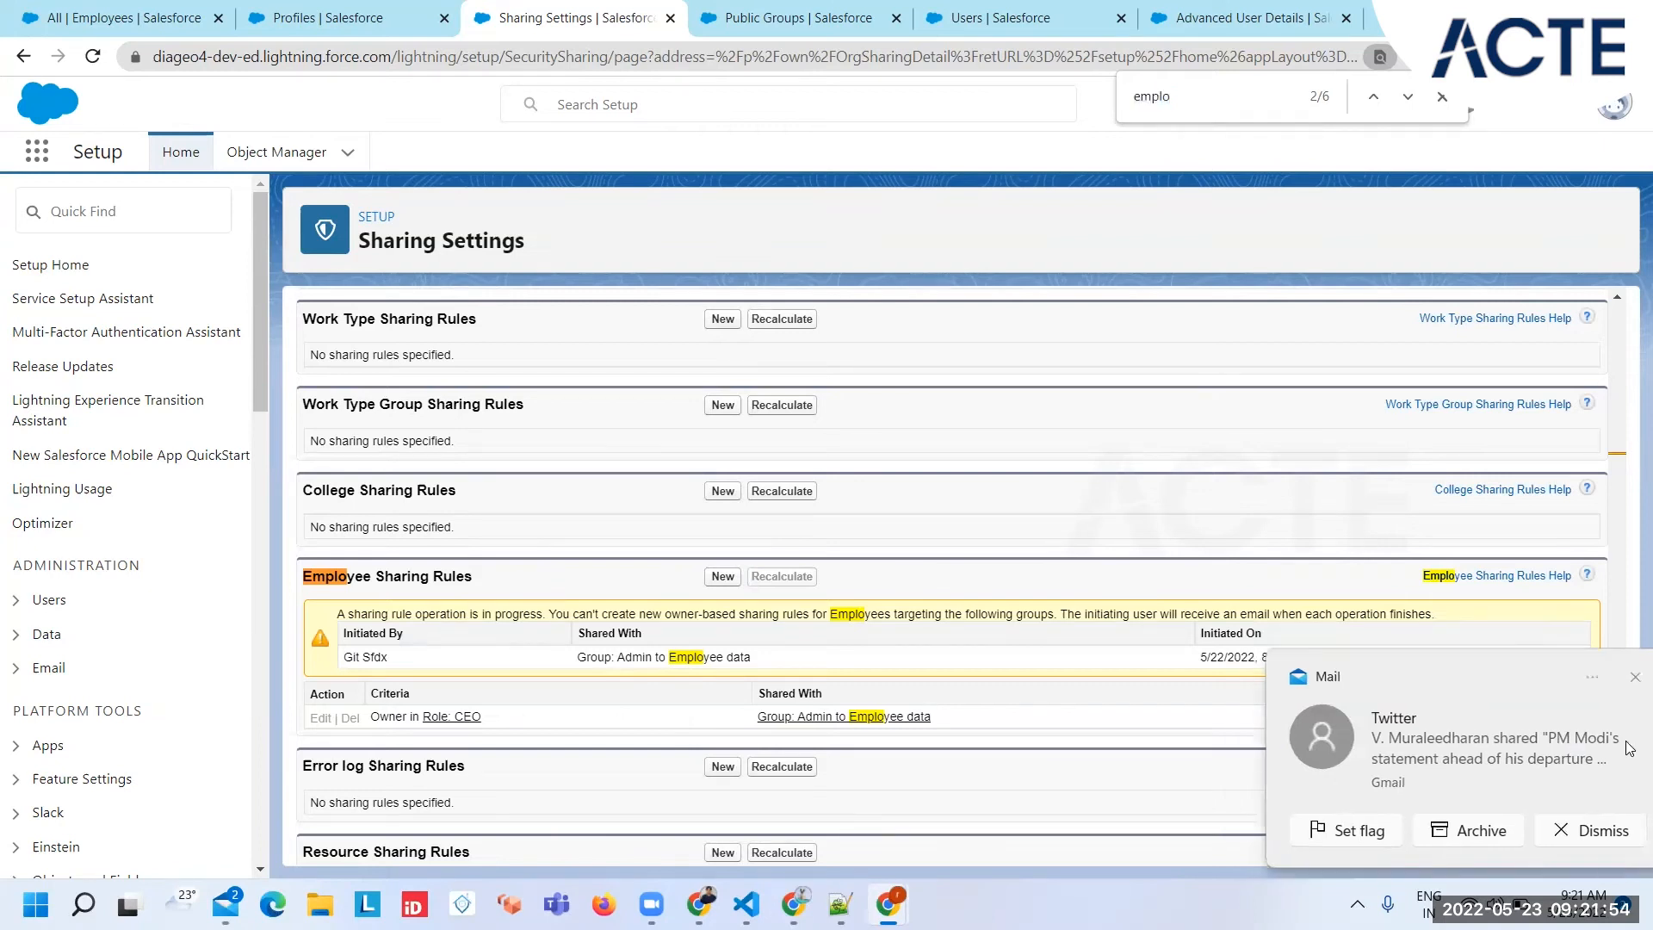
# Switch to the other user's browser window, list all Employee records and open the second one to check its owner.
pyautogui.moveTo(888, 904)
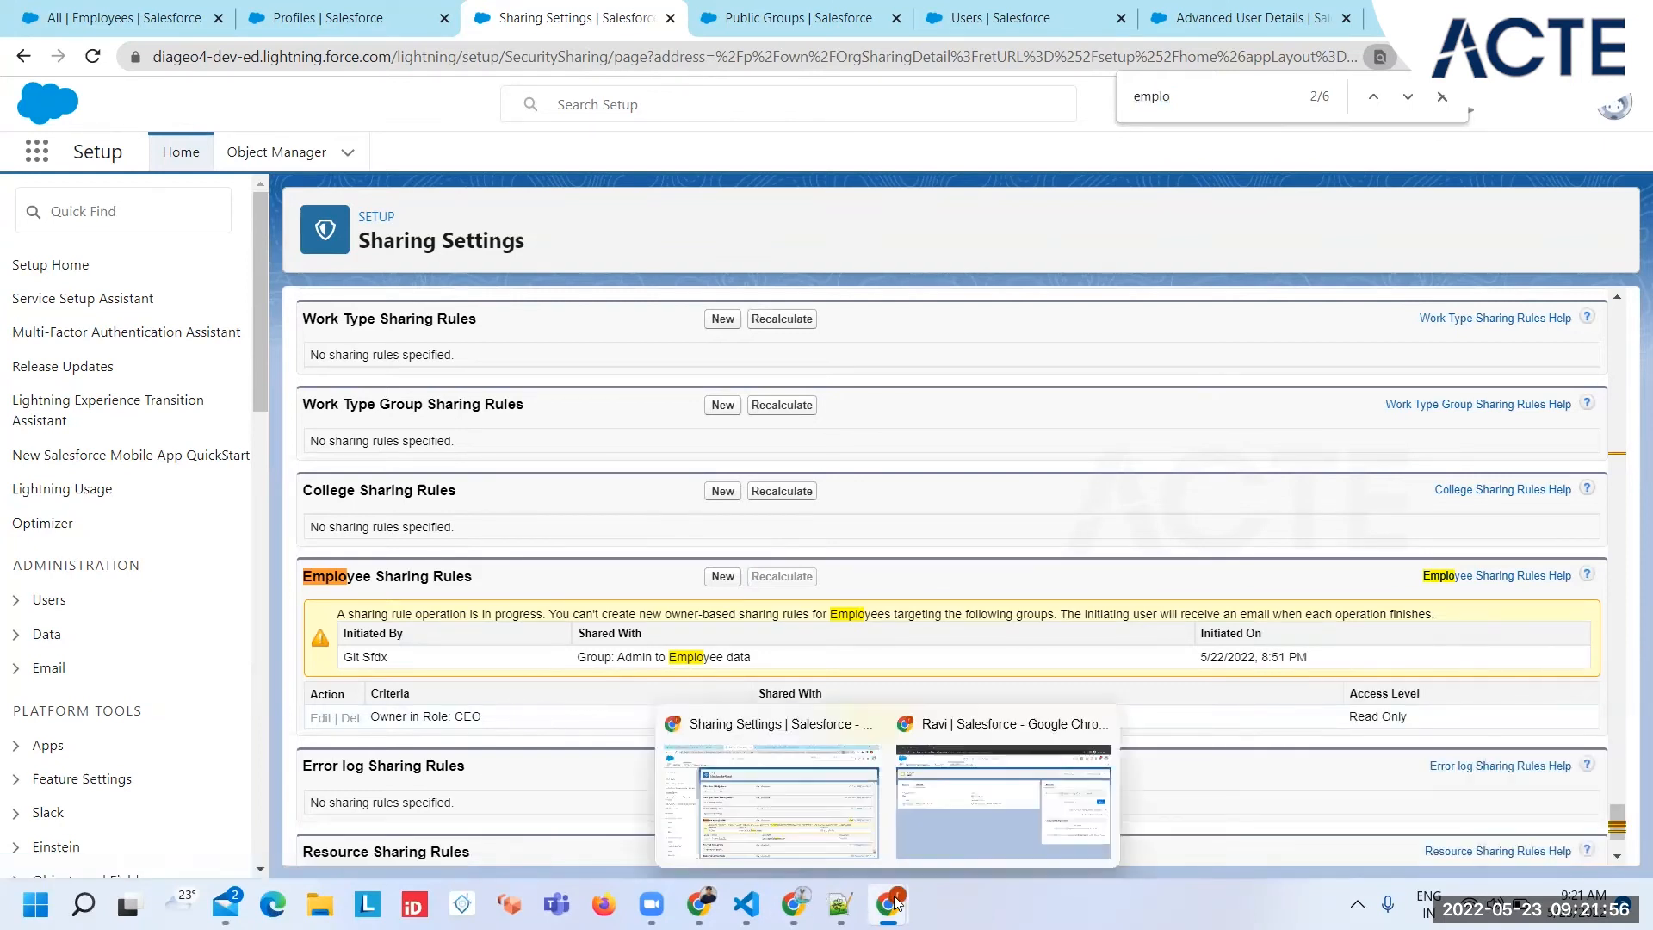
pyautogui.click(965, 838)
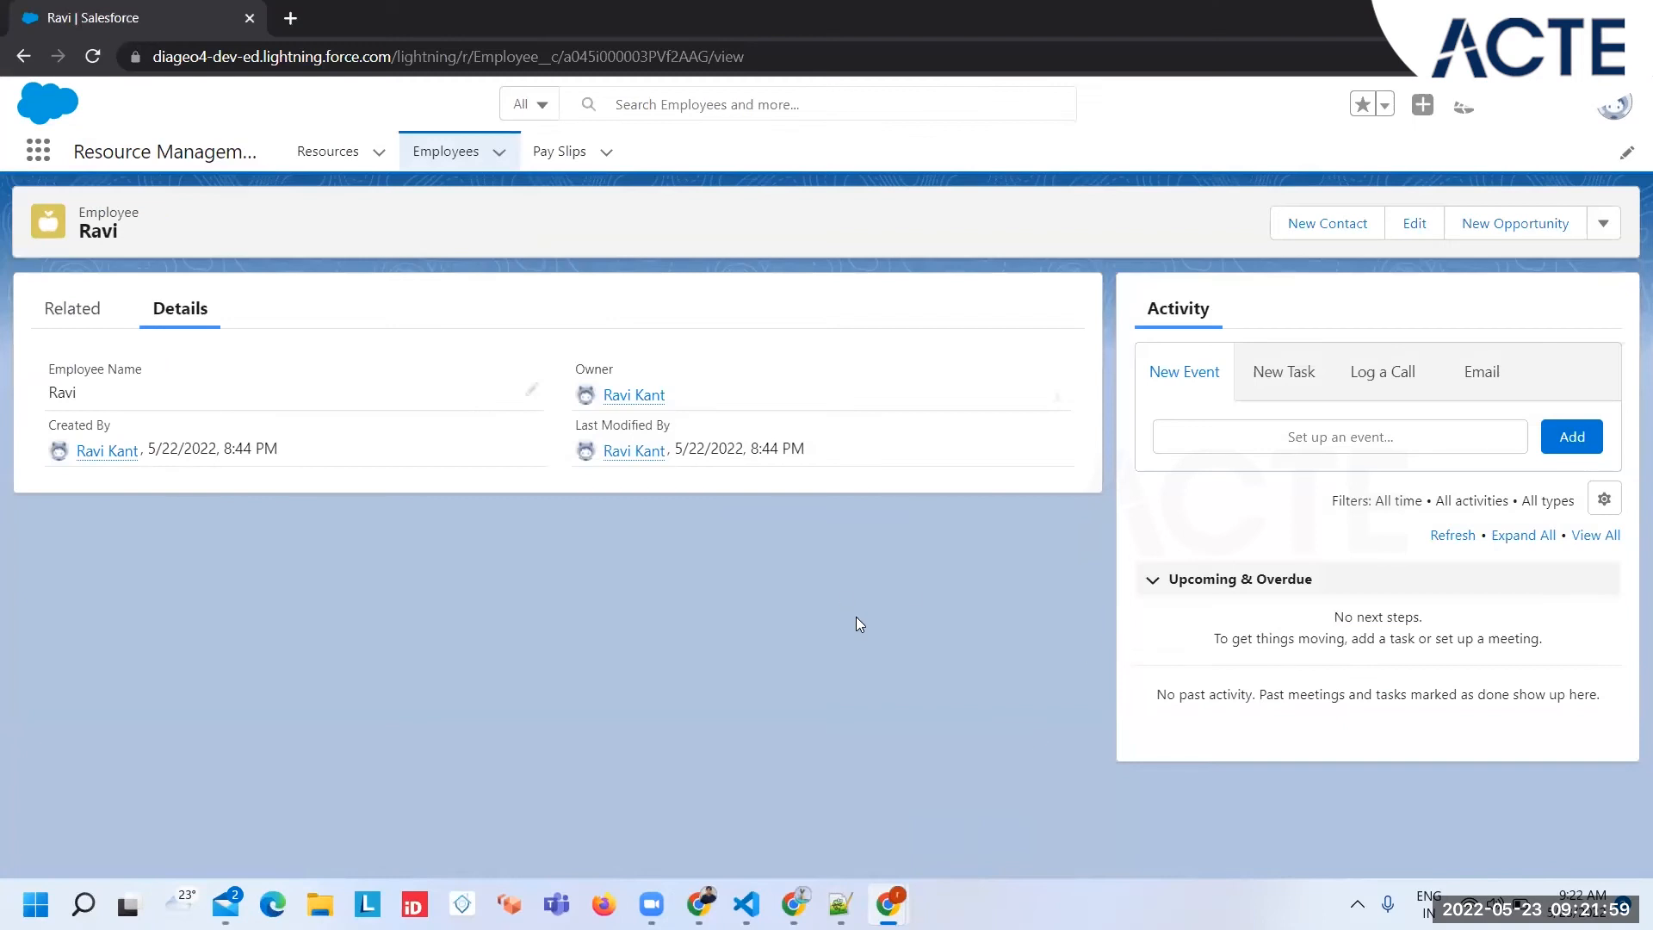
pyautogui.click(455, 153)
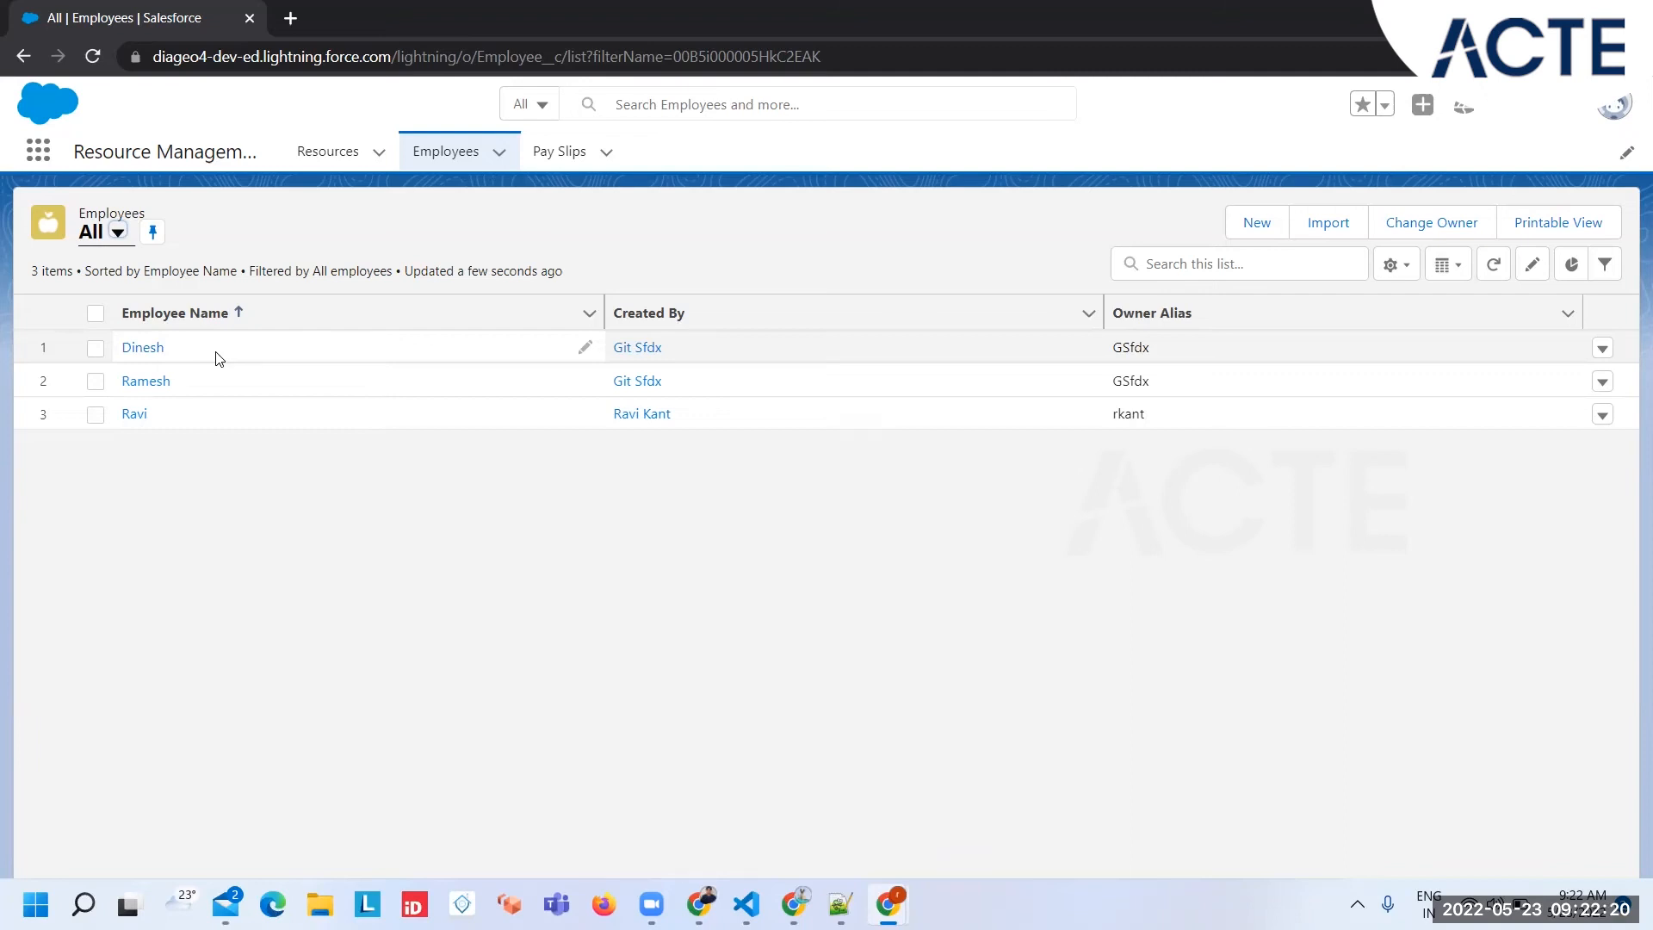
pyautogui.click(150, 382)
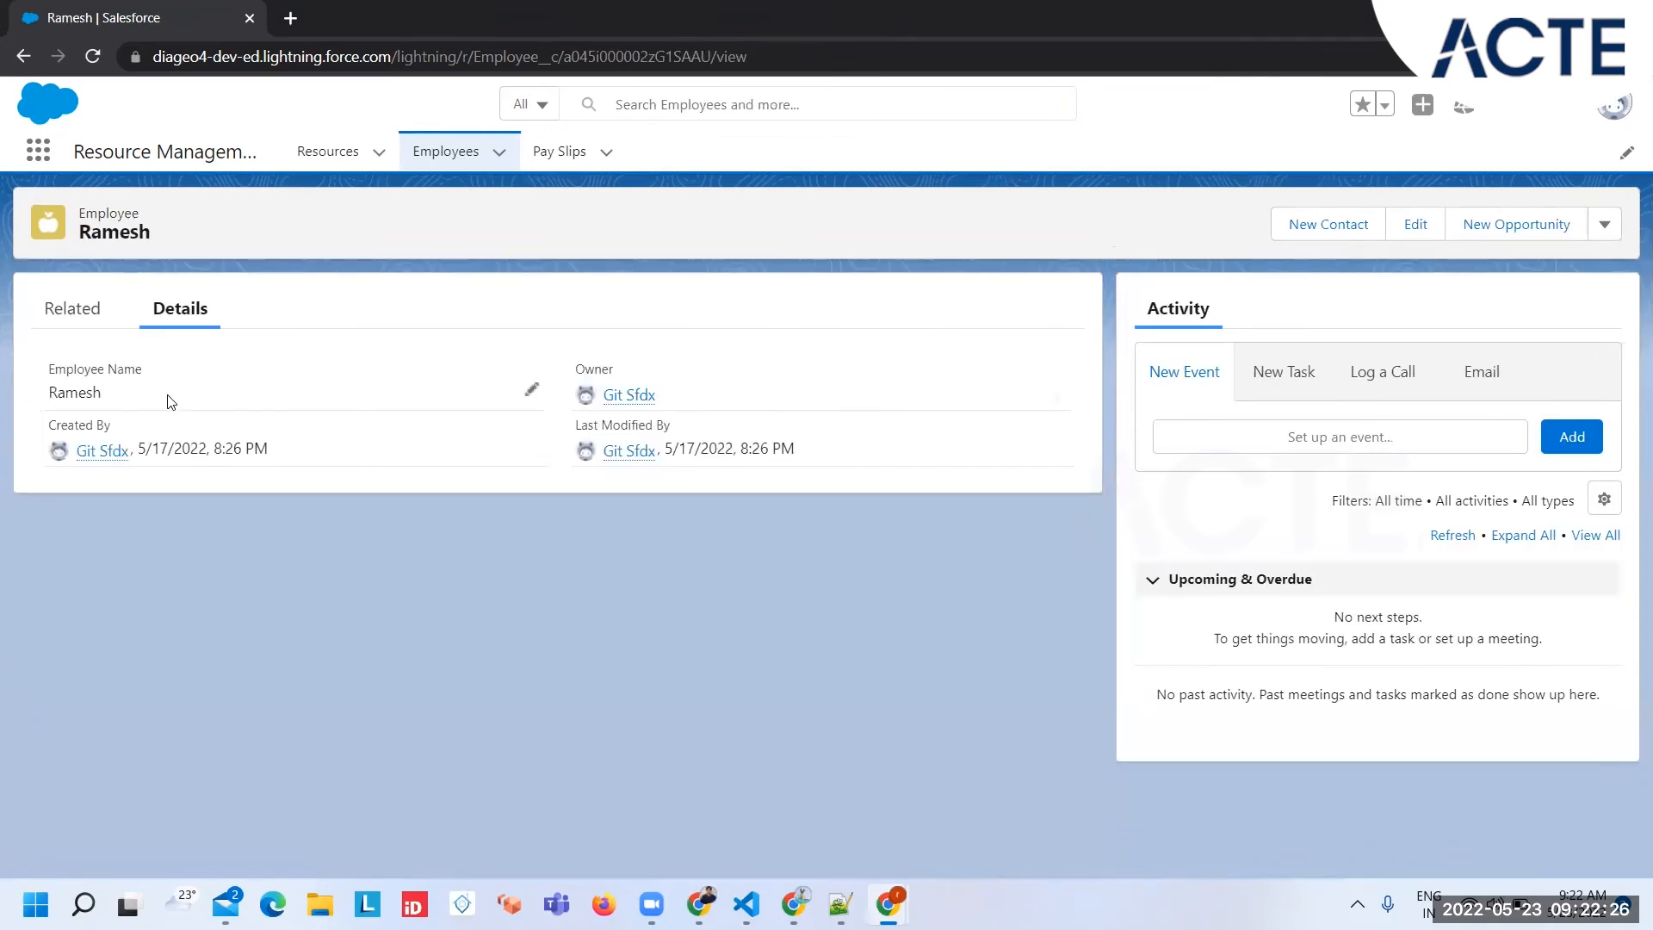
pyautogui.doubleClick(170, 402)
pyautogui.click(518, 551)
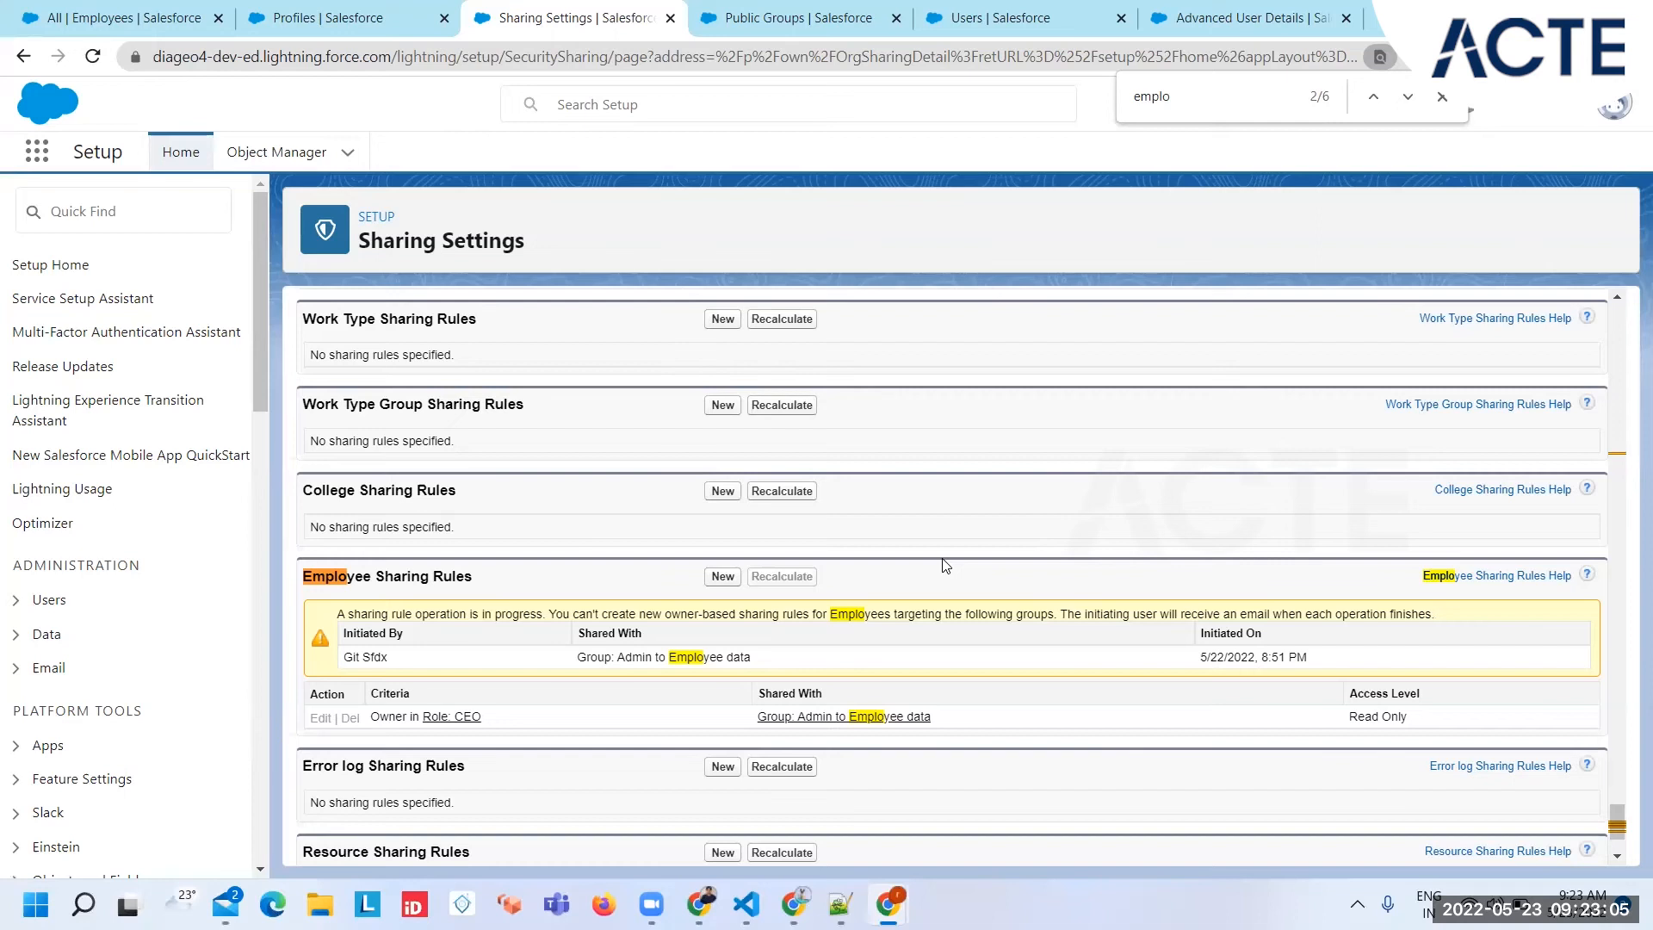
# Return to the other user's window and check which additional actions are available on the shared Employee record.
pyautogui.moveTo(888, 882)
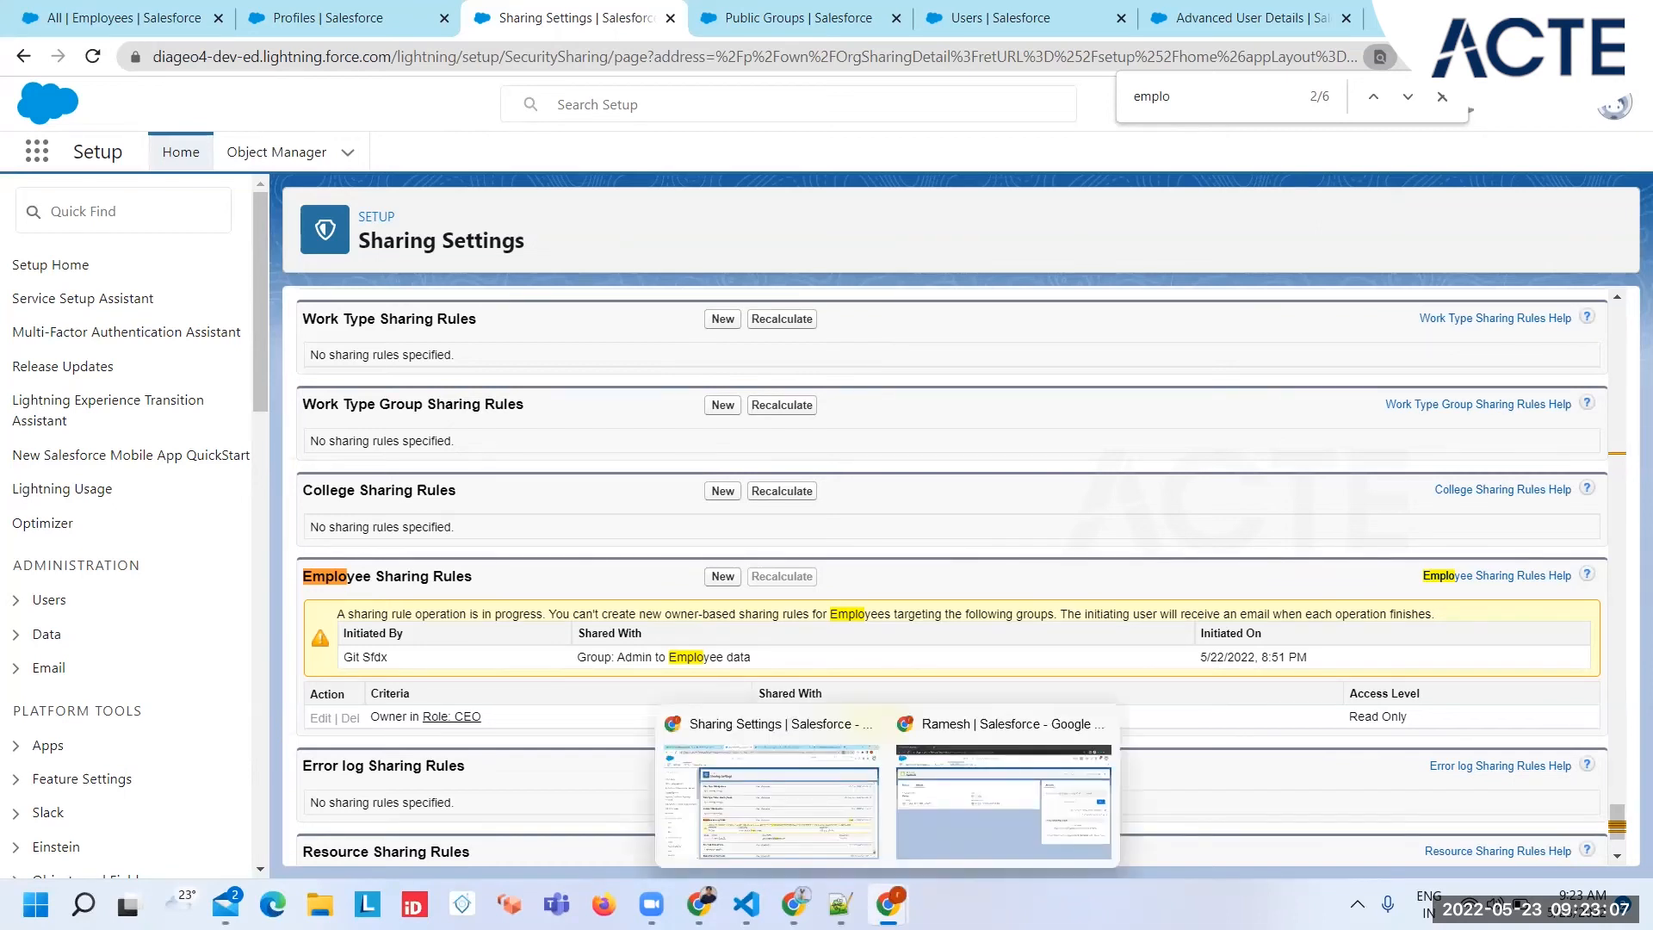
pyautogui.click(971, 816)
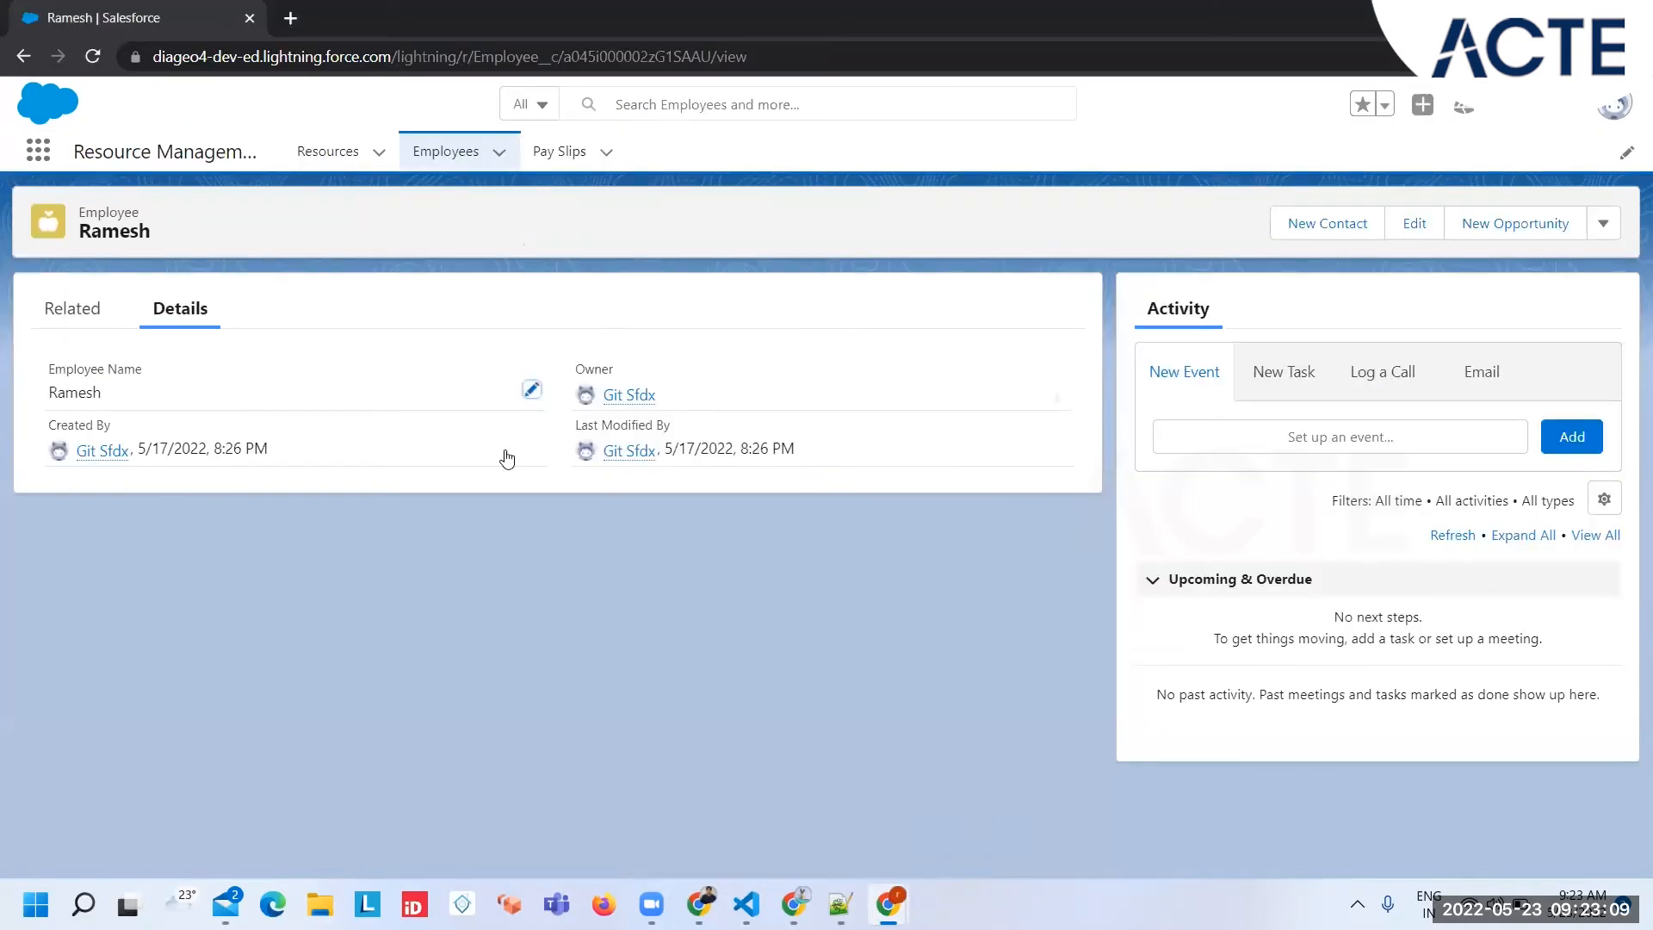
pyautogui.click(1604, 225)
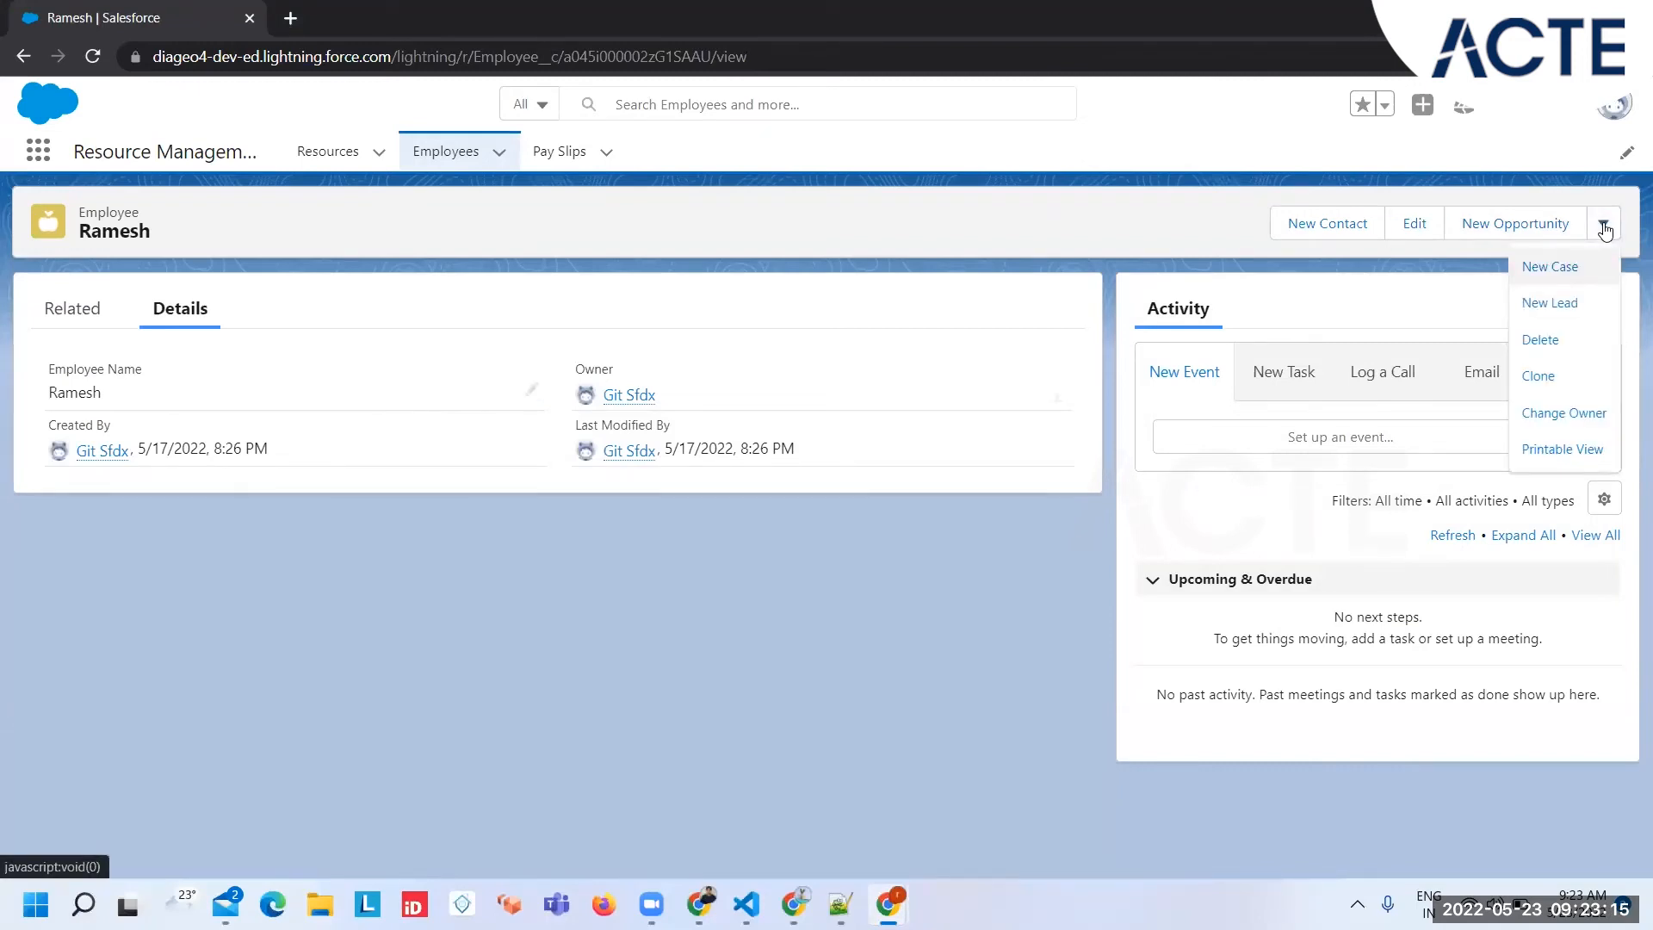
pyautogui.click(940, 217)
# Open the third Employee record in the list, review the recipient types for sharing it manually, and cancel the sharing.
pyautogui.click(445, 151)
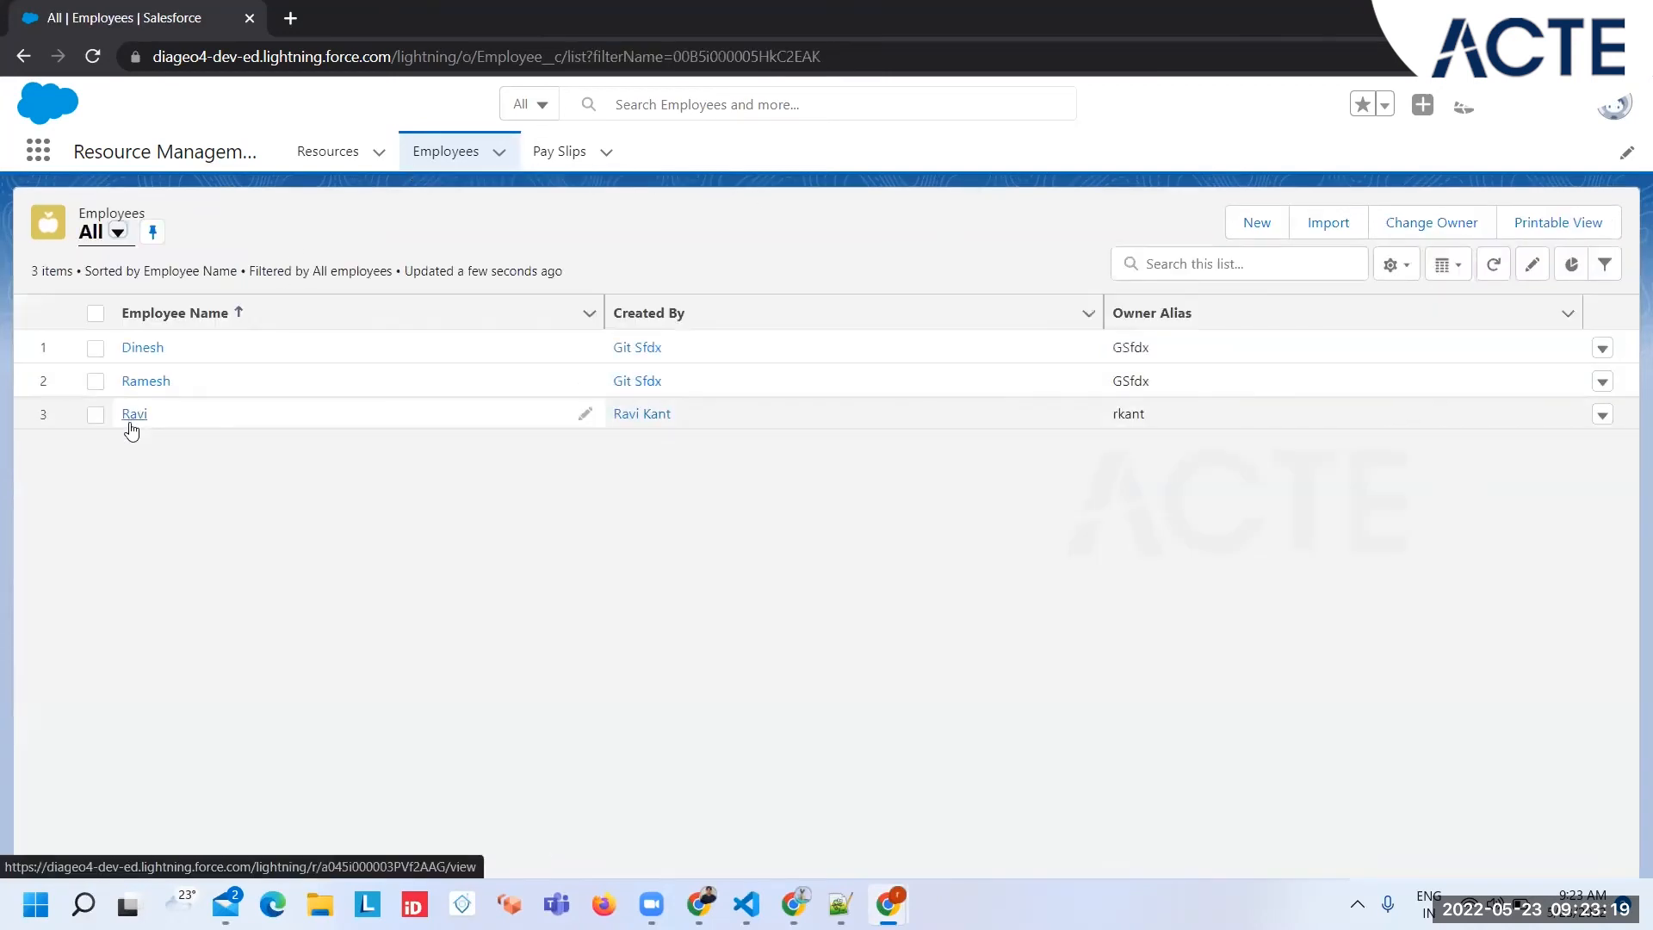
pyautogui.click(134, 414)
pyautogui.click(1603, 223)
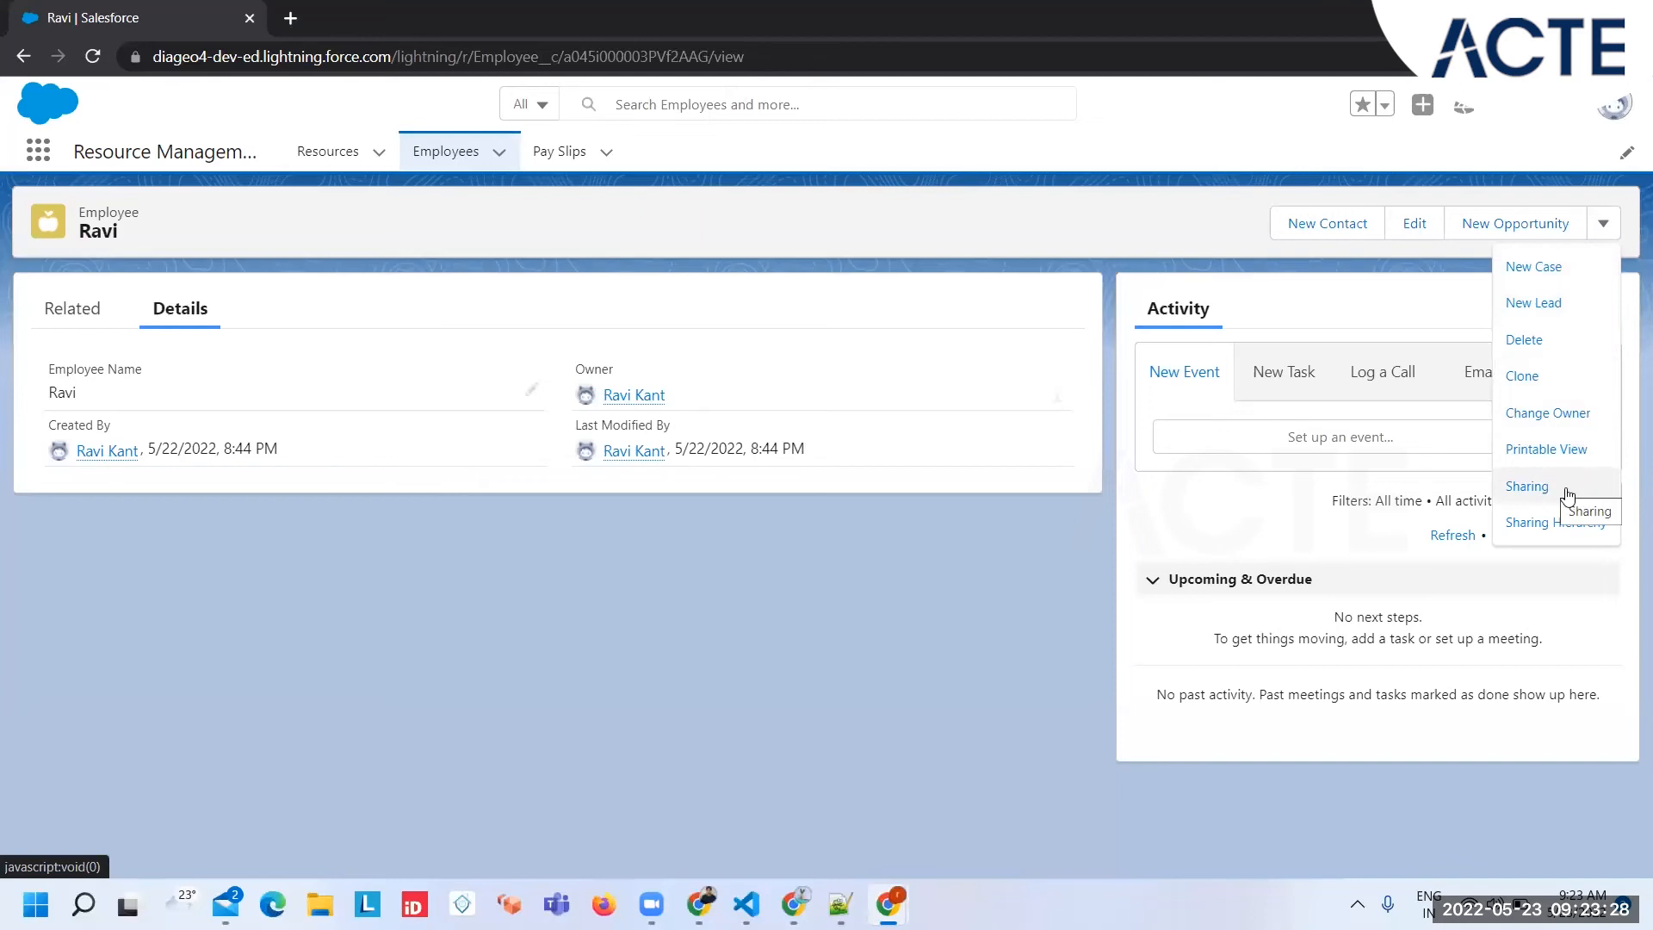
pyautogui.click(1539, 488)
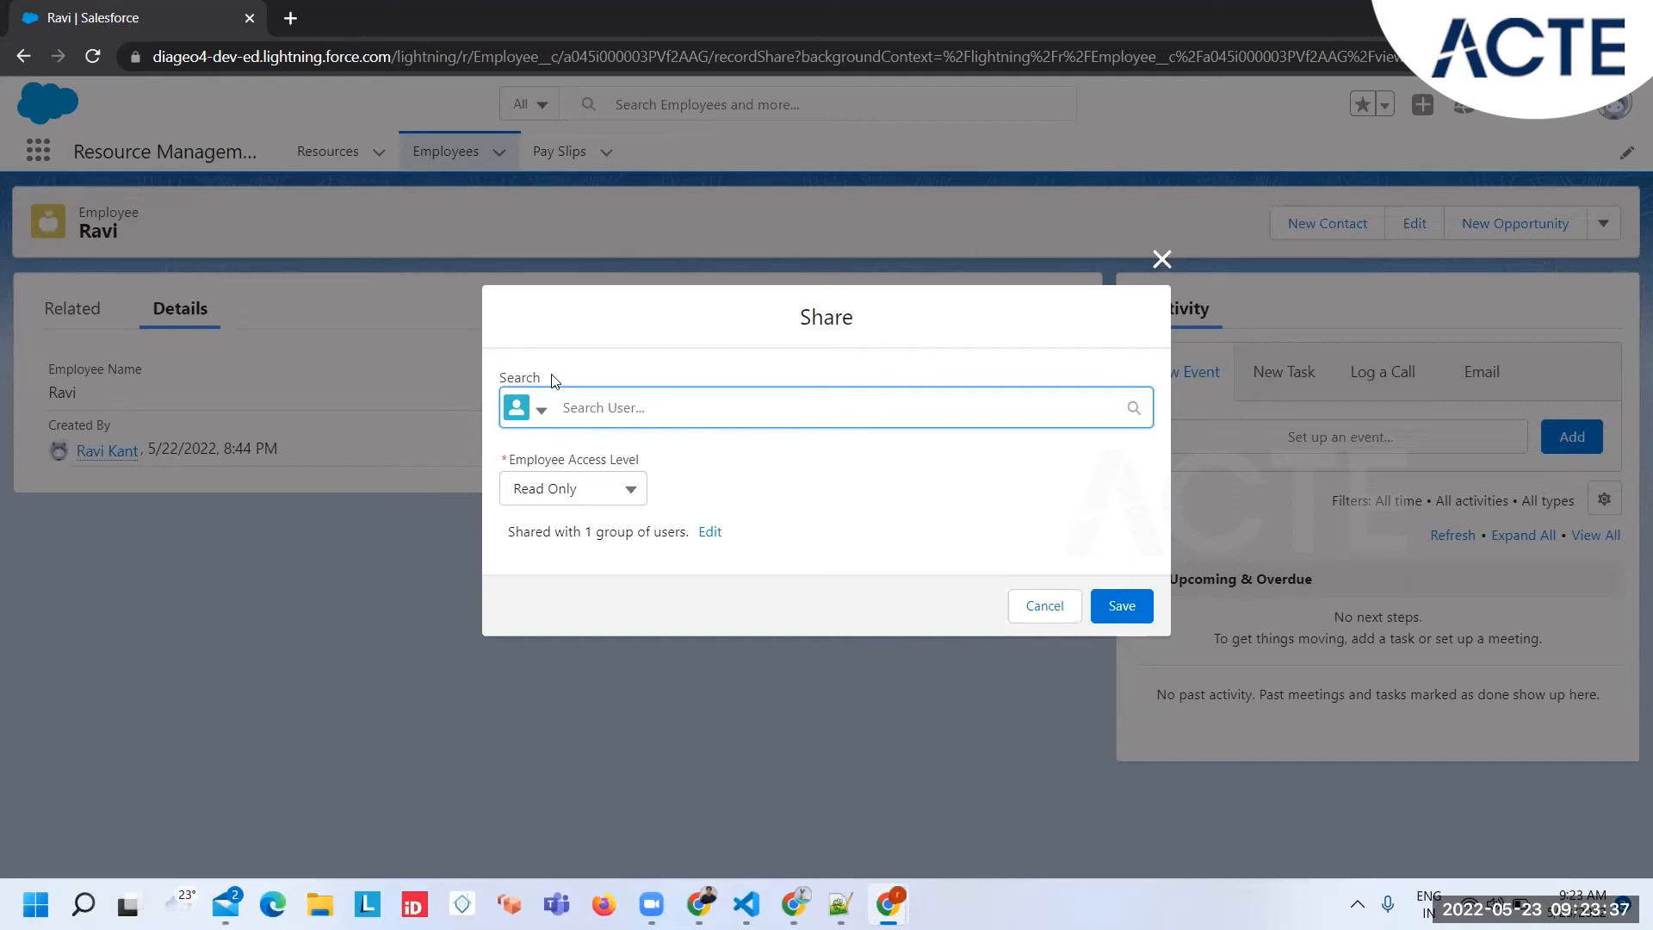
pyautogui.click(539, 412)
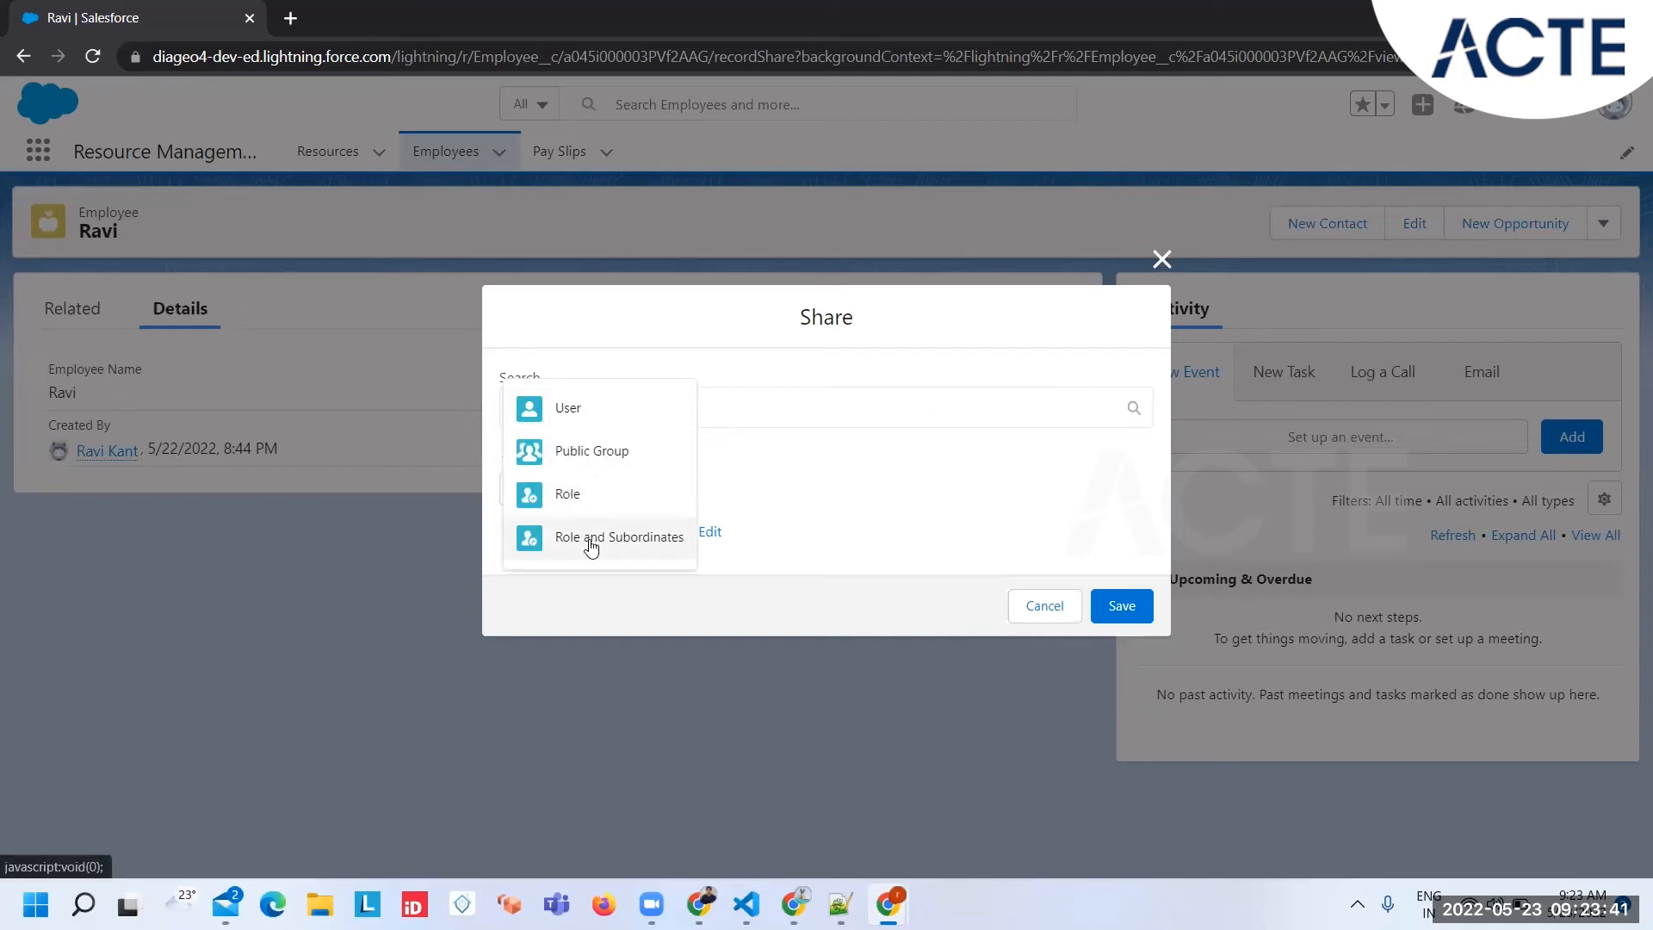
pyautogui.click(921, 458)
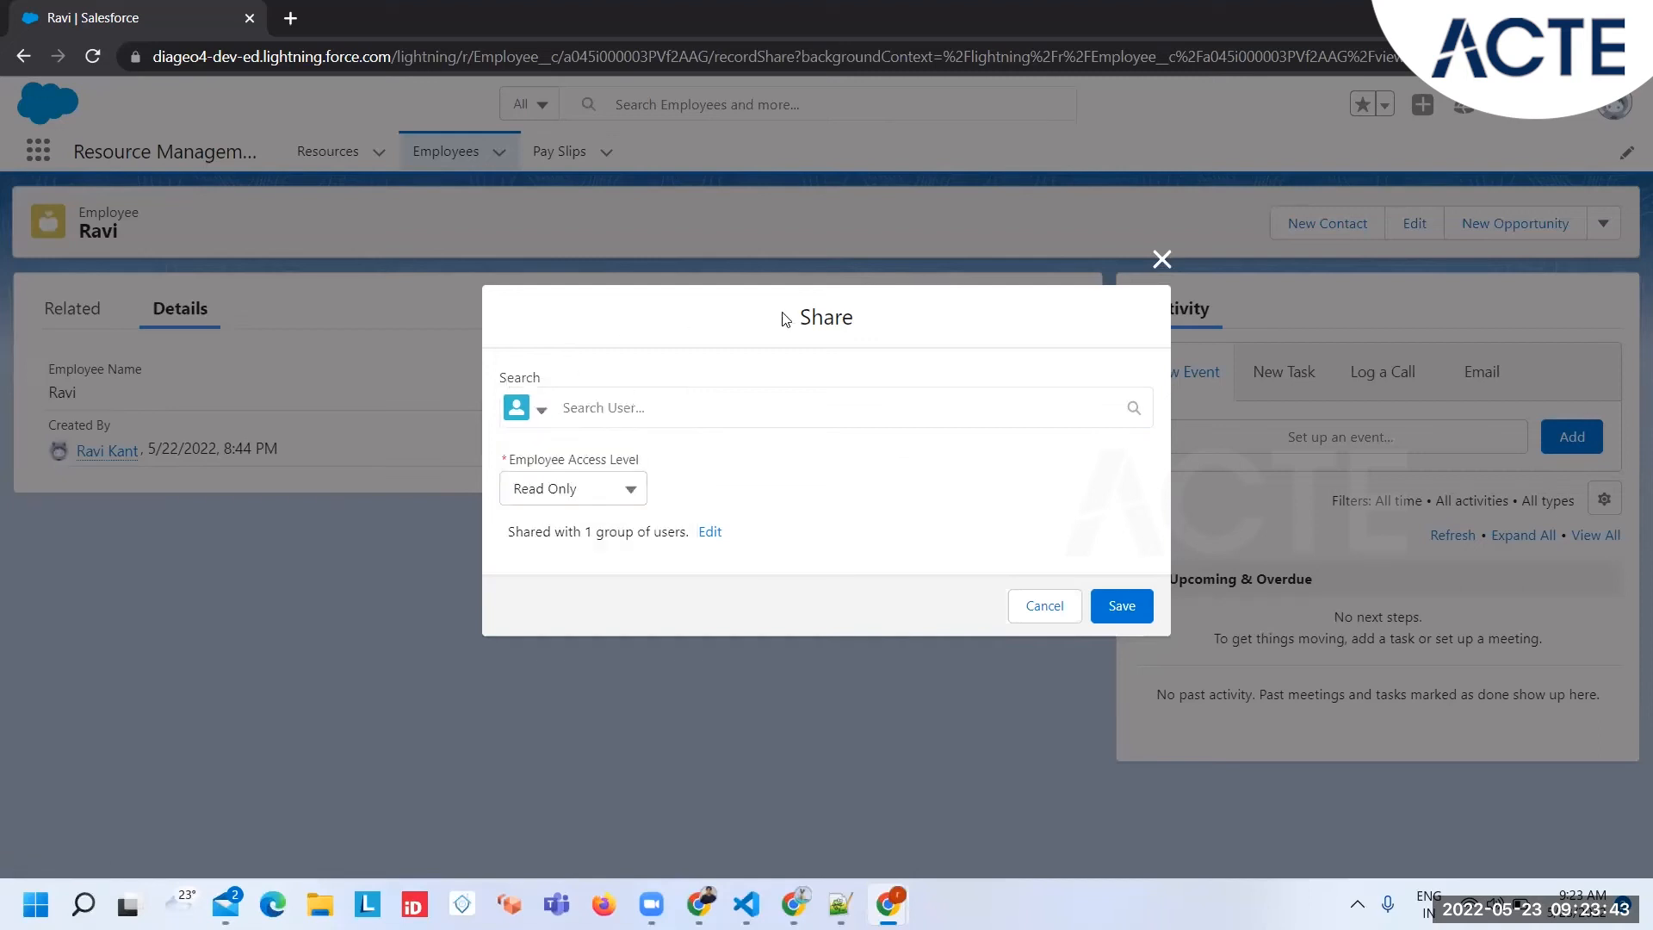
pyautogui.click(1042, 606)
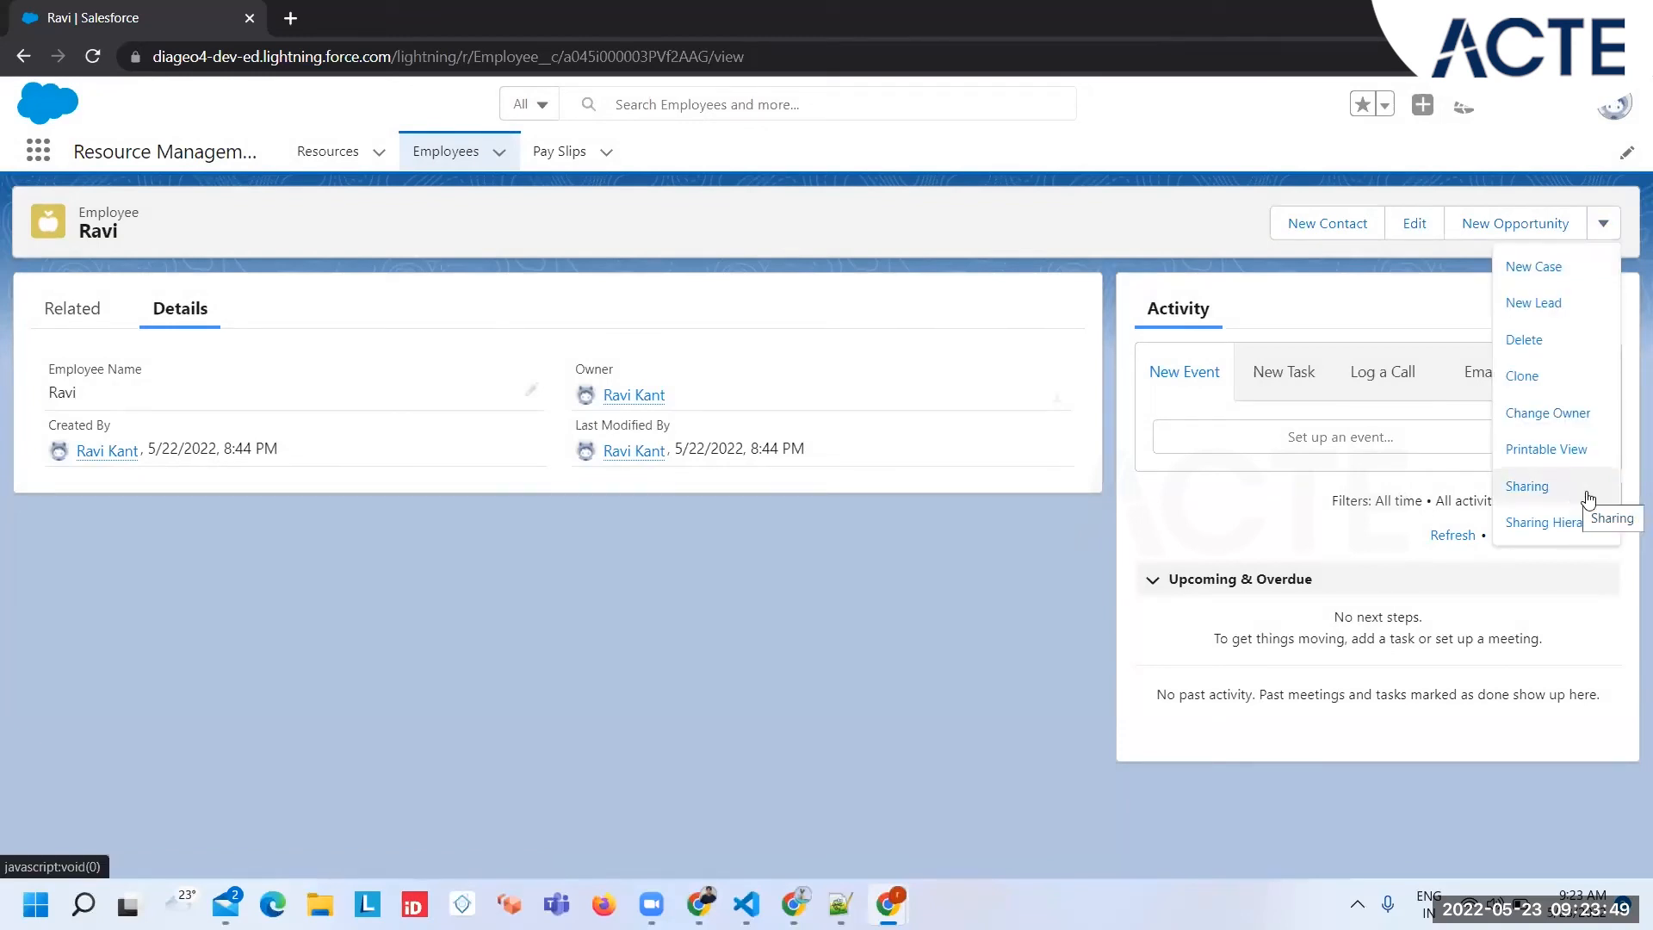
# Examine the Employee record's Sharing Hierarchy, then return to the record and review its sharing actions.
pyautogui.click(1576, 520)
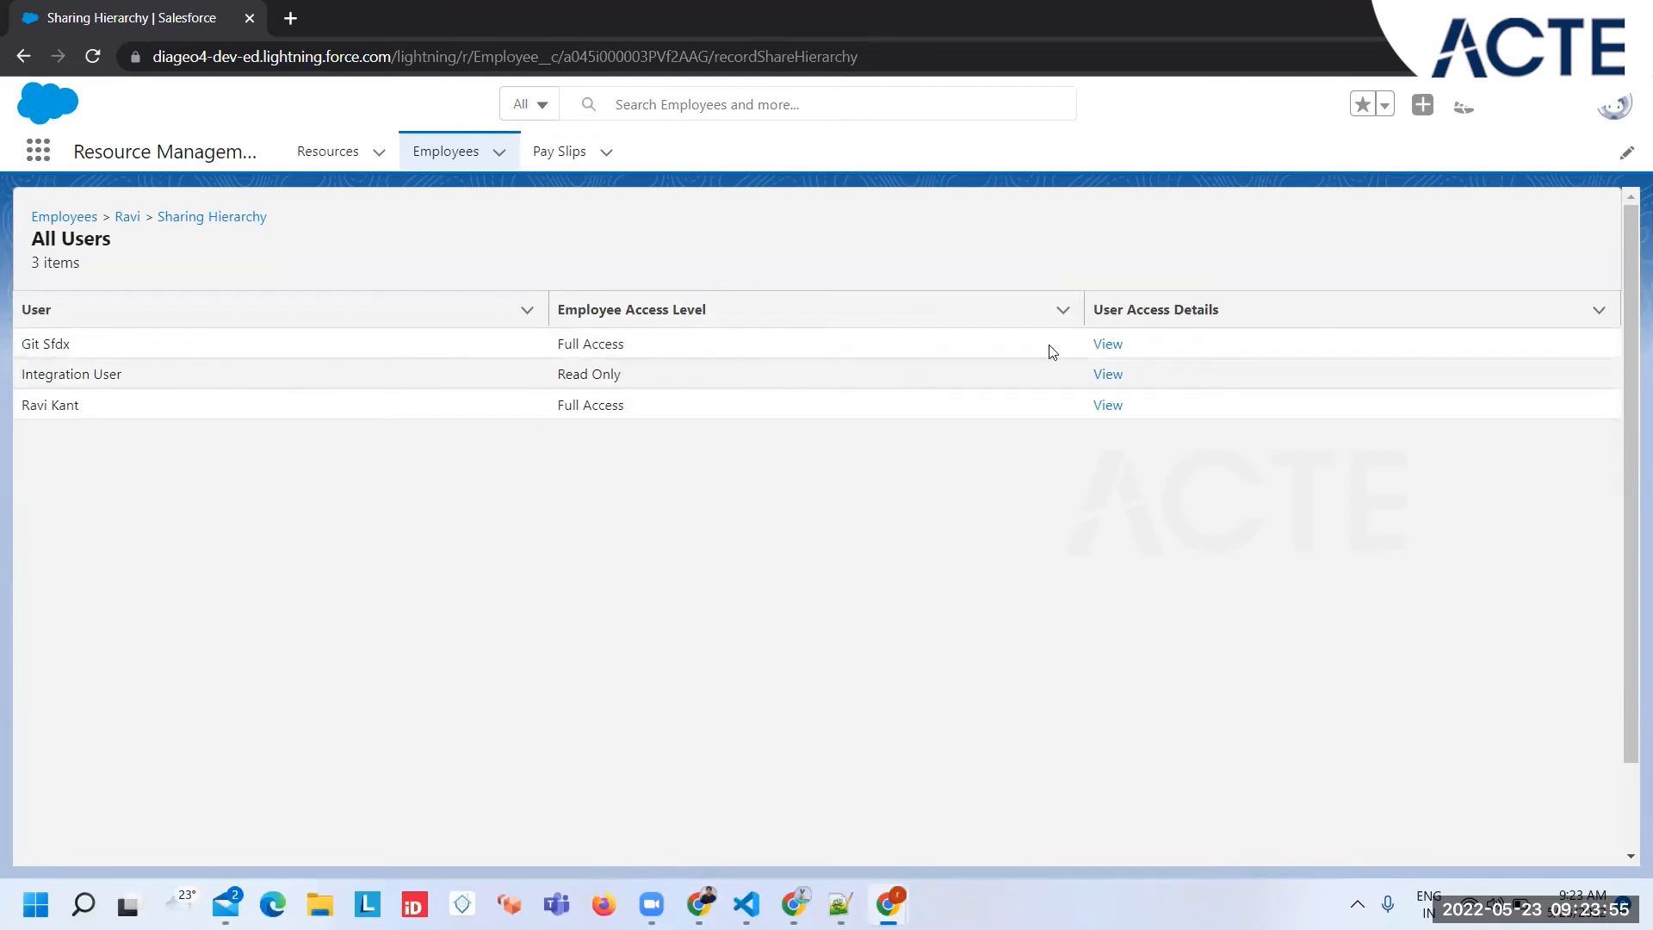
pyautogui.click(127, 217)
pyautogui.click(1603, 225)
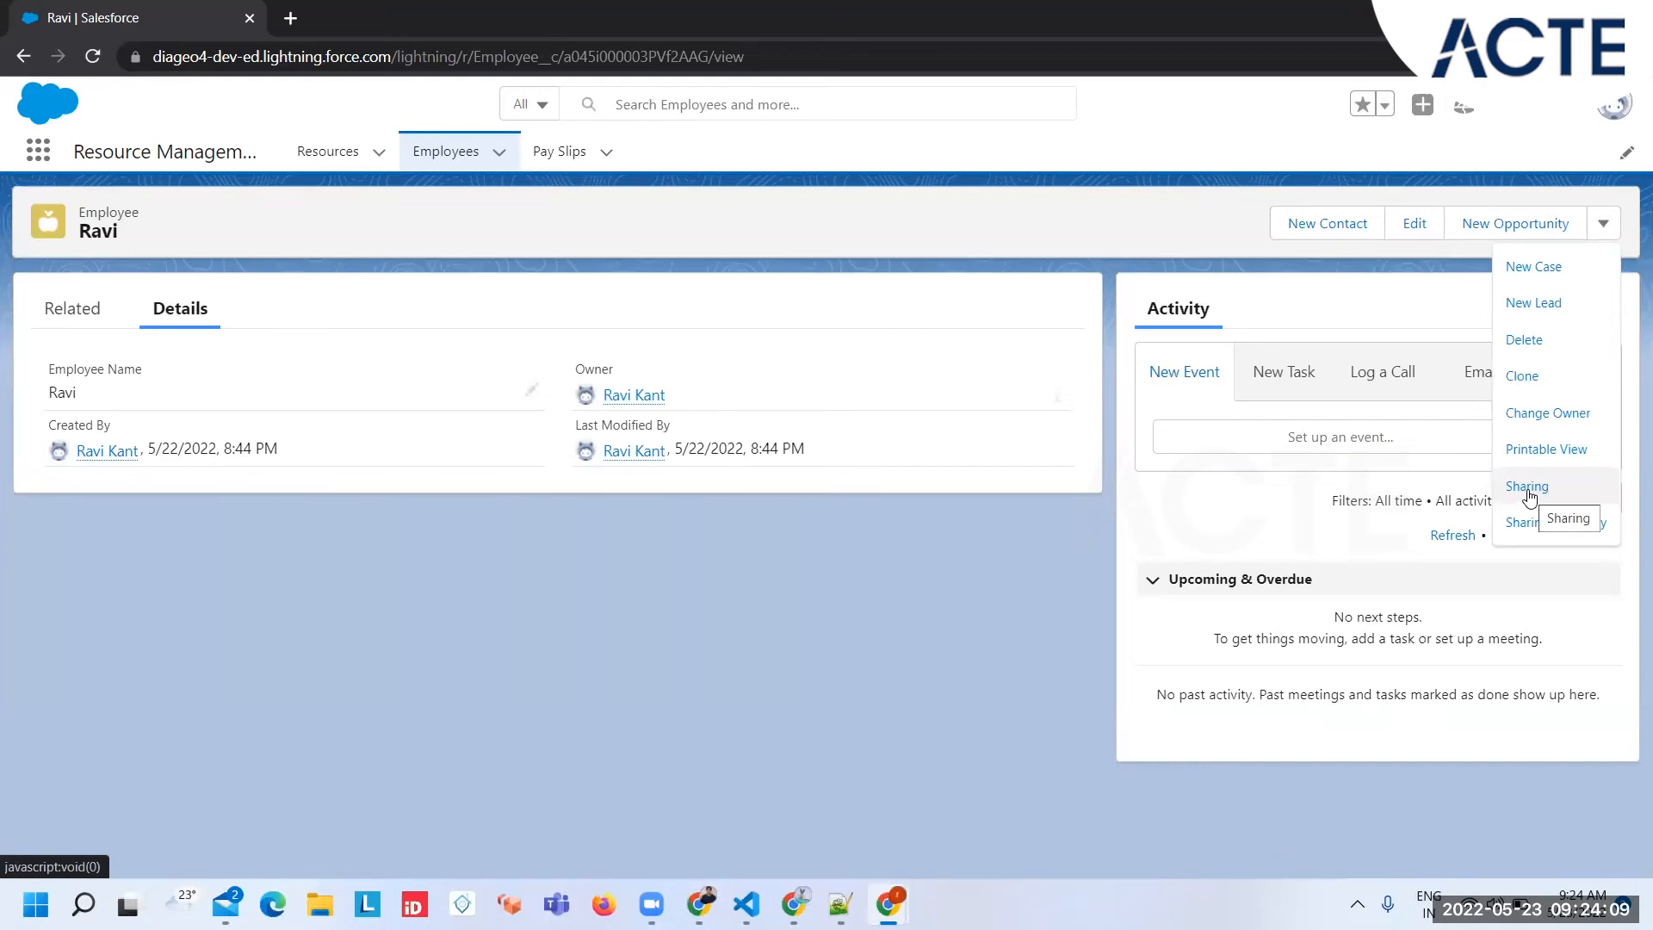
pyautogui.click(927, 381)
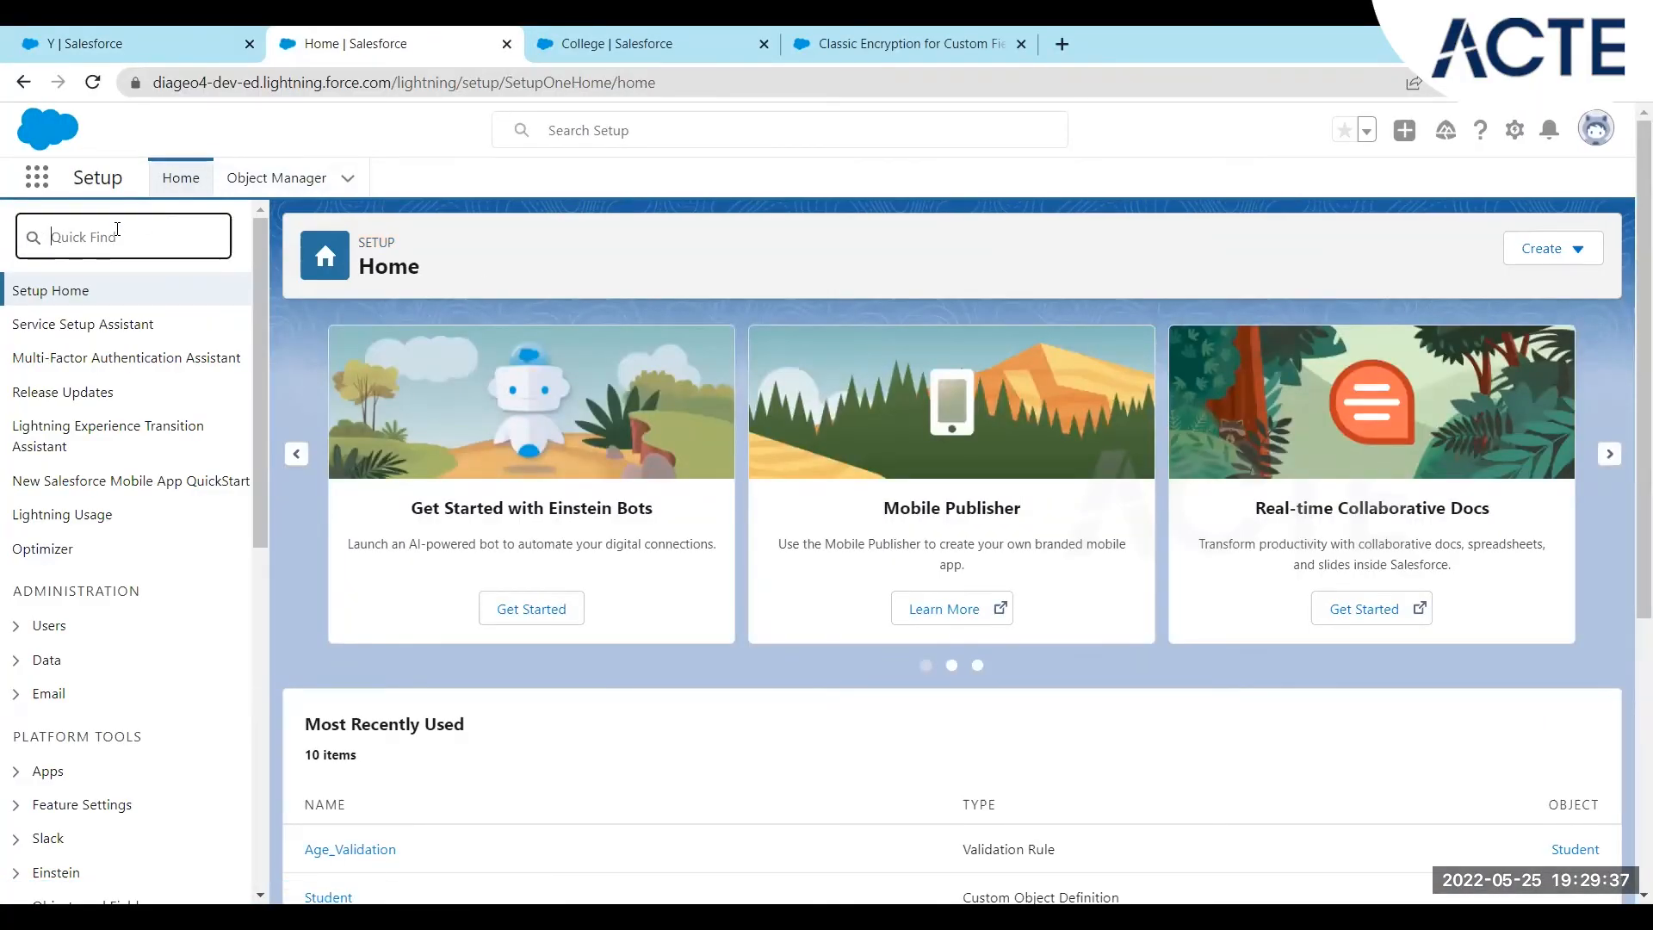
# Find Workflow Rules in Setup, continue past the introduction, and review the list of all workflow rules with its Flow Builder notice.
pyautogui.write('Work')
pyautogui.click(115, 527)
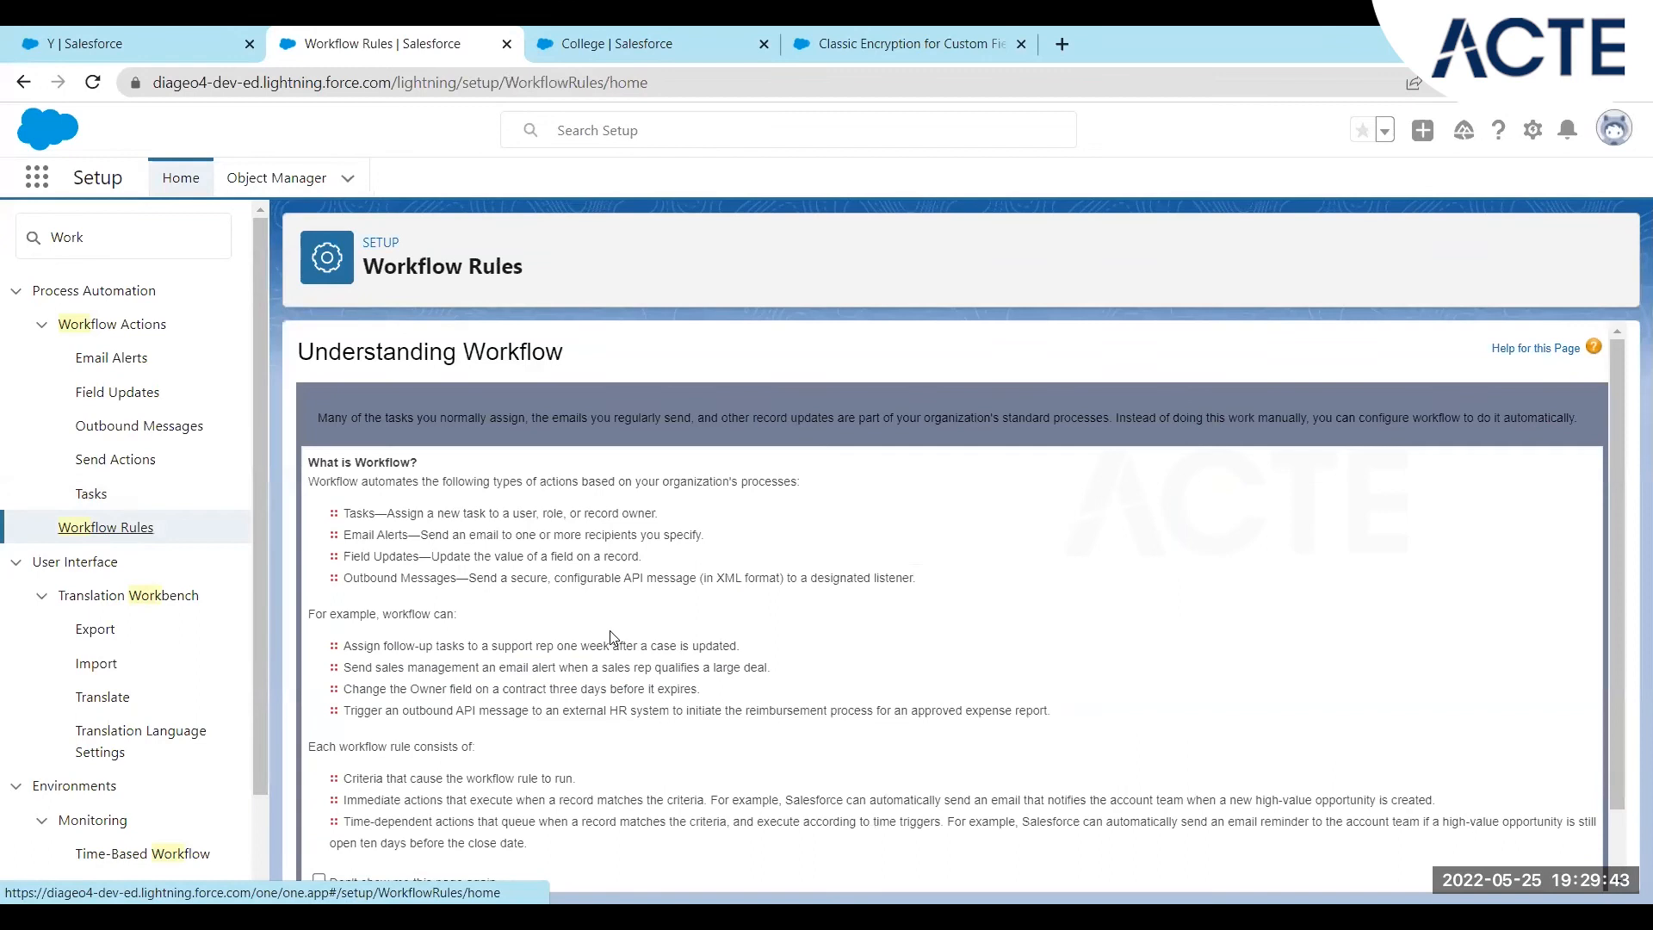
pyautogui.scroll(-1, 614, 637)
pyautogui.click(326, 841)
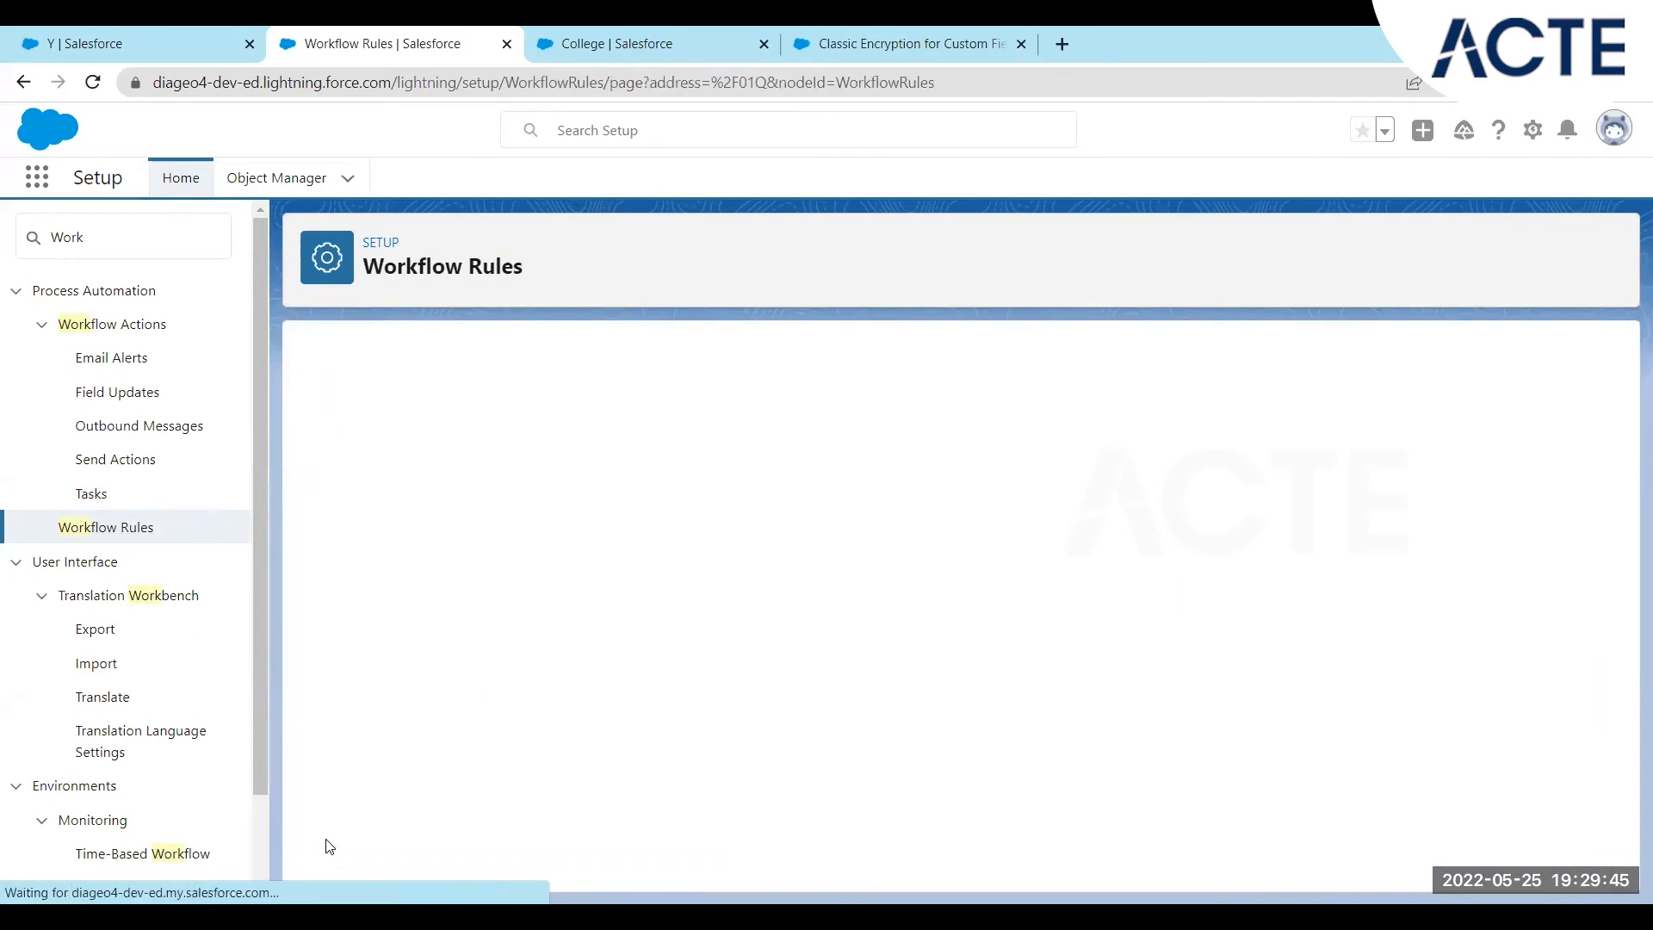
pyautogui.moveTo(352, 396); pyautogui.dragTo(442, 395)
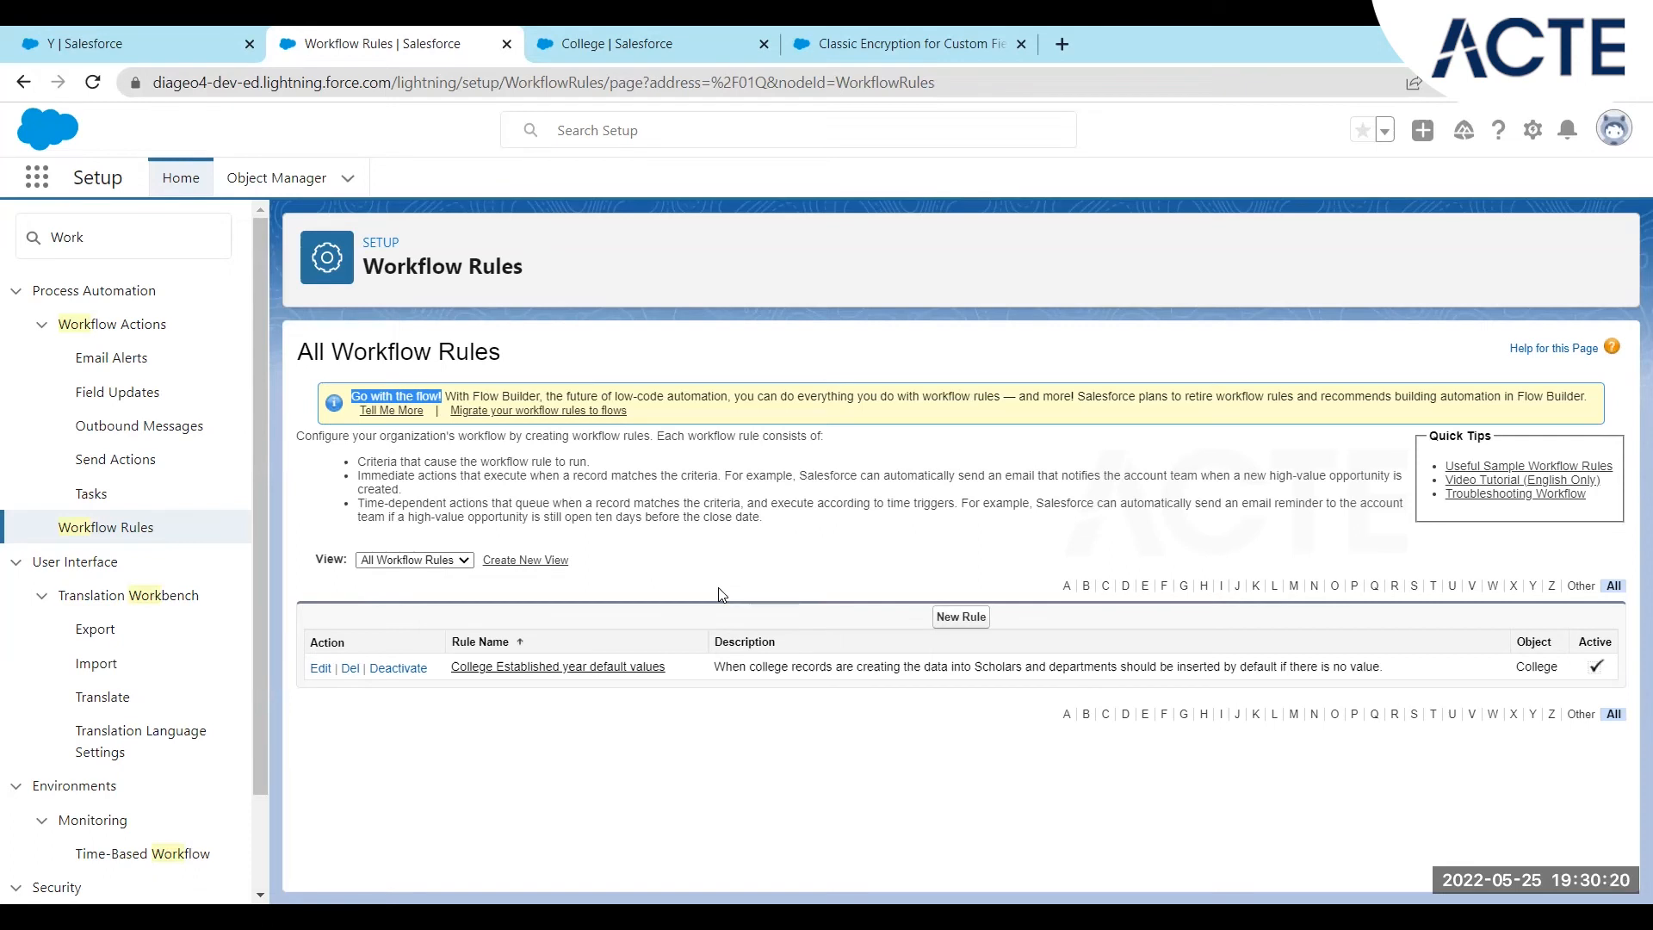
pyautogui.click(401, 272)
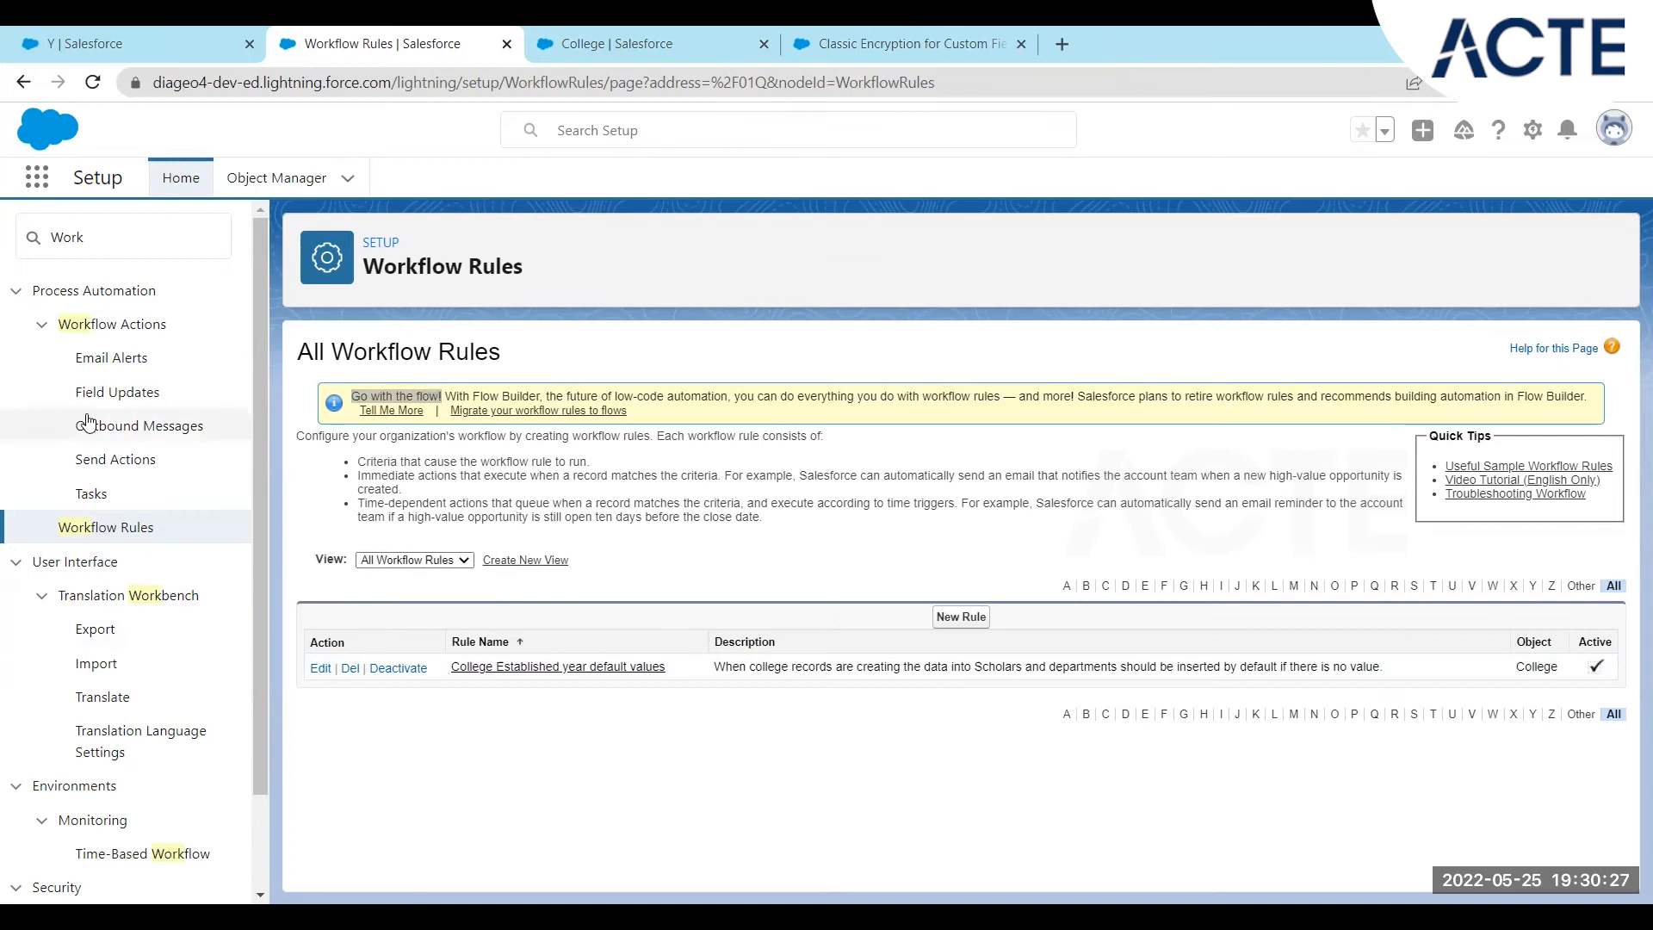
# Search Setup for "flow" and open the Flows page in a new browser tab.
pyautogui.click(100, 239)
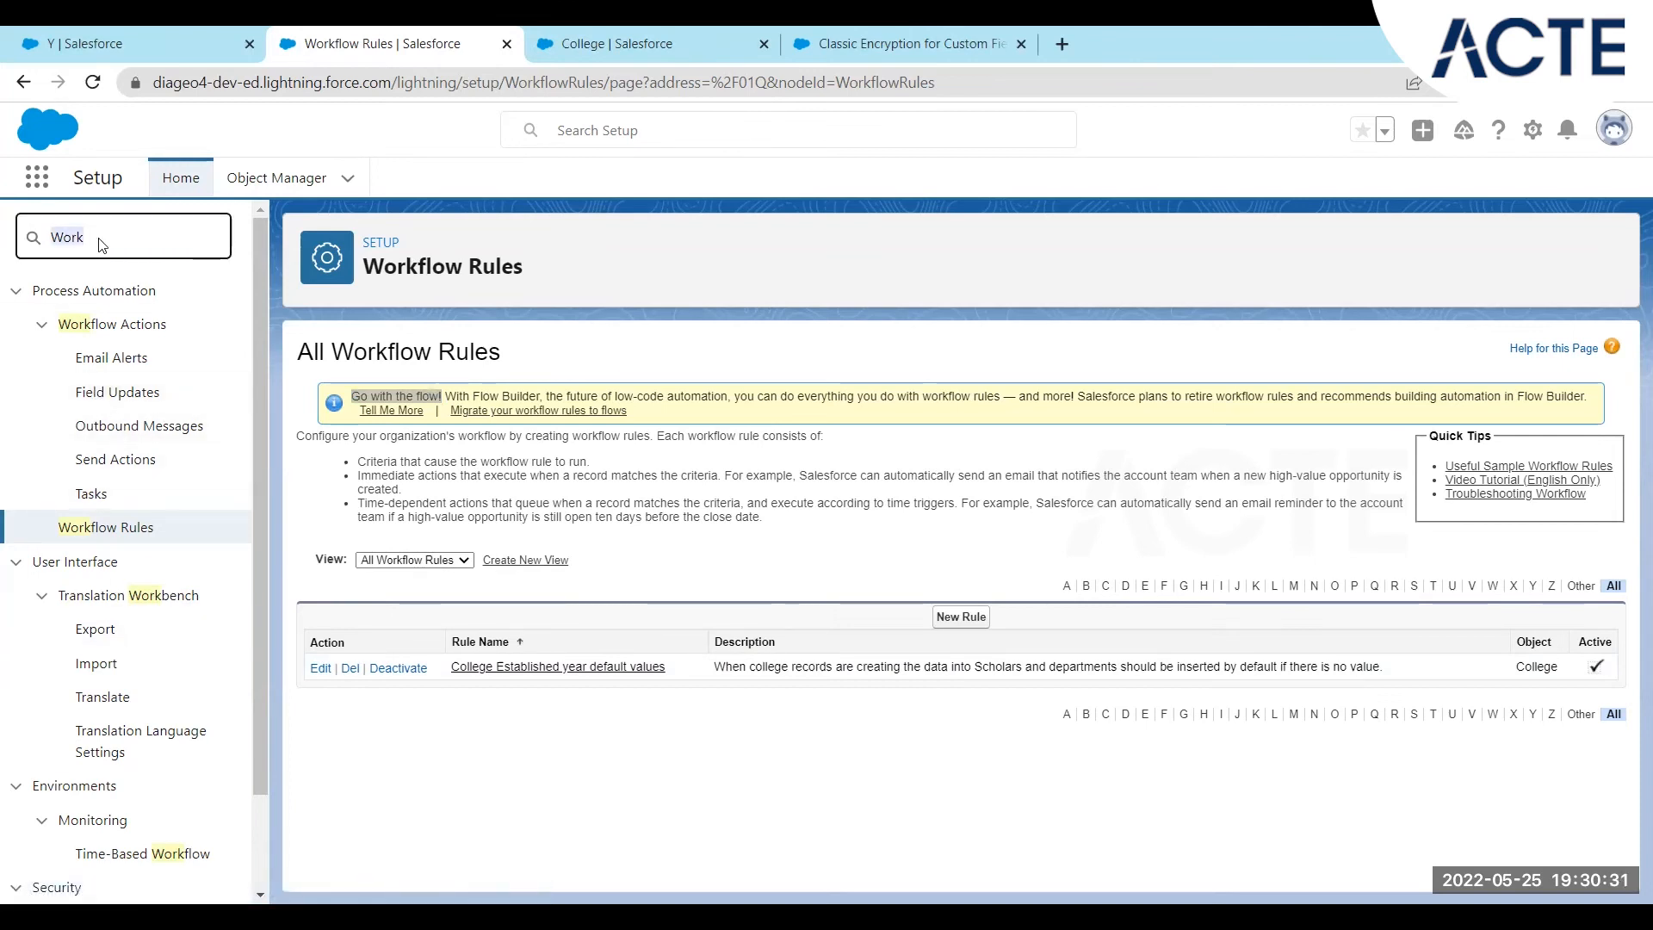
pyautogui.write('flo')
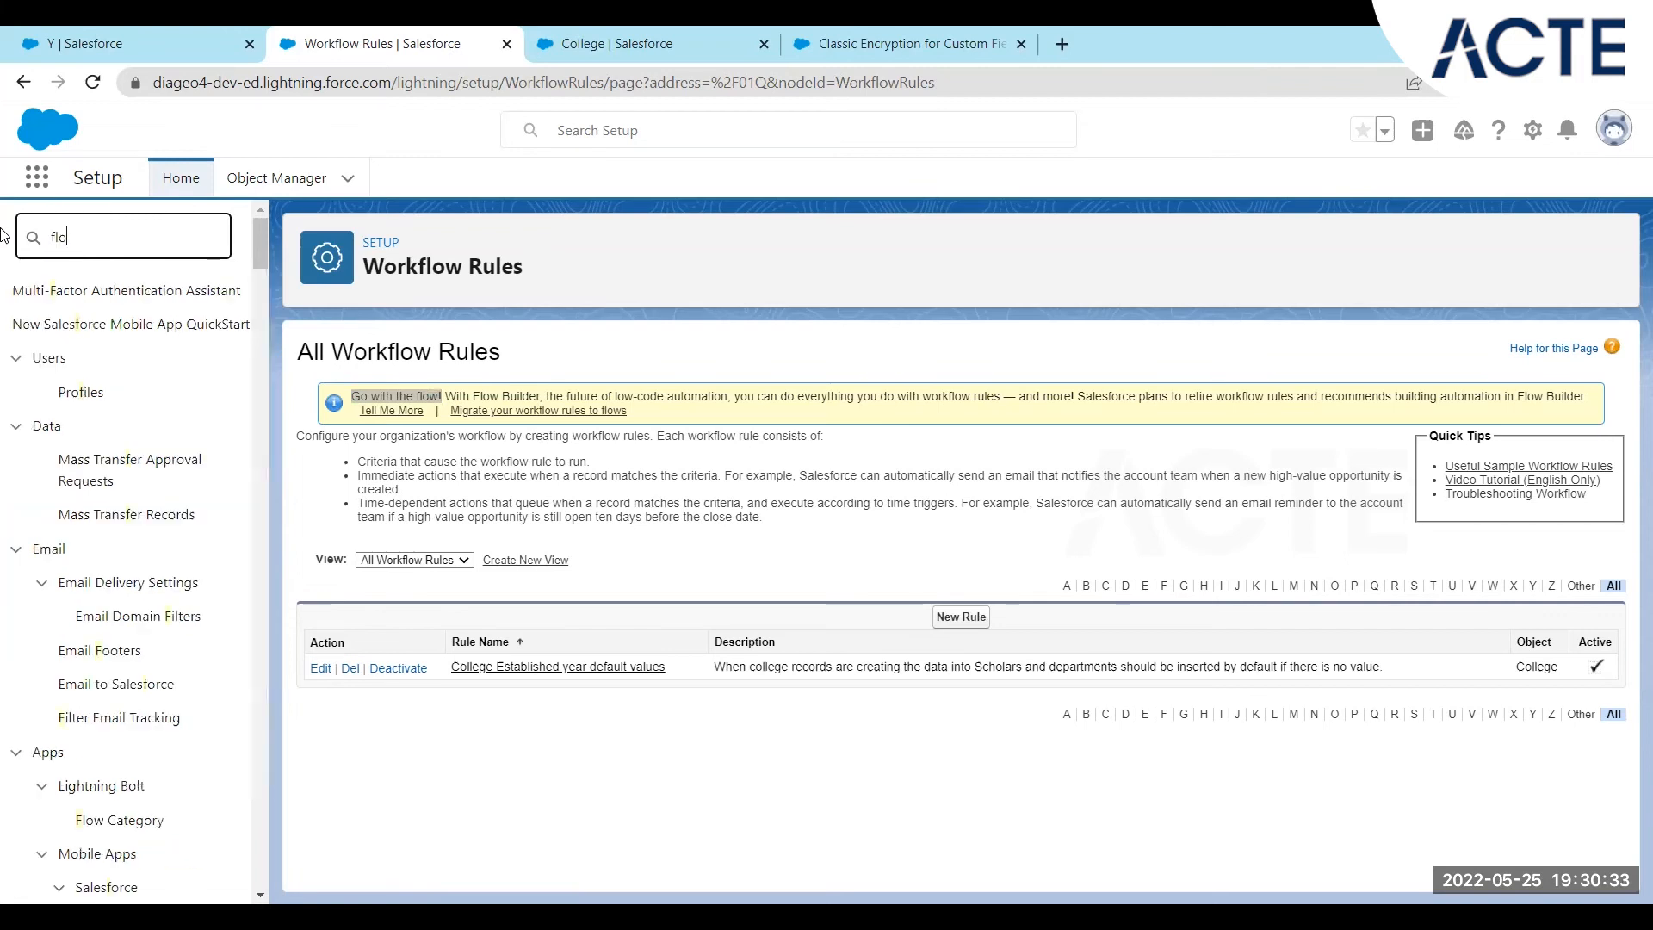
pyautogui.write('w')
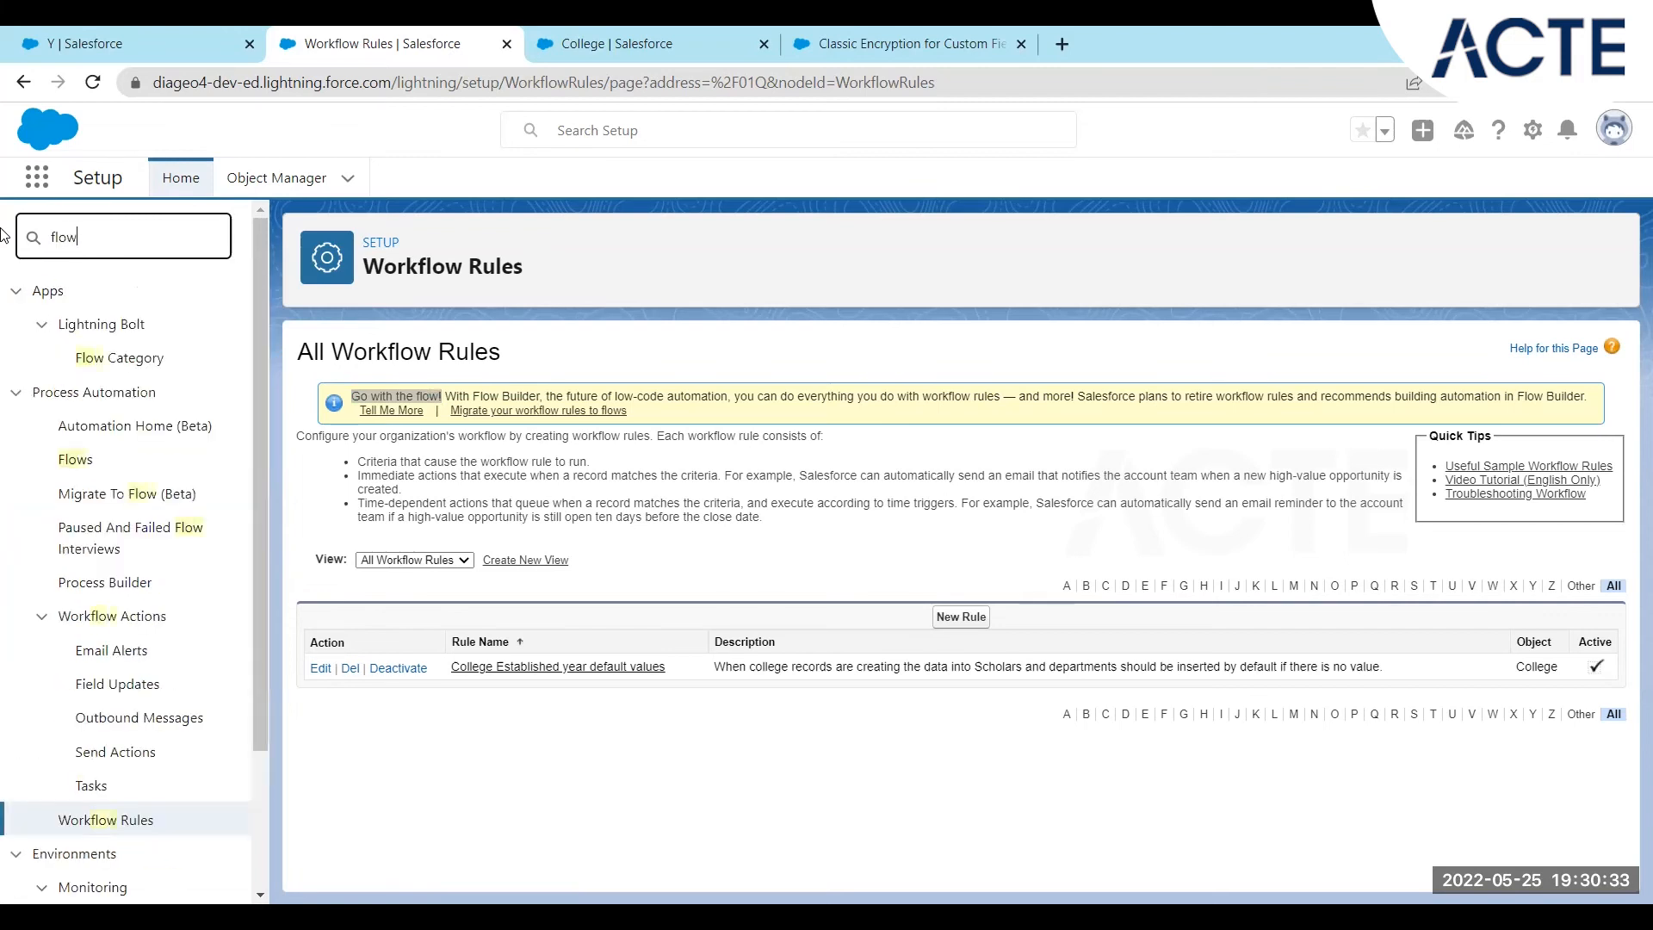
pyautogui.rightClick(82, 472)
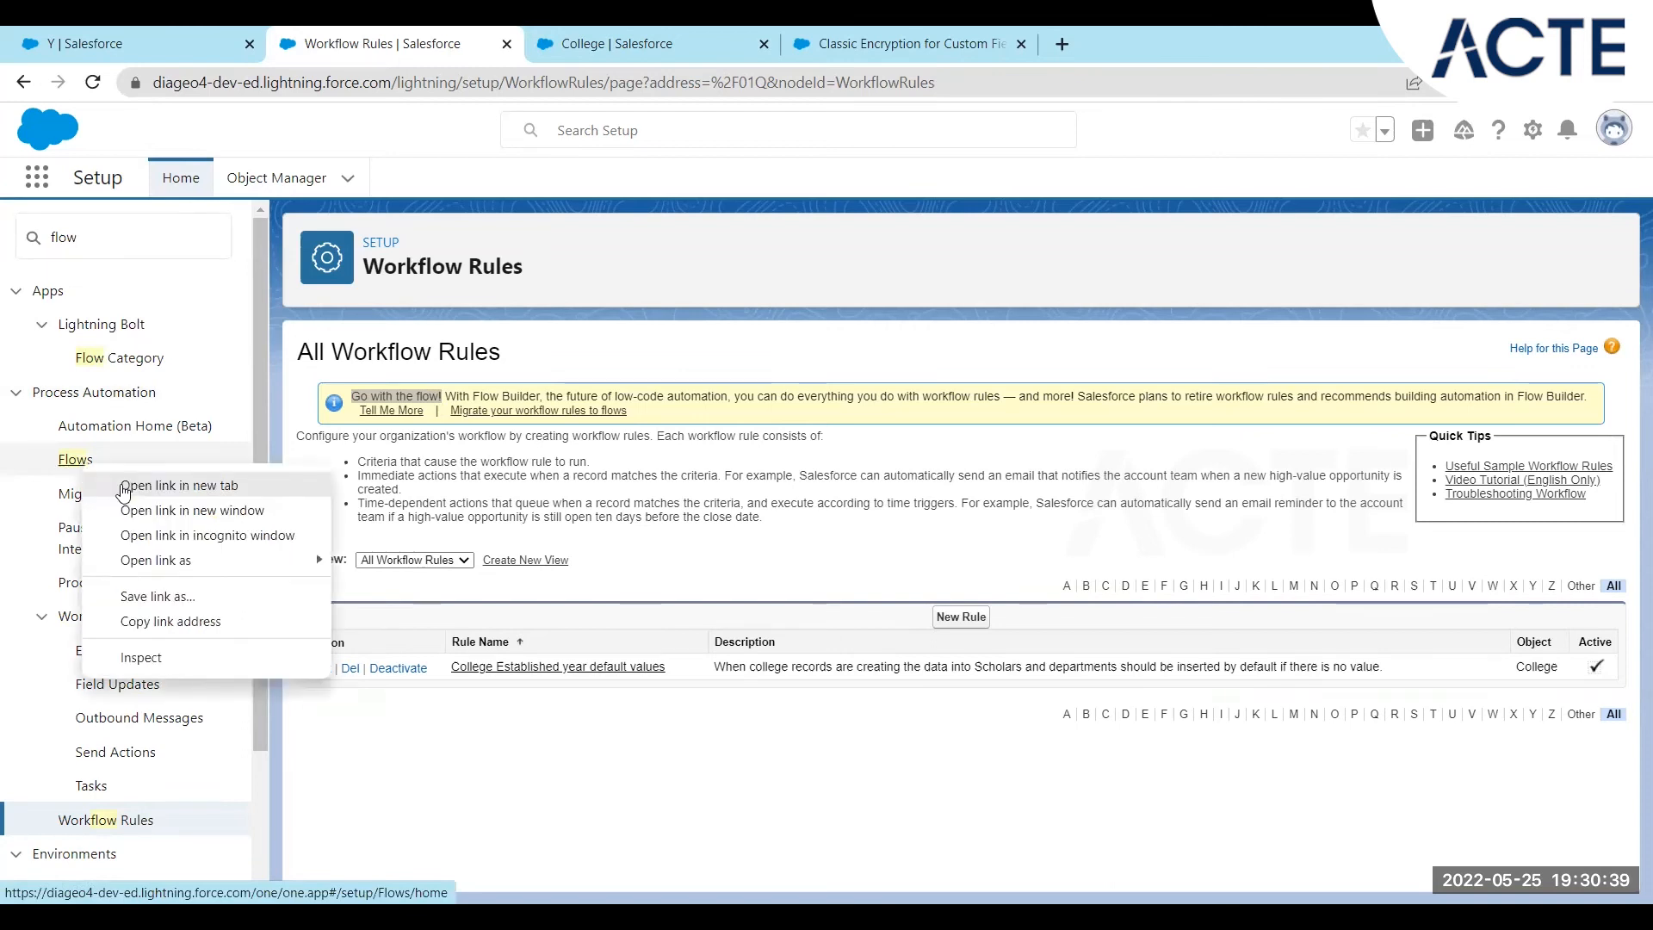
pyautogui.click(124, 487)
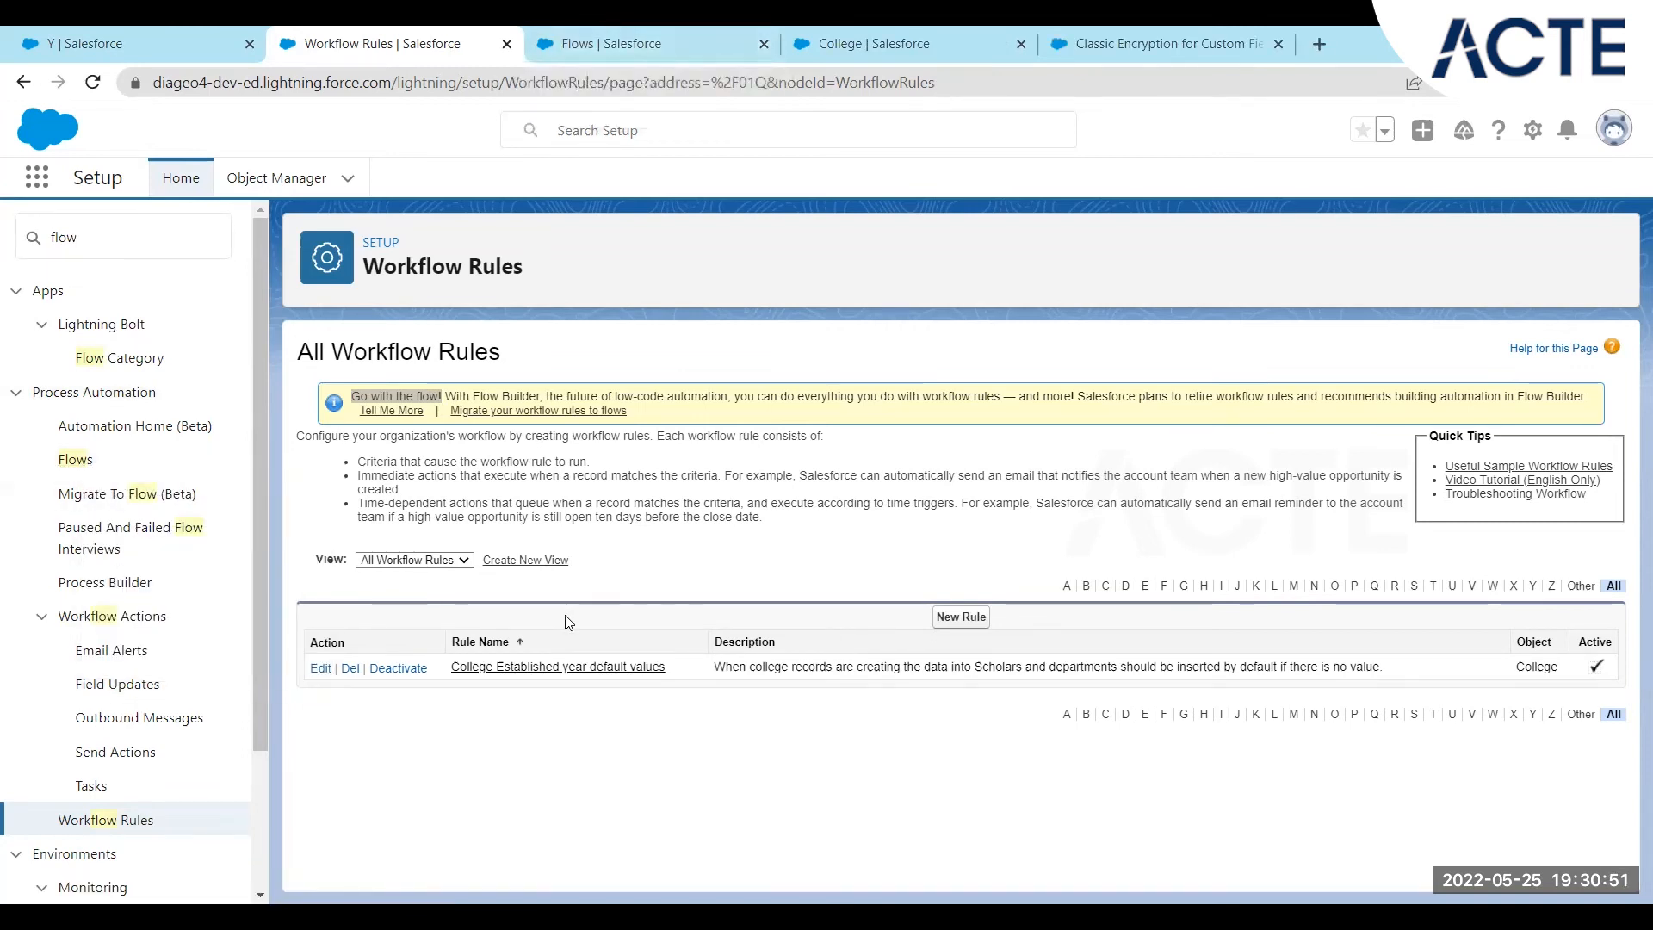
# Review the details of the "College Established year default values" workflow rule, then look through the existing flows on the Flows page.
pyautogui.click(568, 668)
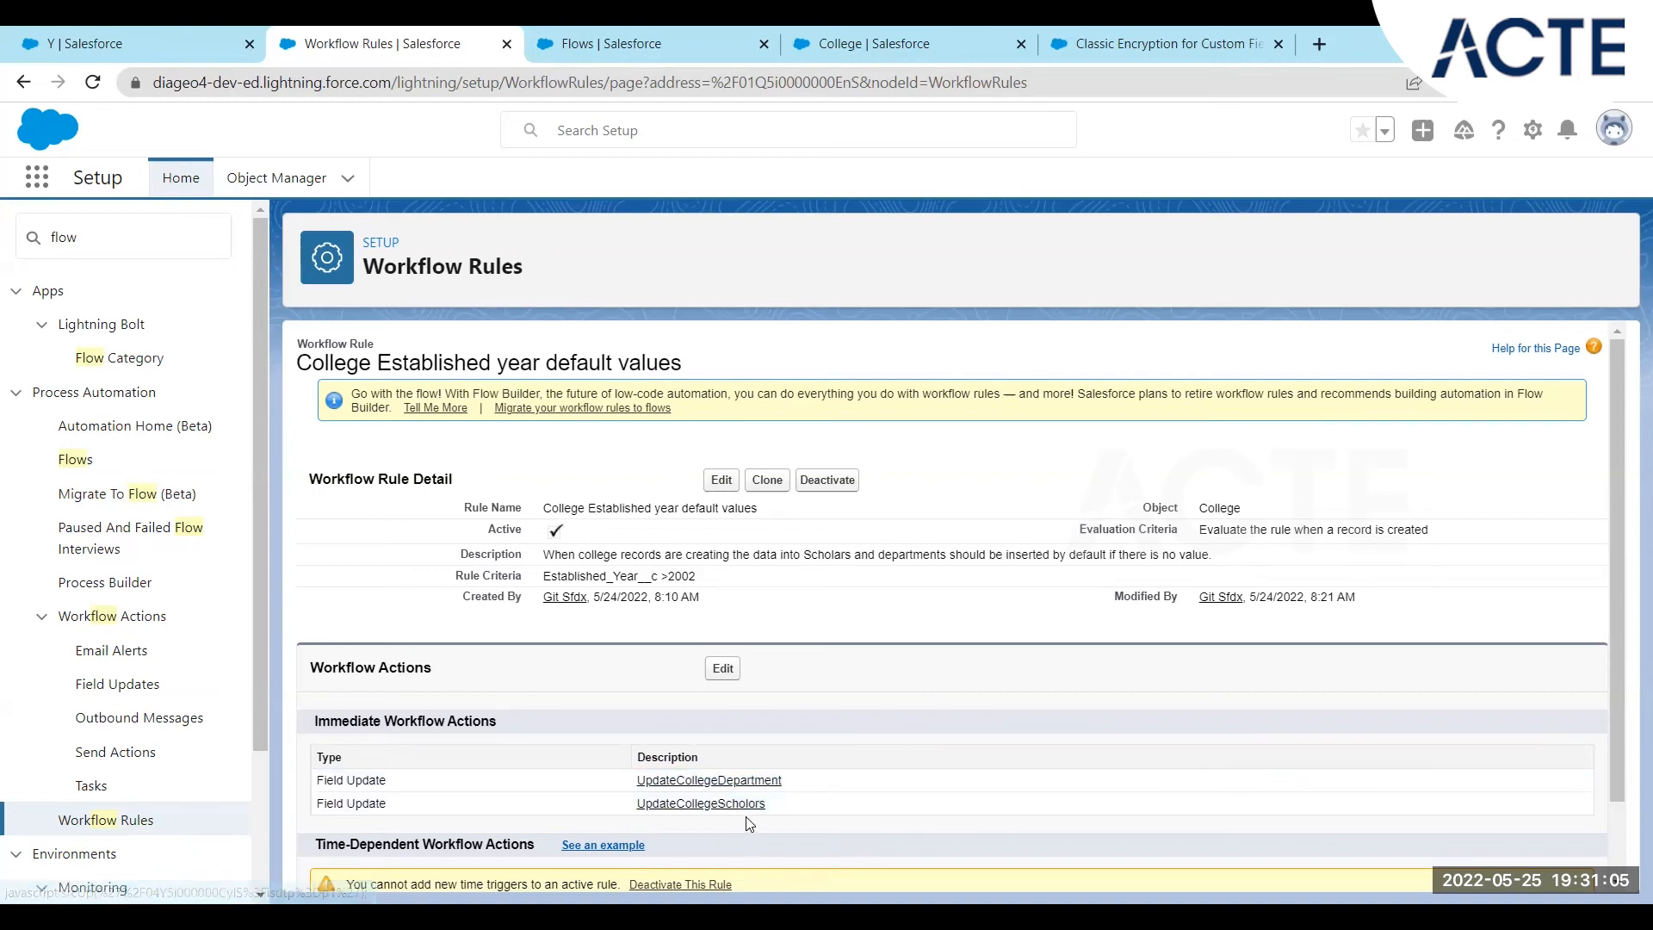
pyautogui.click(545, 26)
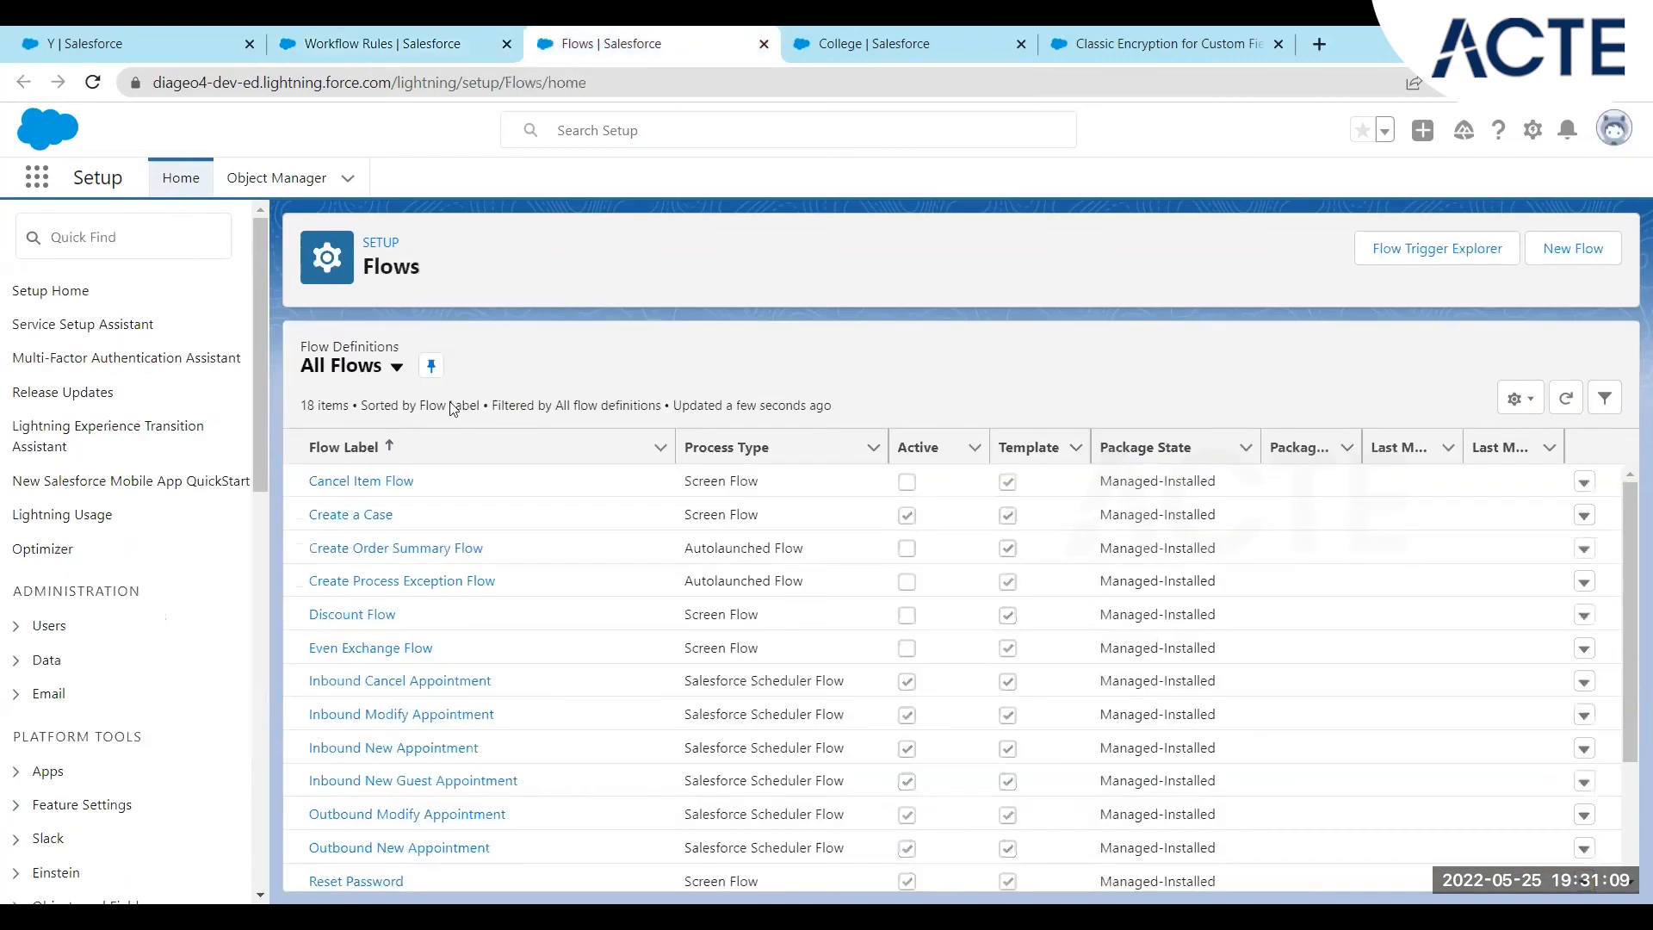
pyautogui.scroll(-2, 585, 648)
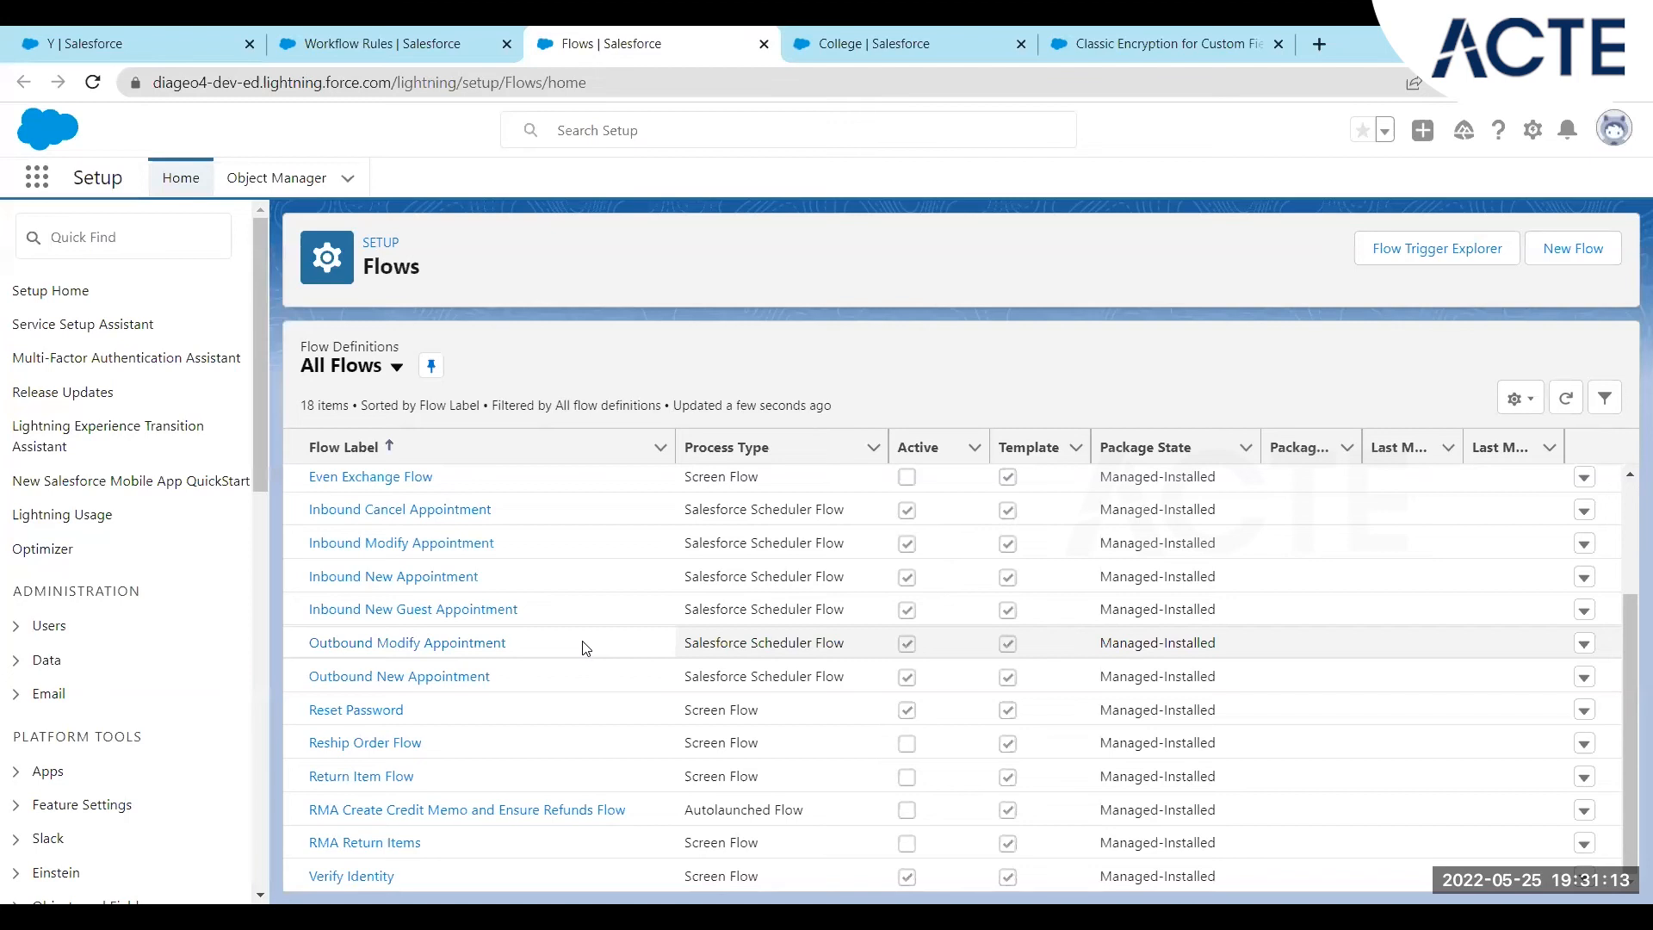
pyautogui.scroll(2, 486, 661)
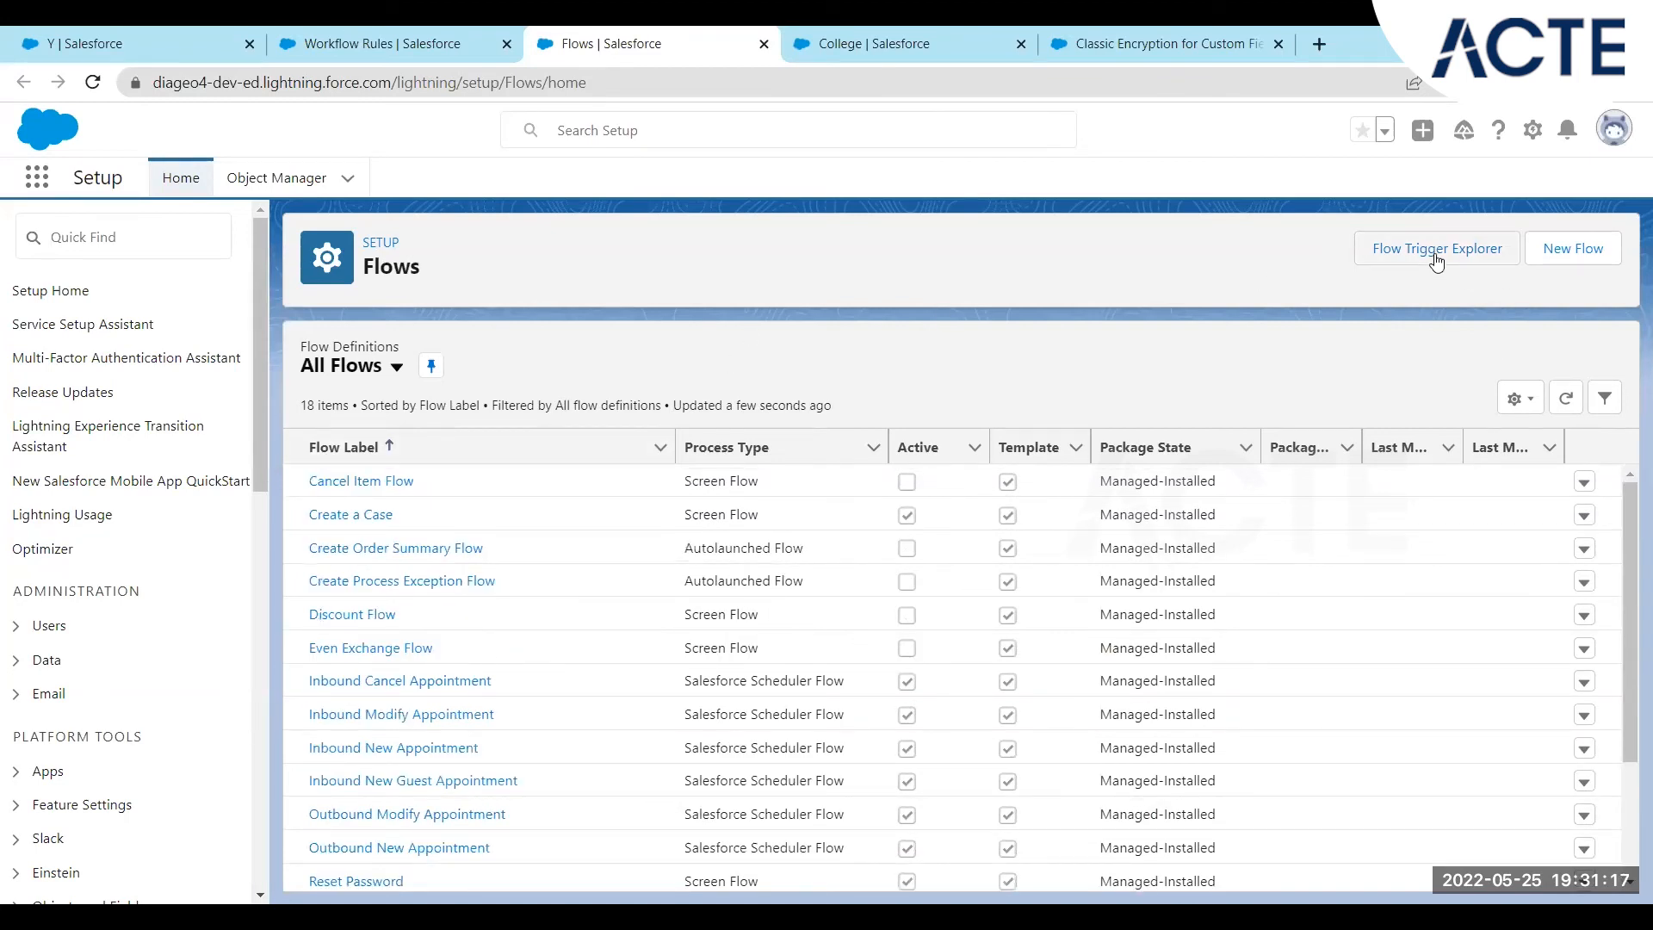
# Start a new flow, review all available flow types and templates, and create it as a Record-Triggered Flow.
pyautogui.click(1577, 264)
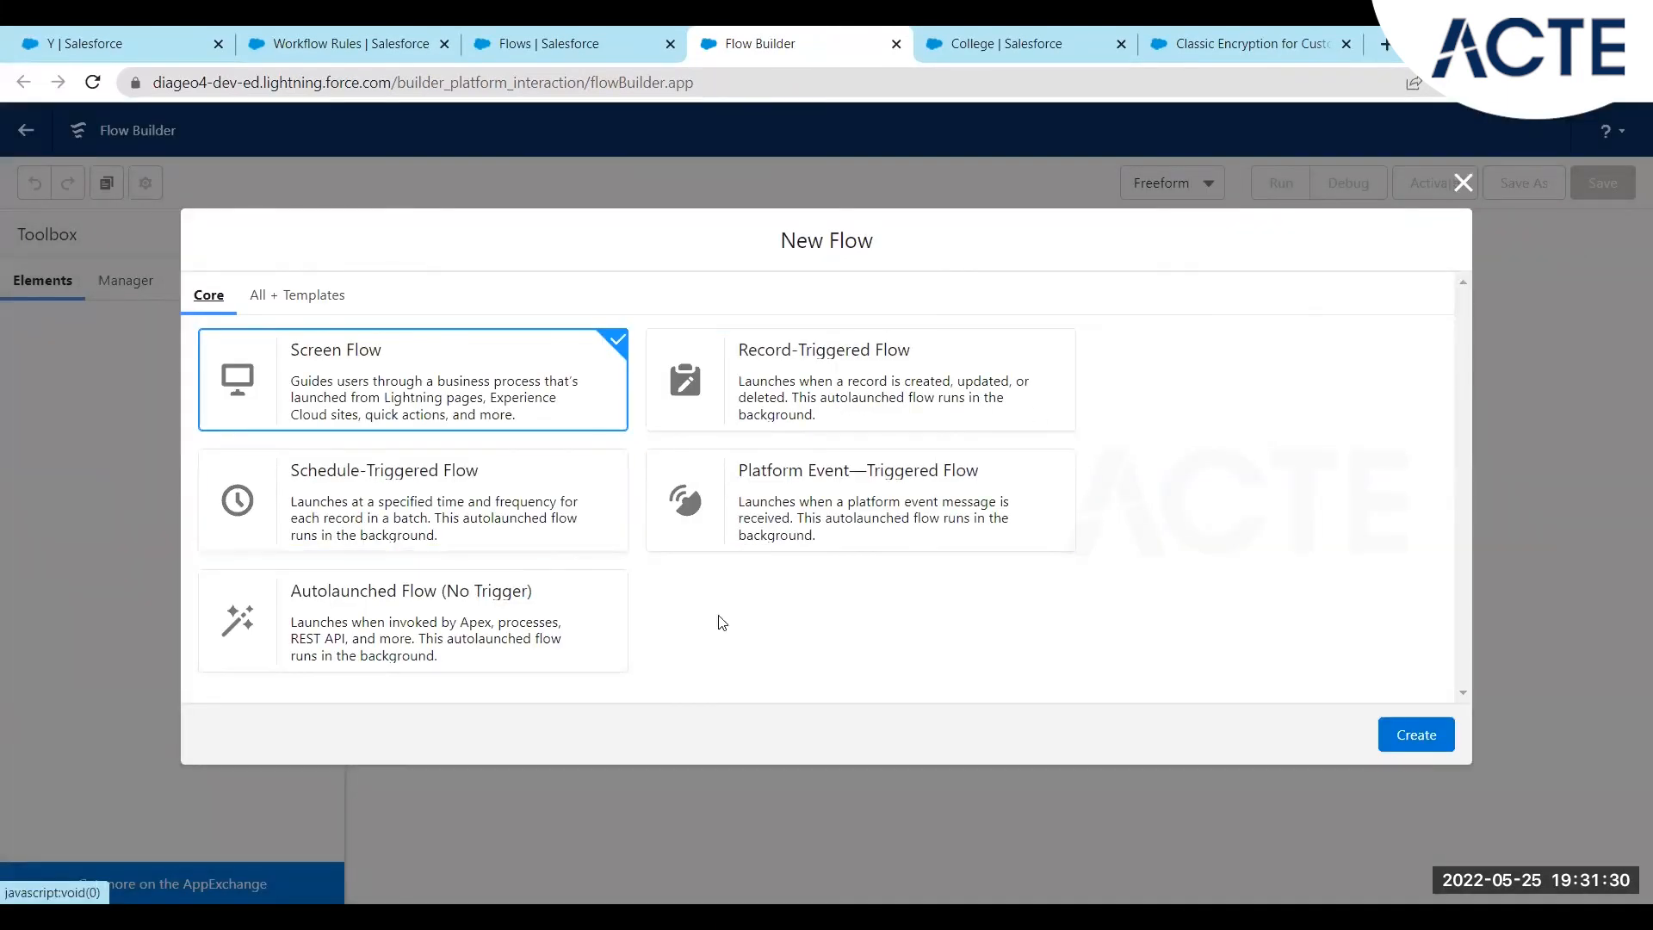
pyautogui.click(298, 301)
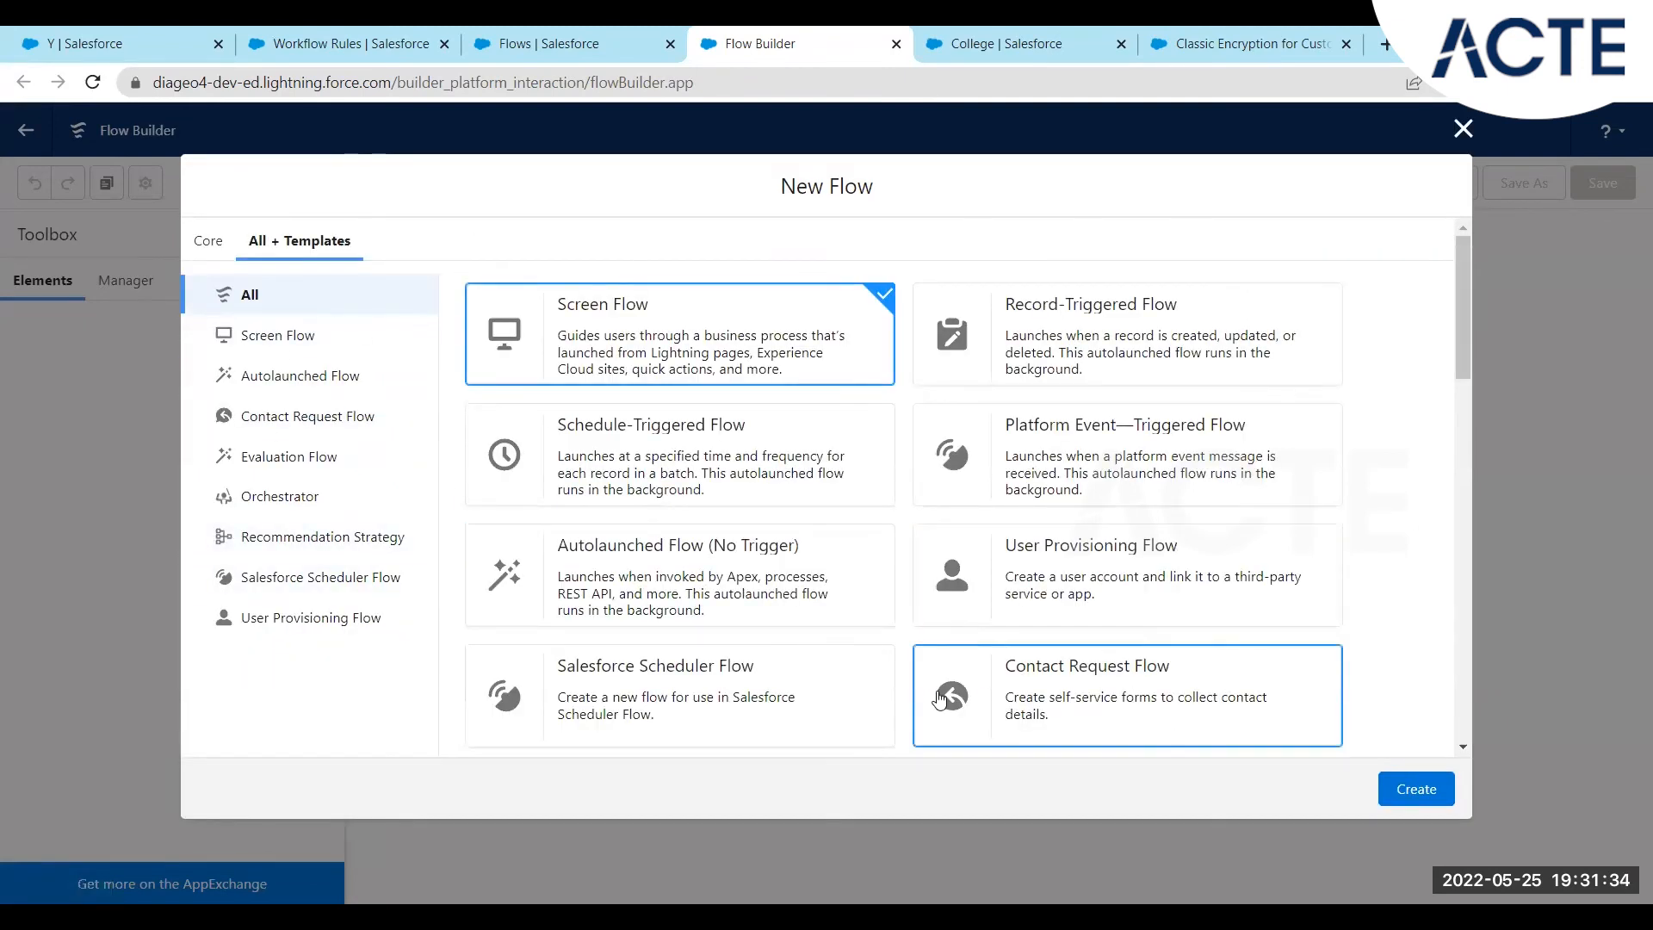
pyautogui.click(216, 244)
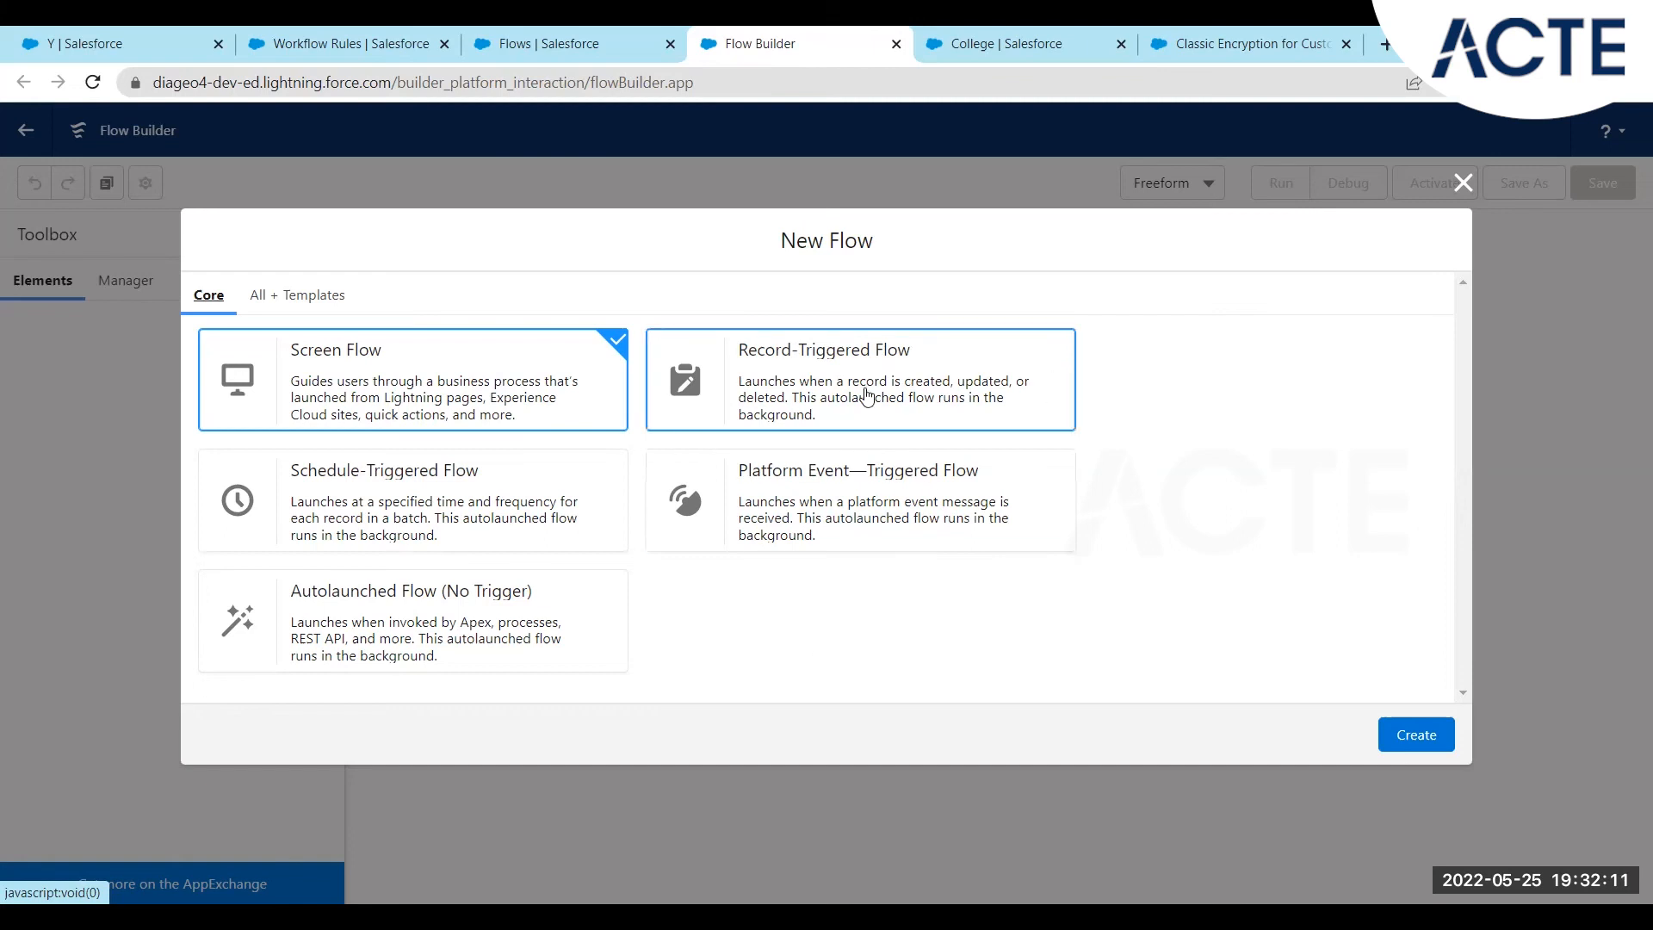
pyautogui.click(984, 364)
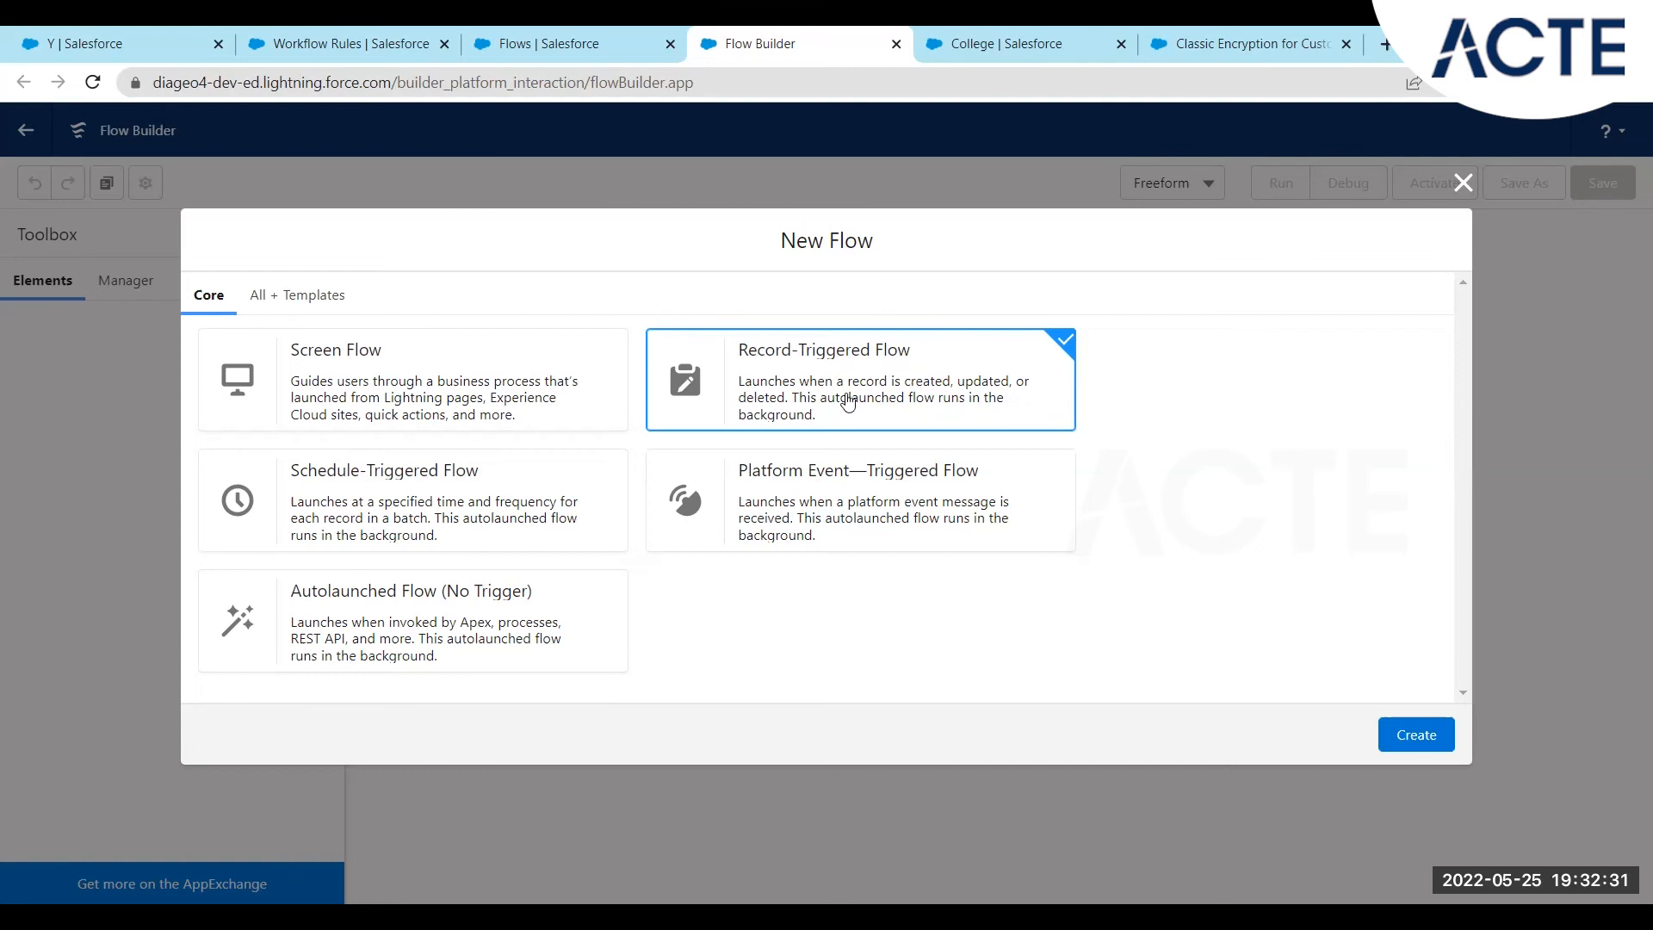
pyautogui.click(1384, 729)
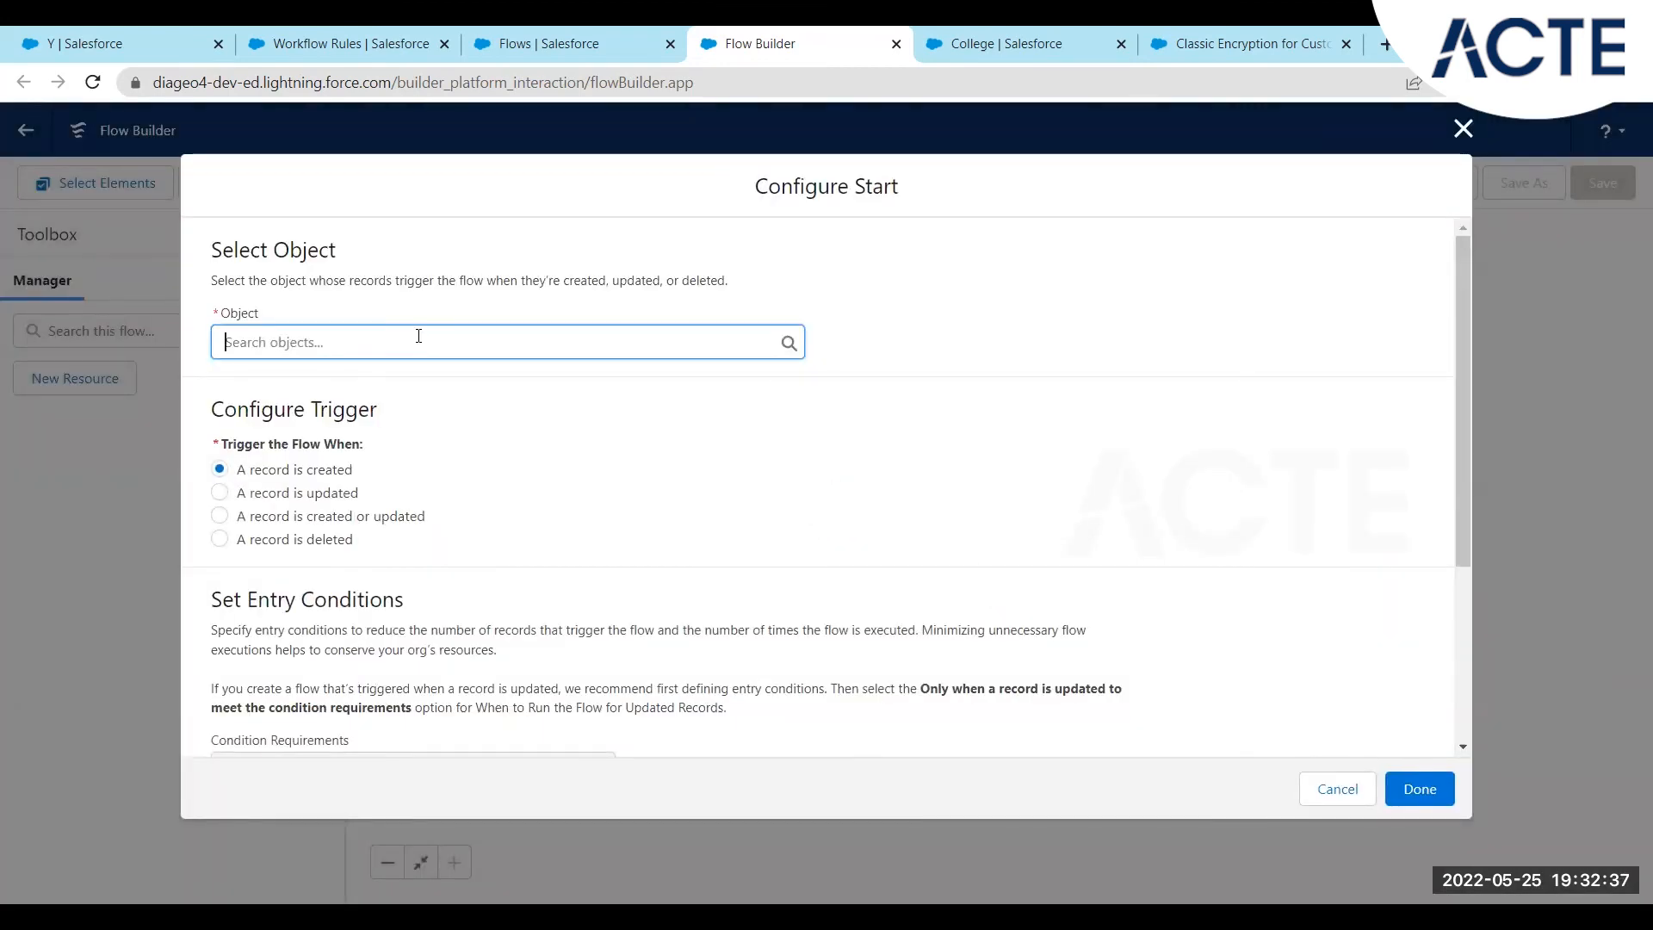
# Set College as the object whose records trigger the flow.
pyautogui.click(419, 336)
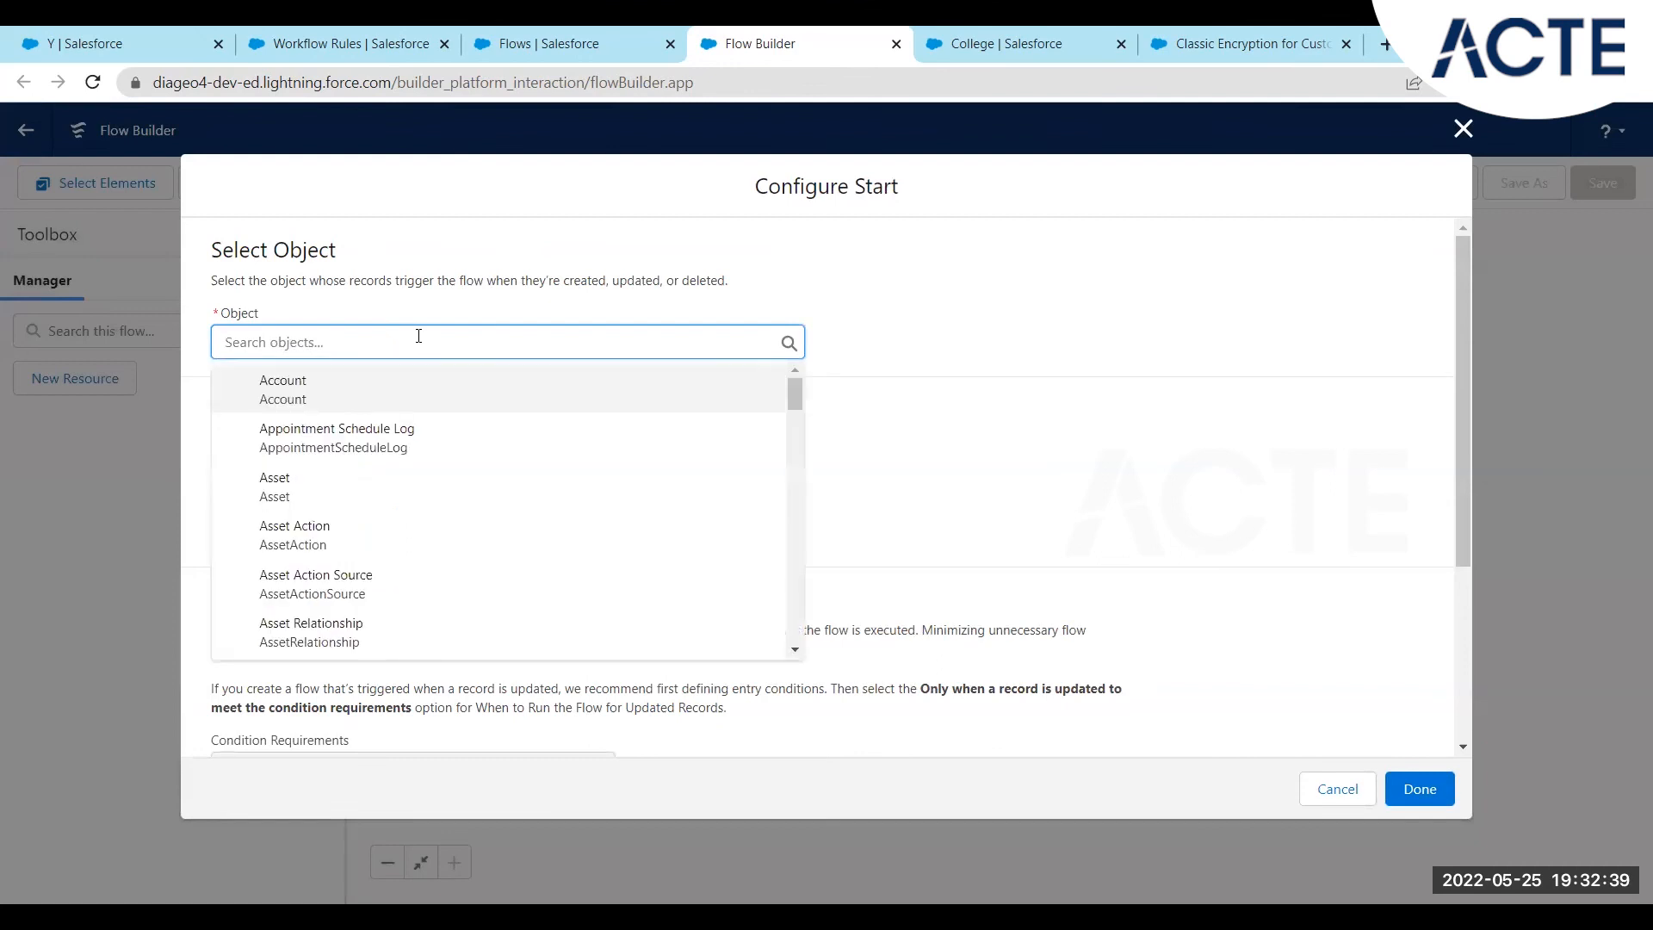
pyautogui.write('Coll')
pyautogui.click(322, 479)
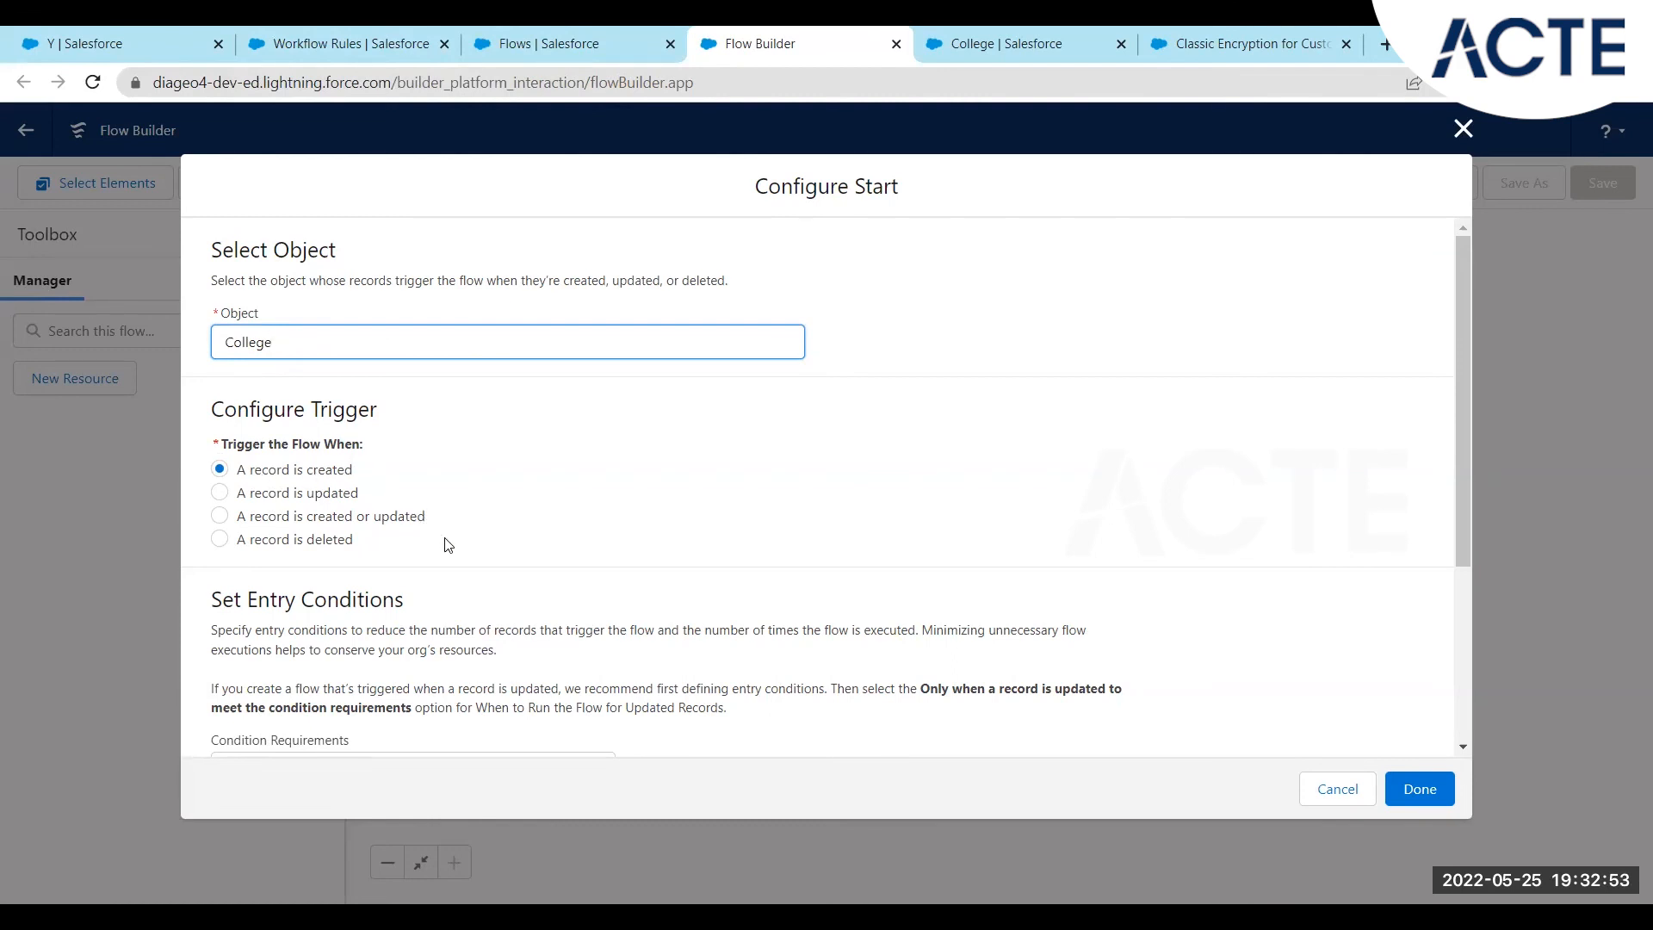
# Set the entry conditions to All Conditions Are Met (AND), with Established_Year__c Less Than 2002, and compare them with the workflow rule.
pyautogui.scroll(-2, 450, 547)
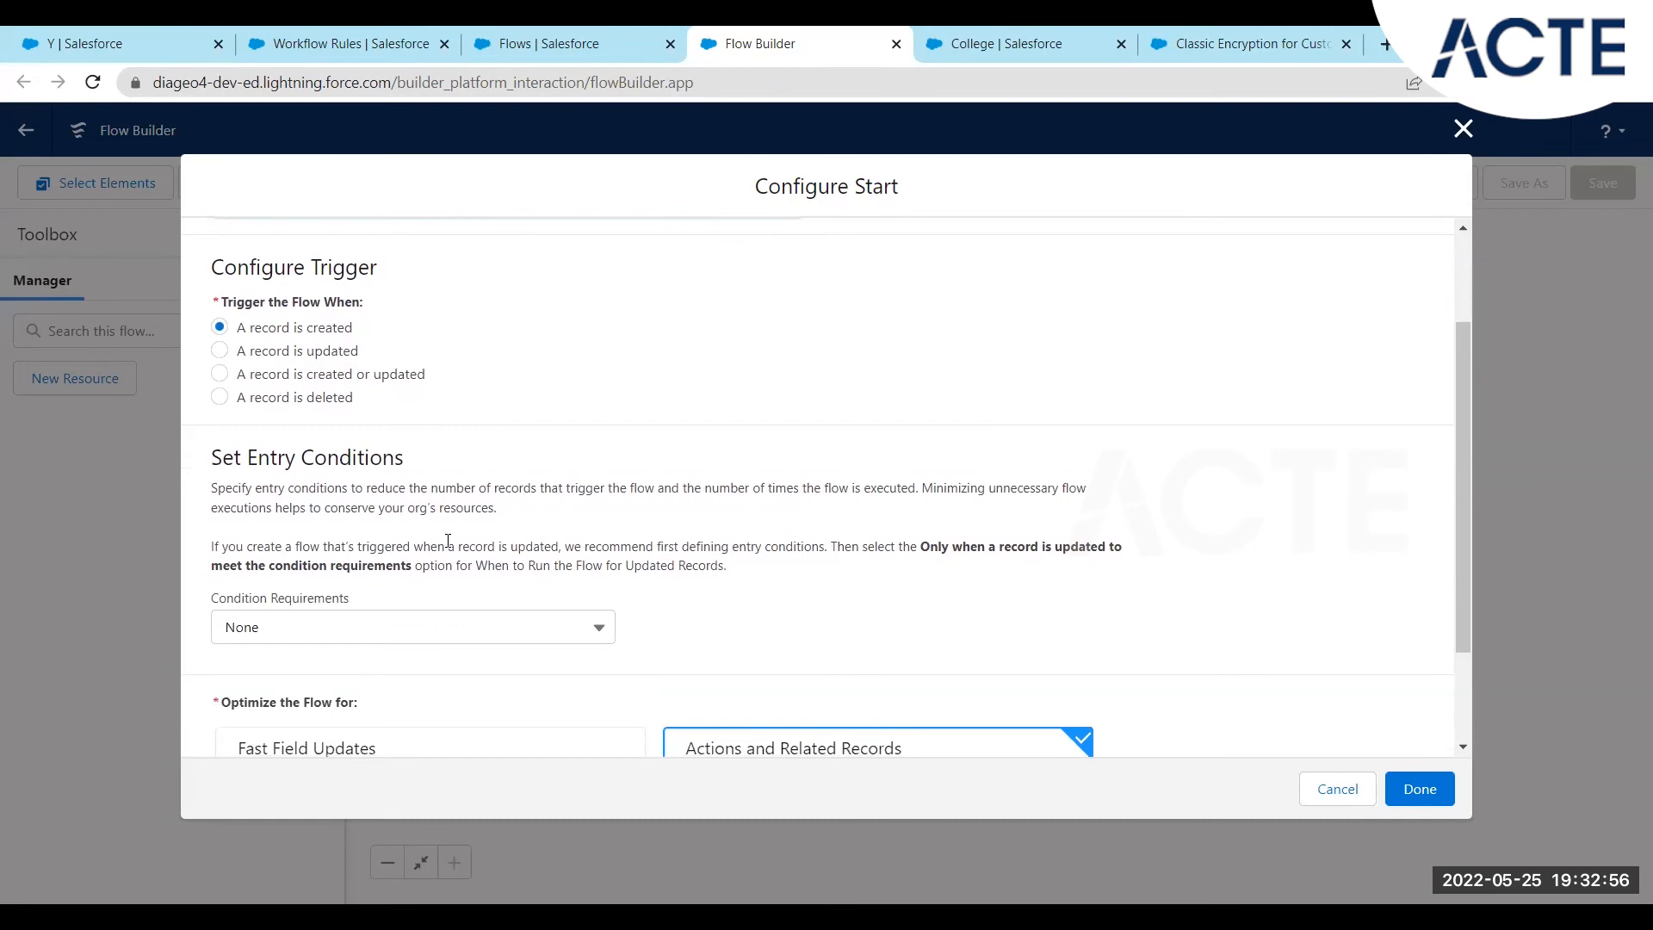
pyautogui.scroll(-1, 448, 543)
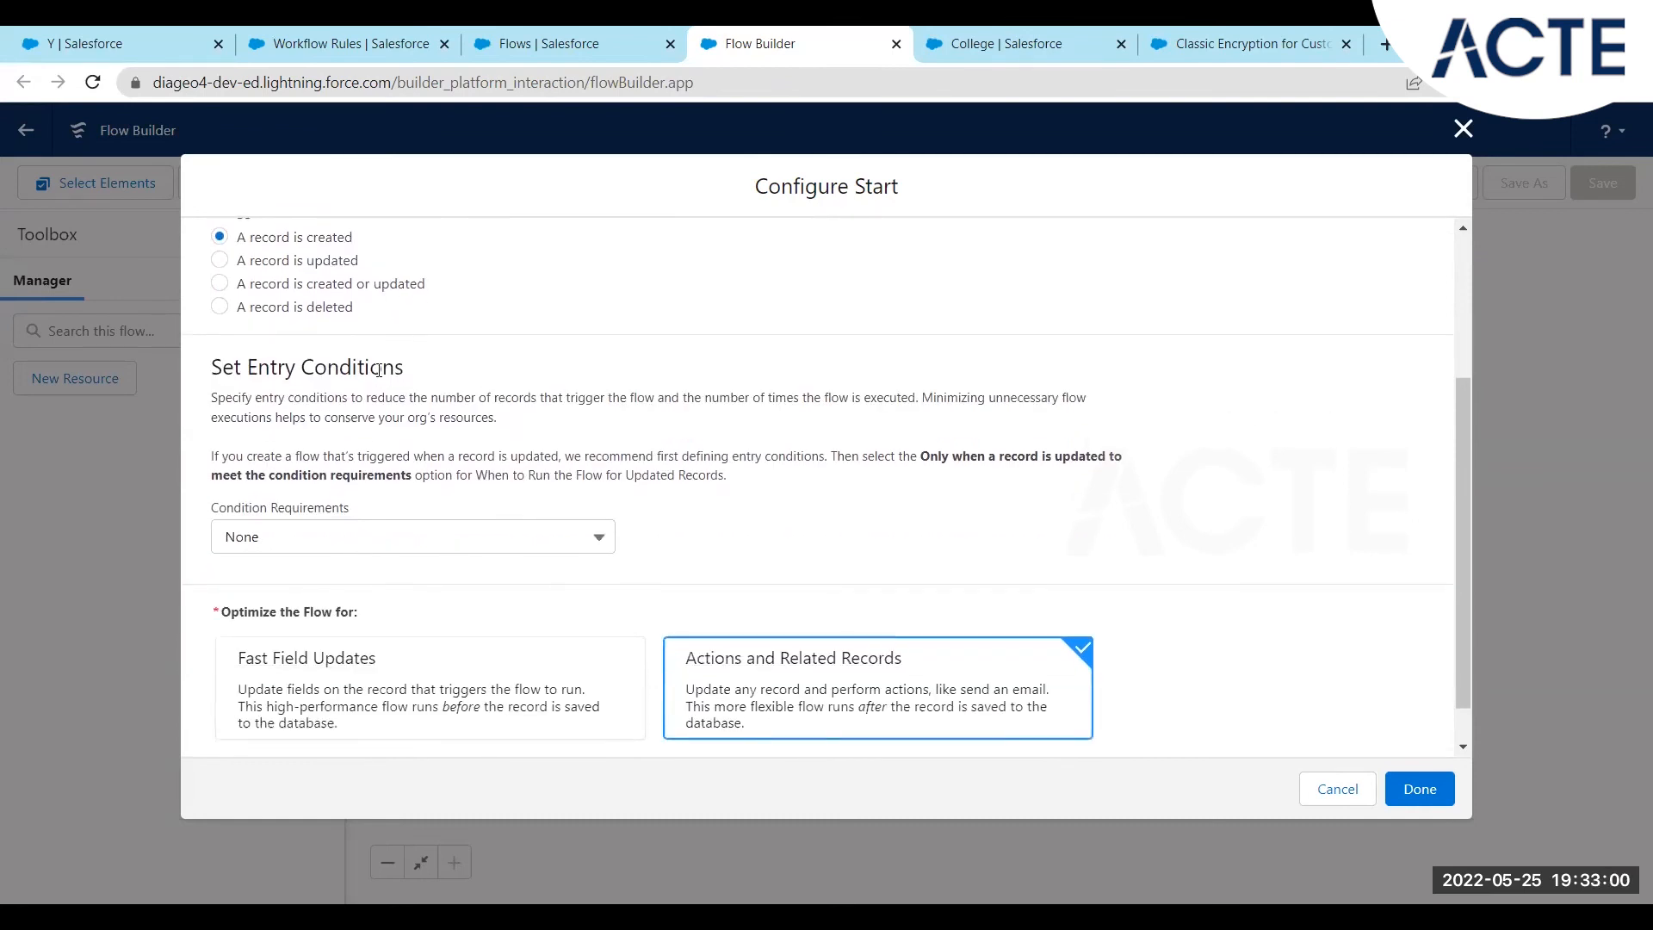
pyautogui.click(387, 540)
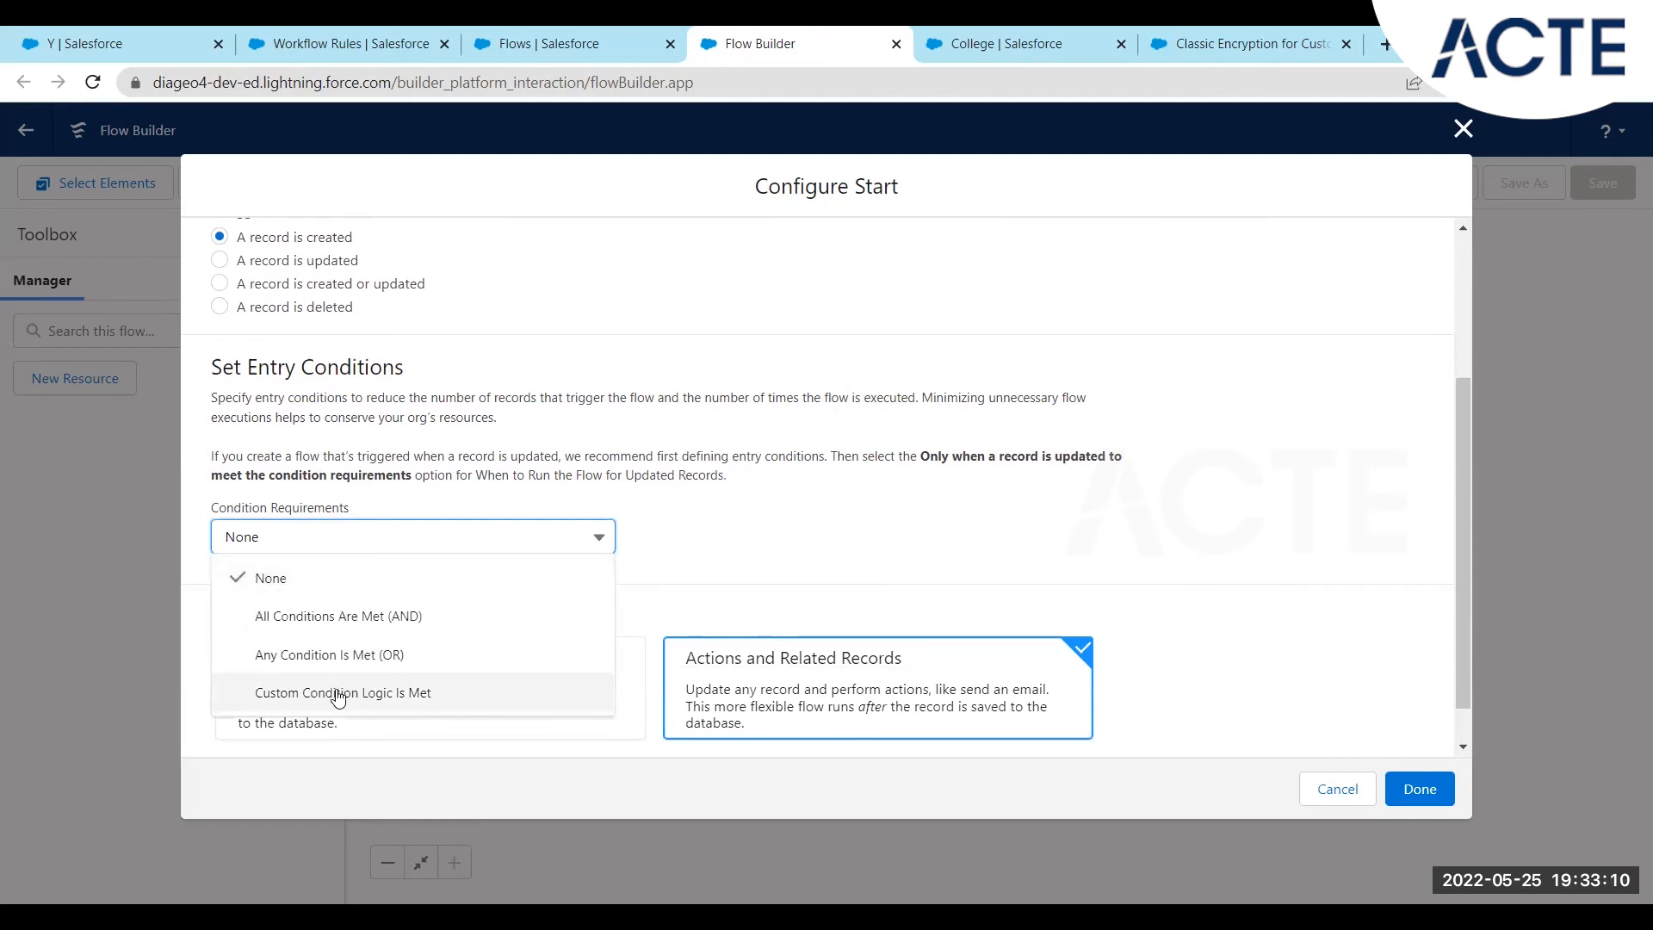
pyautogui.click(382, 617)
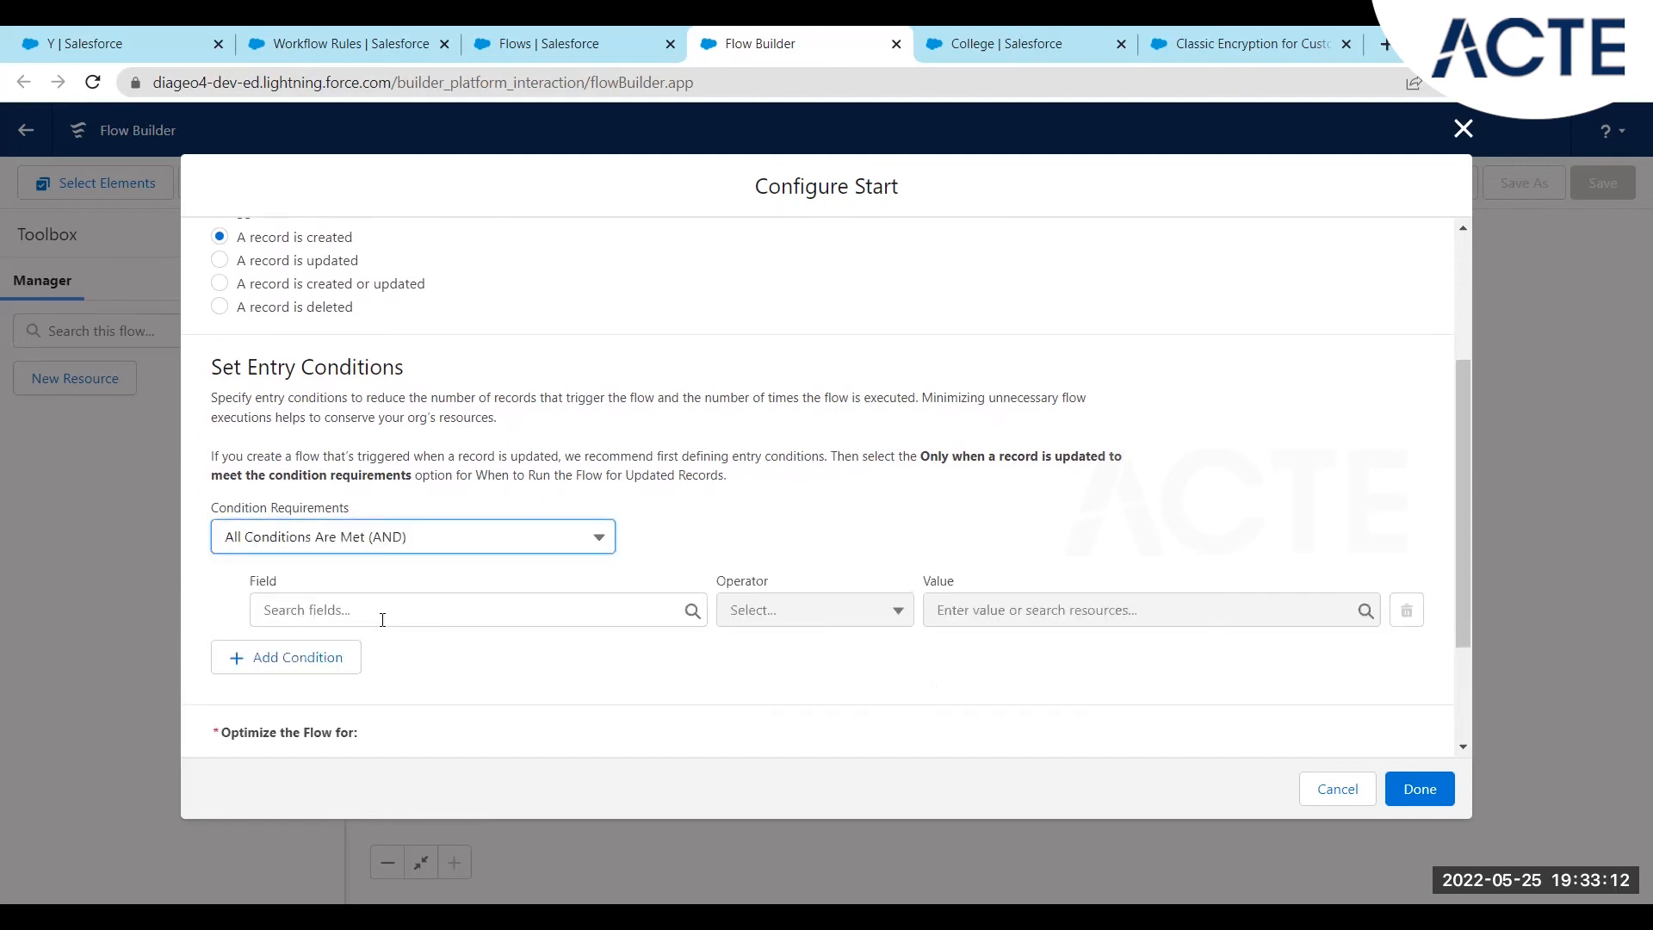
pyautogui.click(432, 614)
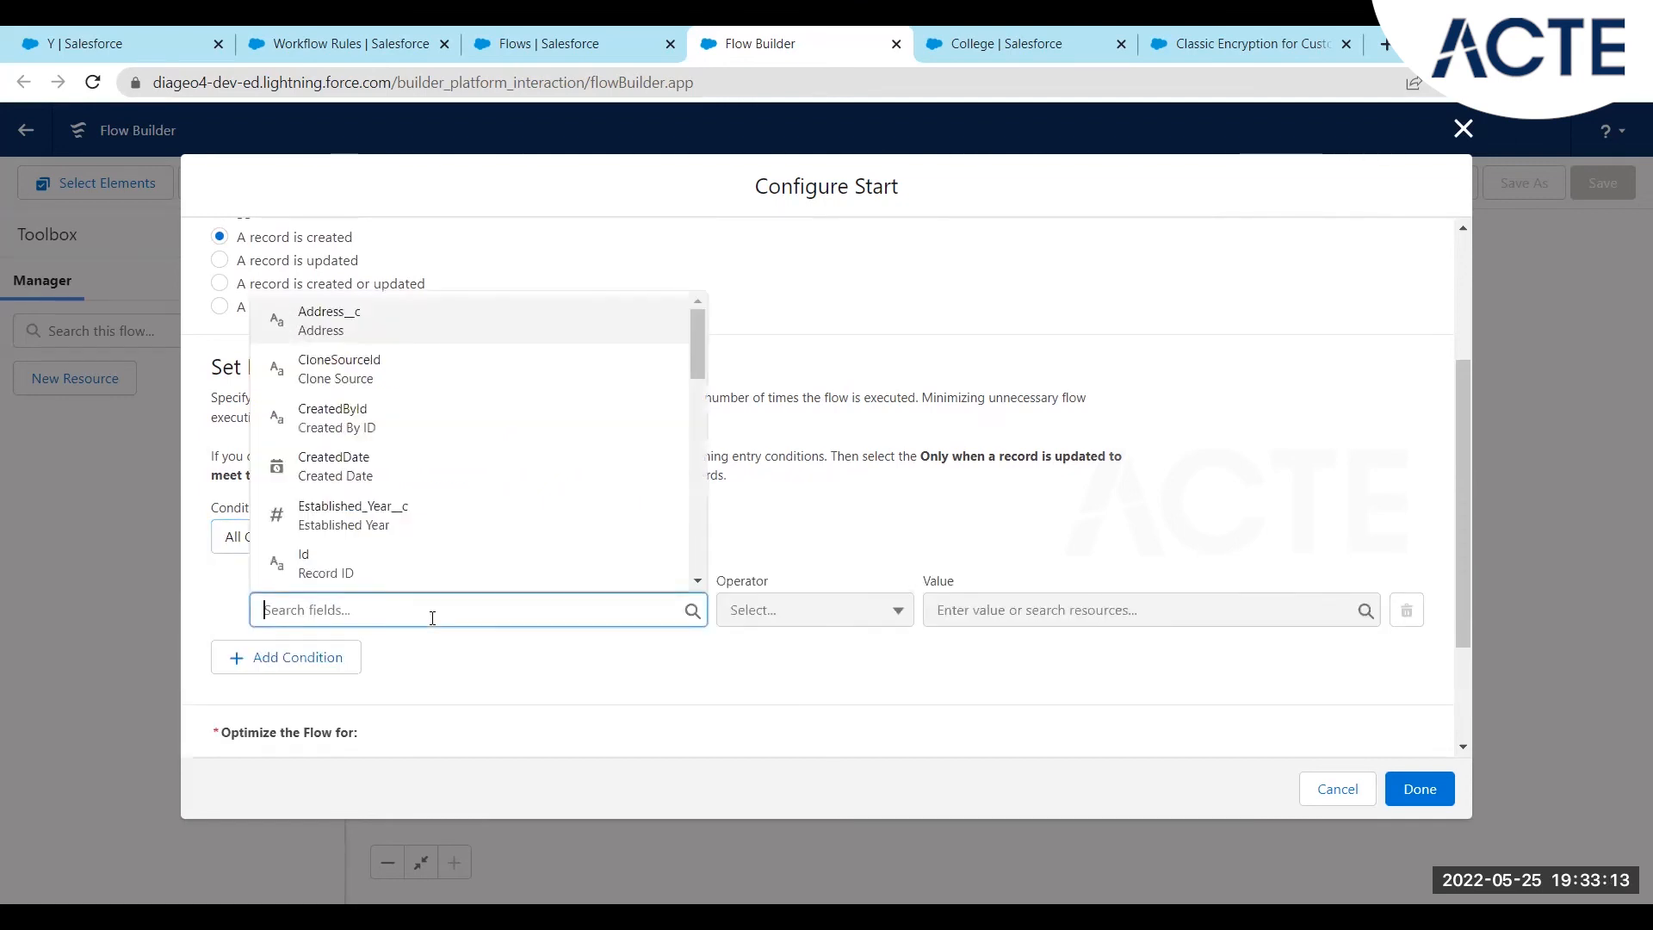
pyautogui.click(369, 533)
pyautogui.click(815, 611)
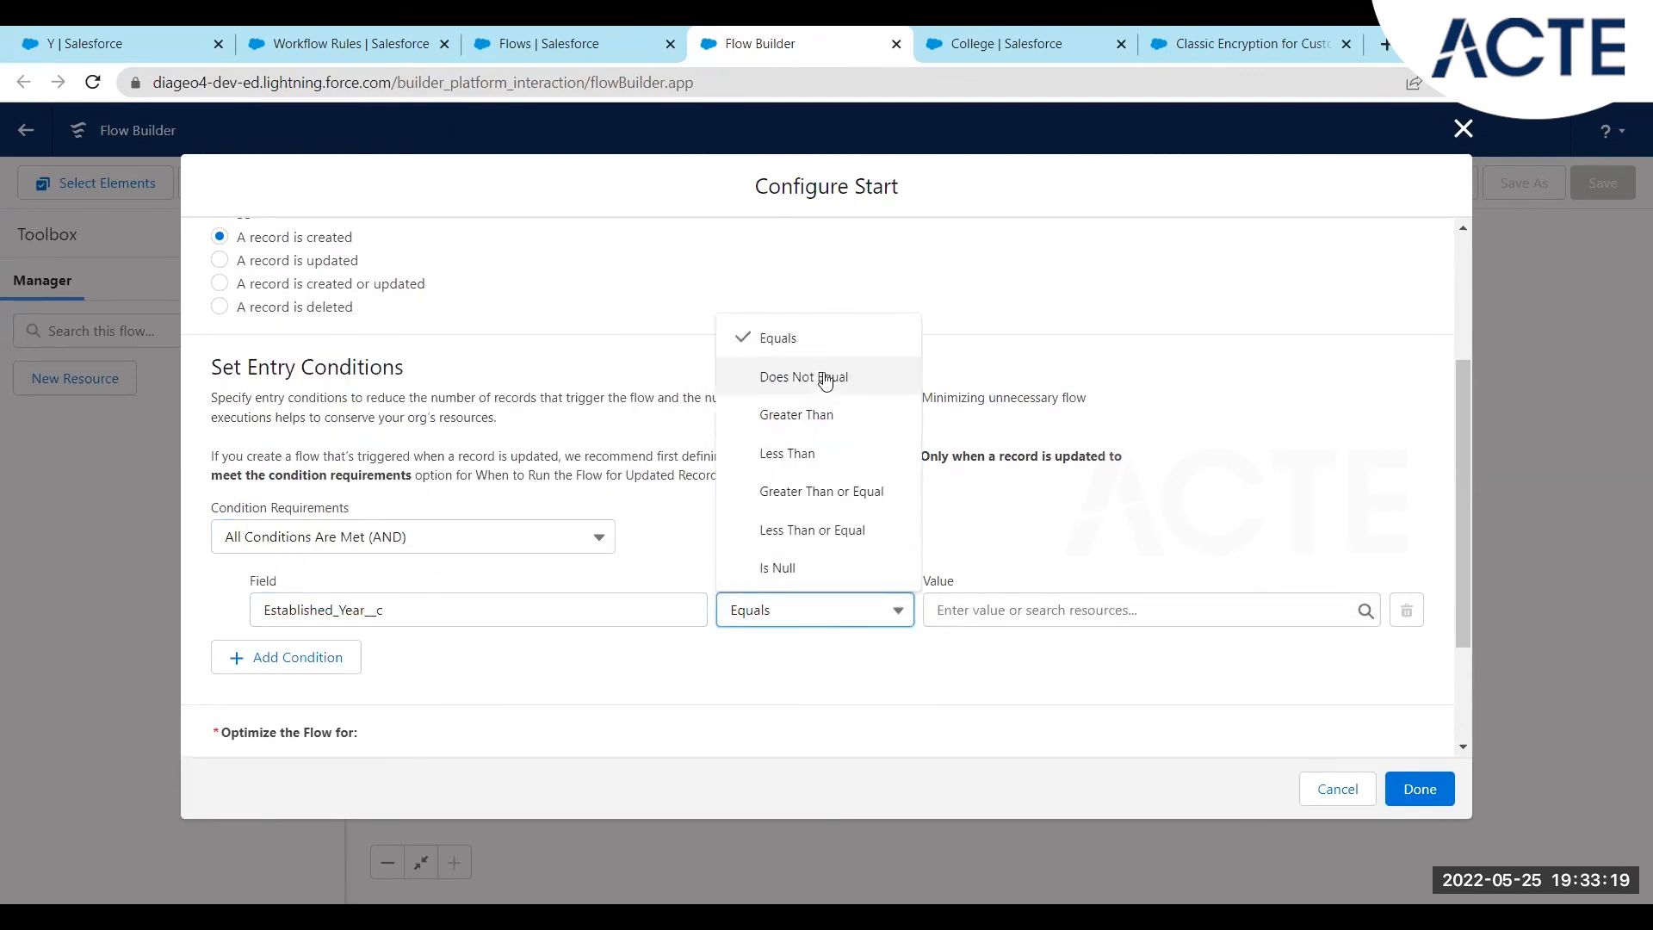
pyautogui.click(799, 451)
pyautogui.click(989, 609)
pyautogui.write('2002')
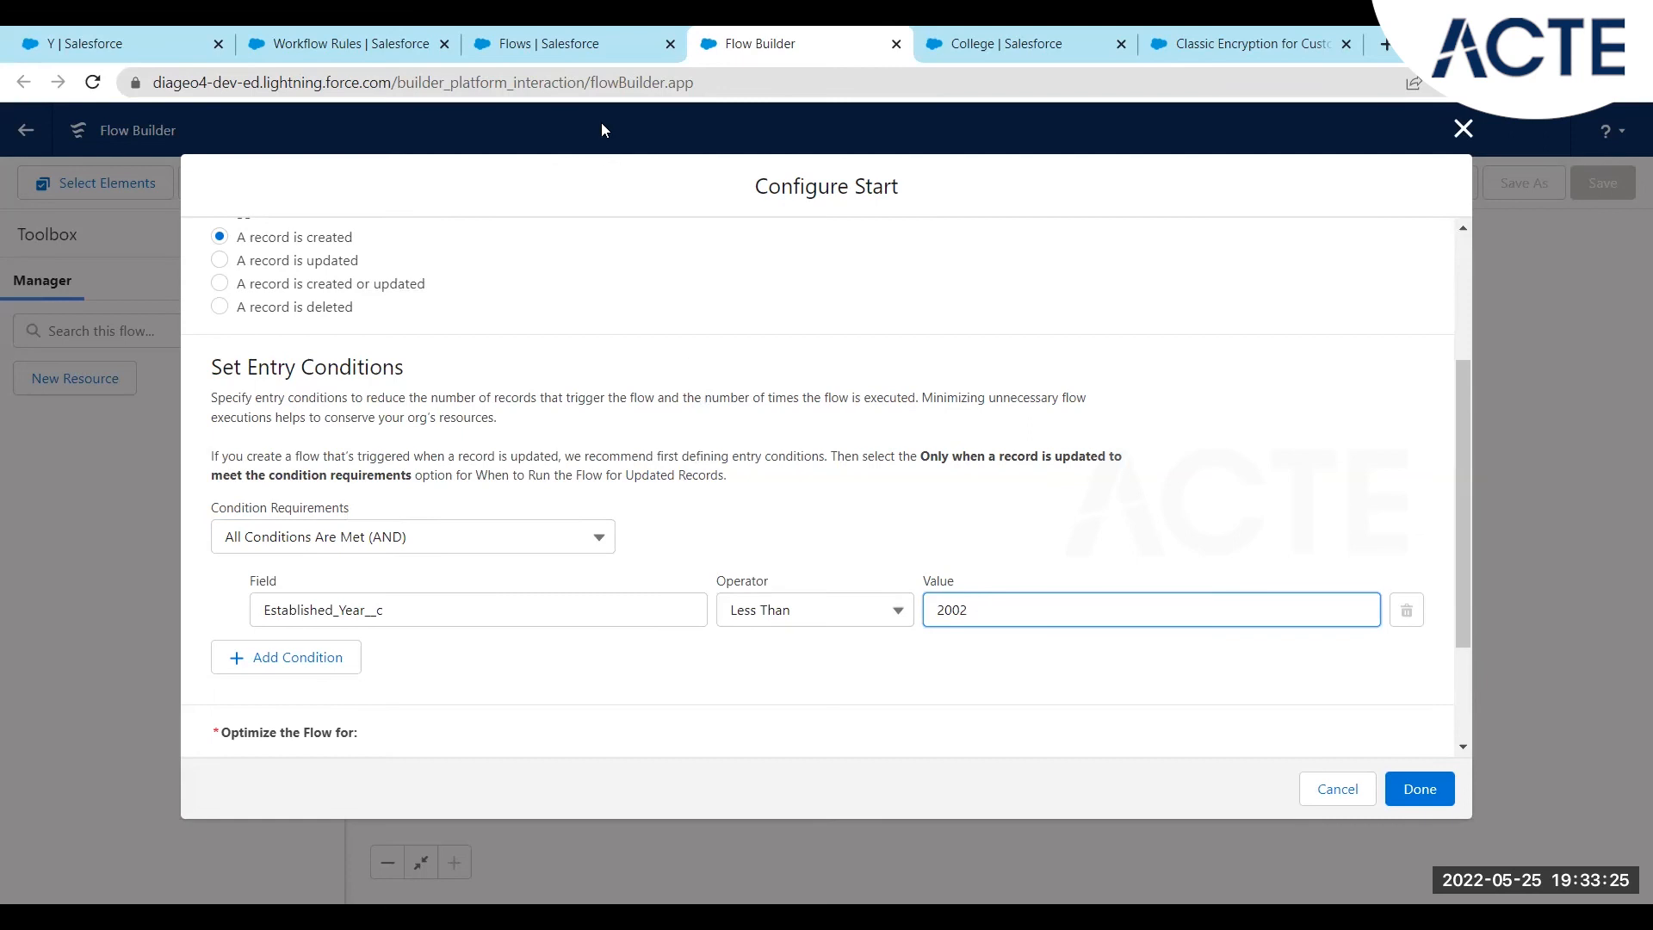
pyautogui.click(407, 34)
# Optimize the flow for Fast Field Updates and finish configuring its start.
pyautogui.scroll(-2, 534, 669)
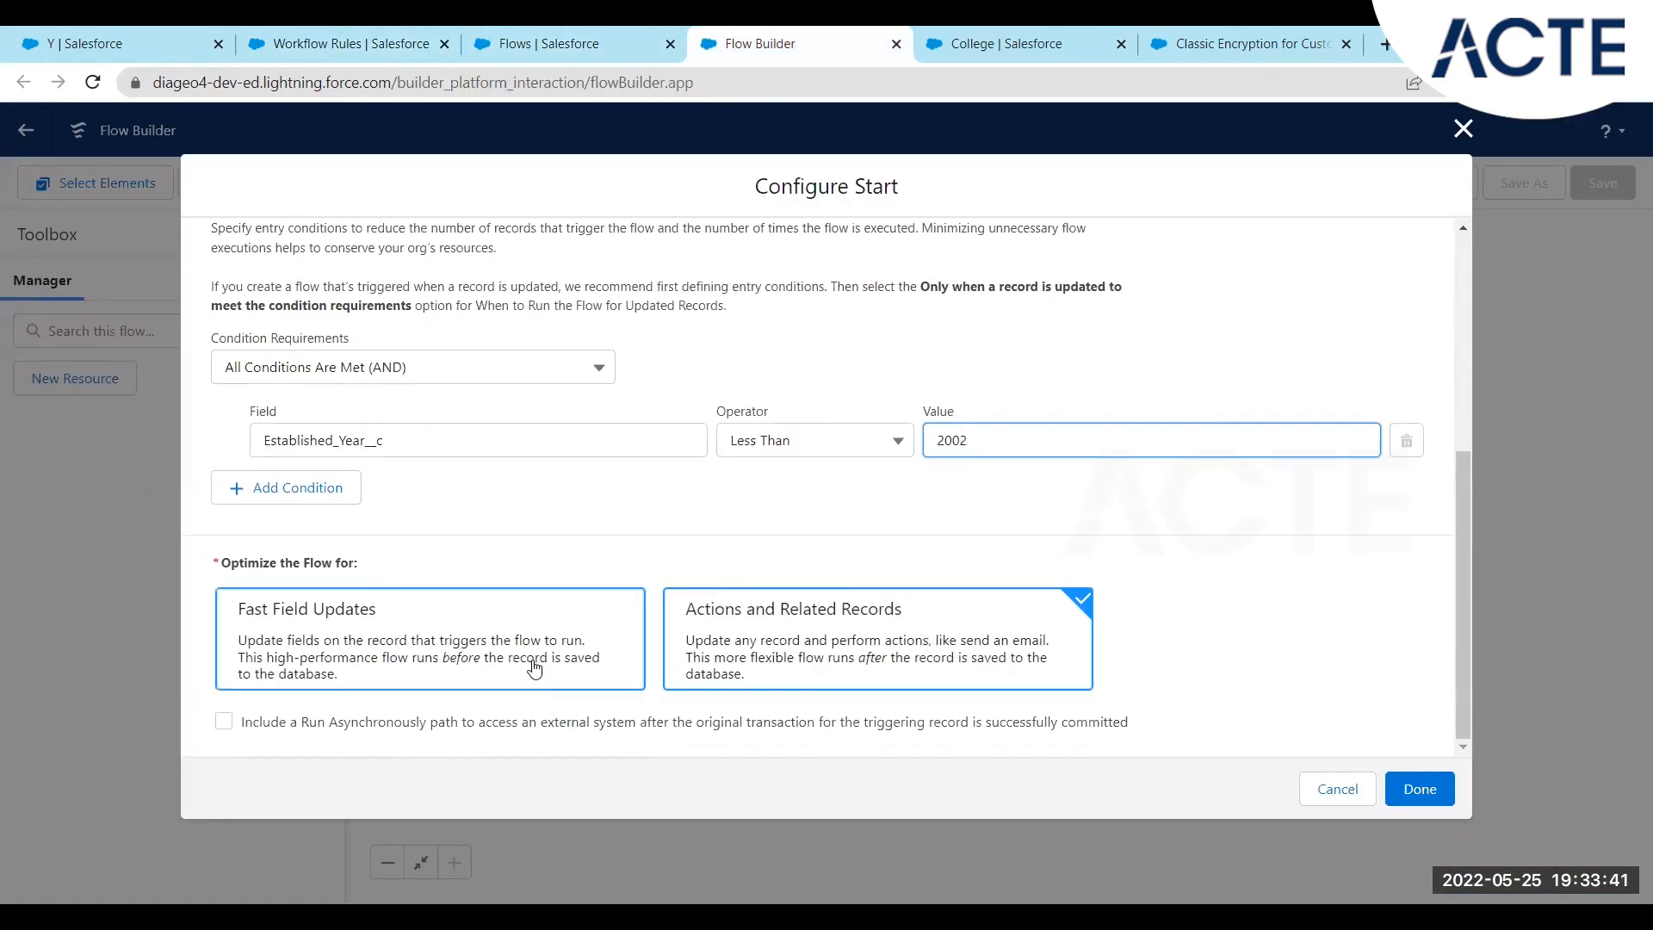
pyautogui.click(384, 621)
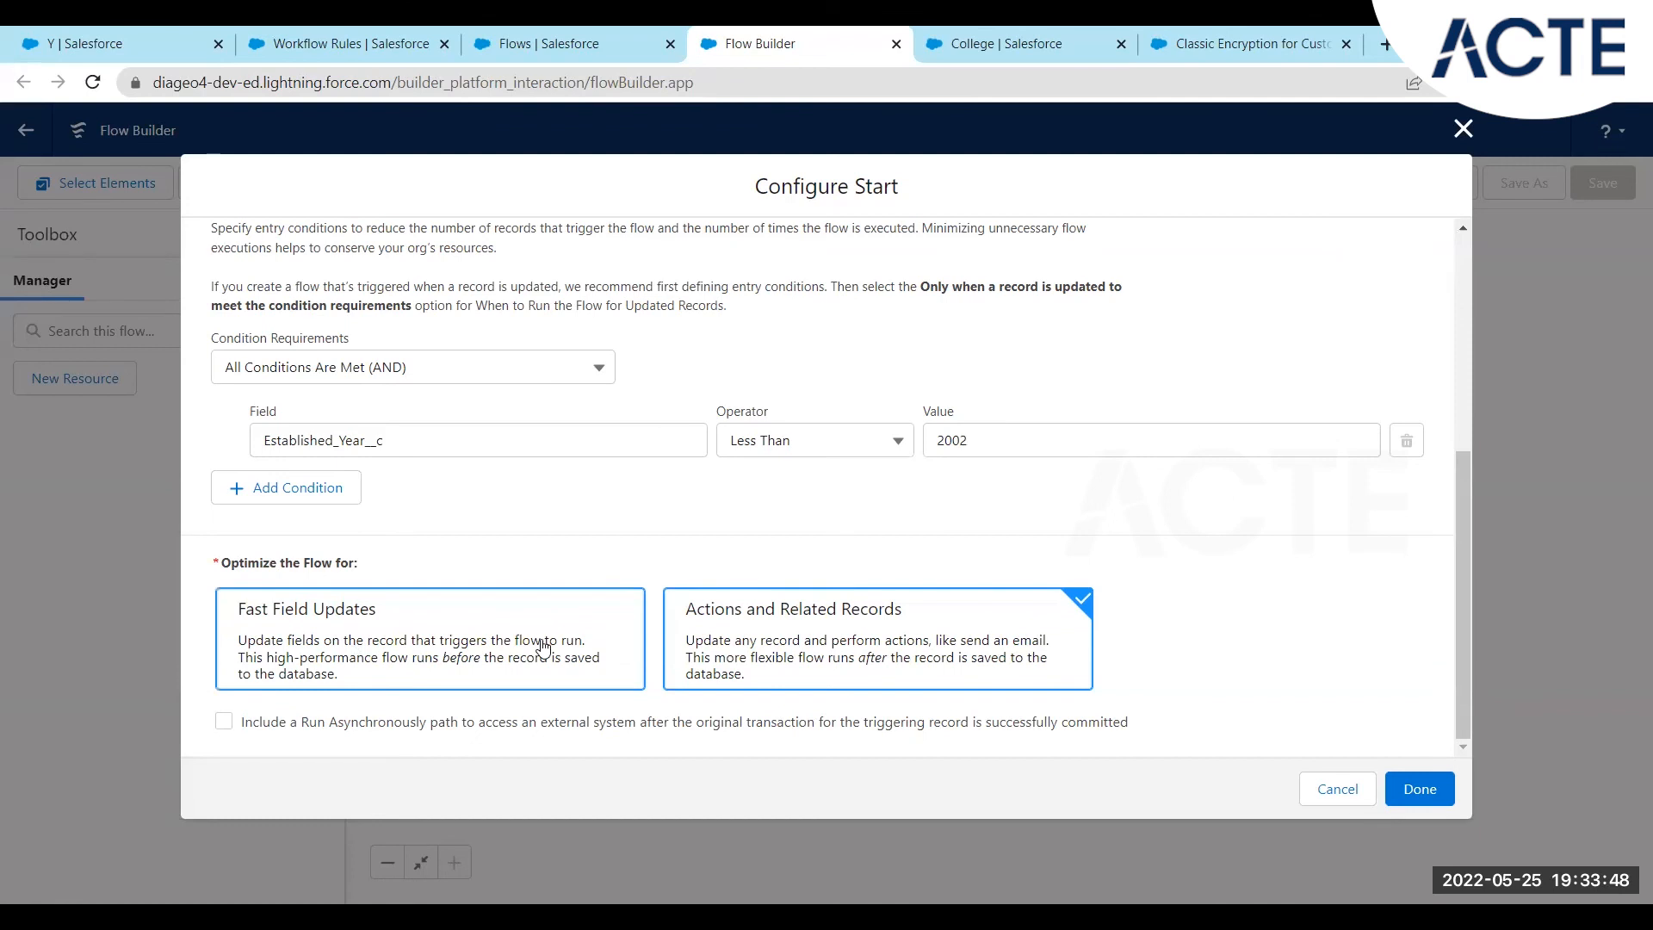
pyautogui.click(543, 647)
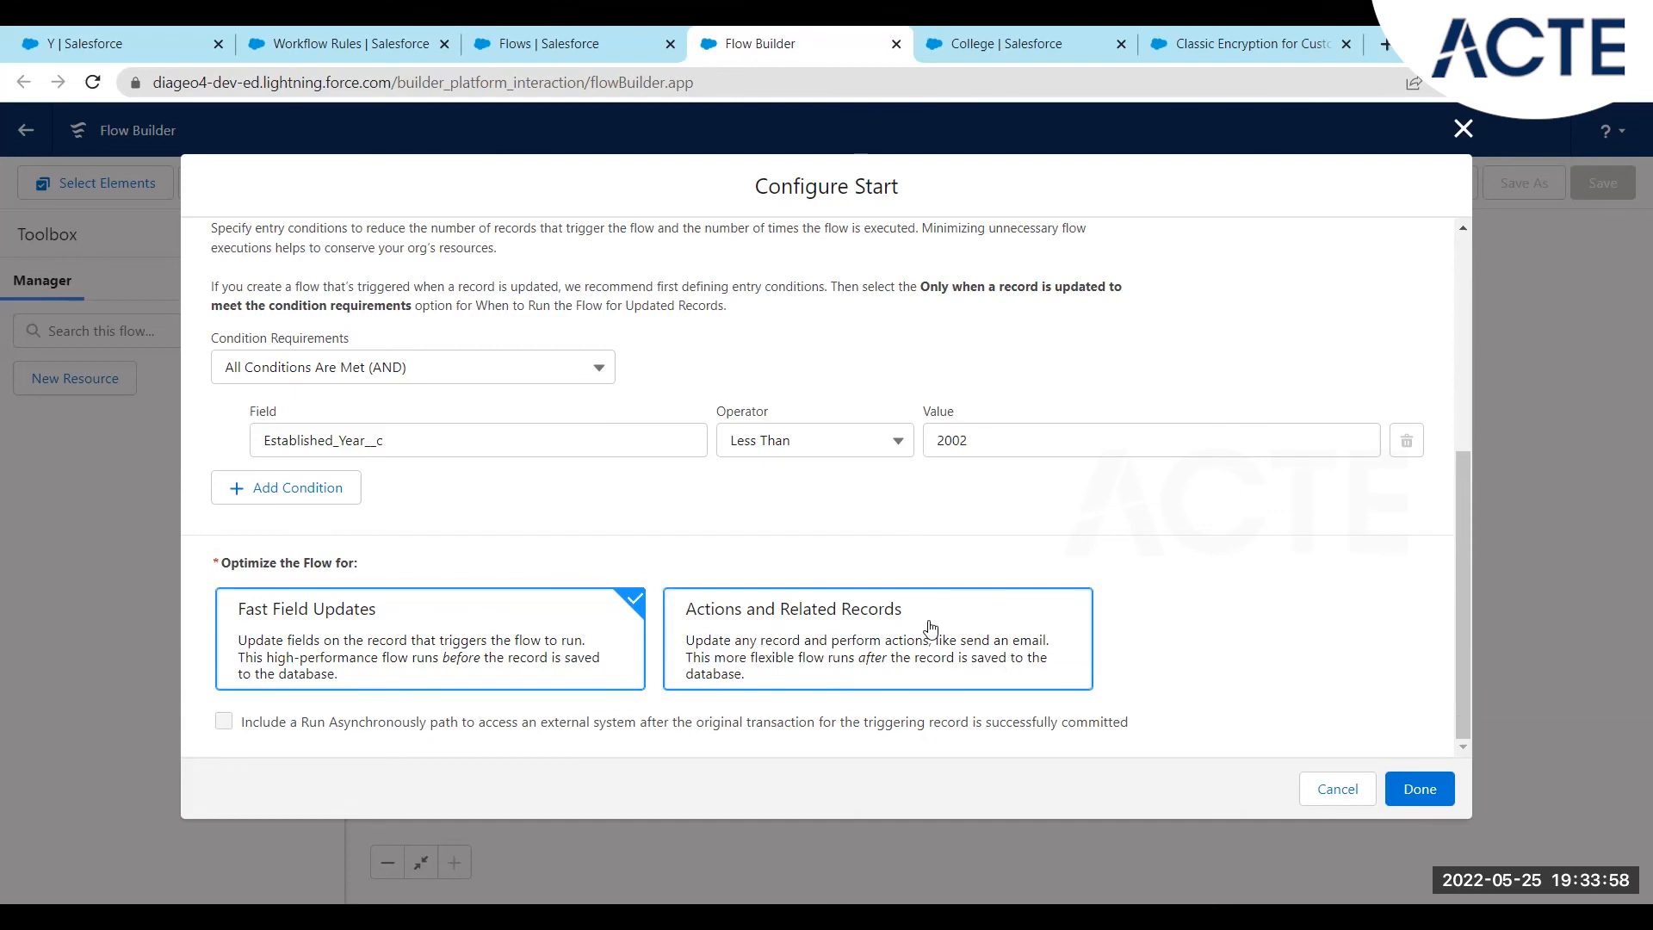
pyautogui.click(1418, 790)
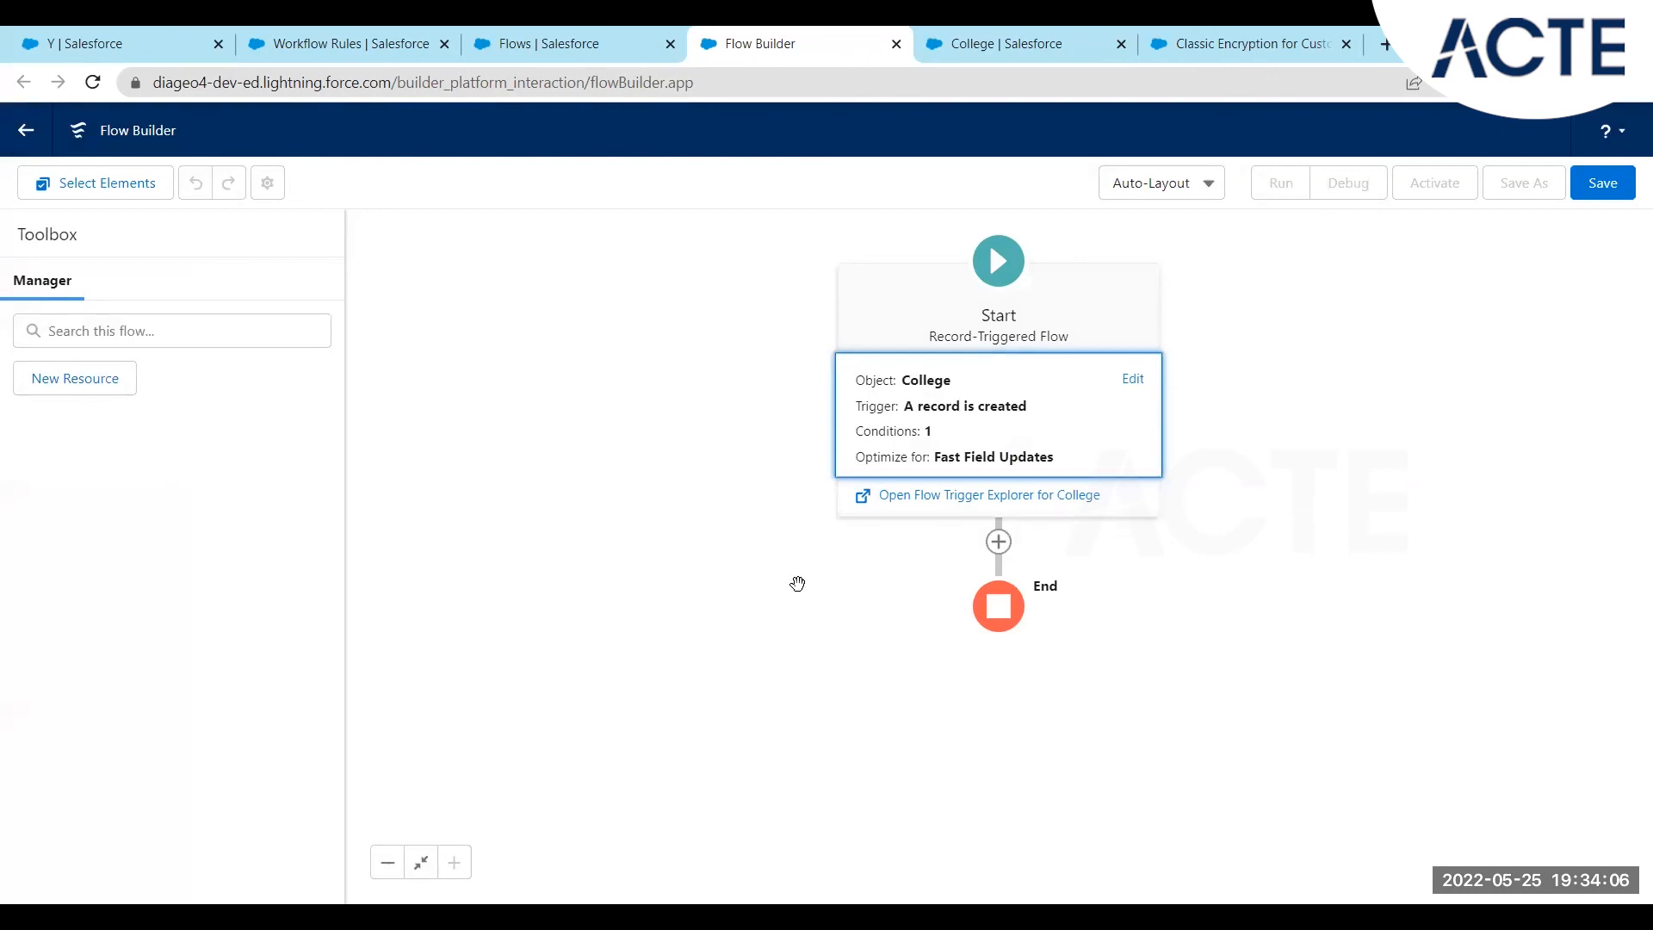
# Add an Update Records element labelled Update 1 between the flow's start and end.
pyautogui.click(999, 543)
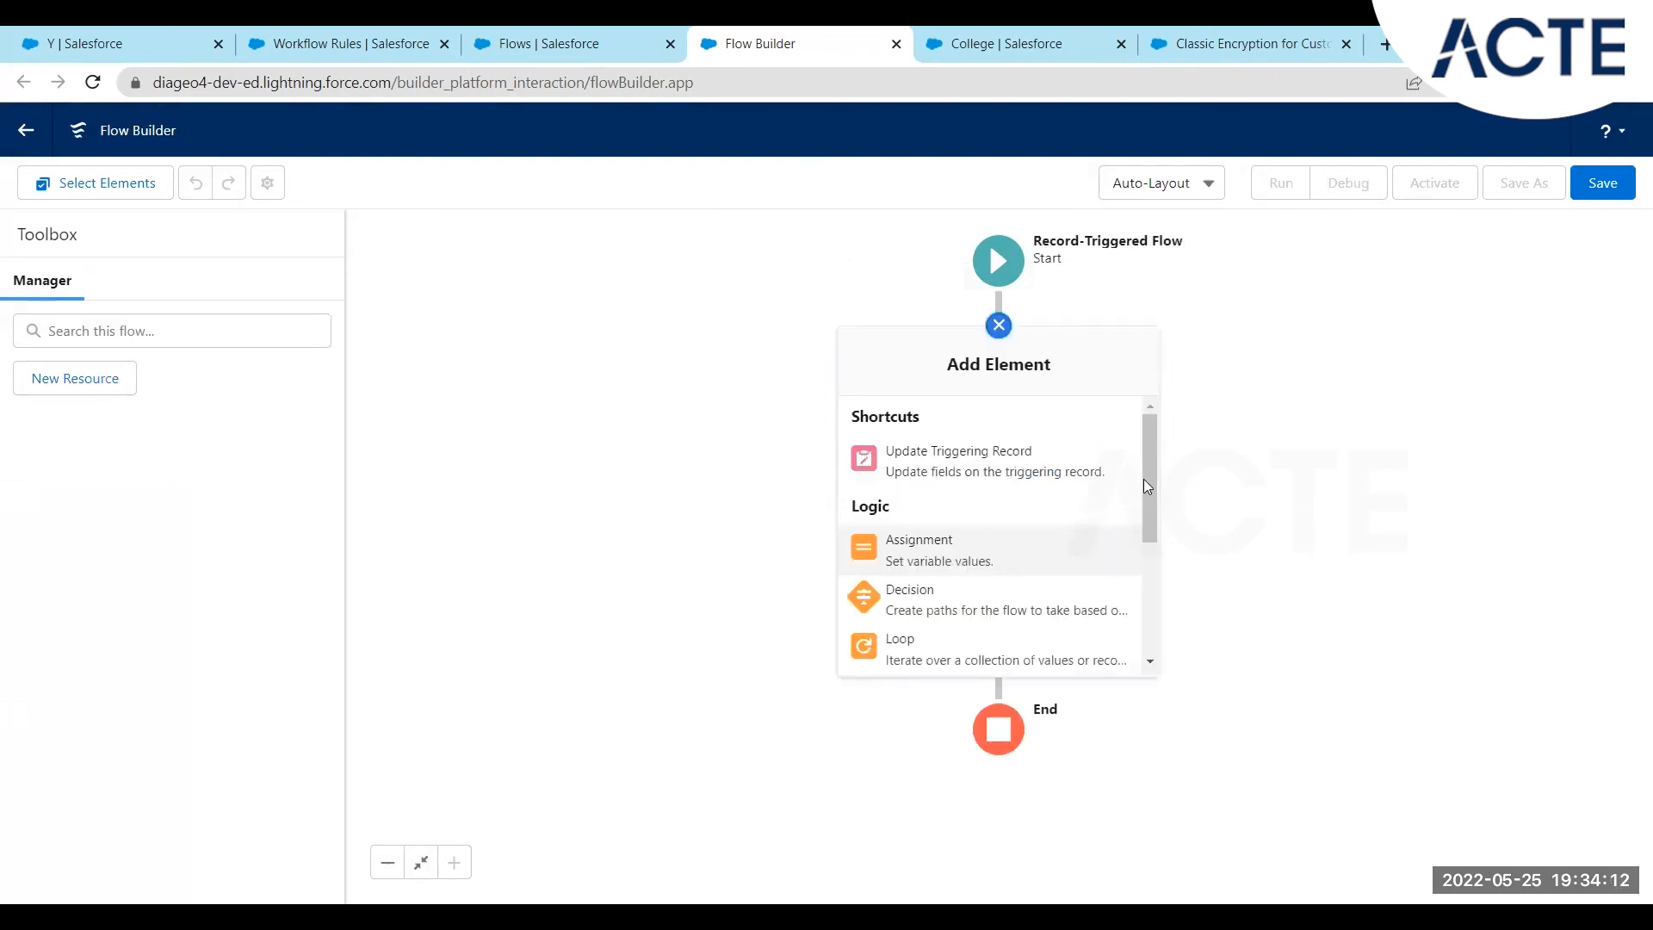
pyautogui.moveTo(1146, 485); pyautogui.dragTo(1156, 618)
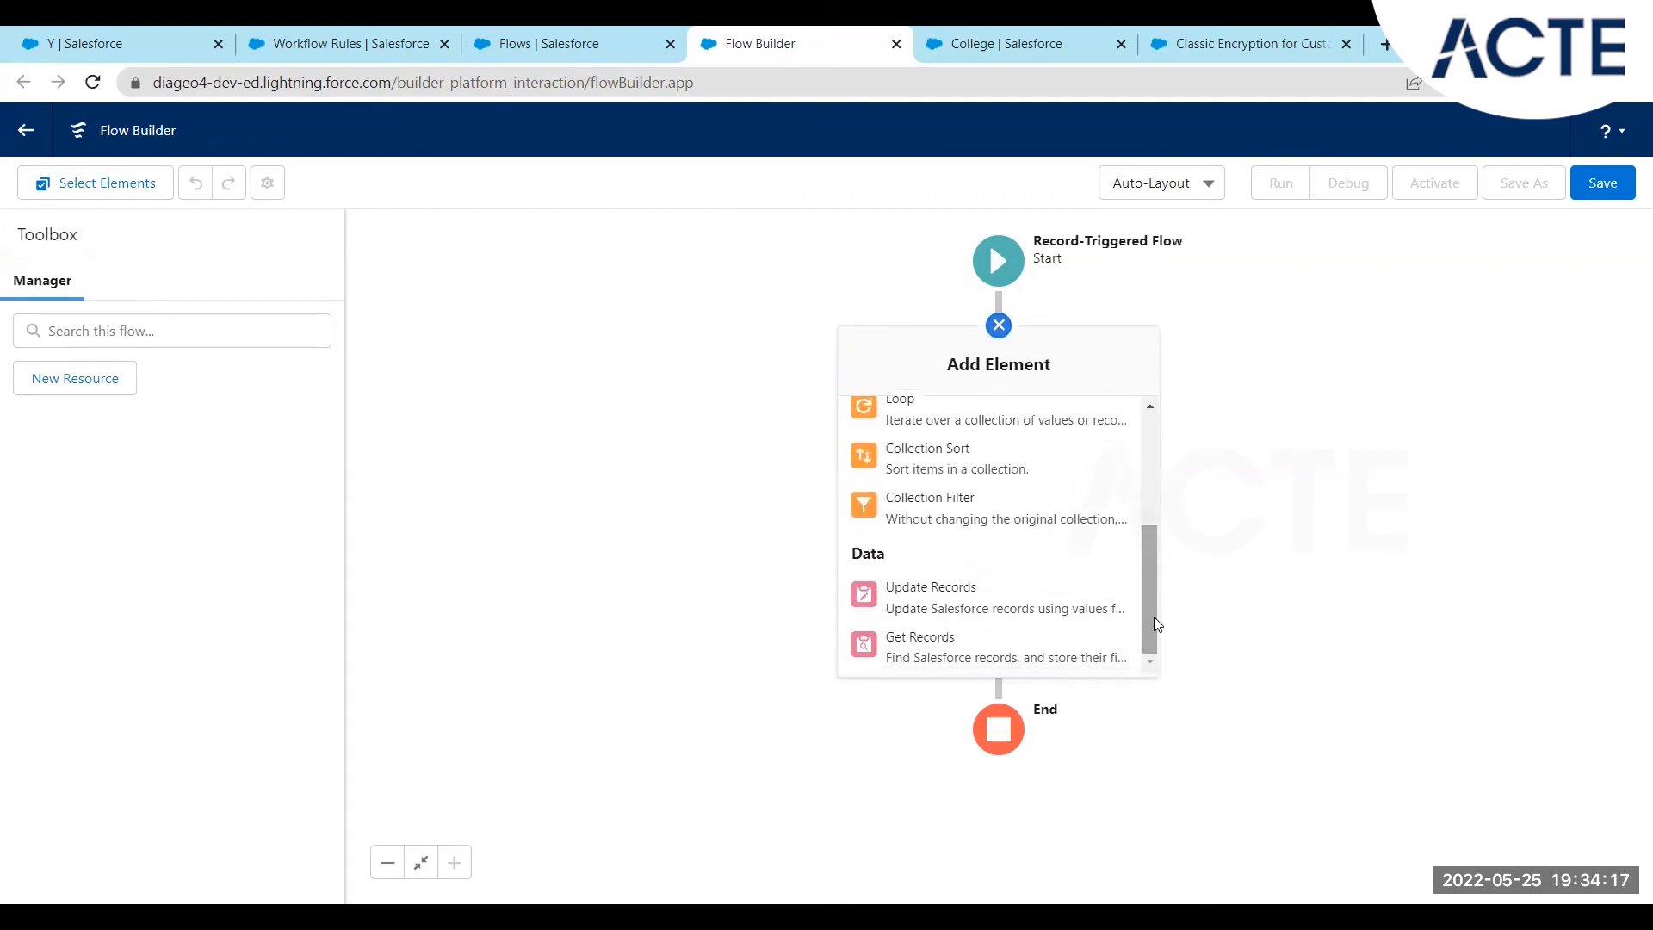
pyautogui.click(988, 607)
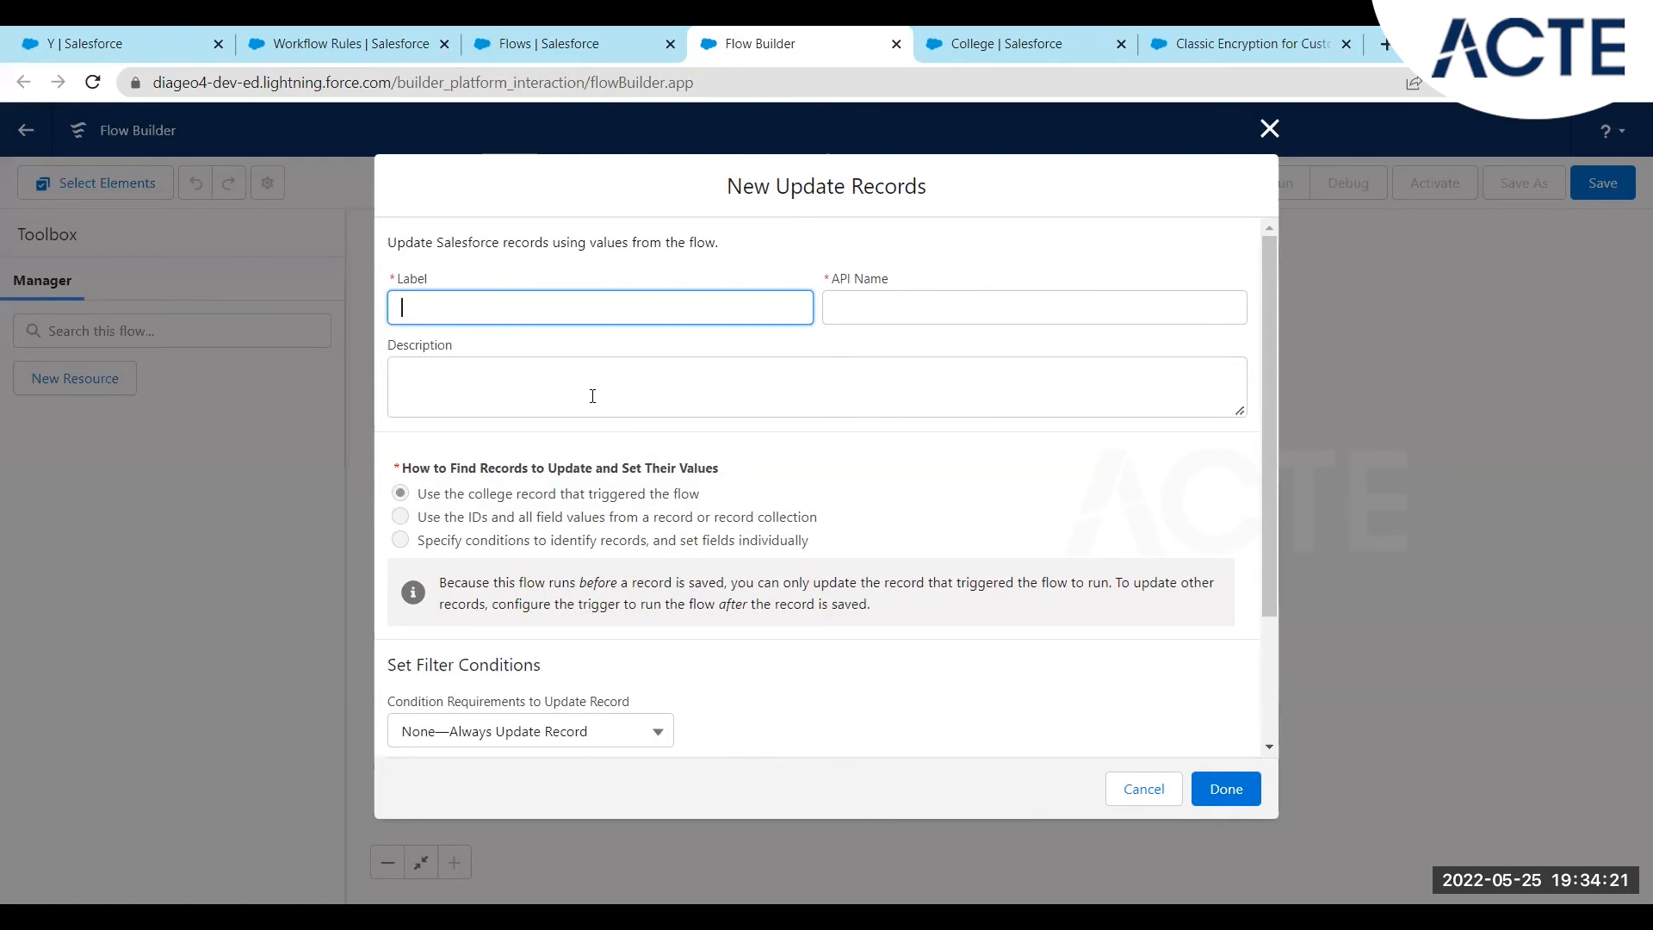
pyautogui.write('Update')
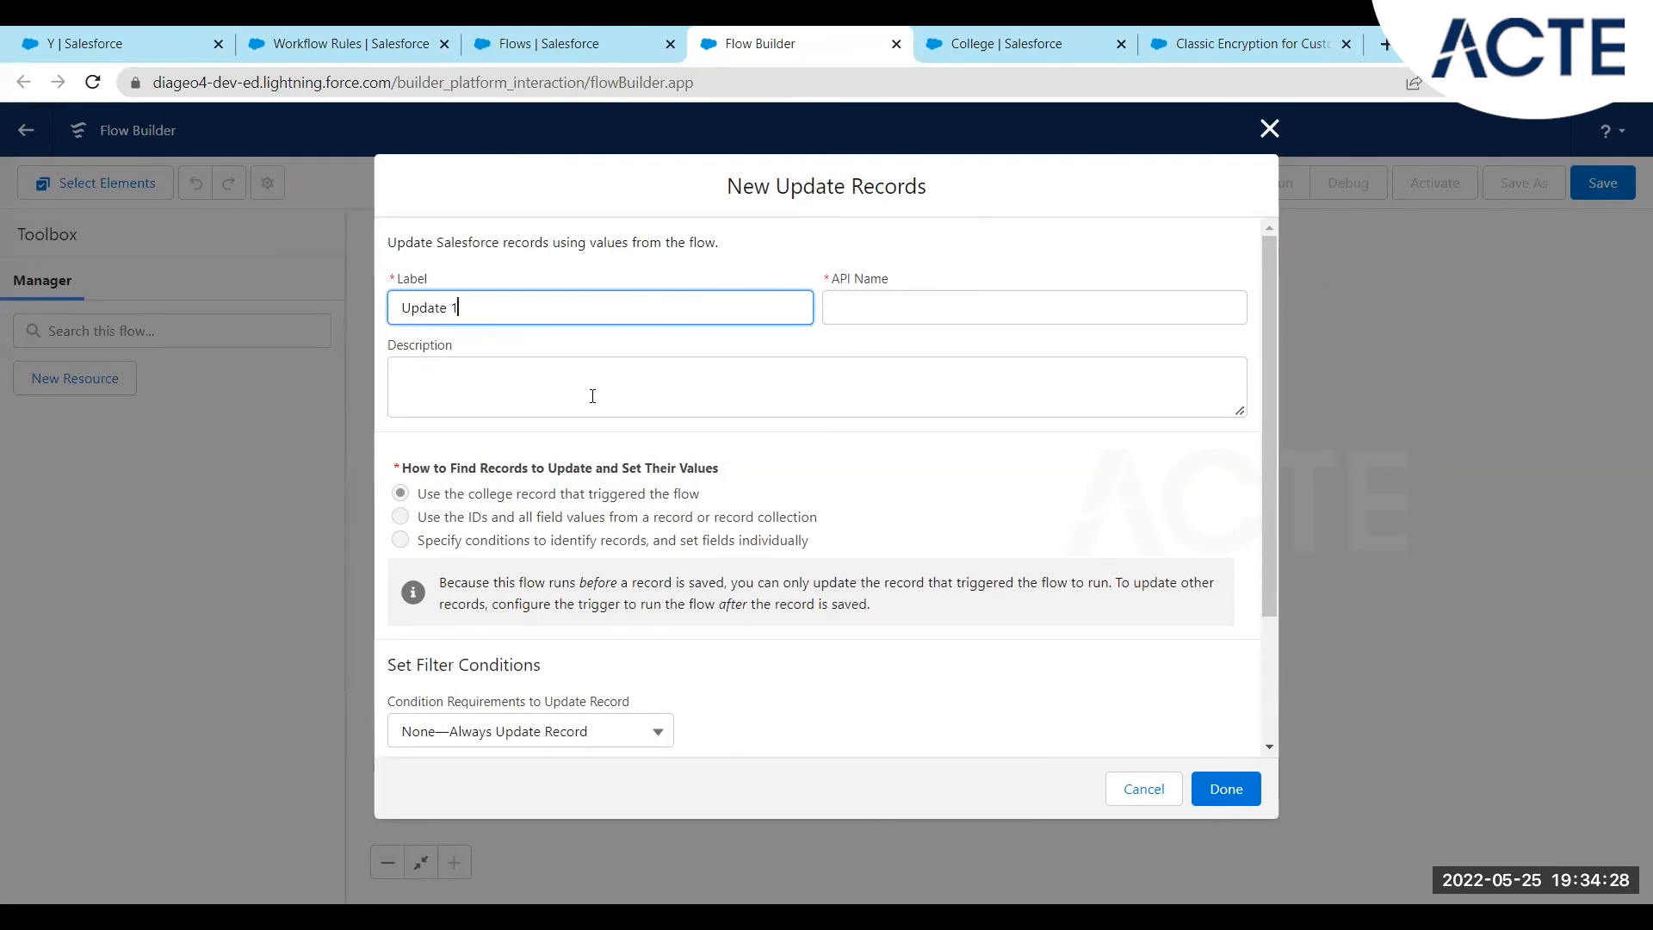
pyautogui.write('1')
pyautogui.click(871, 473)
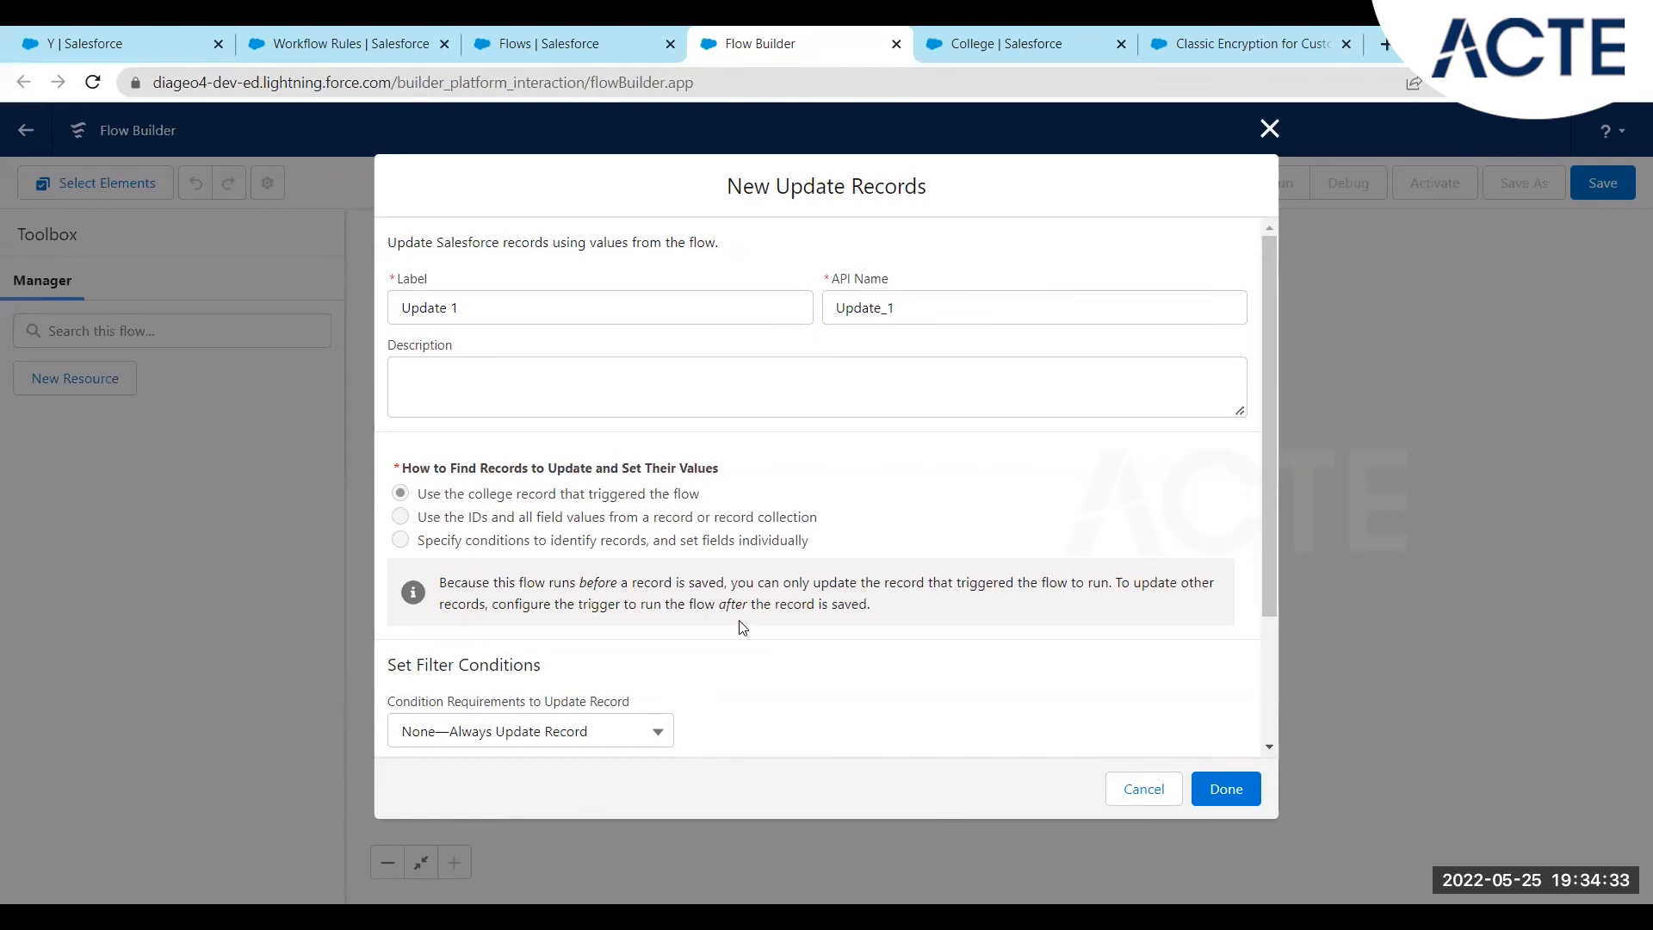
# Choose No_of_Departments__c as the first College field for the Update 1 element to set.
pyautogui.scroll(-2, 742, 626)
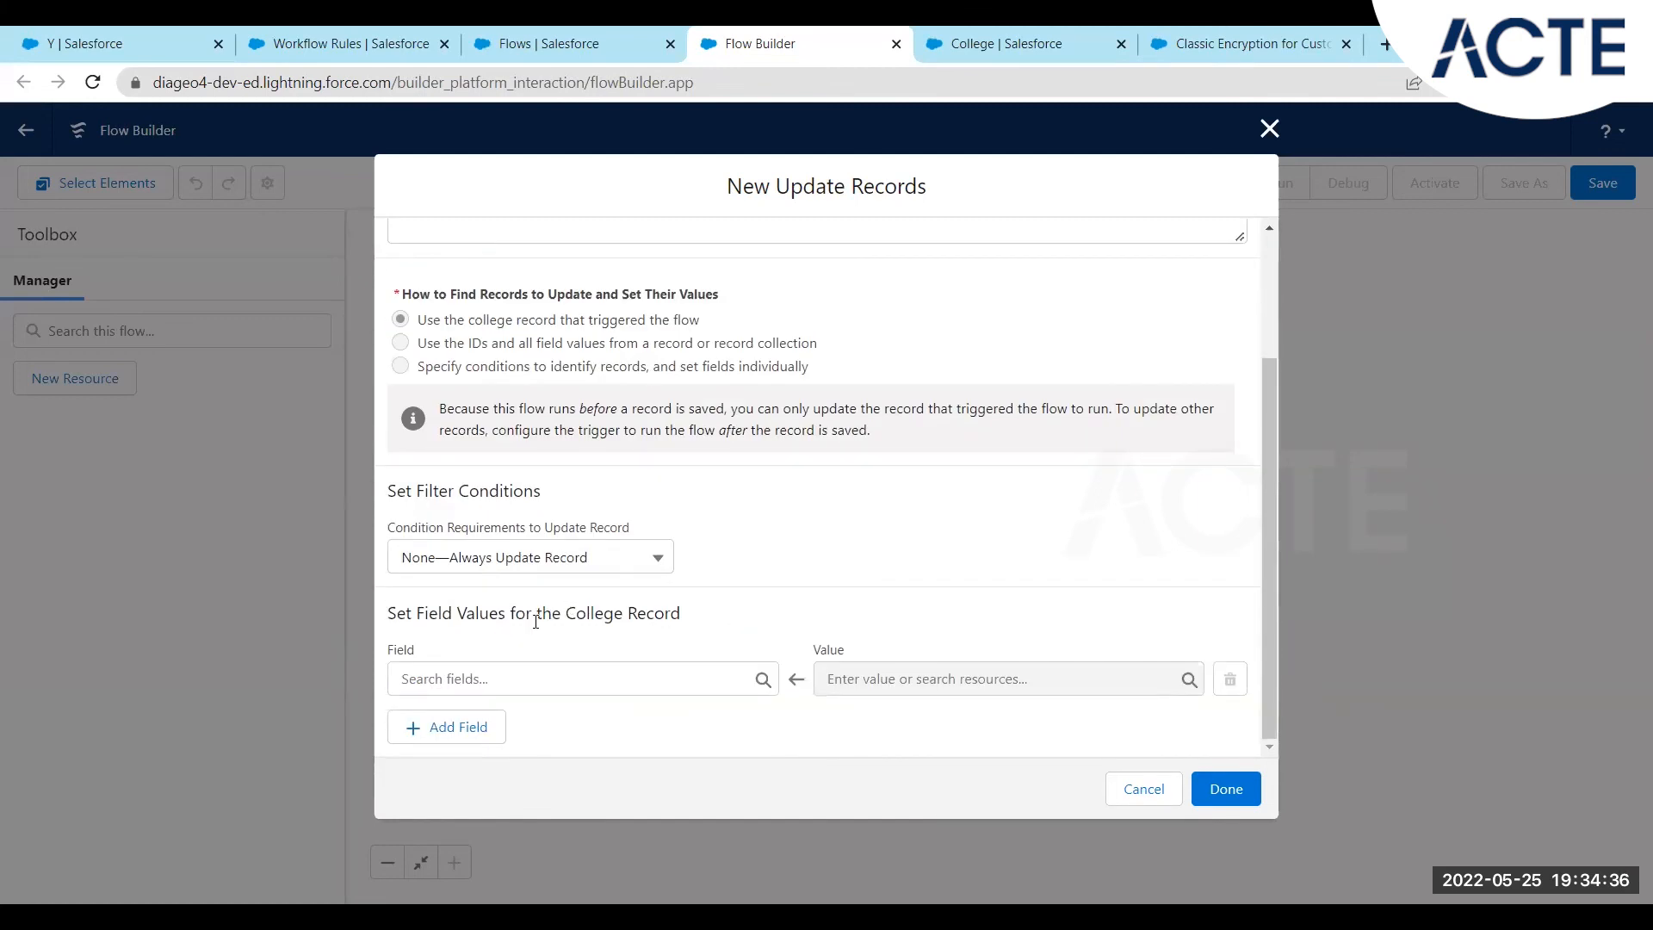
pyautogui.click(618, 681)
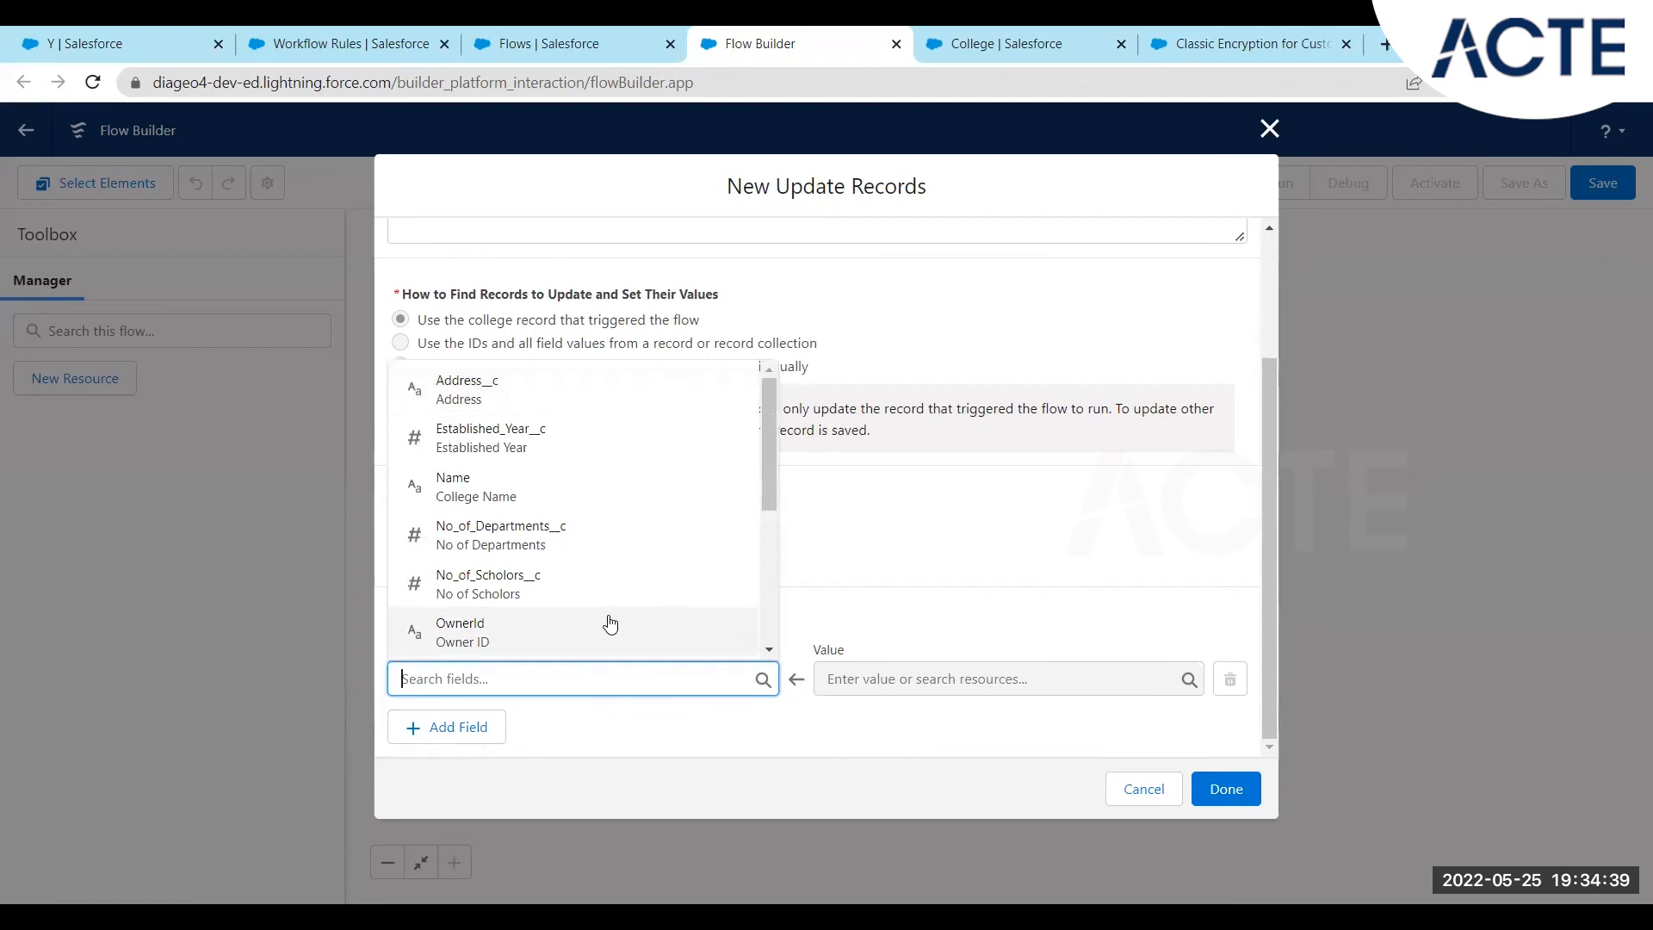
pyautogui.click(583, 538)
# Start a new Constant resource with the API name DefaultDepartmentNo for the No_of_Departments__c value.
pyautogui.click(946, 679)
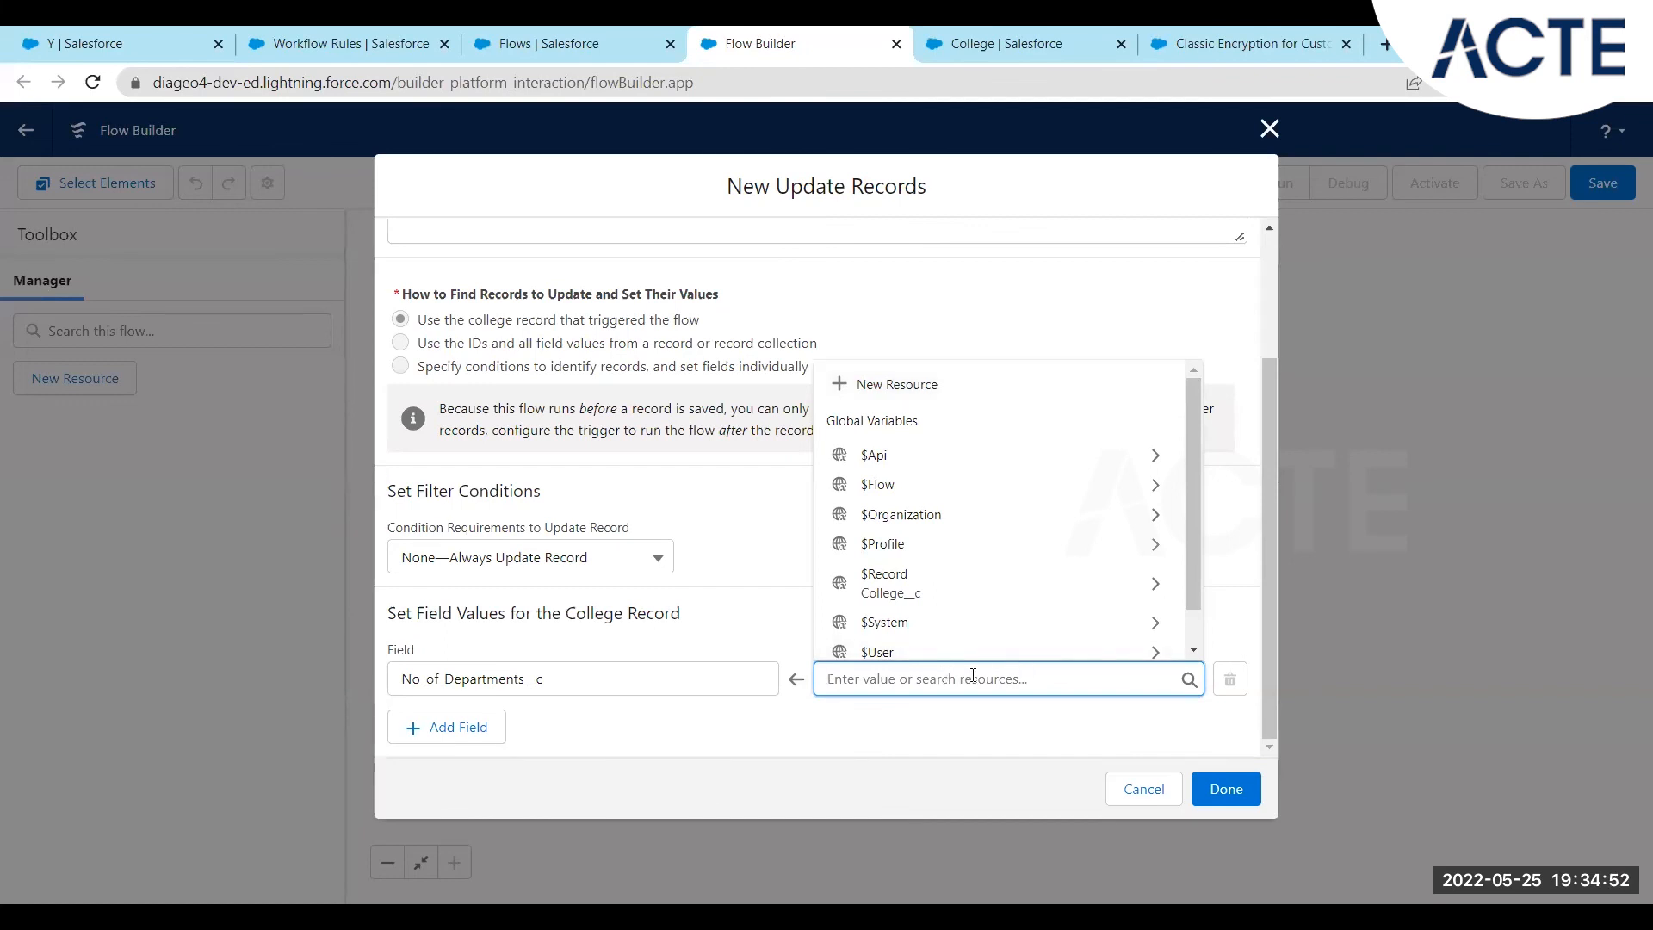
pyautogui.scroll(-1, 1016, 478)
pyautogui.scroll(1, 947, 430)
pyautogui.click(895, 384)
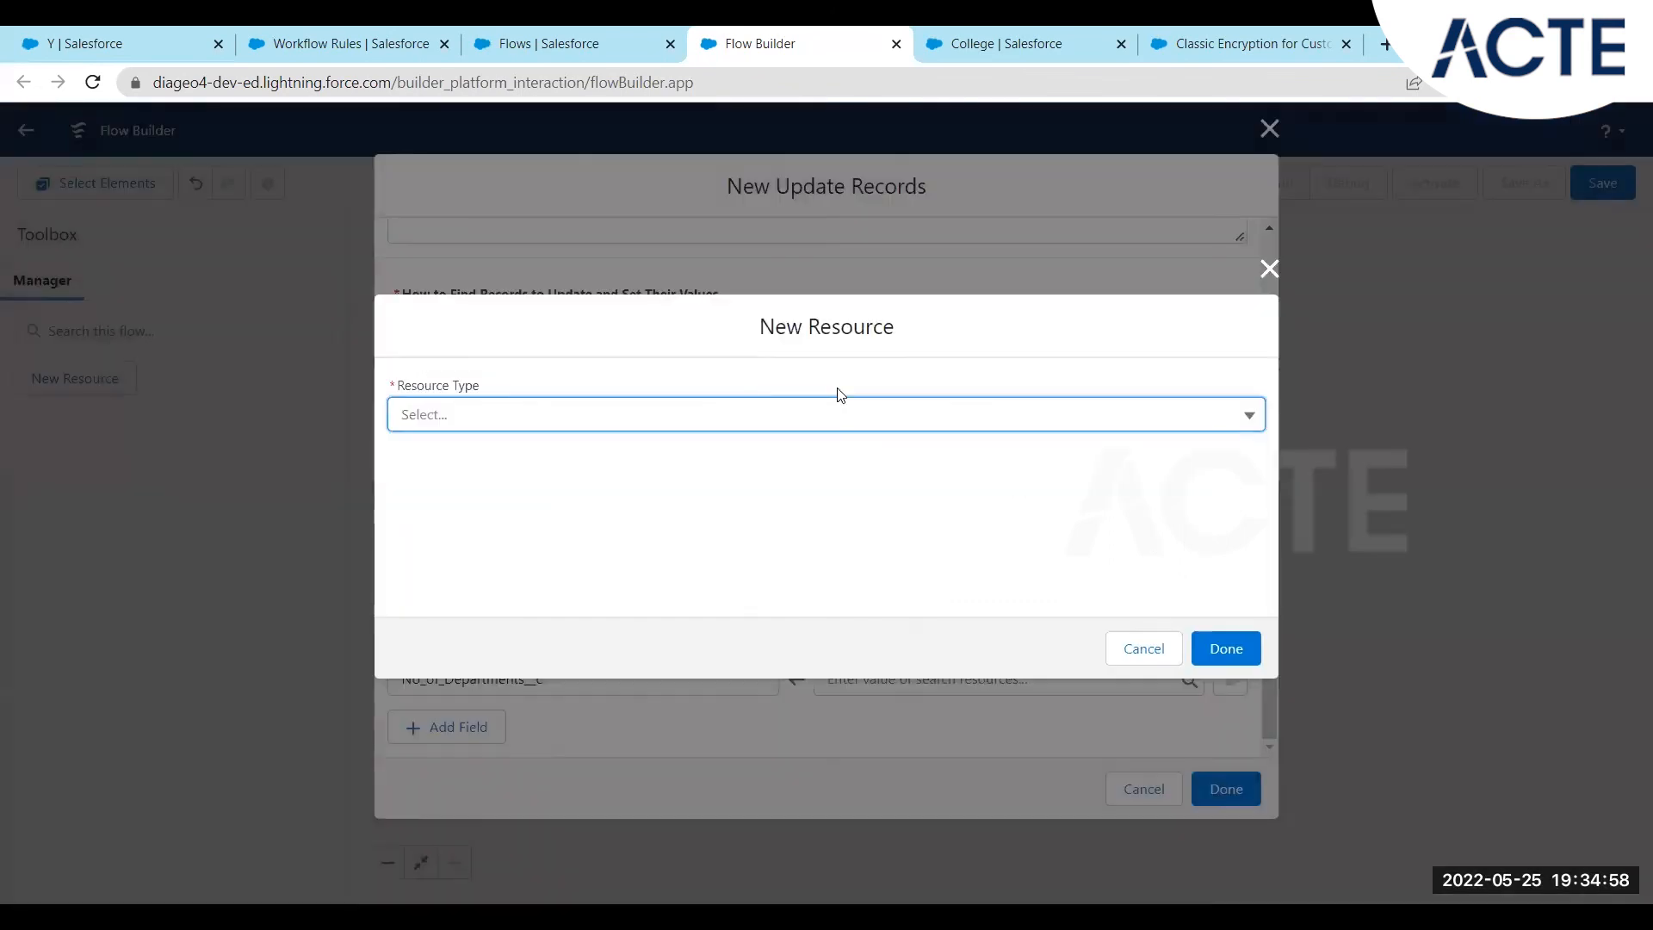
pyautogui.click(697, 414)
pyautogui.click(483, 483)
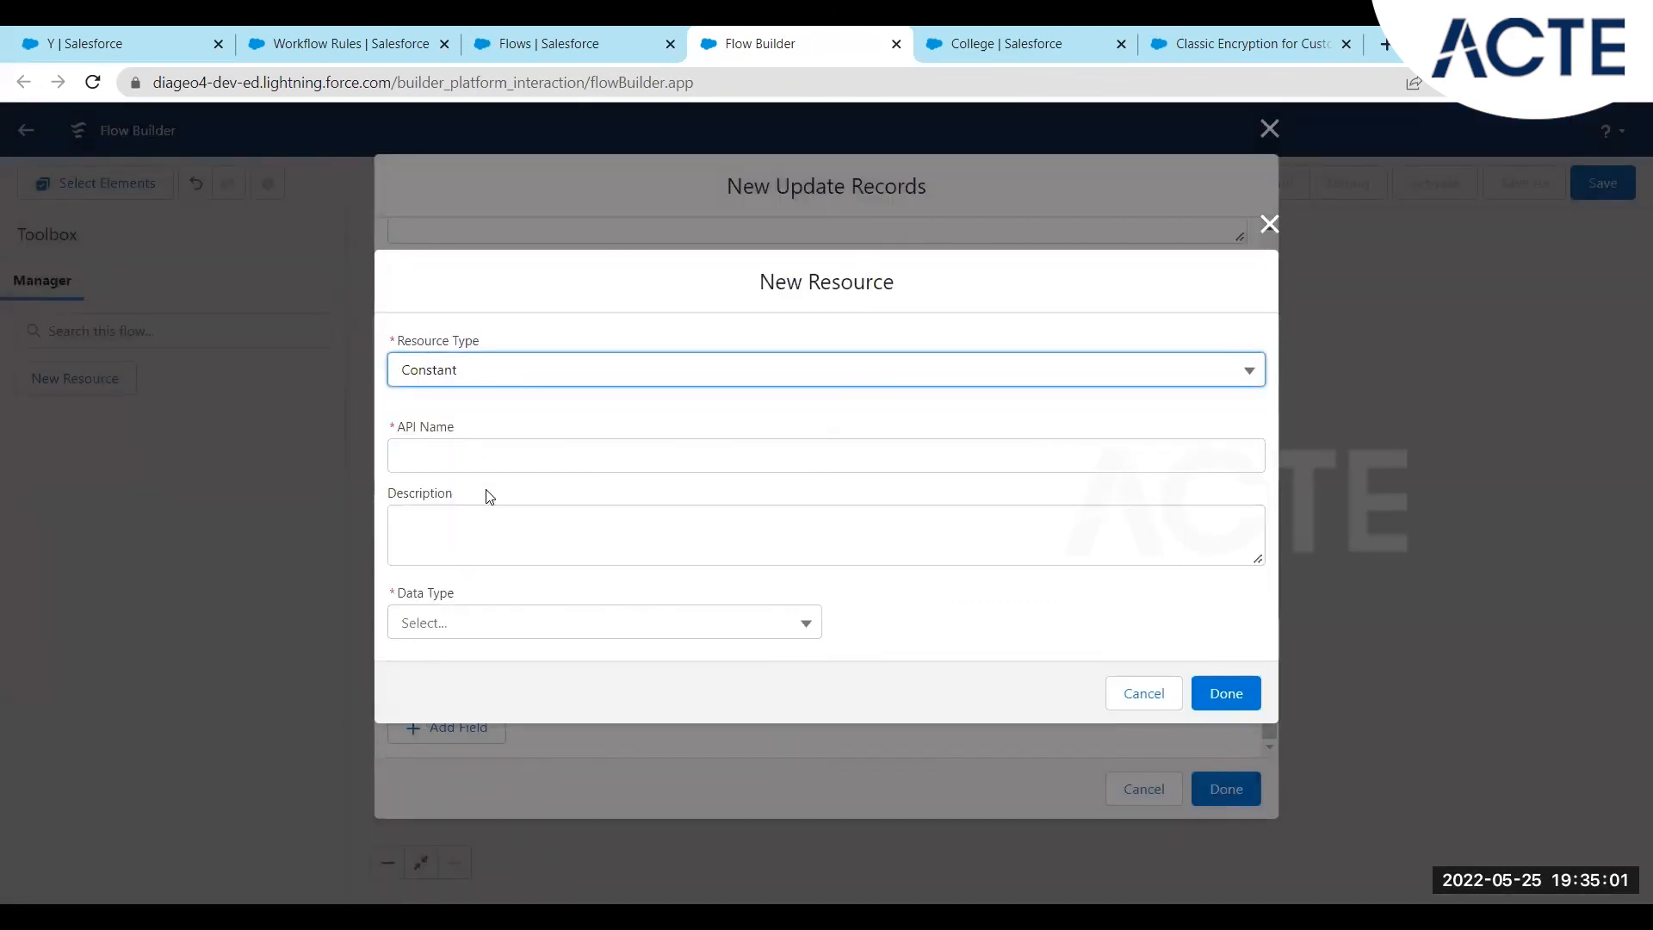
pyautogui.click(484, 457)
pyautogui.write('DefaultDe')
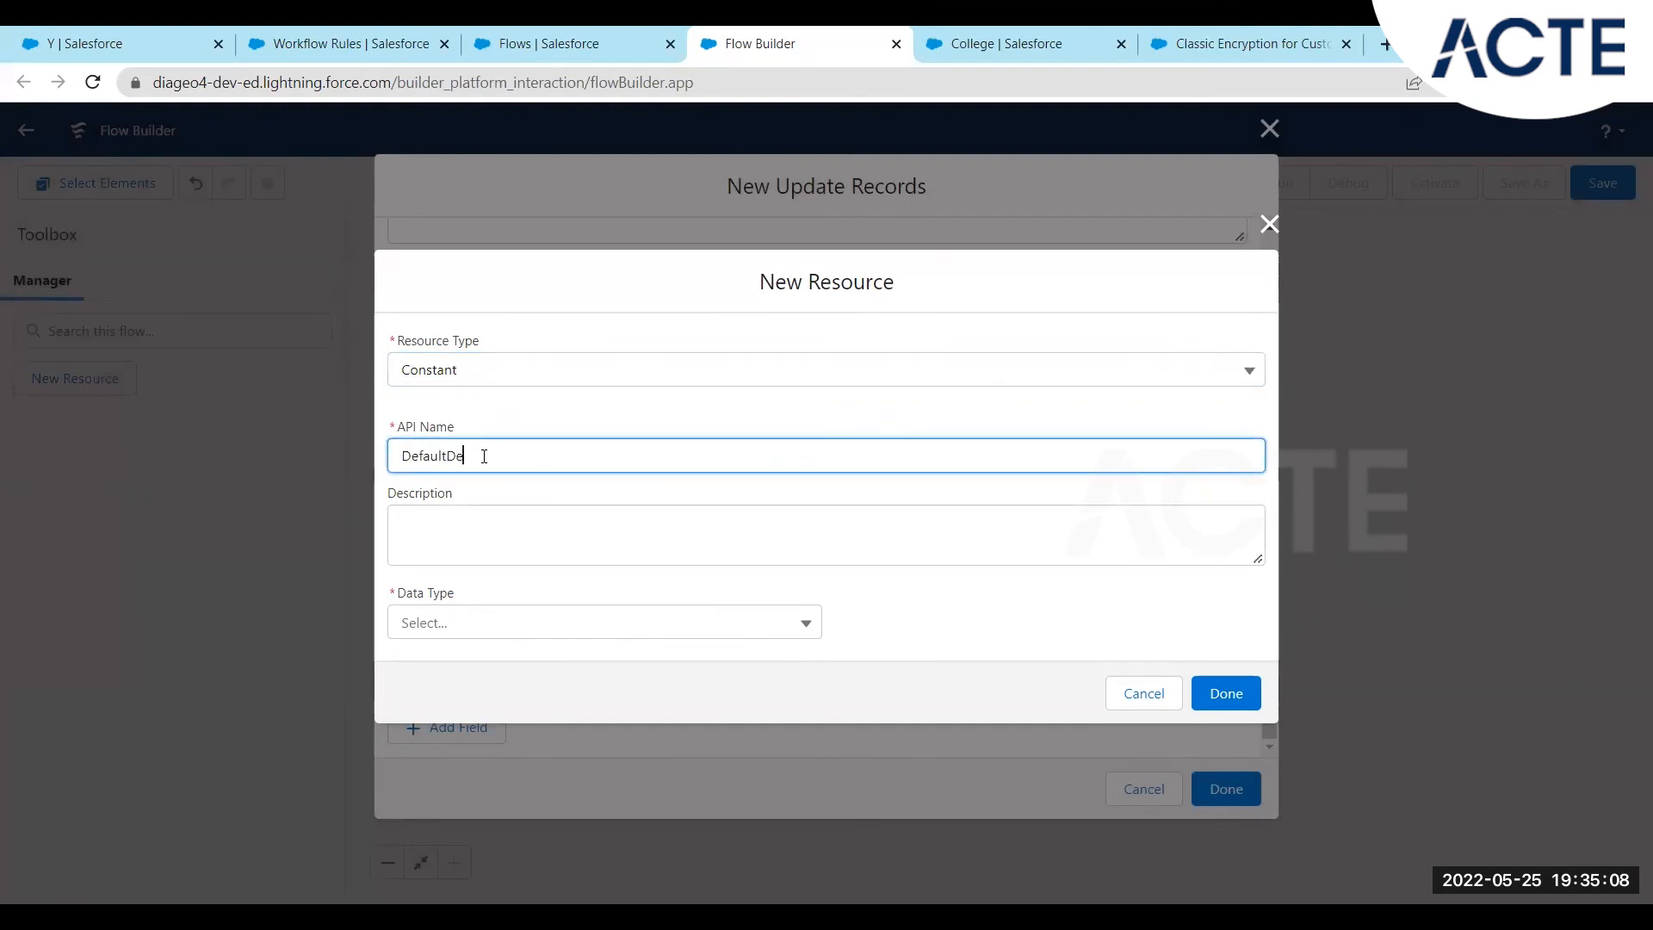
pyautogui.write('partmentNo')
# Give the DefaultDepartmentNo constant the Number data type and a value of 100, and finish creating it.
pyautogui.click(533, 622)
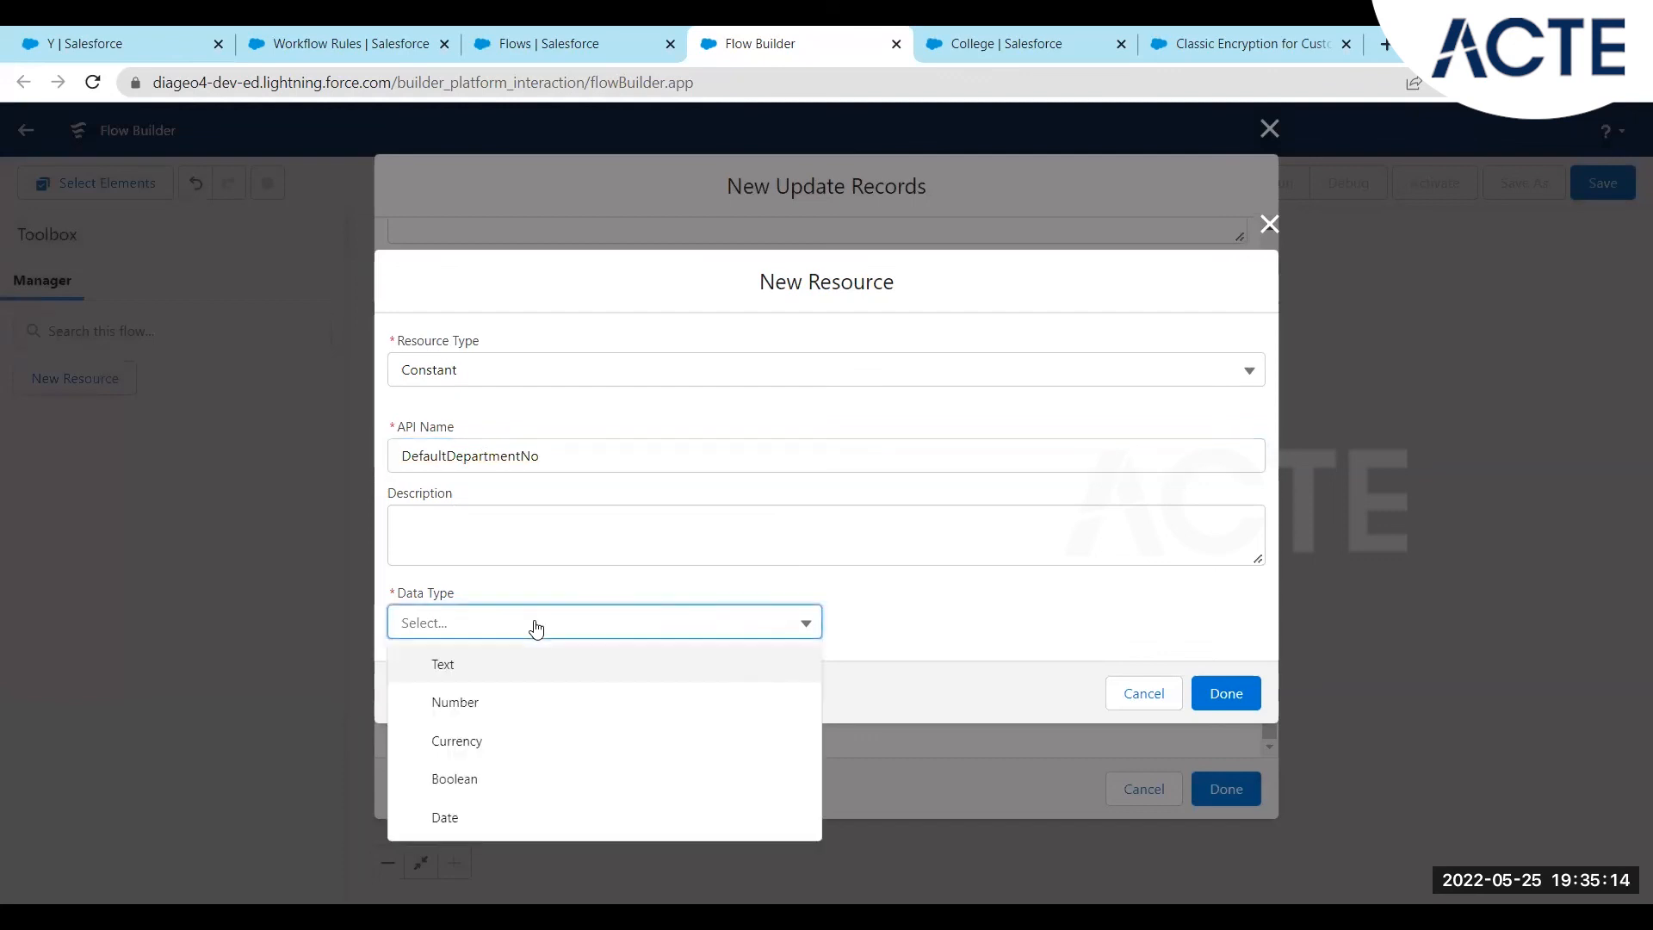
pyautogui.click(461, 713)
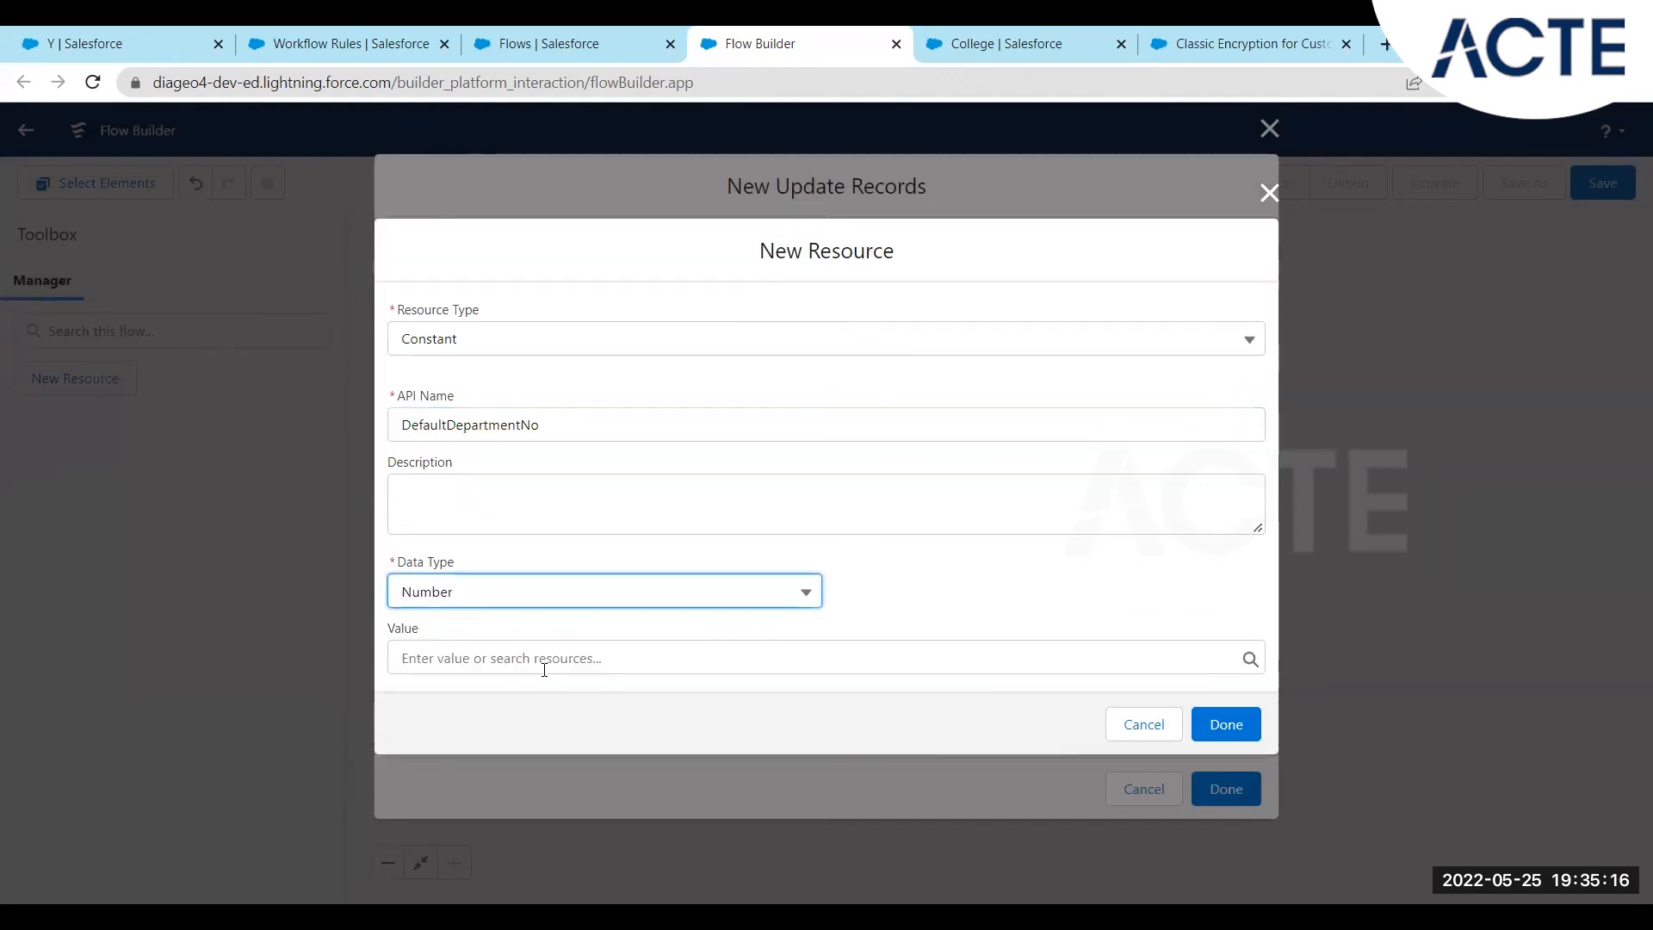
pyautogui.click(593, 656)
pyautogui.write('2')
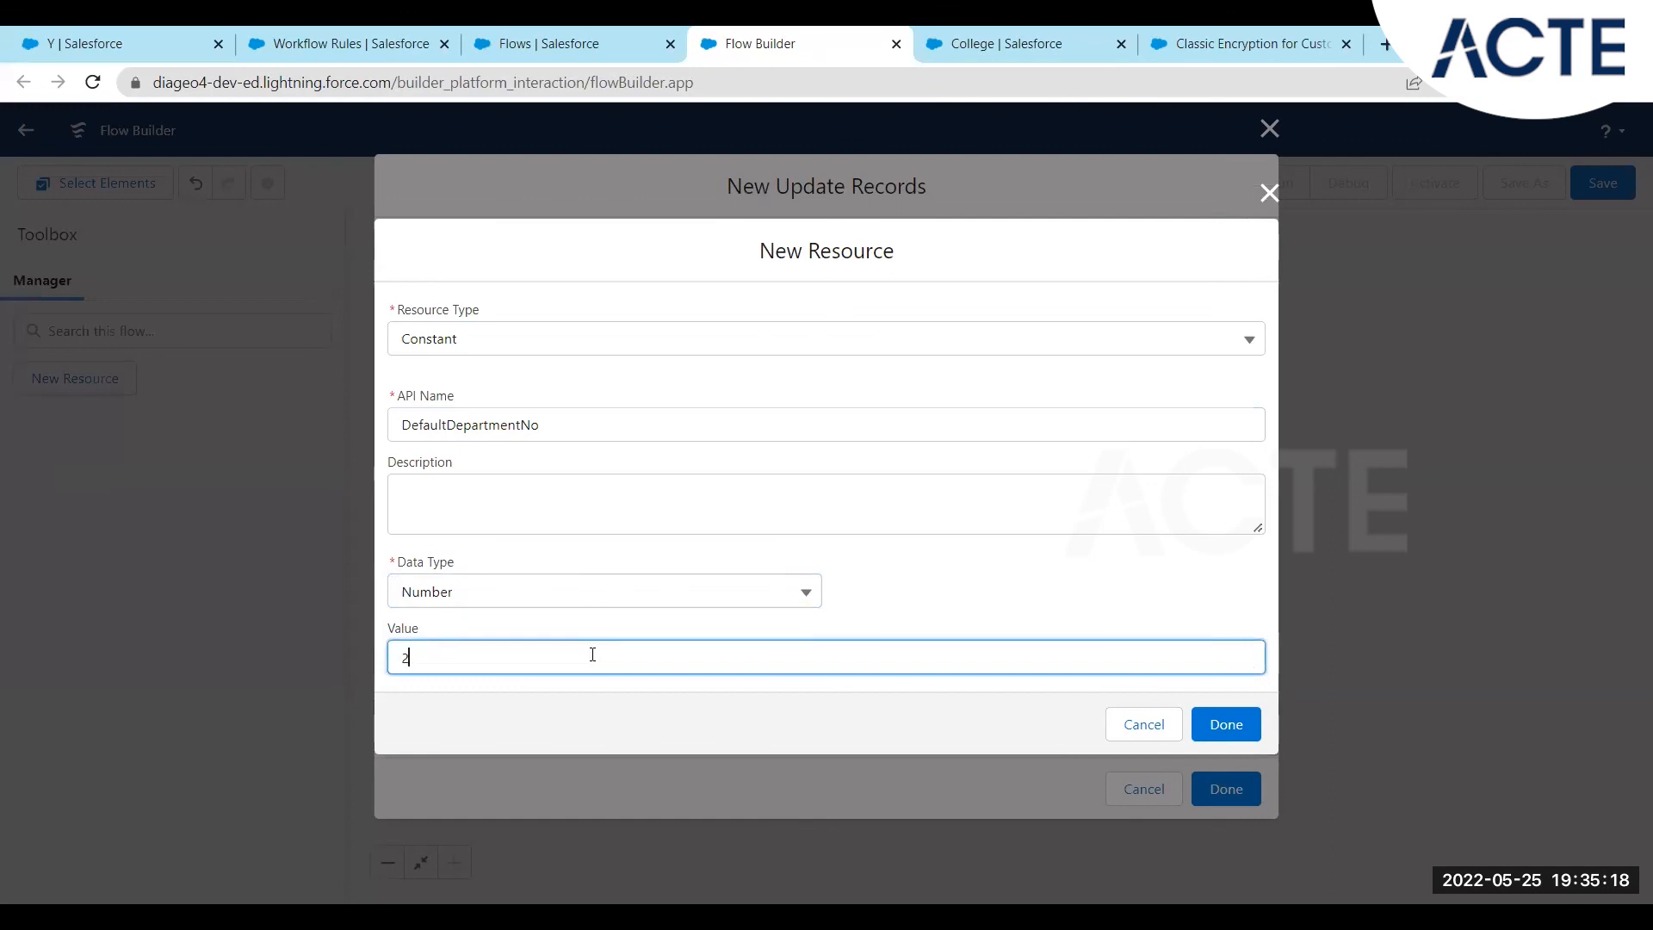
pyautogui.press('BackSpace')
pyautogui.write('100')
pyautogui.click(1214, 727)
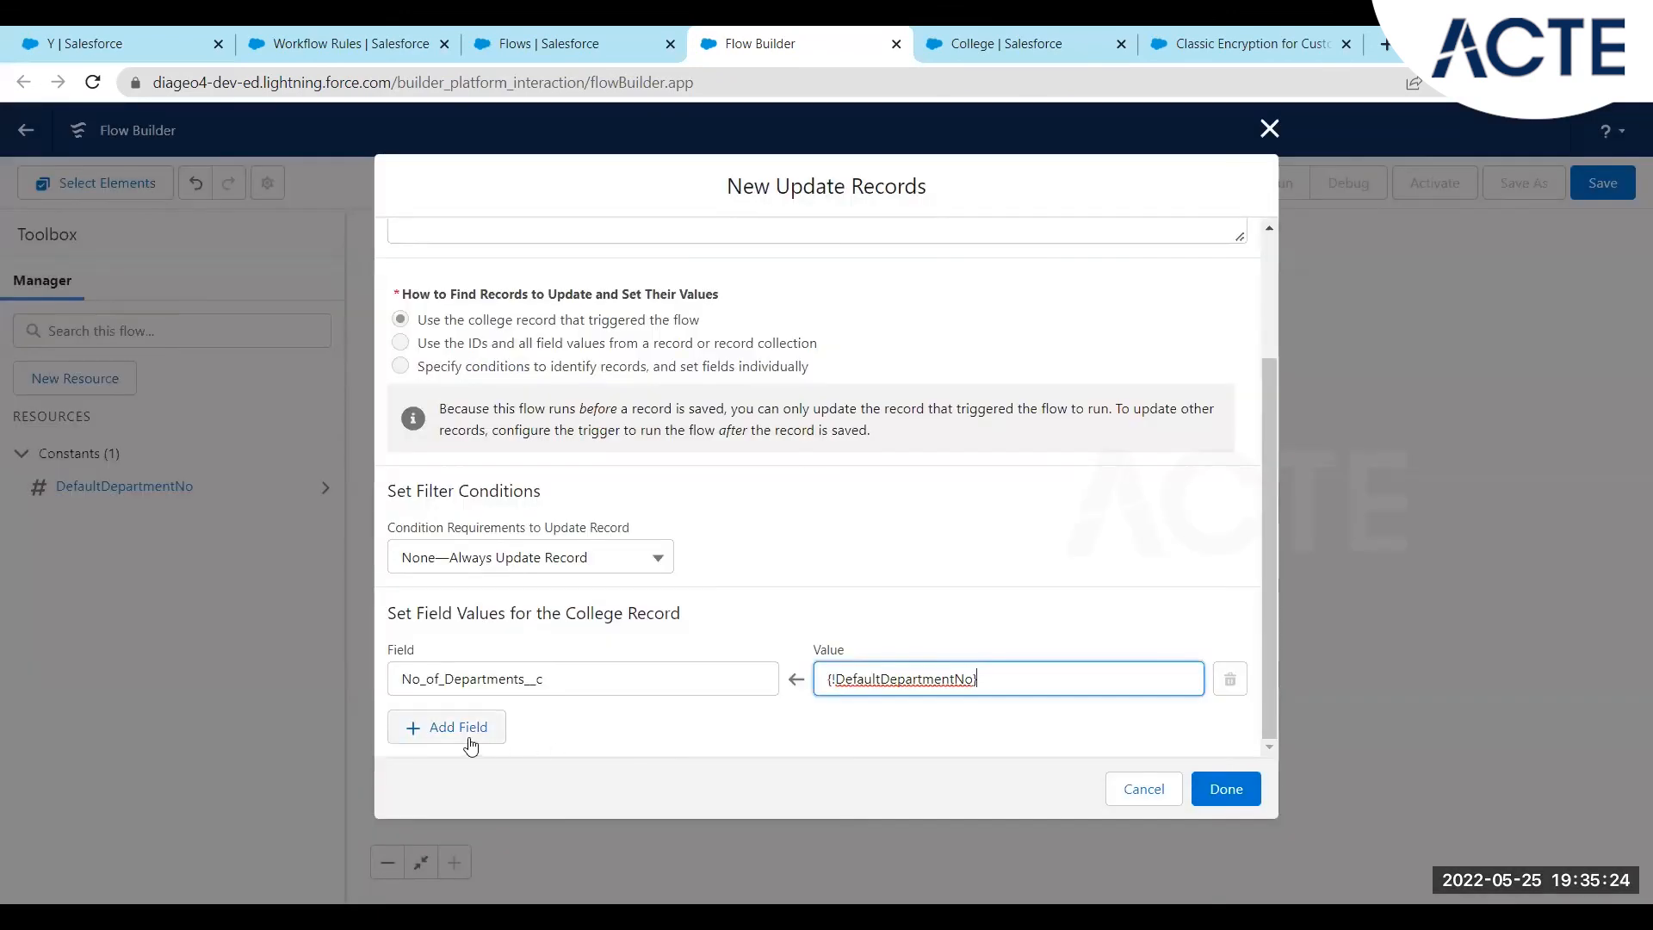
# Add a second field assignment to the update element and choose No_of_Scholors__c as its field.
pyautogui.click(470, 737)
pyautogui.scroll(-1, 711, 654)
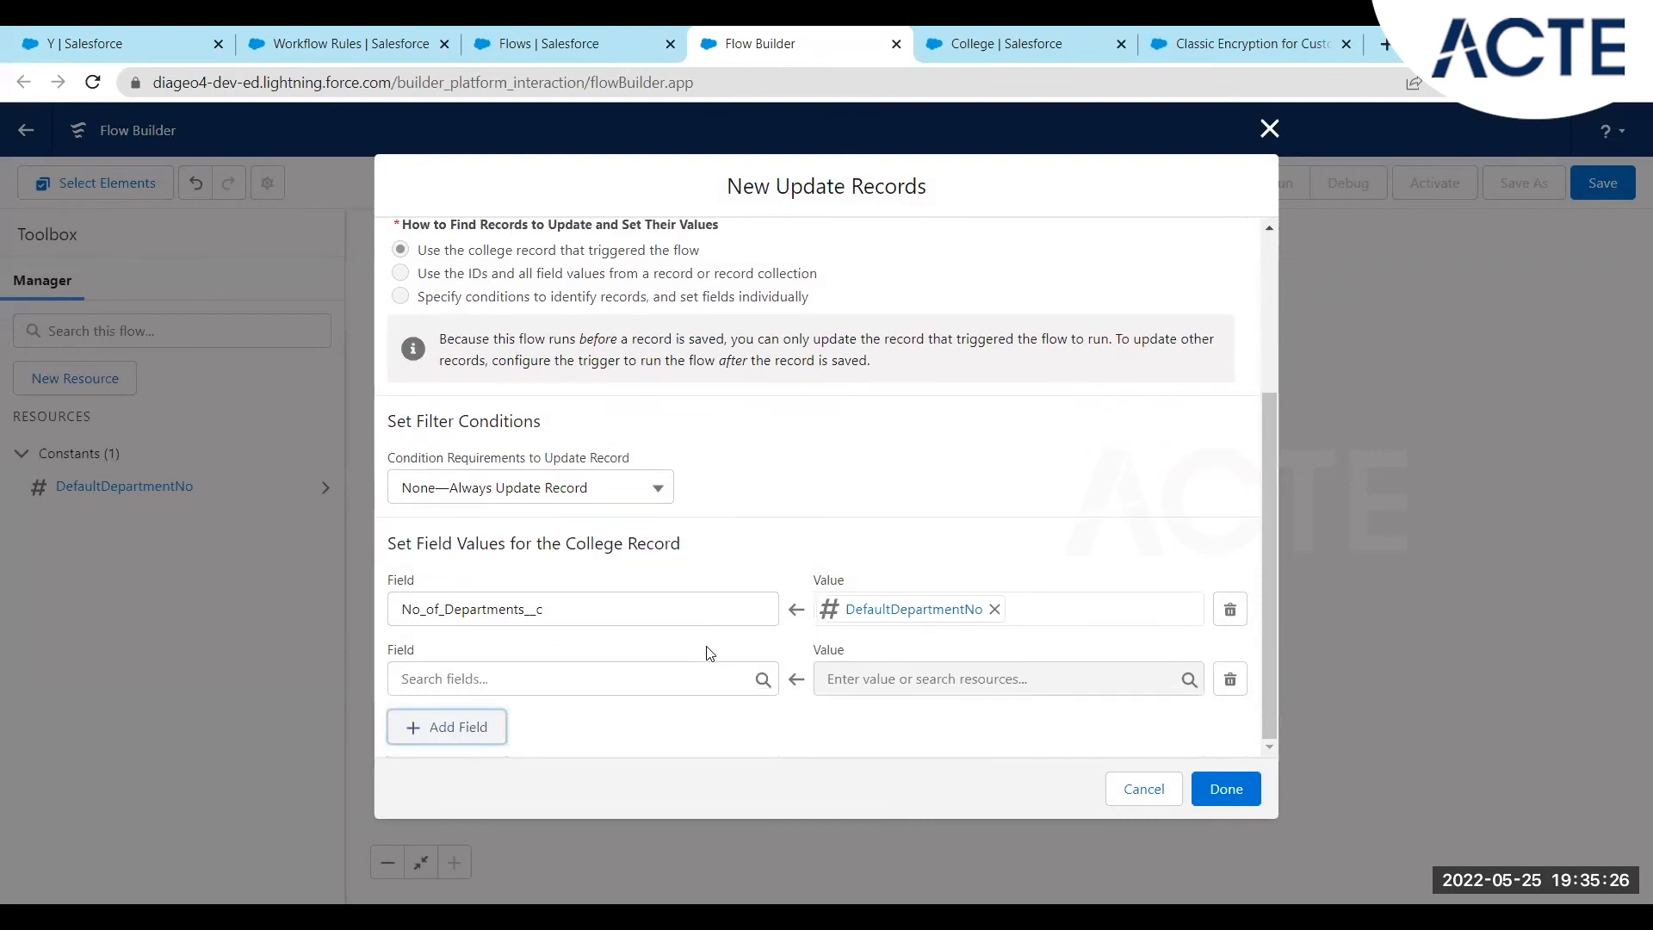
pyautogui.click(506, 676)
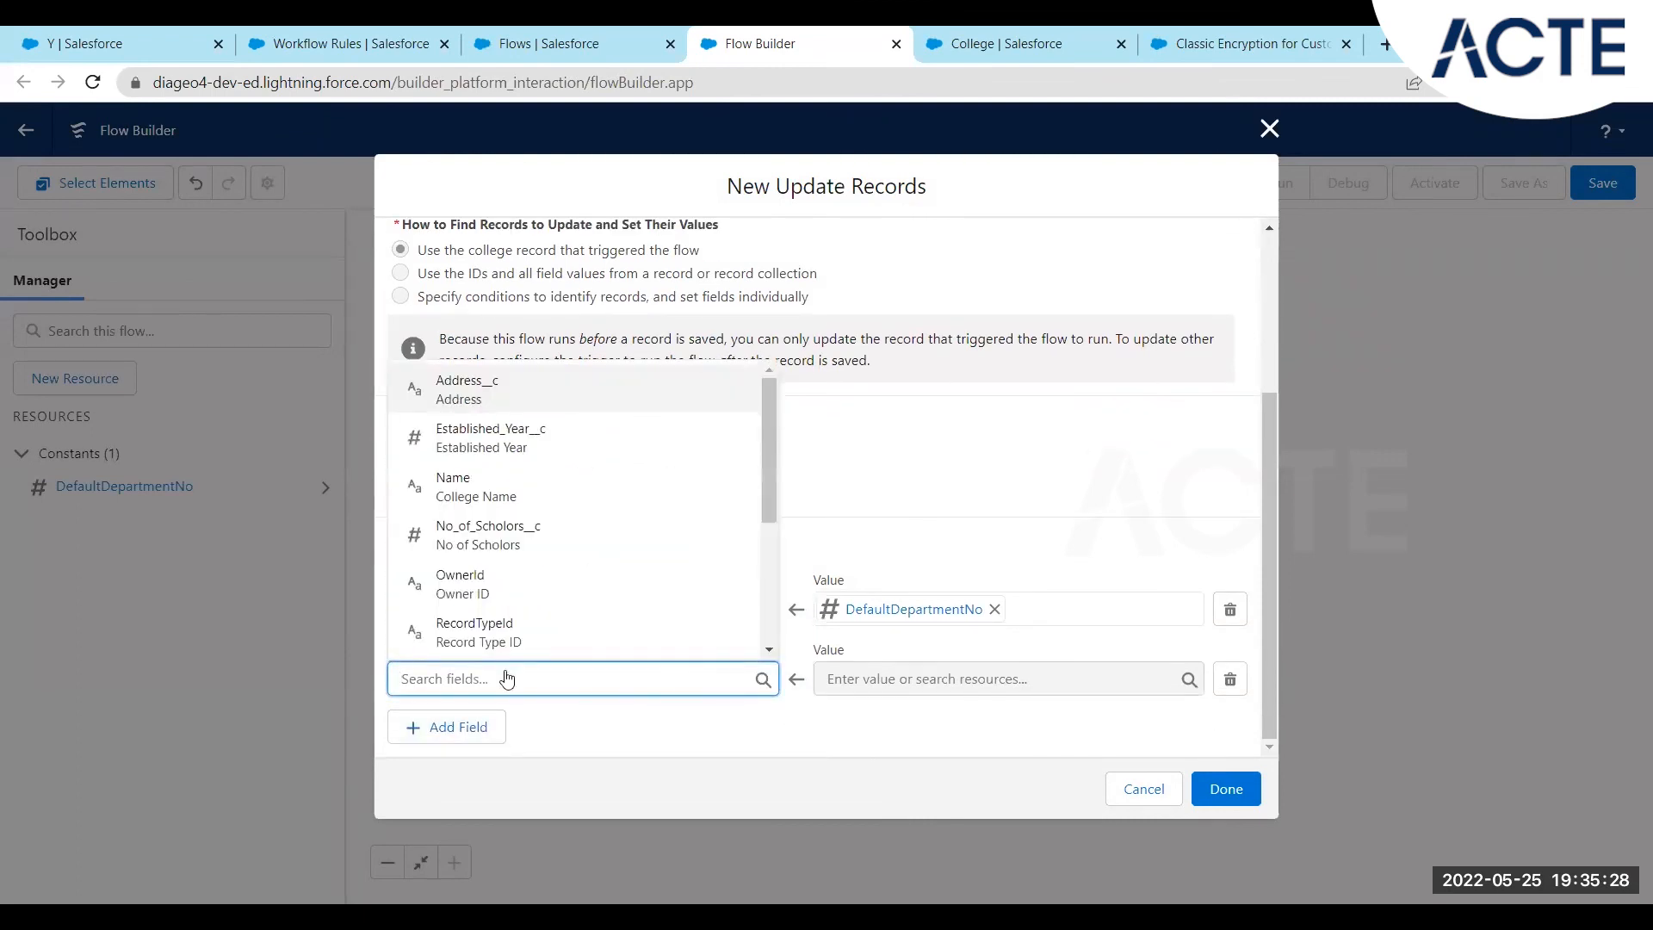
pyautogui.click(517, 538)
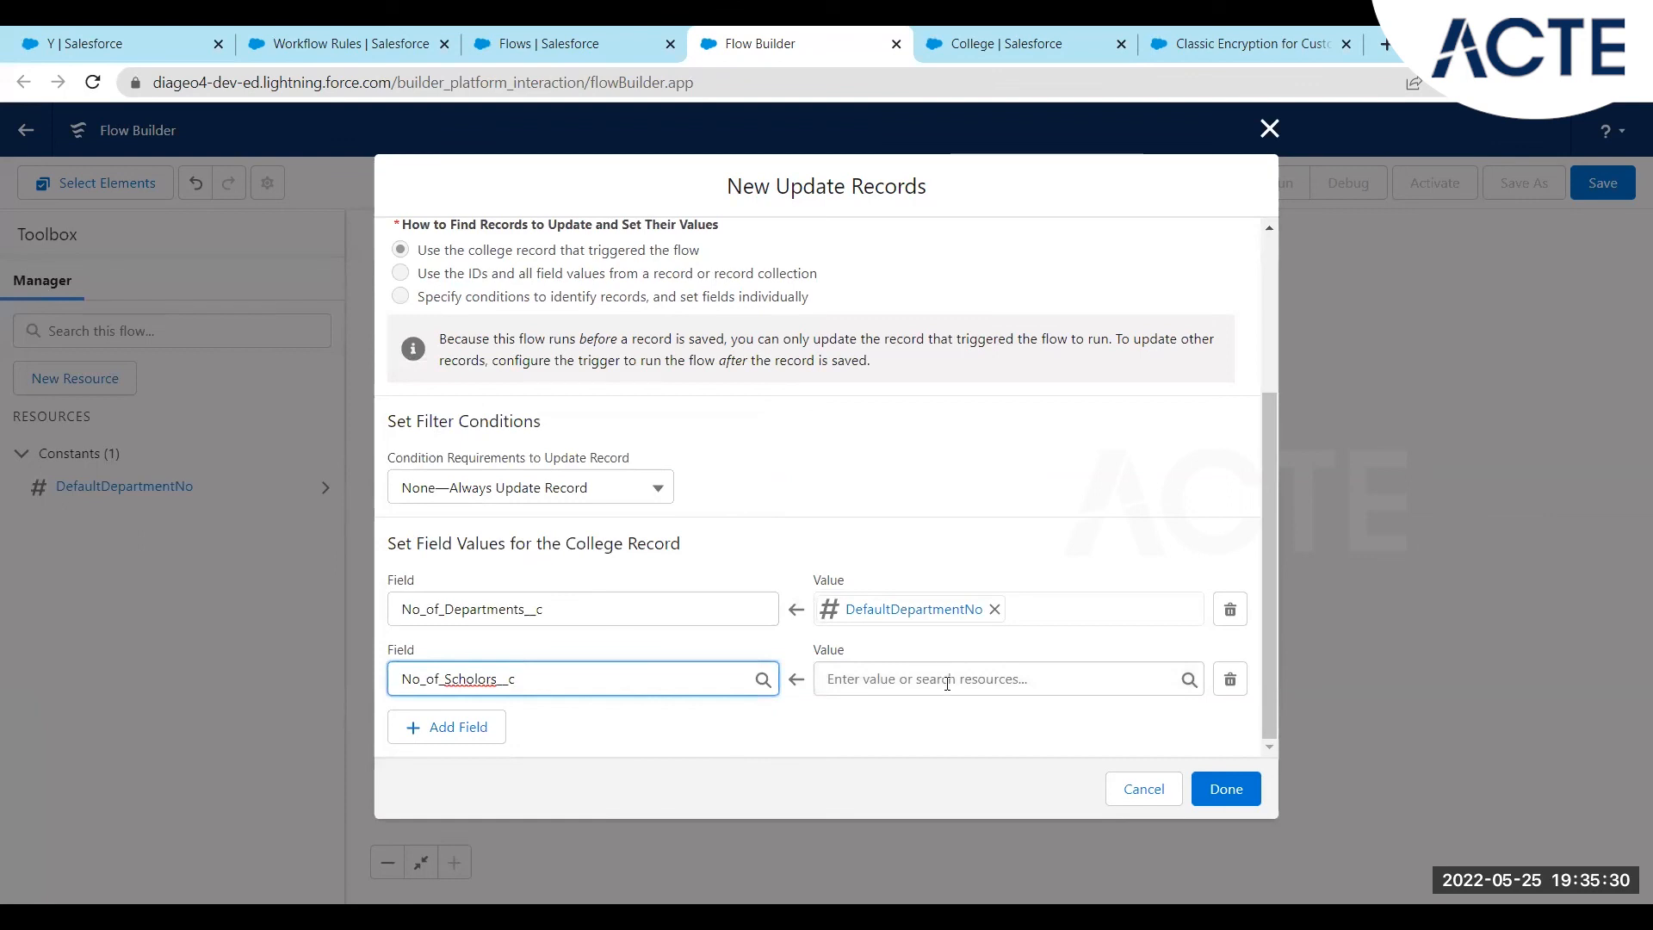
# Start a new Constant resource with the API name DefaultNoOfShcolors for the No_of_Scholors__c value.
pyautogui.click(924, 676)
pyautogui.click(835, 381)
pyautogui.click(528, 414)
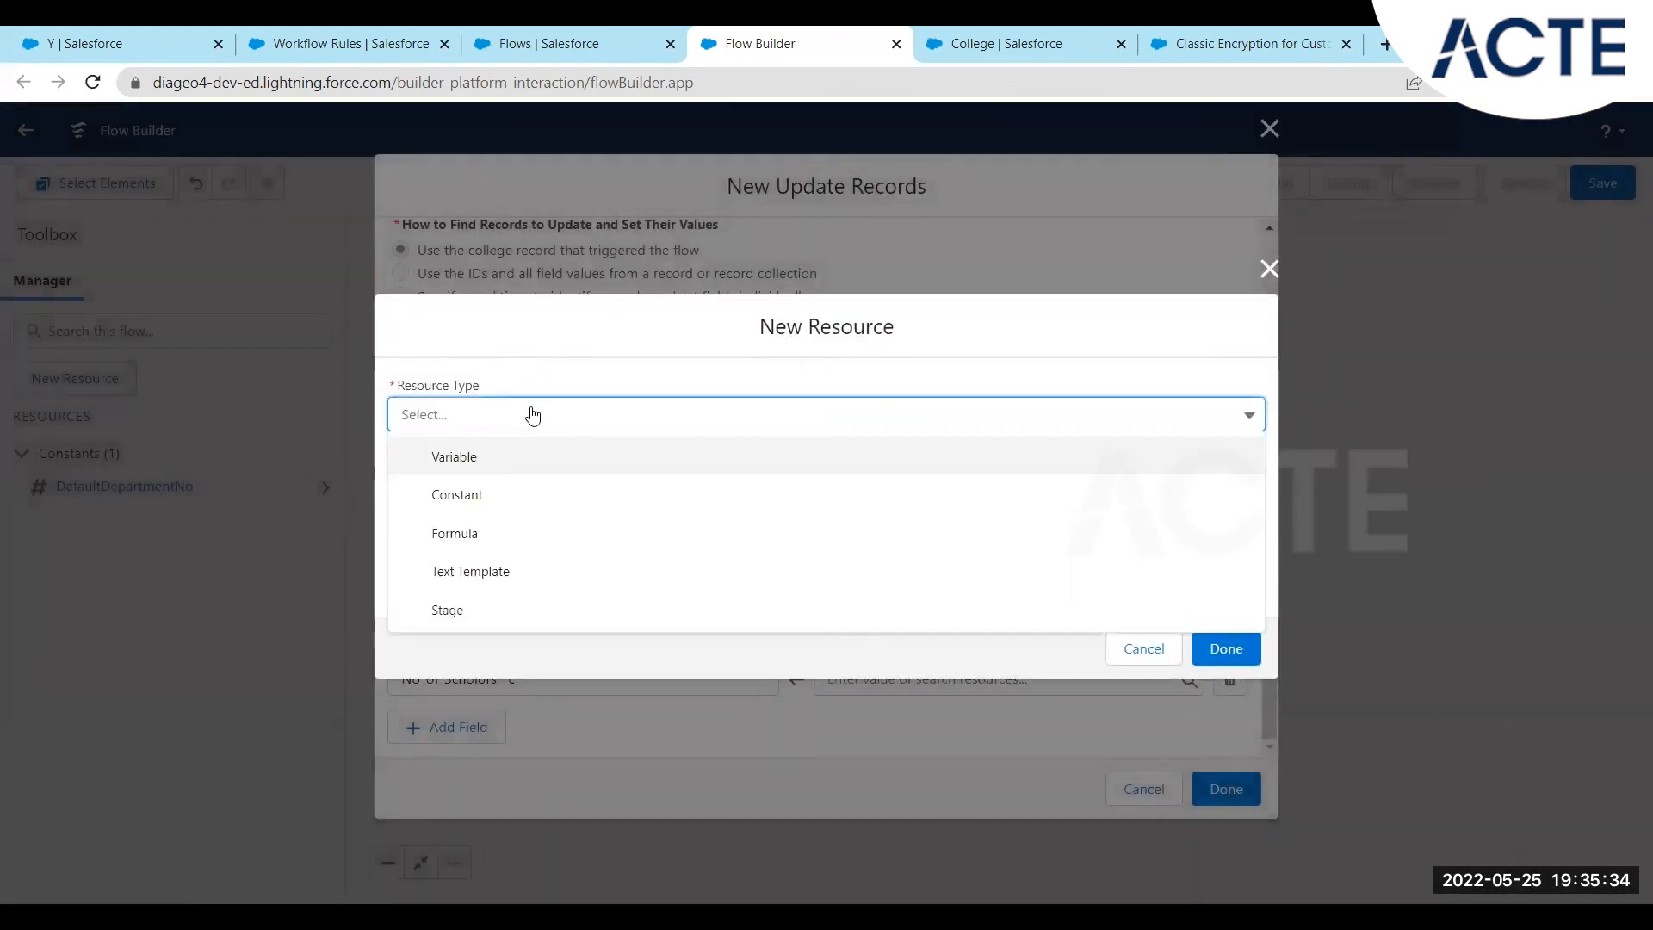
pyautogui.click(473, 499)
pyautogui.click(511, 461)
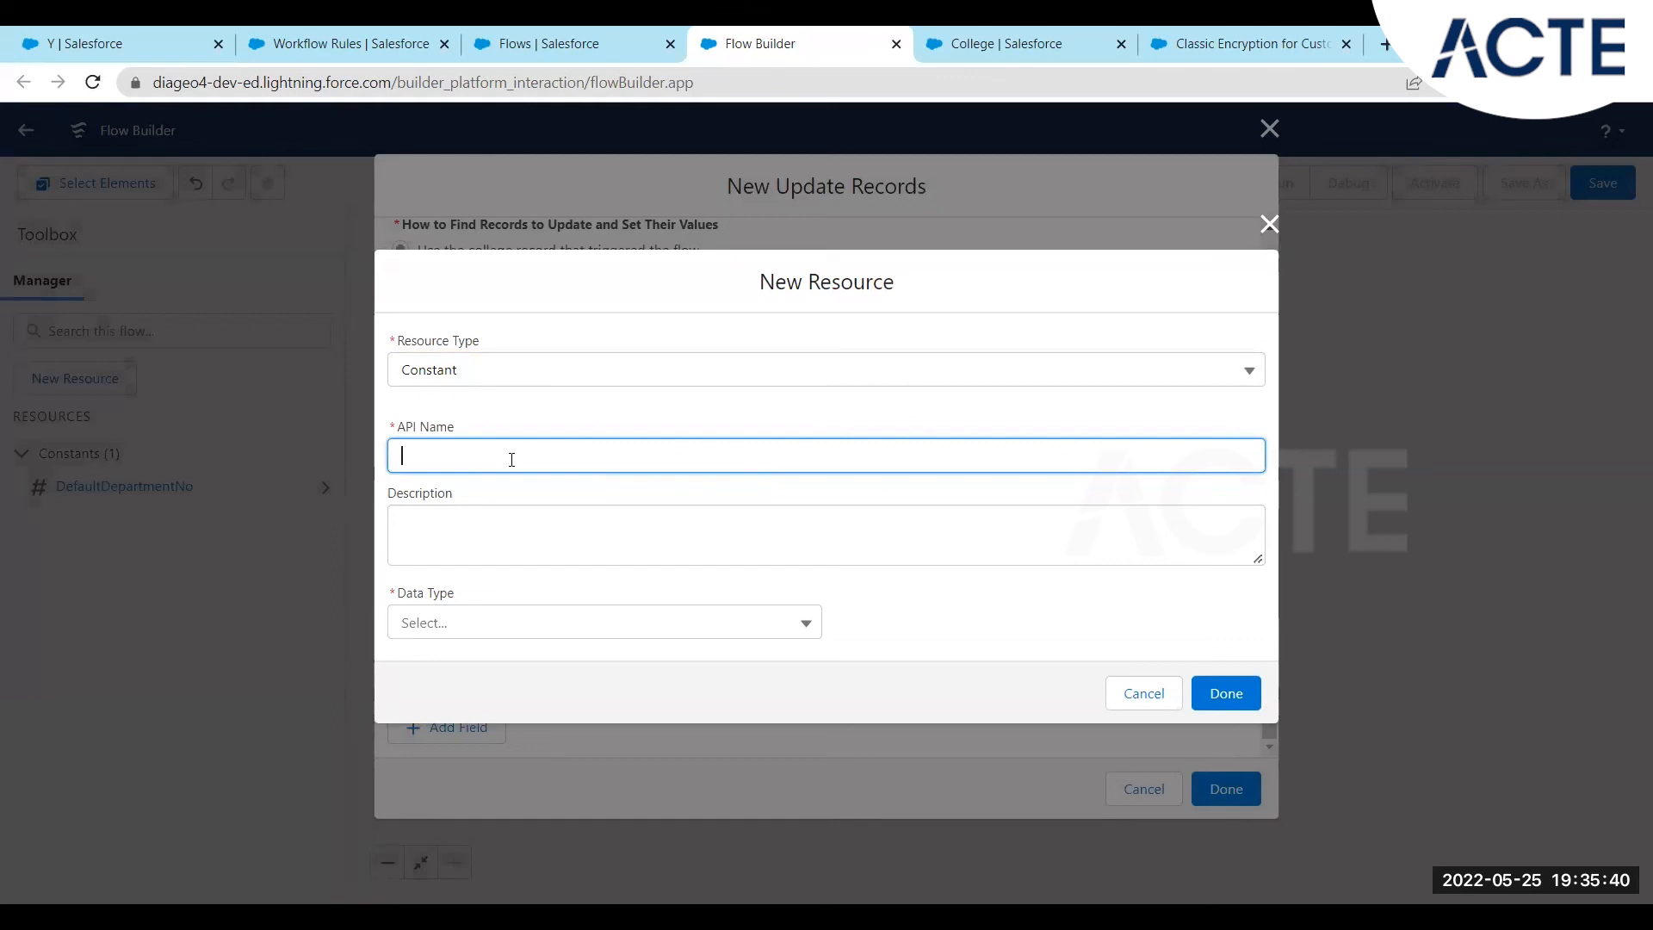
pyautogui.write('S')
pyautogui.press('BackSpace')
pyautogui.write('NoDefaultNoof')
pyautogui.press('BackSpace')
pyautogui.press('BackSpace')
pyautogui.write('OfShcolors')
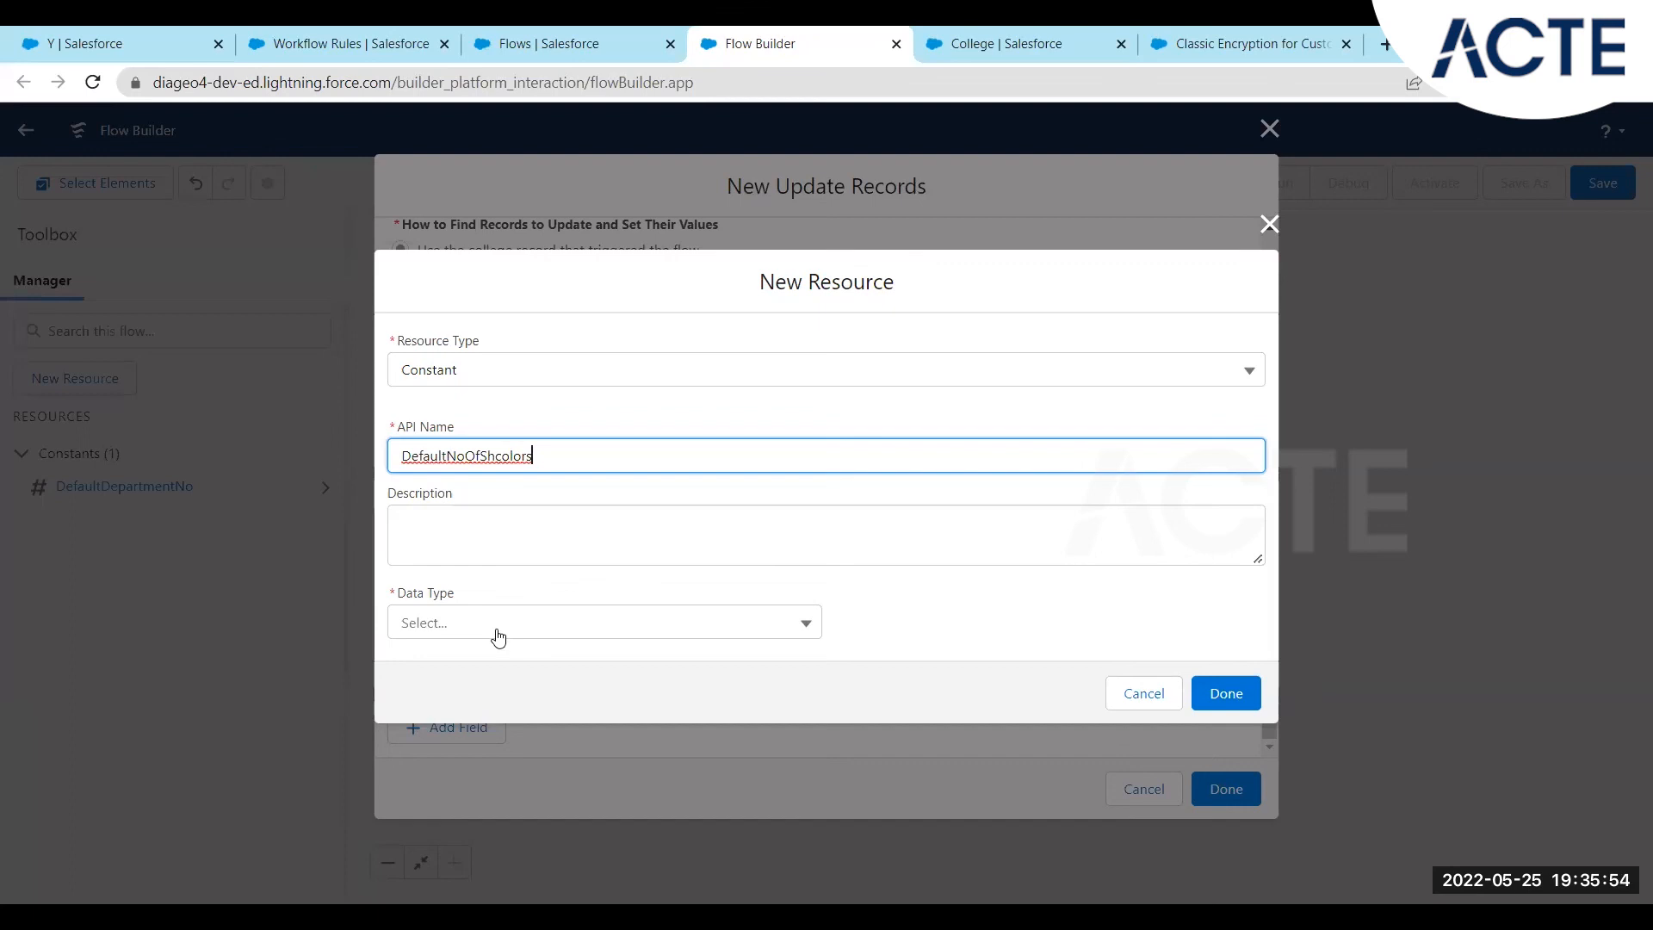
# Give the DefaultNoOfShcolors constant the Number data type and a value of 200, and finish the Update Records element.
pyautogui.click(494, 628)
pyautogui.click(479, 714)
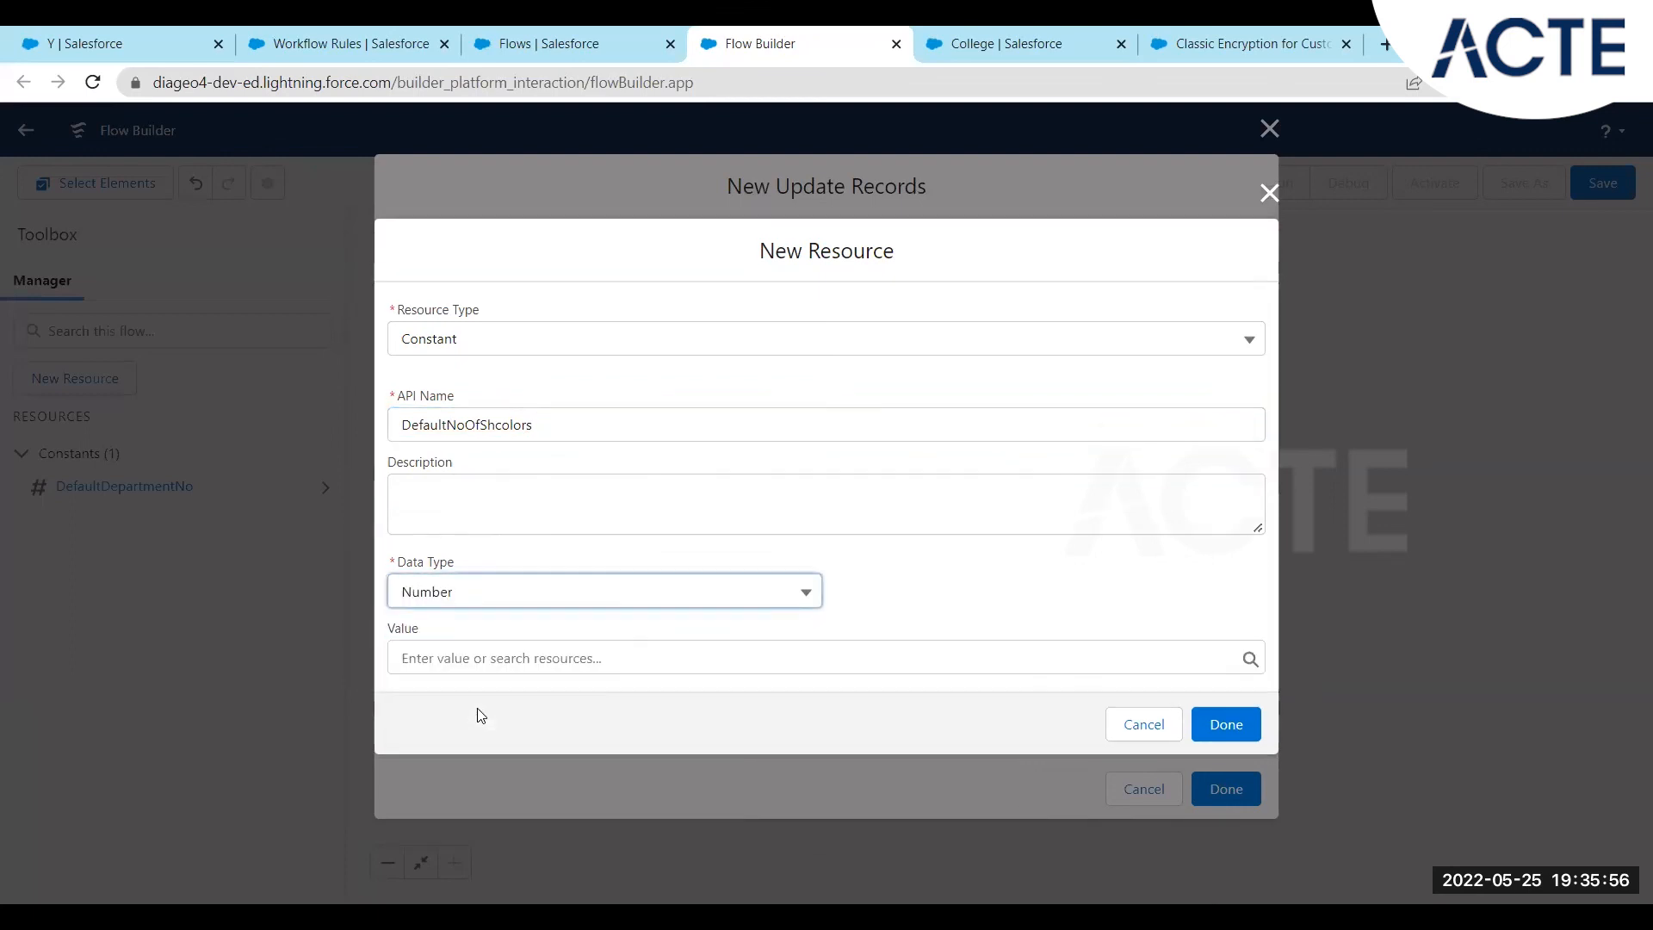
pyautogui.click(596, 660)
pyautogui.write('200')
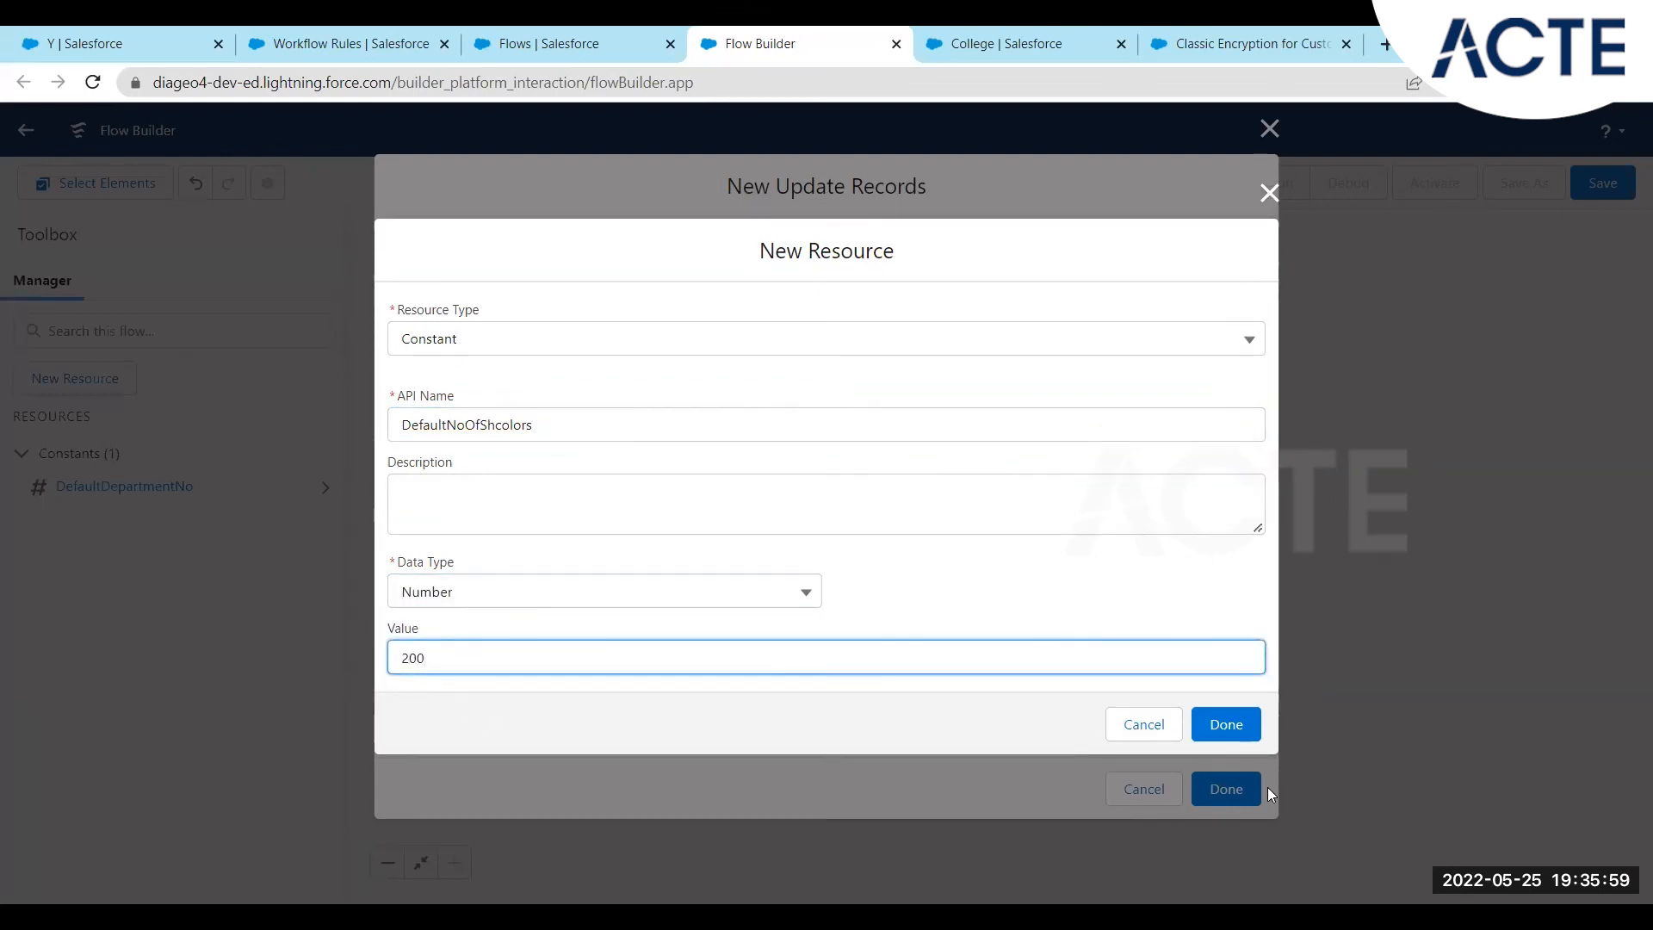
pyautogui.click(1227, 724)
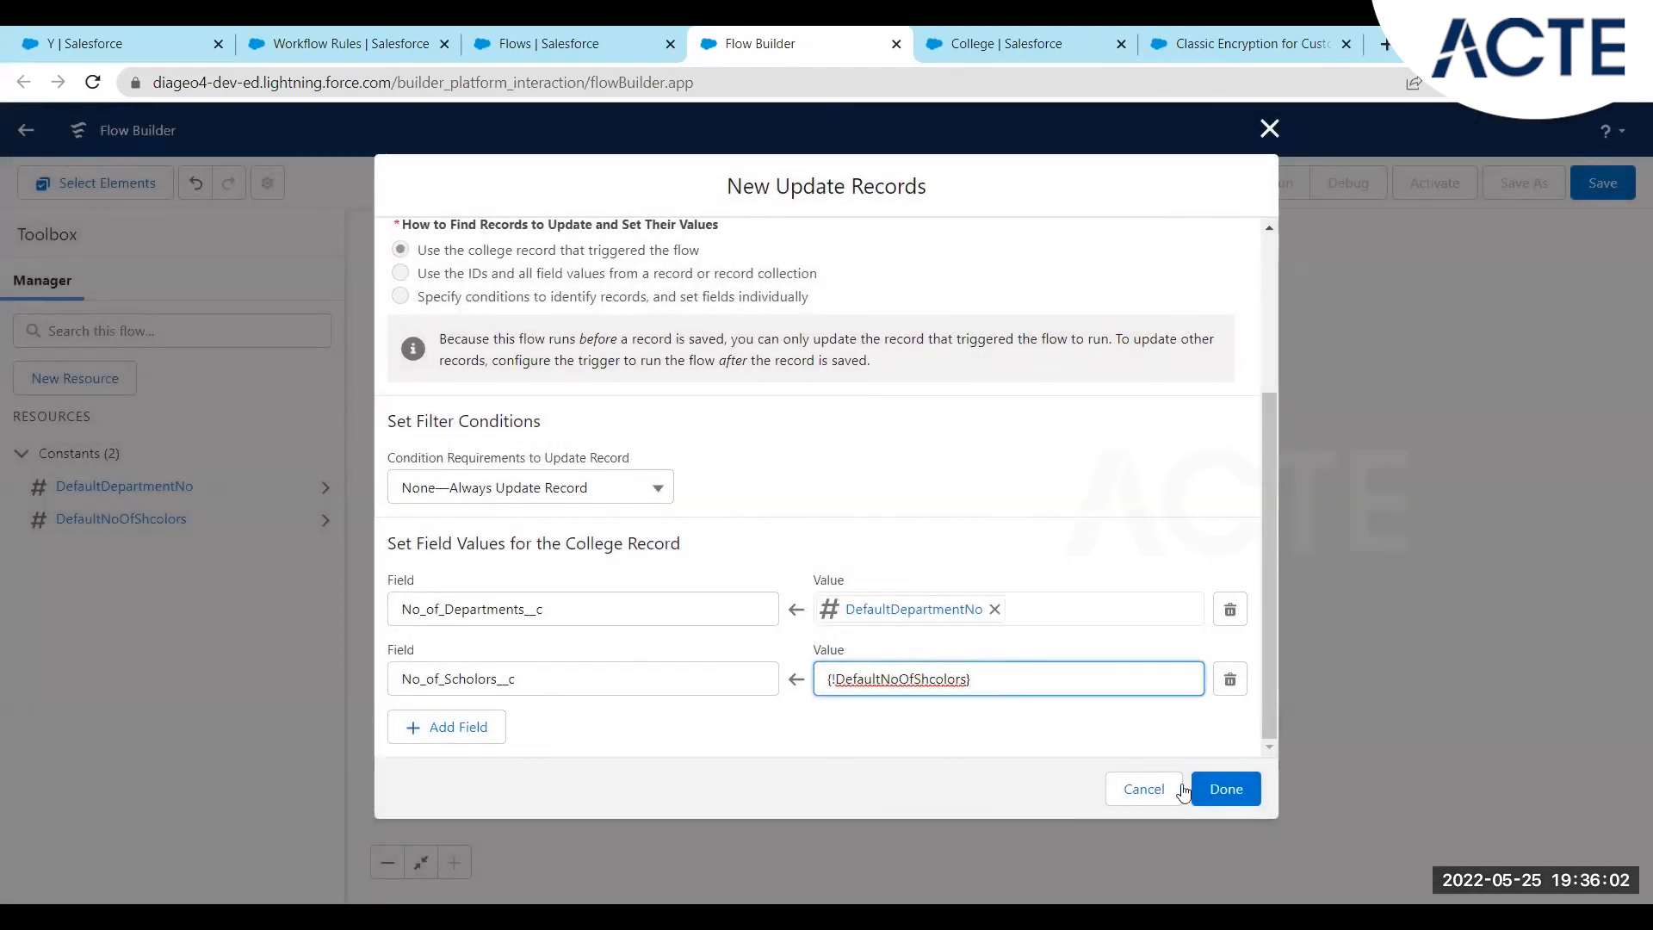
pyautogui.click(1224, 790)
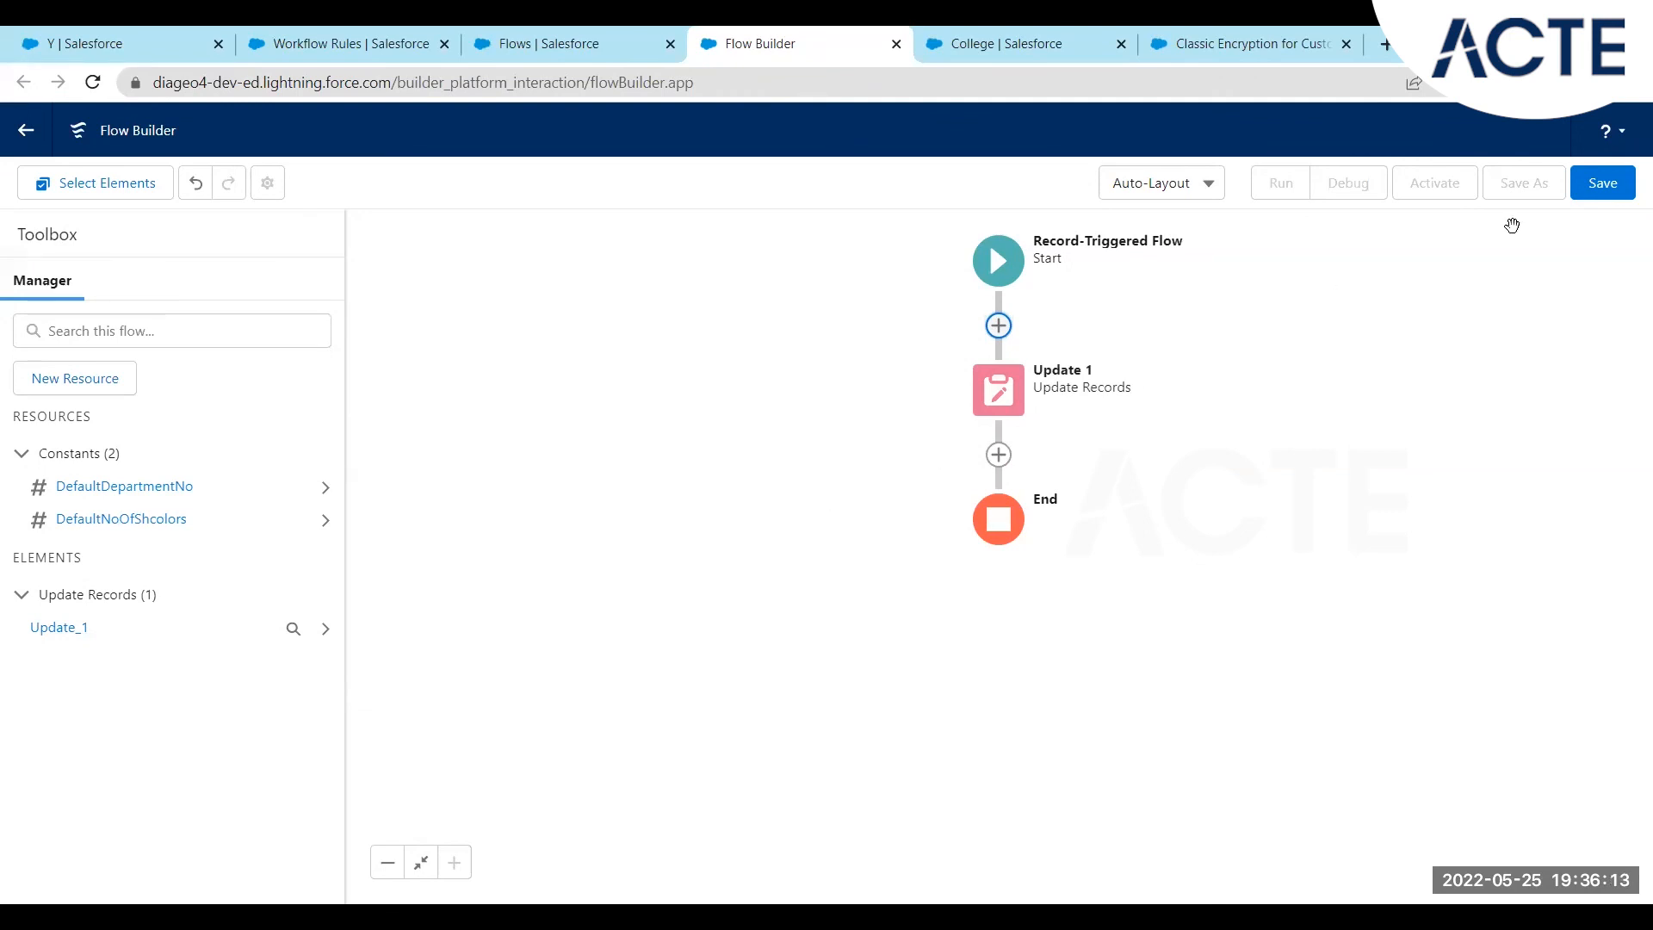
# Save the flow with the label Default Department Scholors and activate it.
pyautogui.click(1627, 187)
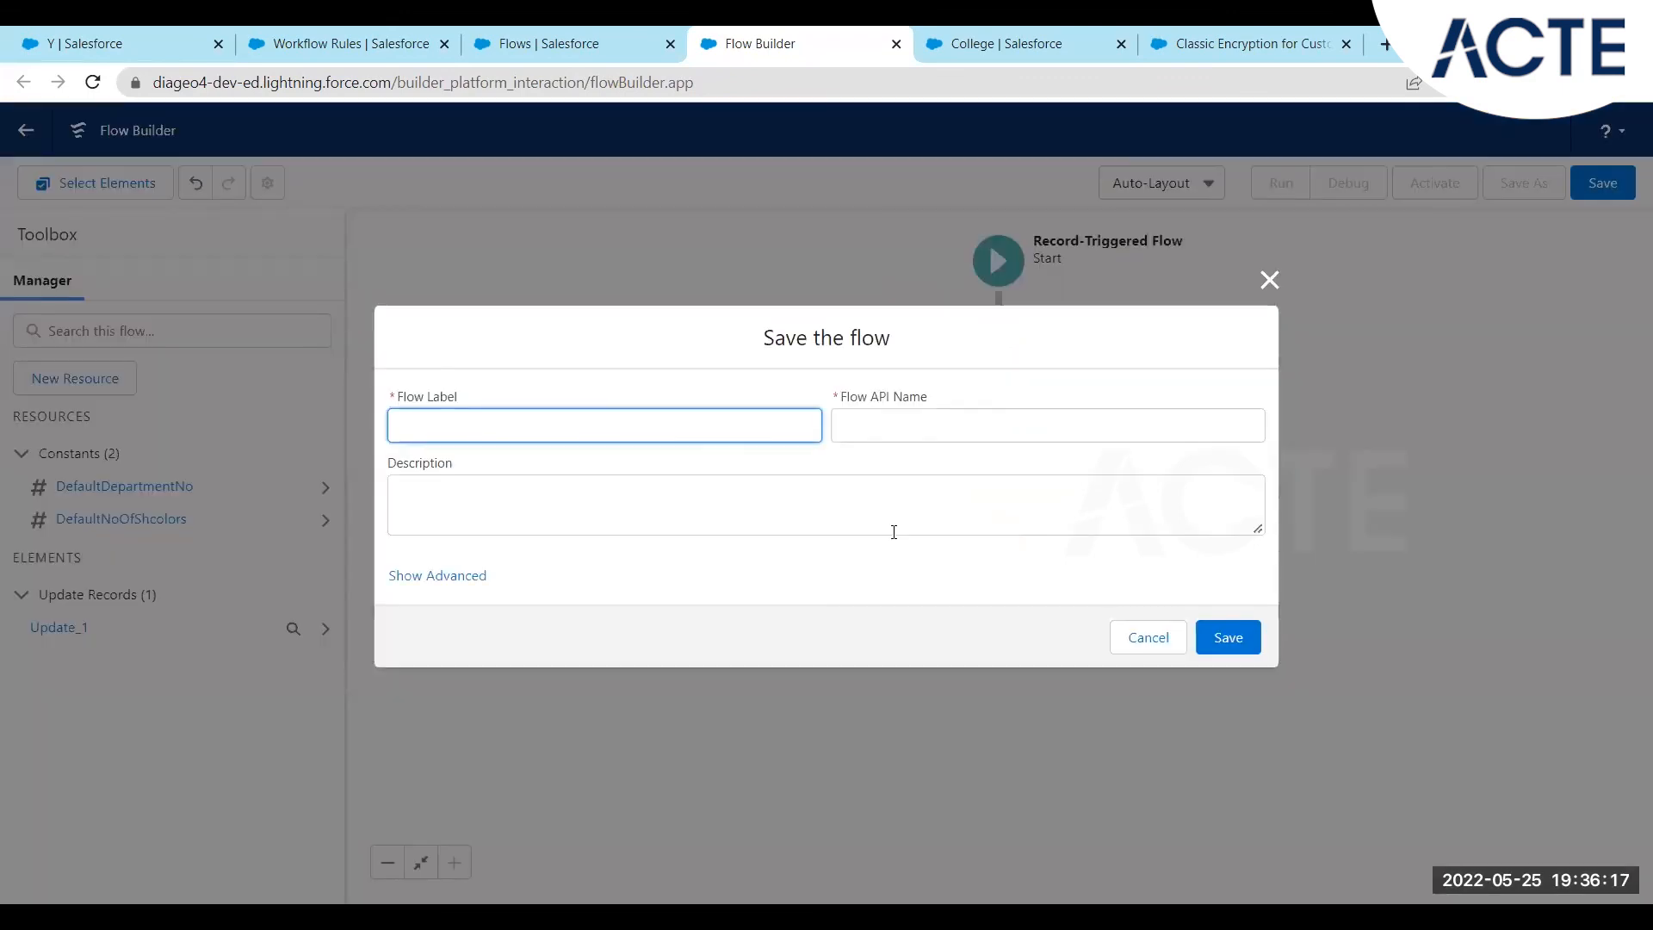
pyautogui.write('Default Department')
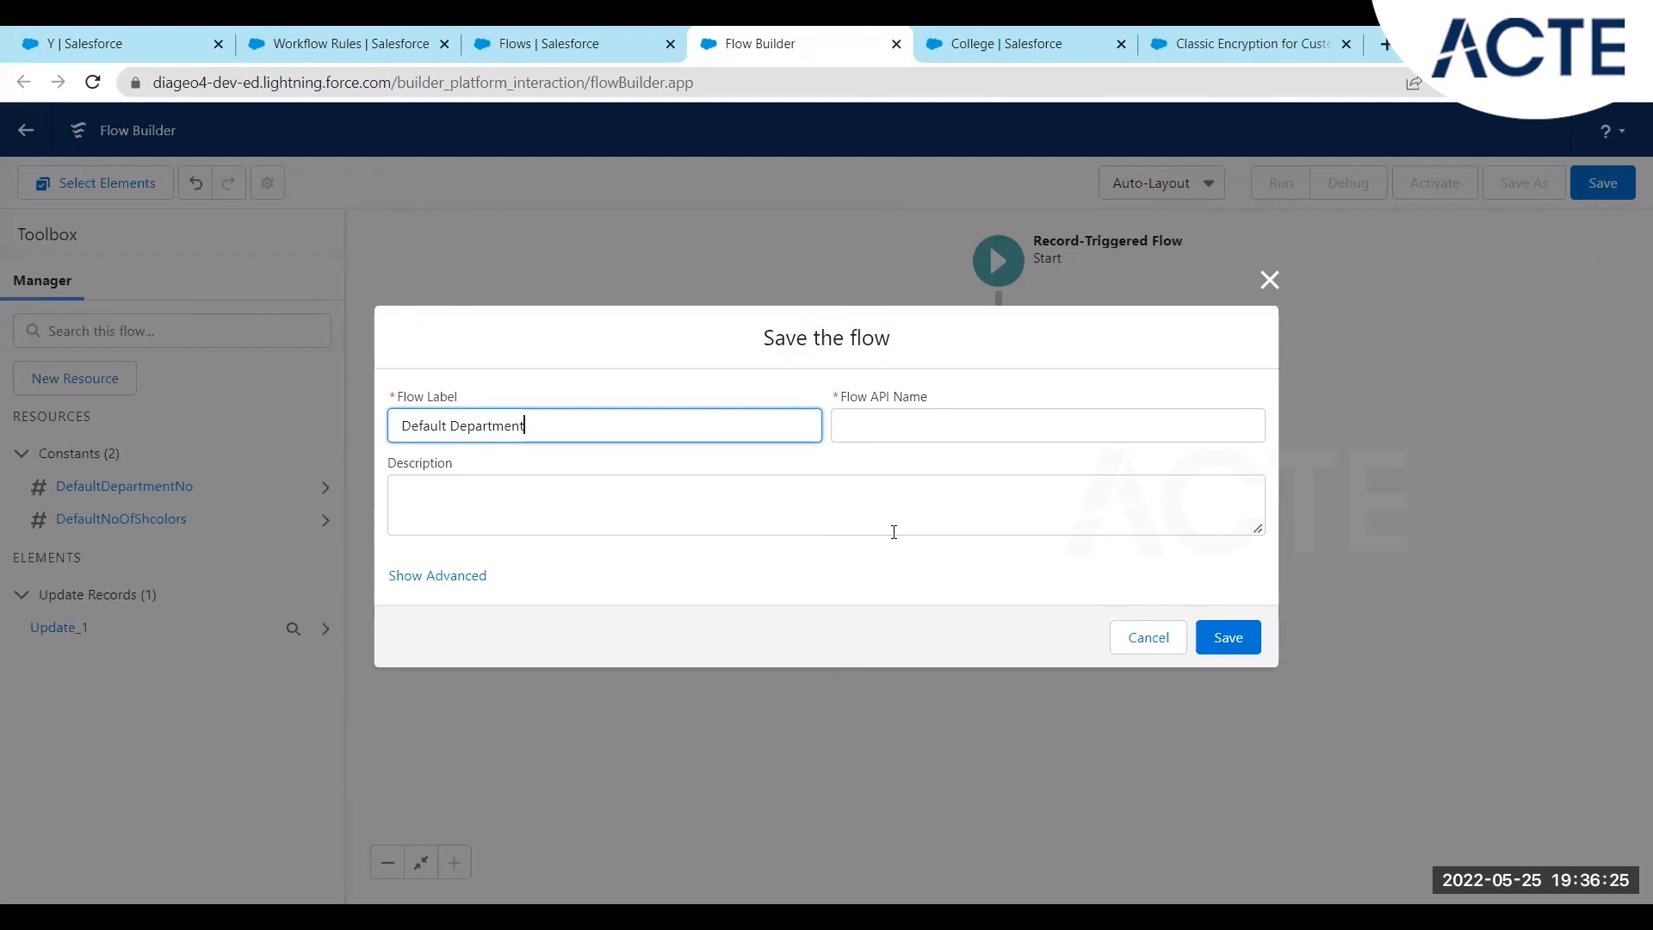
pyautogui.write(' Scholors')
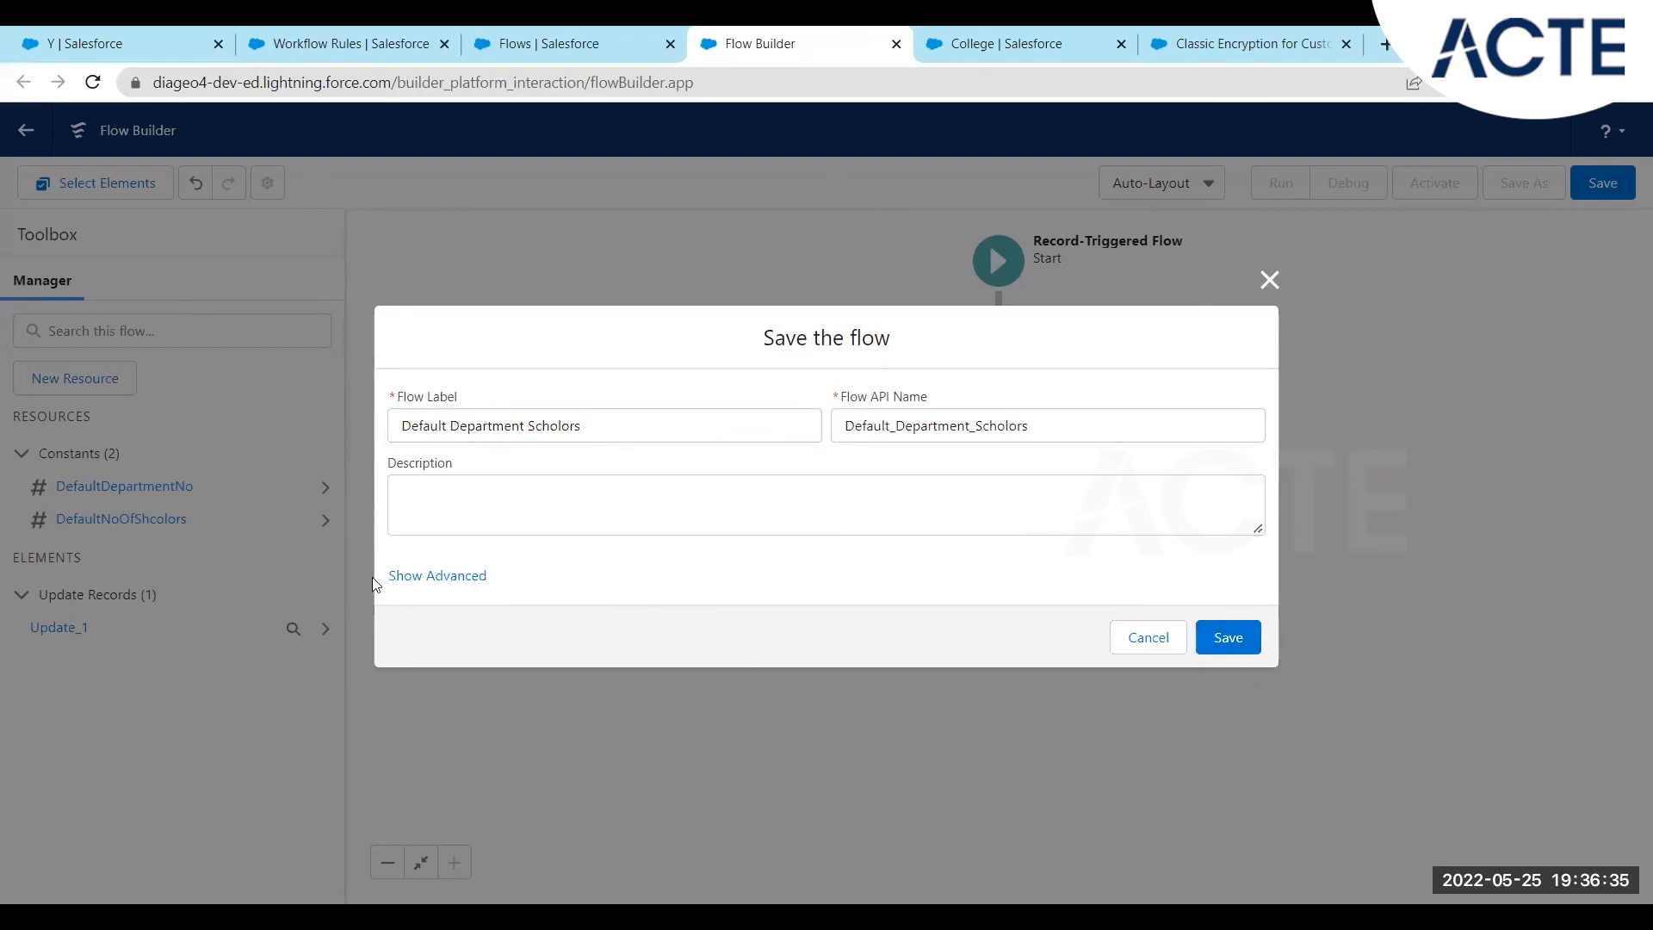
pyautogui.click(413, 577)
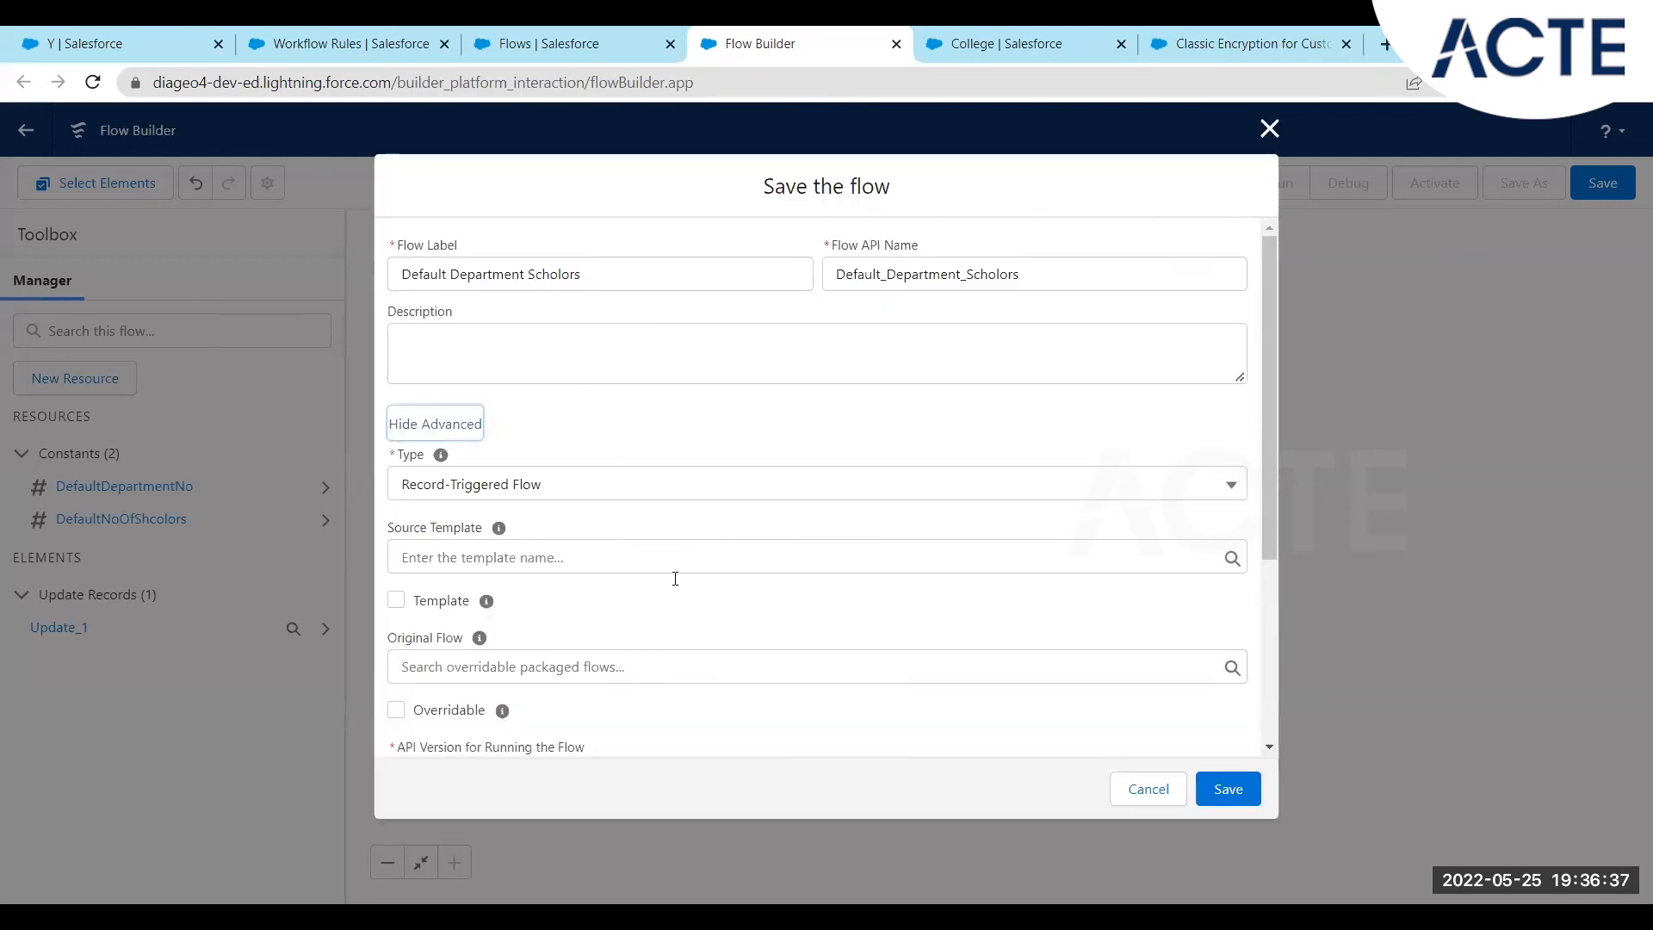
pyautogui.scroll(-2, 714, 685)
pyautogui.scroll(-2, 715, 685)
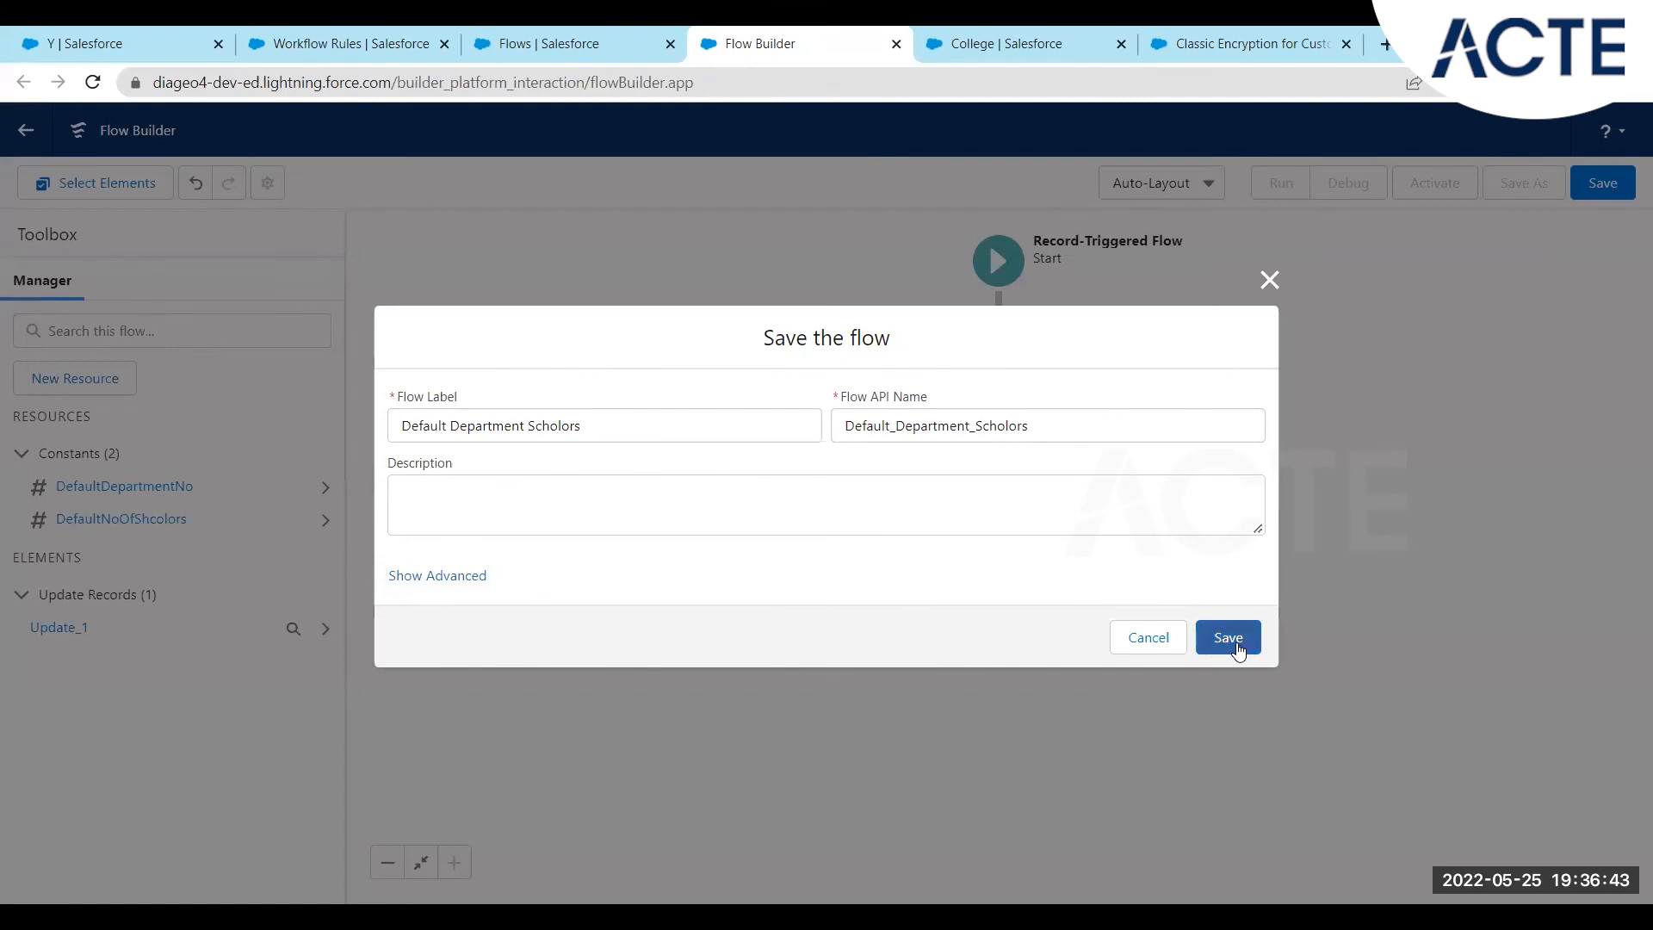
pyautogui.click(1237, 650)
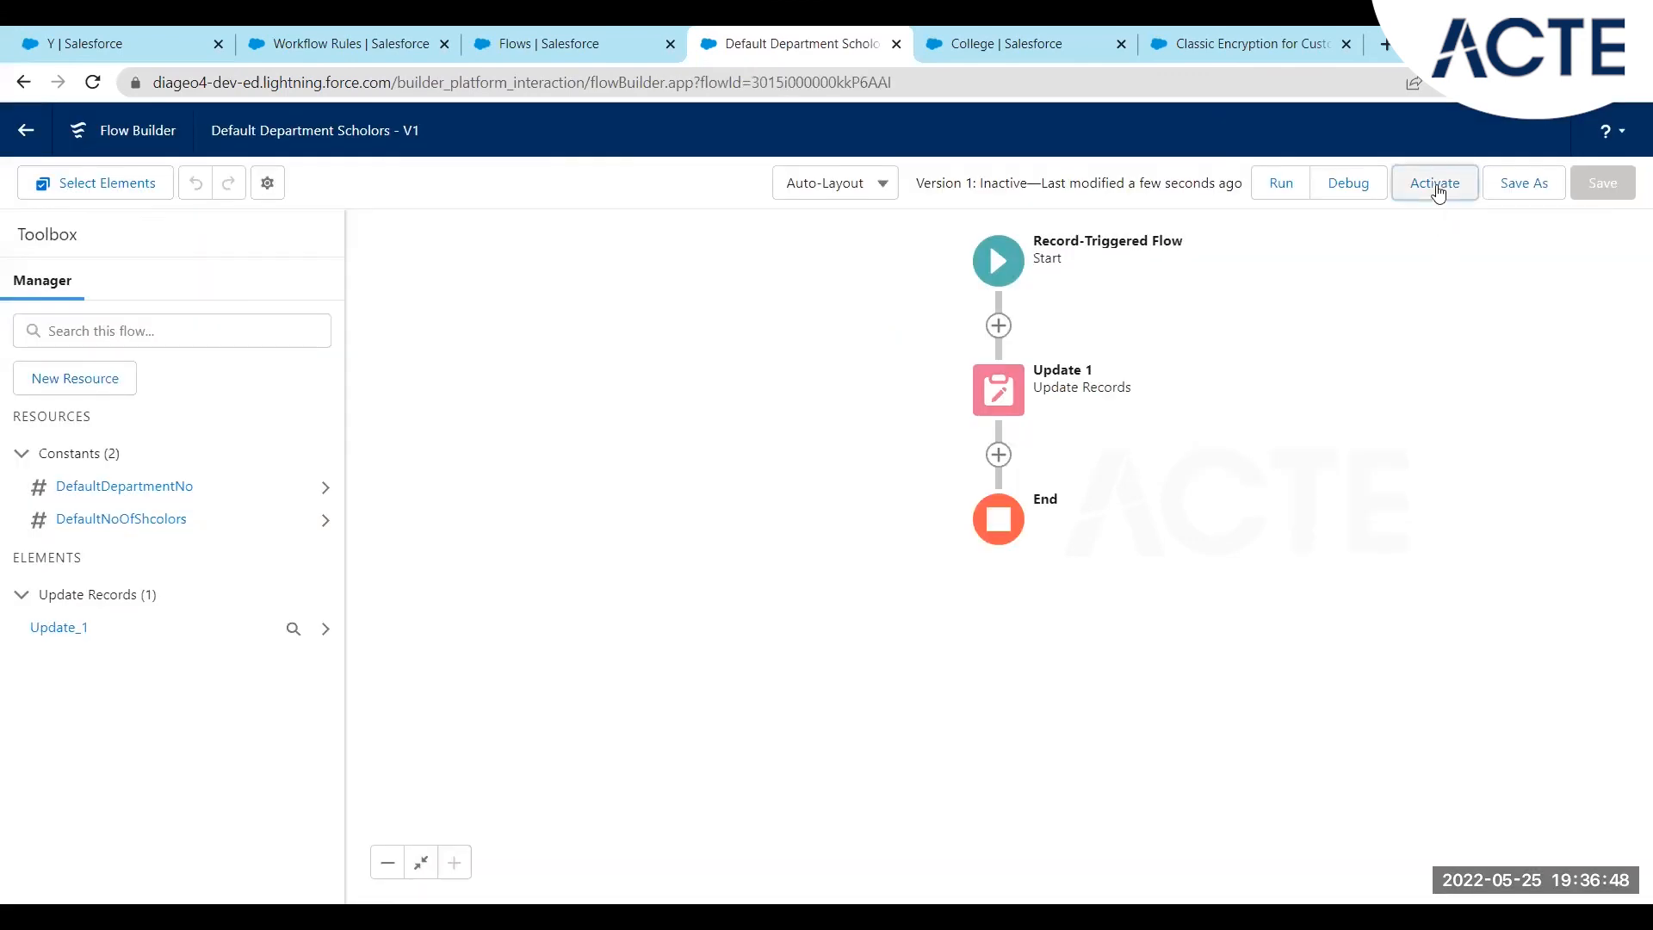
pyautogui.click(1435, 186)
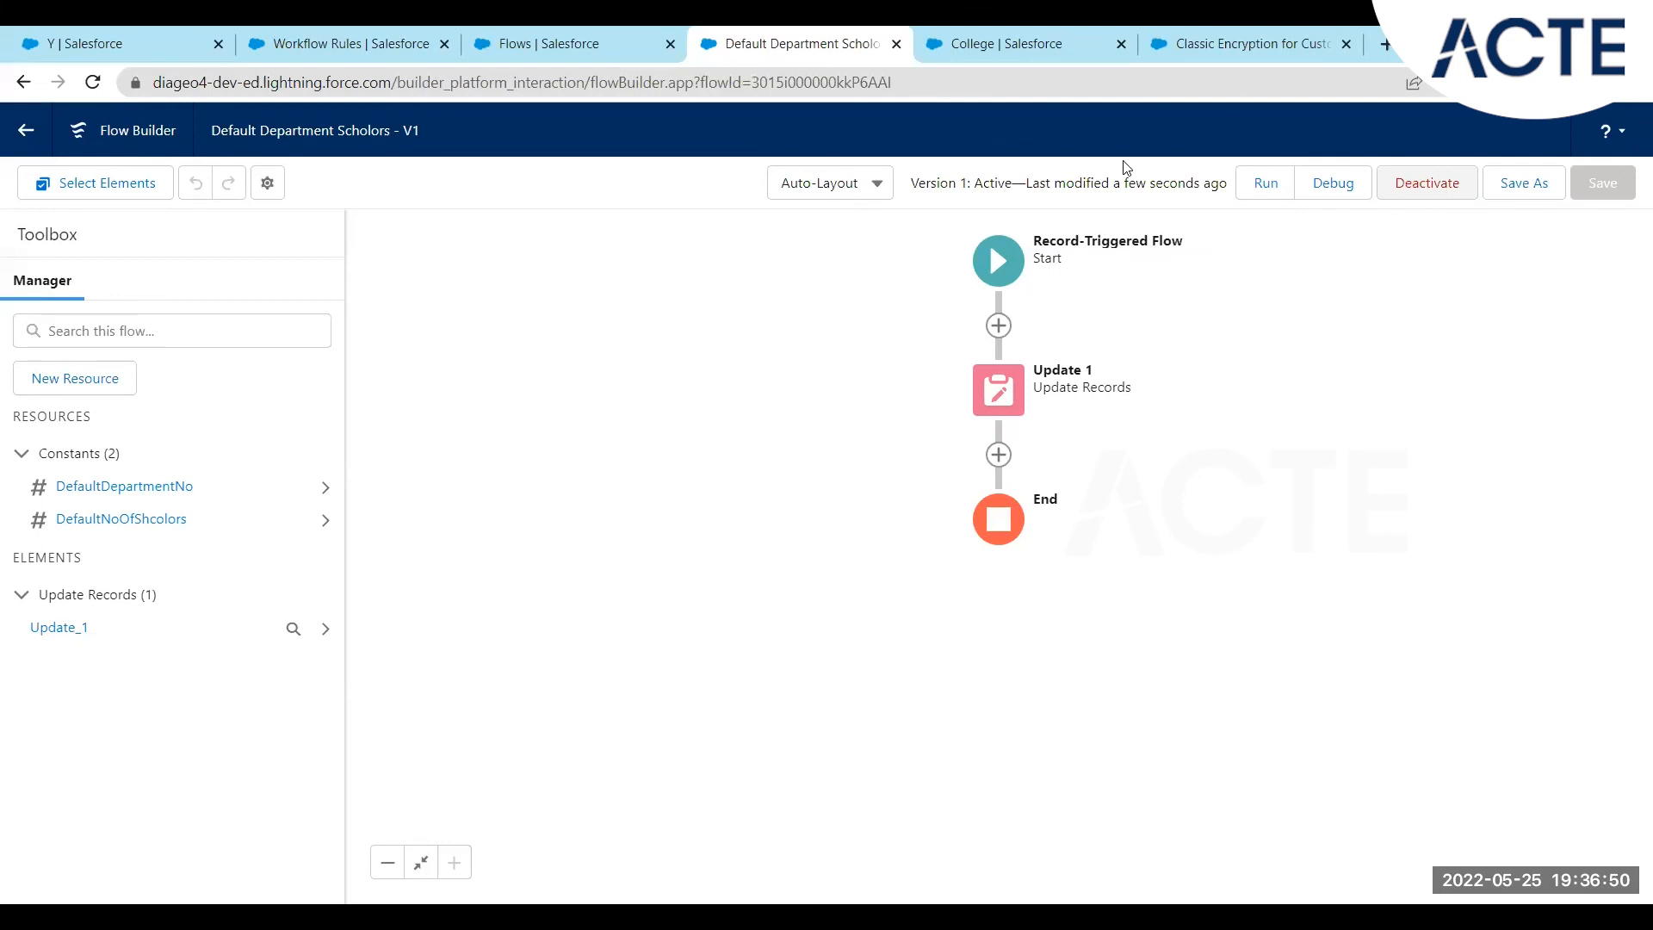
# Check the College Established year default values workflow rule's active status and return to the flow.
pyautogui.click(392, 27)
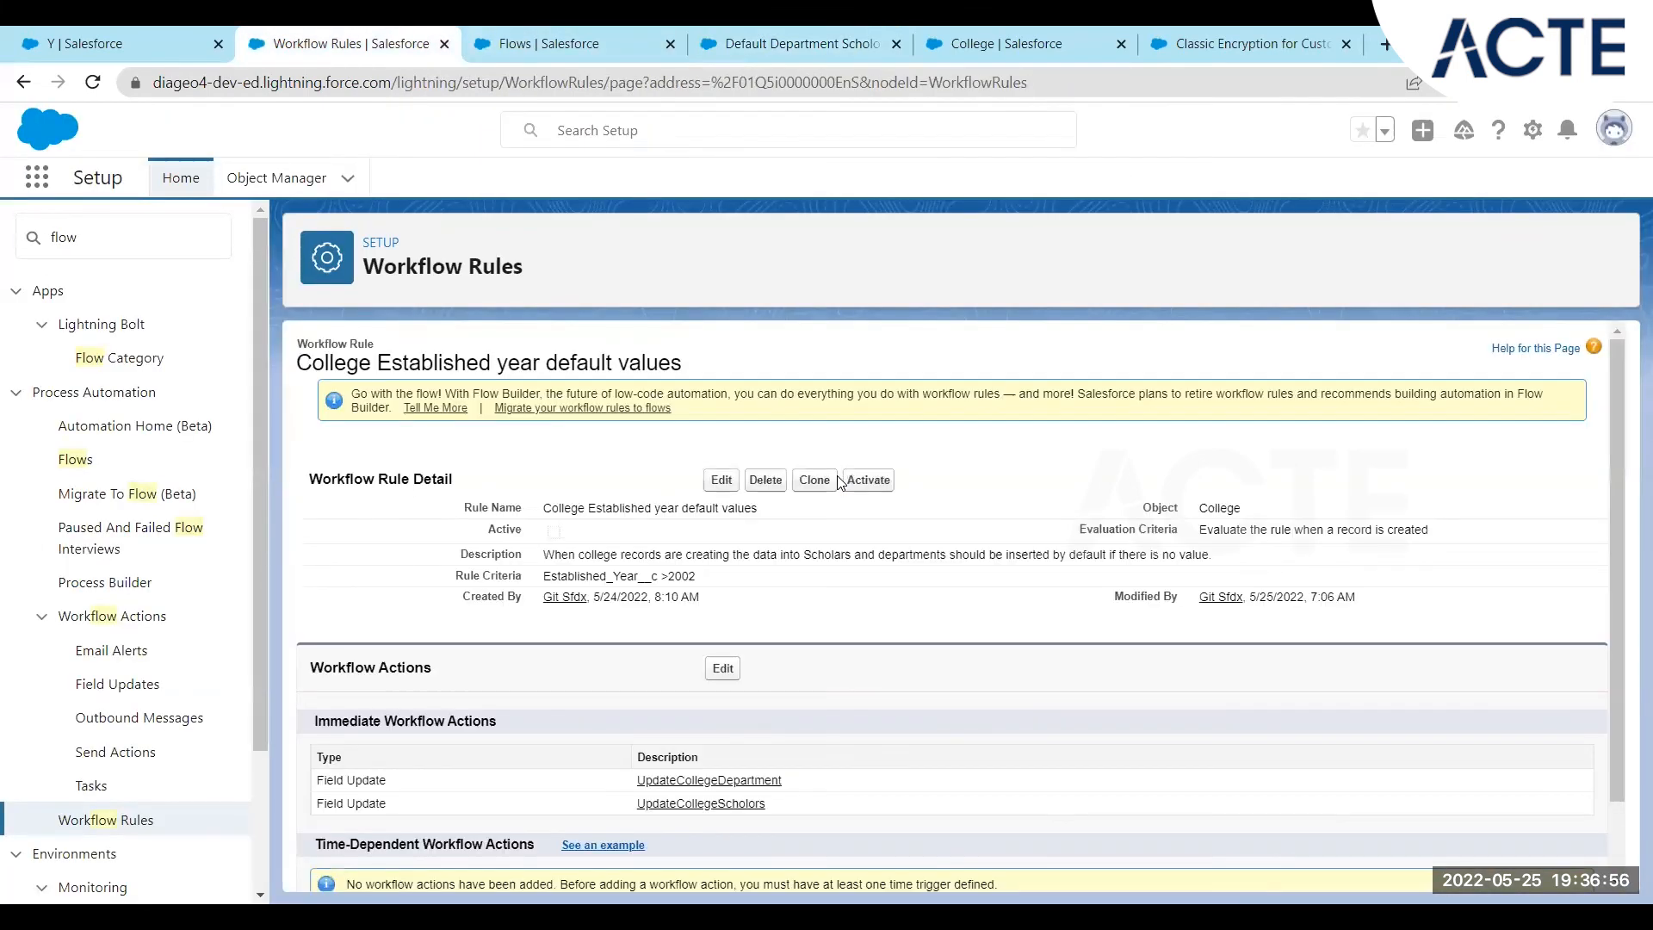
pyautogui.click(186, 26)
pyautogui.click(979, 26)
pyautogui.click(772, 31)
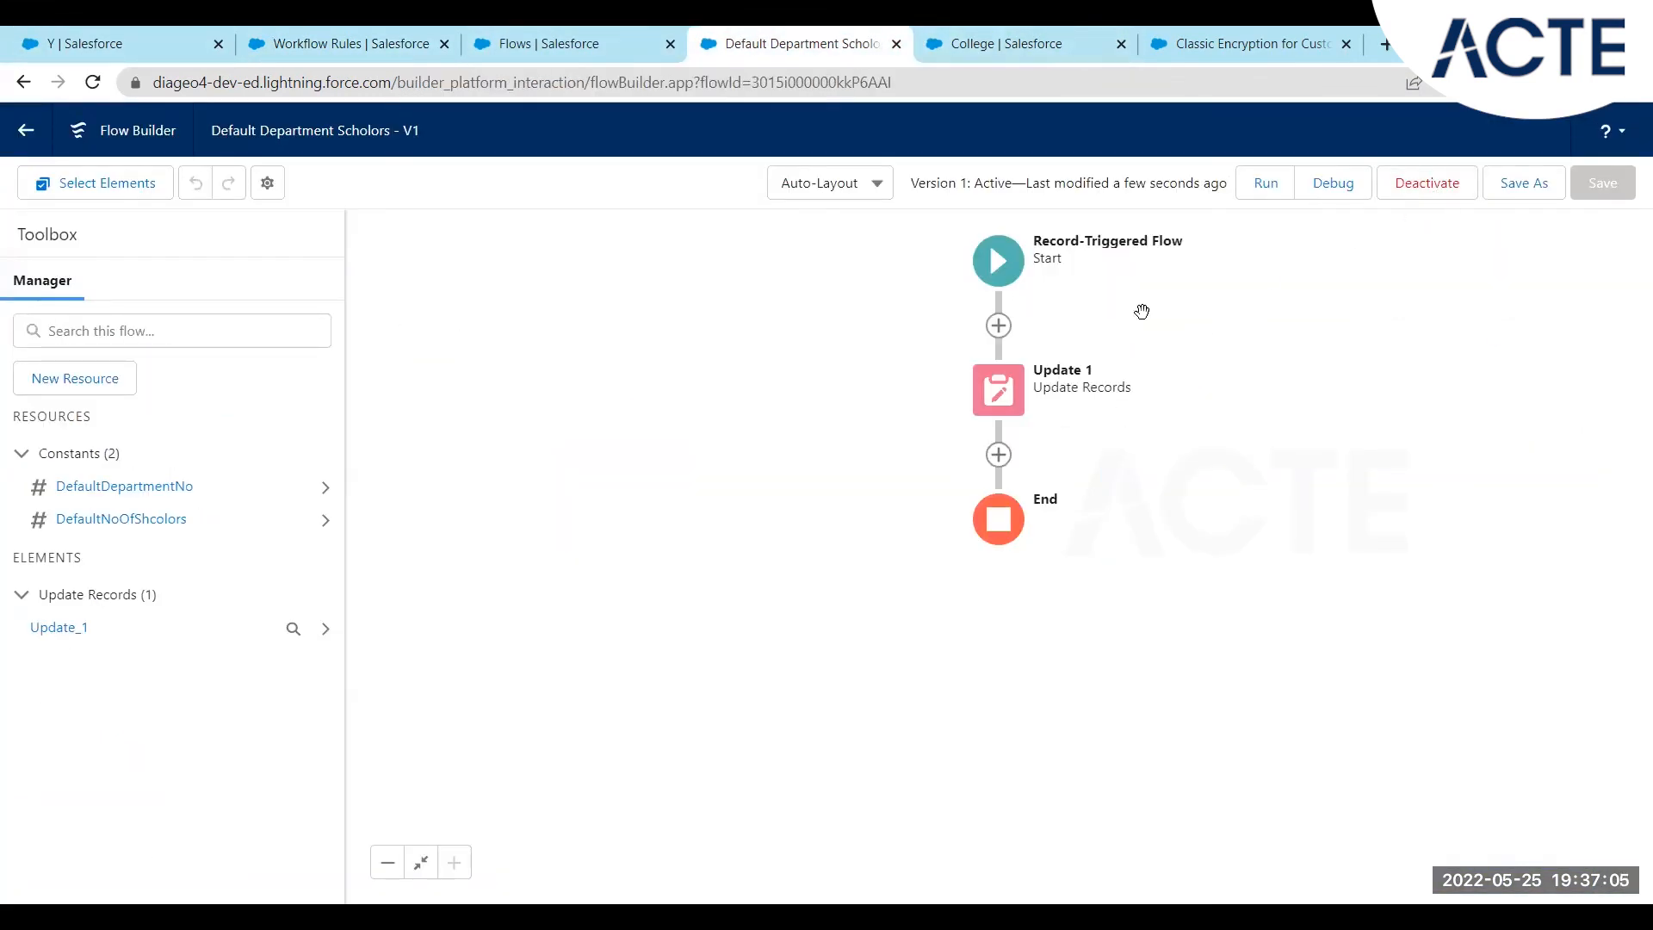
# Open the College record XYZ1 and start a clone of it.
pyautogui.click(100, 35)
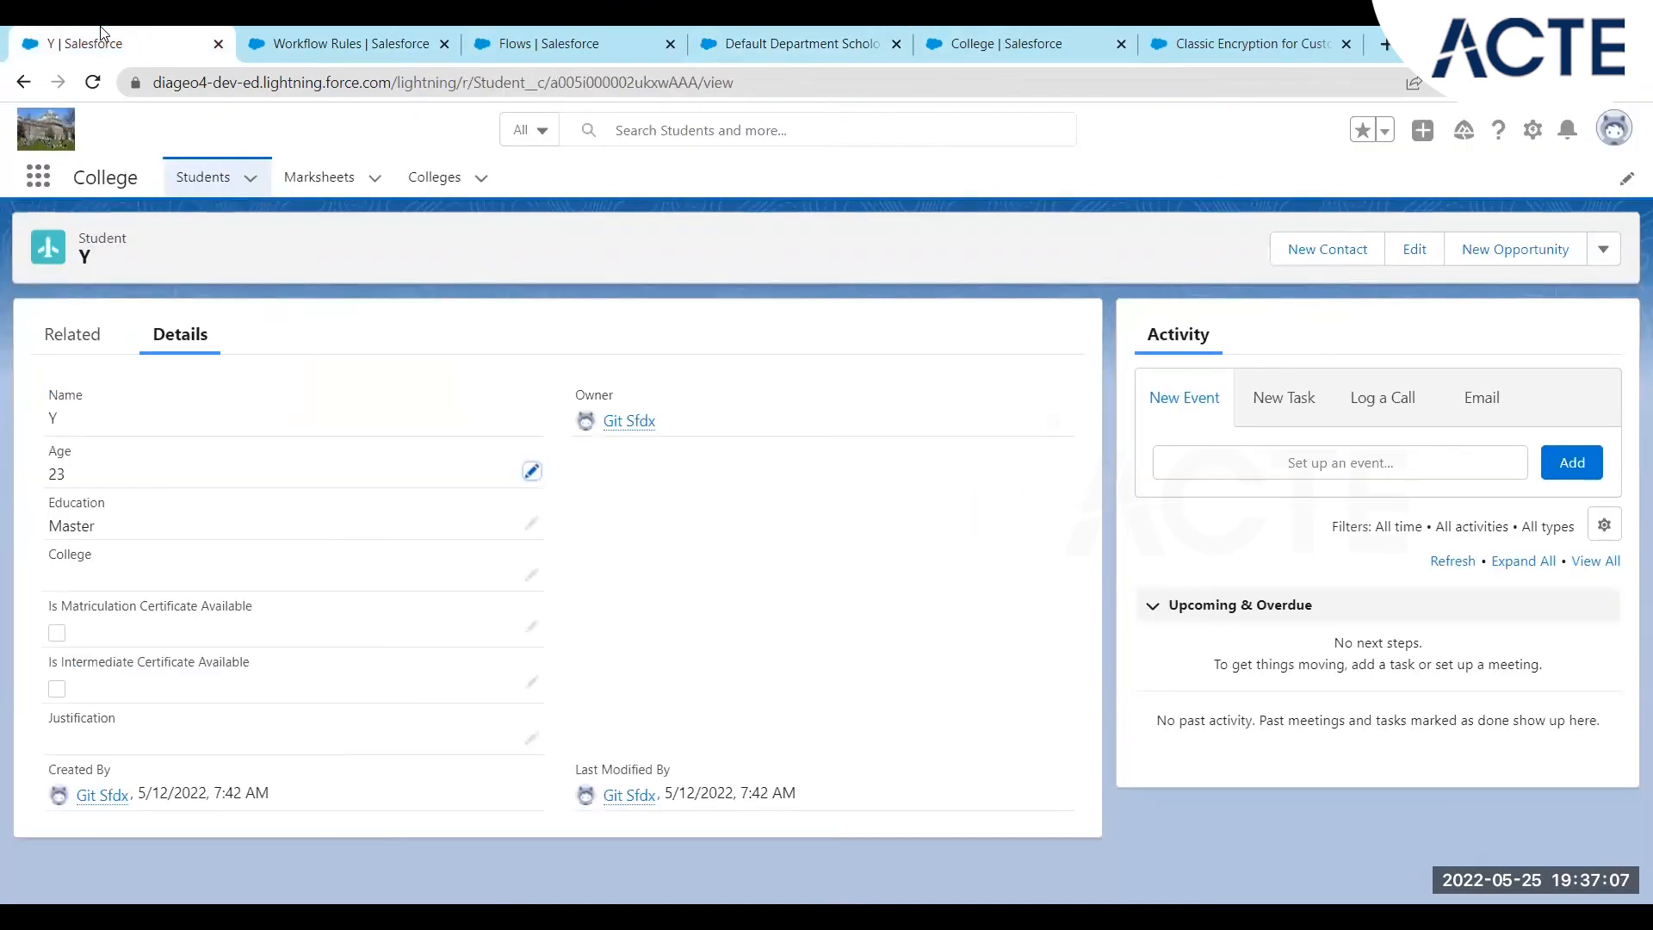
pyautogui.click(435, 177)
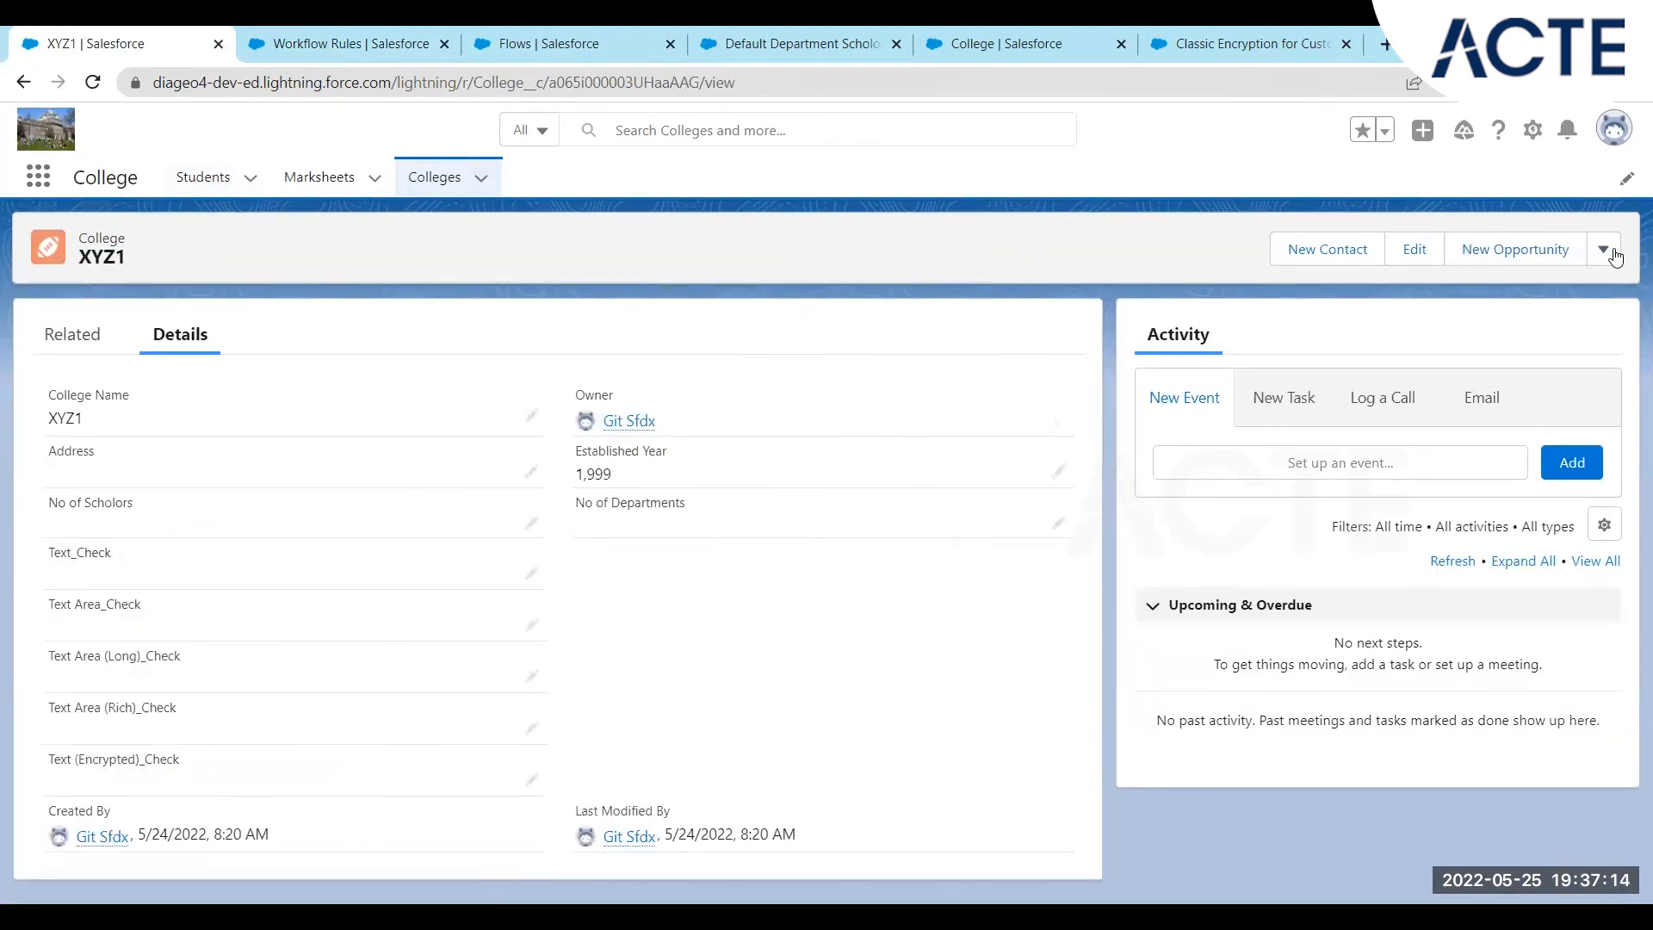
pyautogui.click(1603, 250)
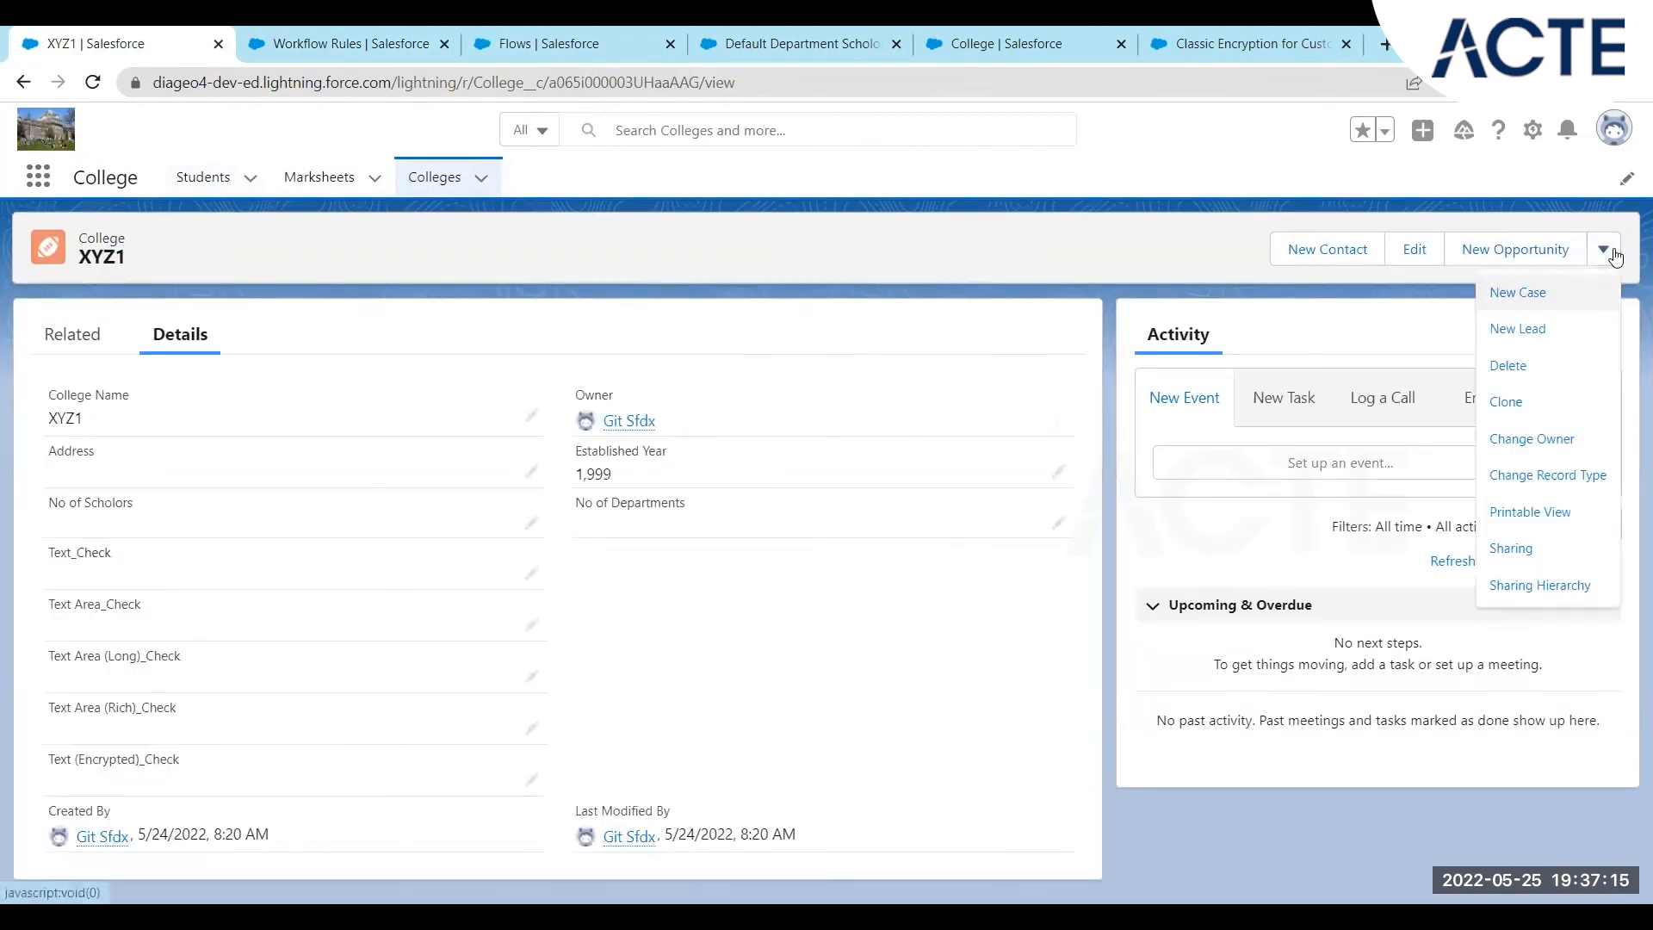
pyautogui.click(1513, 402)
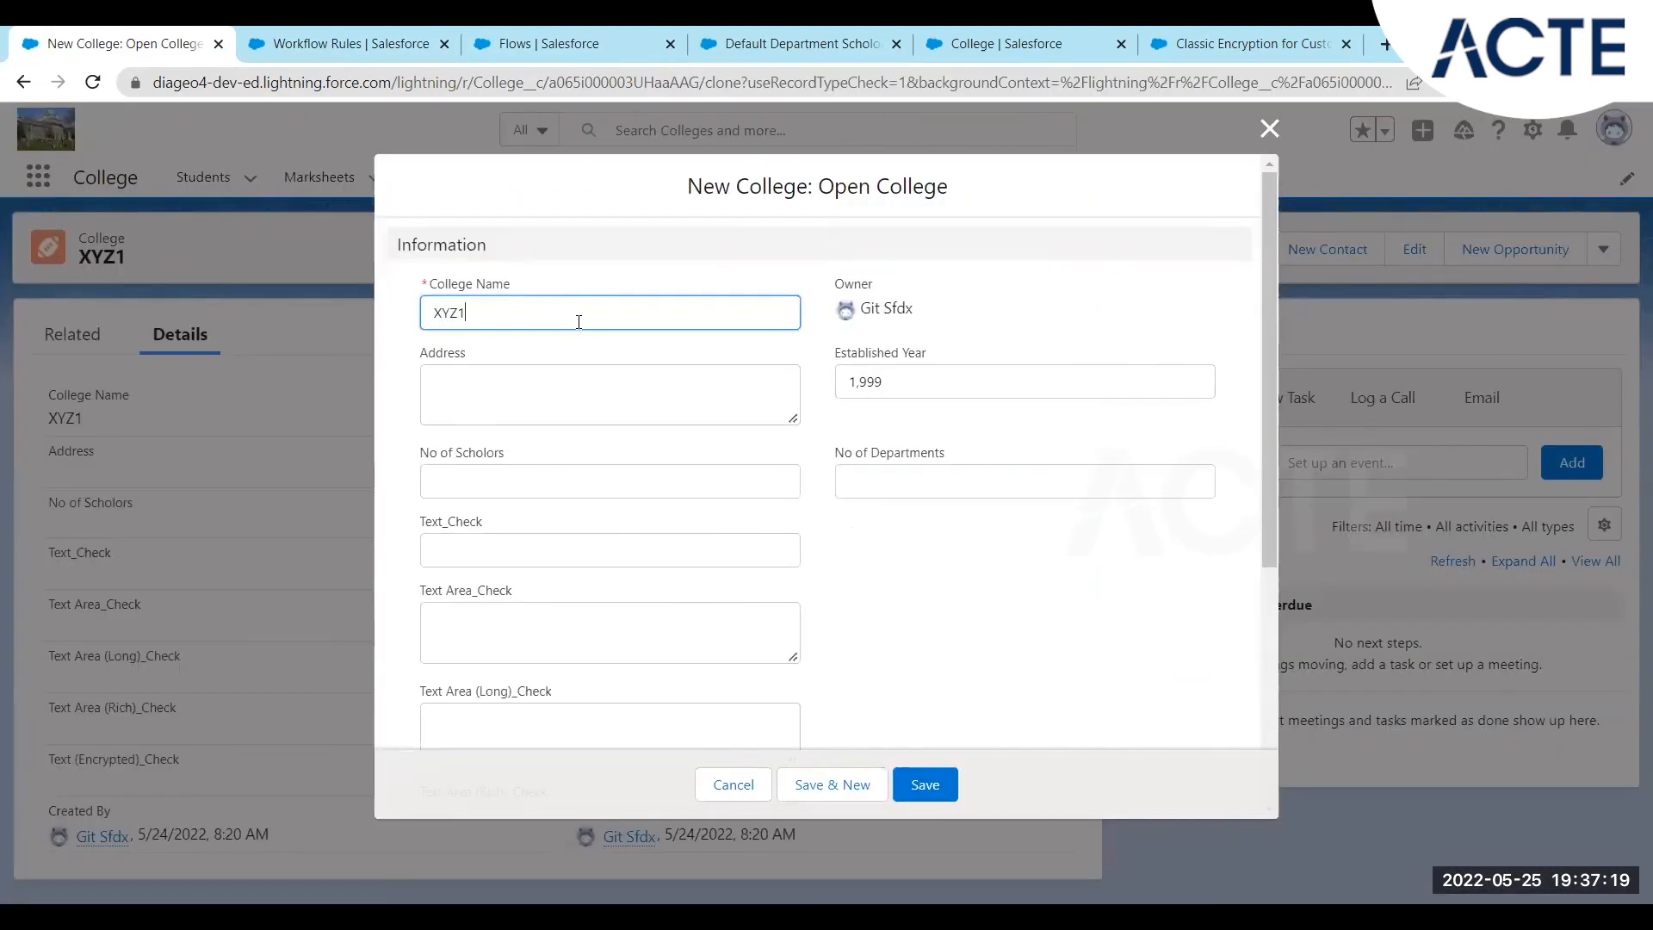
# Name the cloned college XYZ2, set its Established Year to 1998, and save the record.
pyautogui.write('2')
pyautogui.click(913, 386)
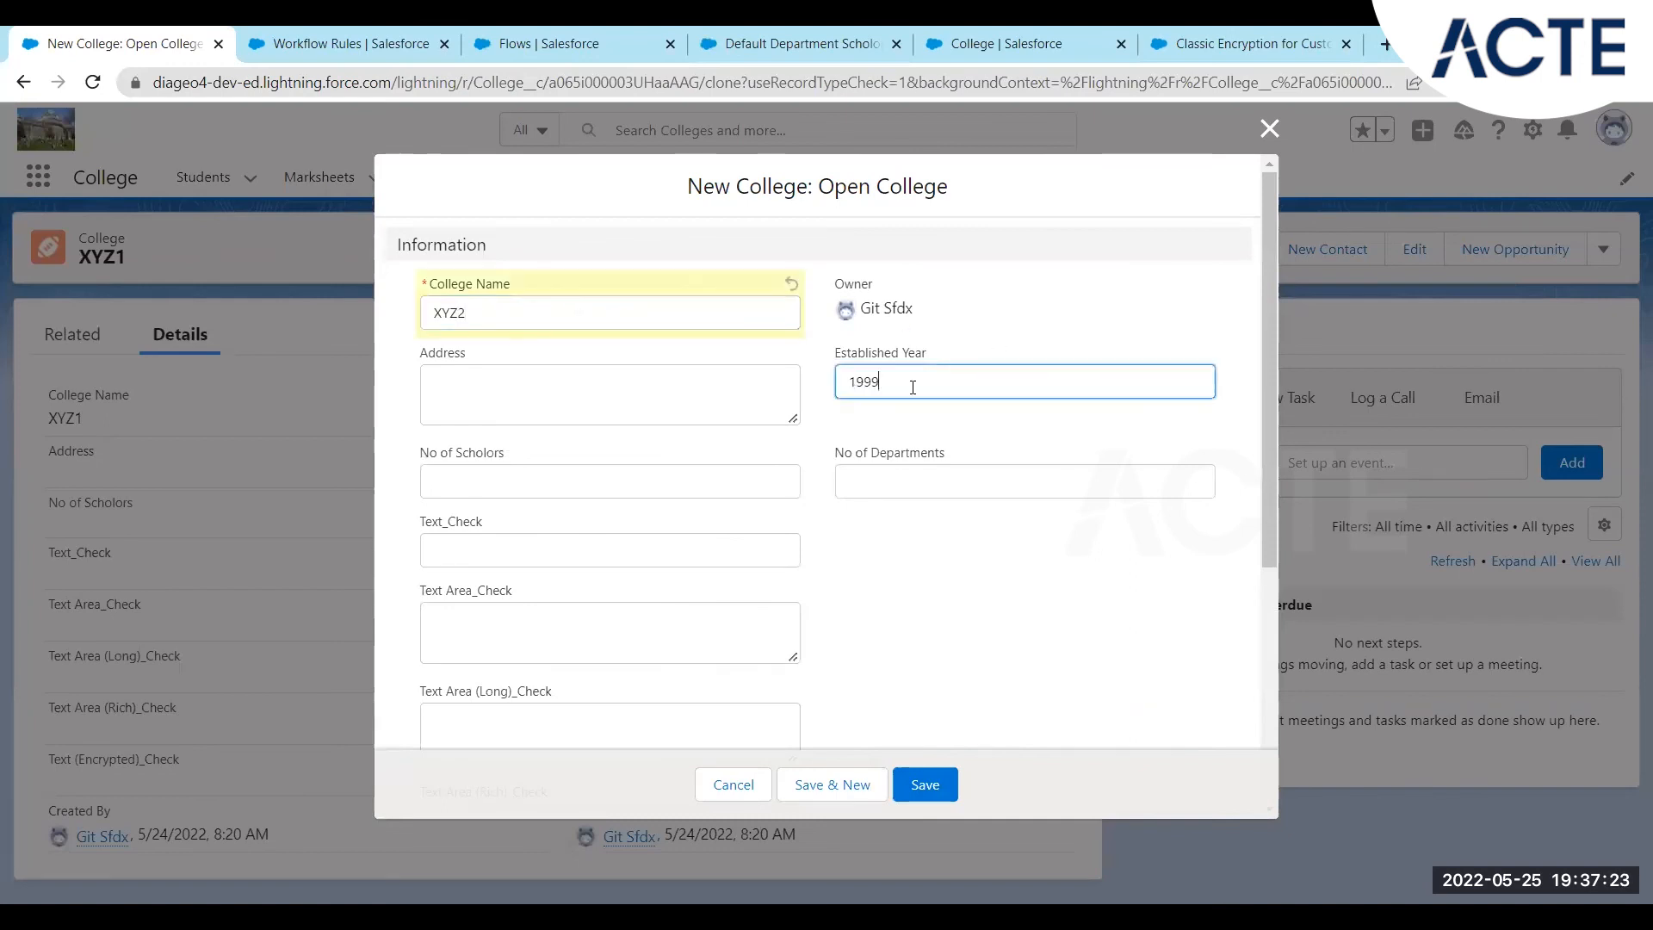
pyautogui.press('BackSpace')
pyautogui.write('8')
pyautogui.moveTo(900, 642); pyautogui.dragTo(937, 797)
pyautogui.click(936, 794)
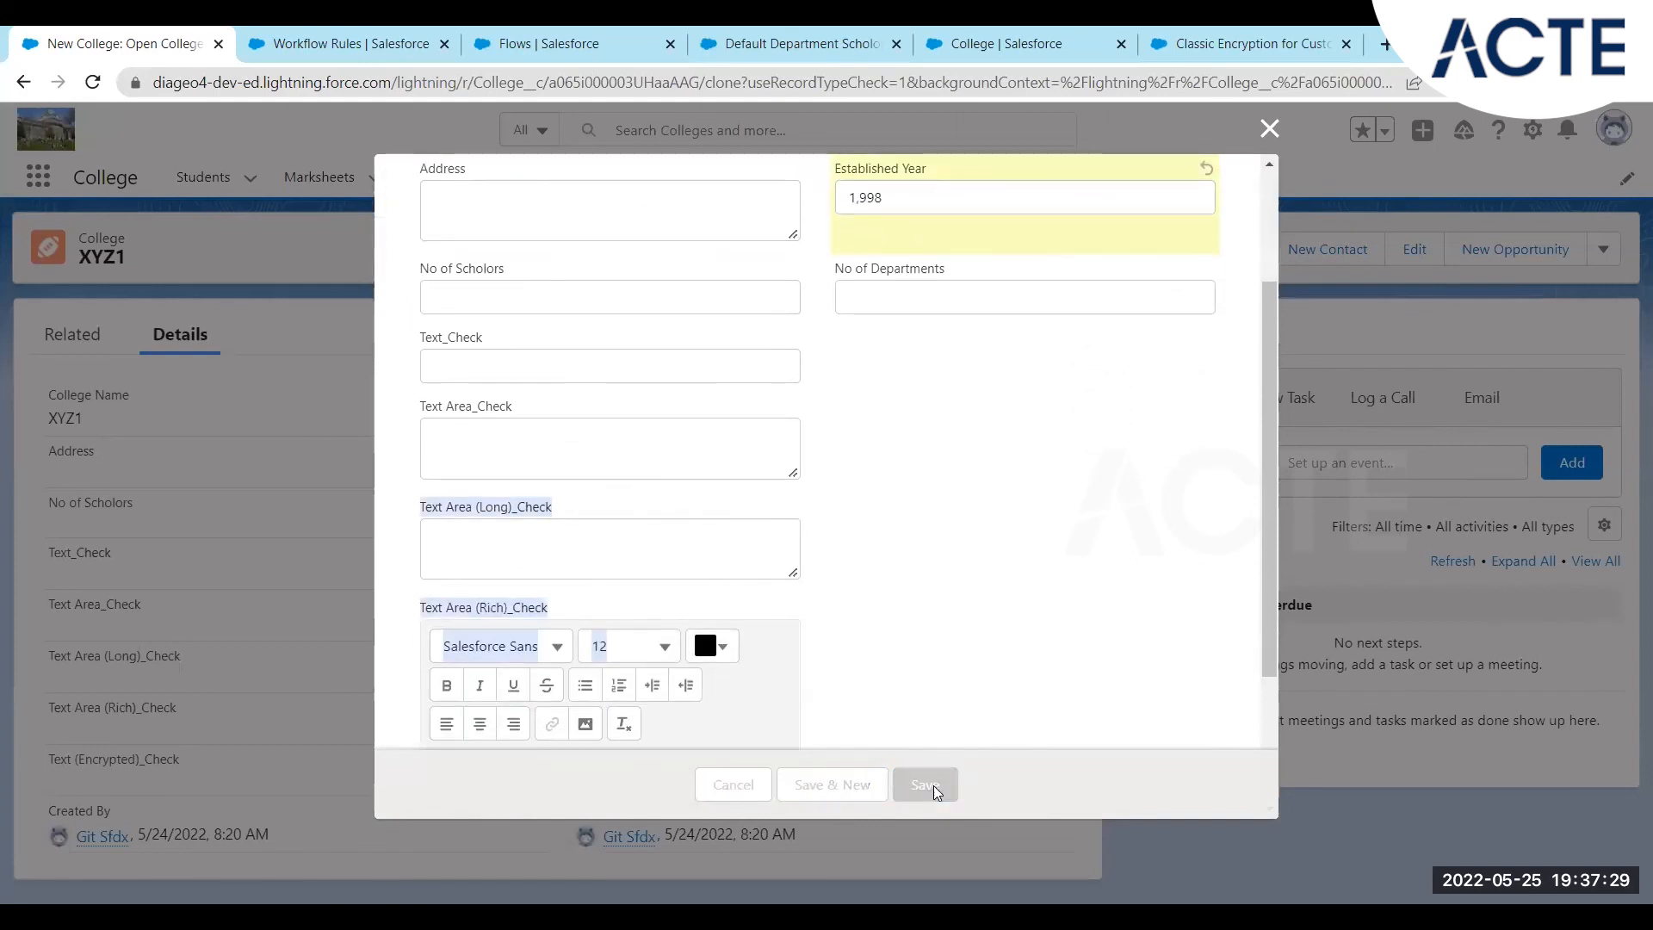